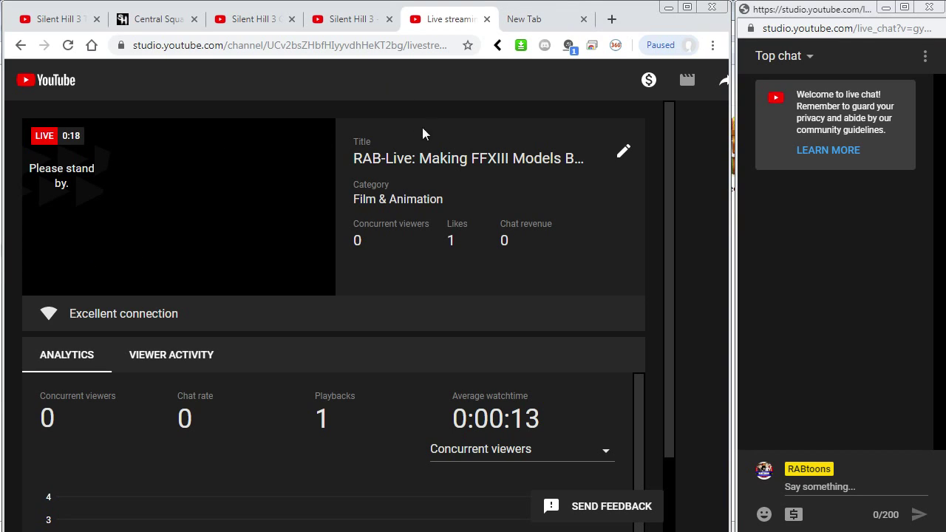
- Search Google Images for "snow final fantasy pictologica" and copy the Snow Villiers sprite image from The Spriters Resource
click(540, 19)
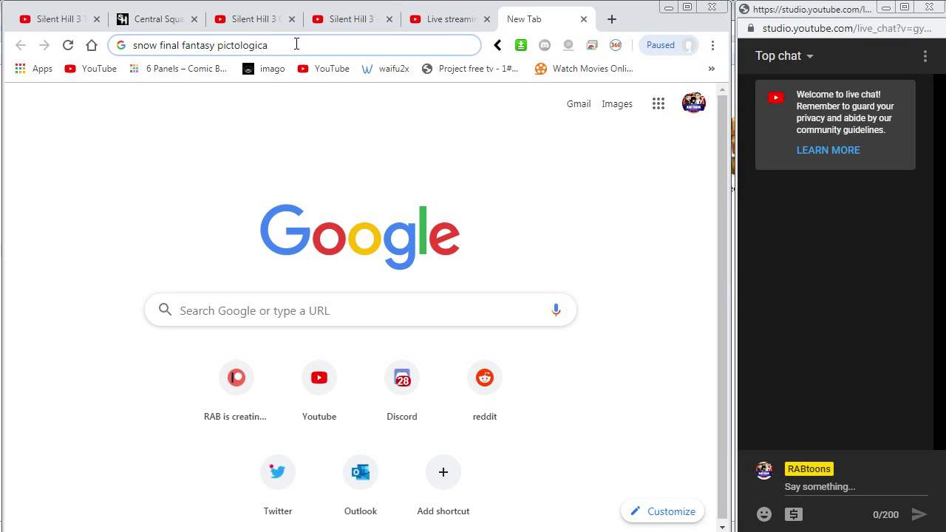
key(Return)
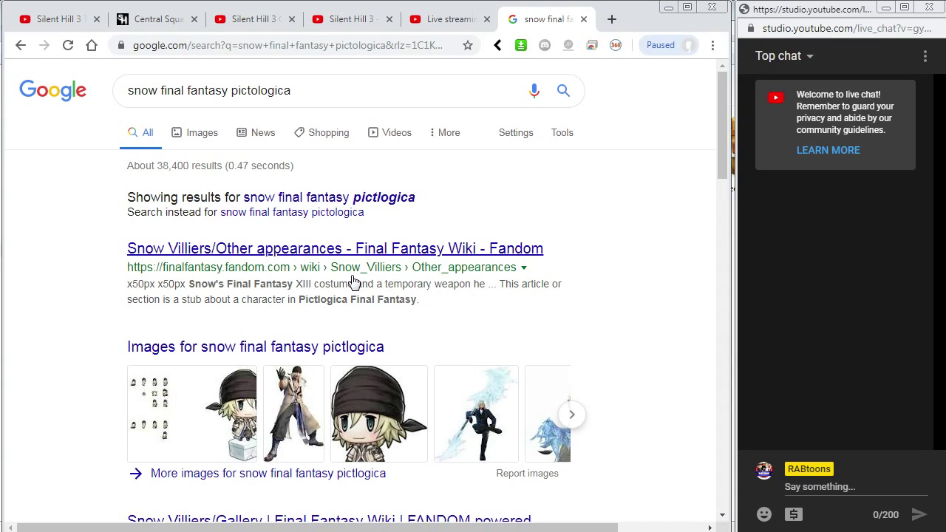
click(196, 136)
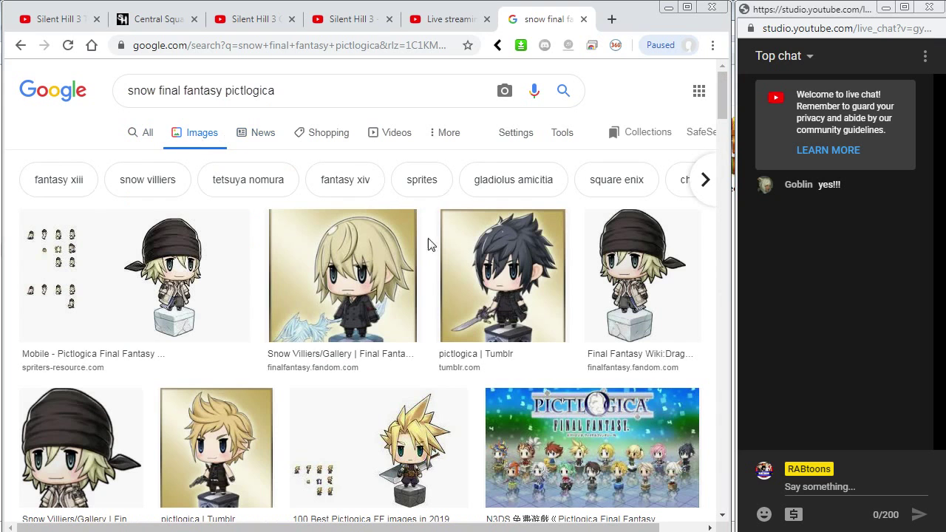
click(190, 266)
right_click(598, 176)
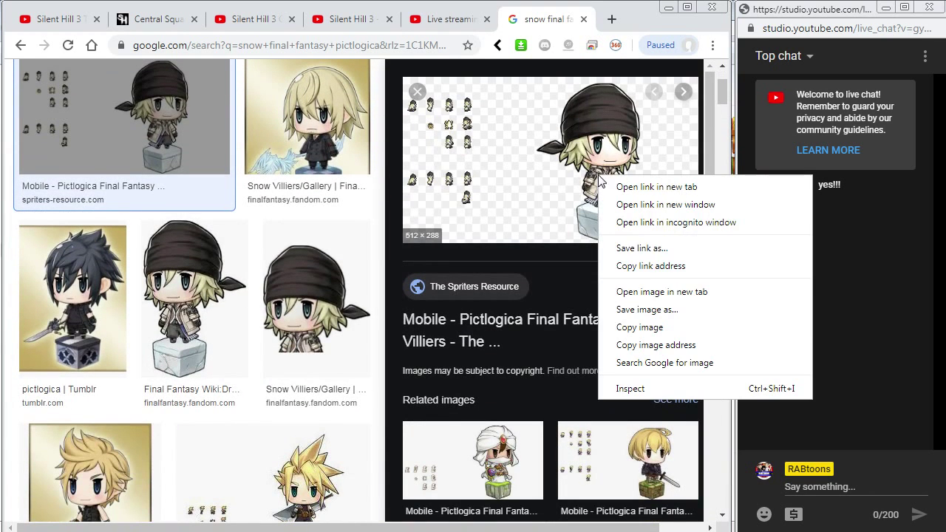
click(659, 328)
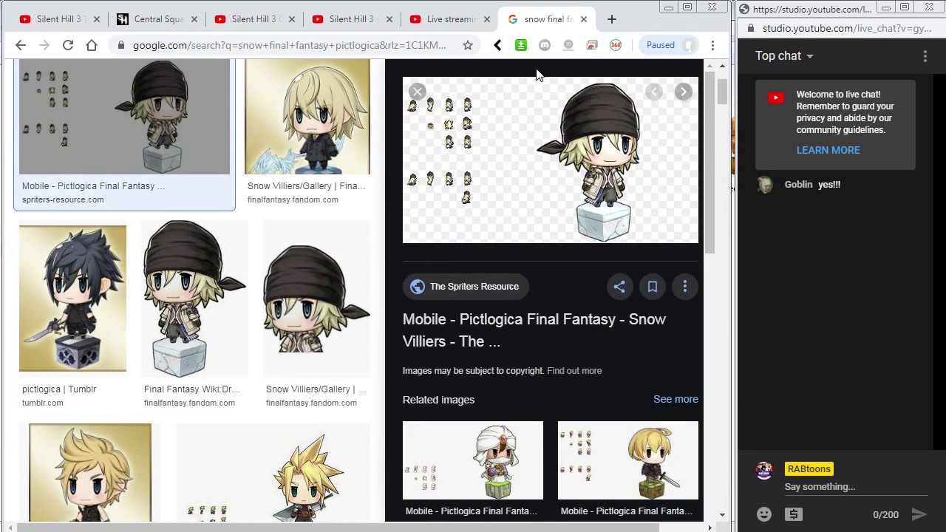
- Capture the Snow Villiers sprite image shown full screen in Windows Photo Viewer, and close the viewer
right_click(608, 144)
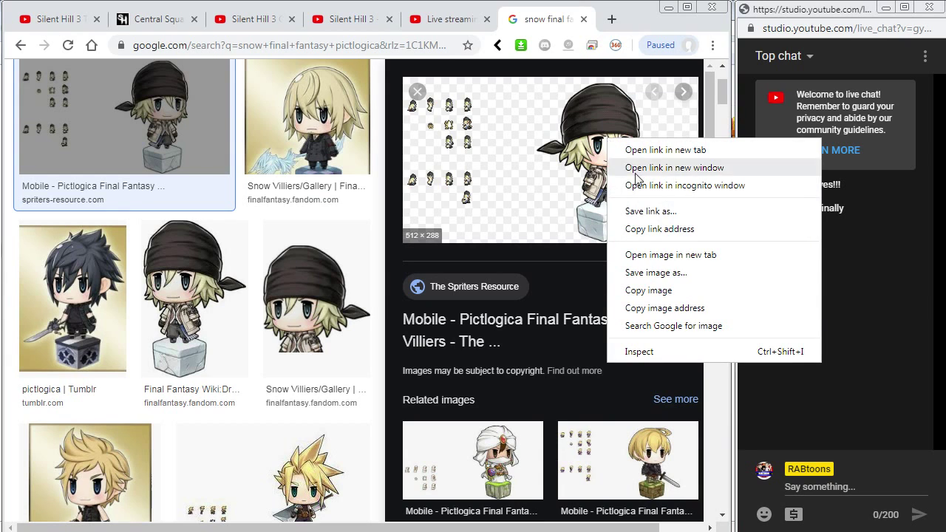
click(676, 274)
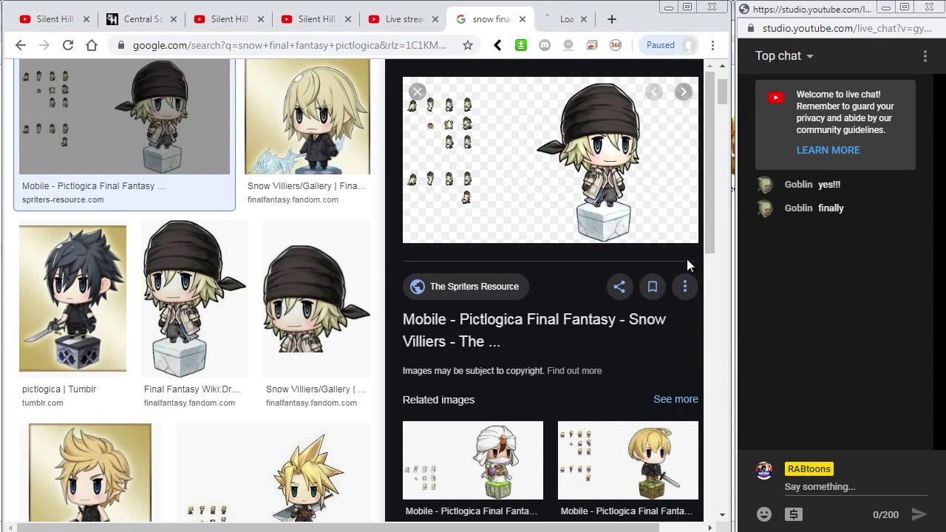
click(27, 527)
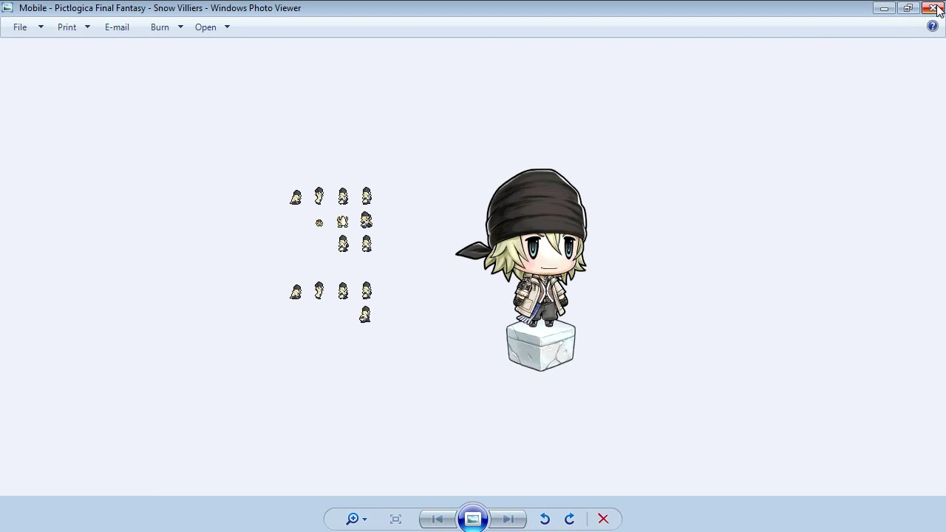
click(935, 8)
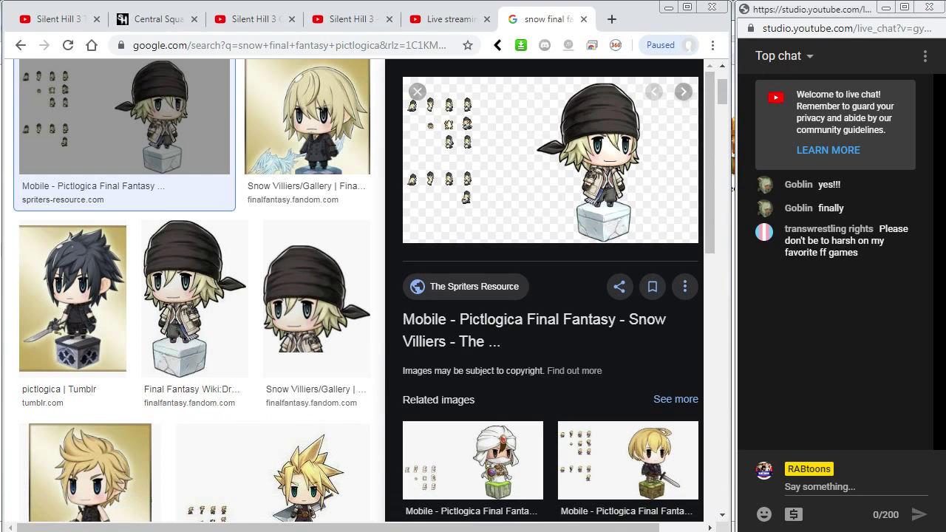
- Switch to iTunes and slightly lower the playback volume of the Final Fantasy XIII soundtrack
key(alt+Tab)
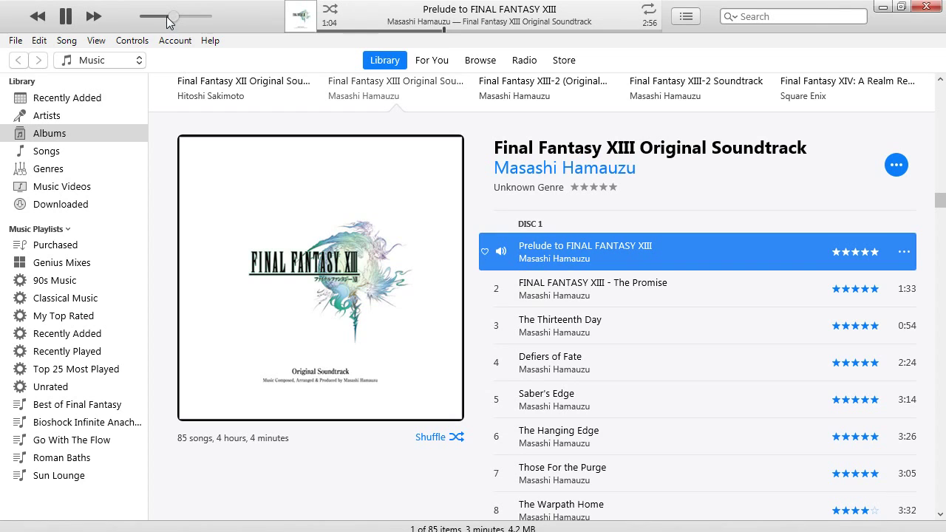
drag(170, 21, 164, 20)
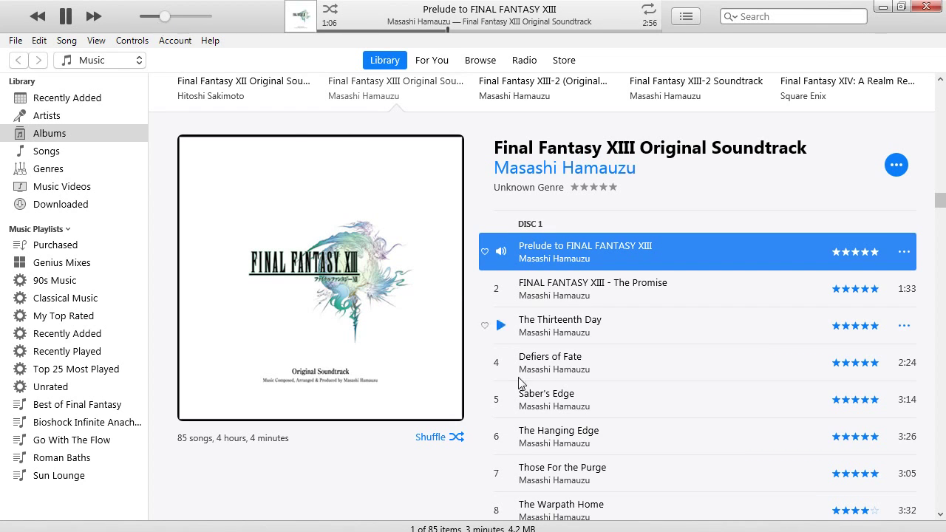
- Switch to Flash and open the Rabtoon Model Template file from the Games folder
key(alt+Tab)
key(alt+Tab)
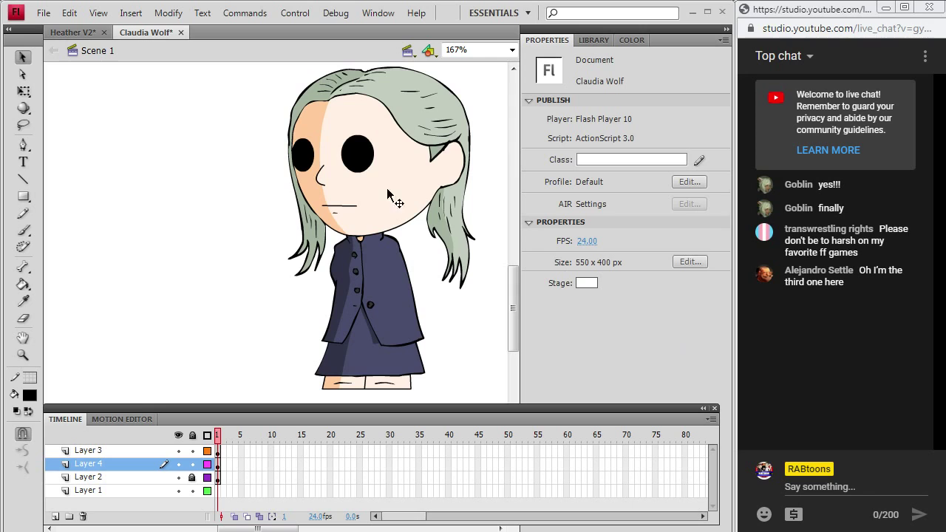
click(44, 13)
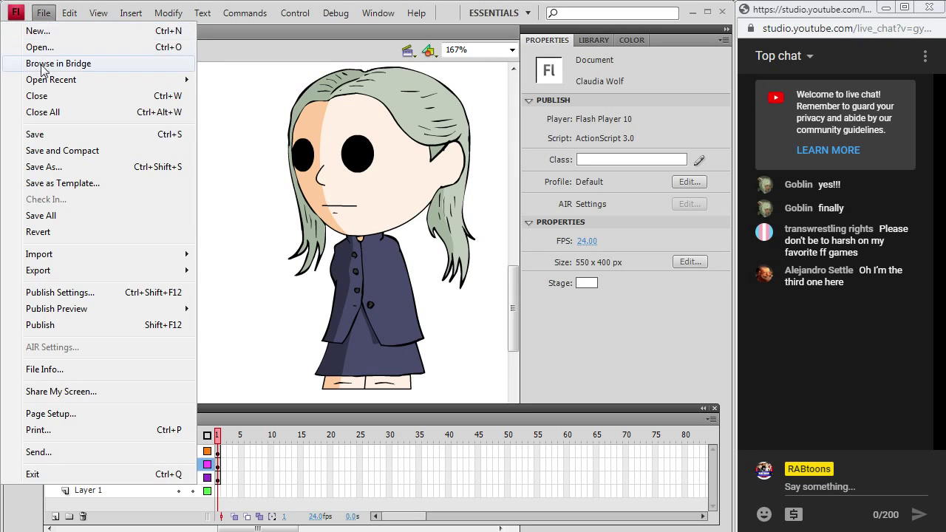
click(48, 50)
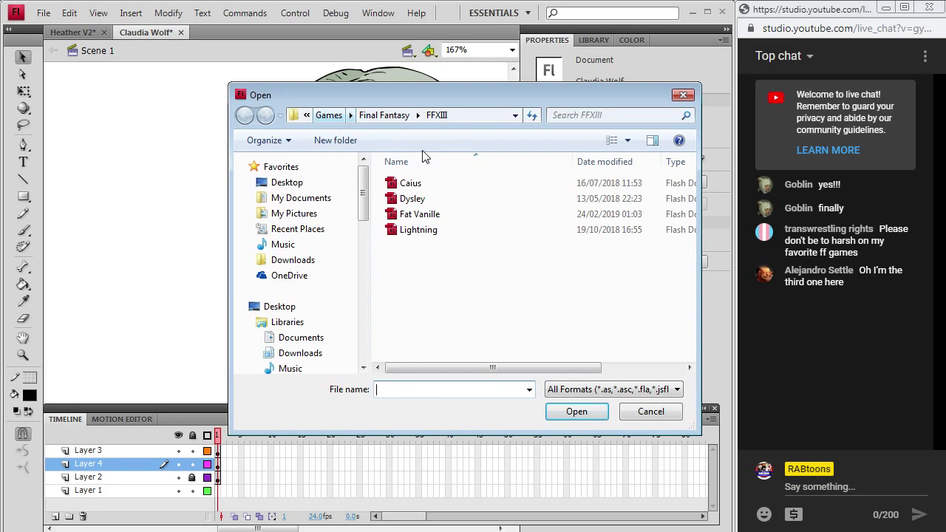
click(329, 115)
scroll(434, 337, down, 2)
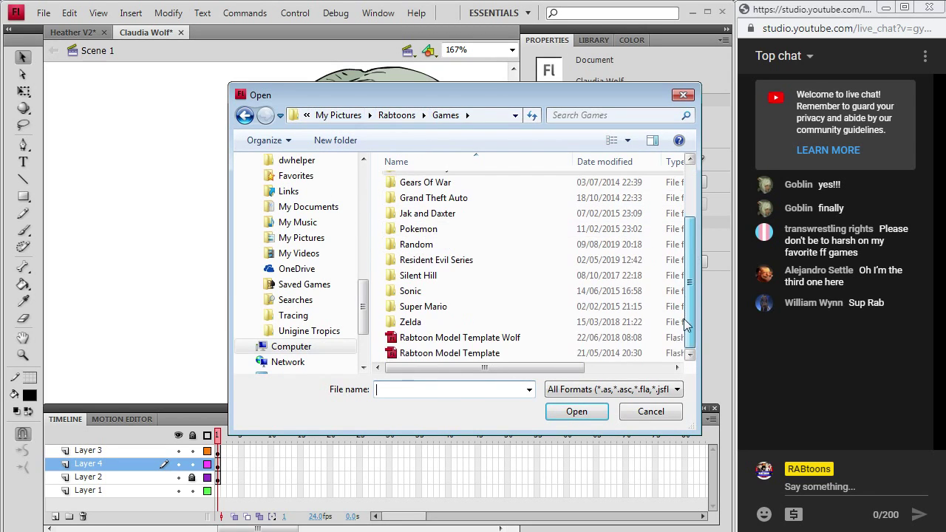
double_click(428, 353)
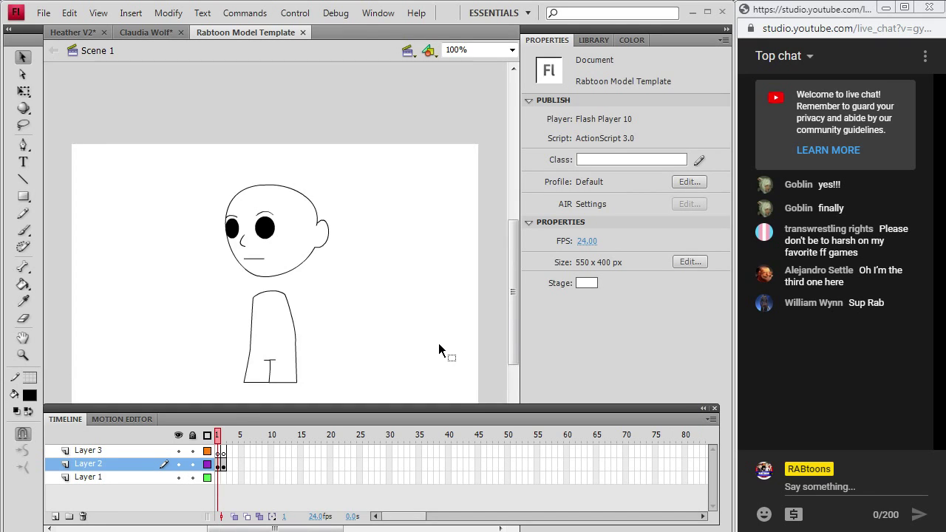
- Add a new layer above Layer 2 and paste the captured Snow Villiers image in its center
click(70, 13)
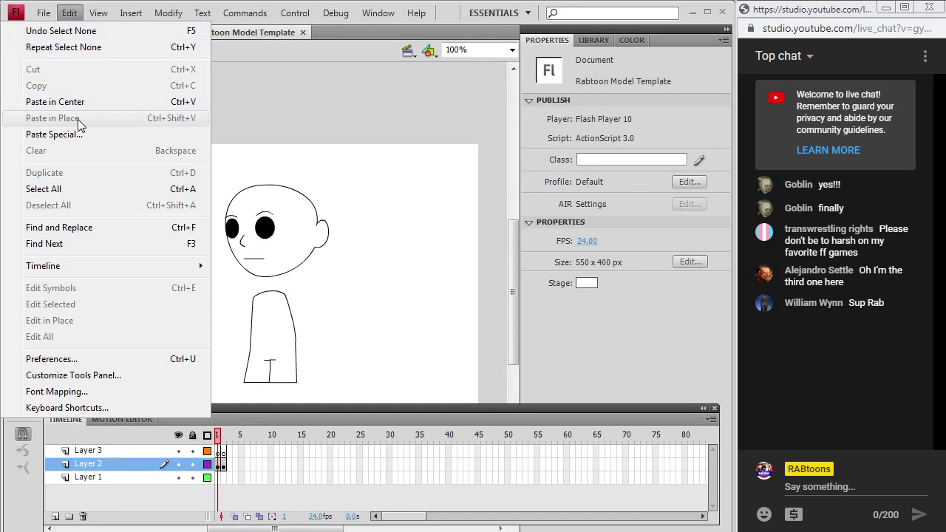
click(367, 320)
click(125, 14)
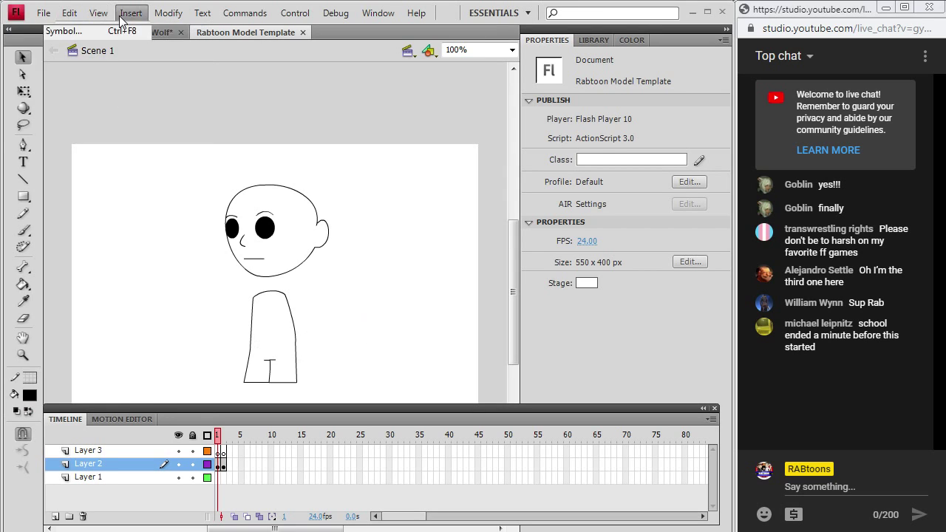
mouse_move(124, 103)
click(174, 105)
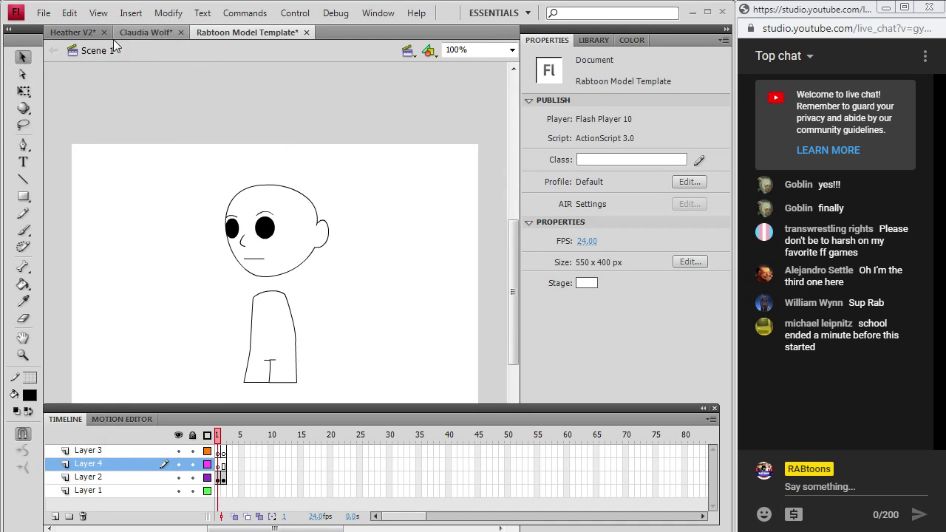
click(69, 13)
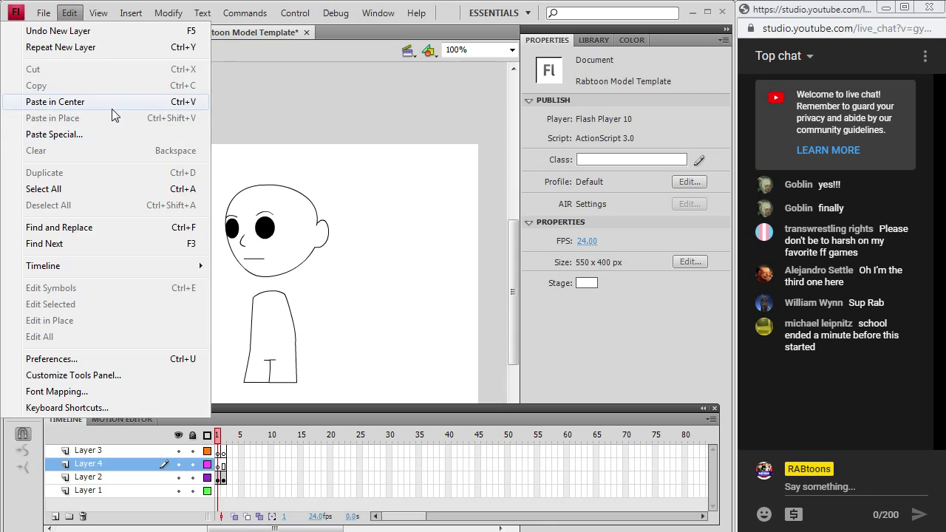
click(112, 107)
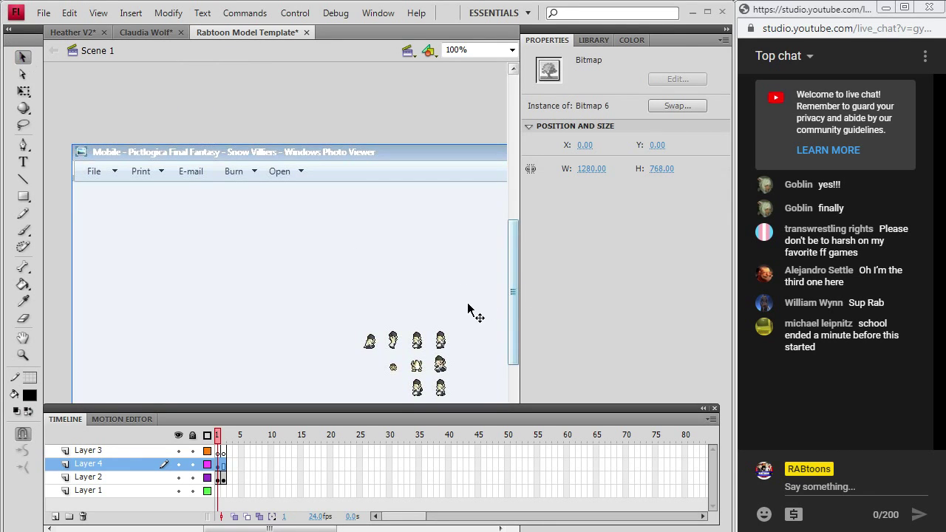
- Place Layer 4 beneath Layer 2 and move the Snow bitmap so the character stands beside the template figure
drag(468, 309, 63, 188)
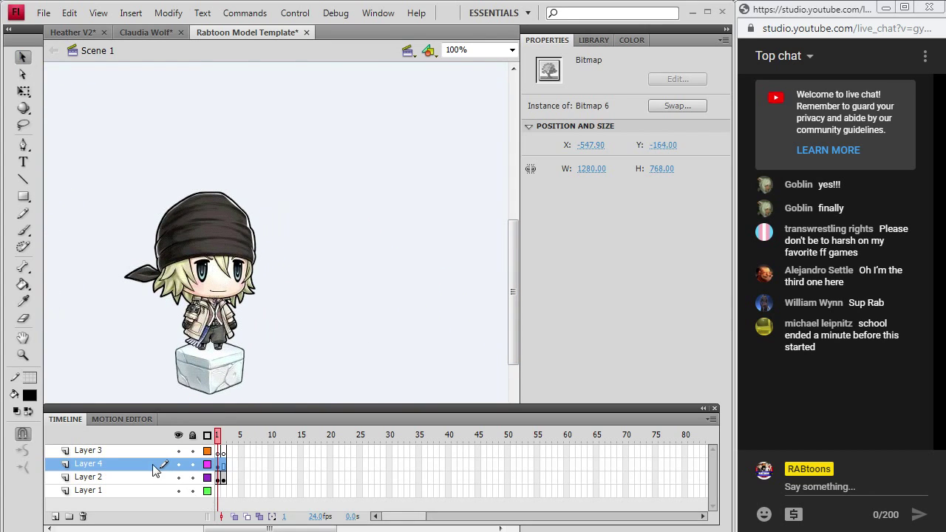
drag(158, 469, 150, 494)
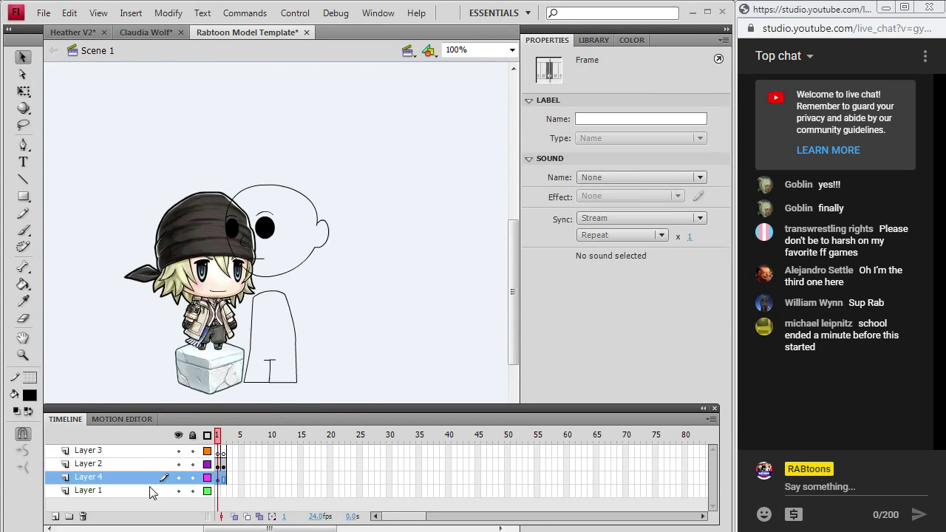
drag(227, 300, 193, 281)
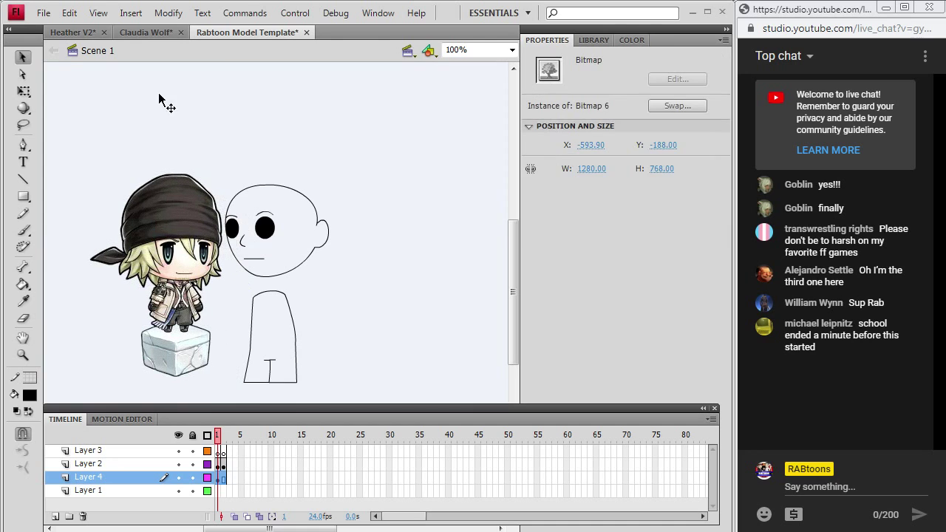
- Flip the Snow bitmap horizontally and move it behind the template's head, at about X -280, Y -230
click(167, 12)
mouse_move(156, 187)
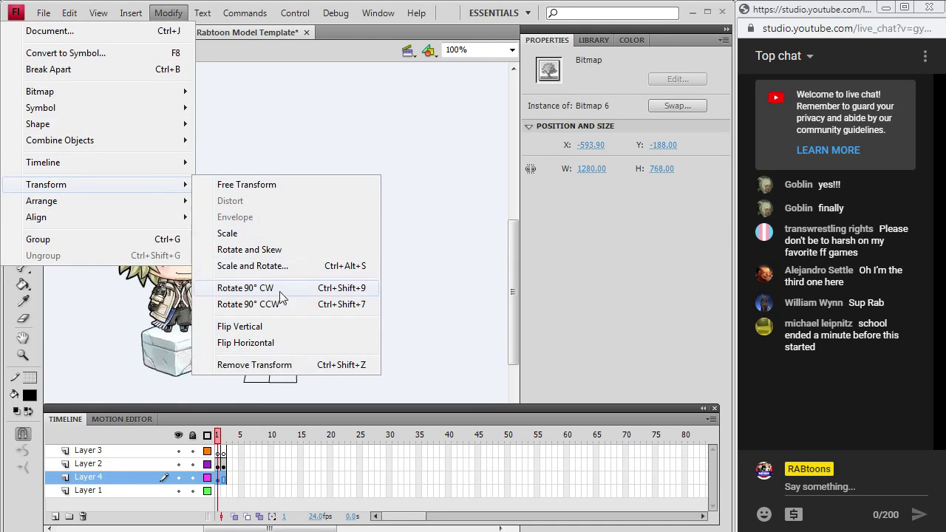
click(285, 343)
drag(72, 253, 295, 213)
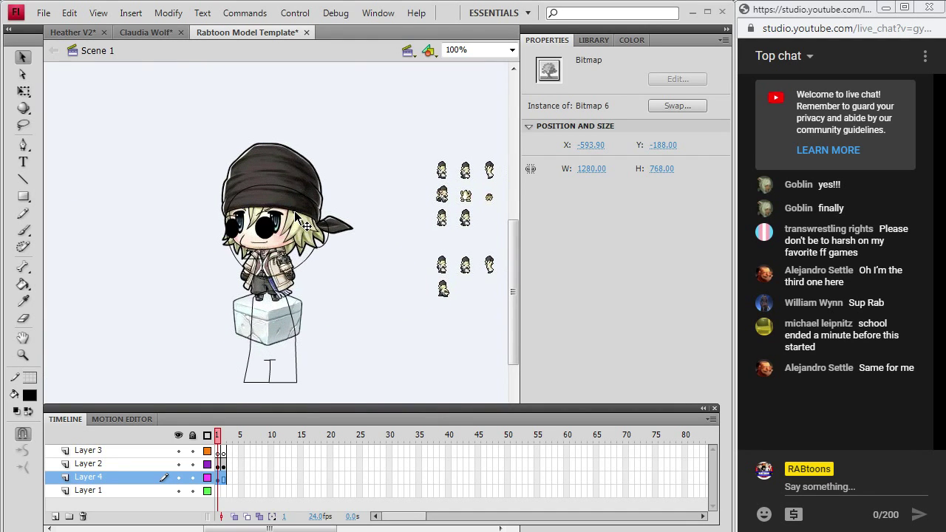
- Scale the Snow bitmap vertically to a height of about 592 and reposition it at about X -280, Y -154
click(168, 13)
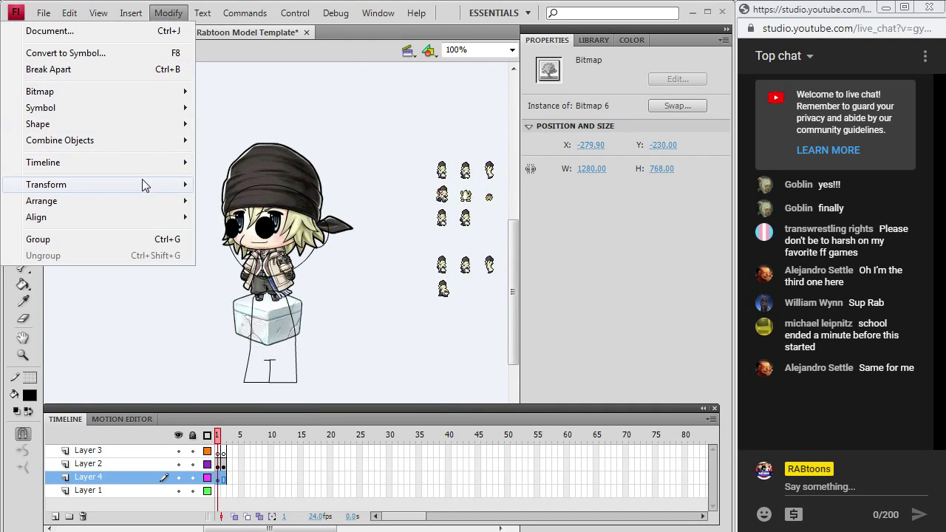
mouse_move(145, 185)
click(255, 243)
drag(517, 288, 521, 250)
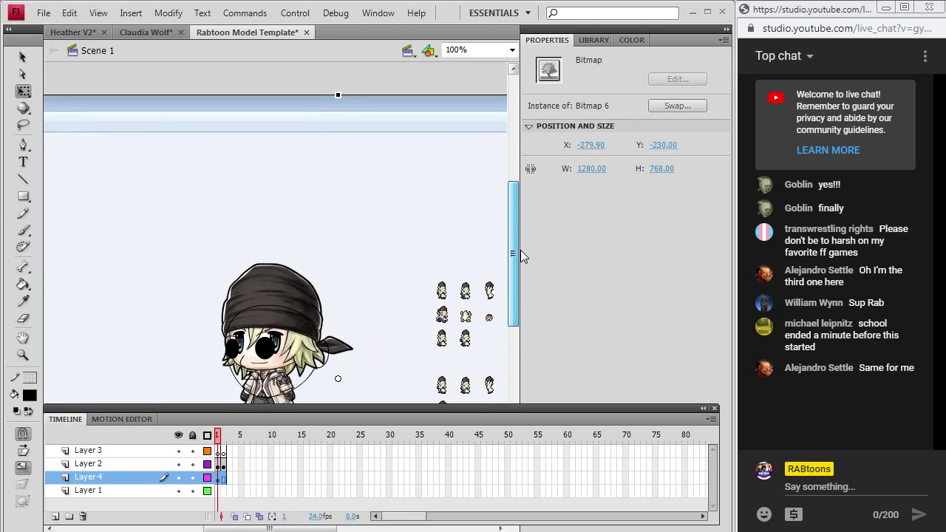
drag(337, 95, 340, 157)
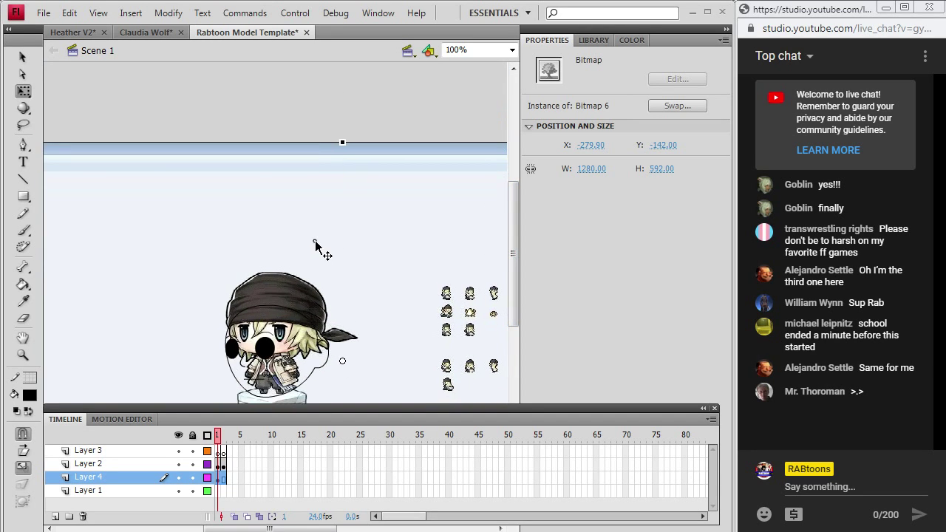
drag(312, 256, 310, 250)
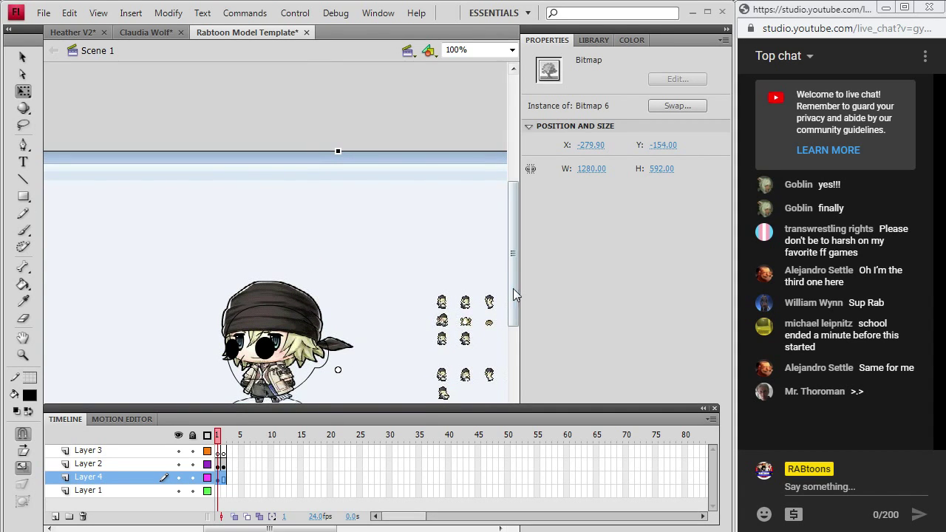
- Insert a frame after frame 1 on Layer 3 and Layer 2, and make frame 2 of Layer 2 a keyframe
drag(514, 290, 515, 310)
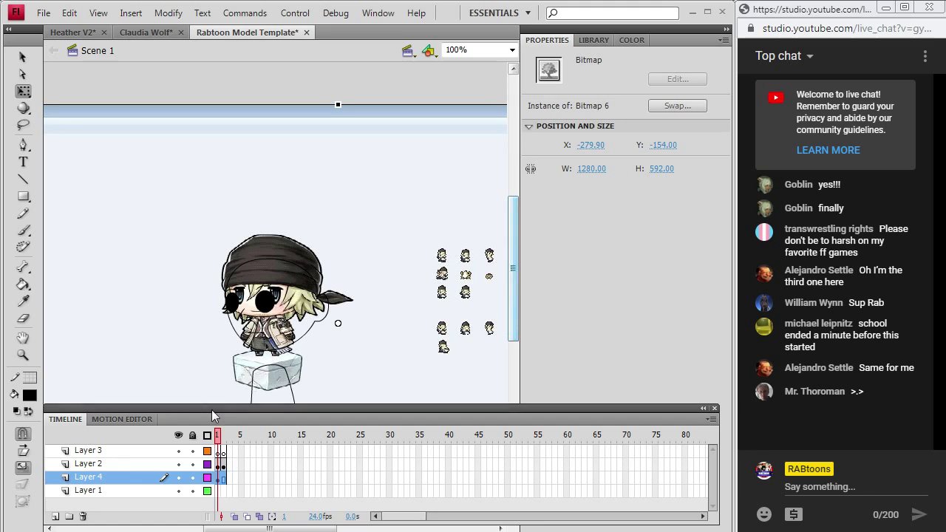
click(220, 452)
right_click(220, 451)
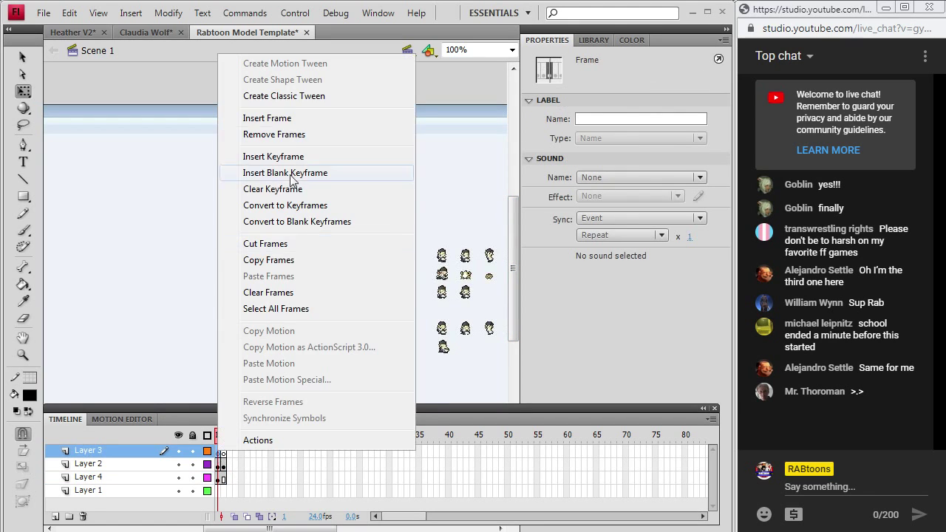
click(296, 120)
right_click(220, 467)
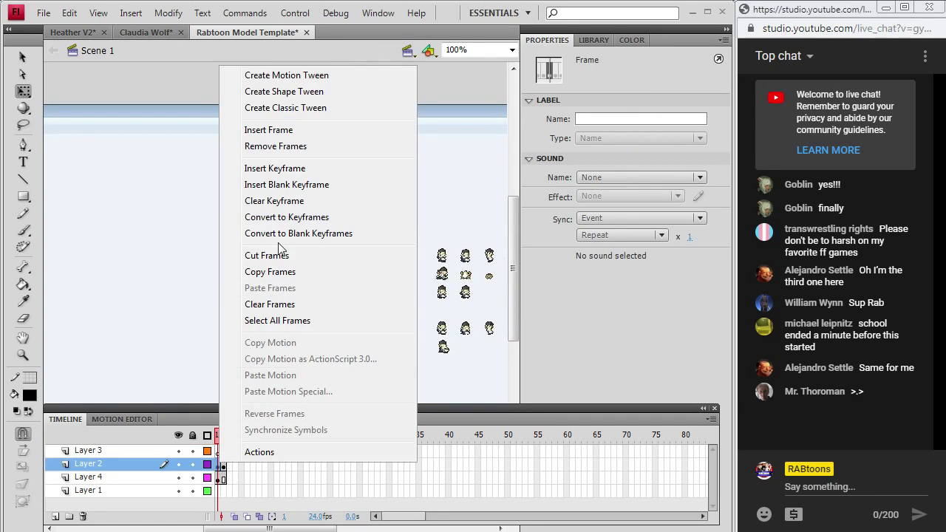
click(264, 129)
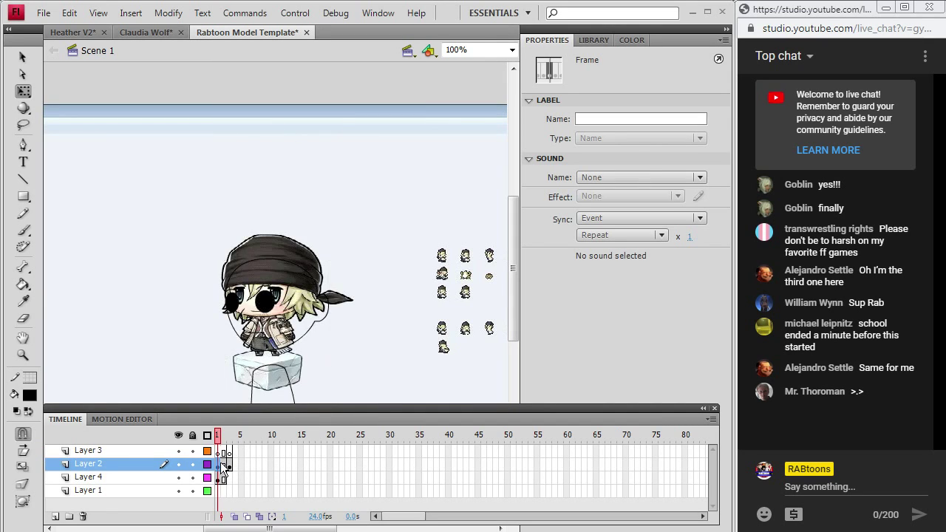
click(223, 478)
right_click(223, 477)
click(307, 176)
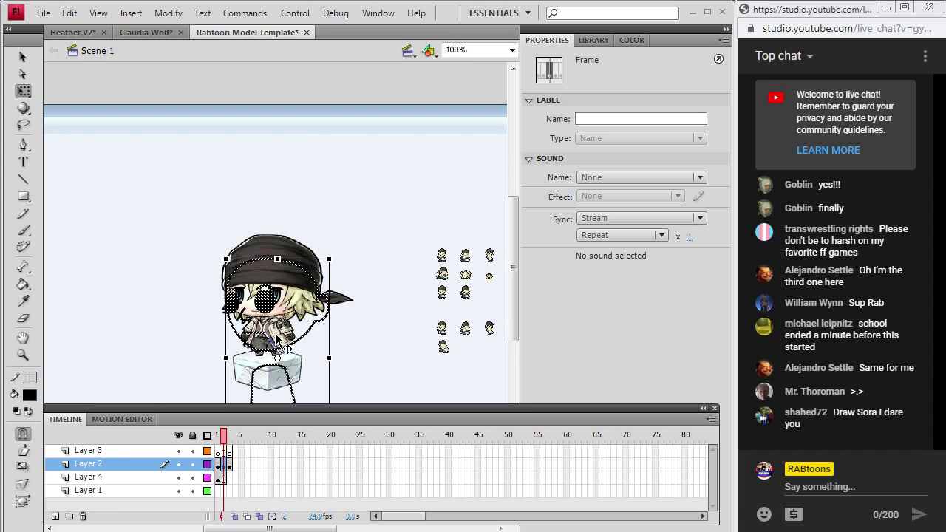
- Trim Layer 4 to its first frame and extend Layer 2's first keyframe through frame 2
click(228, 468)
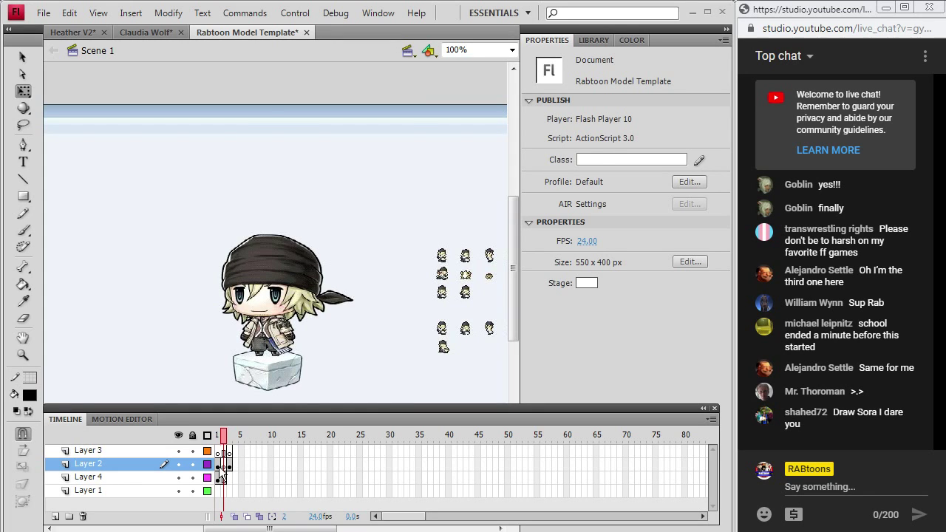
right_click(220, 478)
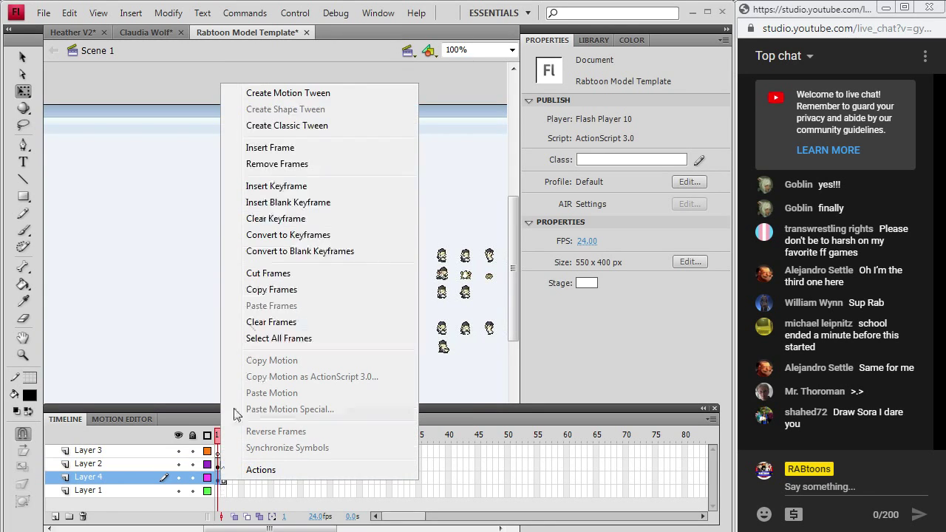
click(302, 186)
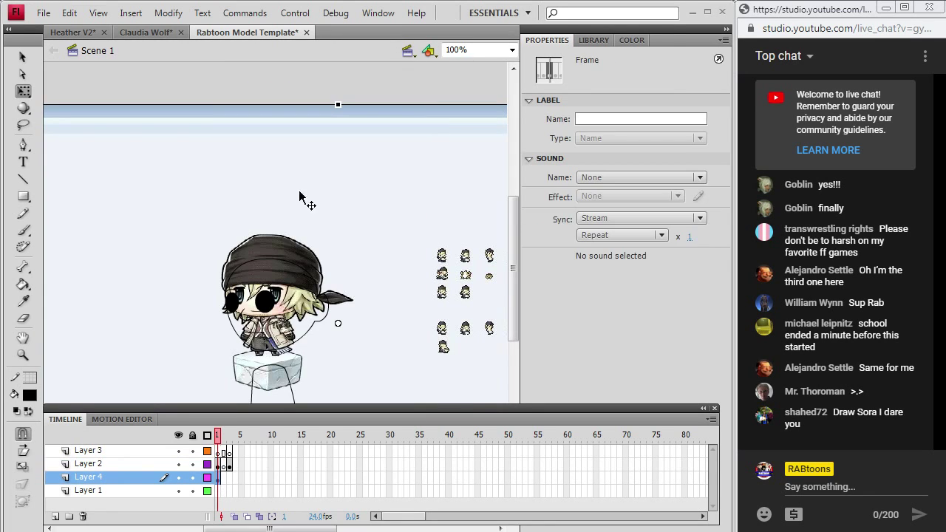
right_click(220, 464)
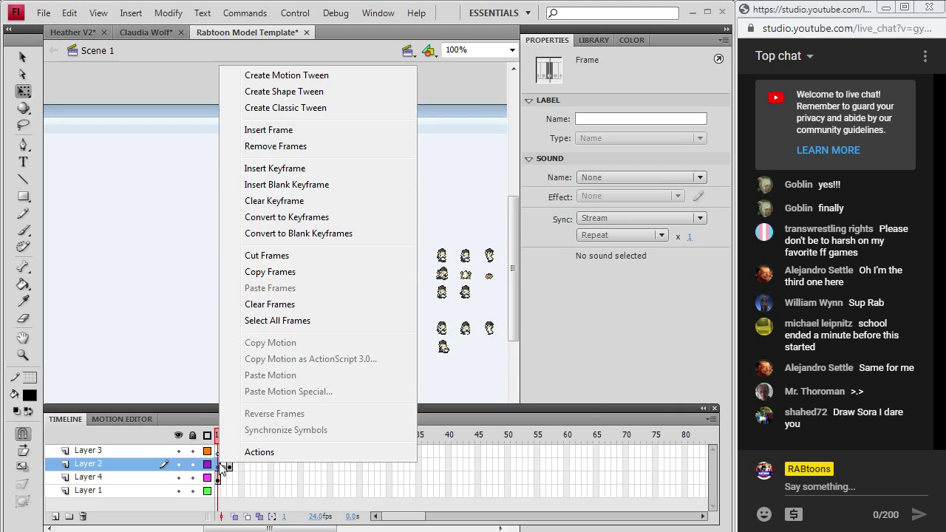
click(291, 130)
key(period)
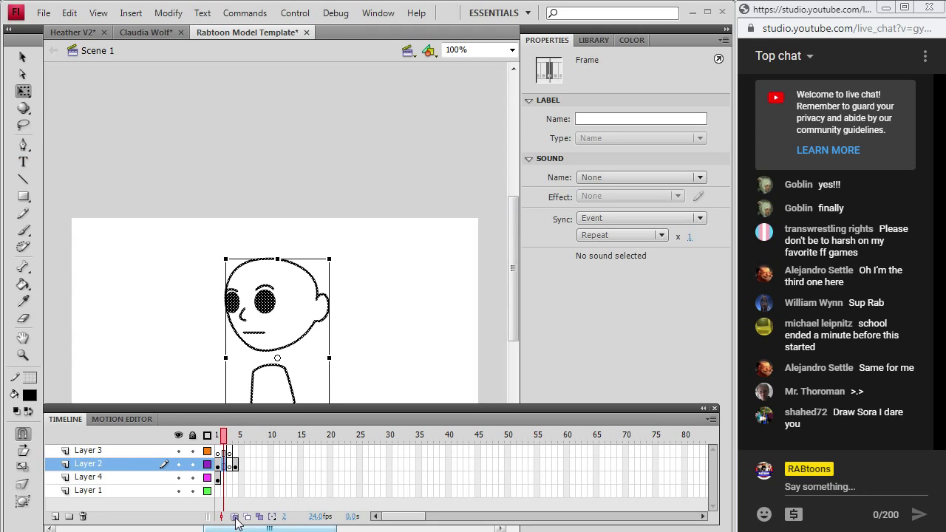
- Turn on onion skinning and narrow its range to frames 1 and 2
click(235, 517)
click(23, 57)
click(111, 192)
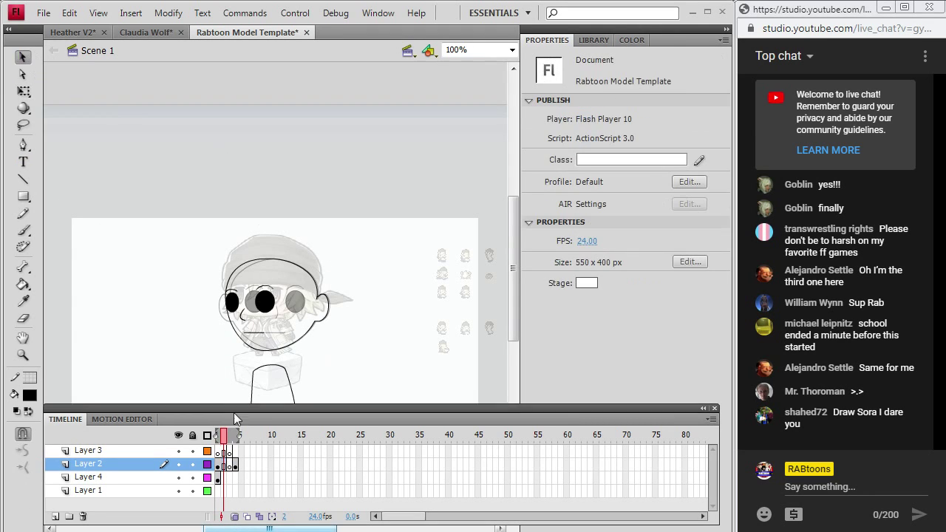
key(.)
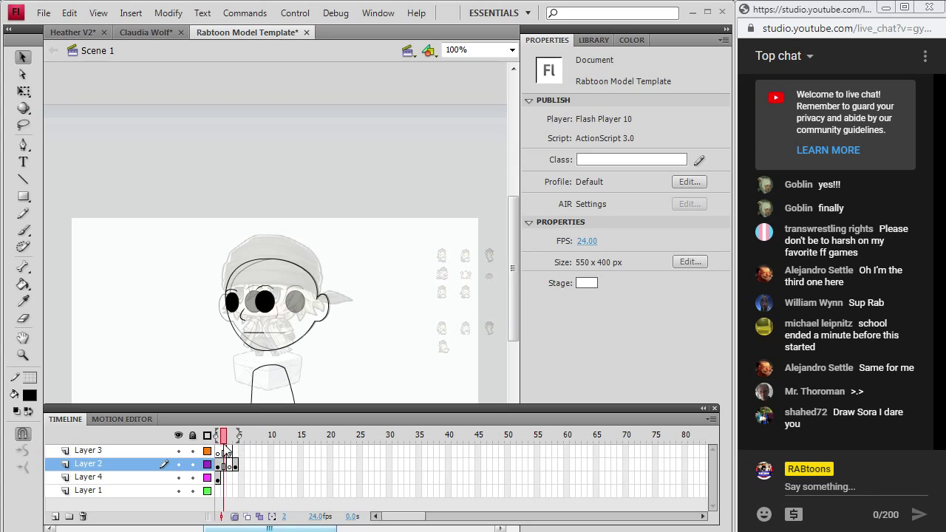
drag(238, 441, 229, 442)
- Brush the bandana's outline, fold lines and knotted tail in black on Layer 3 at frame 2, adapting the faded sprite to the template head
click(23, 356)
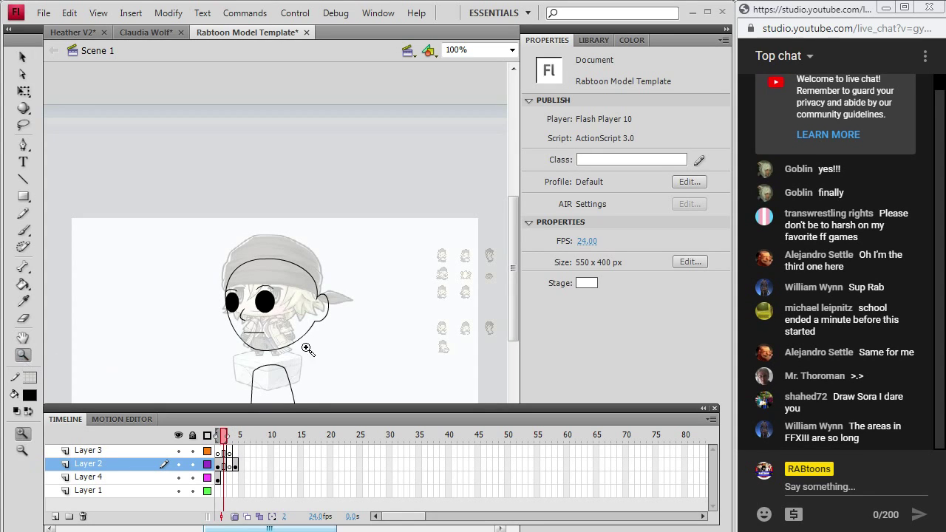
click(295, 300)
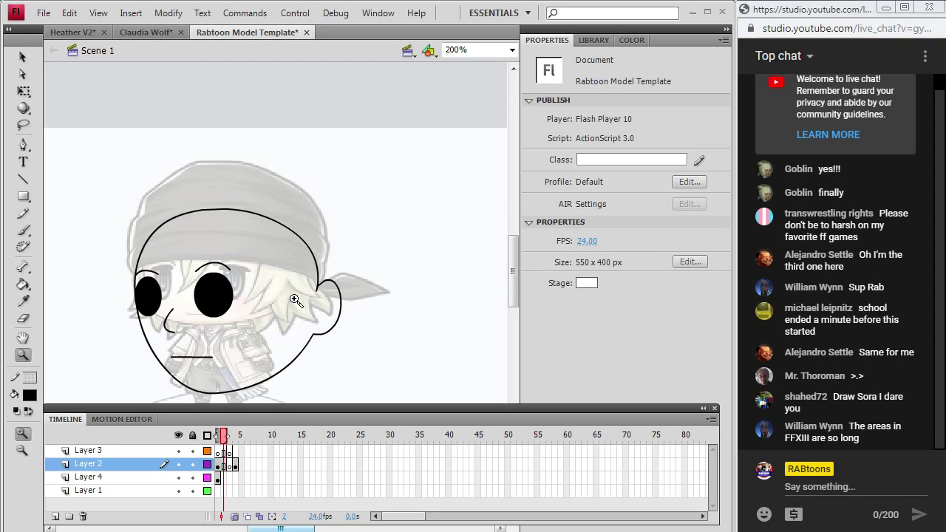
click(23, 230)
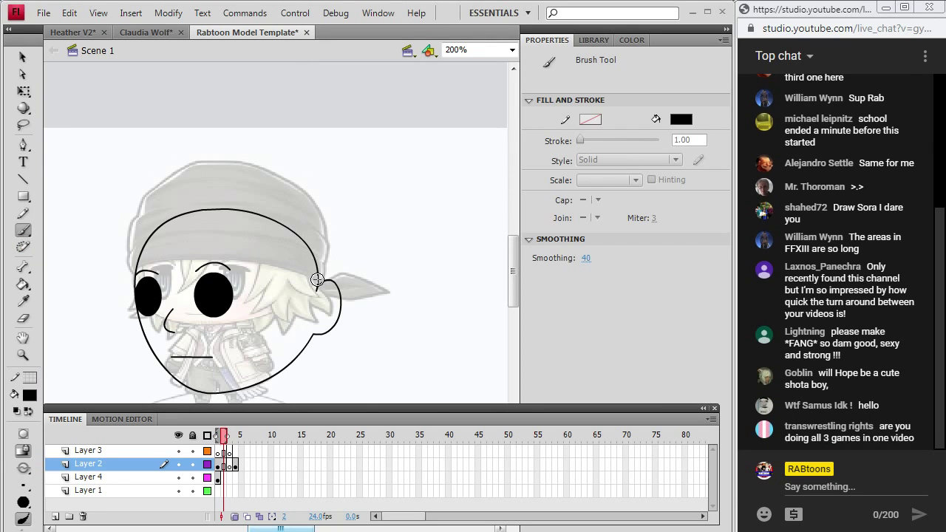
click(225, 451)
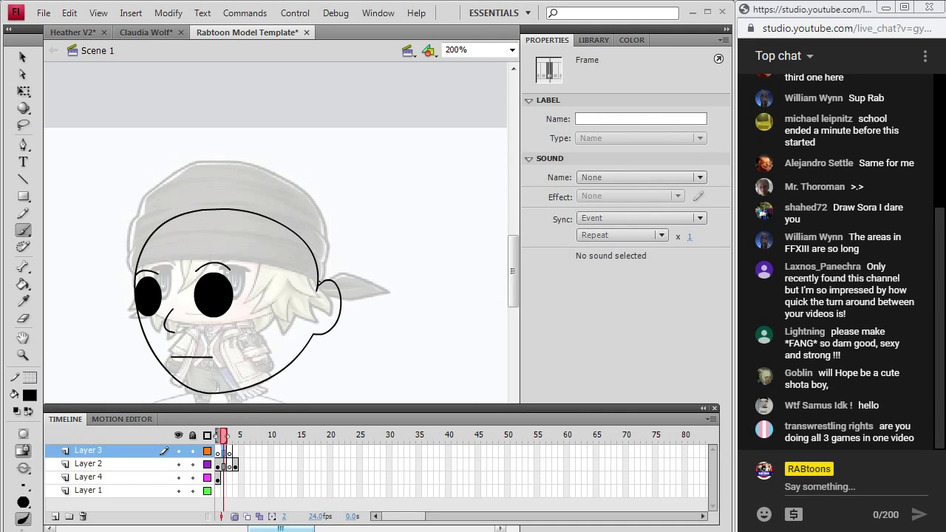
drag(260, 262, 236, 256)
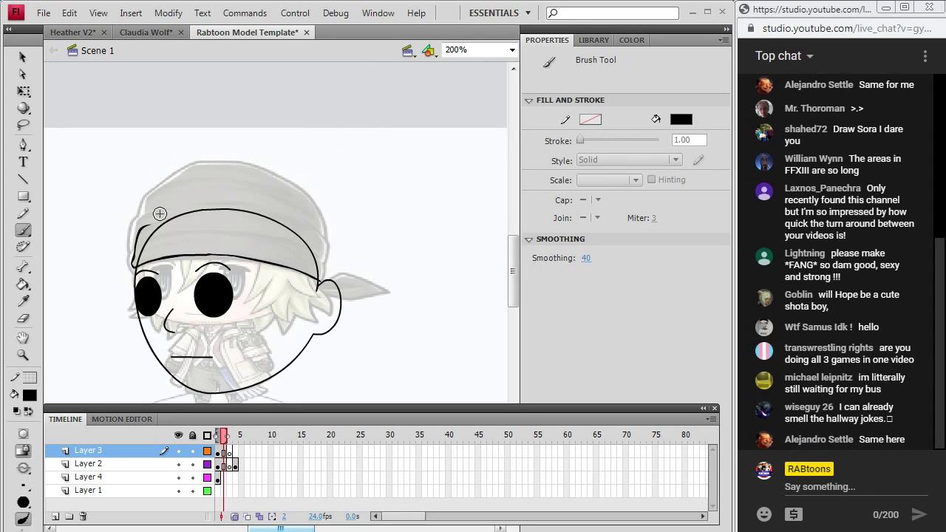
drag(204, 218, 235, 218)
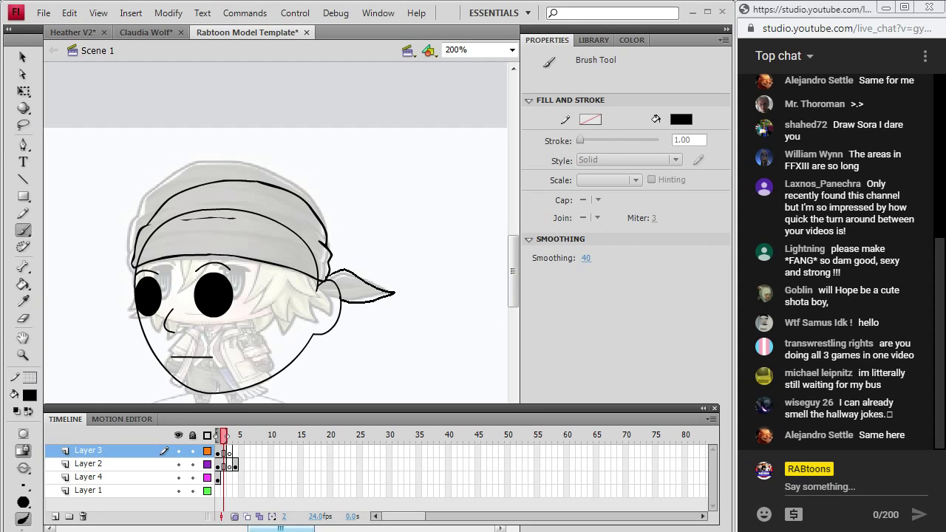
drag(393, 295, 327, 275)
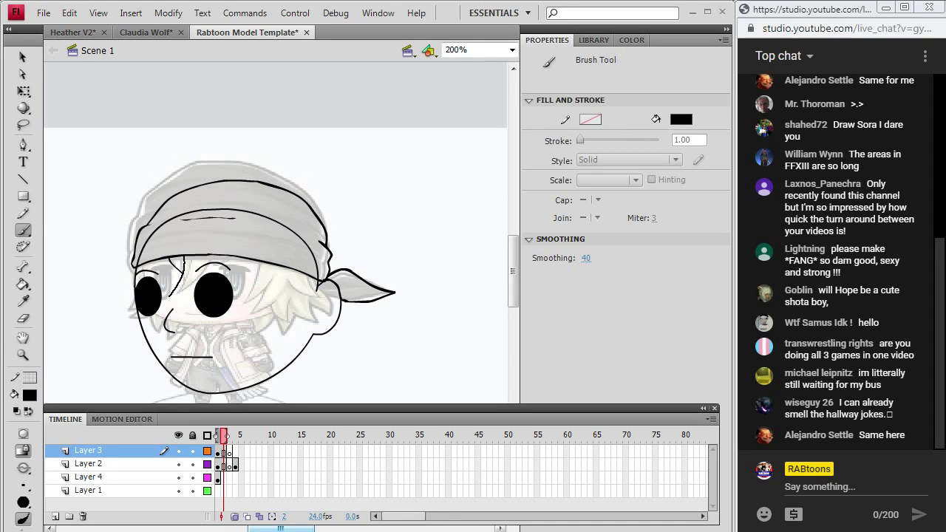
- Brush the fringe strand on the forehead and the spiky hair on both sides of the face in black on Layer 3
mouse_move(197, 263)
mouse_down()
mouse_move(189, 284)
mouse_move(201, 256)
mouse_up()
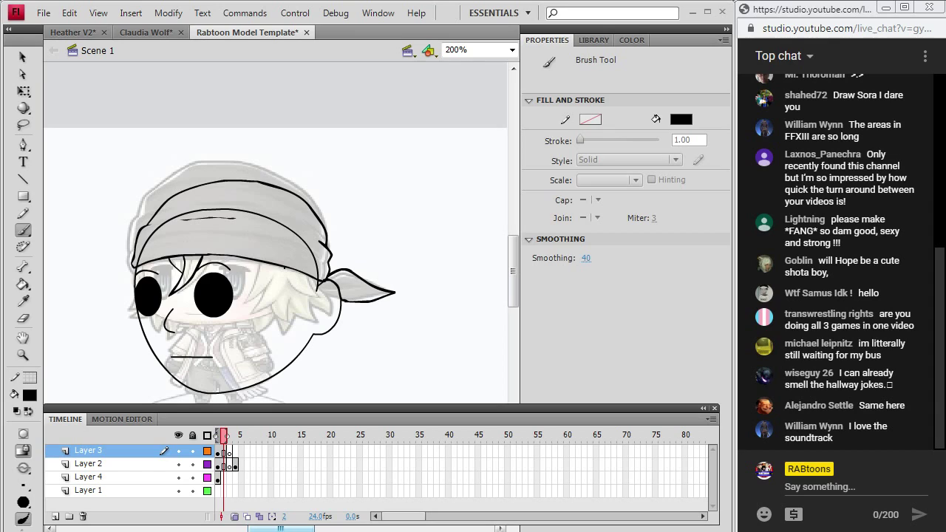
mouse_move(286, 267)
mouse_down()
mouse_move(282, 304)
mouse_move(258, 338)
mouse_move(286, 313)
mouse_move(257, 369)
mouse_move(290, 334)
mouse_up()
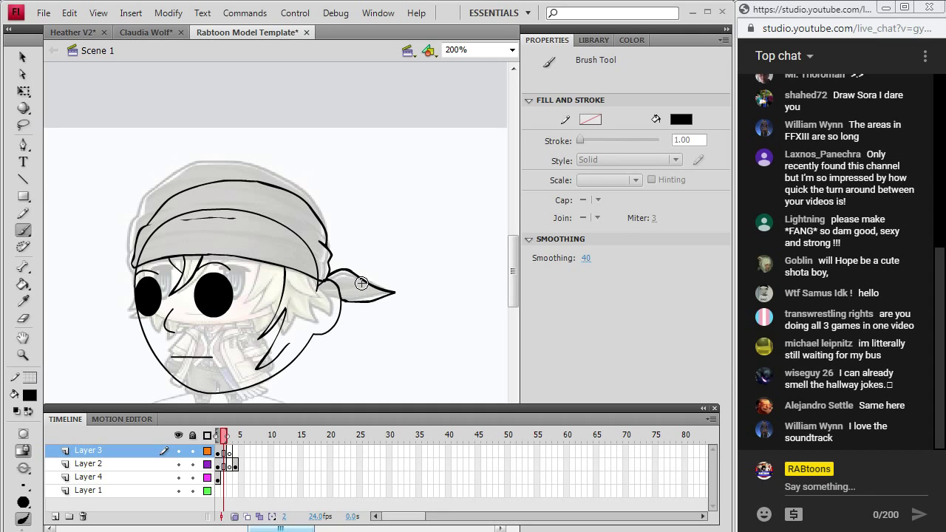
mouse_move(393, 292)
mouse_down()
mouse_move(330, 276)
mouse_move(332, 359)
mouse_move(323, 372)
mouse_move(278, 354)
mouse_move(285, 389)
mouse_move(331, 349)
mouse_up()
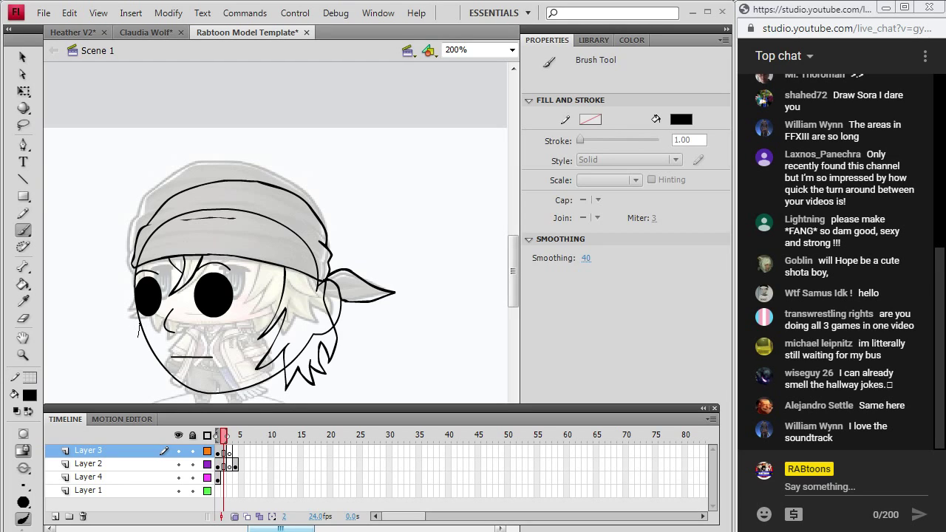
drag(138, 335, 129, 358)
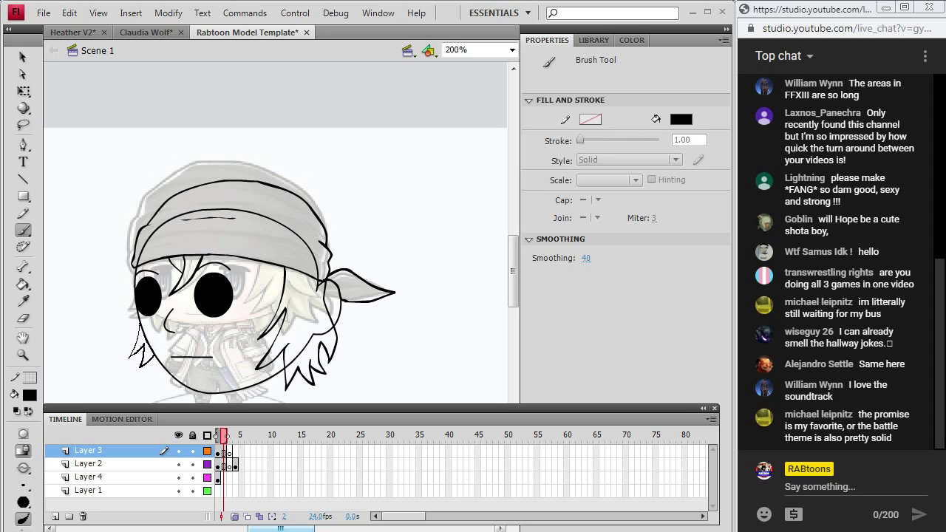
drag(137, 316, 132, 360)
- Move the Snow bitmap on Layer 4 beside the template figure, to about X -386, Y -66
drag(513, 260, 513, 295)
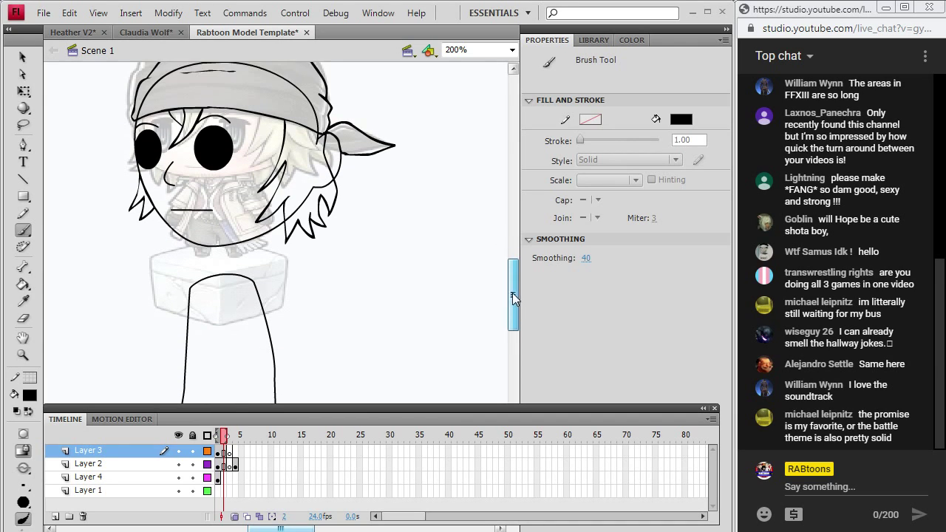
click(218, 476)
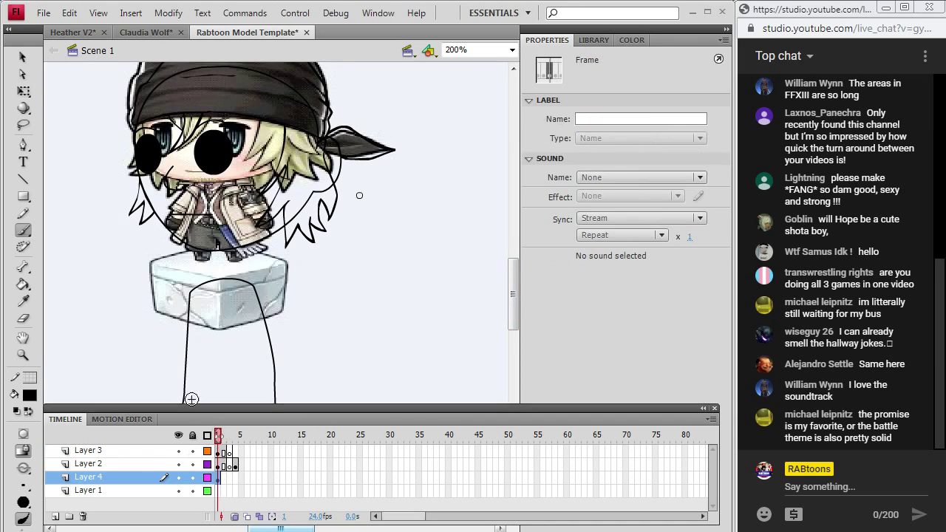
key(v)
click(302, 207)
drag(304, 306, 163, 394)
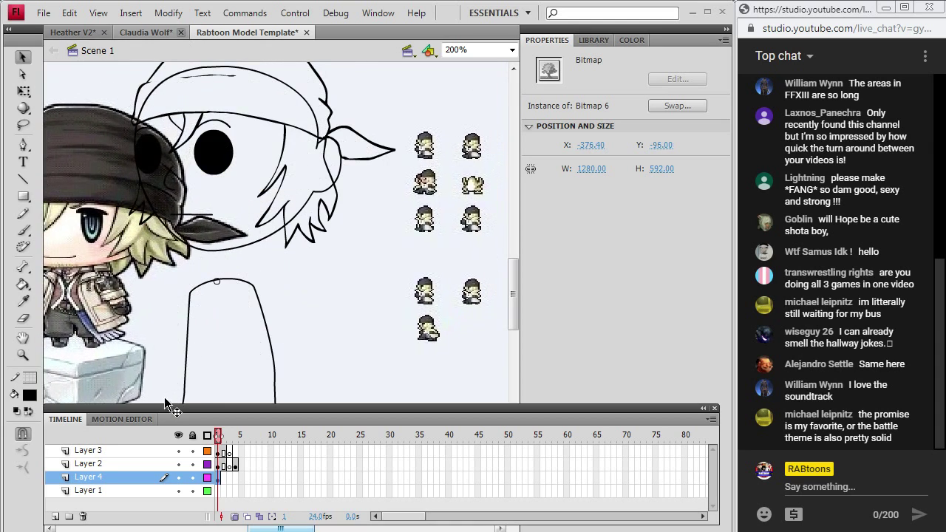
drag(300, 525, 285, 525)
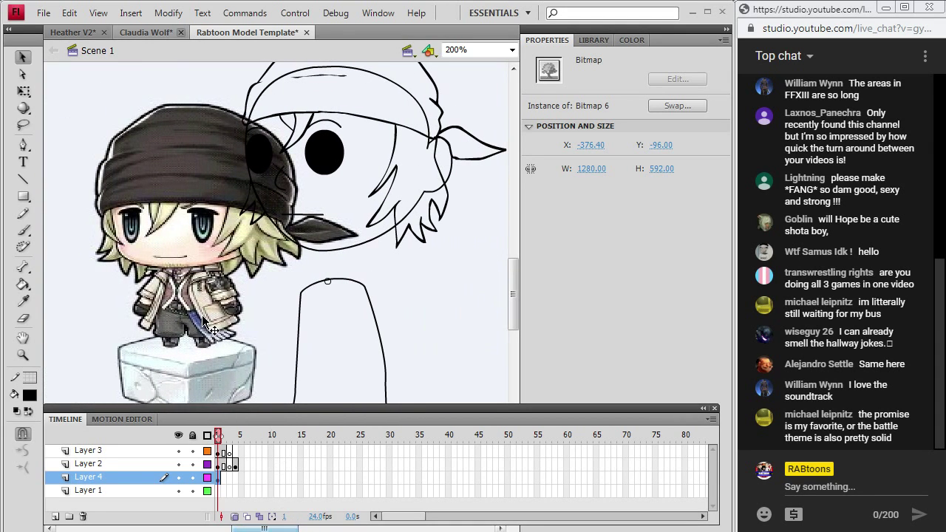
drag(210, 326, 197, 370)
scroll(514, 270, up, 3)
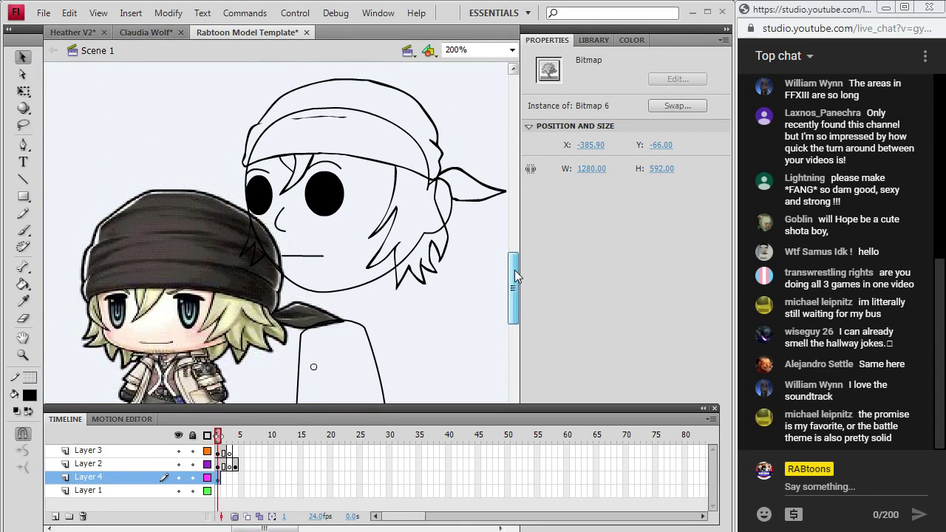
- Brush the missing hair line along the far side of the face on Layer 3 and touch up the bandana's edges
key(b)
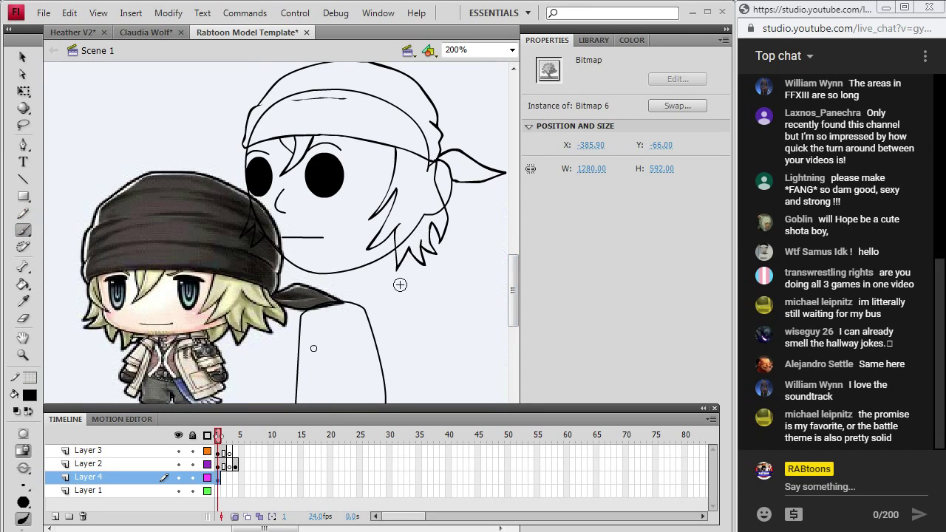
click(223, 451)
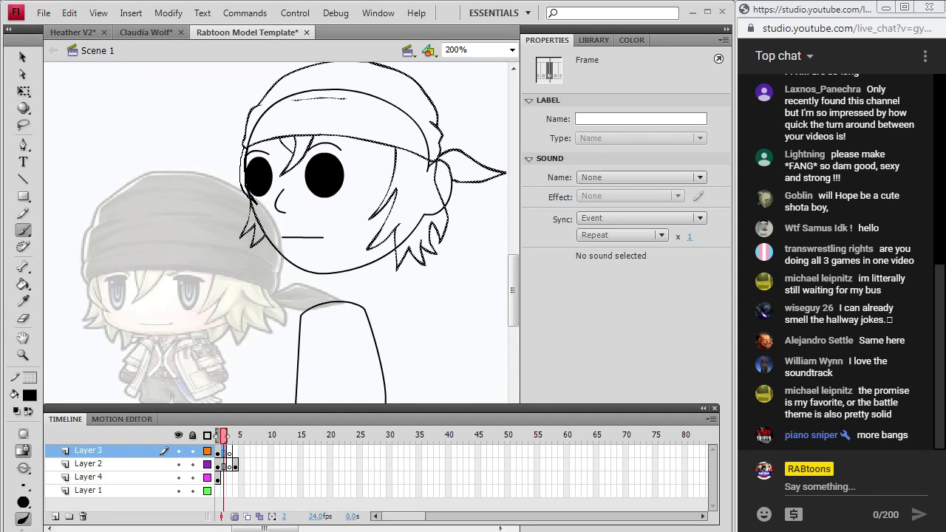
click(247, 133)
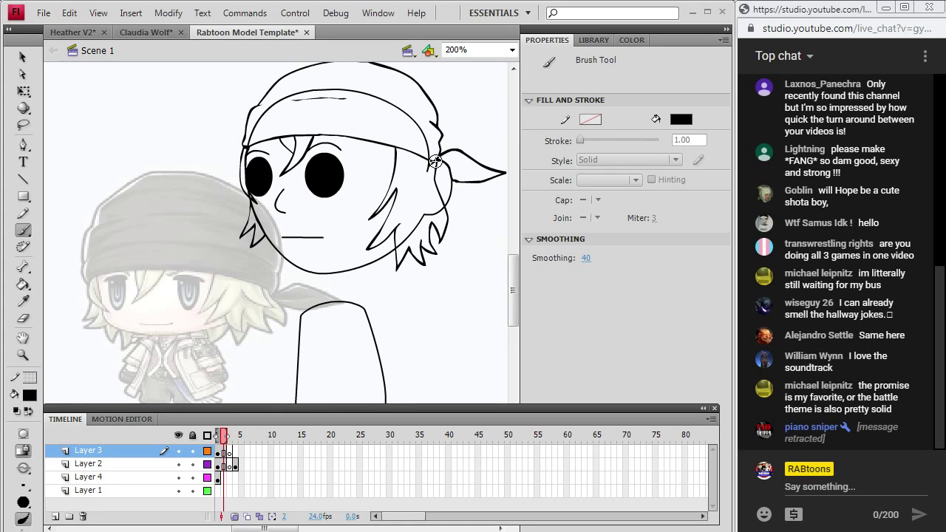
click(178, 451)
click(178, 451)
click(178, 451)
click(178, 451)
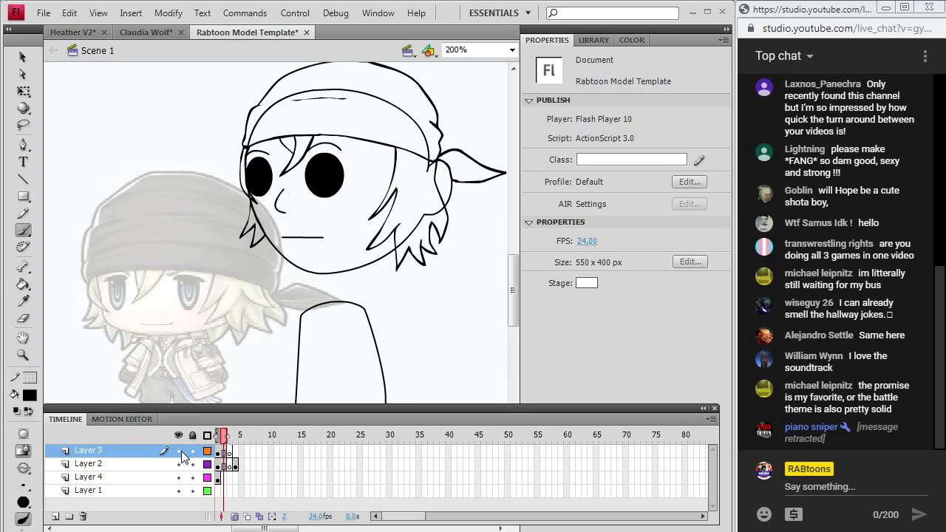
click(292, 134)
click(224, 453)
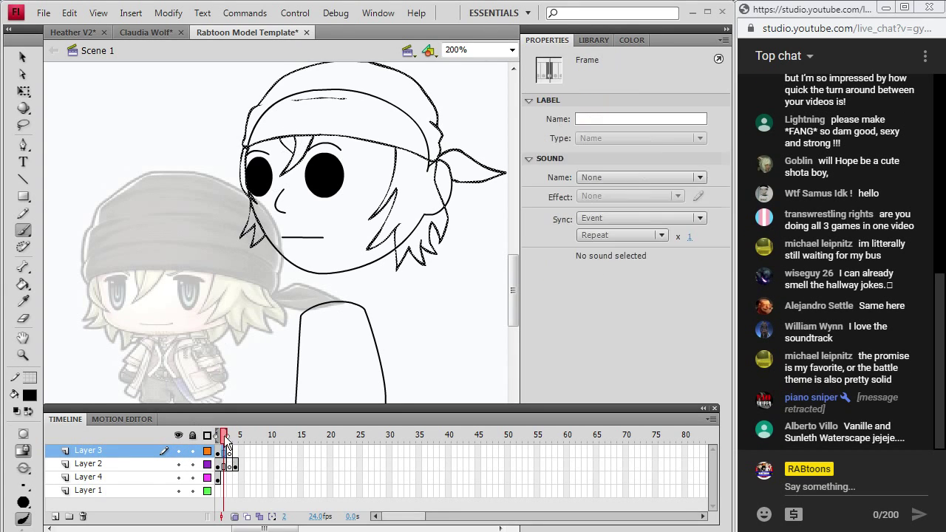
click(313, 97)
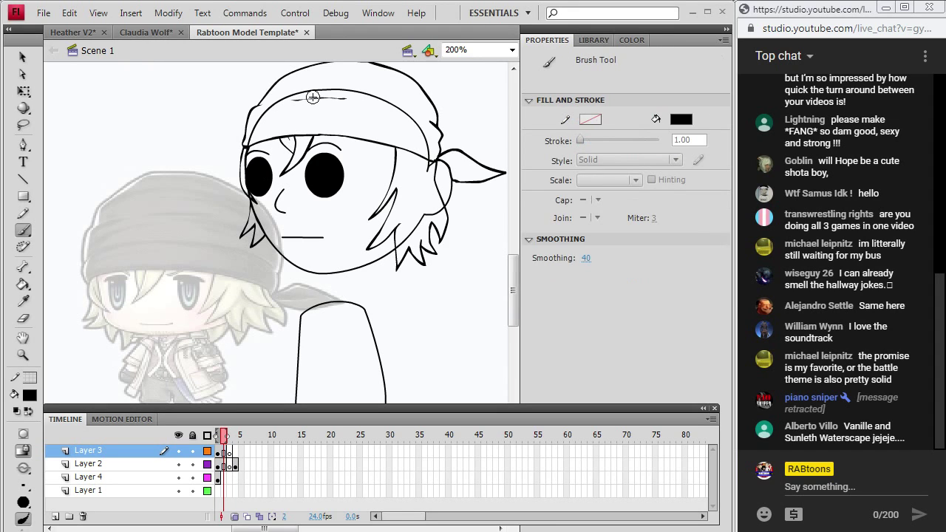
key(ctrl+a)
scroll(512, 296, down, 3)
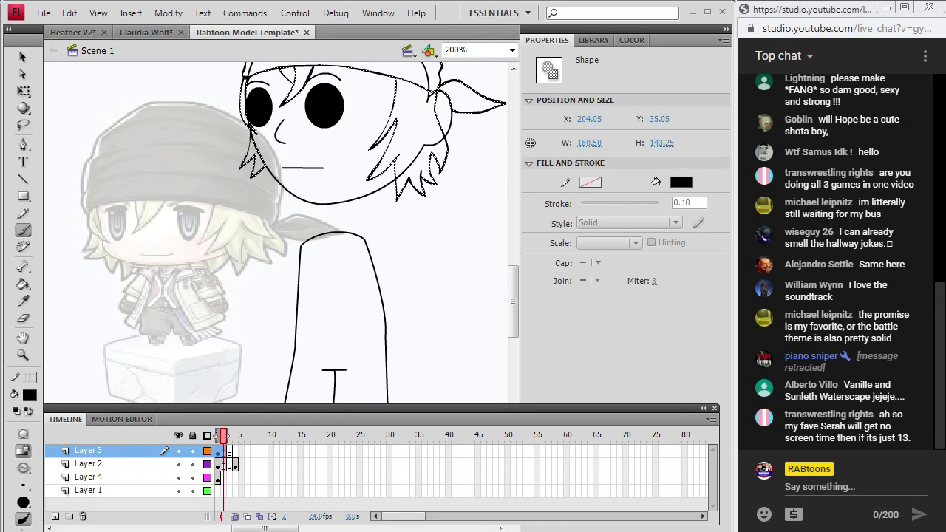
- Switch to the browser and search Google Images for "snow ffxiii"
key(alt+Tab)
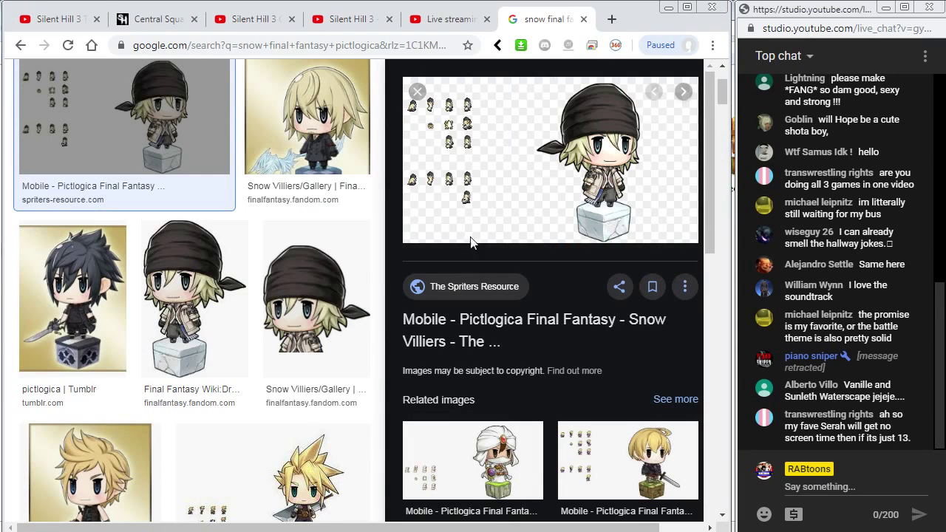
scroll(722, 88, up, 2)
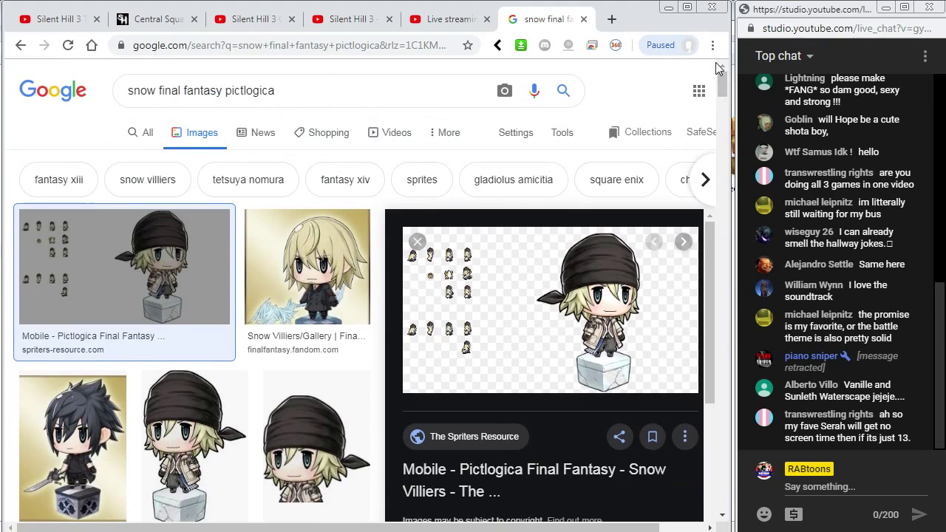
click(310, 93)
key(BackSpace)
key(BackSpace)
key(BackSpace)
key(BackSpace)
key(BackSpace)
key(BackSpace)
key(BackSpace)
key(BackSpace)
key(BackSpace)
key(BackSpace)
key(BackSpace)
key(BackSpace)
key(BackSpace)
key(BackSpace)
key(BackSpace)
key(BackSpace)
key(BackSpace)
key(BackSpace)
key(BackSpace)
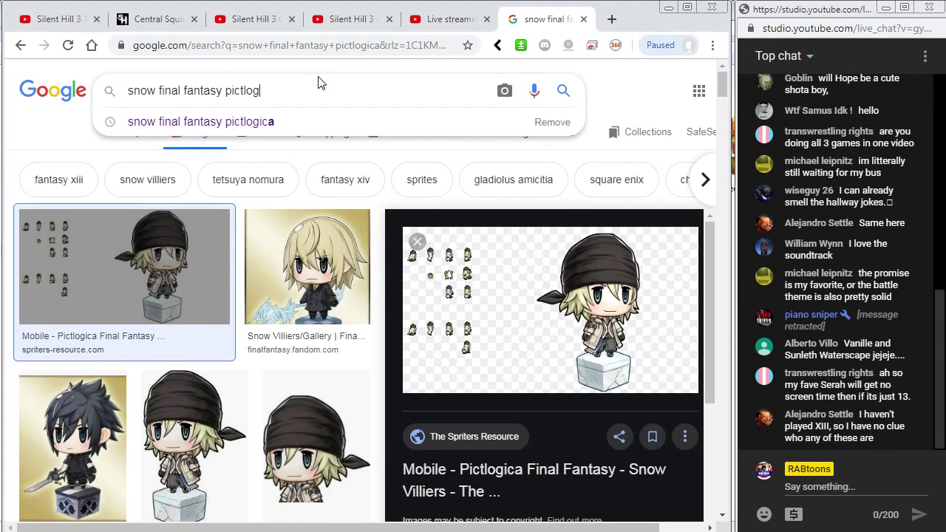
key(BackSpace)
key(BackSpace)
key(BackSpace)
key(BackSpace)
key(BackSpace)
key(BackSpace)
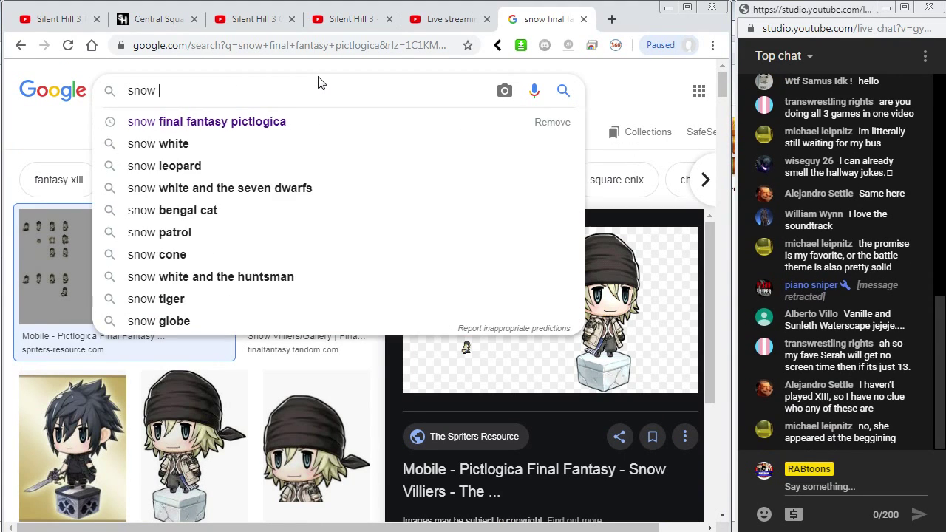
text(f)
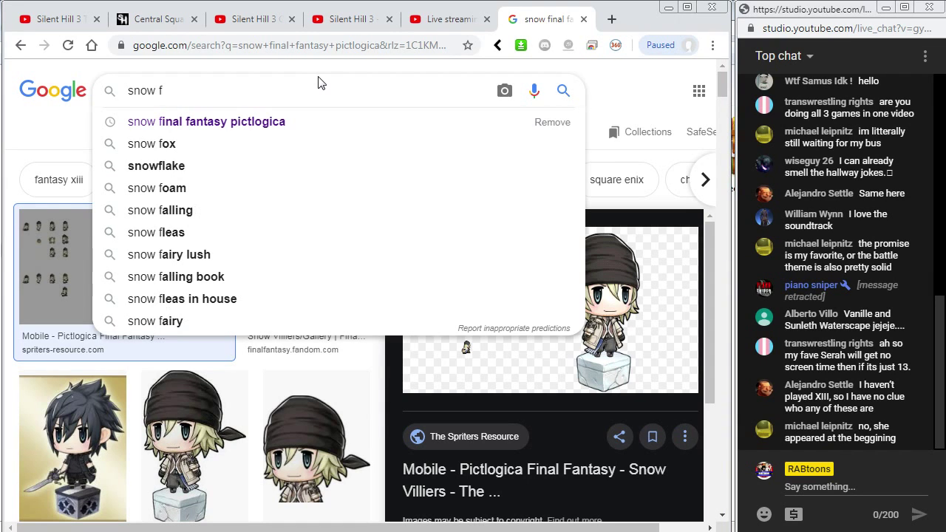
text(fxiii)
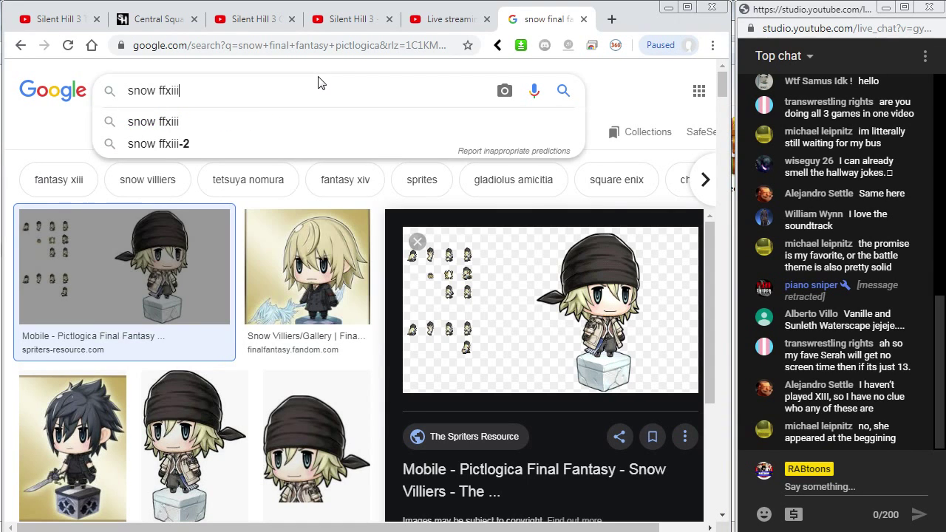
key(Return)
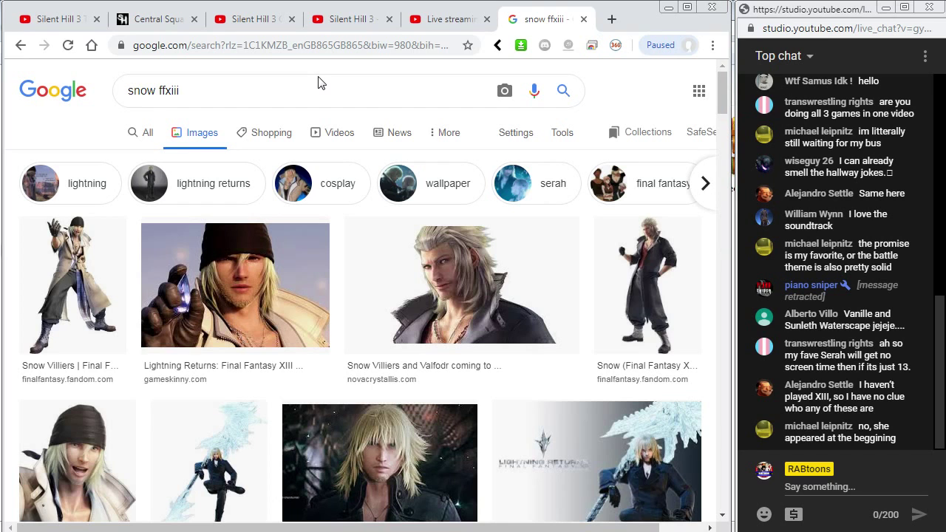
- Open the full-body Snow Villiers render at full size in its own tab, close the search tab, and examine the face and coat collar
click(74, 285)
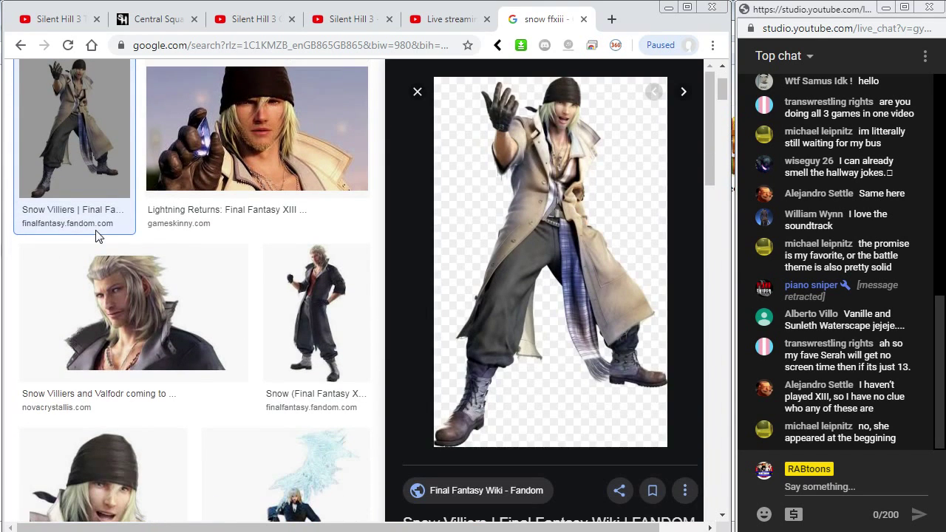
right_click(548, 169)
click(606, 275)
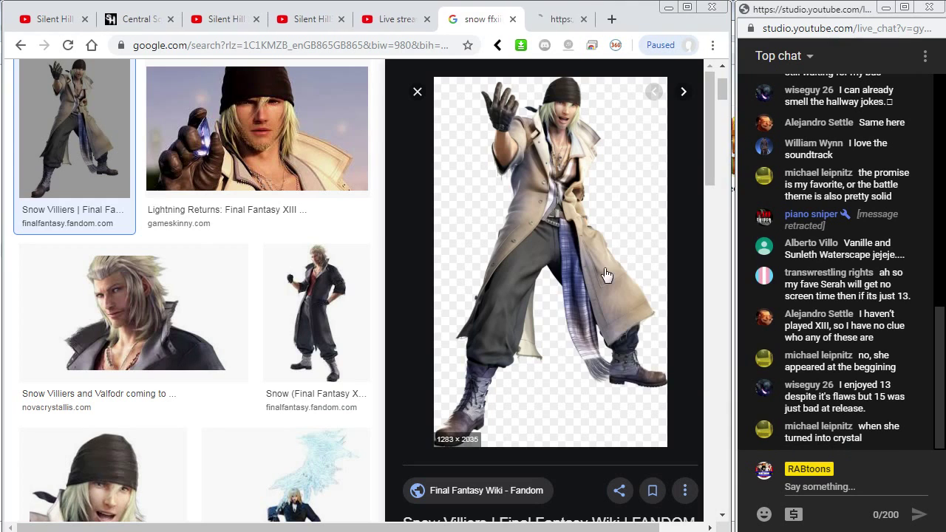
click(513, 20)
click(353, 175)
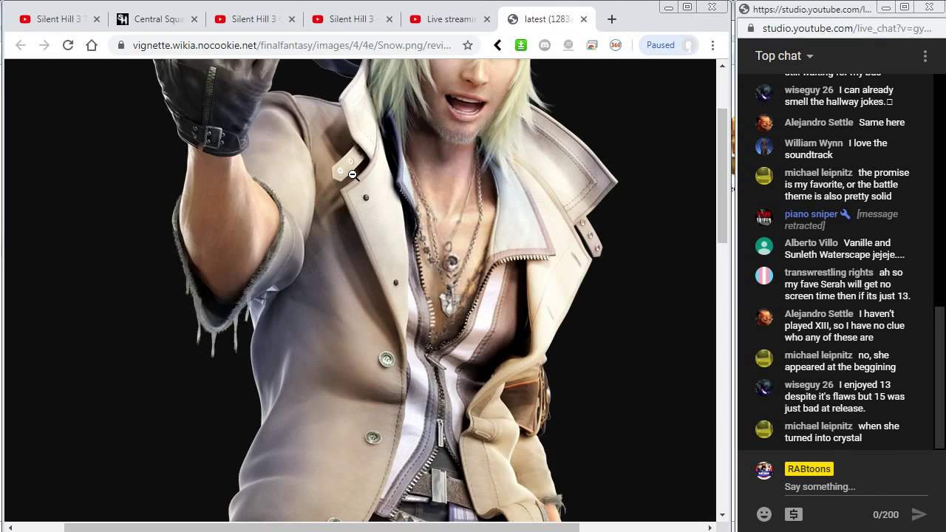
click(434, 203)
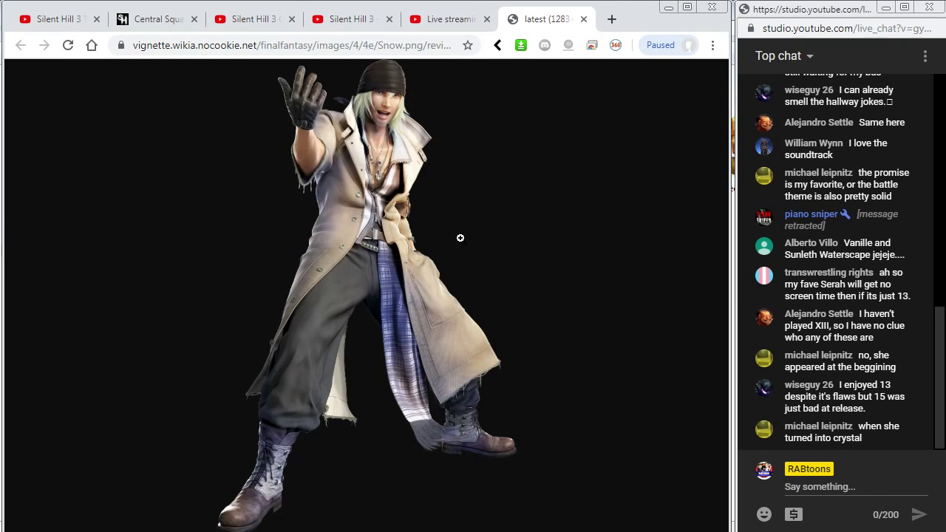
click(406, 205)
scroll(725, 209, down, 2)
scroll(725, 210, up, 3)
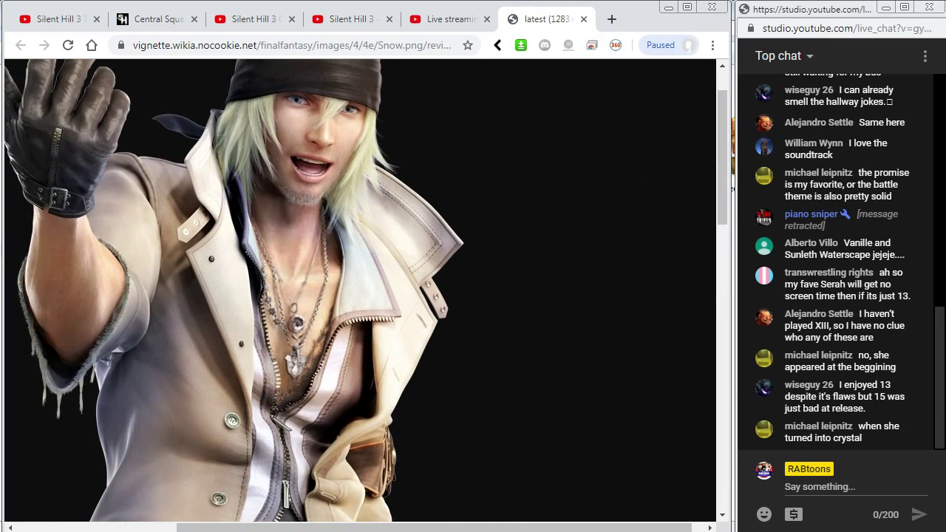
- Switch back to Flash and brush a thin black chin beard outline along the jaw on Layer 3 at frame 2, checking the reference render
key(alt+Tab)
key(alt+Tab)
key(alt+Tab)
key(alt+Tab)
key(alt+Tab)
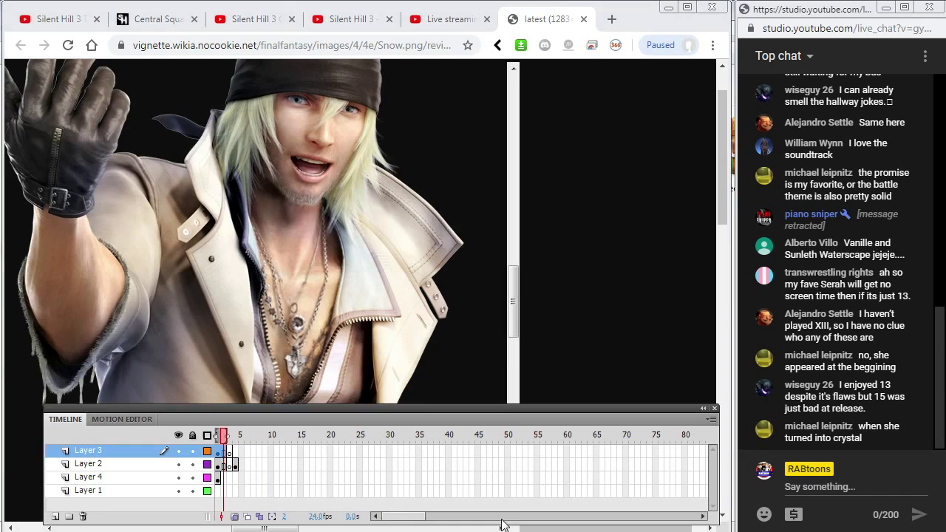
click(224, 451)
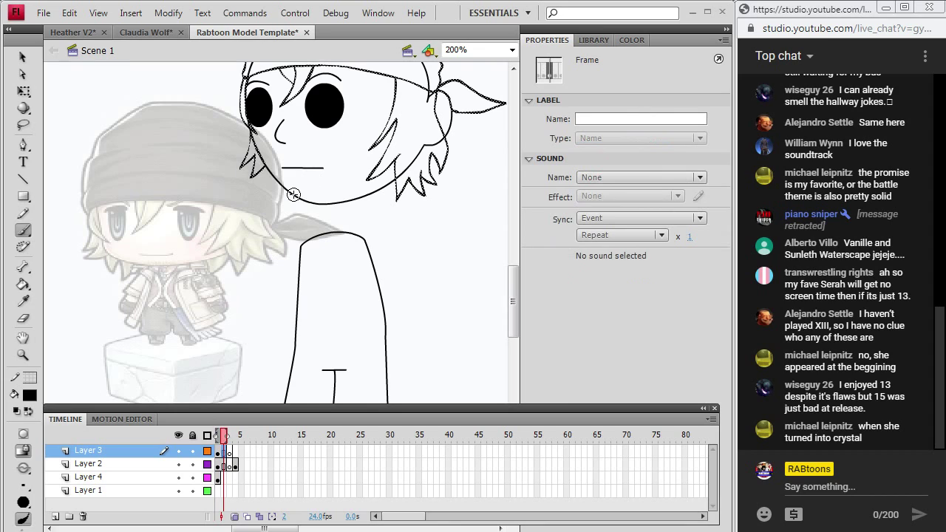
key(ctrl+z)
drag(297, 201, 304, 206)
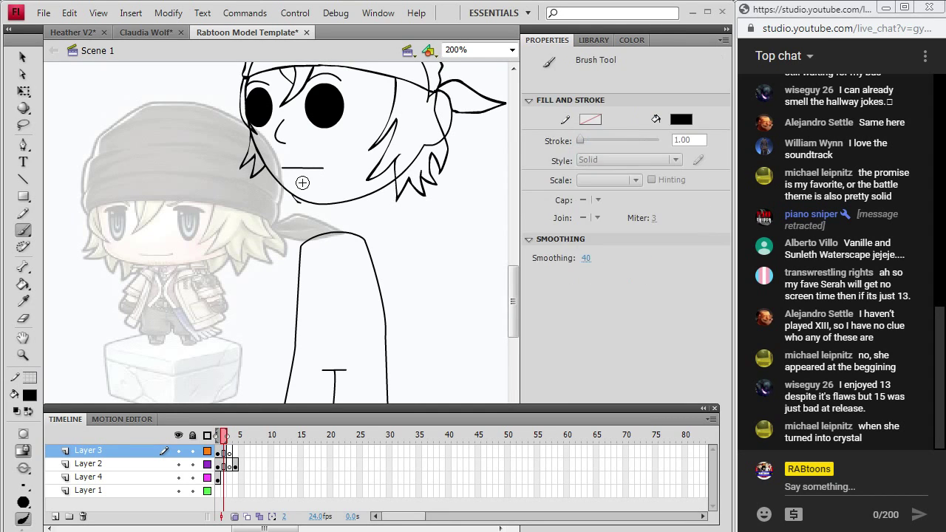
key(ctrl+z)
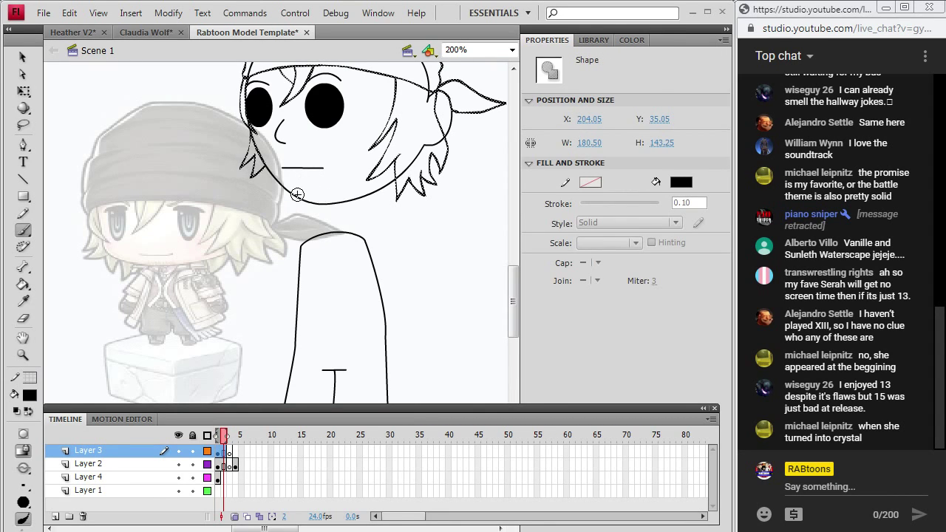
key(alt+Tab)
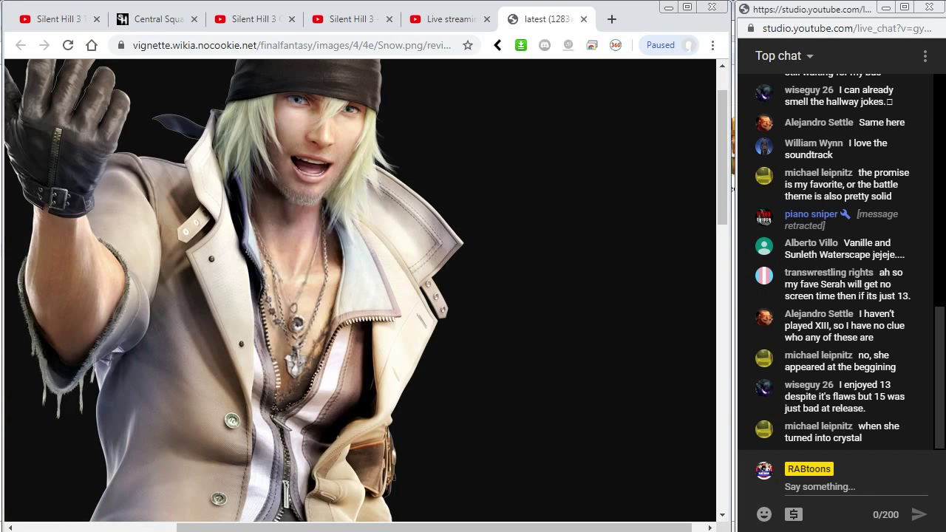
key(alt+Tab)
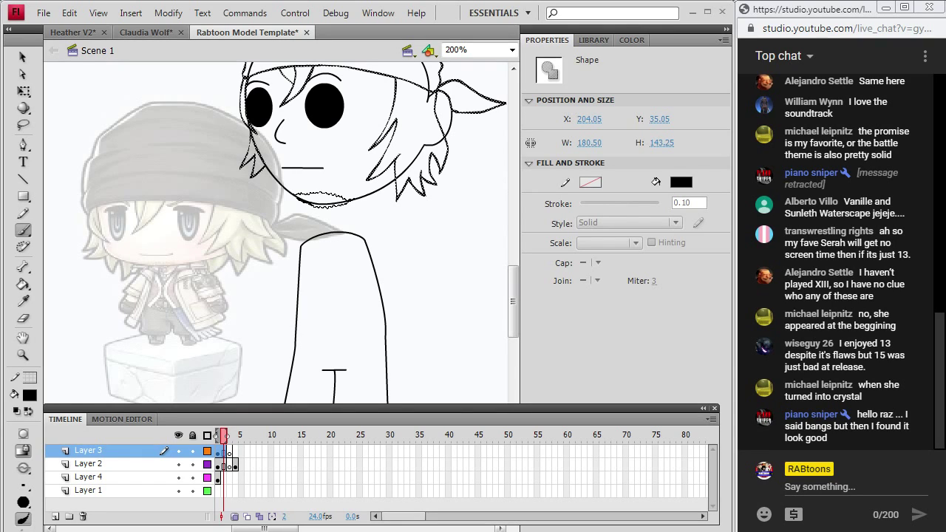
key(b)
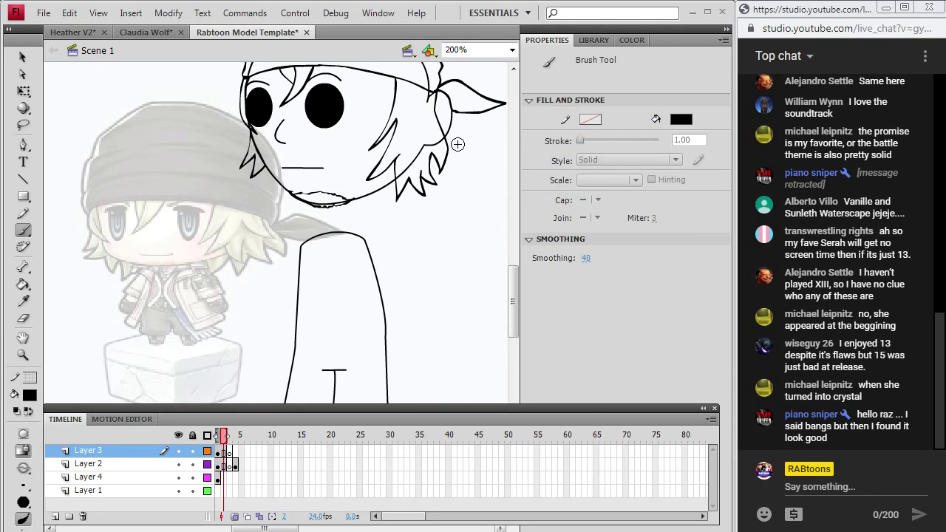
key(ctrl+z)
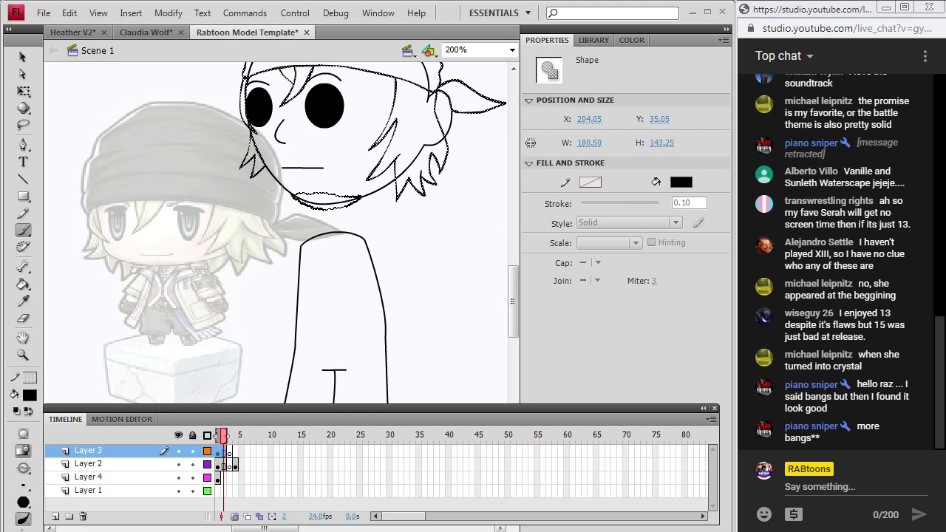
key(ctrl+shift+a)
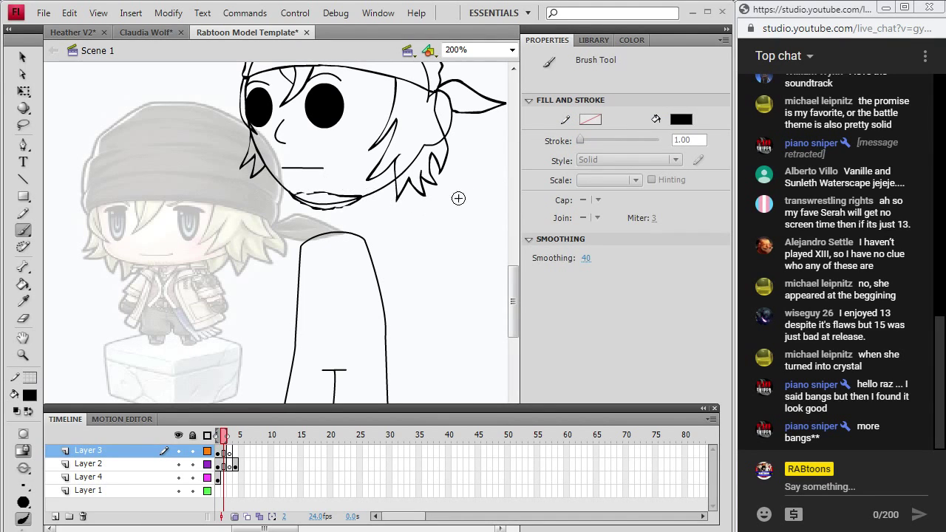
- Insert a new layer above Layer 3 for the outfit
drag(513, 275, 513, 281)
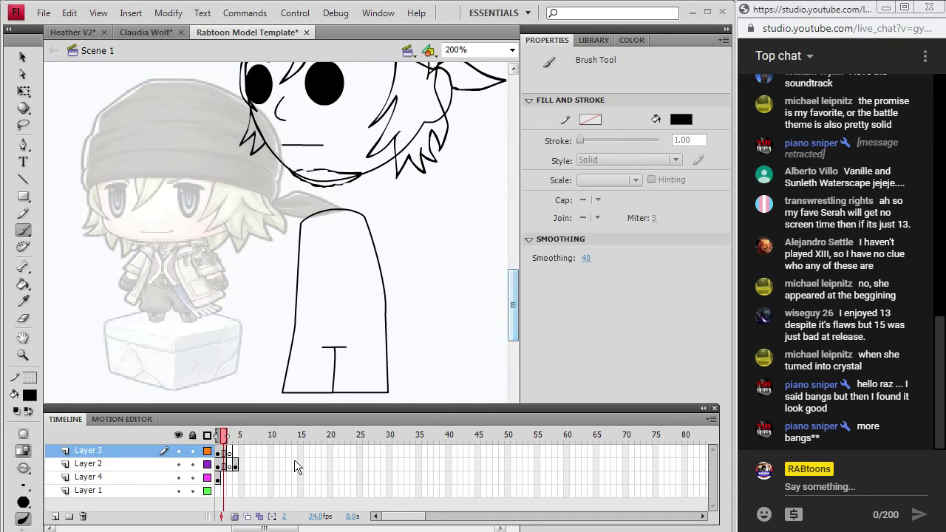
click(131, 13)
click(189, 102)
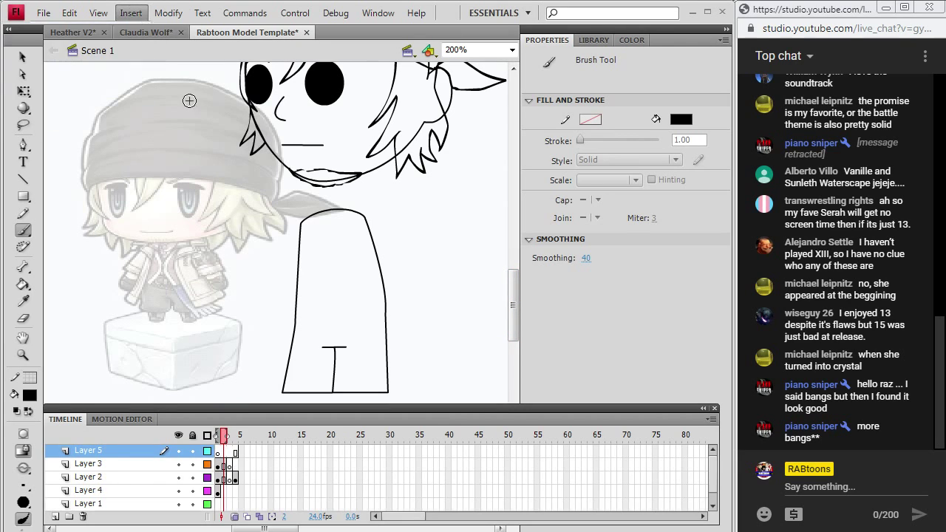
- Check the reference render, then move the template's body outline on Layer 2 straight down to Y 228.05
drag(513, 301, 513, 313)
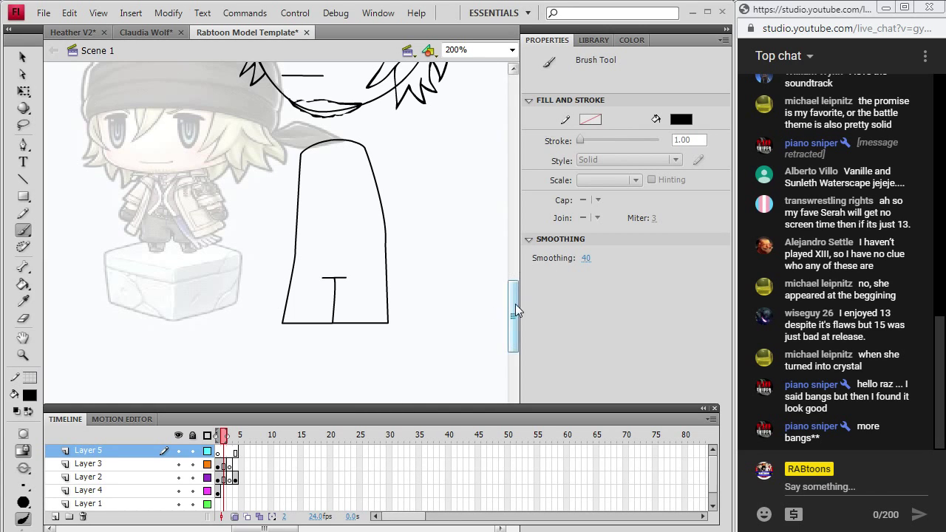
drag(514, 311, 514, 301)
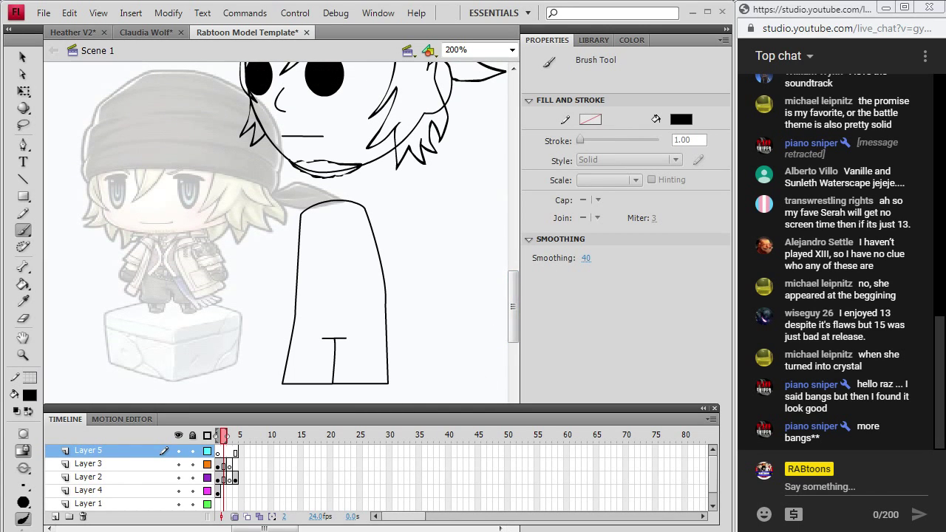
key(alt+Tab)
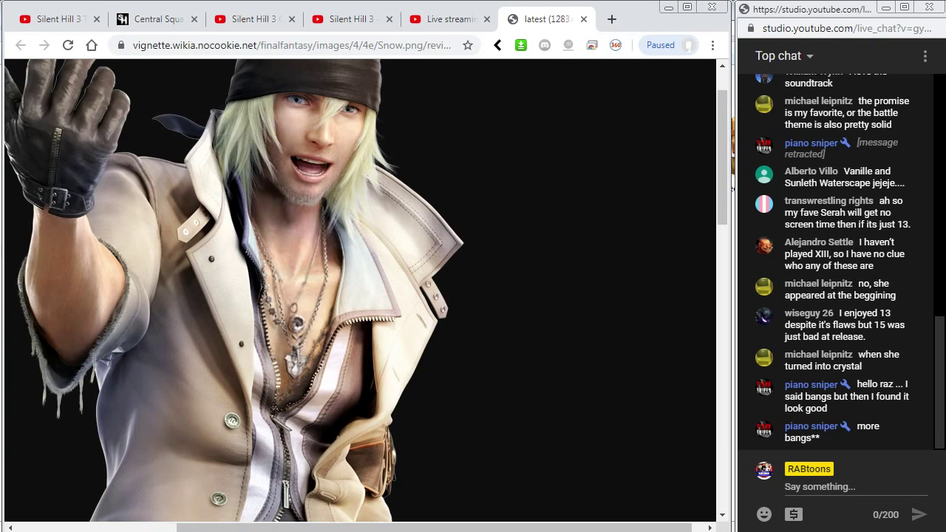
key(alt+Tab)
key(alt+Tab)
key(alt+Tab)
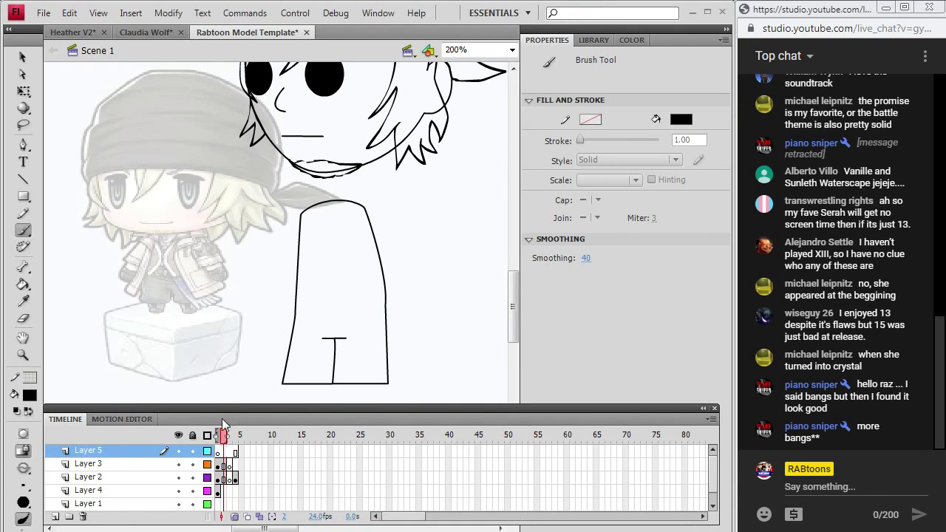
key(v)
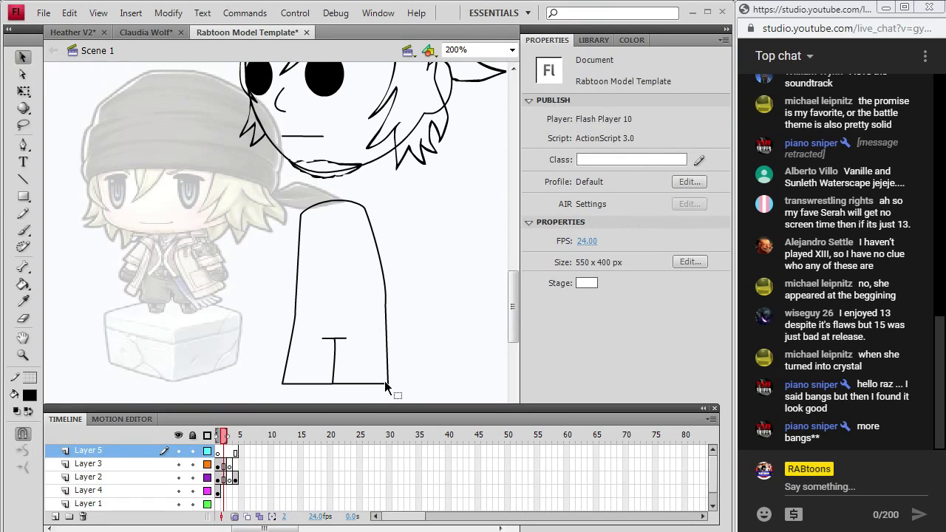
click(388, 384)
key(Down)
key(Down)
key(Down)
key(Down)
key(Down)
key(Down)
key(Down)
key(Down)
key(Down)
key(Down)
key(Down)
key(Down)
key(Down)
key(Down)
key(Down)
key(Down)
key(Down)
key(Down)
key(Down)
key(Down)
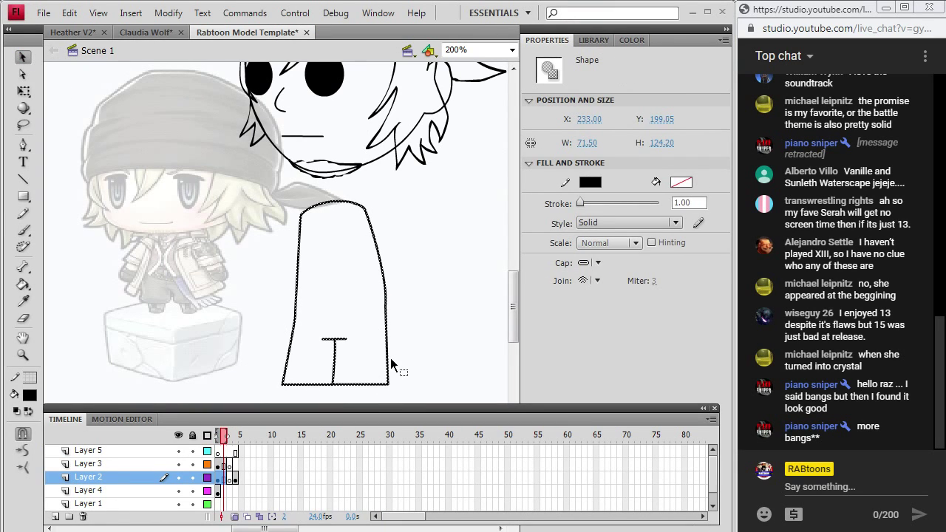
key(Down)
key(Down)
key(Down)
key(Down)
key(Down)
key(Down)
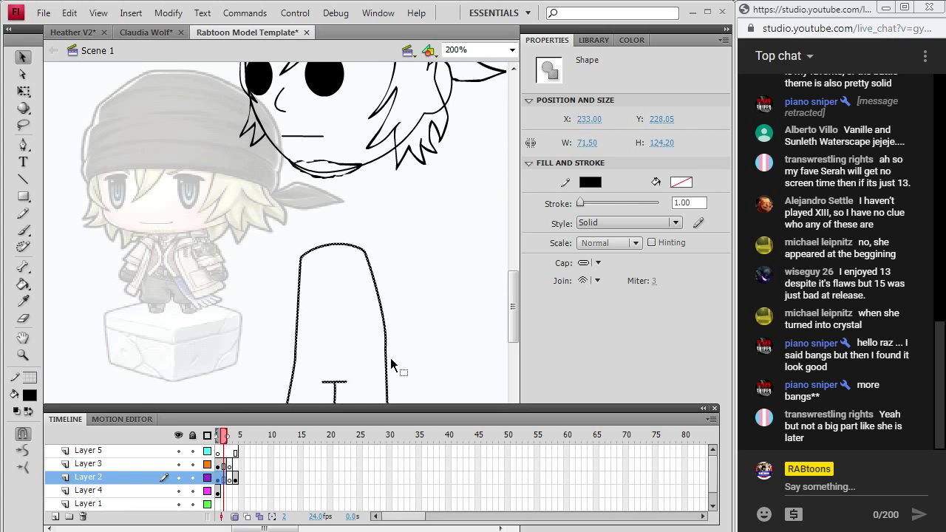
- Brush the coat's wide, flared collar outline around the top of the body on Layer 5 at frame 2, checking the reference render
click(22, 230)
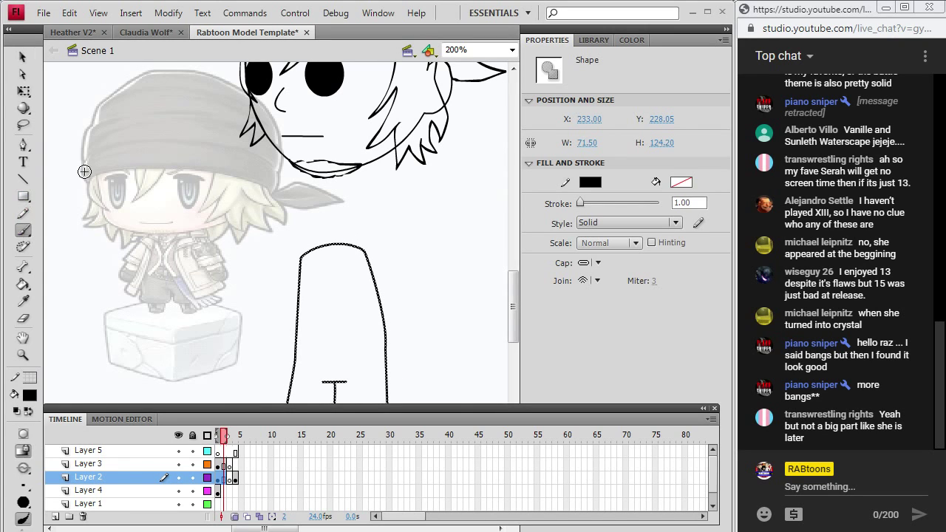
drag(515, 296, 515, 304)
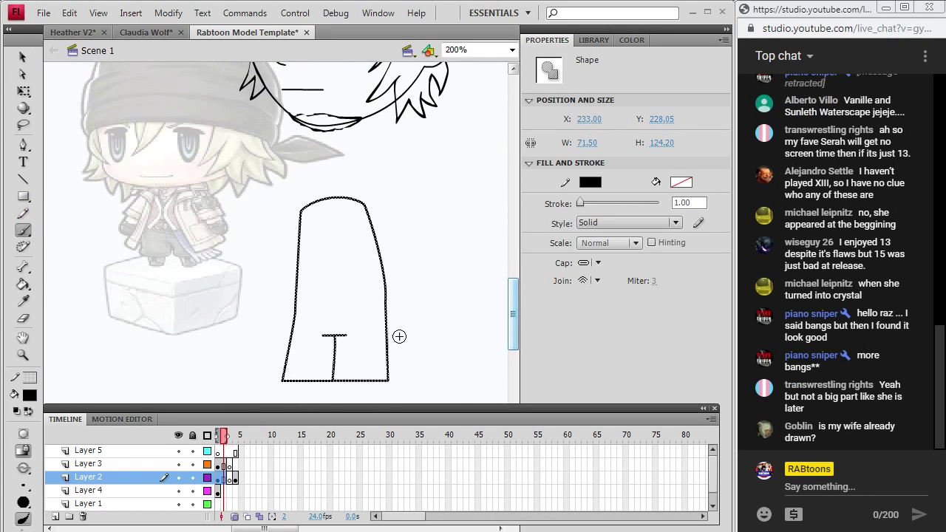
click(225, 451)
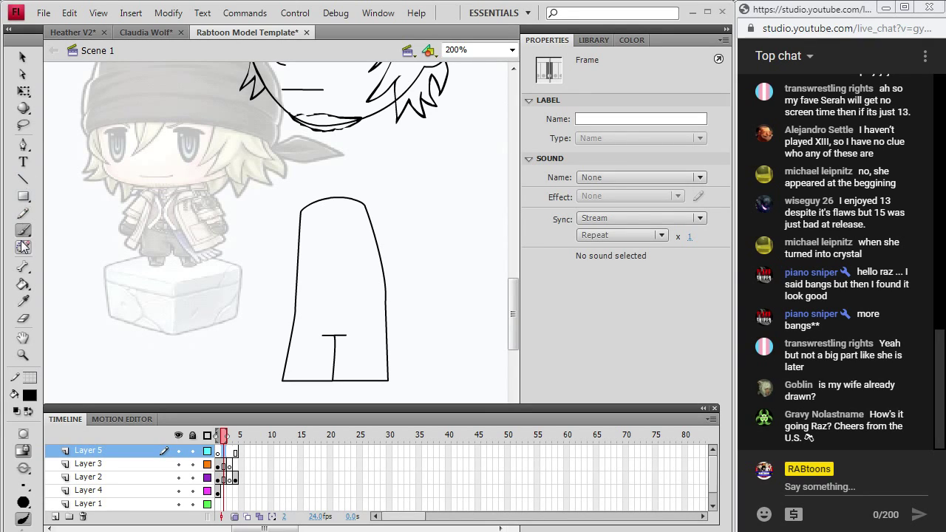
key(alt+Tab)
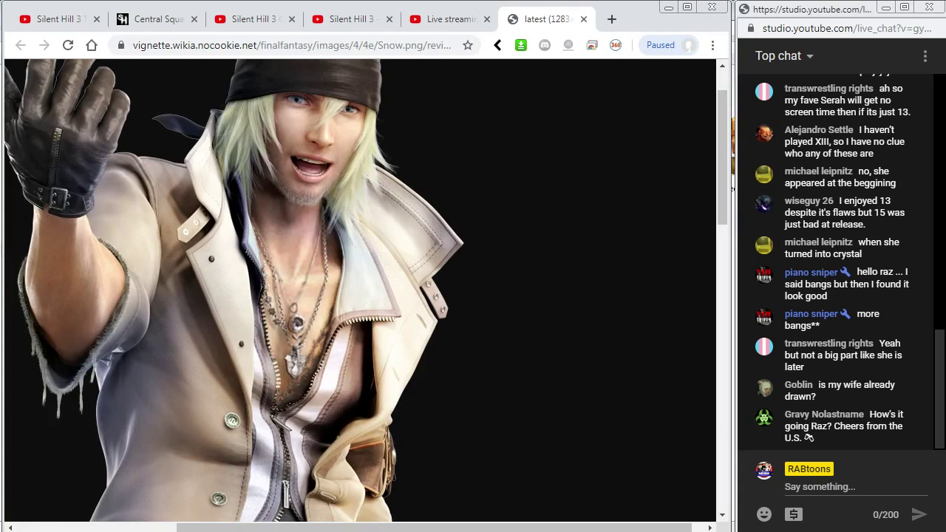
key(alt+Tab)
mouse_move(289, 194)
mouse_down()
mouse_move(325, 181)
mouse_move(379, 183)
mouse_move(384, 195)
mouse_up()
drag(369, 220, 369, 220)
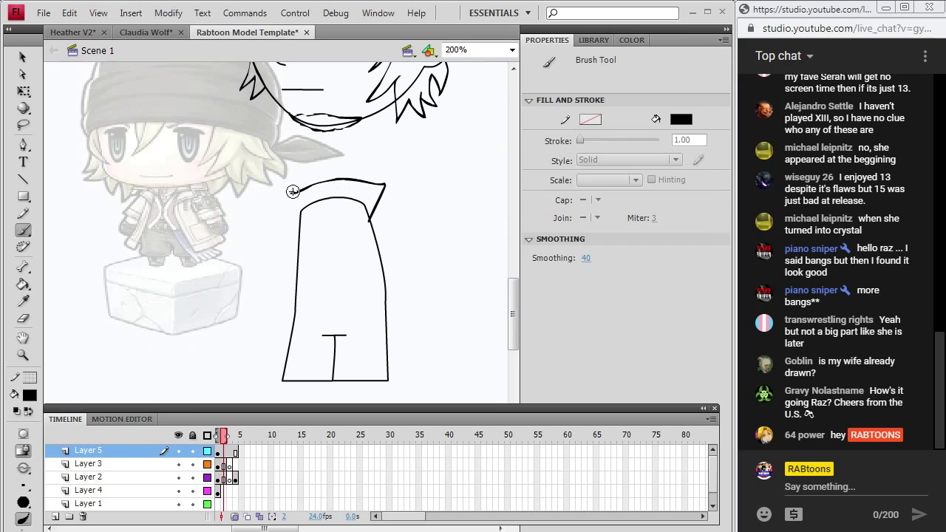
mouse_move(283, 198)
mouse_down()
mouse_move(309, 246)
mouse_move(308, 208)
mouse_up()
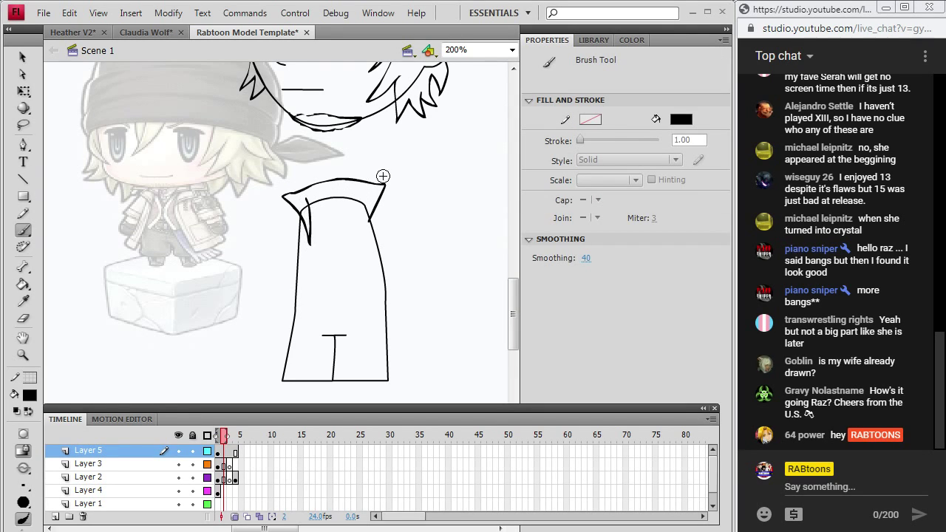
- Check the collar in the reference render, then brush the inner shirt collar around the neck and the pointed lapel on the body's right-hand side
key(alt+Tab)
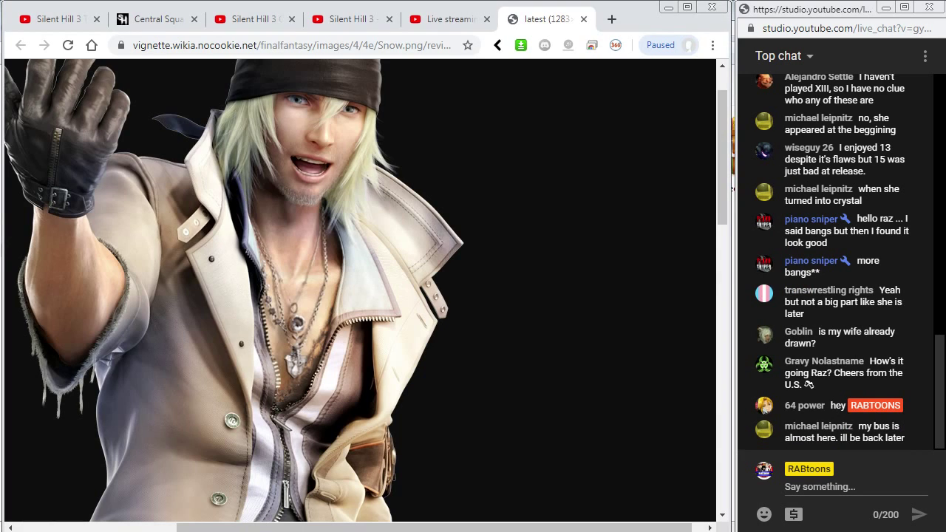
key(alt+Tab)
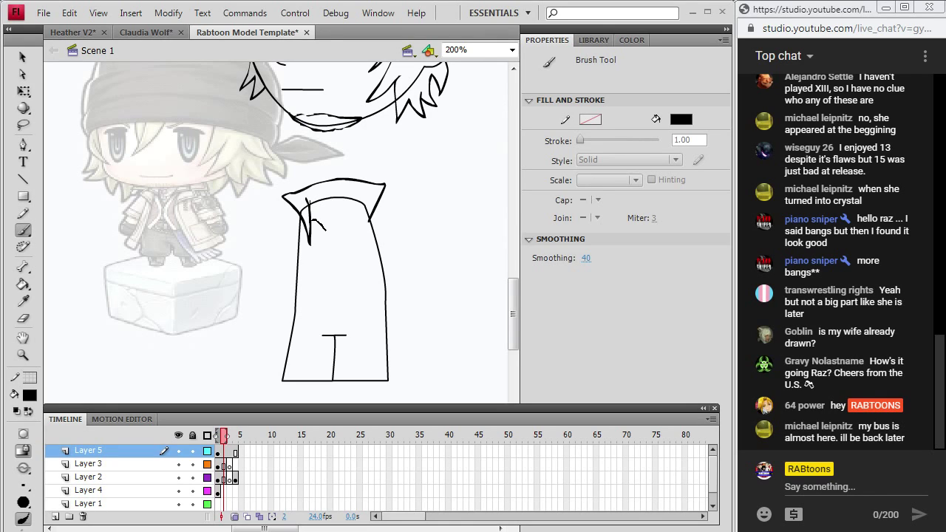
mouse_move(317, 203)
mouse_down()
mouse_move(348, 204)
mouse_move(334, 230)
mouse_move(345, 205)
mouse_move(351, 222)
mouse_move(355, 200)
mouse_move(359, 211)
mouse_move(334, 195)
mouse_move(314, 201)
mouse_move(357, 202)
mouse_up()
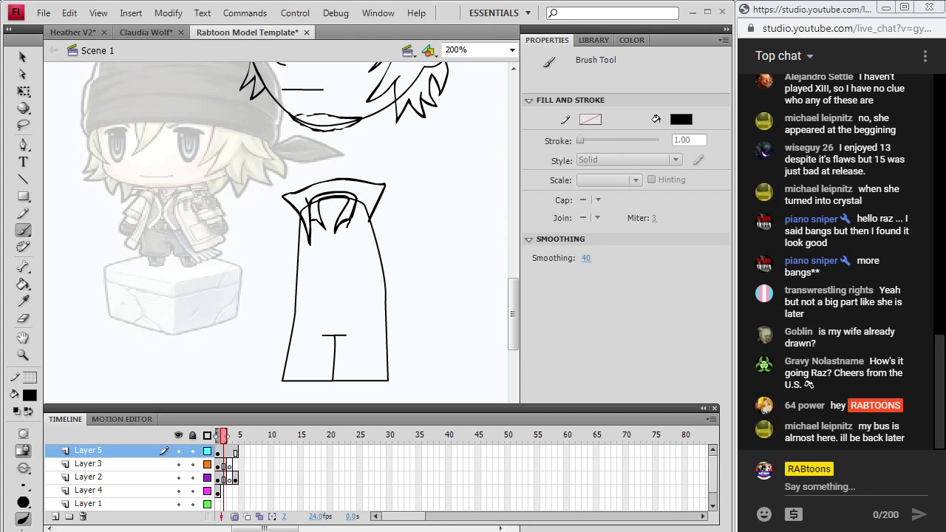
drag(369, 219, 343, 253)
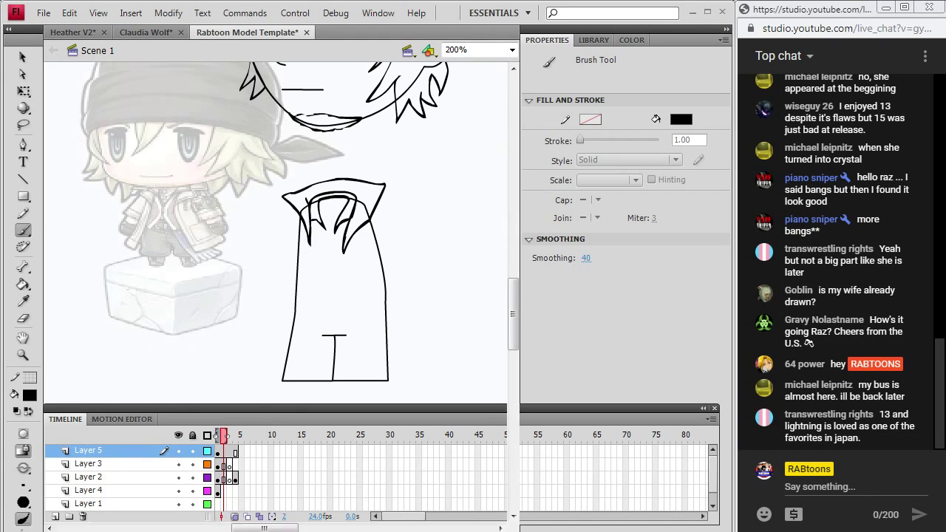
- Brush the open V neckline and a small pointed pendant shape below it, comparing with the necklaces in the reference render
key(alt+Tab)
key(alt+Tab)
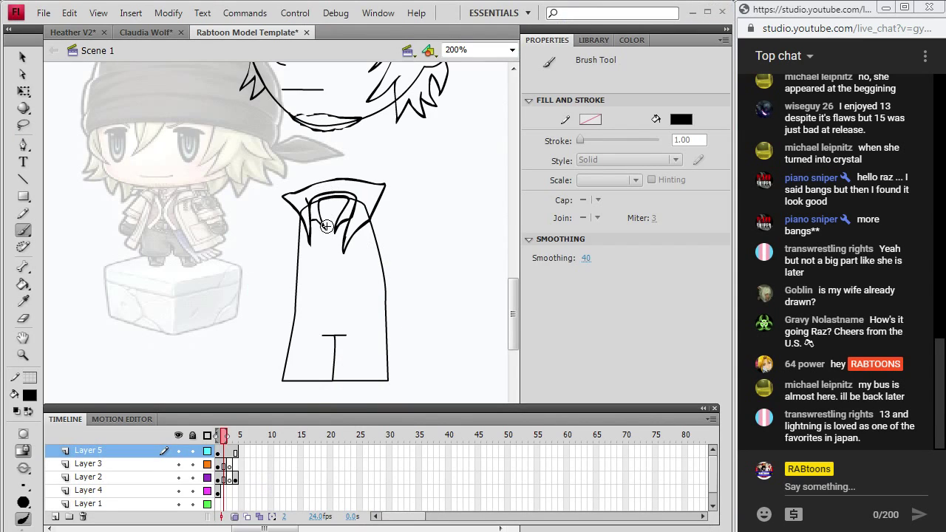
drag(323, 237, 328, 257)
key(alt+Tab)
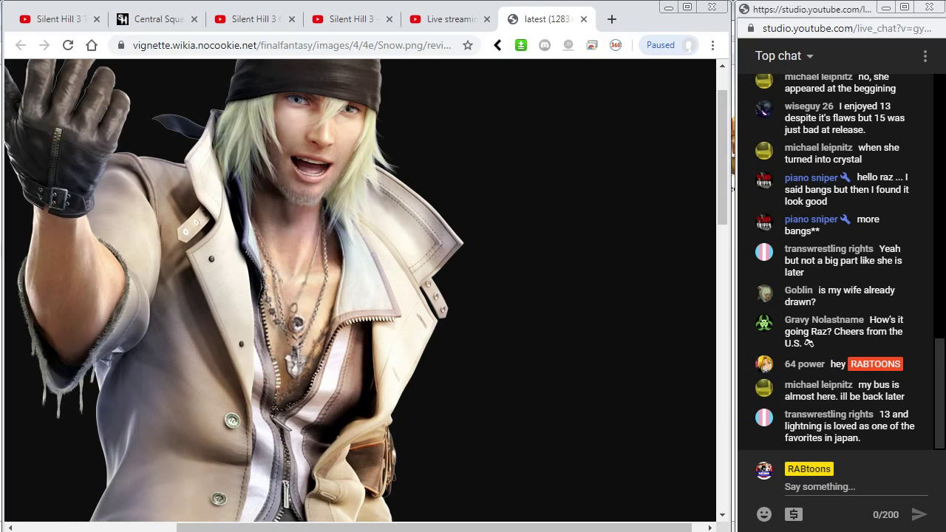
key(alt+Tab)
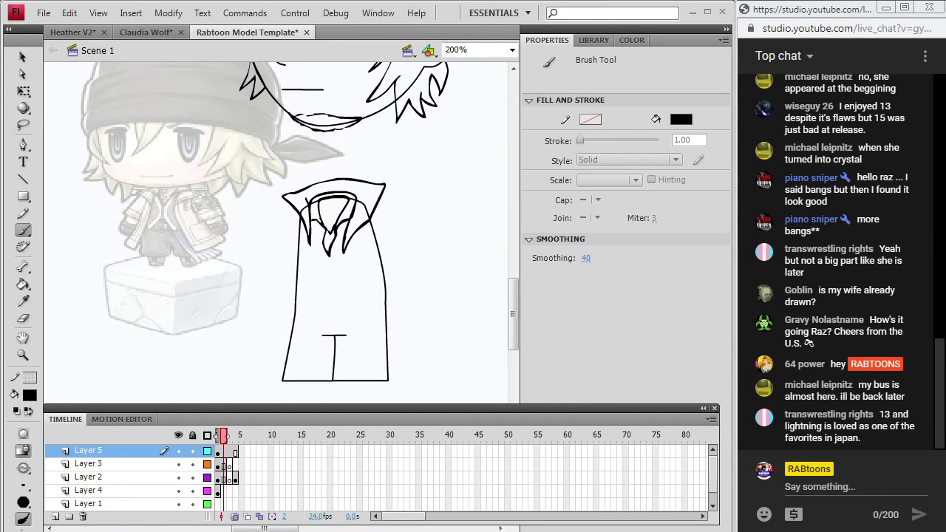
key(alt+Tab)
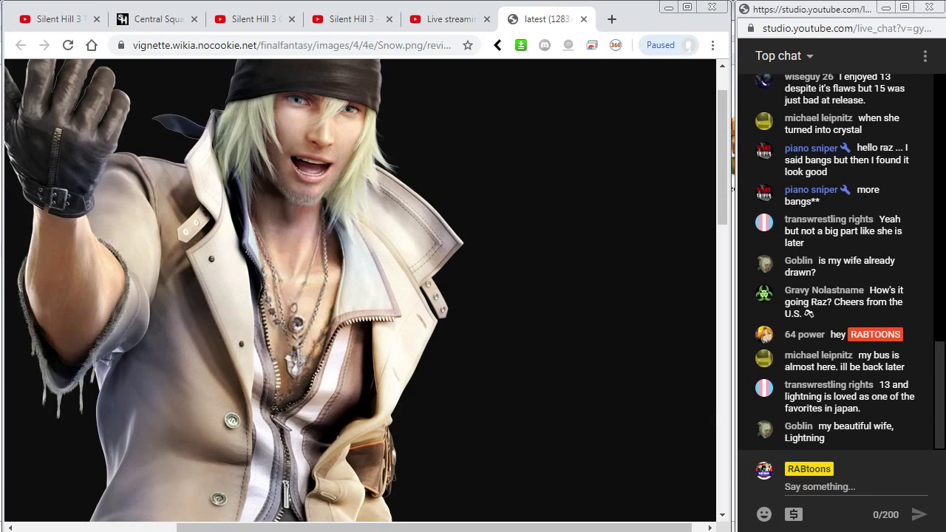
key(alt+Tab)
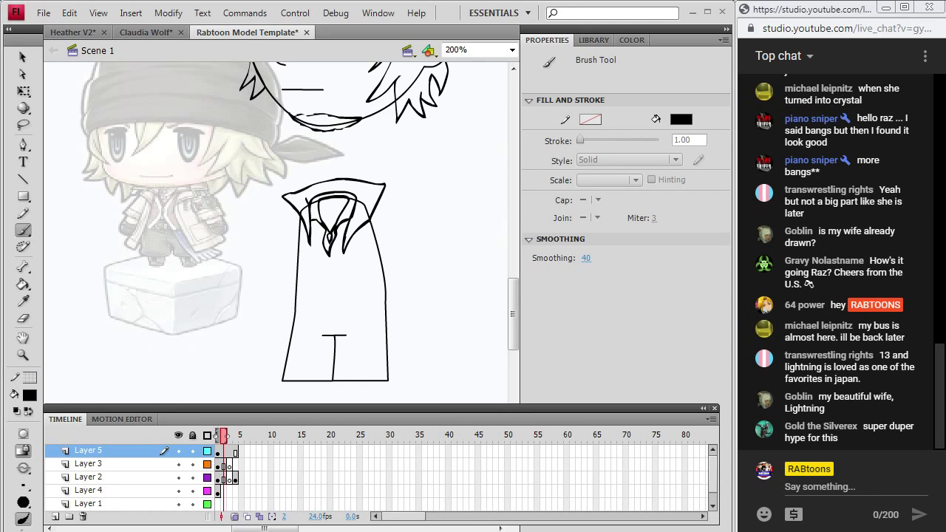
- Examine the shirt front and belt in the reference render, and brush the shirt's centre zip line down from the neckline
key(alt+Tab)
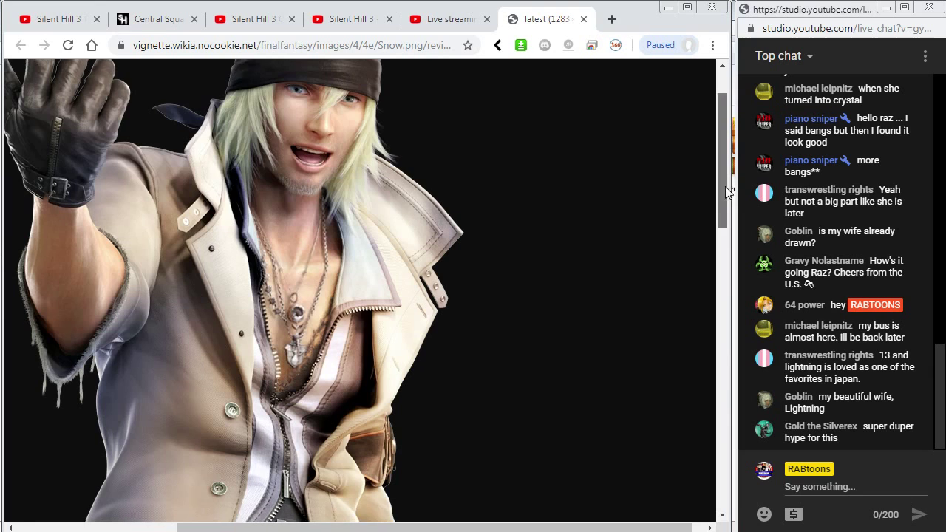
drag(725, 182, 718, 239)
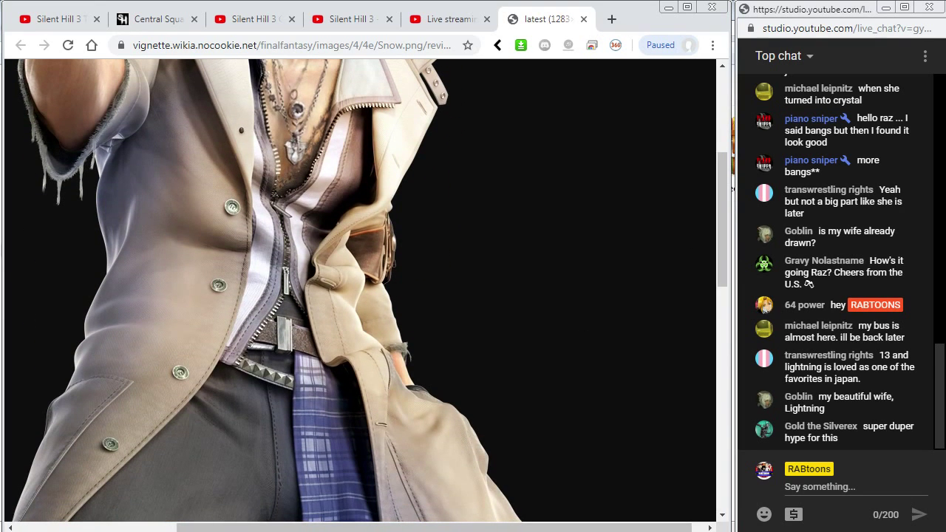
key(alt+Tab)
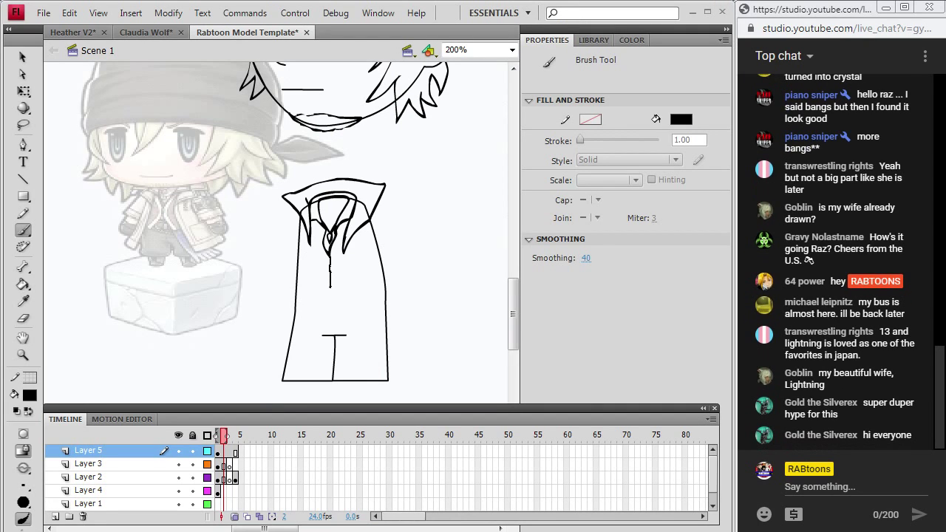
key(alt+Tab)
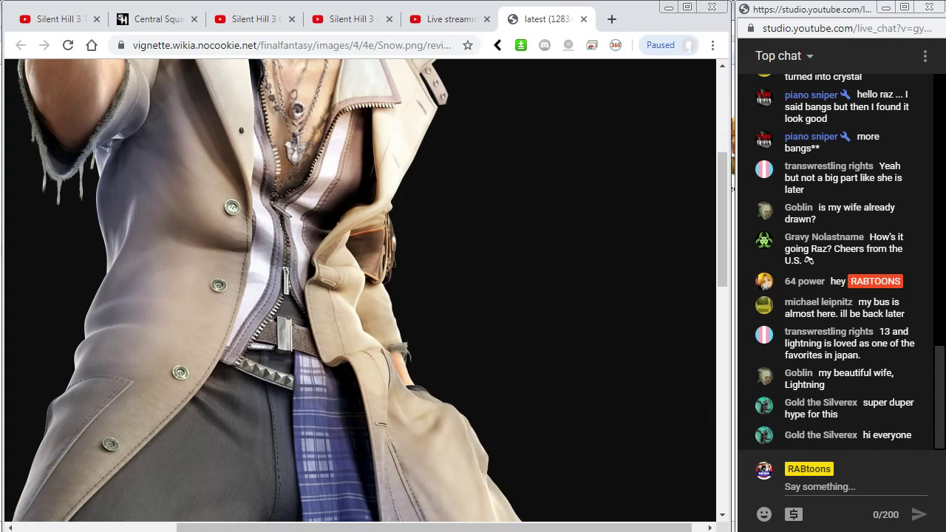
key(alt+Tab)
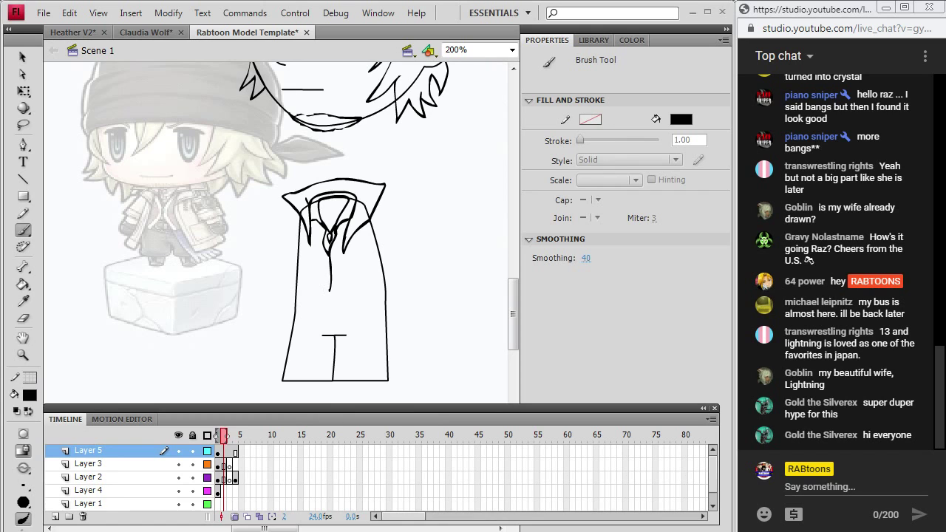
key(alt+Tab)
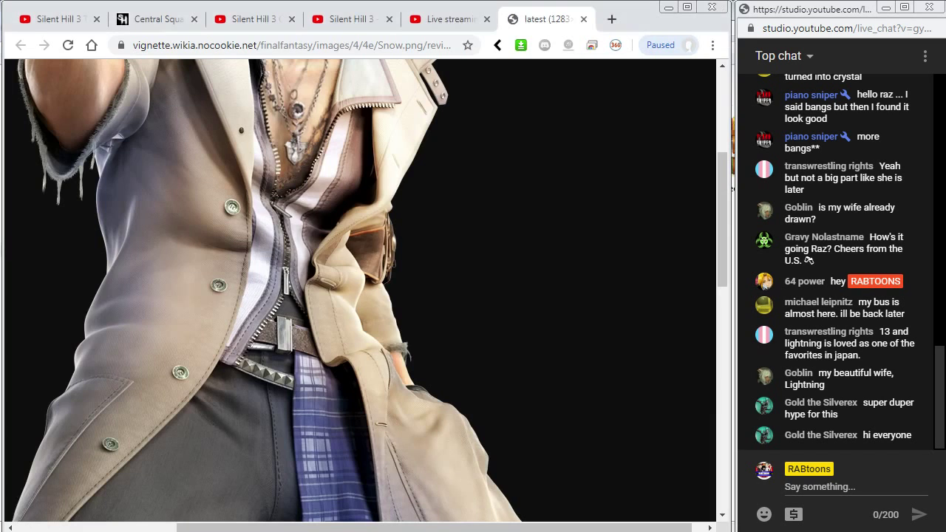
key(alt+Tab)
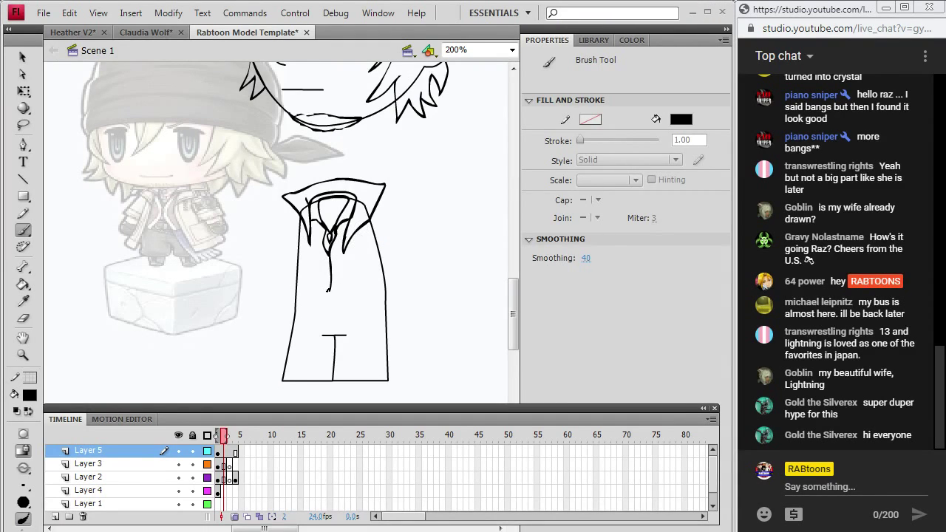
- Brush the shirt's pointed split hem and its two side edges running down from the lapels
drag(329, 285, 318, 296)
mouse_move(310, 230)
mouse_down()
mouse_move(310, 301)
mouse_move(351, 302)
mouse_up()
drag(343, 251, 352, 302)
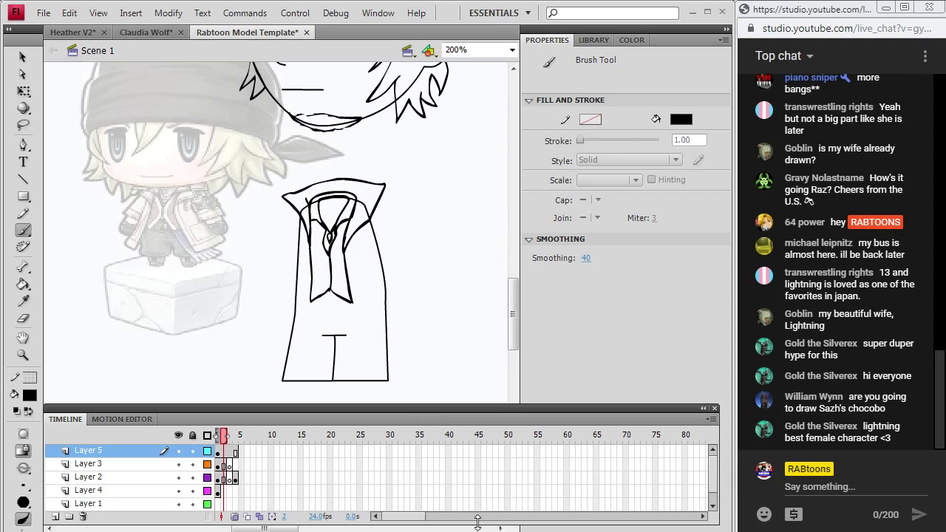
- Check the reference render again, then brush the long open coat panels down both sides of the body, flaring out at the hem
key(alt+Tab)
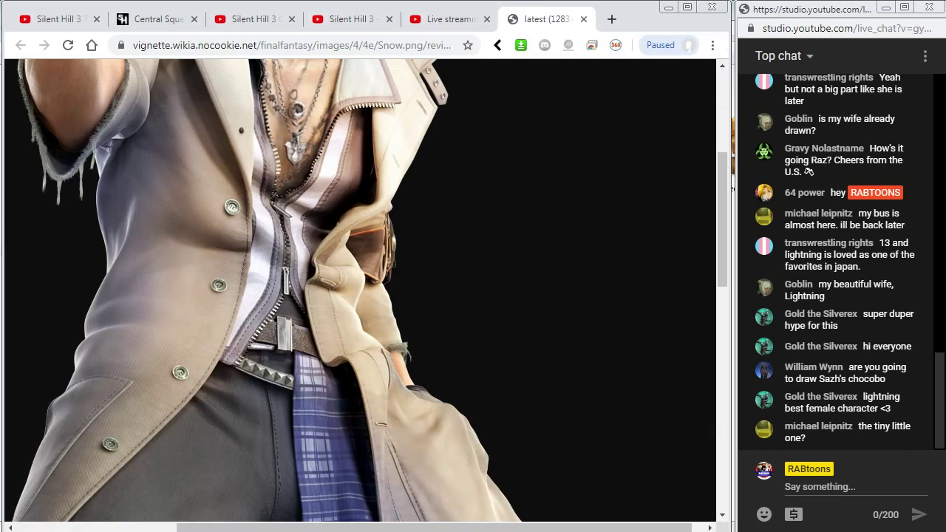
key(alt+Tab)
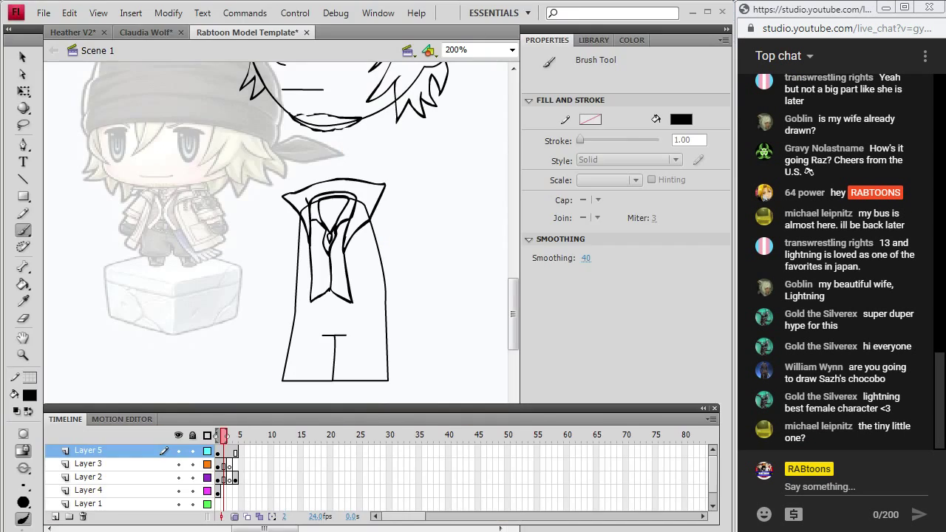
key(alt+Tab)
mouse_move(727, 258)
mouse_down()
mouse_move(745, 395)
mouse_move(743, 248)
mouse_up()
key(alt+Tab)
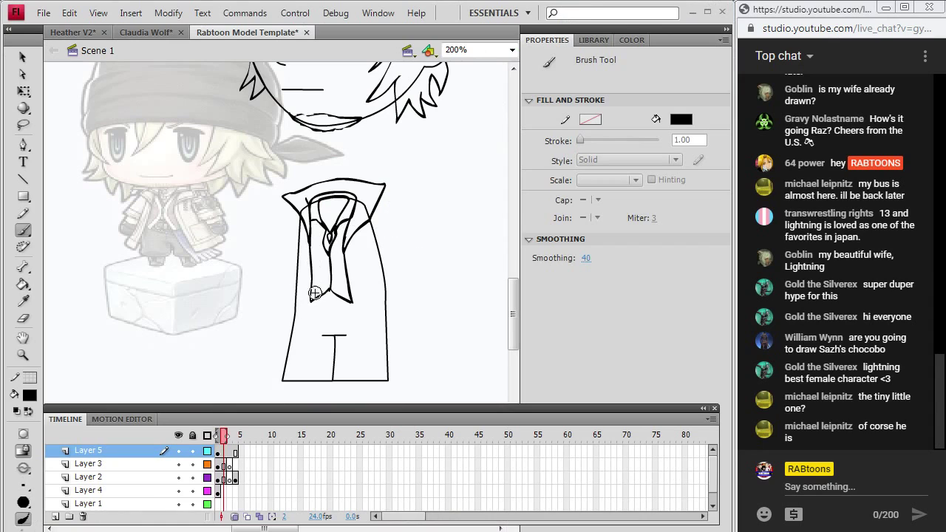
mouse_move(311, 299)
mouse_down()
mouse_move(303, 365)
mouse_move(271, 367)
mouse_move(293, 308)
mouse_up()
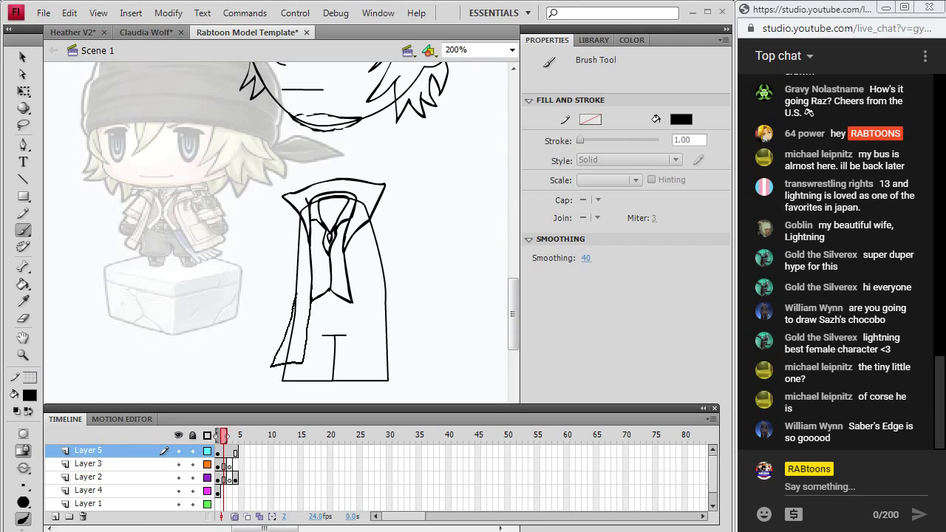
mouse_move(298, 249)
mouse_down()
mouse_move(296, 236)
mouse_move(297, 300)
mouse_move(357, 334)
mouse_move(360, 356)
mouse_move(407, 361)
mouse_up()
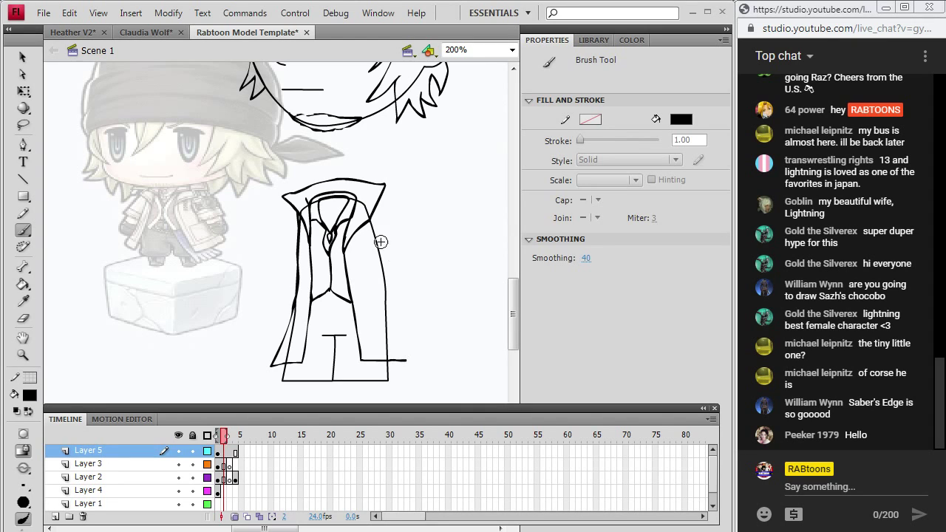
drag(374, 214, 413, 363)
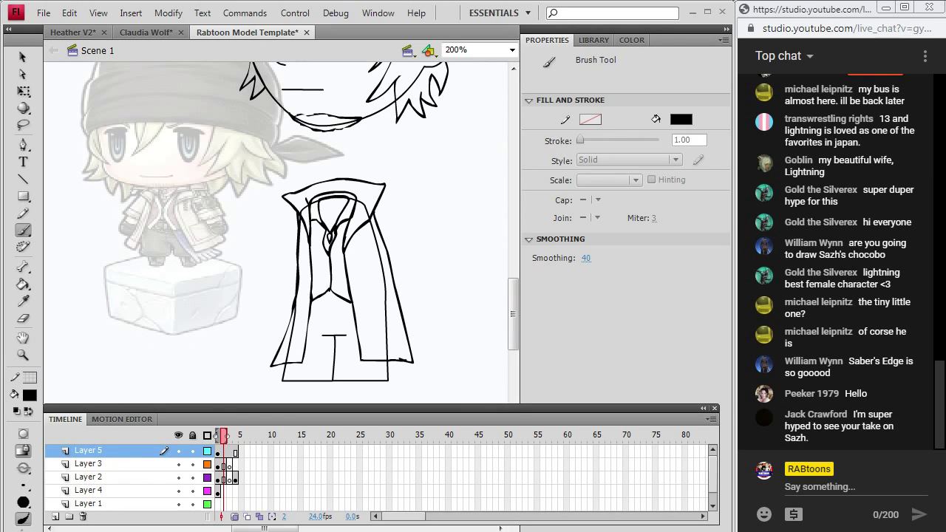
- Examine the coat's lower half in the reference render, then brush the long stitched pocket outlines down both open coat panels
key(alt+Tab)
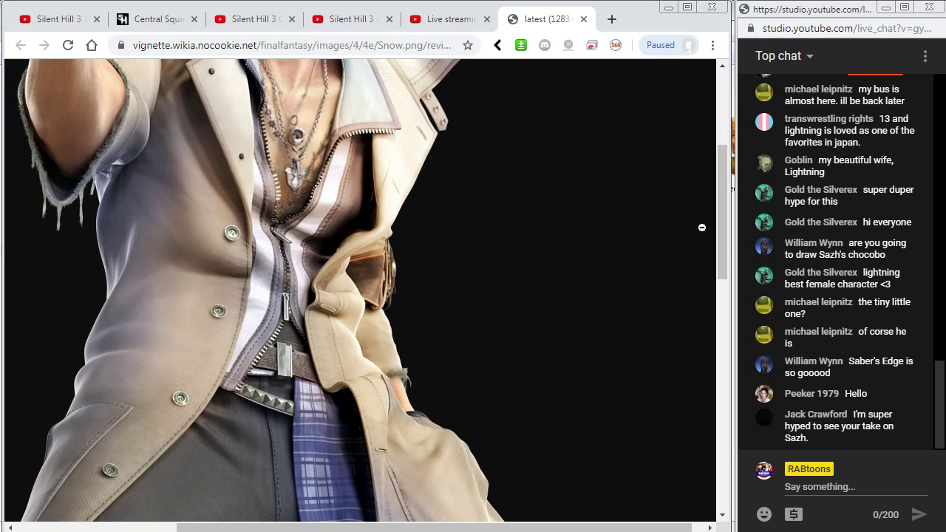
scroll(725, 229, down, 3)
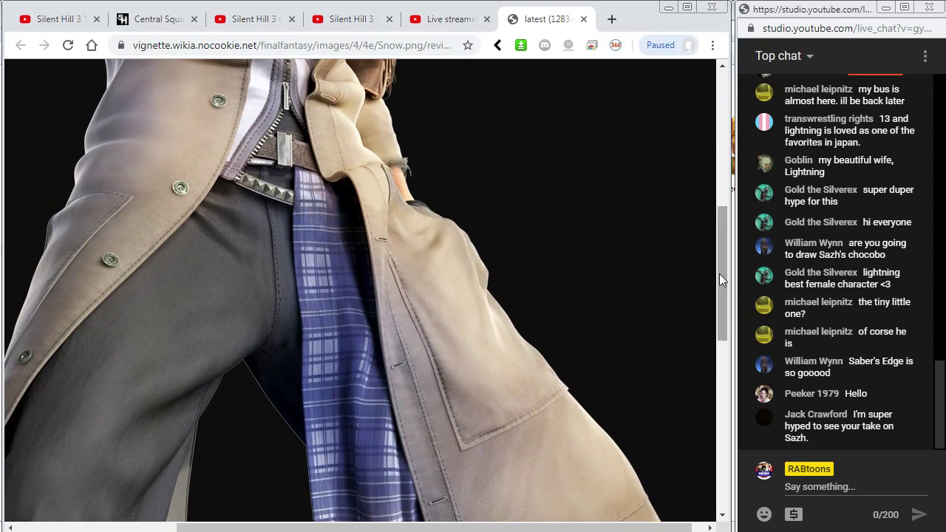
drag(719, 273, 723, 319)
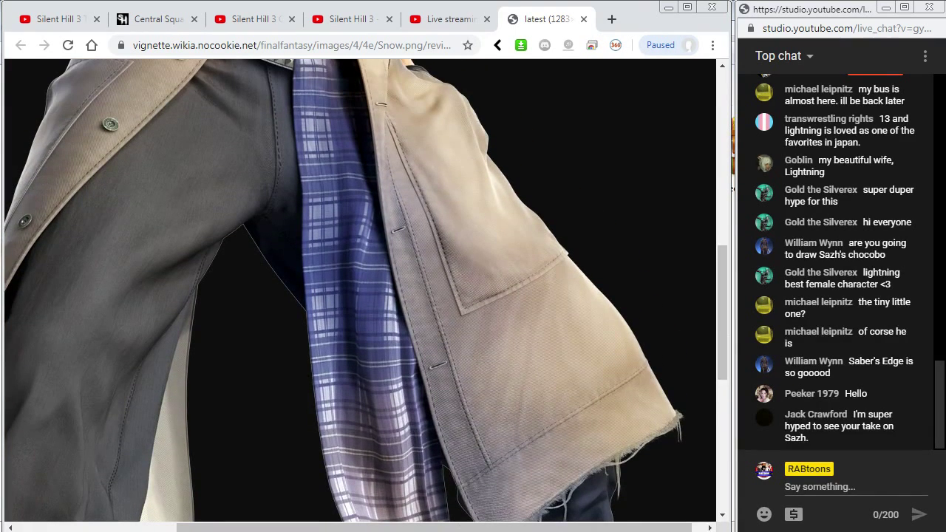
key(alt+Tab)
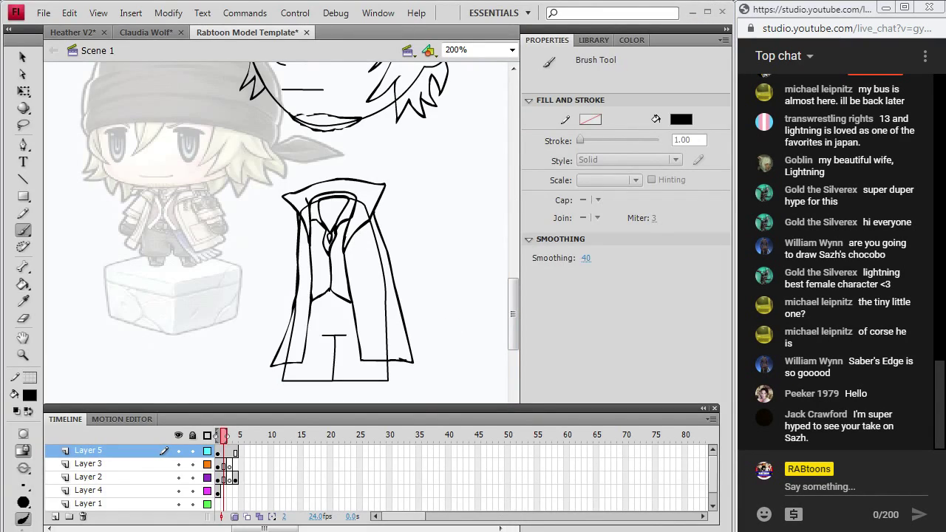
key(alt+Tab)
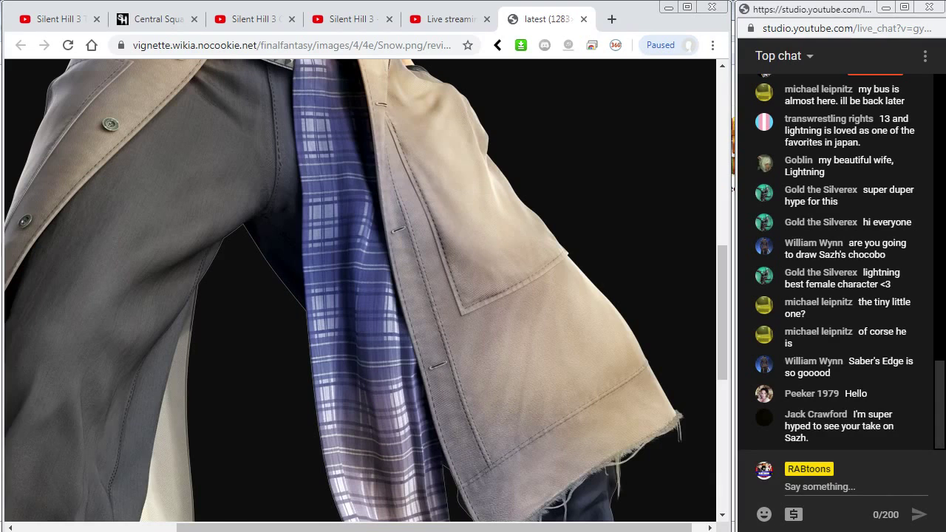
key(alt+Tab)
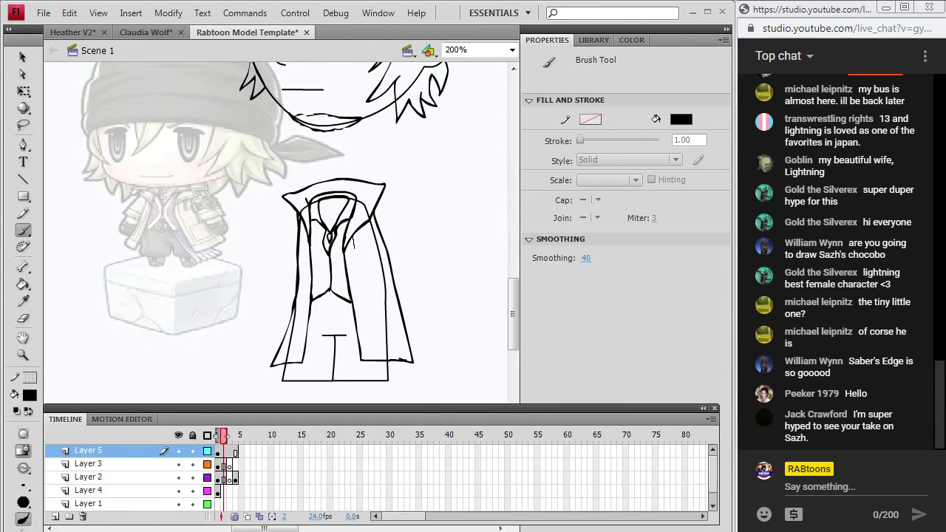
drag(354, 238, 363, 312)
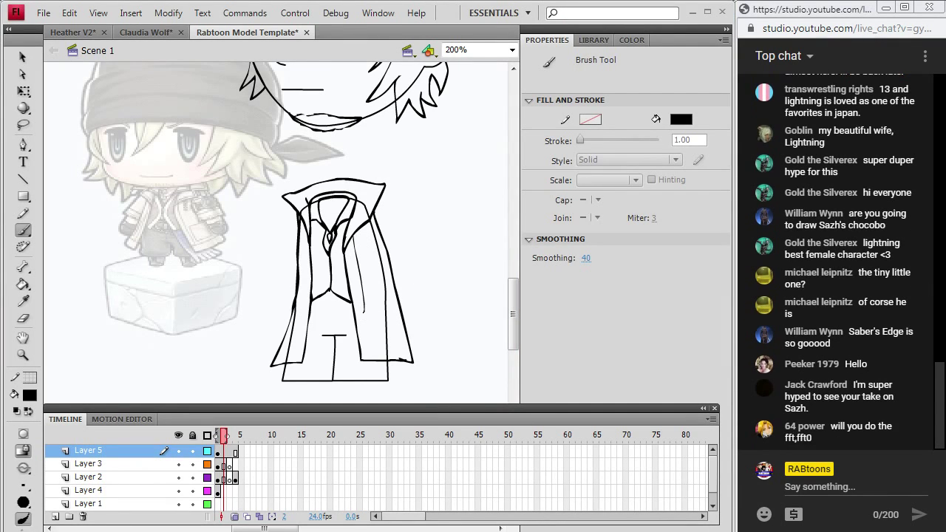
drag(365, 313, 400, 314)
drag(305, 236, 303, 310)
- Check the coat fastenings in the reference render, then brush four oval buttons down one front edge and short buttonhole dashes down the other
key(alt+Tab)
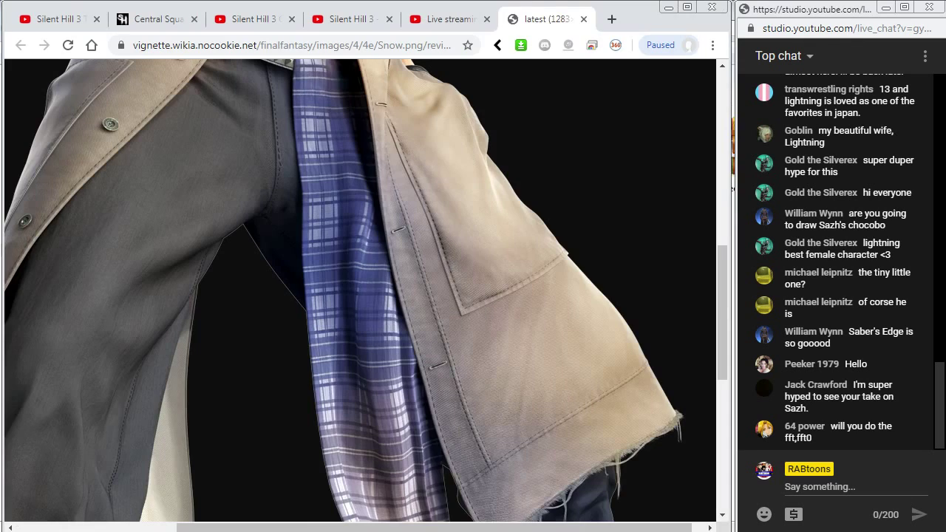
key(alt+Tab)
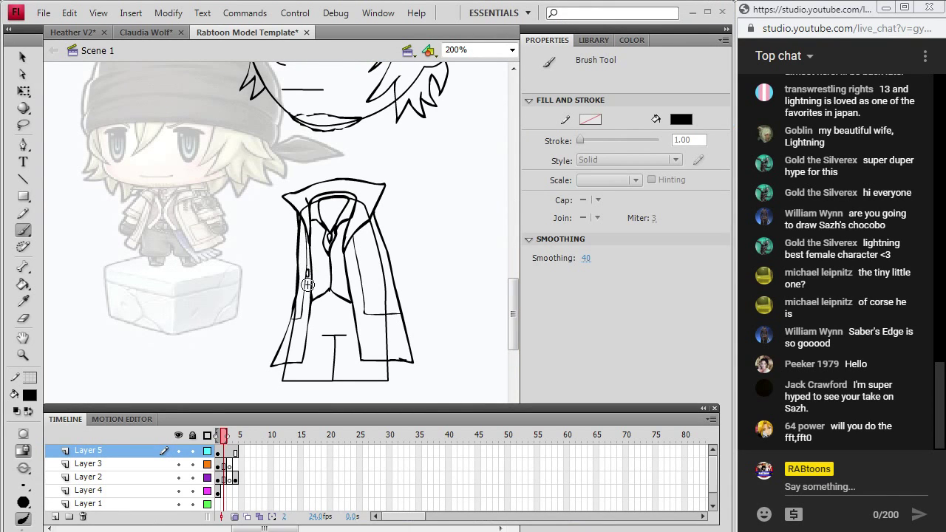
mouse_move(299, 211)
mouse_down()
mouse_move(304, 316)
mouse_move(307, 275)
mouse_up()
drag(358, 316, 361, 317)
drag(350, 271, 350, 256)
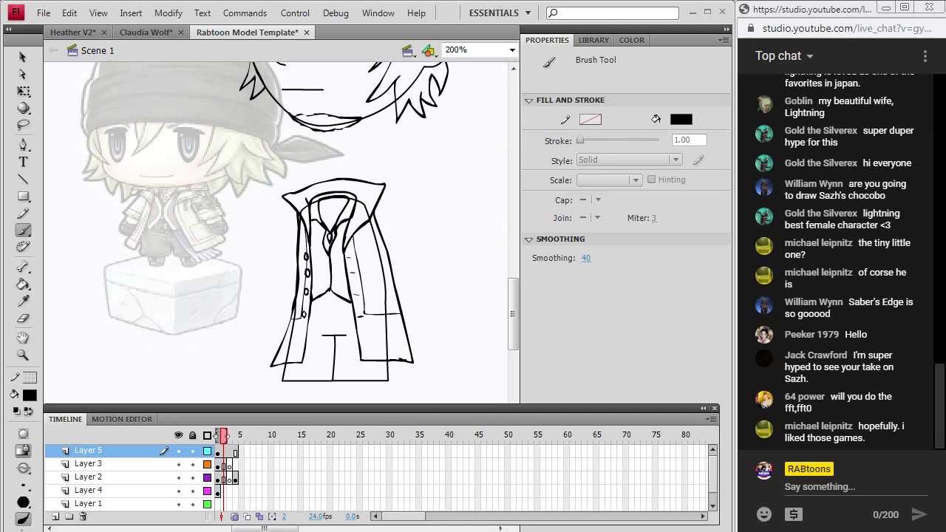
- Compare with the coat hem in the reference render and brush a stitched seam line just above the hem of both coat panels
key(alt+Tab)
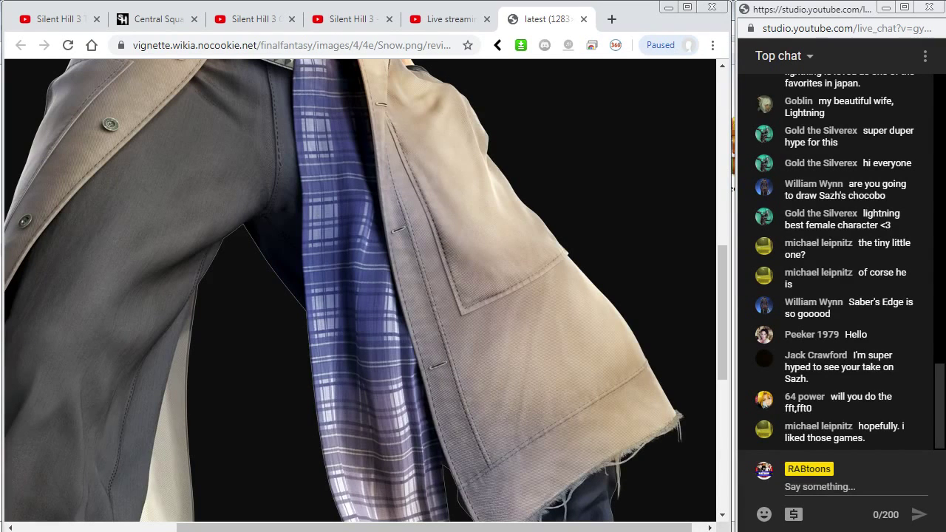
key(alt+Tab)
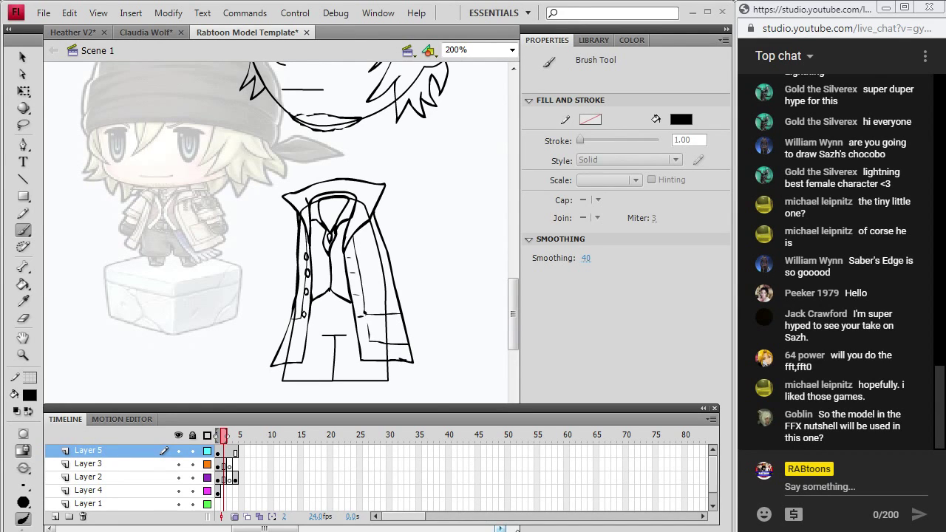
key(alt+Tab)
key(alt+Tab)
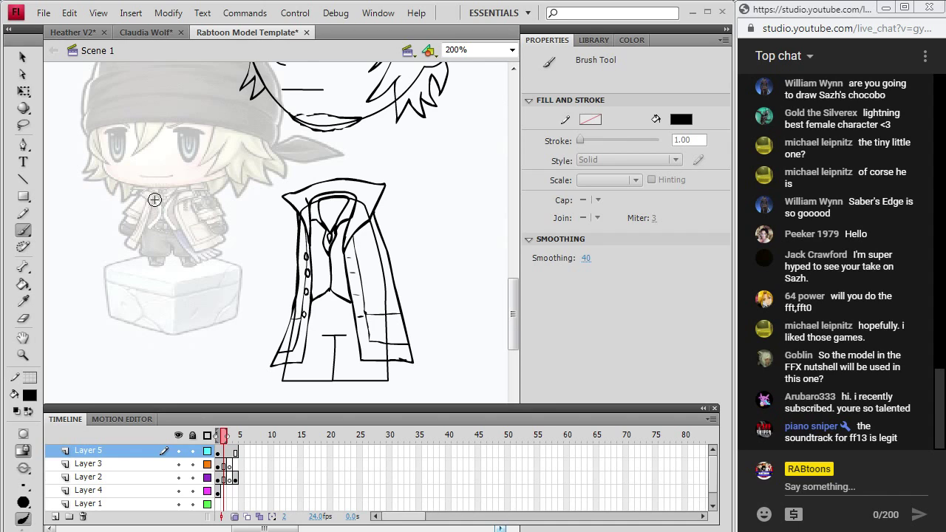
- Toggle the visibility of Layer 5 to compare the brushed coat with the template underneath
click(176, 454)
click(177, 452)
click(177, 452)
click(177, 451)
click(178, 452)
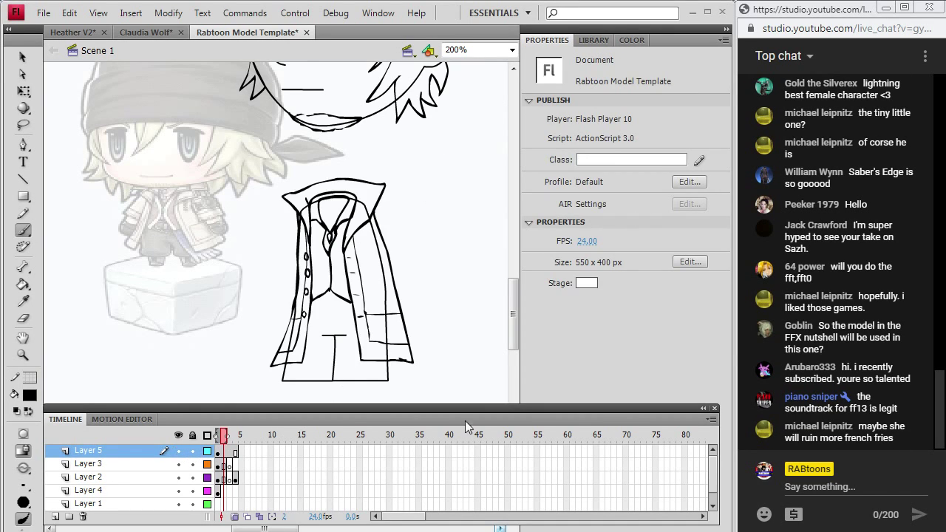
- Examine the shirt in the reference render and brush vertical stripe lines down both sides of its centre zip
key(alt+Tab)
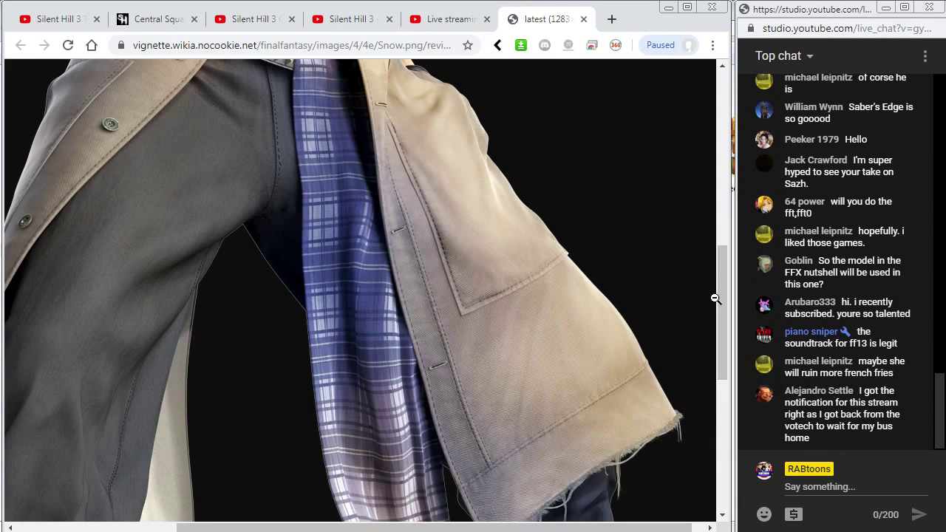
drag(722, 286, 706, 167)
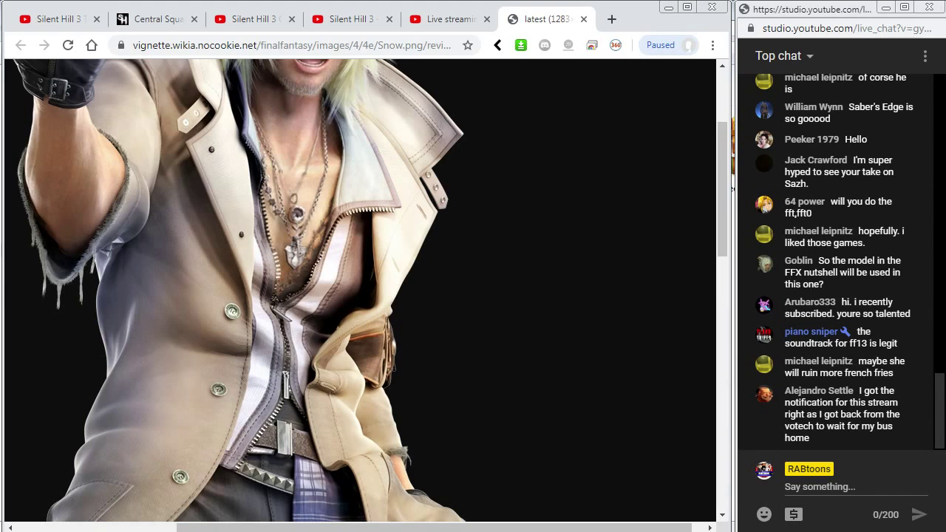
key(alt+Tab)
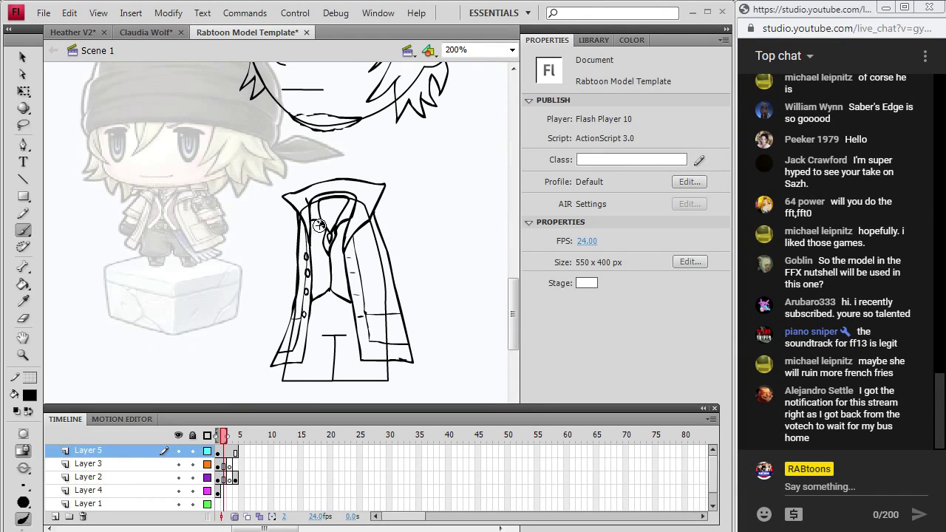
mouse_move(322, 254)
mouse_down()
mouse_move(322, 281)
mouse_move(342, 232)
mouse_up()
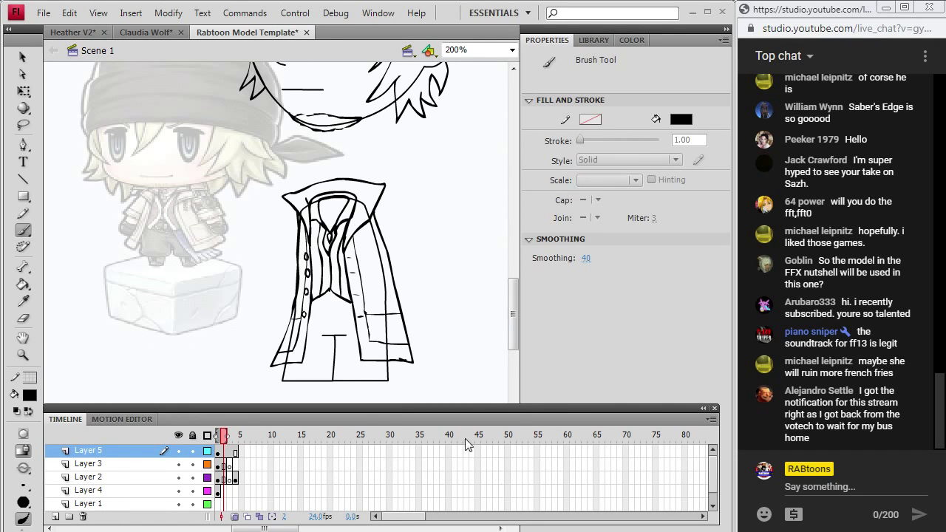
- Check the waist in the reference render, then brush the belt and its buckle below the shirt's split hem
key(alt+Tab)
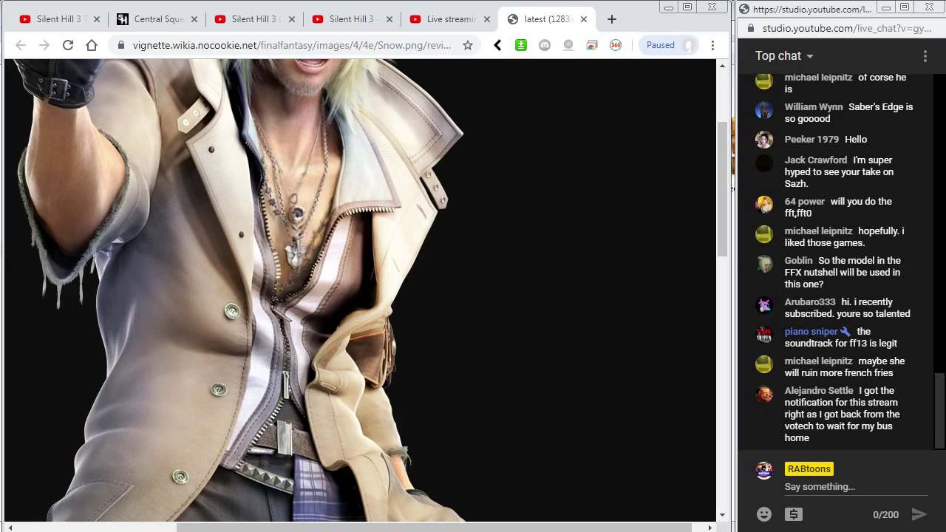
key(alt+Tab)
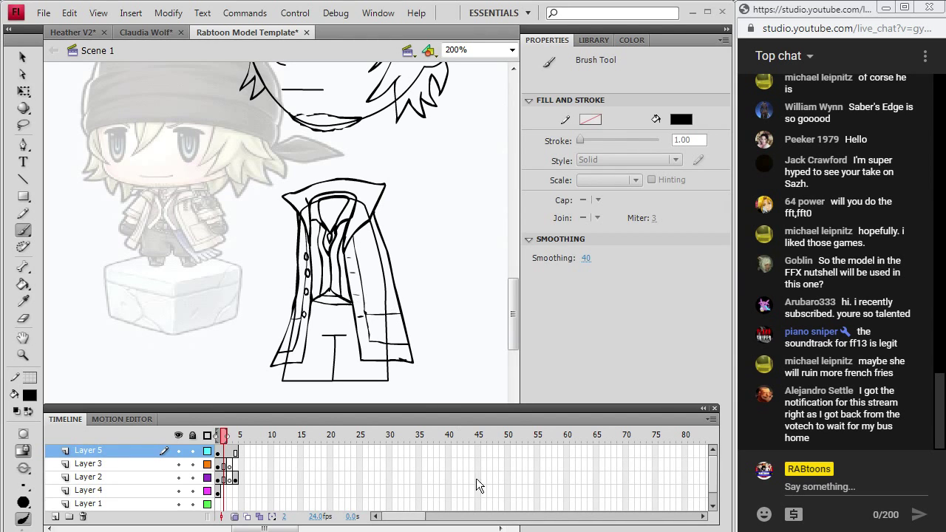
key(alt+Tab)
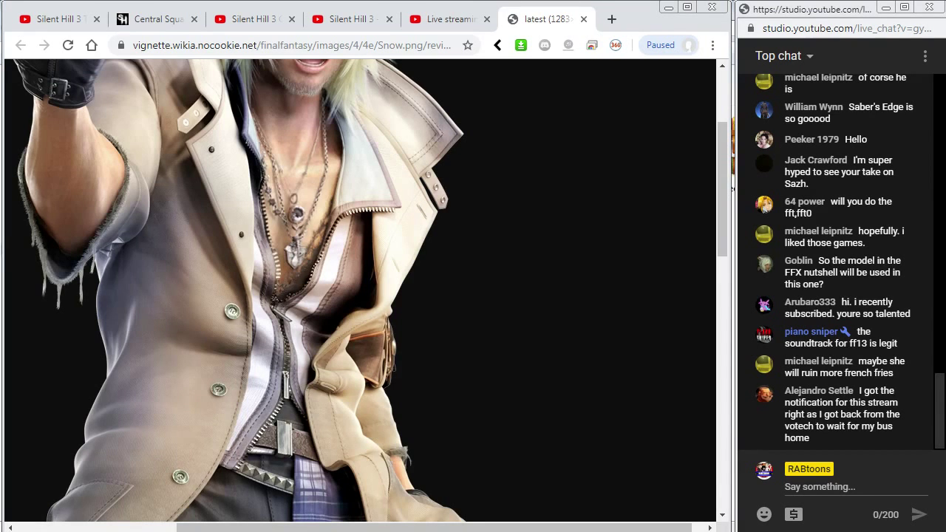
key(alt+Tab)
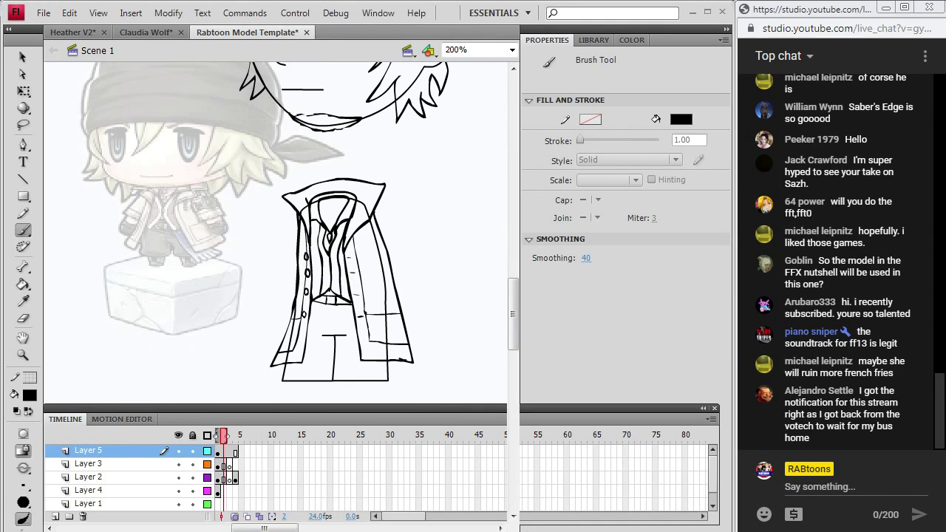
- Study the plaid cloth hanging from the belt in the reference render, and brush it as a long narrow strip with a ragged bottom edge
key(alt+Tab)
drag(725, 253, 709, 446)
scroll(566, 492, up, 5)
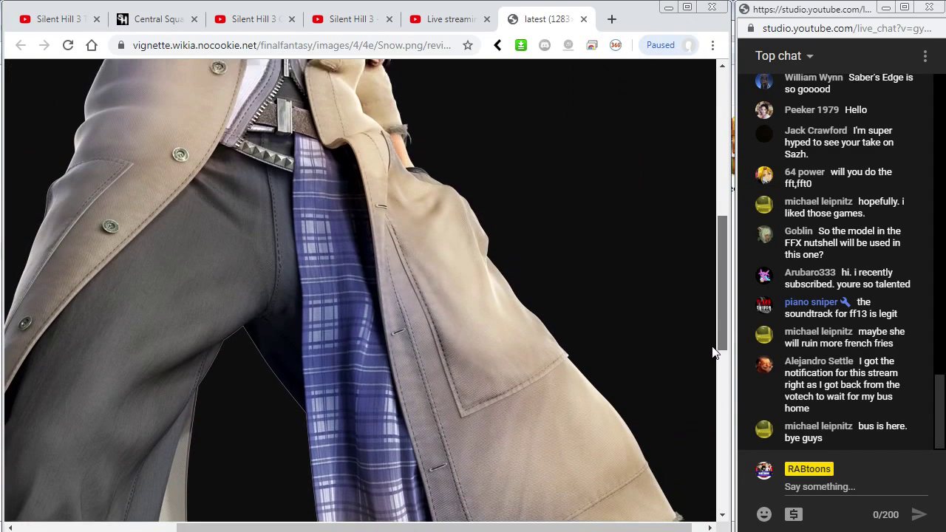
key(alt+Tab)
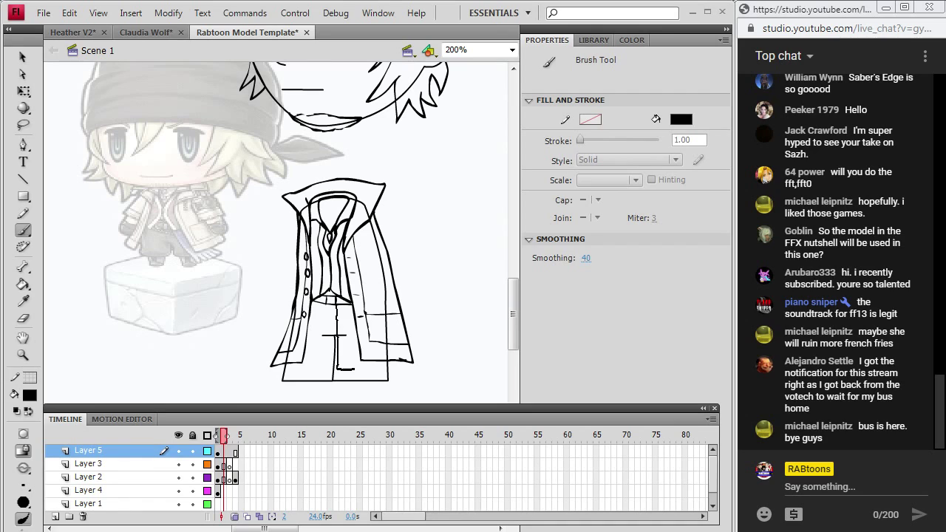
drag(369, 368, 369, 362)
key(ctrl+z)
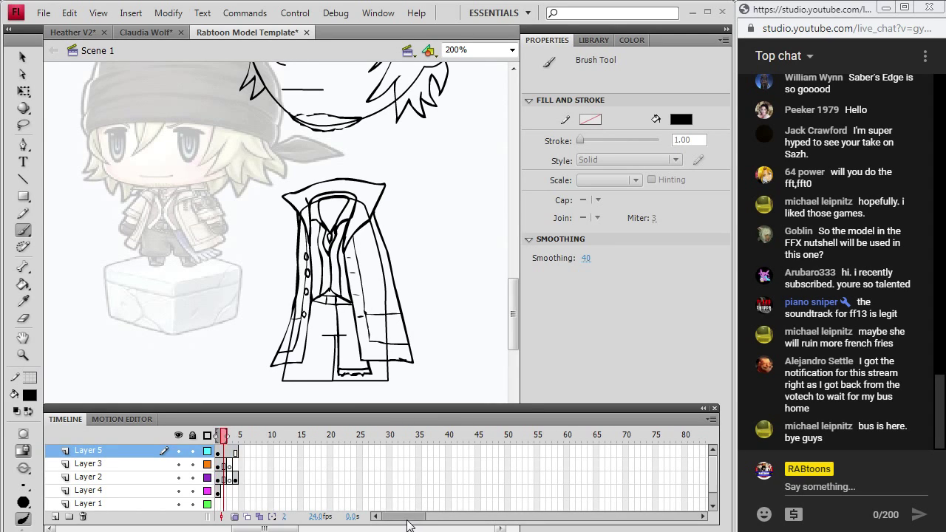
- Check the trousers in the reference render, then brush the bottom edges of the trouser legs with short crease marks below the coat
drag(292, 528, 302, 509)
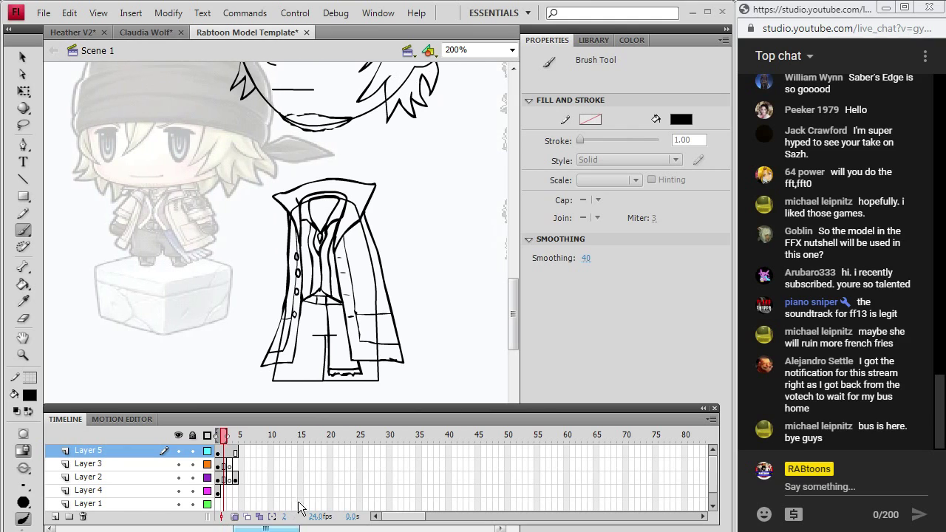
key(alt+Tab)
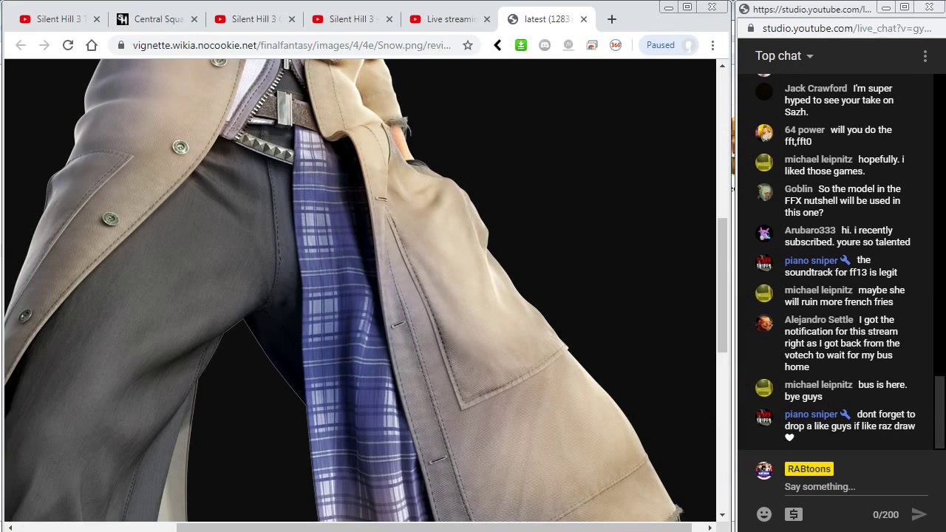
key(alt+Tab)
key(alt+Tab)
drag(723, 311, 659, 412)
key(alt+Tab)
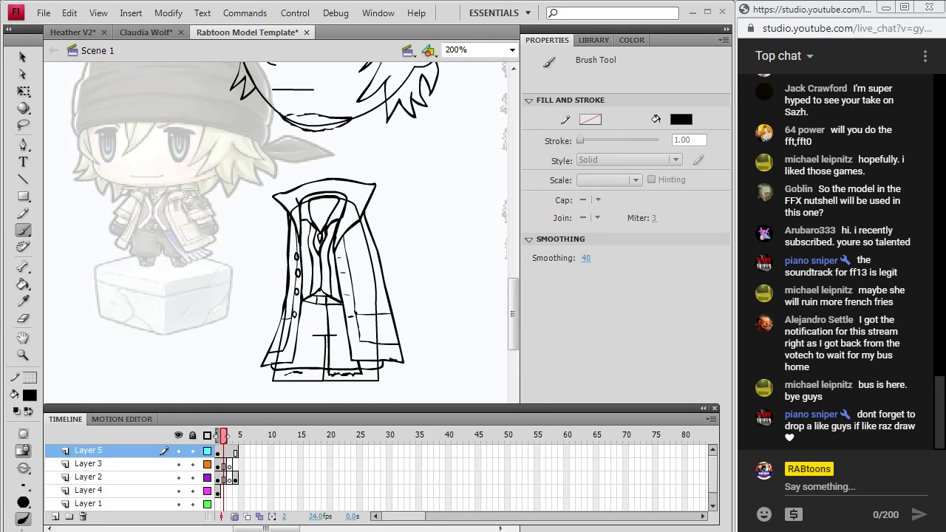
drag(348, 372, 360, 371)
- Review the head and upper body in the reference render against the drawn head and coat
key(alt+Tab)
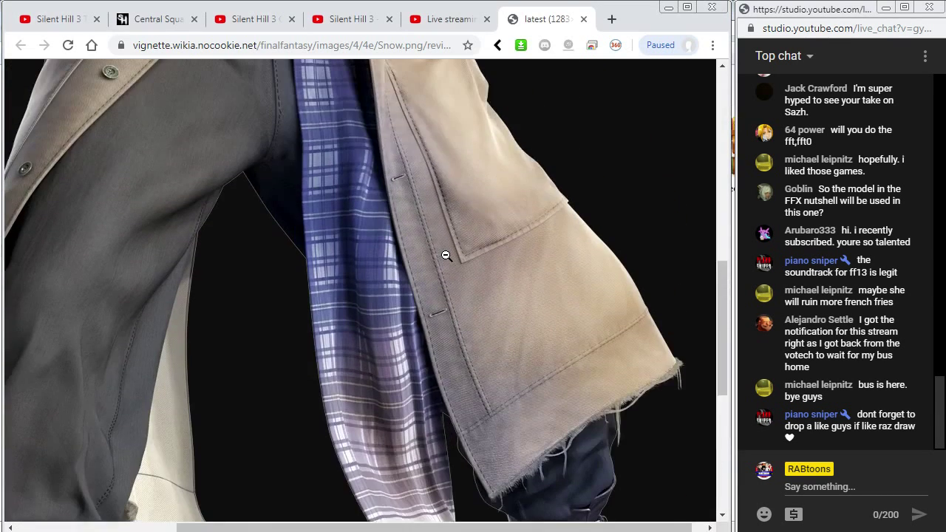
scroll(446, 256, up, 8)
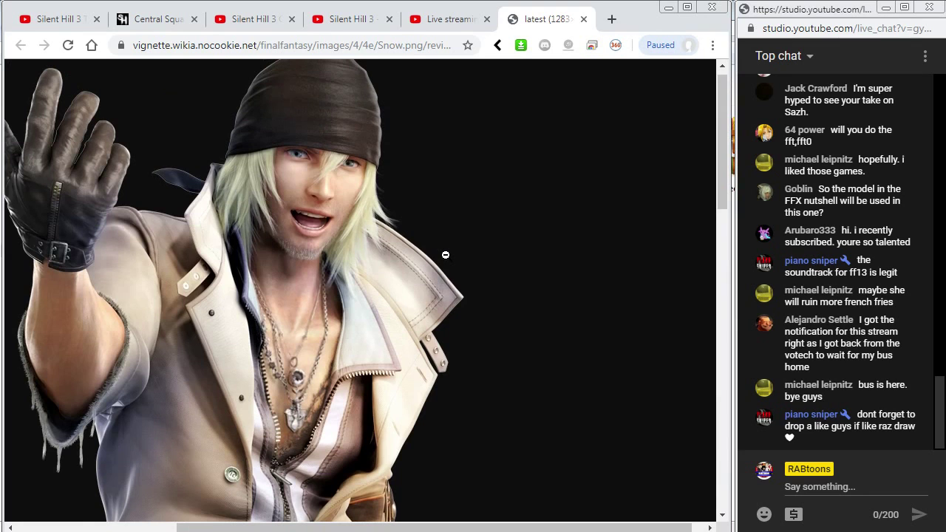
scroll(446, 255, up, 1)
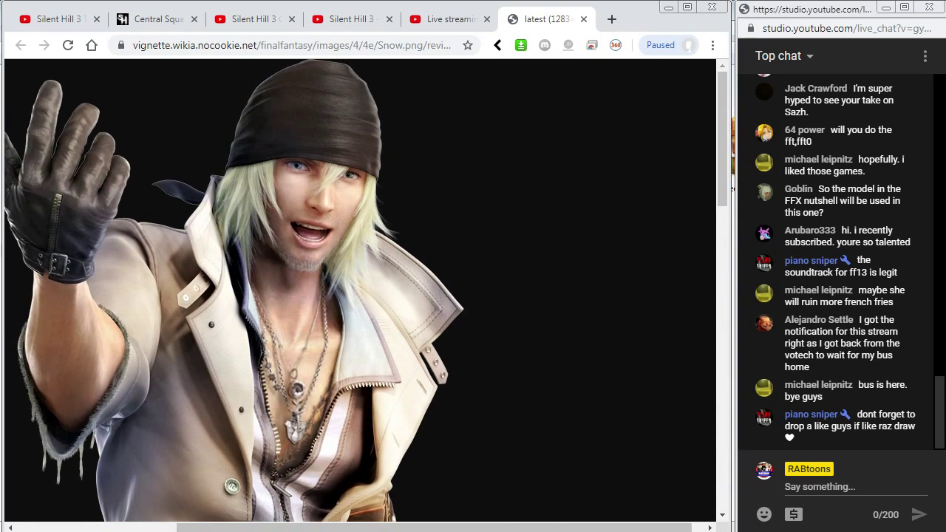
key(alt+Tab)
scroll(480, 318, up, 3)
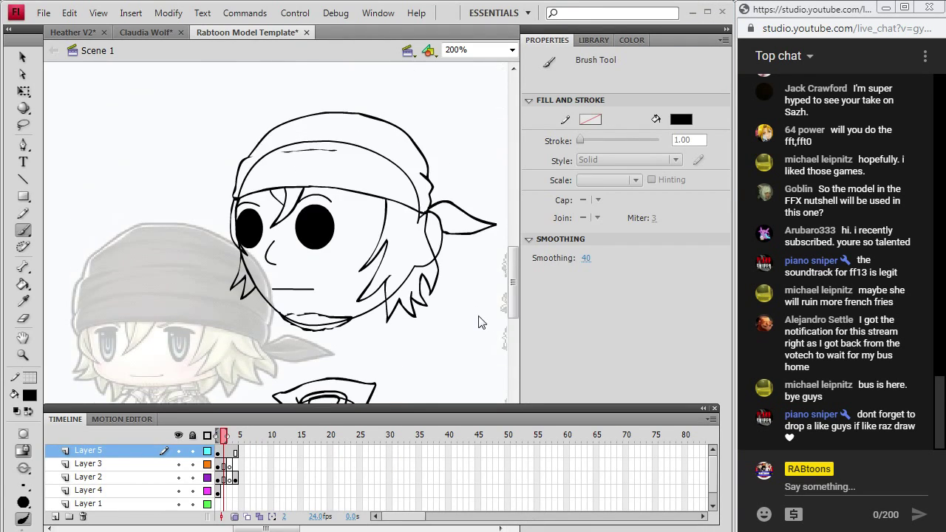
scroll(479, 318, down, 3)
- Turn off onion skinning, return to frame 1, sample cream from the chibi reference's coat and fill the drawn coat panels with it
key(v)
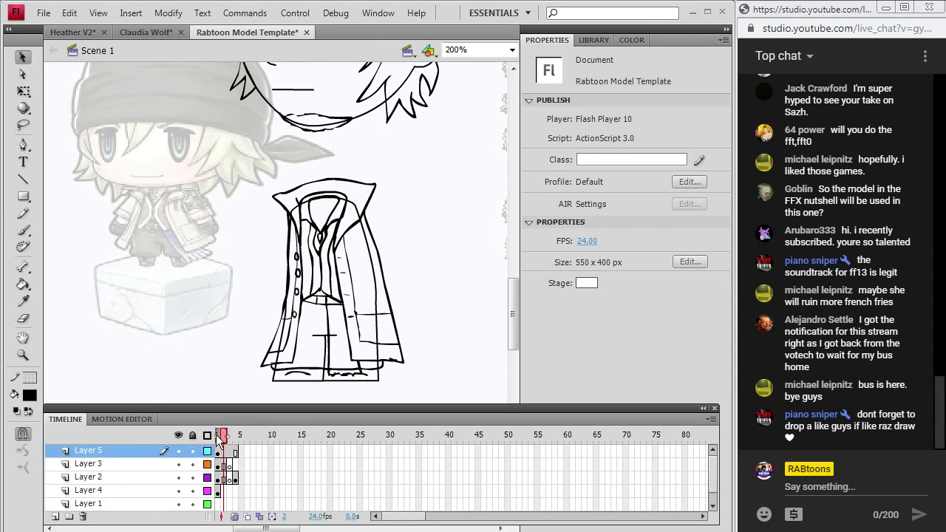
click(235, 517)
click(218, 437)
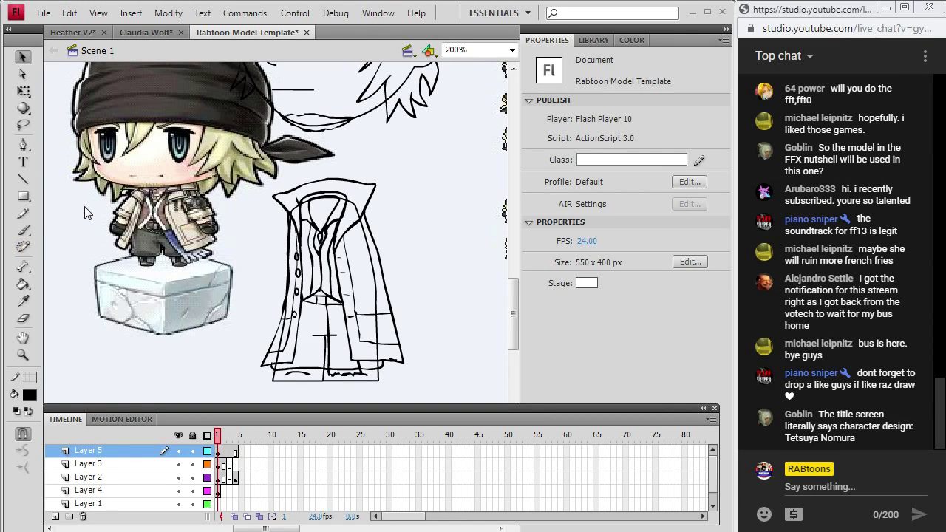
scroll(517, 289, up, 3)
click(23, 302)
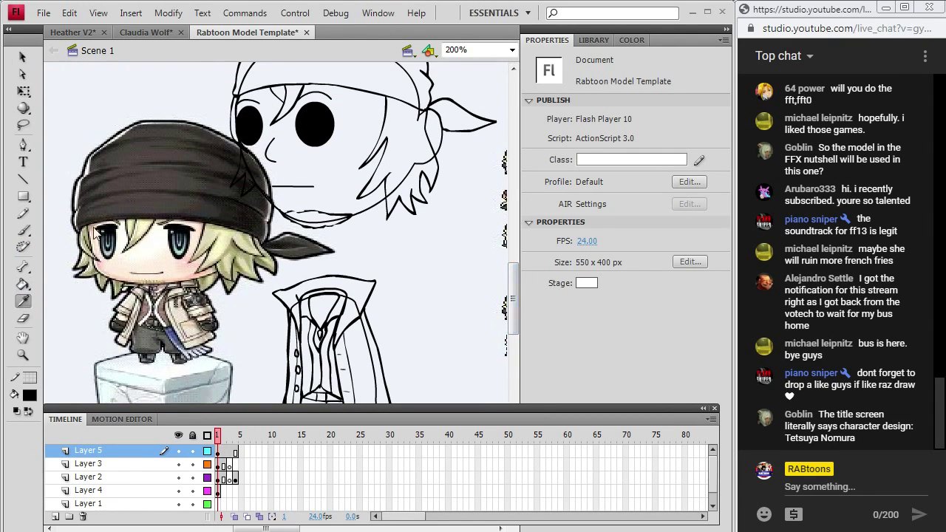
click(209, 284)
click(346, 354)
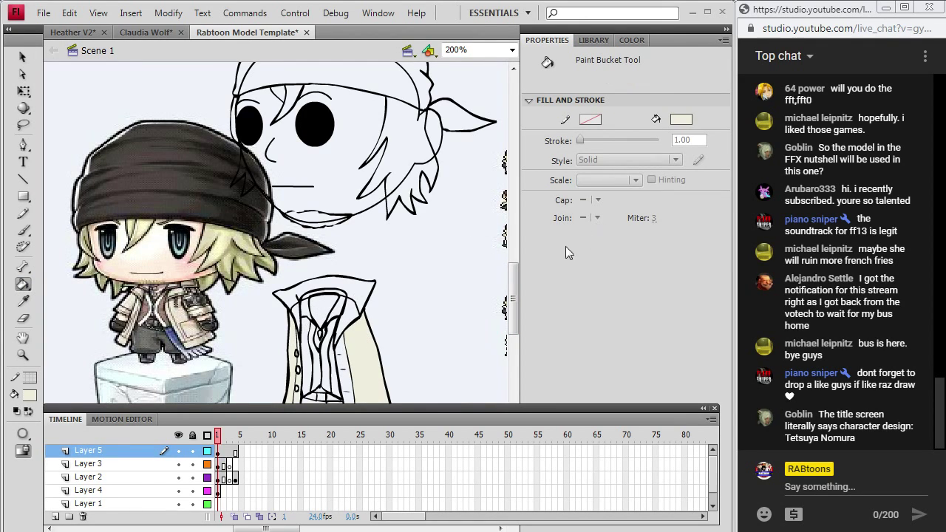
scroll(513, 296, down, 3)
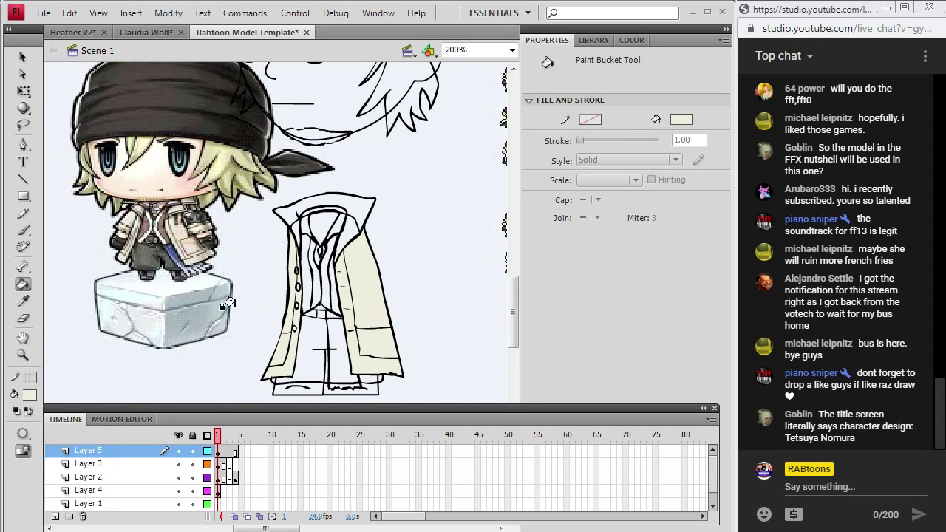
- Check the coat buttons in the reference render, then fill the drawn coat's buttons with grey, undoing any fills that hit the outline
key(alt+Tab)
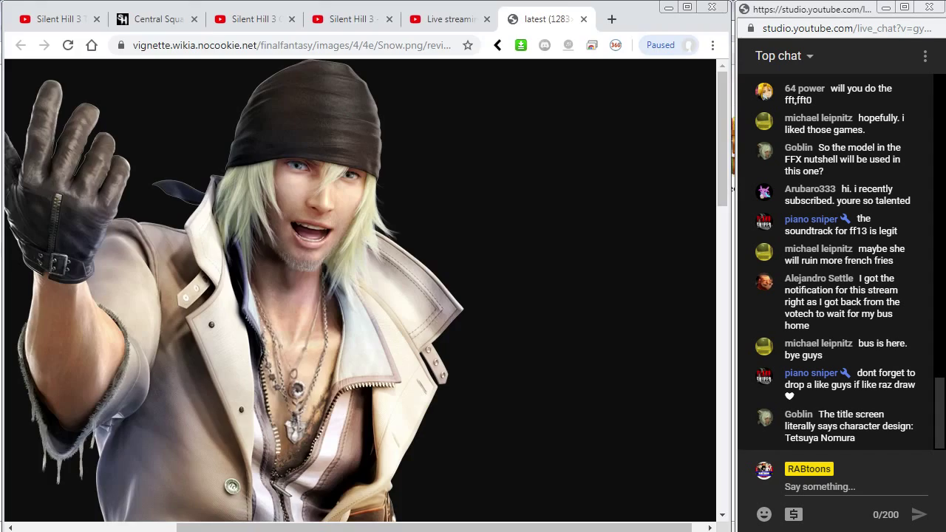
key(alt+Tab)
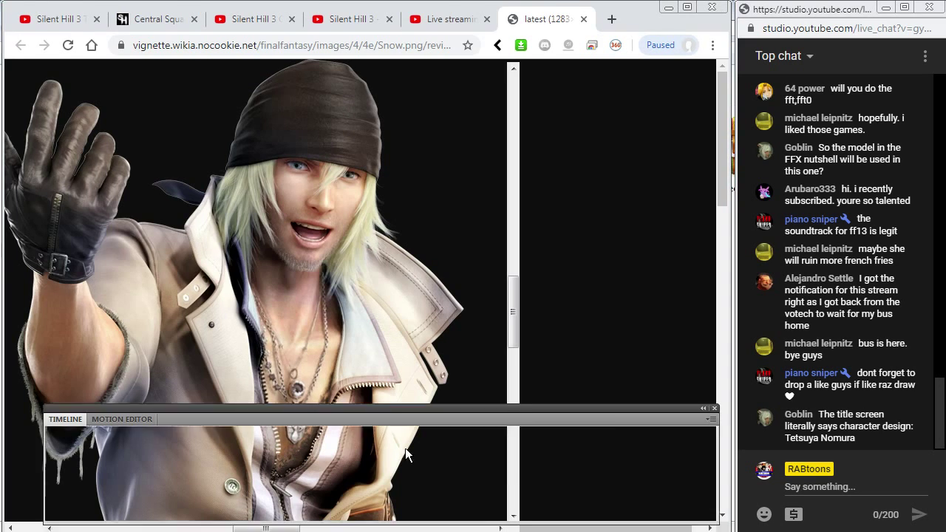
click(30, 395)
click(43, 279)
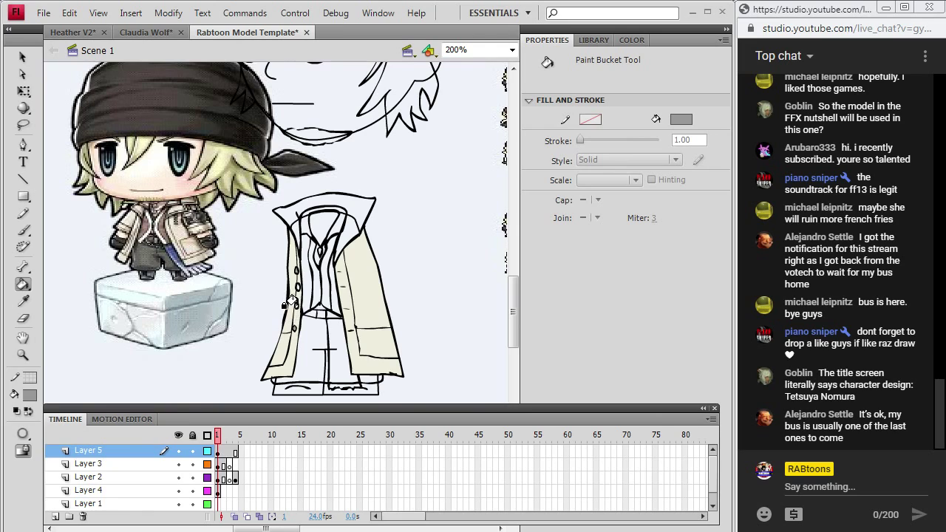
click(289, 268)
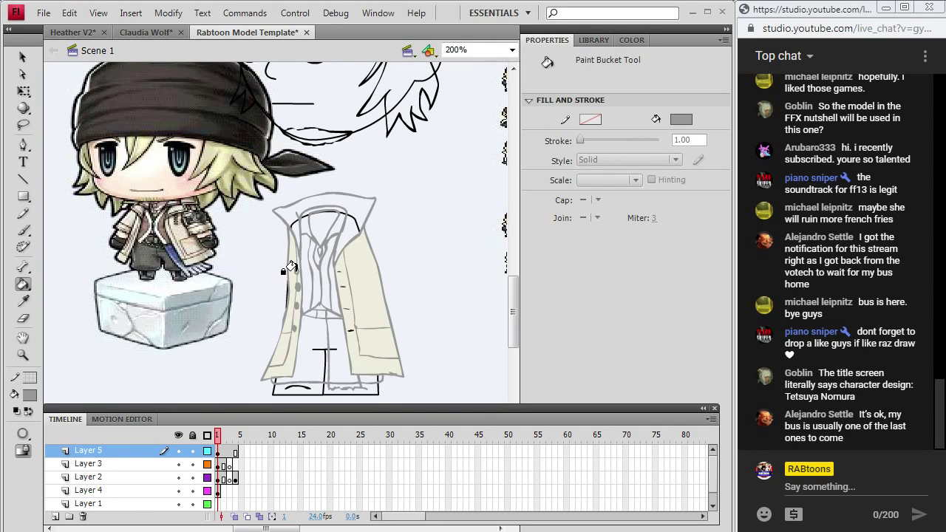
key(ctrl+z)
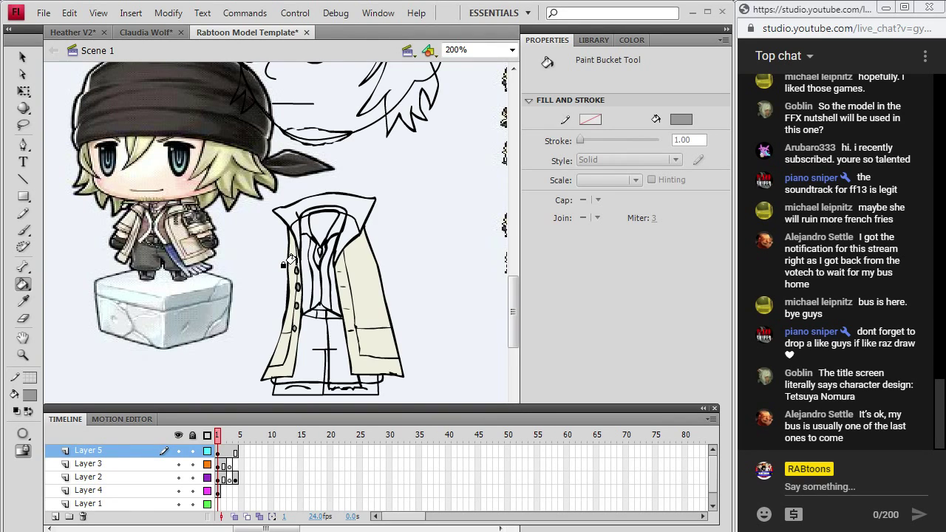
click(288, 268)
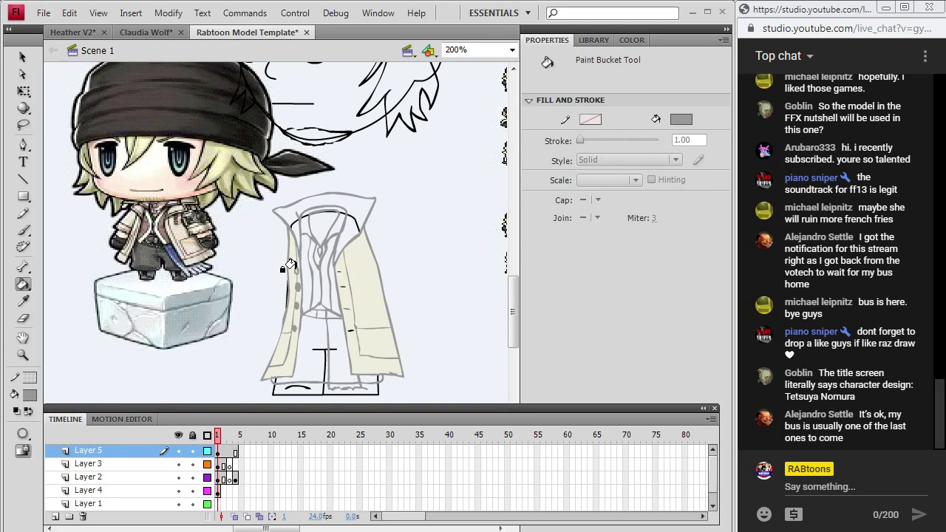
key(ctrl+z)
- Fill the small pendant at the shirt's neckline with the same grey as the buttons
key(z)
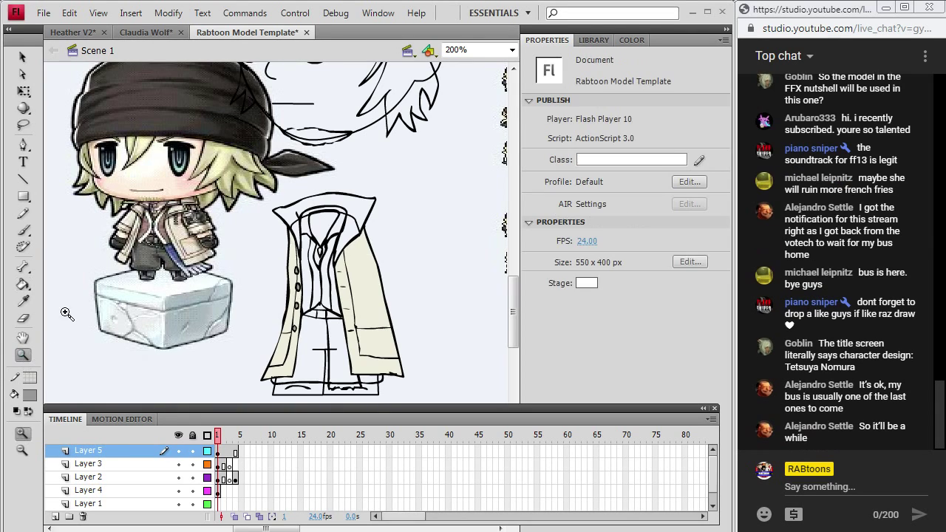
click(304, 281)
click(278, 290)
click(27, 232)
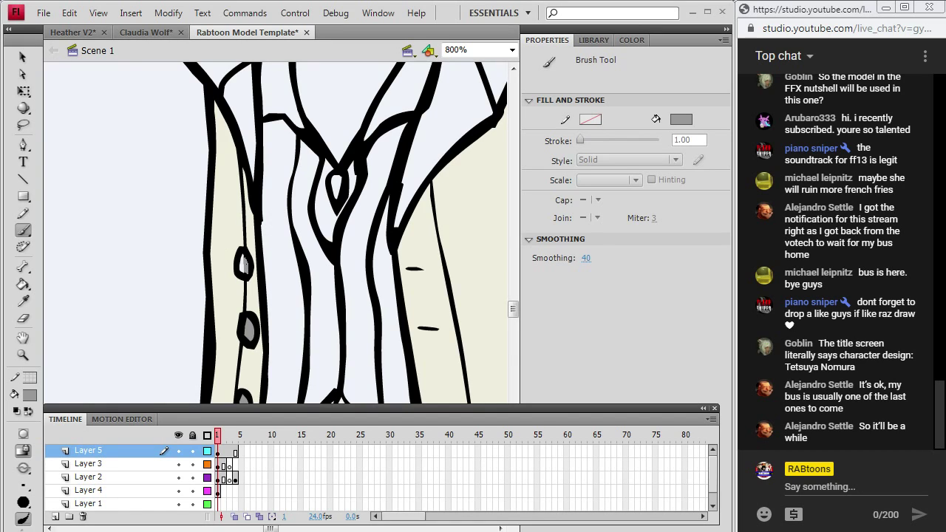
click(23, 284)
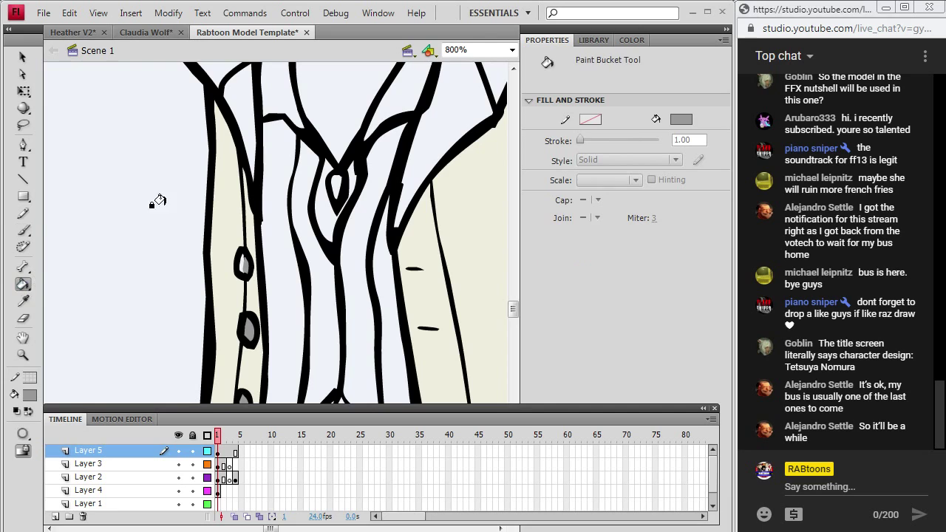
click(333, 185)
click(512, 50)
click(457, 118)
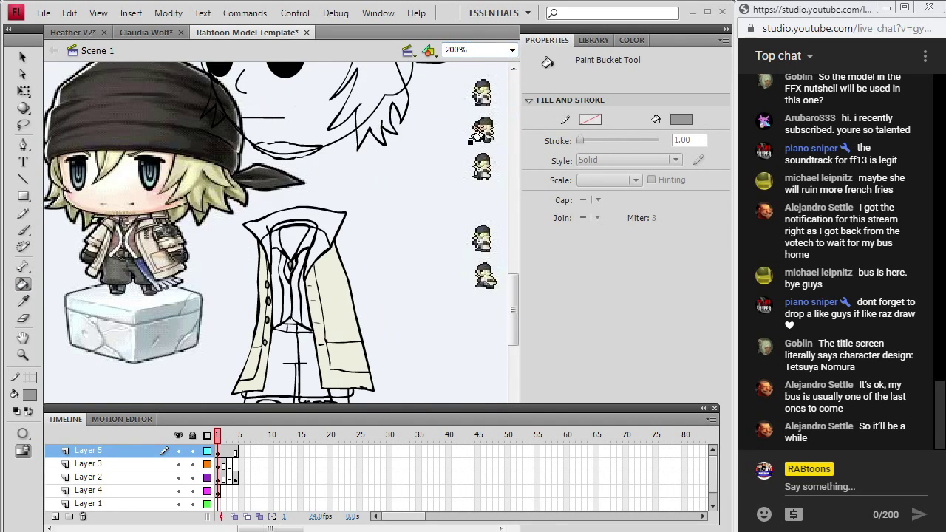
- Sample pale yellow from the chibi's hair and fill the large hair section behind the face, undoing the stray fill
scroll(510, 281, up, 1)
click(22, 302)
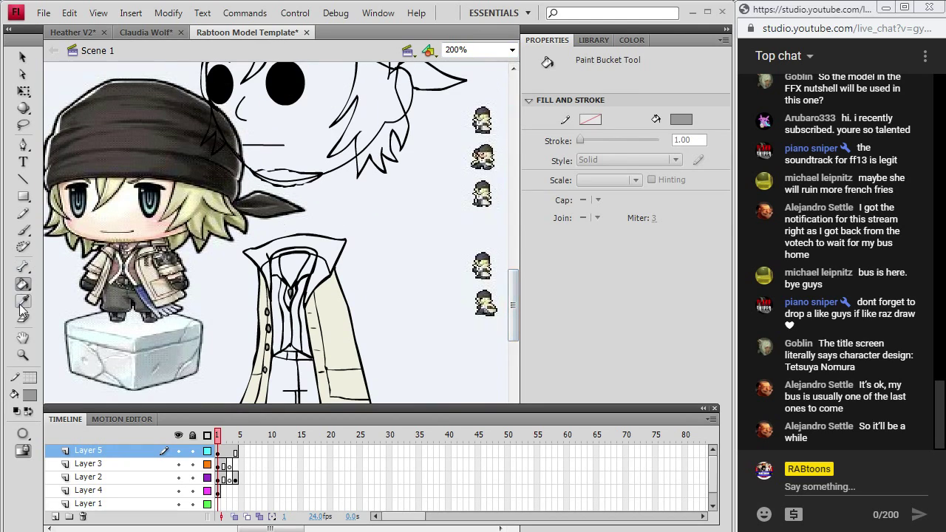
click(200, 201)
click(357, 108)
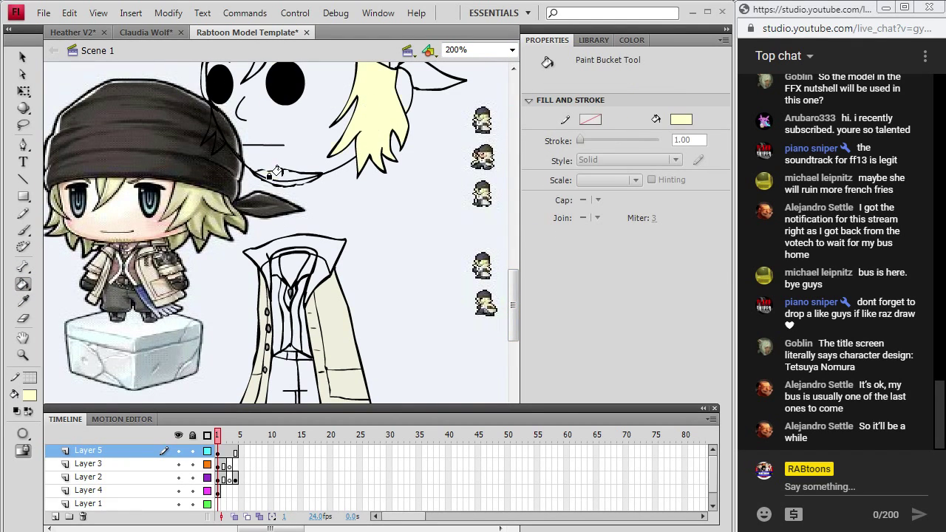
key(ctrl+z)
scroll(509, 289, up, 2)
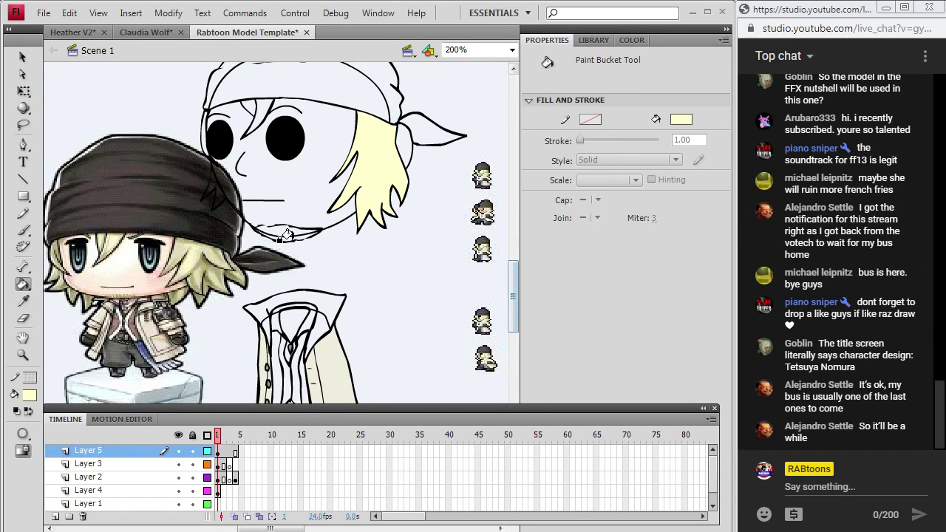
- Sample a darker blonde from the chibi's hair and fill the back hair, front side strands and fringe, undoing the fill that covers the face
key(i)
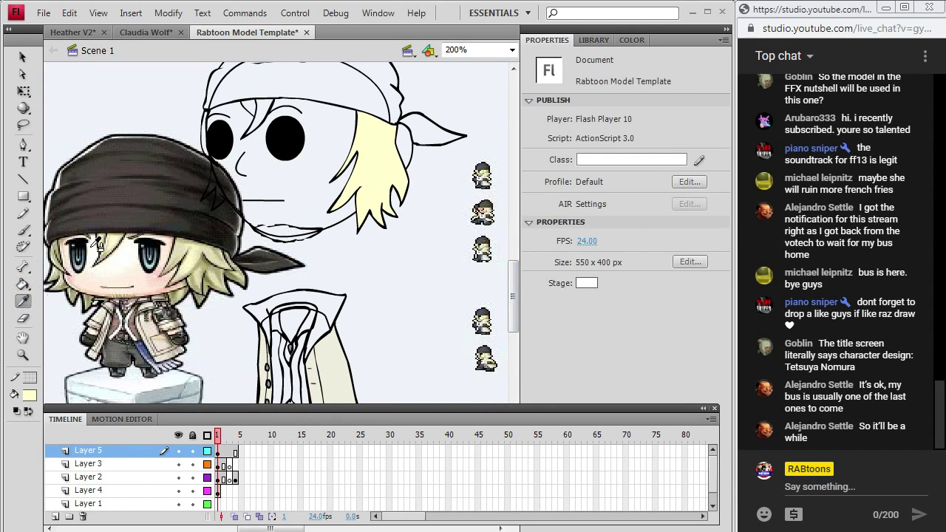
click(184, 248)
click(371, 158)
click(277, 227)
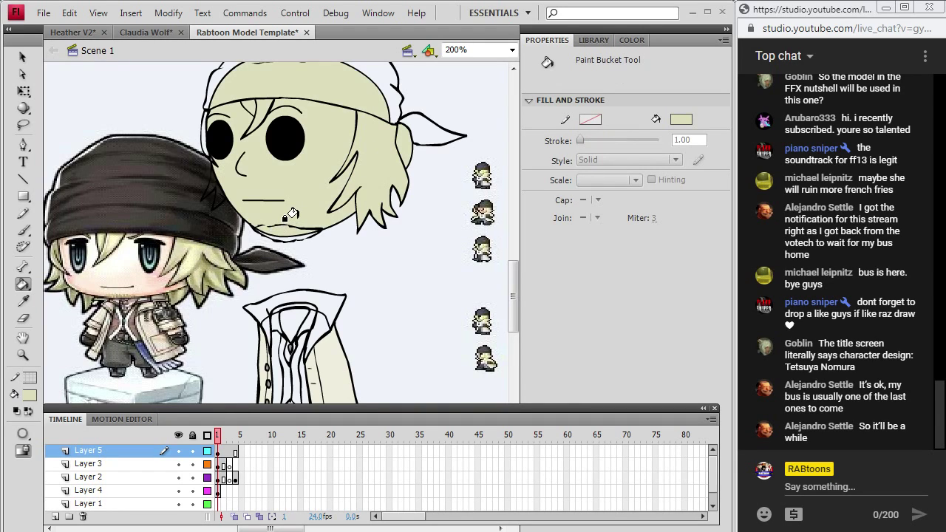
key(ctrl+z)
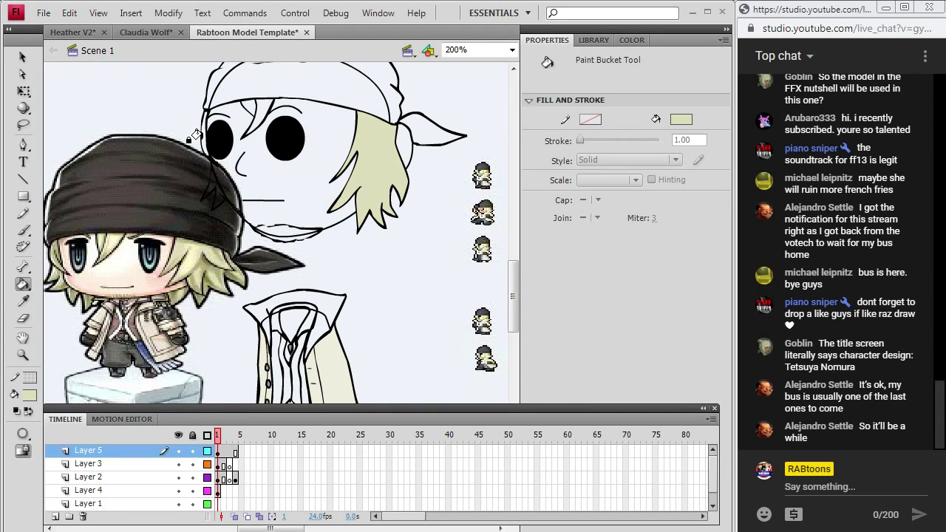
click(209, 176)
click(250, 116)
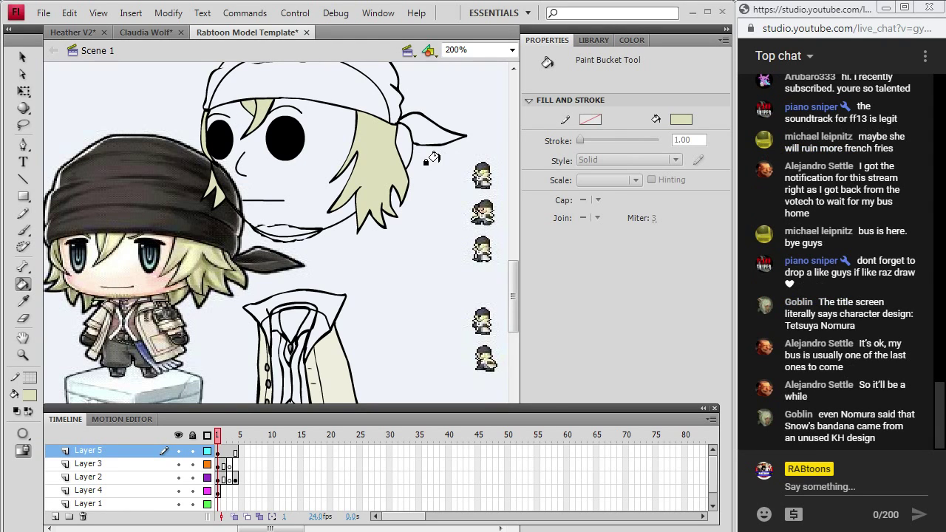
- Sample dark grey from the chibi's bandana and fill the drawn bandana and its knotted tail
click(23, 301)
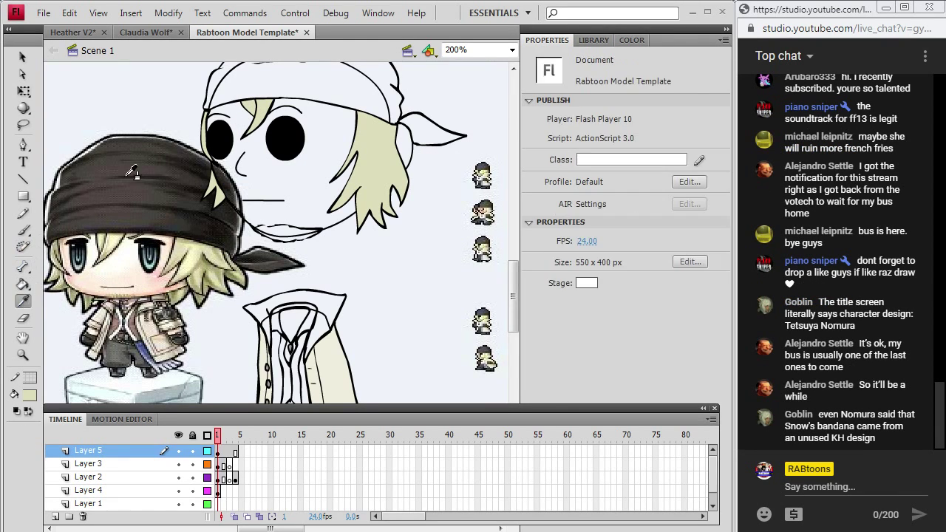
click(61, 196)
click(244, 96)
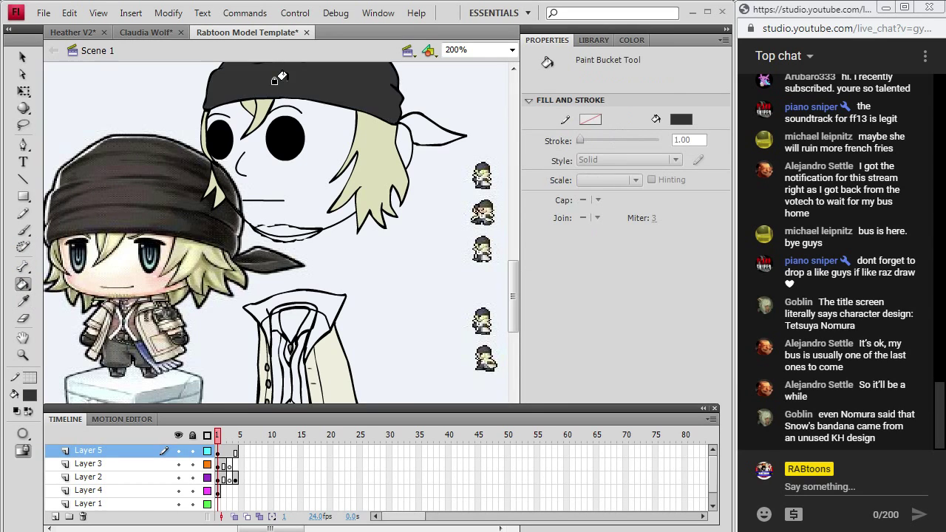
click(429, 136)
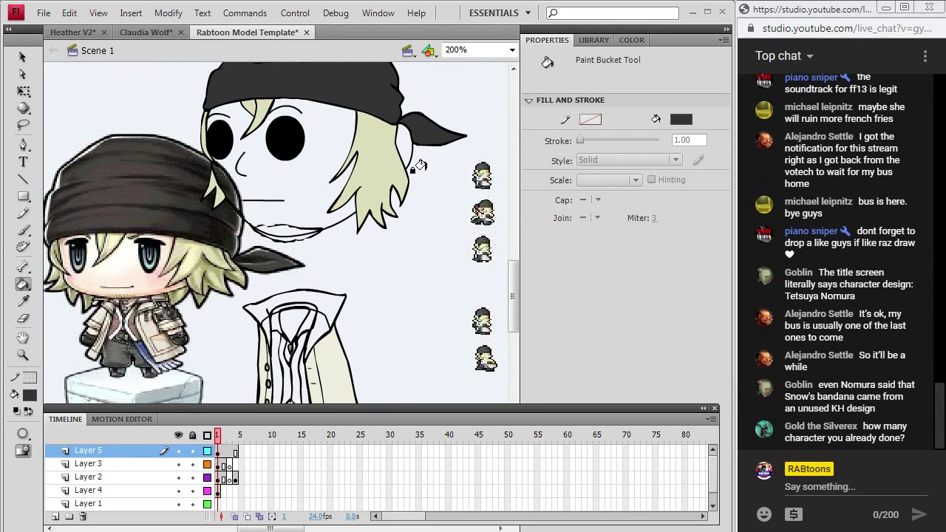
- Hide Layer 3 temporarily and delete the ear outline and its leftover stub from the head on Layer 2
click(23, 56)
click(412, 158)
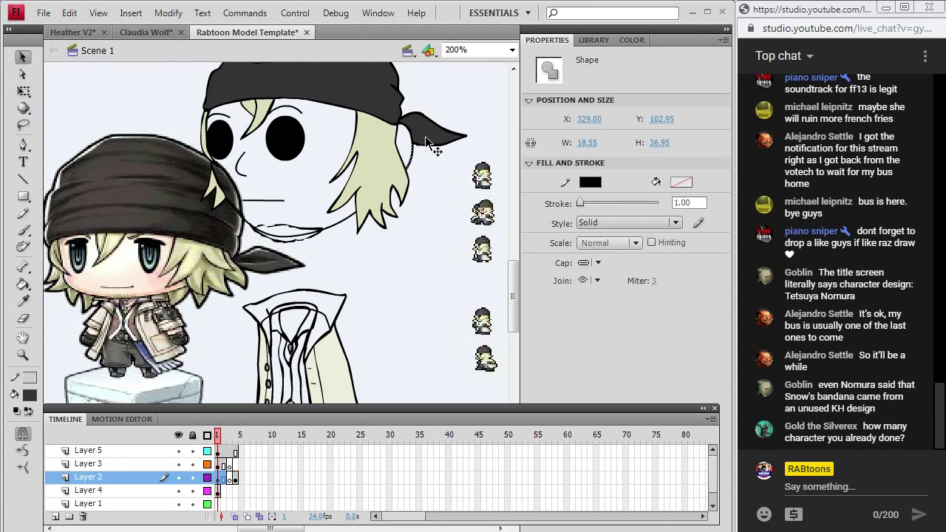
click(401, 250)
scroll(443, 236, up, 3)
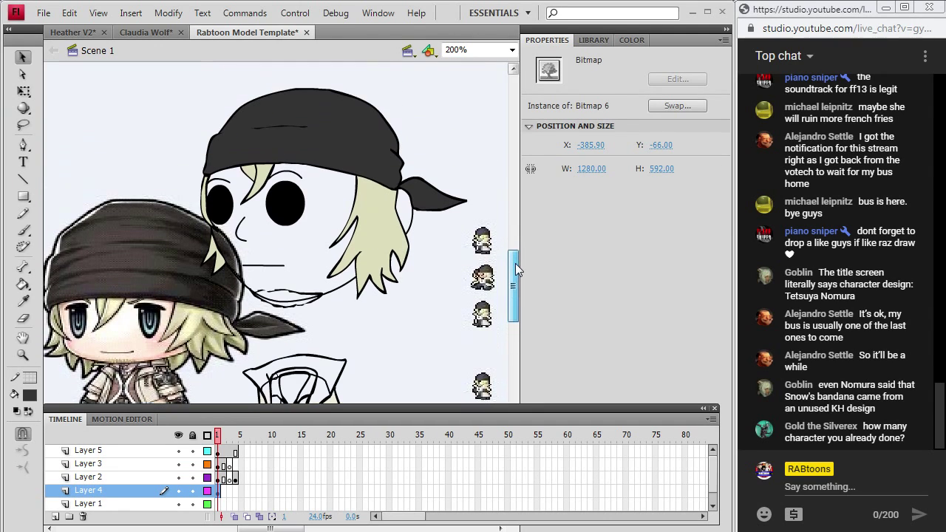
click(178, 464)
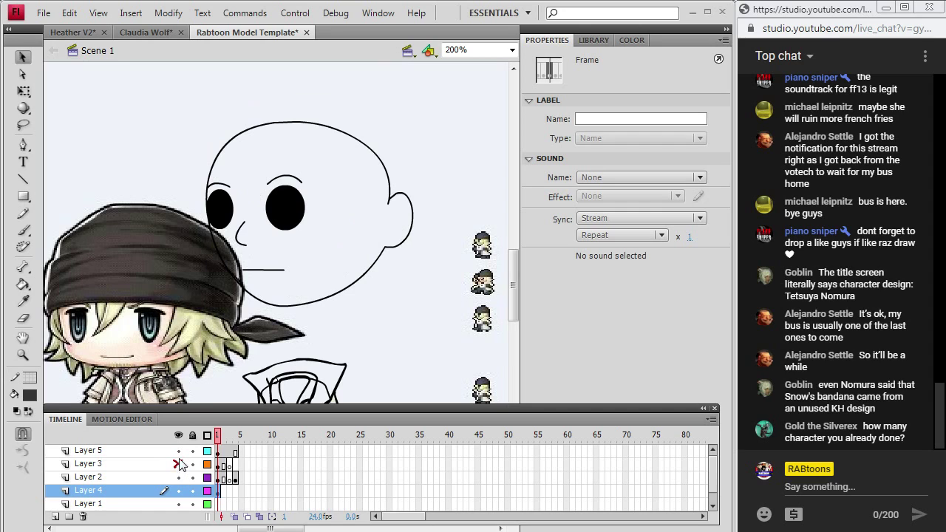
click(402, 197)
key(Delete)
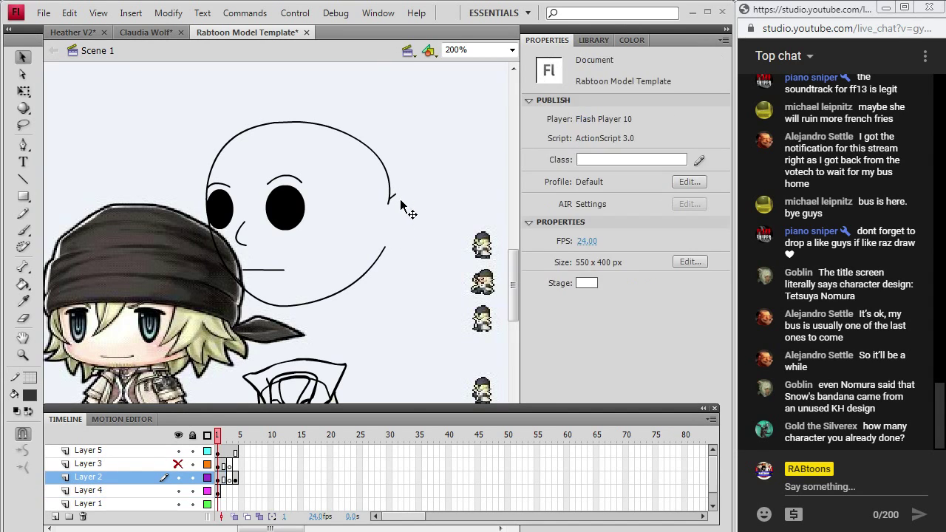
click(393, 199)
key(Delete)
click(180, 465)
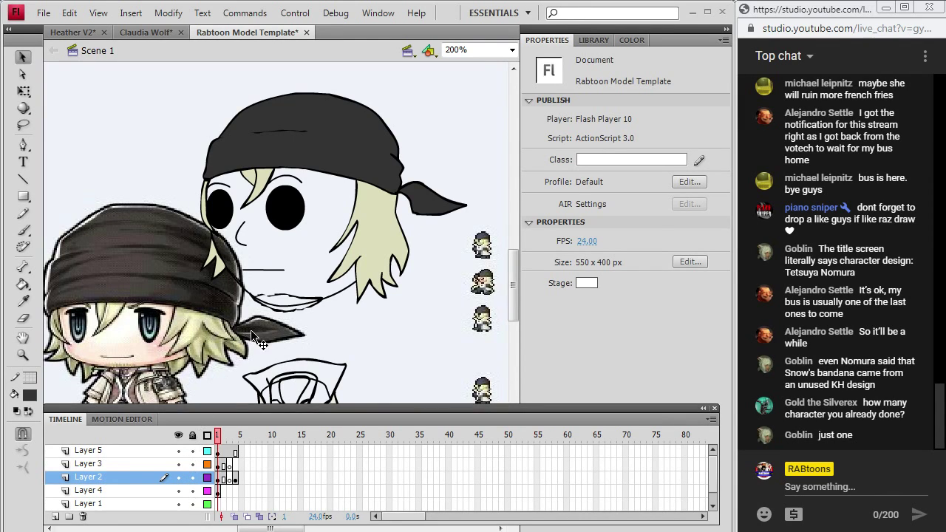
- On frame 2, select Layer 3 and brush over the goatee's top edge in black to close its outline
click(224, 451)
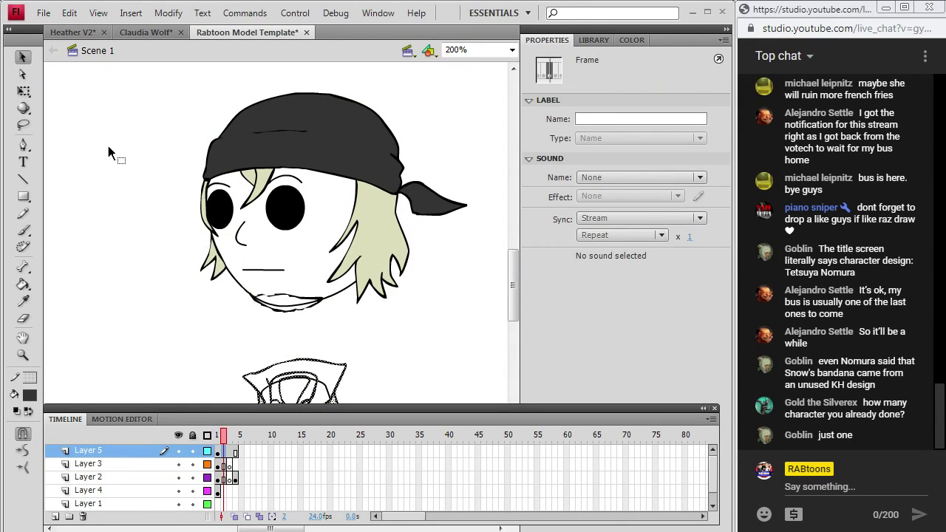
click(108, 153)
click(29, 394)
click(29, 242)
click(23, 230)
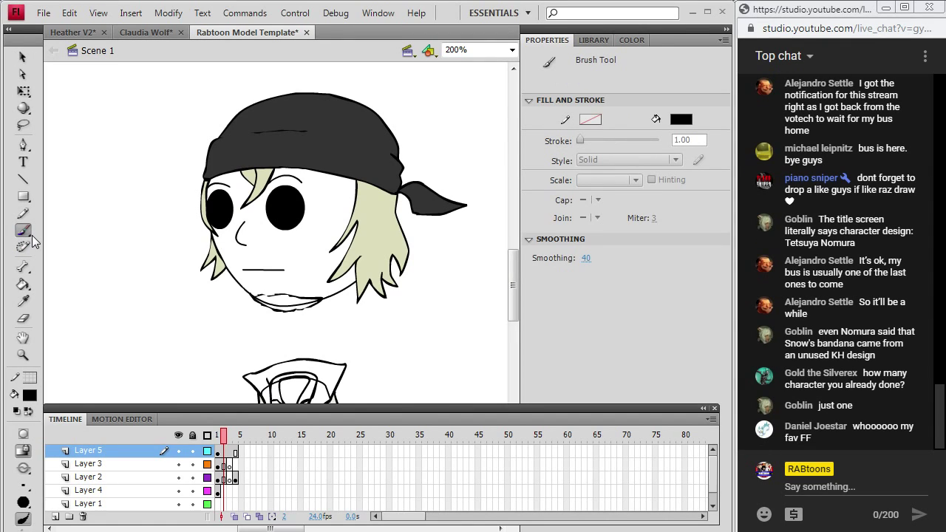
click(215, 451)
click(225, 451)
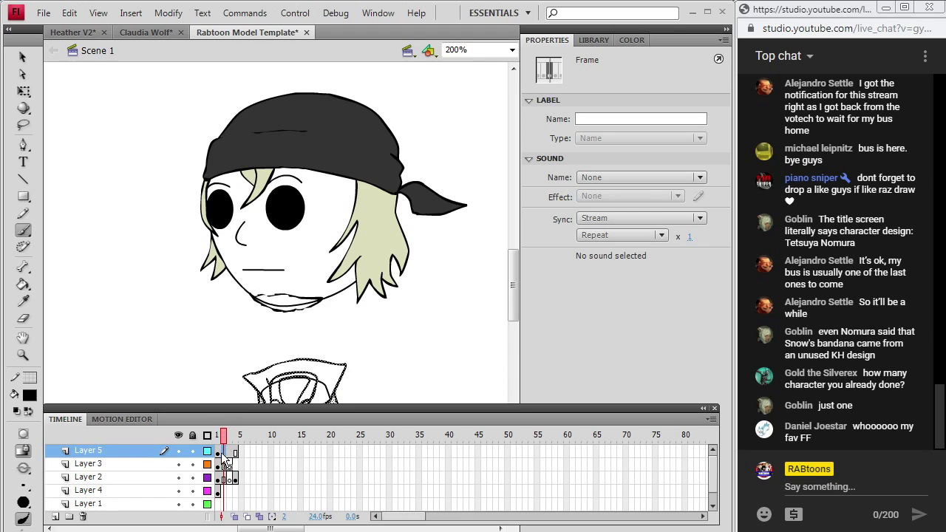
click(178, 451)
click(178, 451)
click(111, 464)
click(262, 295)
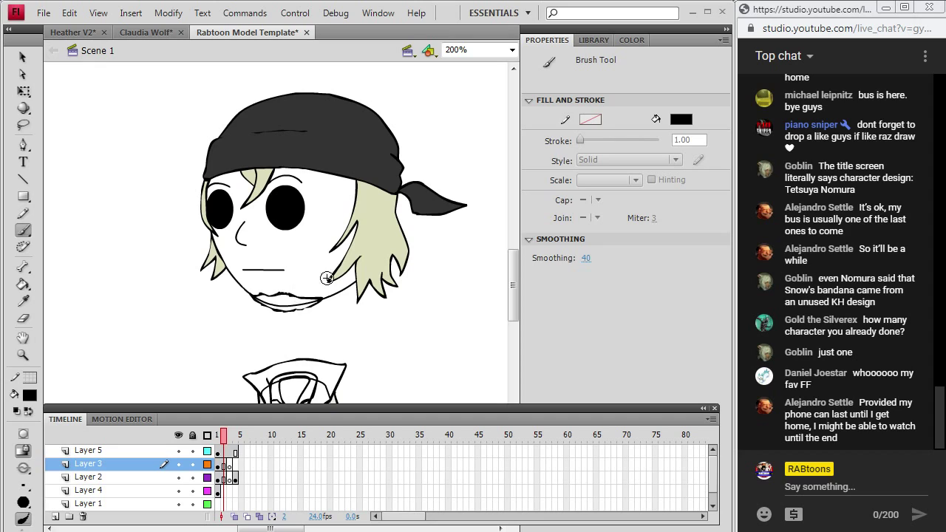
- Sample the blonde from the drawn hair and fill the goatee with it
click(23, 301)
click(384, 228)
click(277, 298)
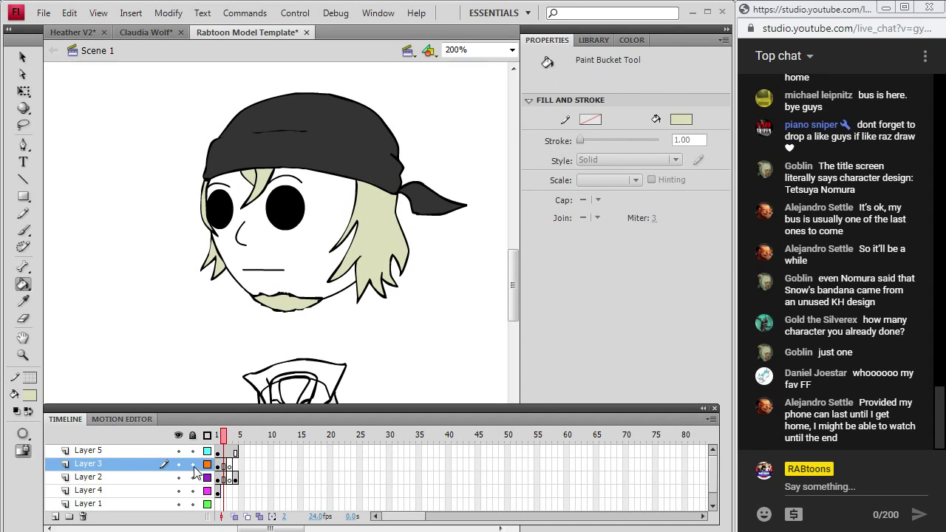
- On frame 1, sample the pale pink skin tone from the chibi's face
click(219, 436)
key(i)
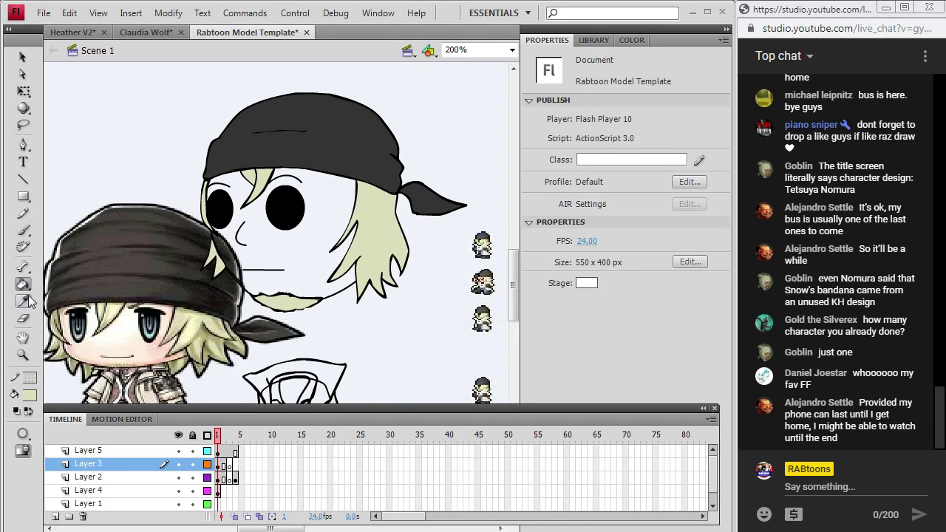
click(96, 355)
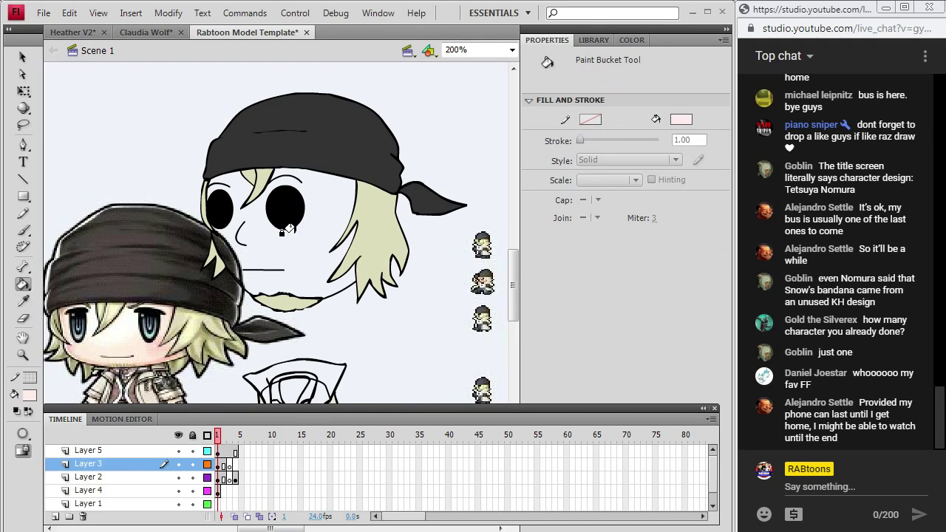
- Hide Layer 3 and close the gap in the head outline on frame 1 of Layer 2 with a Pencil stroke
click(218, 463)
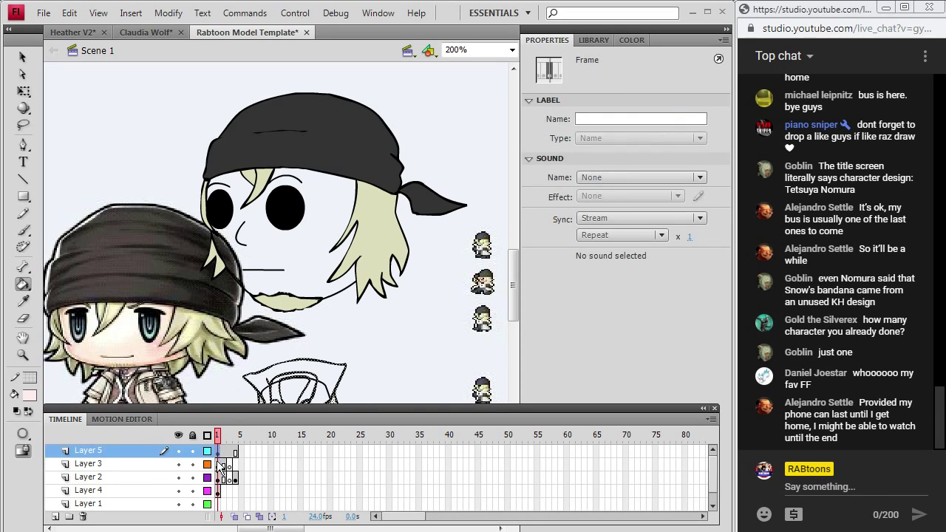
click(178, 451)
click(178, 450)
click(178, 463)
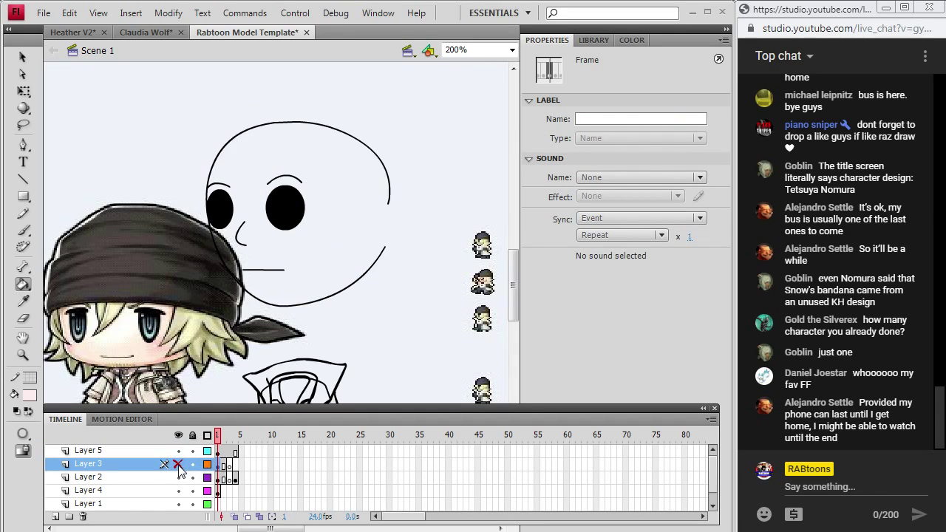
click(23, 213)
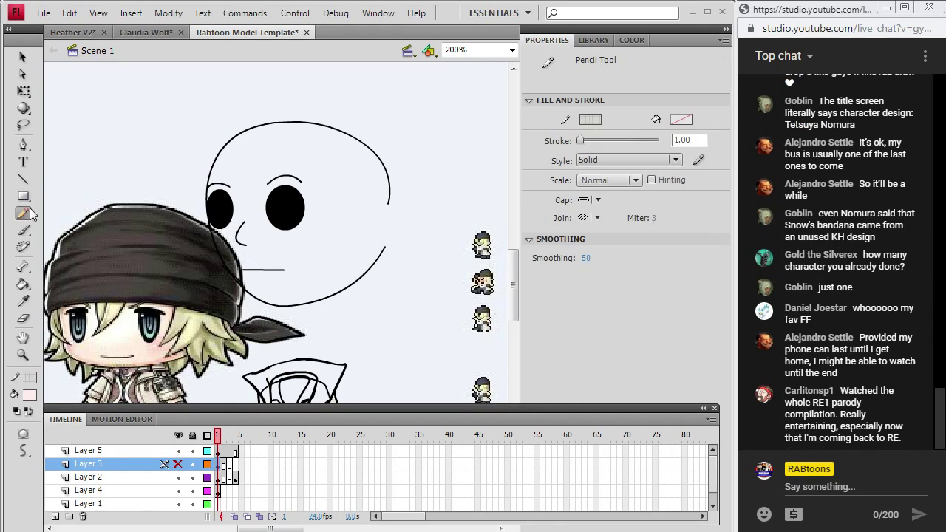
click(218, 451)
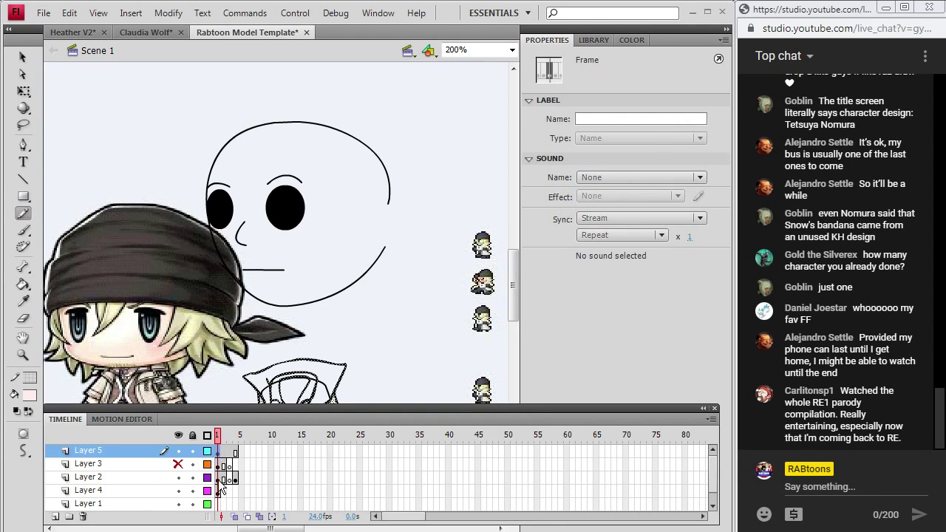
click(220, 479)
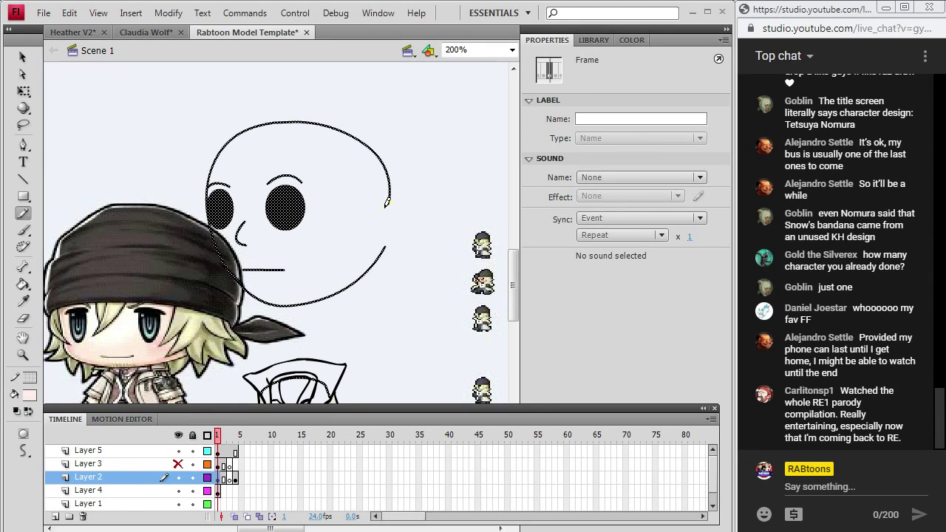
drag(384, 212, 382, 222)
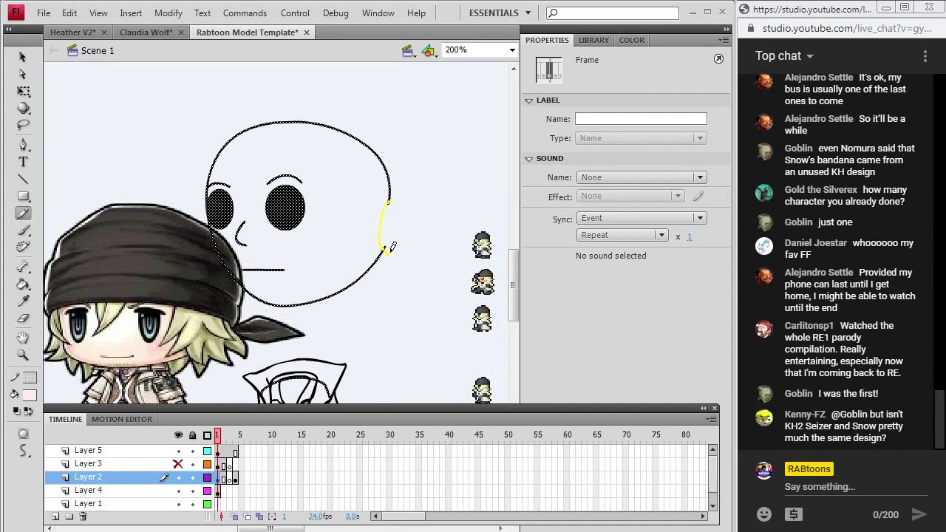
drag(393, 250, 392, 251)
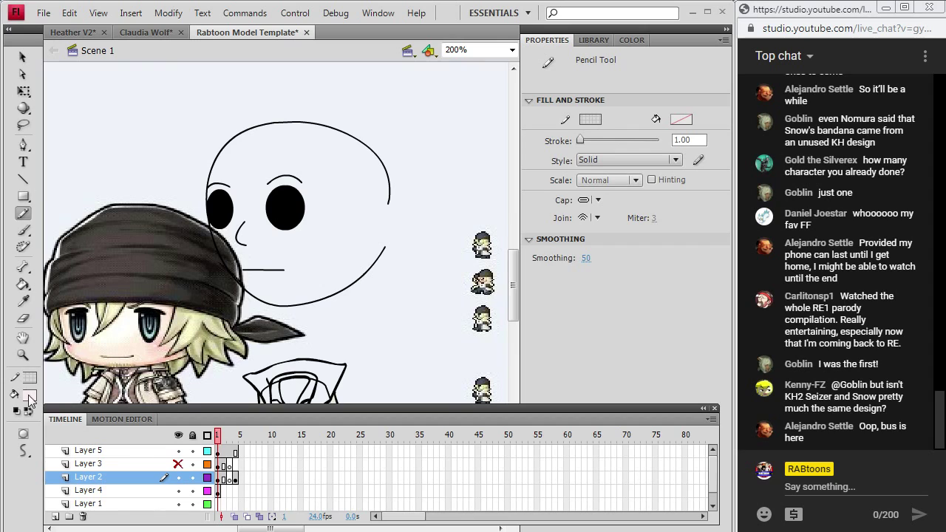
- Sample the peach skin tone from the chibi's face, fill the drawn head with it, and show Layer 3 again
click(23, 302)
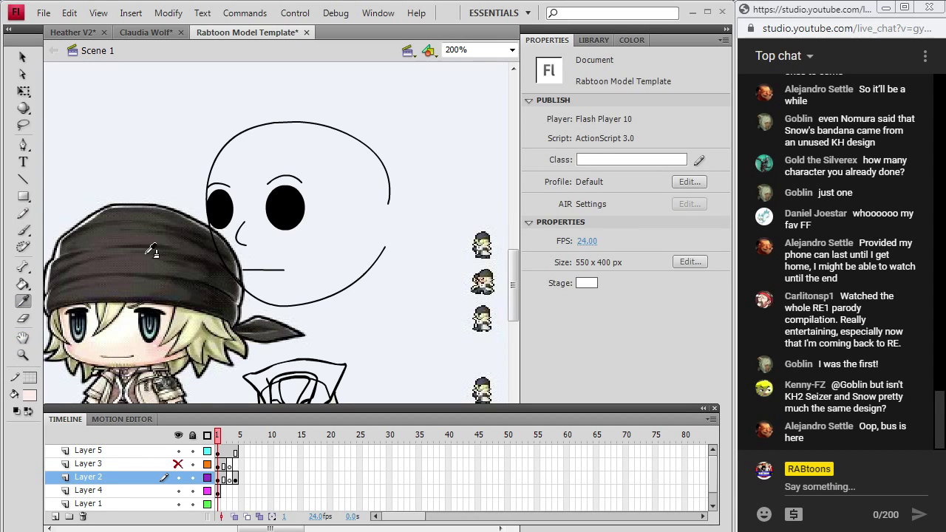
click(95, 347)
click(310, 213)
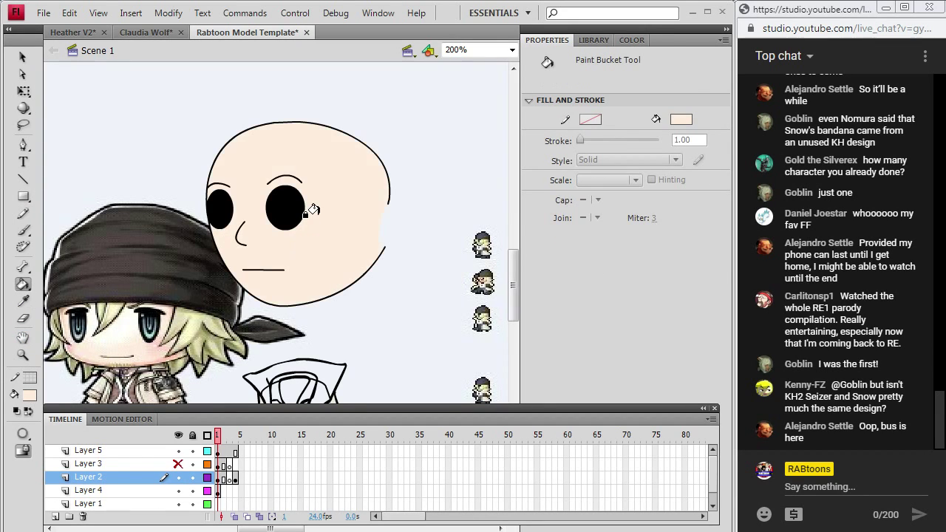
click(178, 465)
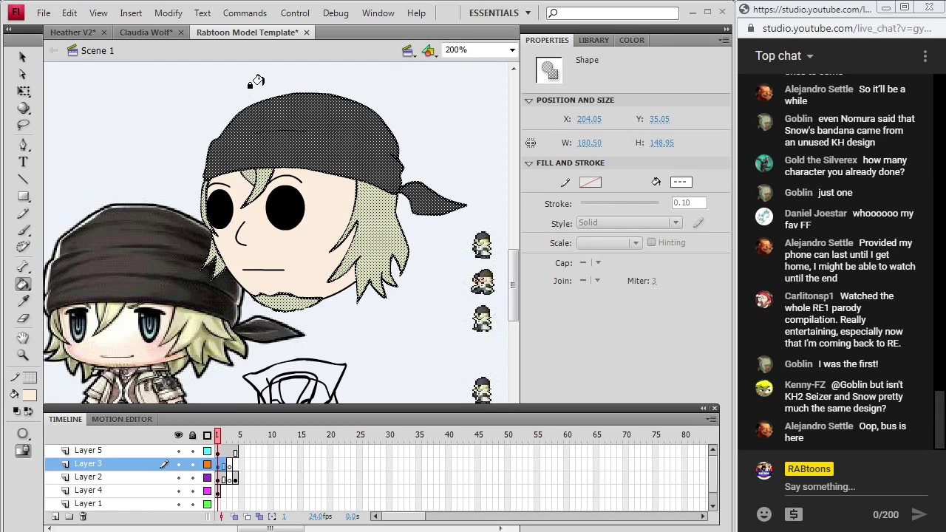
- Sample a darker tan from the chibi's hair as the colour for the Brush tool
click(23, 57)
click(454, 150)
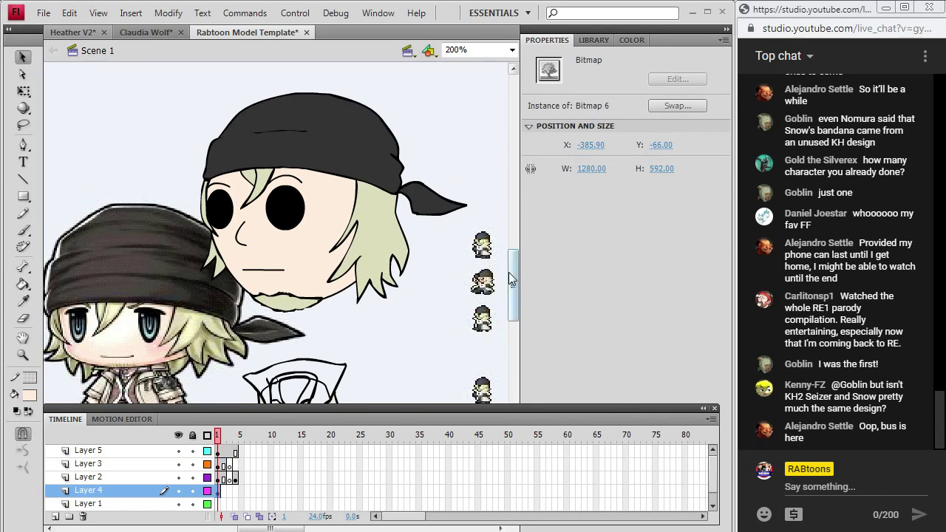
scroll(516, 285, down, 3)
scroll(516, 283, down, 2)
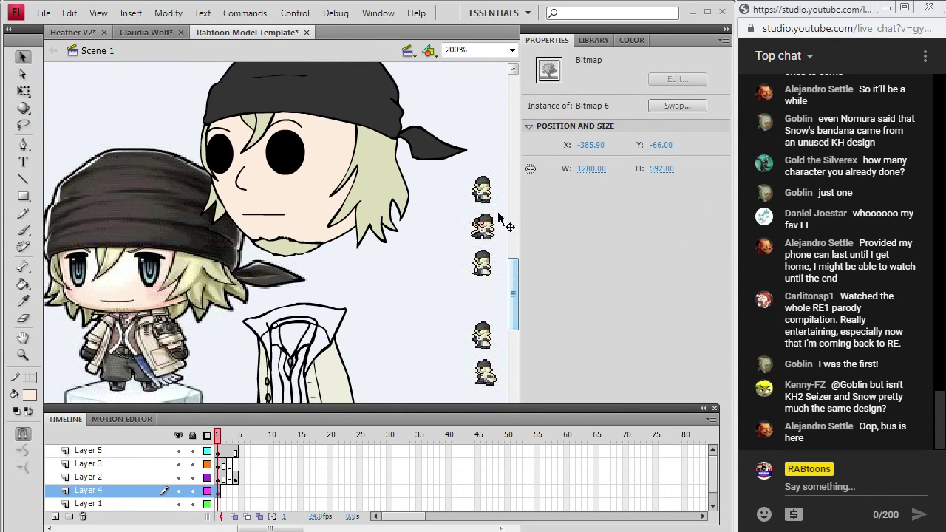
click(25, 304)
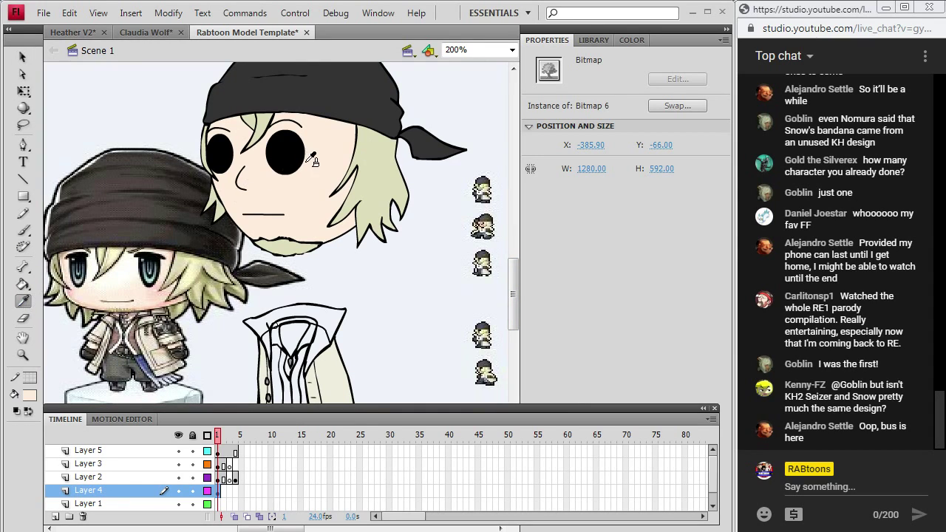
click(207, 281)
click(24, 231)
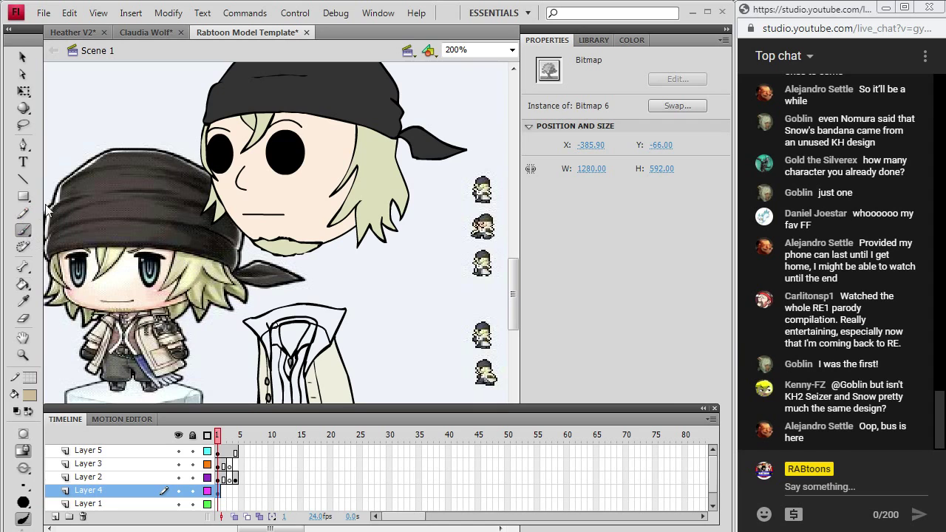
- On frame 1 of Layer 3, brush thin tan hair strokes over the goatee
click(217, 452)
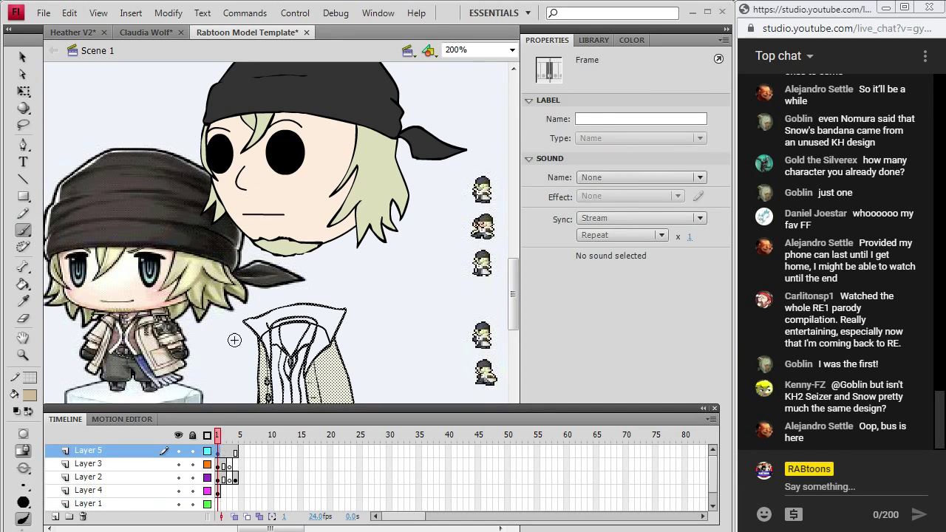
click(219, 464)
click(263, 244)
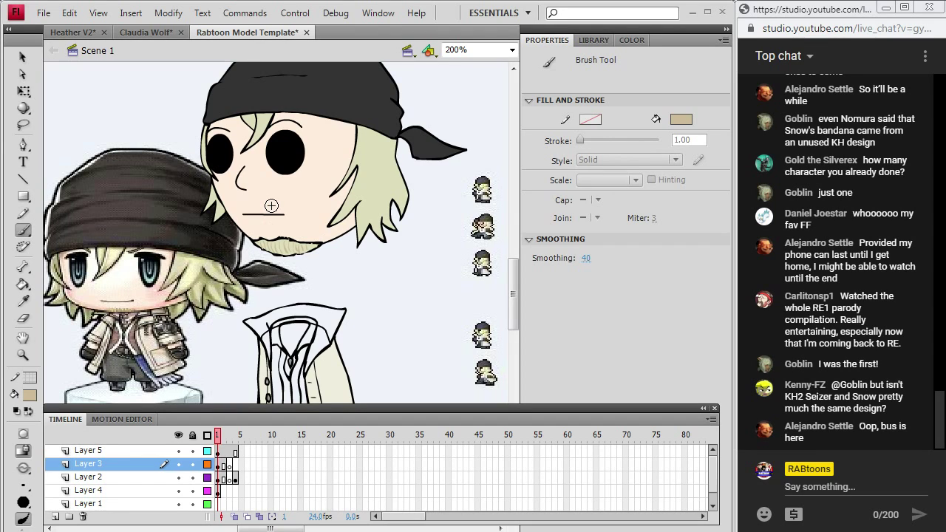
- Delete the goatee shape from the chin on Layer 3
key(v)
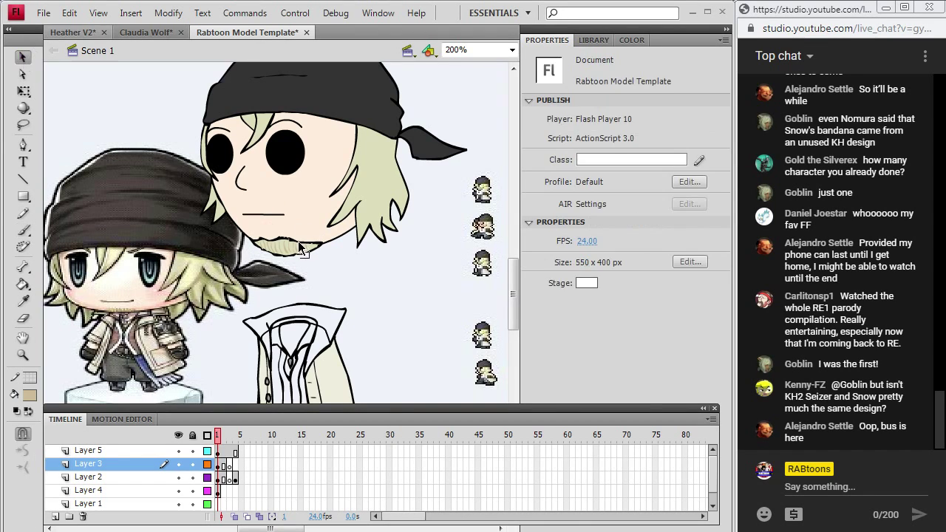
click(300, 248)
key(Delete)
- On frame 1 of Layer 2, brush short tan stubble strokes along the chin
key(b)
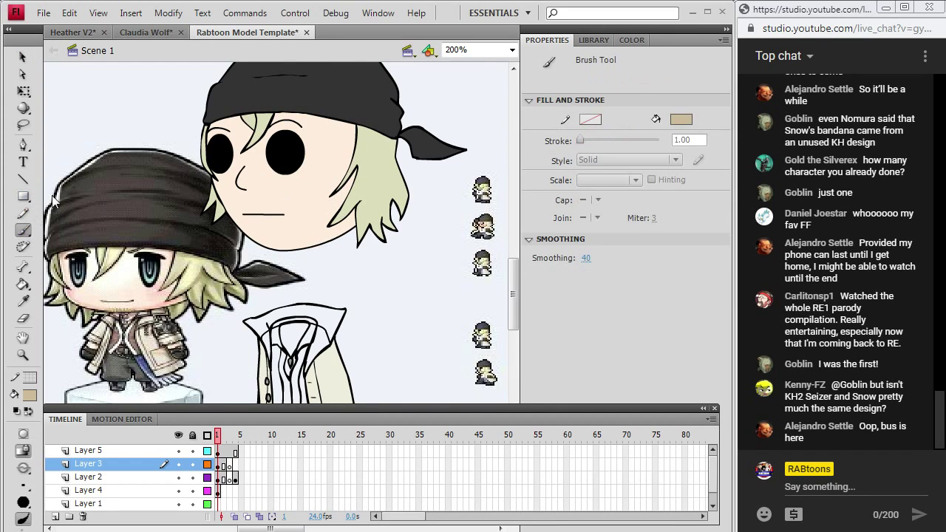
drag(219, 463, 222, 477)
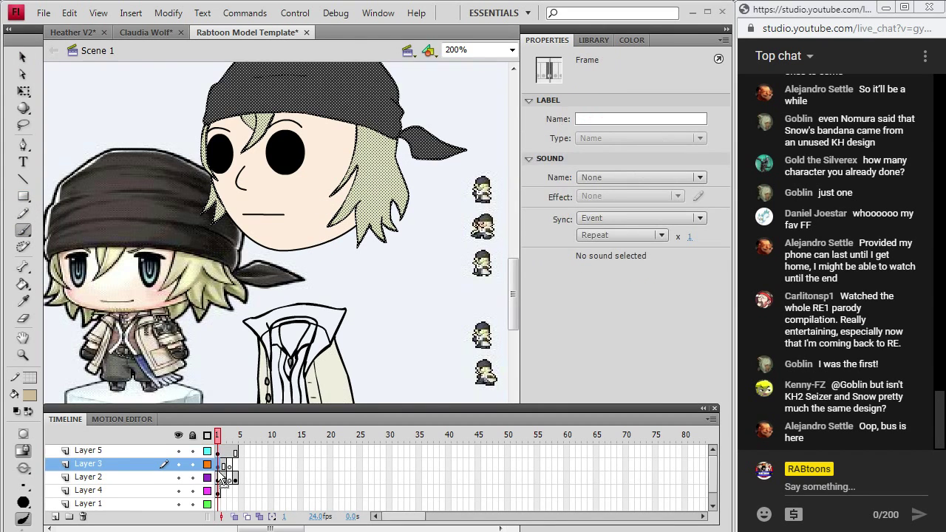
click(221, 477)
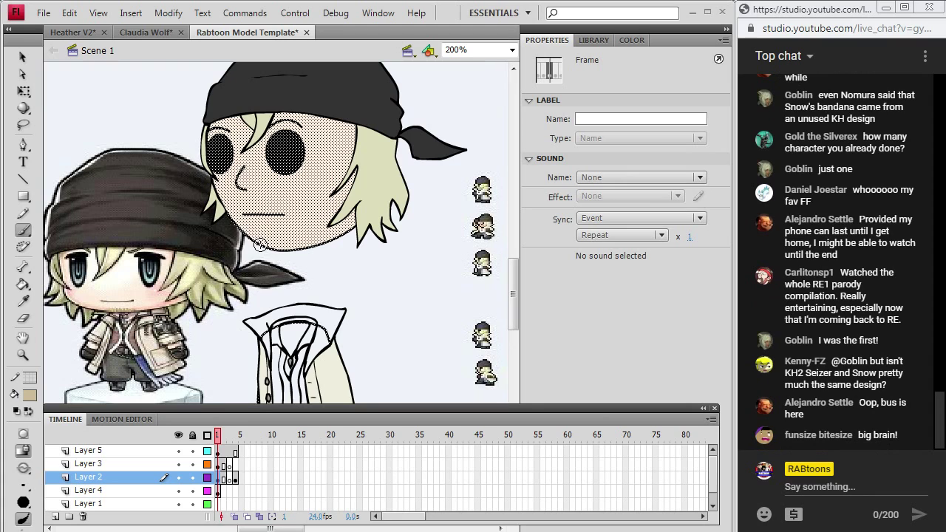
key(ctrl+shift+a)
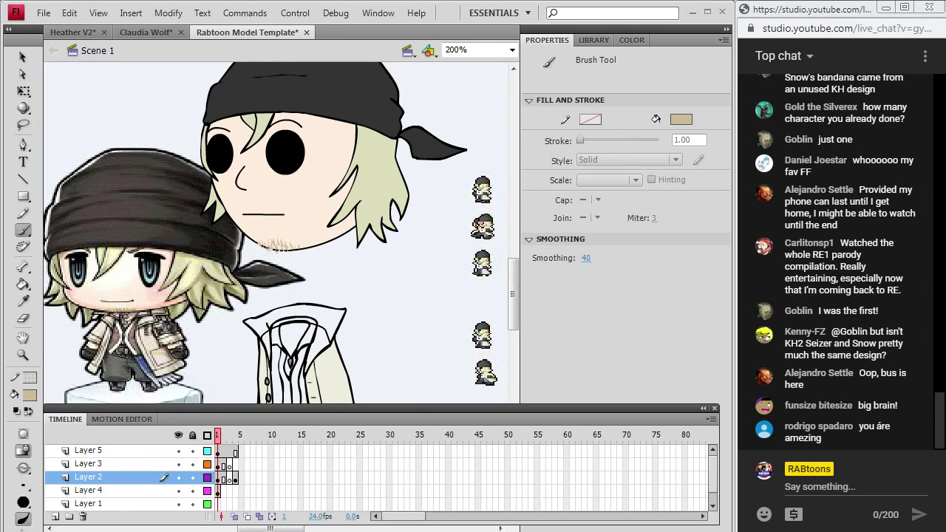
drag(285, 250, 307, 245)
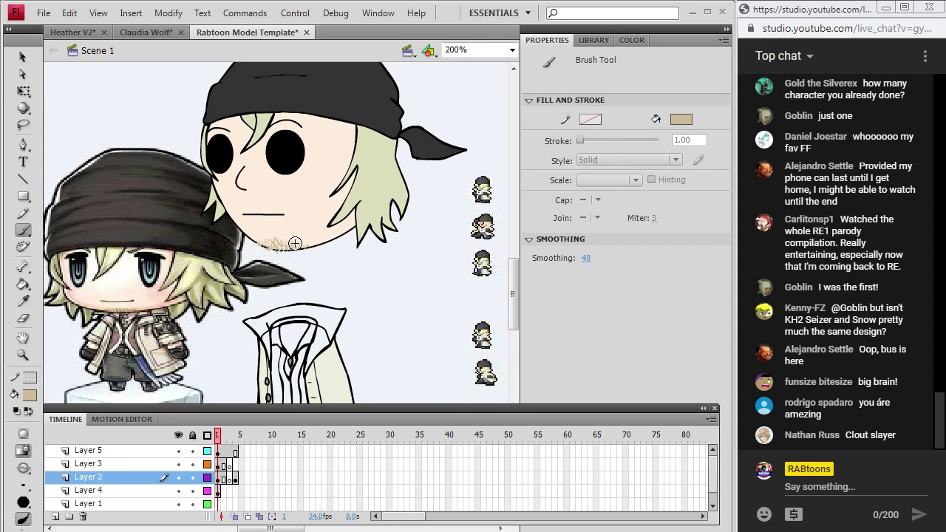
drag(295, 243, 305, 243)
- Sample the cream from the drawn coat and fill its collar with it
click(23, 300)
scroll(247, 266, down, 3)
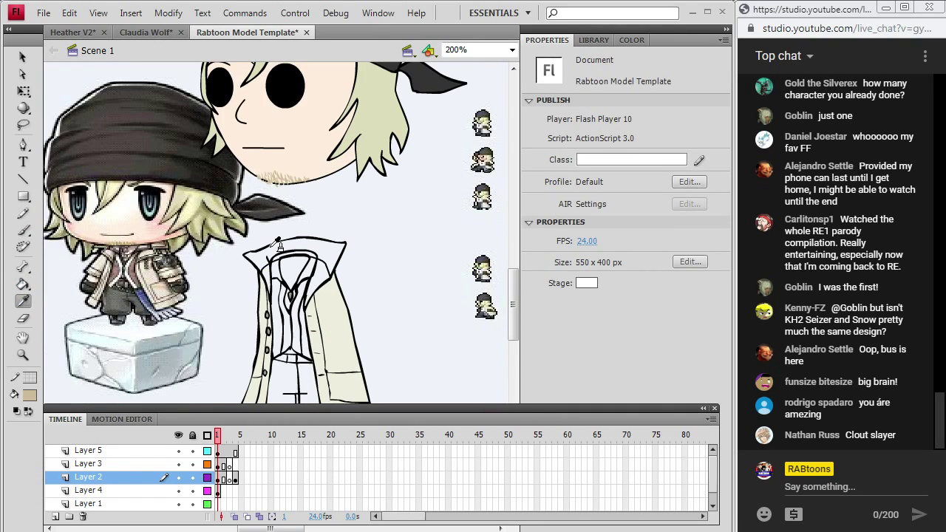
click(319, 309)
- Sample reddish brown from the chibi's outfit, try filling the drawn vest with it, and undo the fill
click(23, 301)
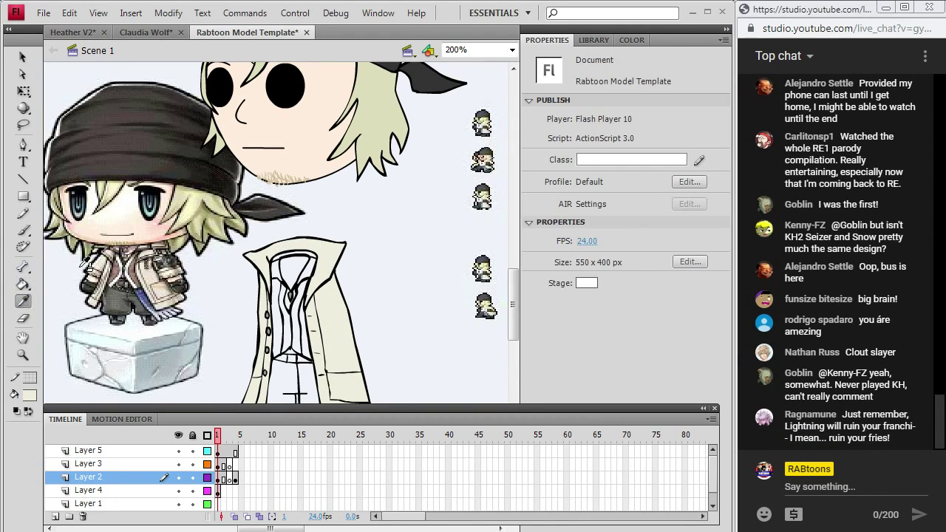
click(103, 267)
click(278, 314)
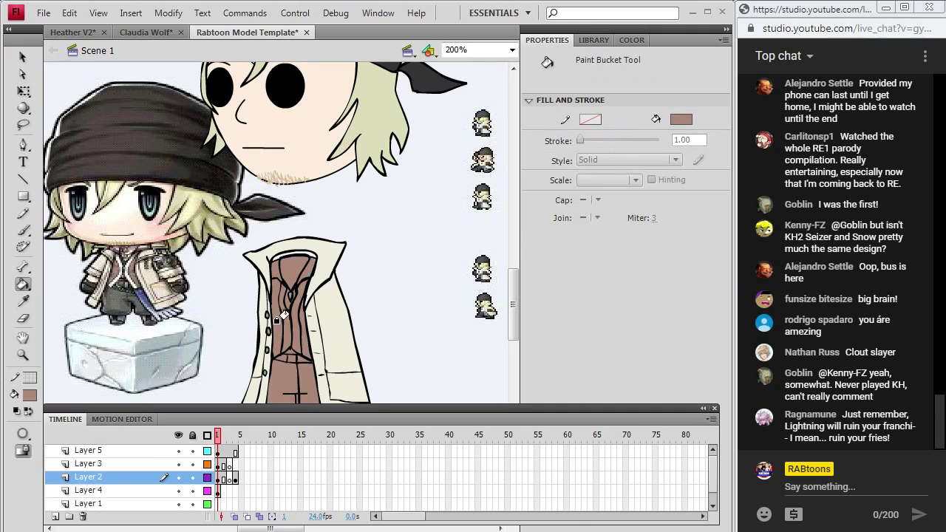
scroll(282, 313, up, 1)
key(ctrl+z)
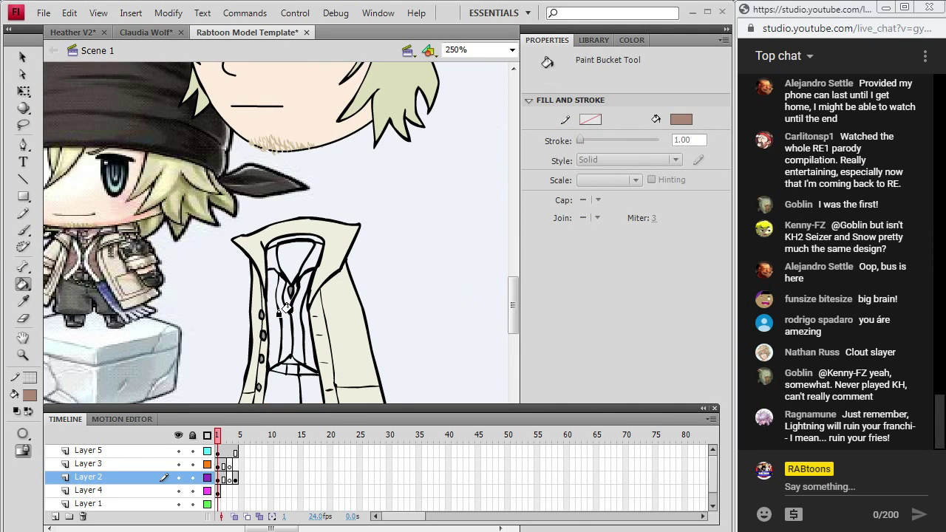
- Hide the reference images on Layer 4, retry the brown vest fill, and undo it
click(182, 475)
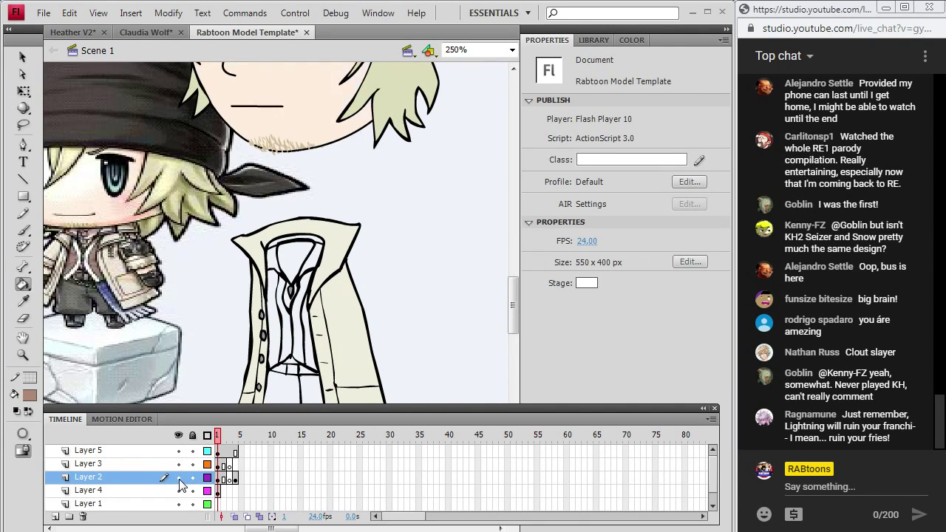
click(178, 491)
click(271, 322)
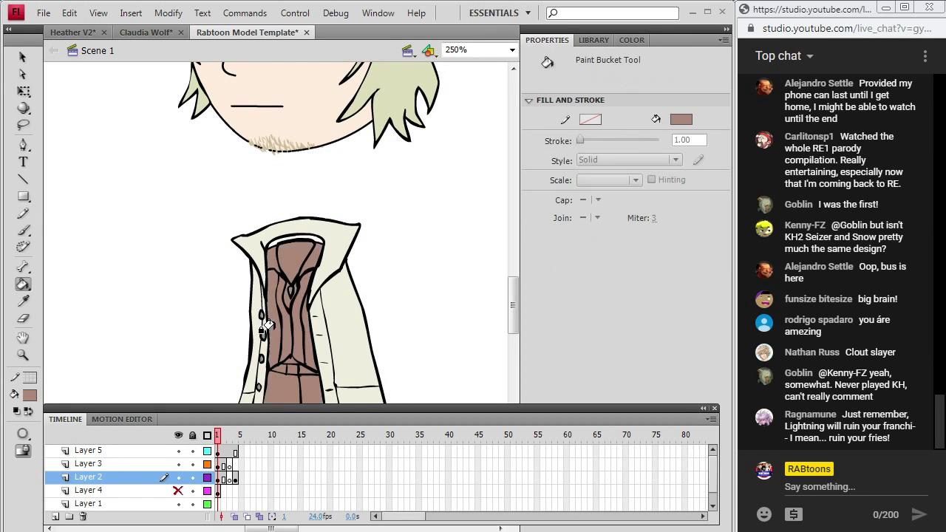
key(ctrl+z)
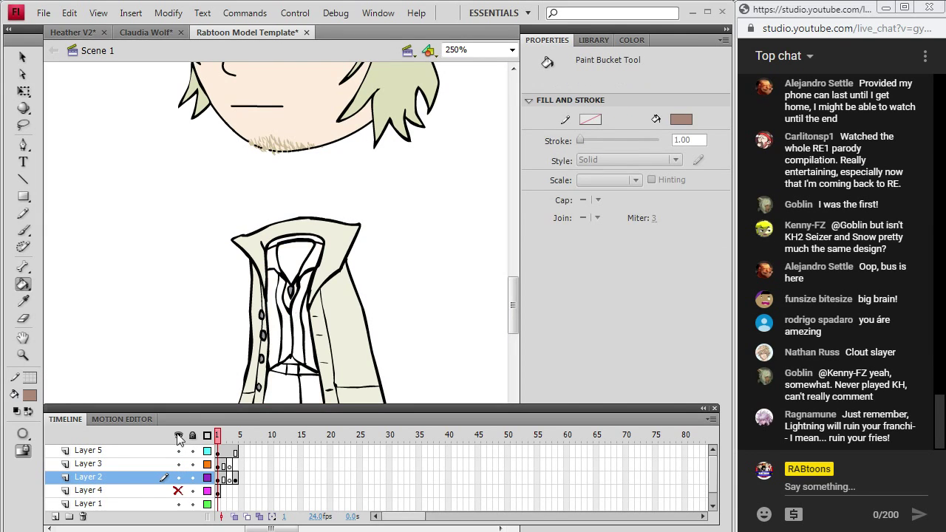
- Hide Layers 2 and 3 as well and fill the vest's left panel with the sampled brown
click(178, 491)
click(179, 491)
click(178, 477)
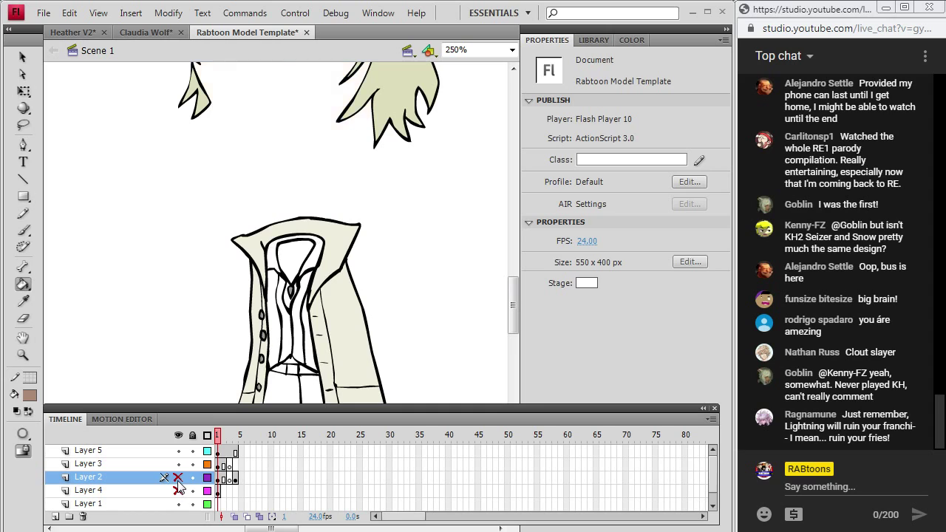
click(179, 479)
click(178, 478)
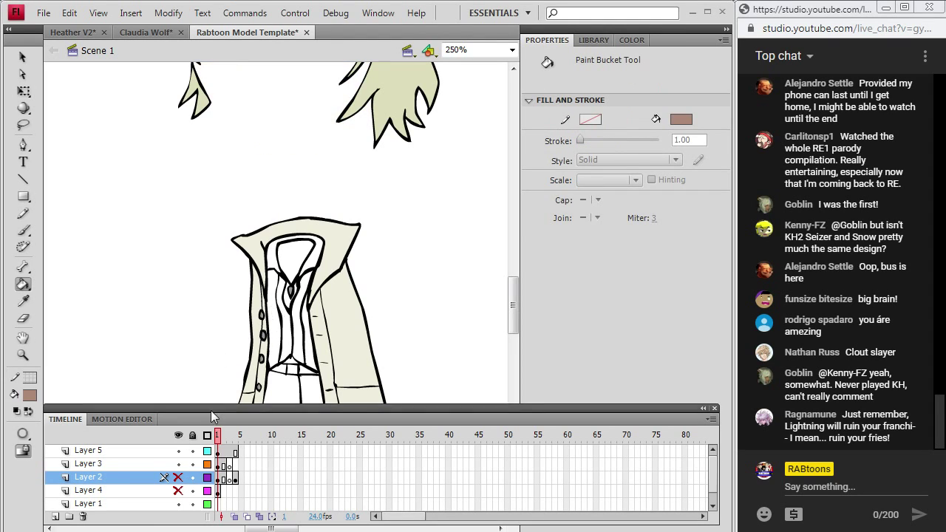
click(179, 464)
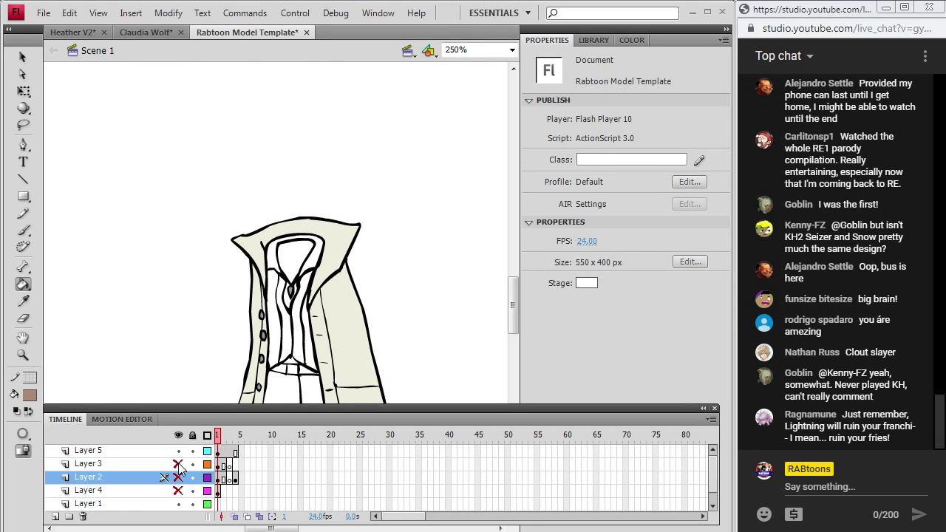
click(178, 451)
click(179, 451)
click(270, 333)
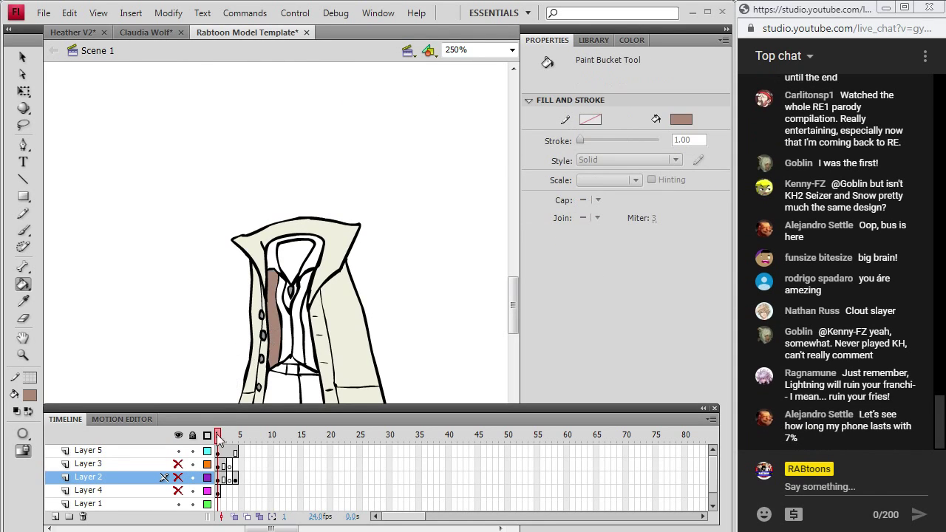
- Try filling the vest's right panel with brown, undo it, and ready a black brush on Layer 5
click(310, 342)
key(ctrl+z)
click(30, 396)
click(39, 235)
key(b)
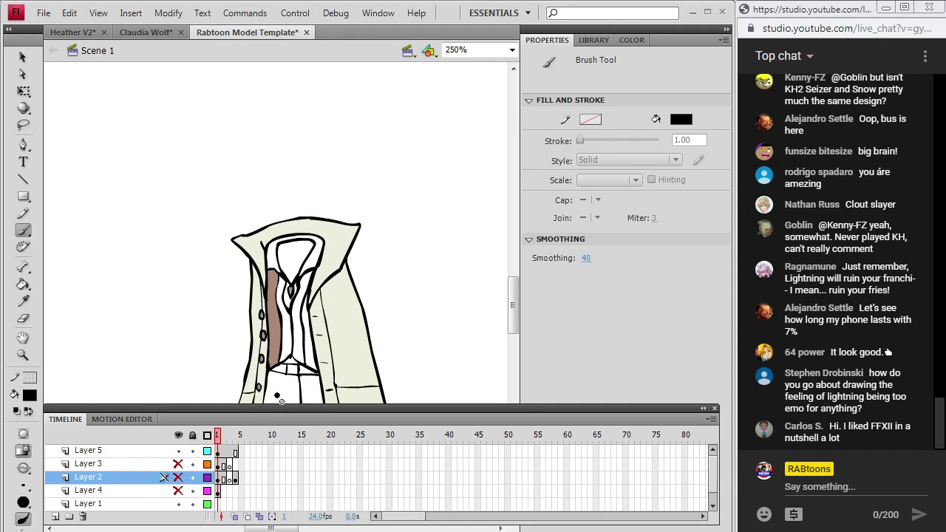
click(217, 452)
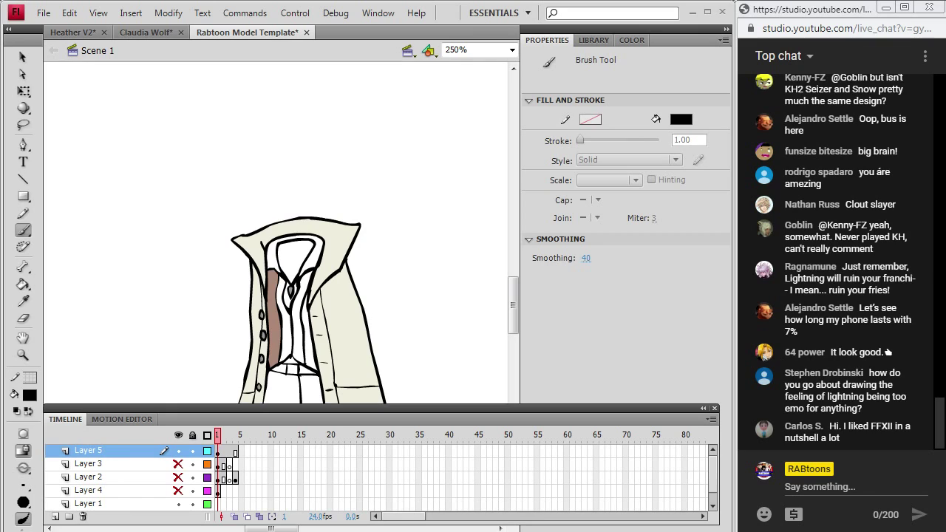
- Sample the brown from the vest's left panel and fill its right panel with it
click(23, 301)
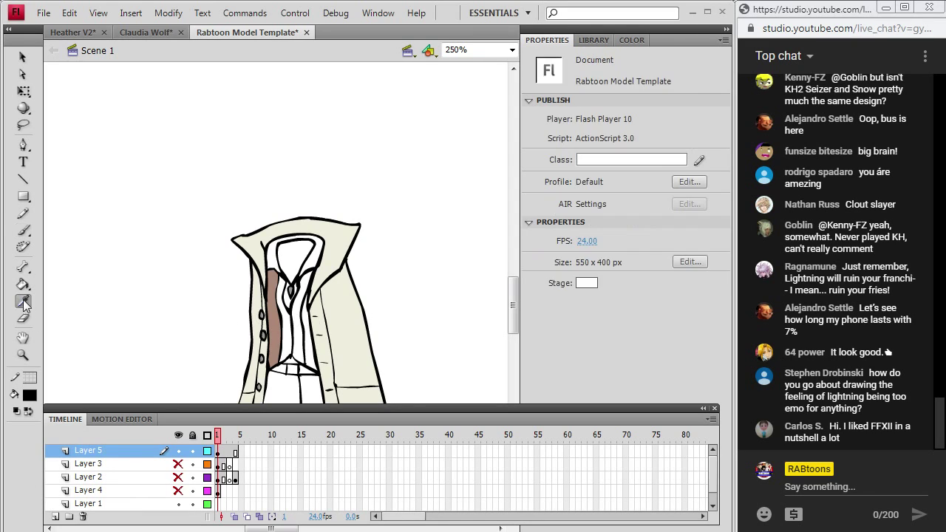
click(277, 334)
click(307, 336)
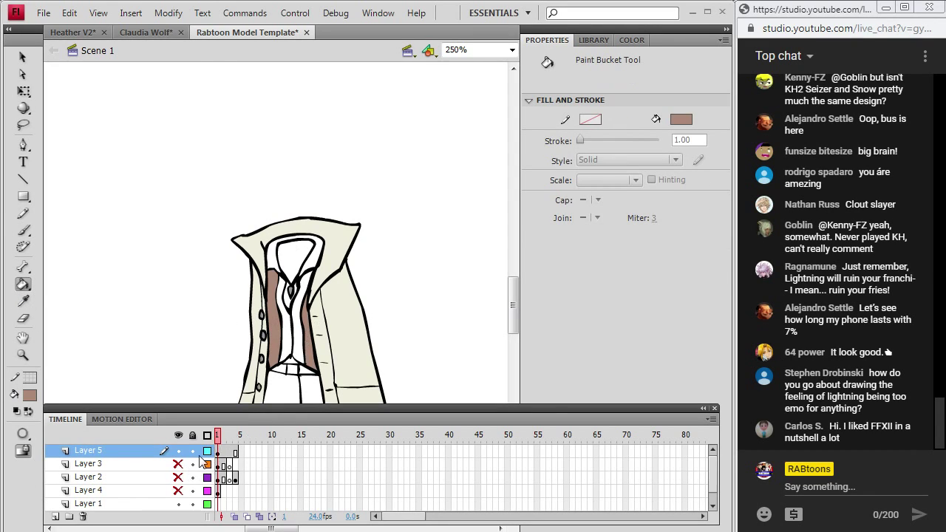
- Show Layers 2, 3 and 4 again, sample blue from the chibi's sash, and fill the drawn sash with it
drag(178, 463, 178, 491)
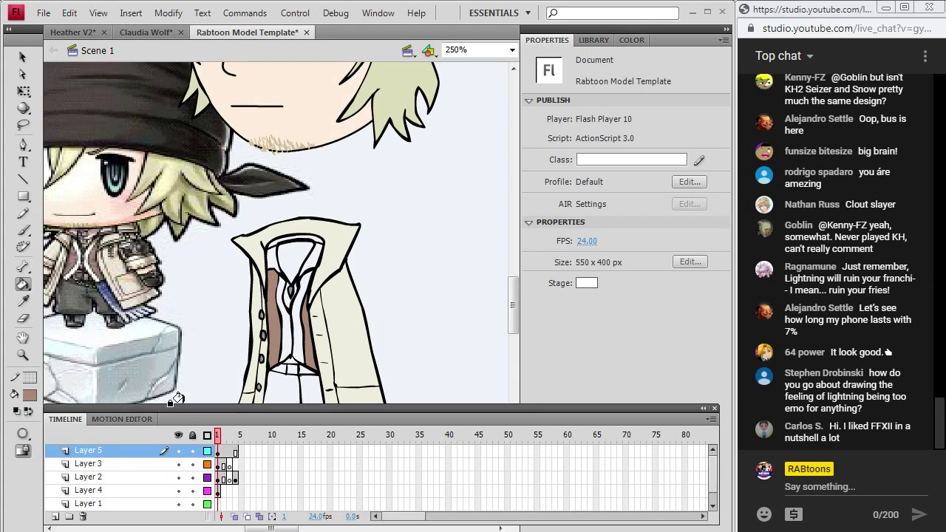
click(23, 301)
click(110, 300)
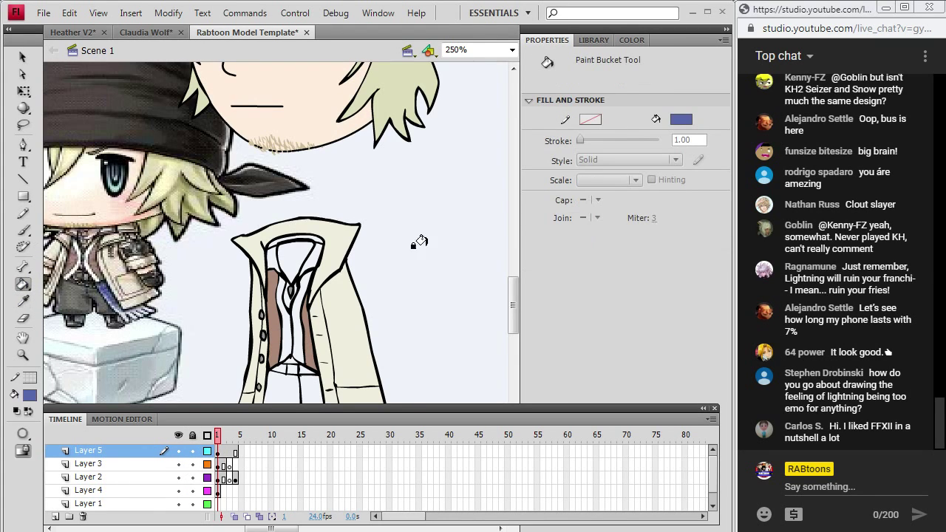
scroll(414, 266, down, 3)
click(301, 331)
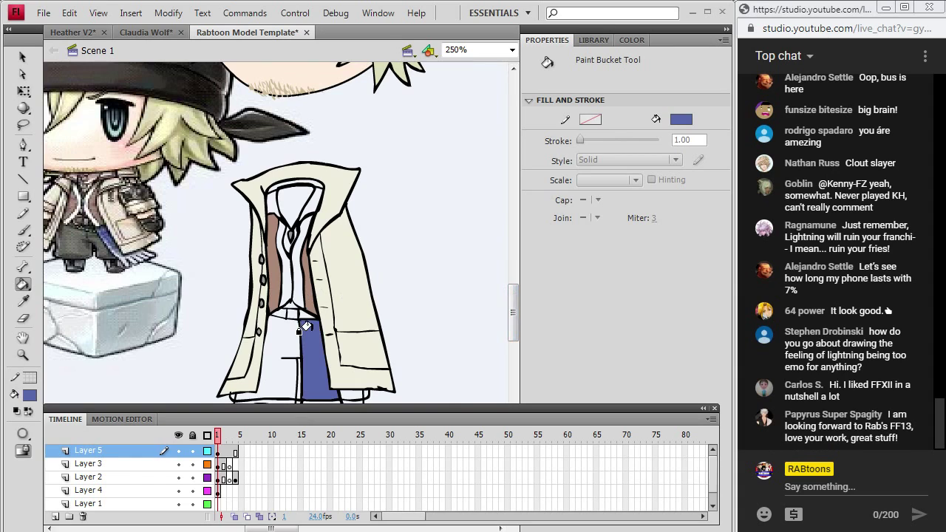
- Sample pale lavender from the chibi's sash fringe and check the sash on the full-size Snow image in the browser
scroll(515, 305, down, 2)
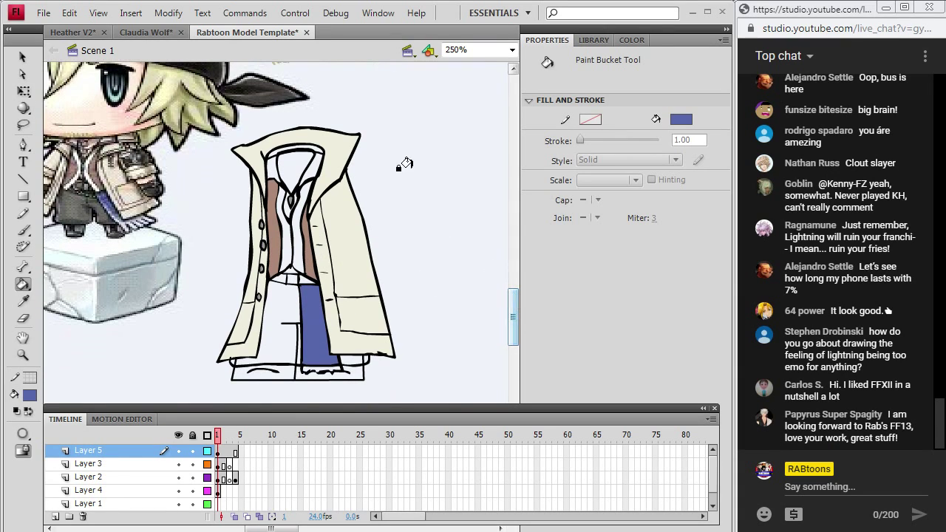
click(23, 301)
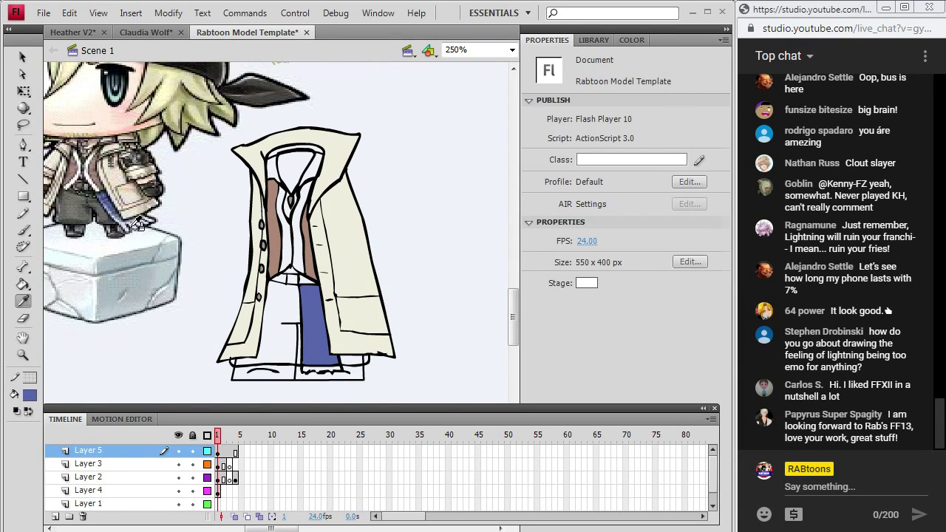
click(137, 225)
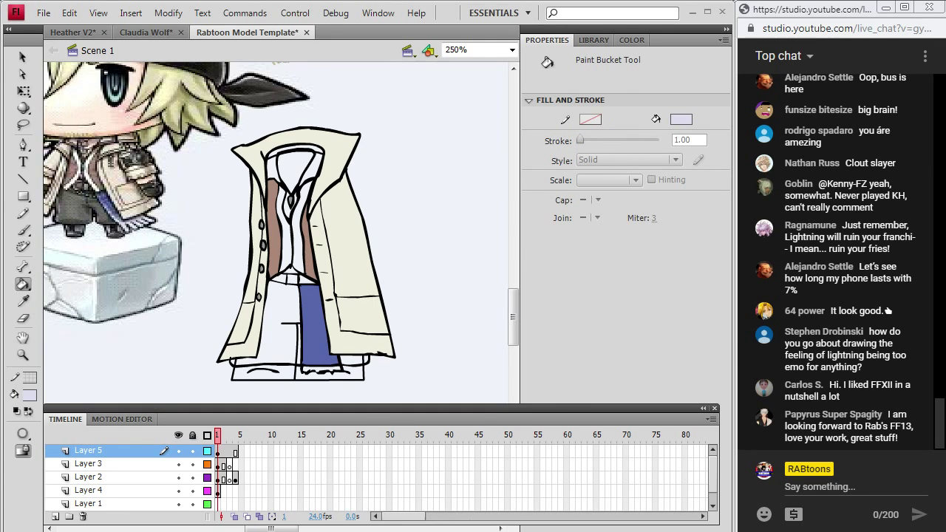
key(alt+Tab)
drag(716, 187, 505, 406)
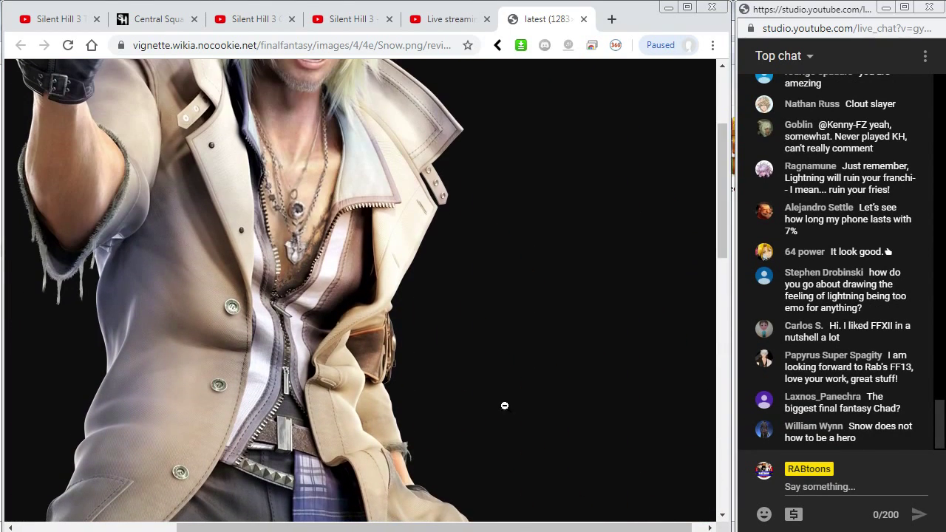
key(alt+Tab)
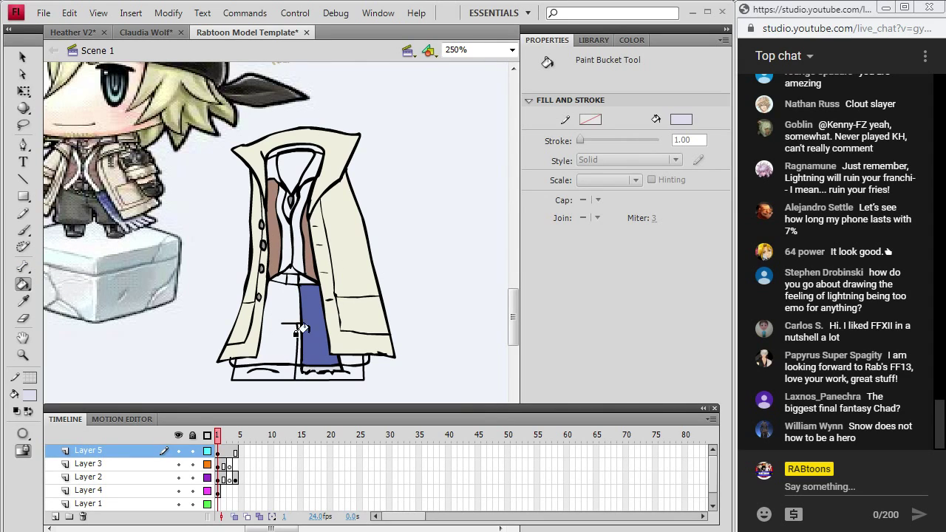
- Divide the blue sash with a jagged pencil line and fill its lower part with the sampled pale lavender
click(22, 214)
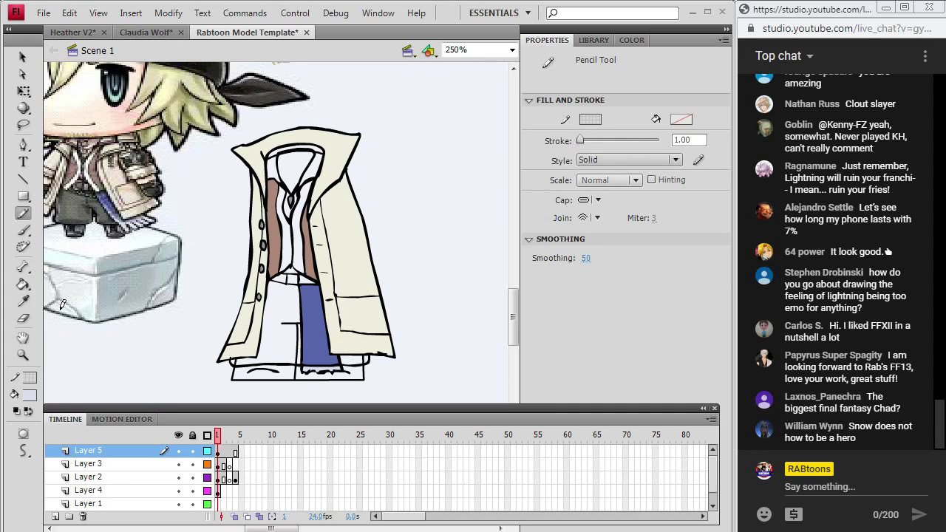
click(22, 285)
click(313, 352)
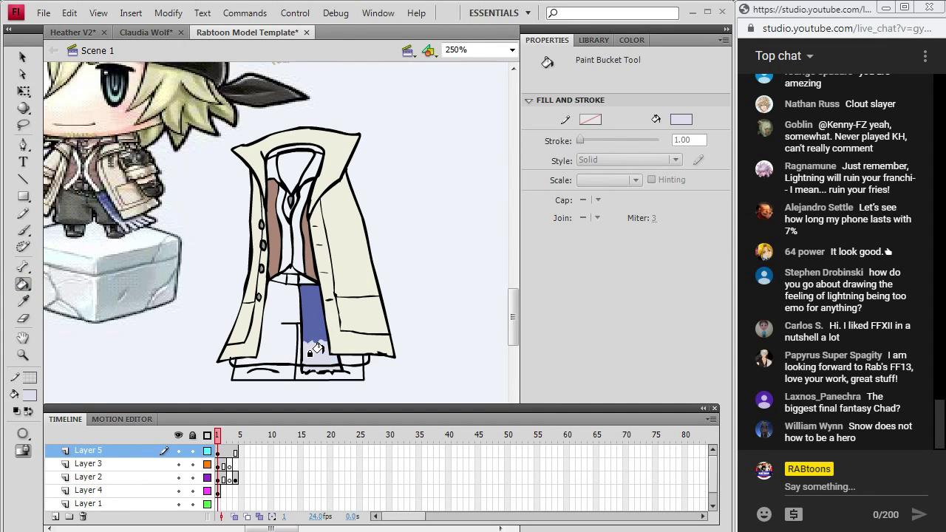
- Sample grey from the chibi's trousers and fill both visible parts of the drawn trousers with it
click(22, 301)
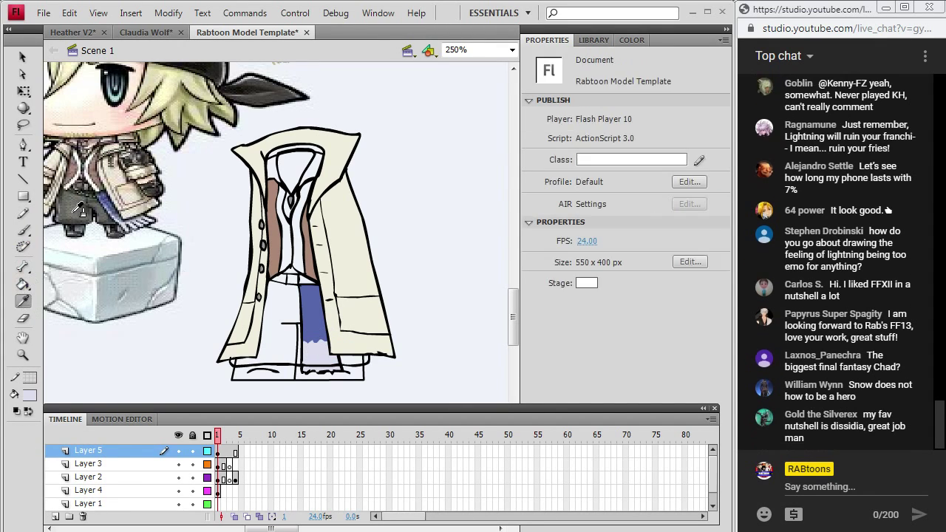
click(74, 213)
click(285, 275)
click(348, 360)
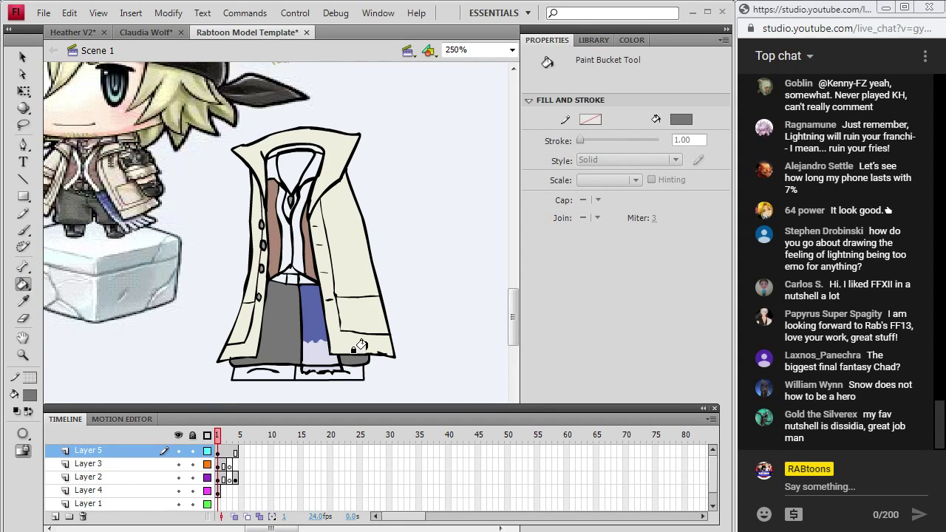
- Examine the boots and lower outfit on the full-size Snow image in the browser
click(23, 301)
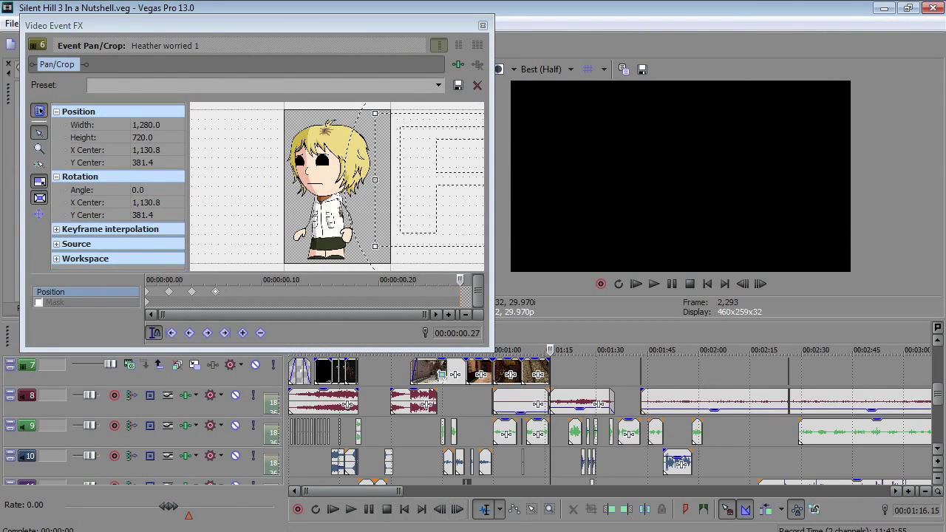
key(alt+Tab)
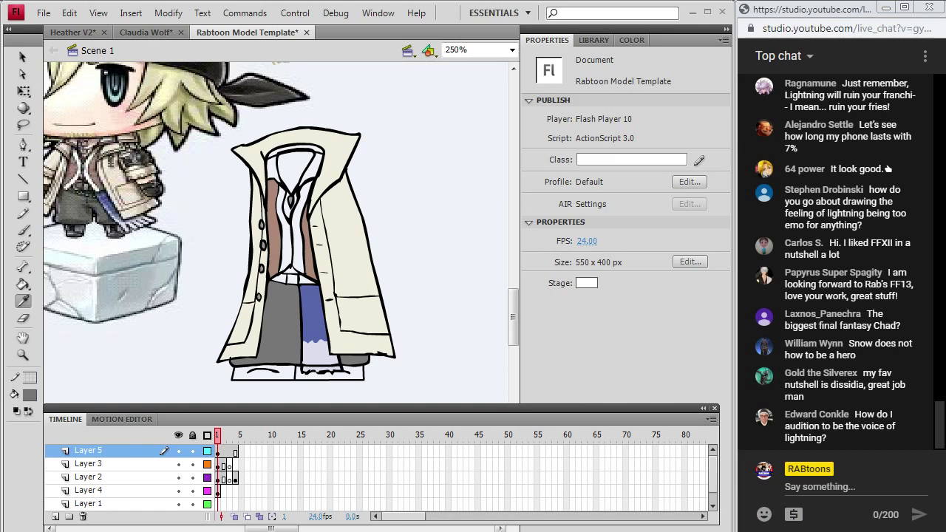
scroll(513, 318, down, 2)
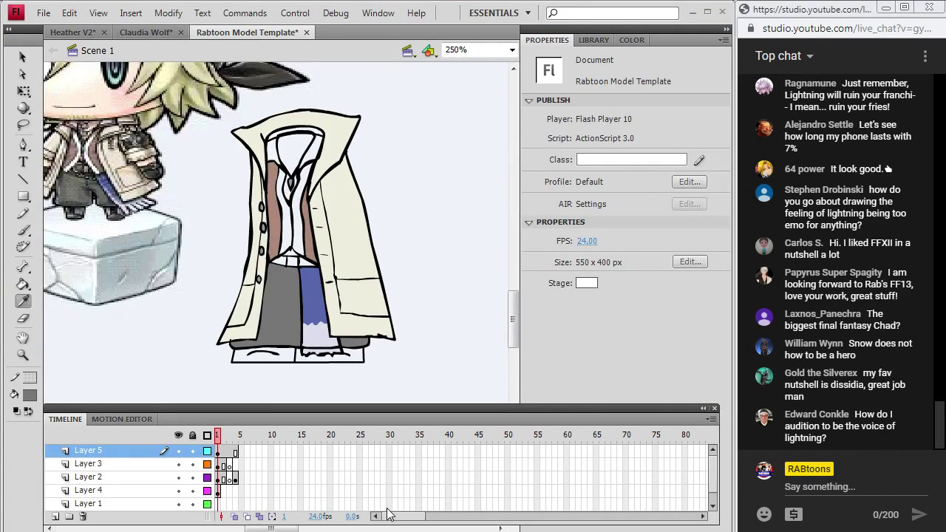
key(alt+Tab)
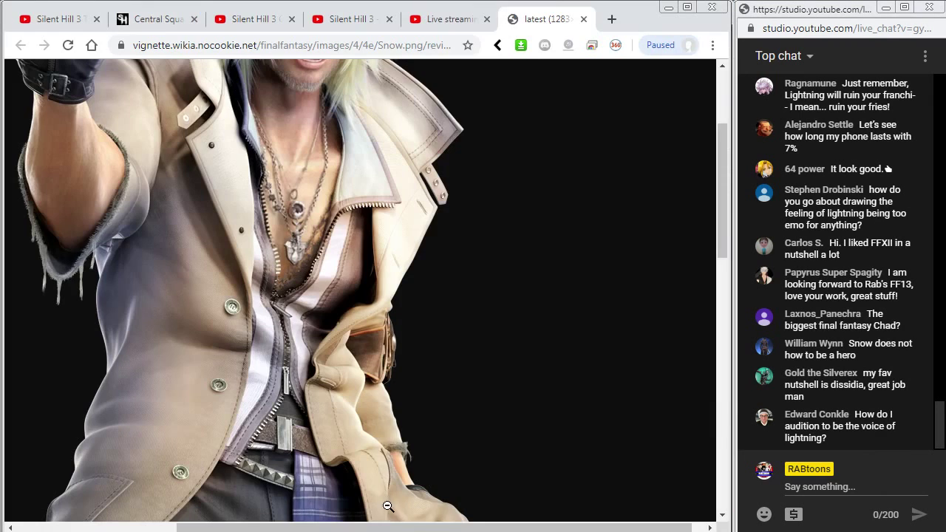
drag(715, 245, 713, 436)
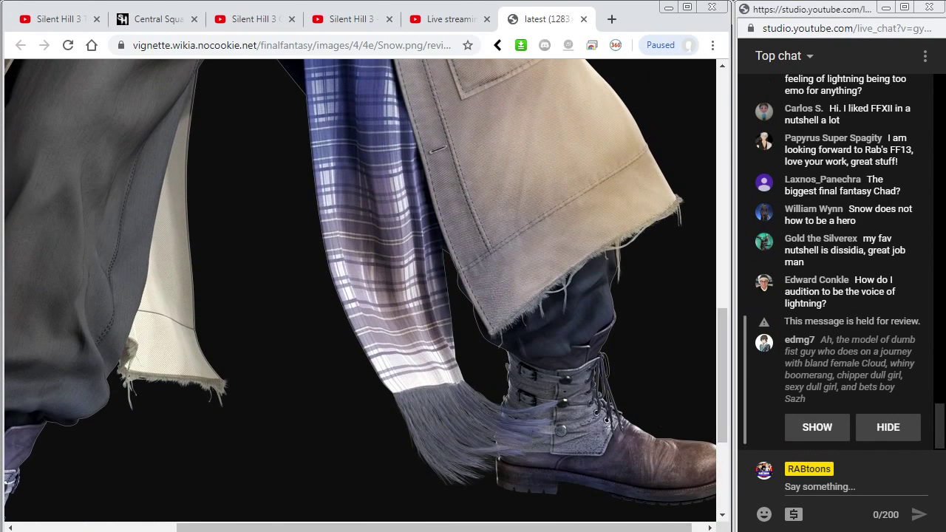
key(alt+Tab)
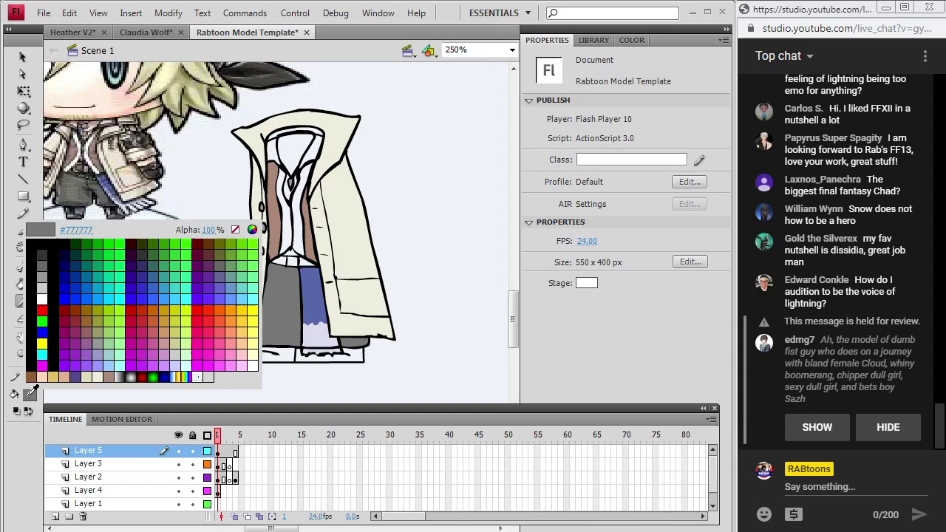
- Choose a dark grey fill from the swatches and fill the drawn shoes with it
click(42, 264)
key(k)
click(276, 350)
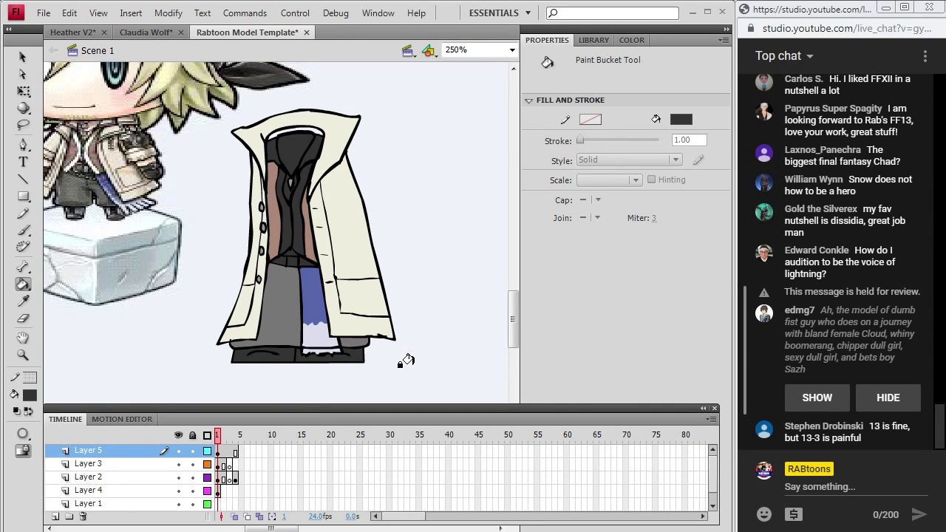
- Set the fill to dark grey, hide Layers 2 and 3, and fill the belt on either side of its buckle
drag(512, 320, 517, 308)
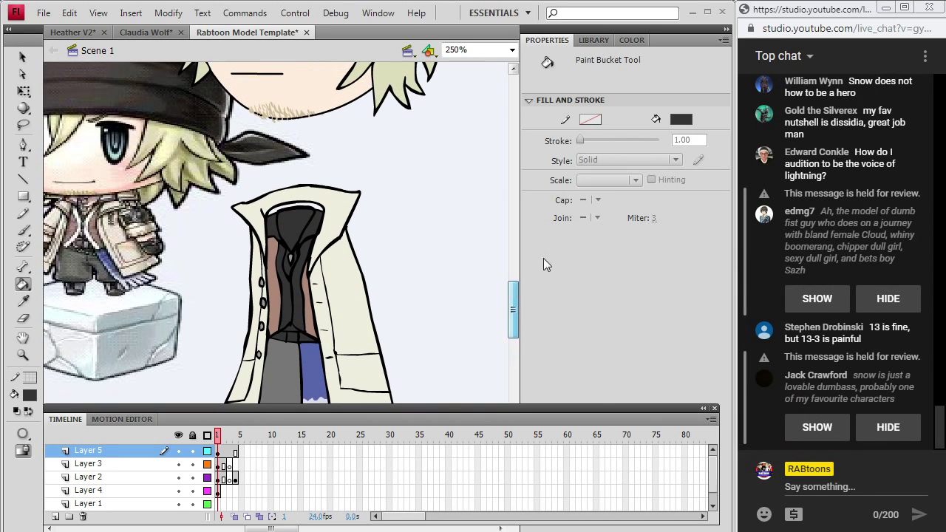
click(26, 302)
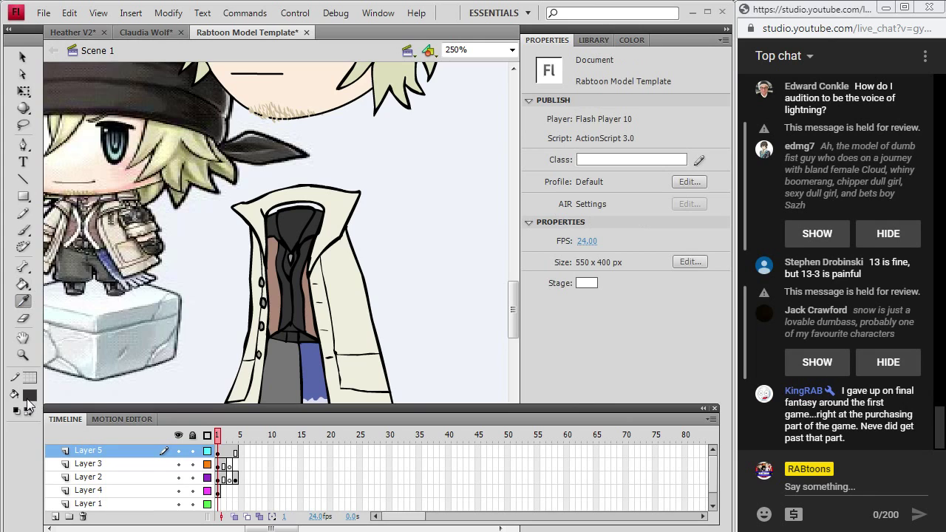
click(29, 397)
click(49, 256)
click(23, 284)
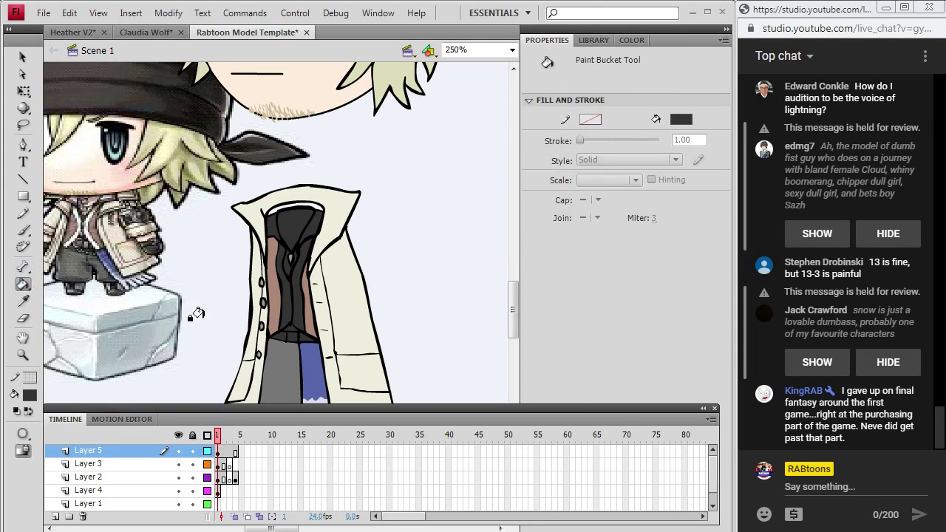
click(179, 451)
click(178, 451)
click(178, 465)
click(178, 465)
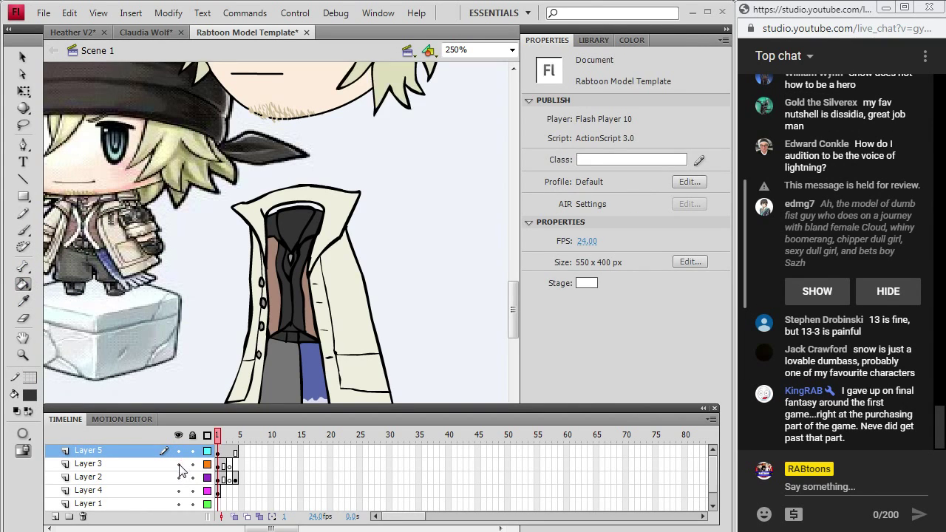
click(179, 464)
click(178, 478)
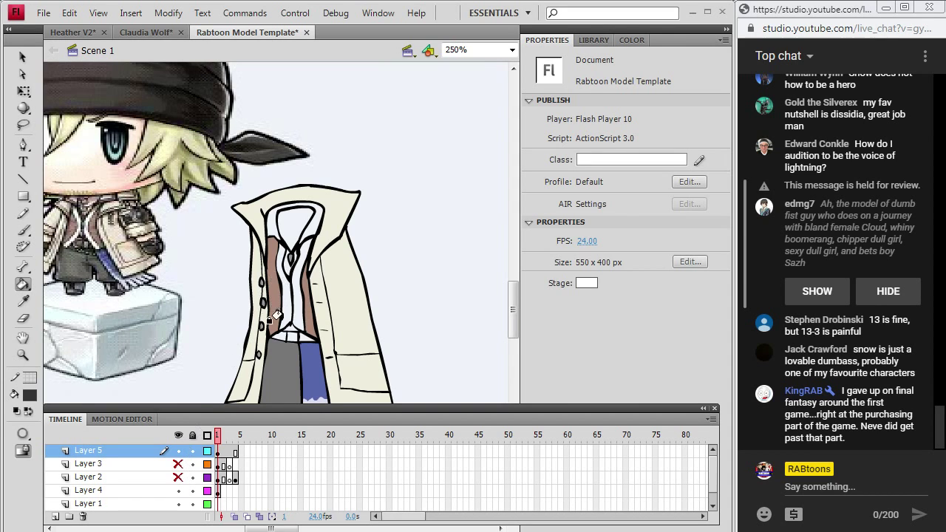
click(296, 337)
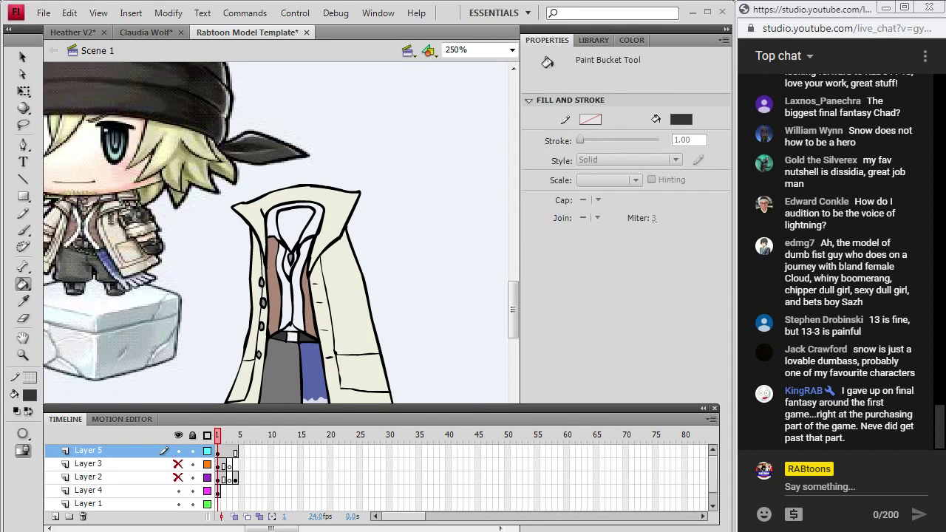
- Check the belt area on the Snow image, then sample the trouser grey and fill the small gap above the belt
key(alt+Tab)
drag(725, 351, 664, 234)
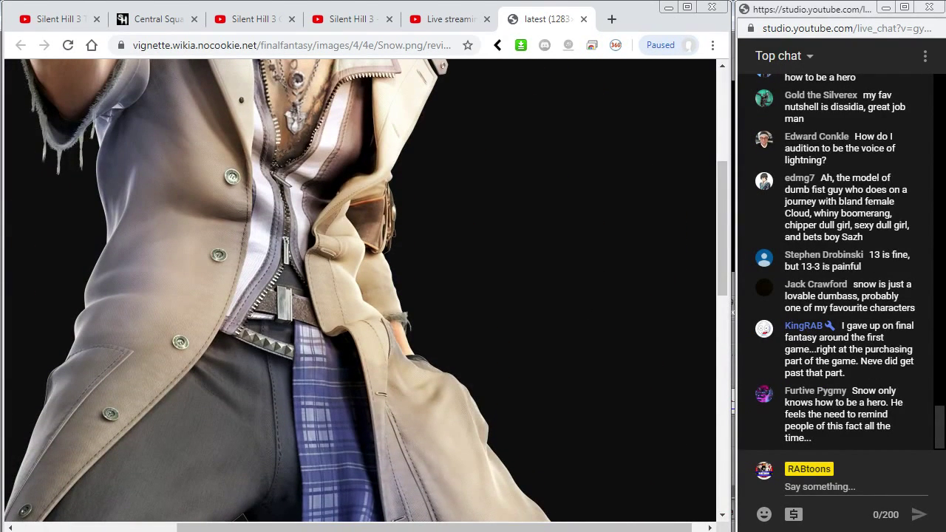
key(alt+Tab)
click(23, 301)
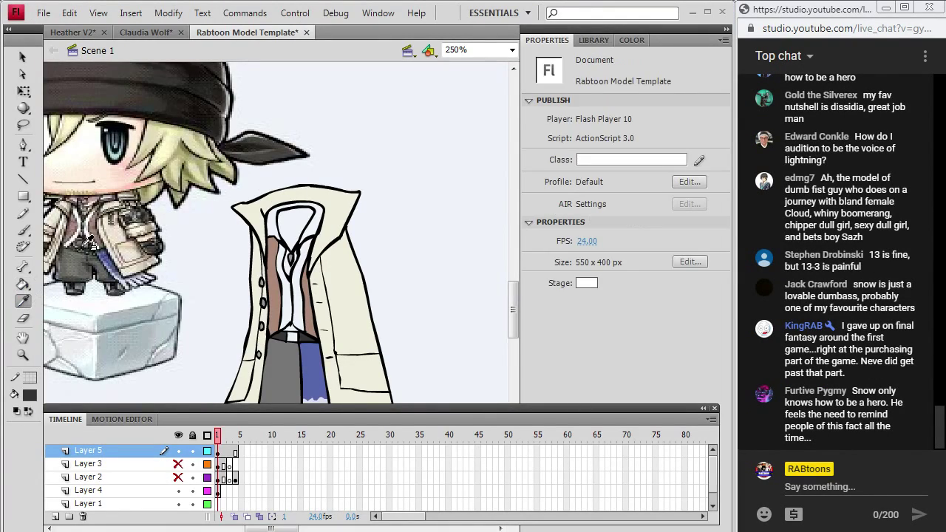
click(281, 360)
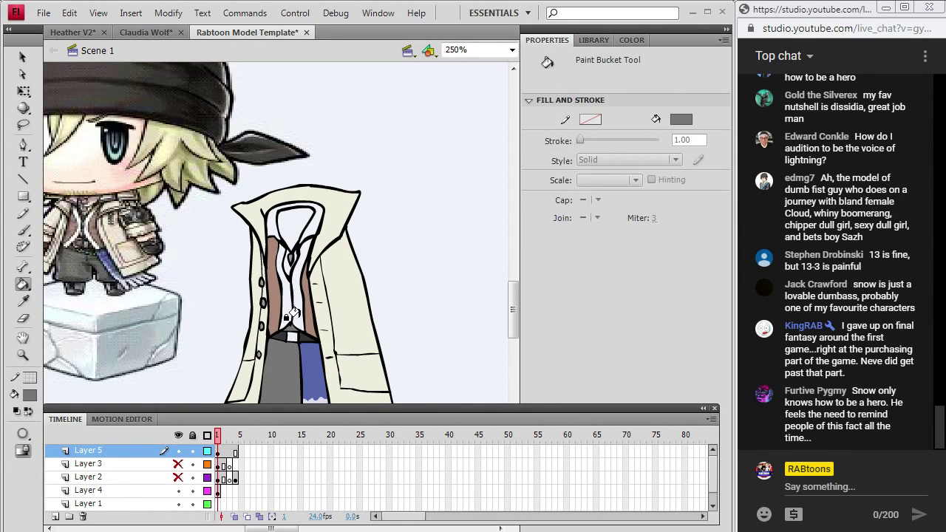
- Sample the shirt's off-white from the chibi reference and fill the drawn shirt's front strips with it
click(23, 302)
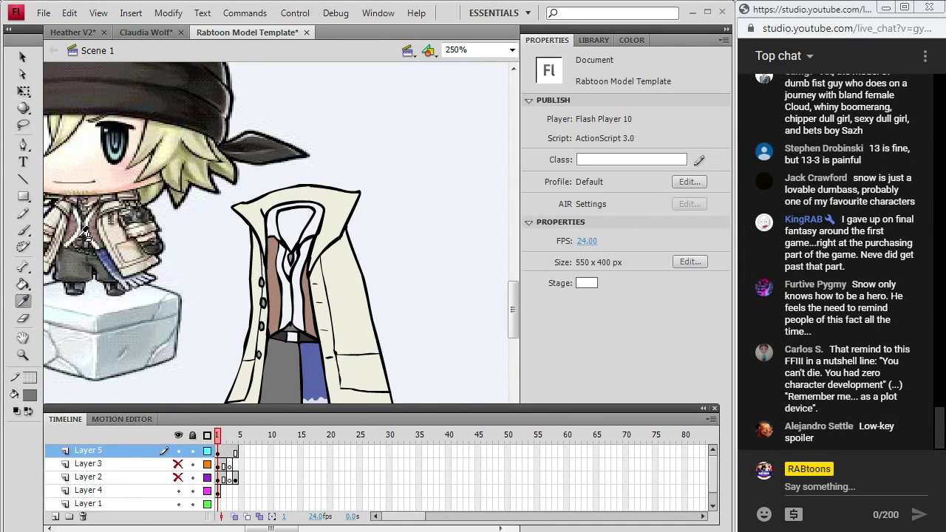
click(83, 236)
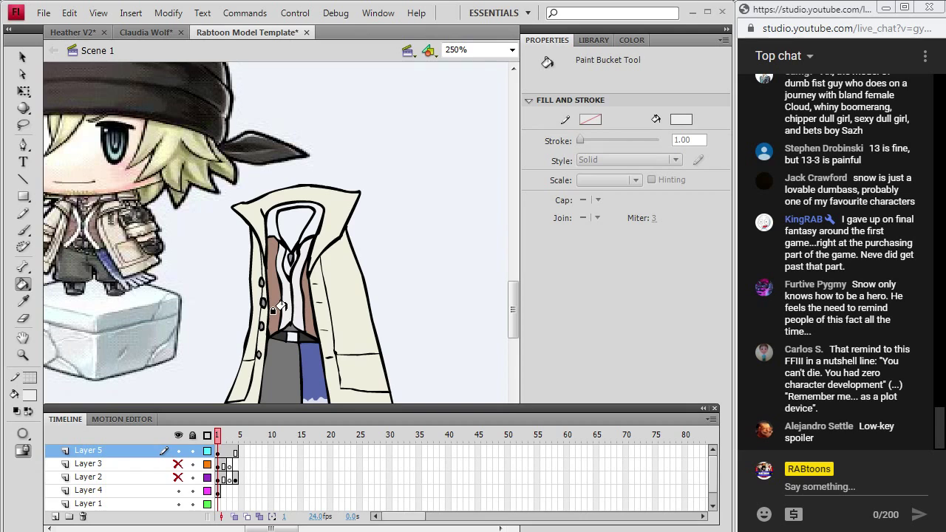
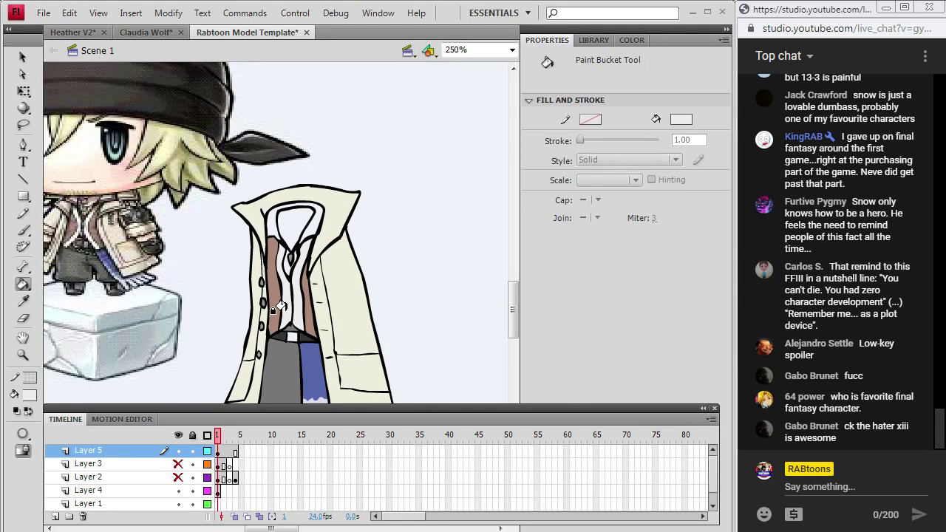
- Show Layers 2 and 3 again, then sample the skin tone from the drawn face and fill the open chest area
key(i)
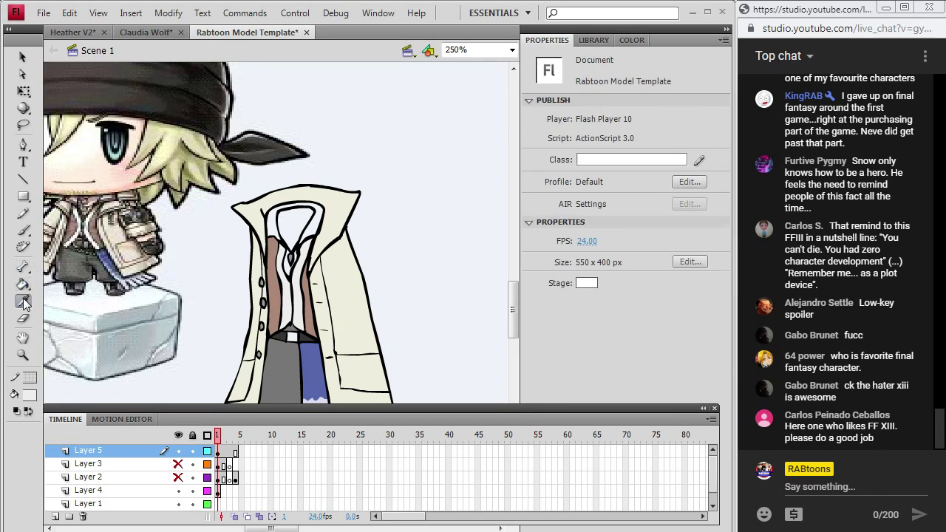
scroll(518, 280, up, 3)
drag(517, 280, 518, 299)
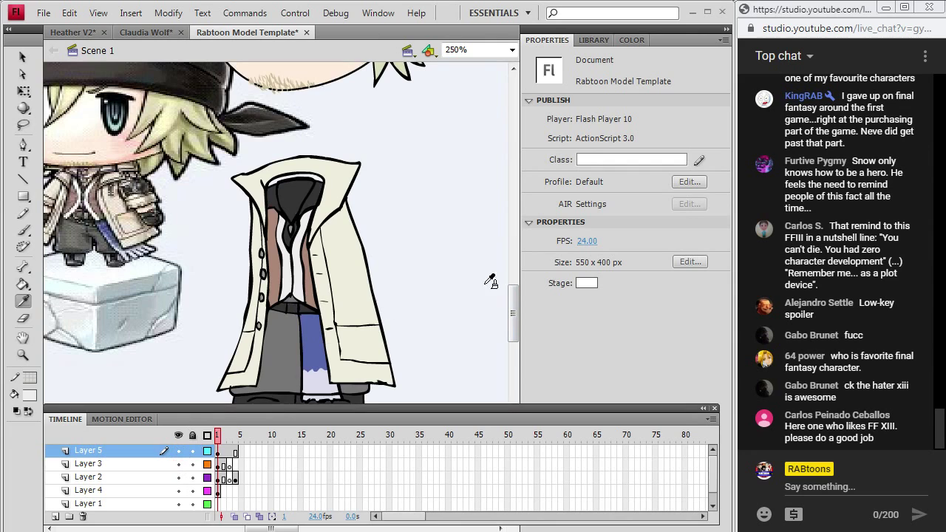
scroll(331, 222, up, 9)
key(k)
drag(516, 270, 515, 297)
click(22, 301)
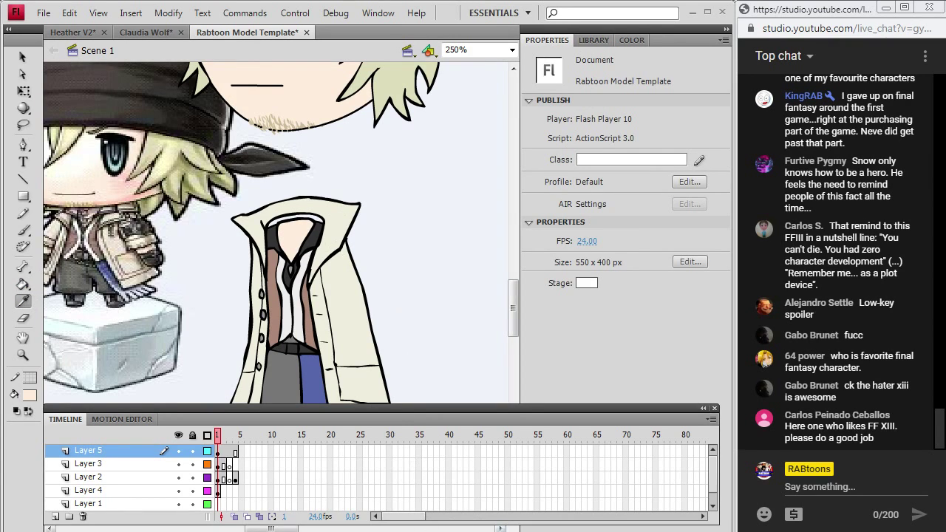
- Fill the shirt collar with light grey #CCCCCC, then sample the chest skin tone and fill the small gap below the neckline
key(alt+Tab)
drag(723, 284, 723, 237)
key(alt+Tab)
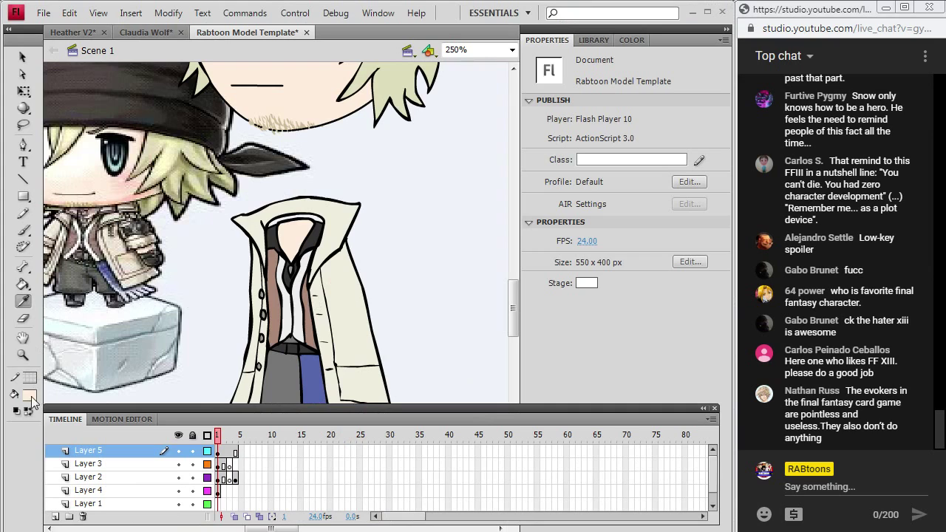
click(34, 390)
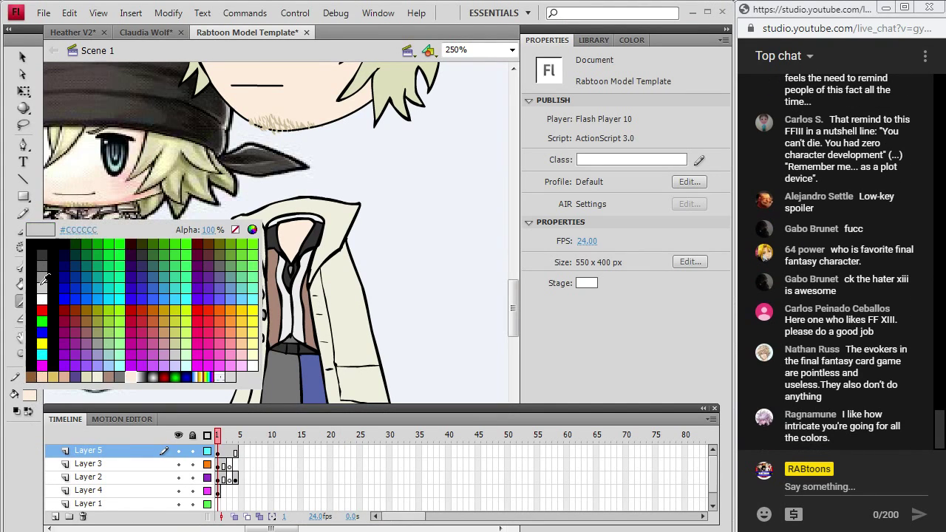
click(43, 276)
click(23, 284)
click(274, 241)
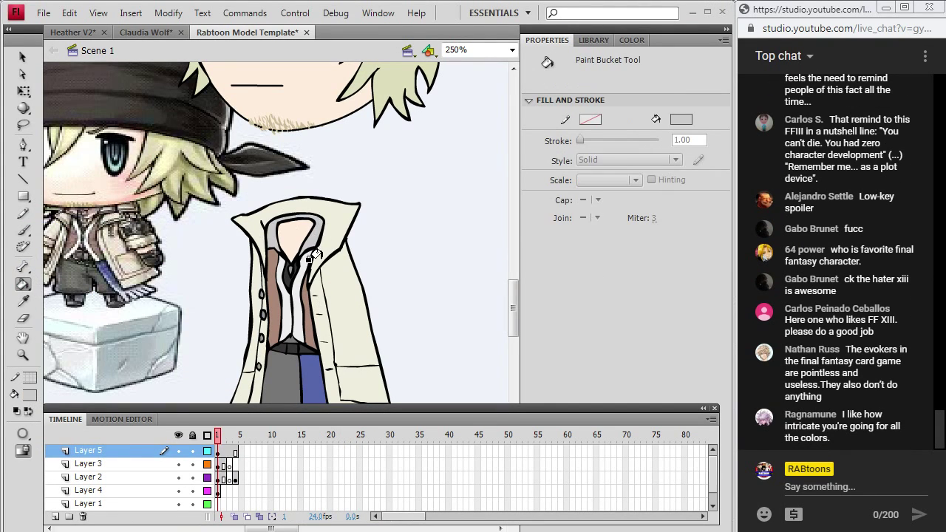
click(23, 302)
click(299, 235)
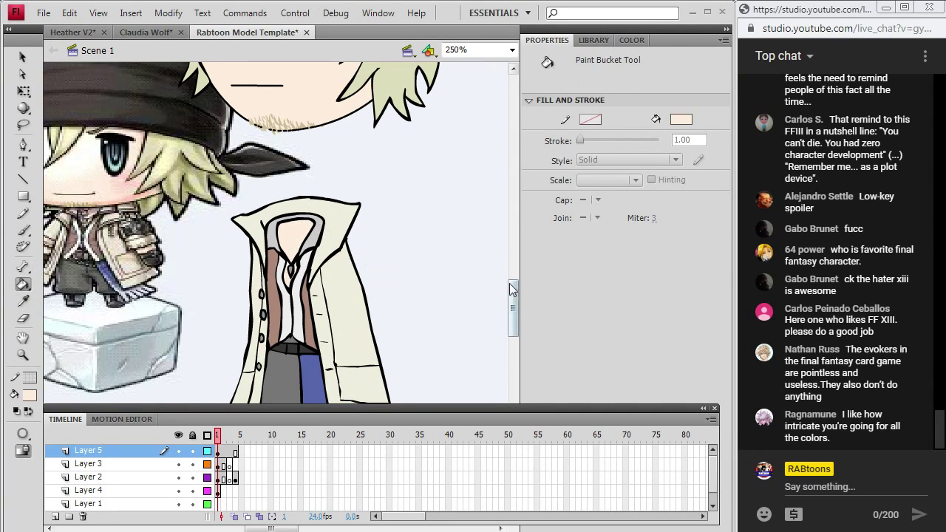
- Delete the chibi Snow reference bitmap from Layer 4
mouse_move(513, 290)
mouse_down()
mouse_move(513, 314)
mouse_move(514, 277)
mouse_up()
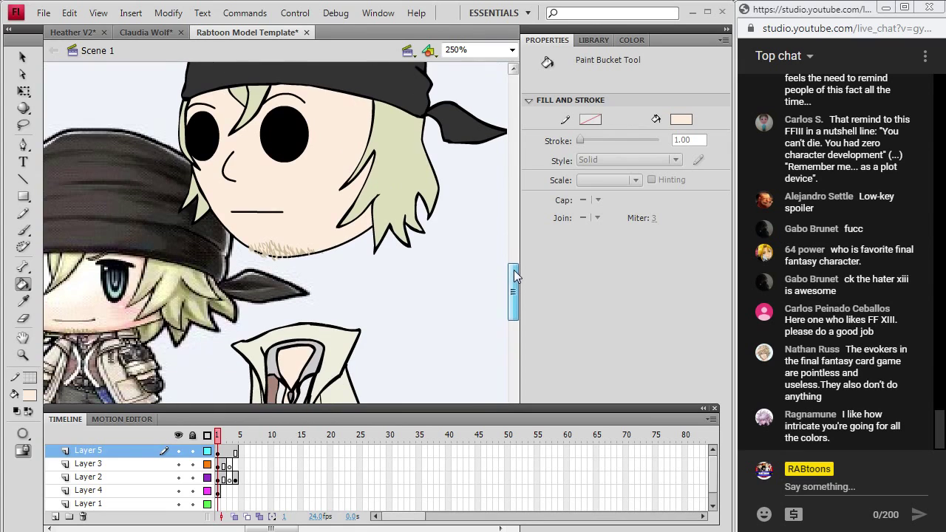
click(23, 57)
click(165, 272)
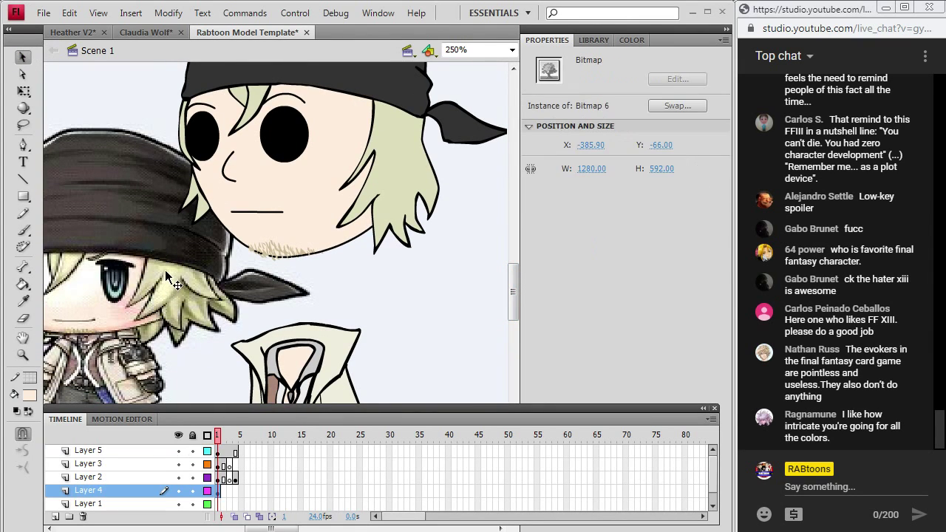
key(Delete)
- With the Pencil tool, draw a shading boundary on Layer 5 running down the outfit from the coat collar to the shoes
key(y)
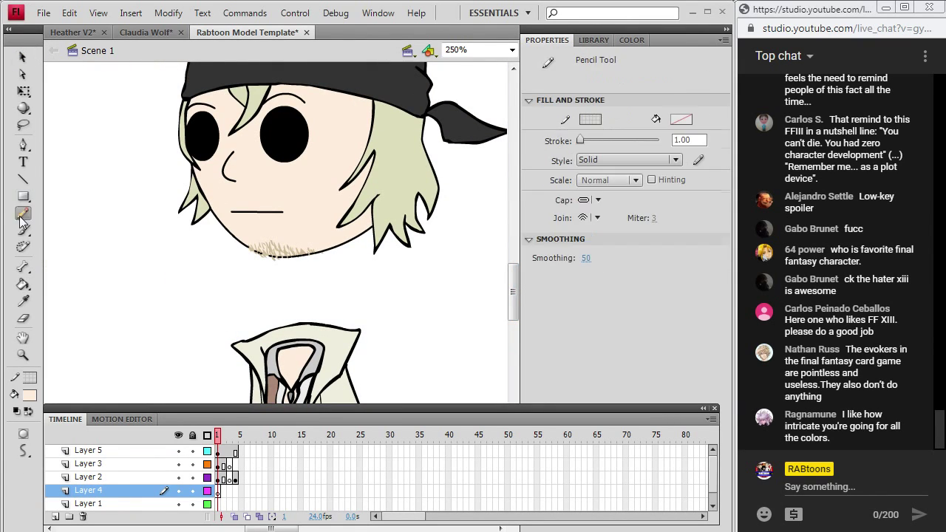
drag(223, 452, 228, 477)
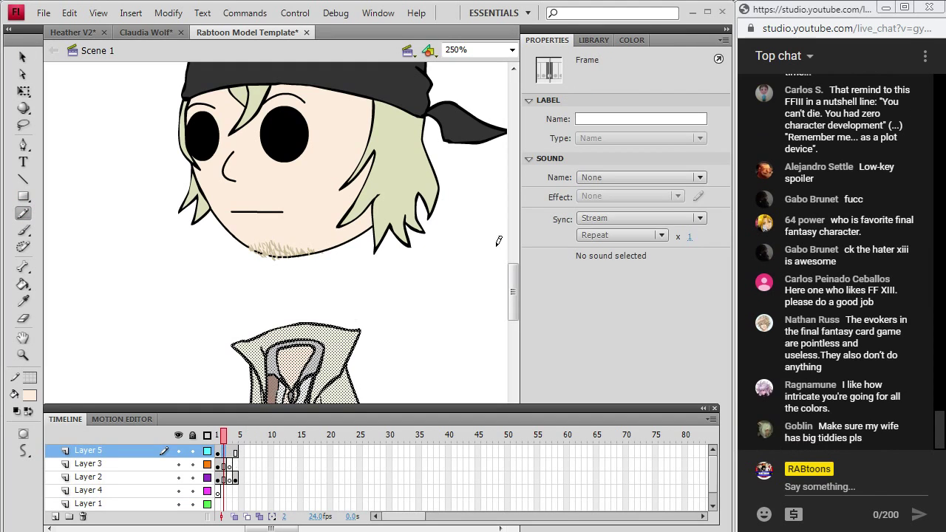
scroll(499, 241, down, 5)
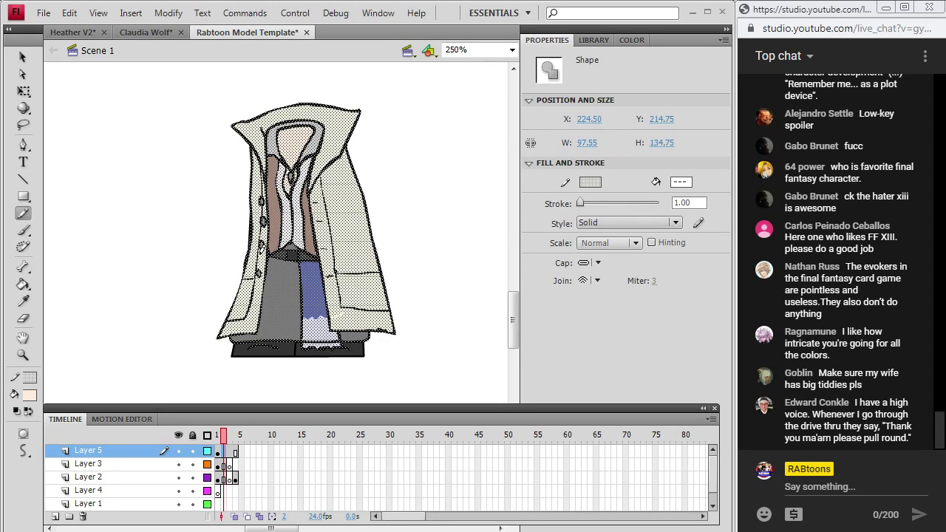
drag(276, 252, 276, 271)
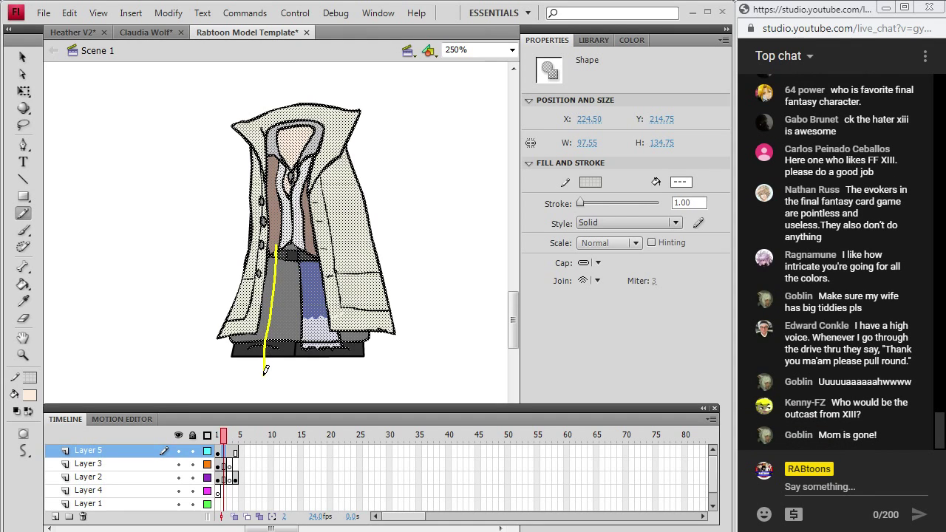
drag(266, 369, 266, 371)
key(ctrl+z)
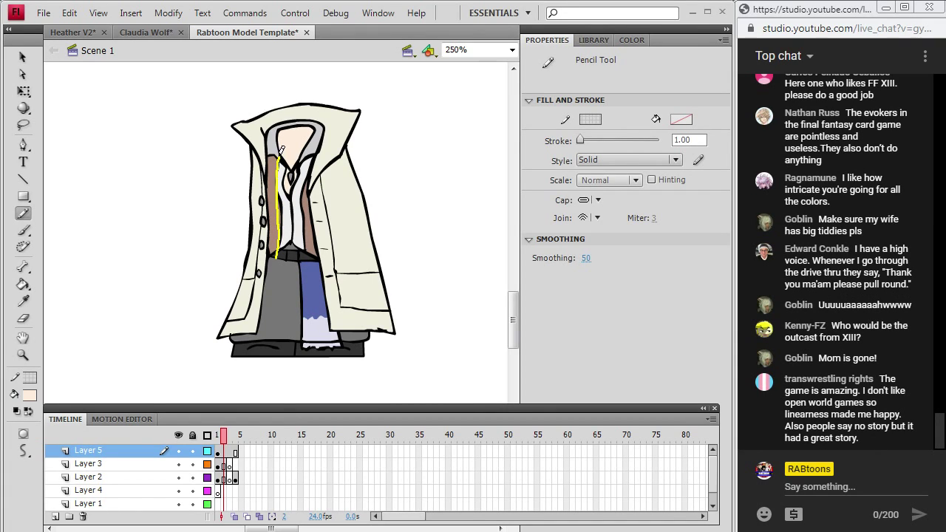
drag(284, 87, 283, 85)
key(ctrl+z)
- Sample the trouser grey, darken it in the colour picker, and fill the shaded strip of the trousers beside the coat edge
click(23, 301)
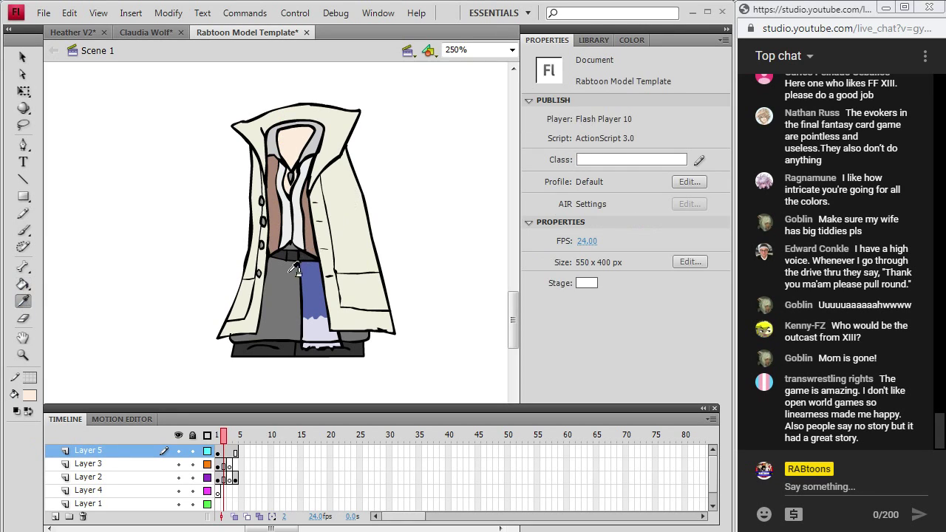
click(284, 309)
click(30, 396)
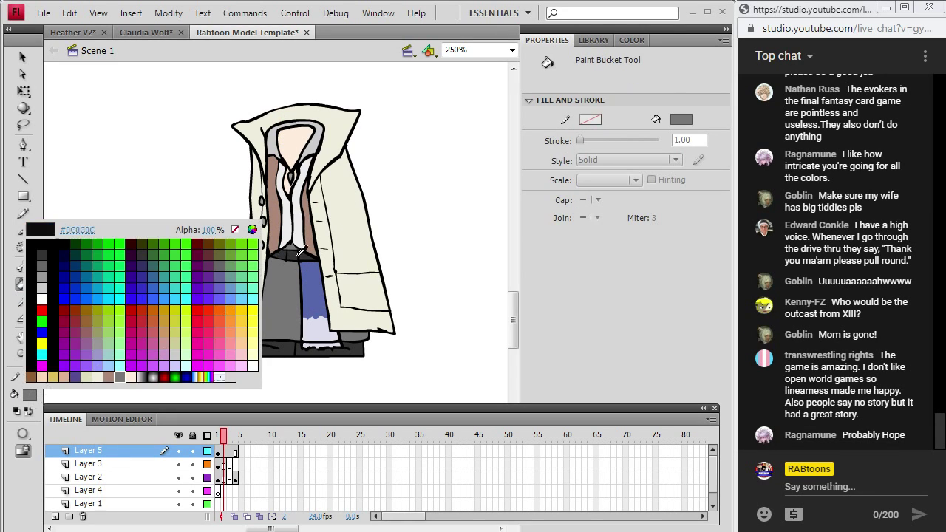
click(252, 230)
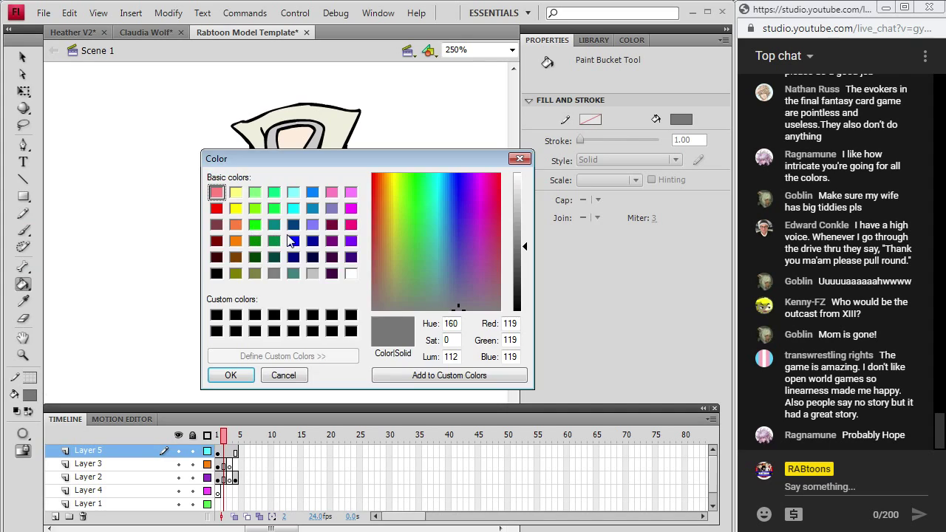
click(527, 266)
click(247, 374)
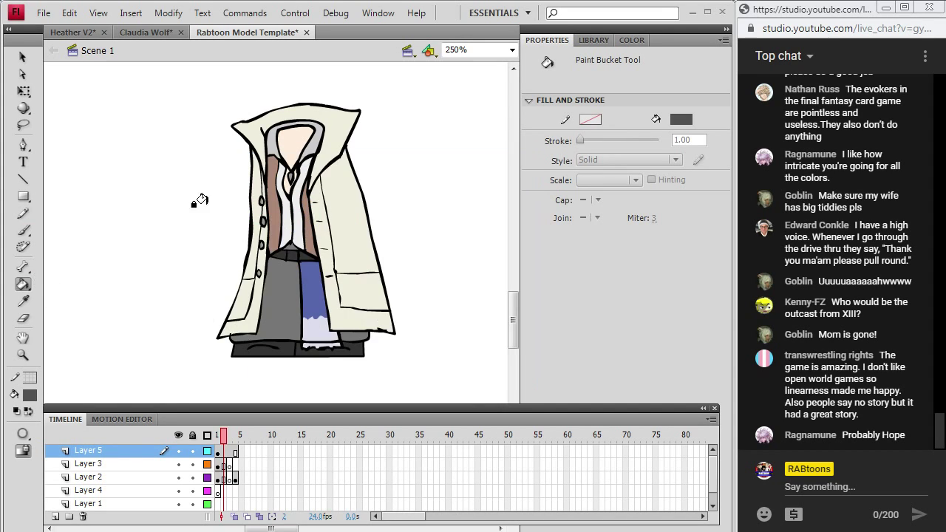
click(264, 307)
- Set the fill to black and brush a short horizontal seam and a vertical leg line onto the trousers
click(32, 402)
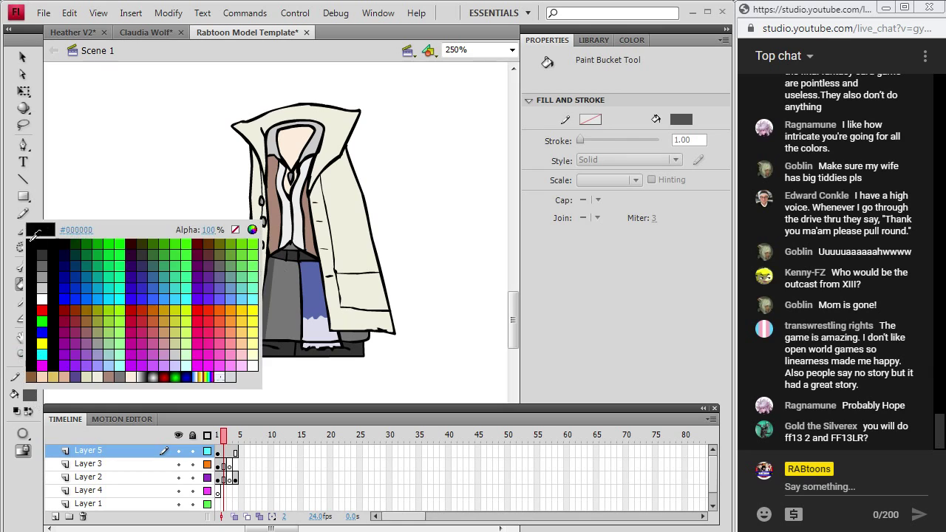
click(40, 330)
click(23, 230)
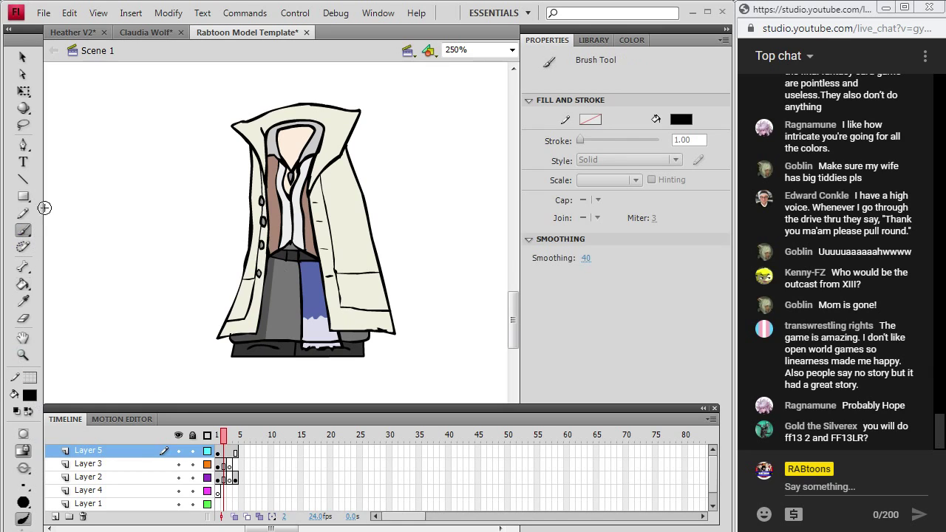
click(224, 451)
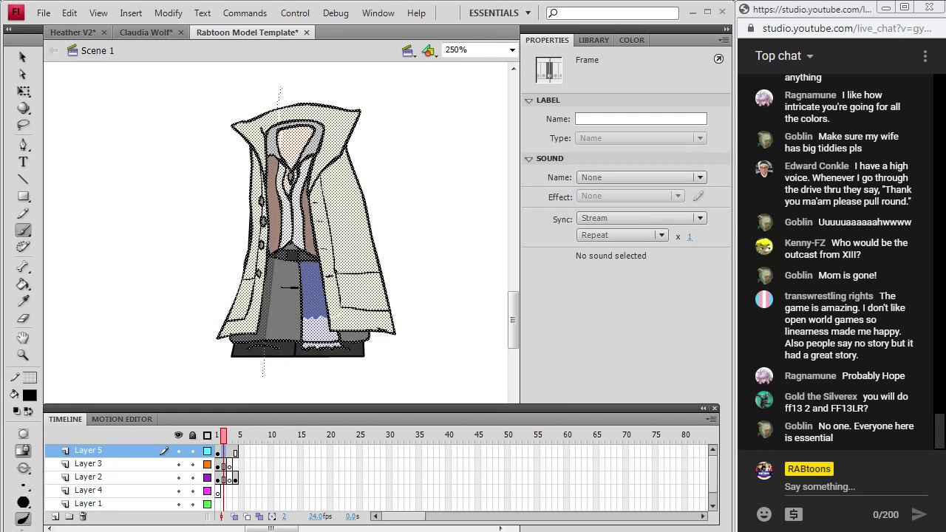
click(295, 289)
drag(294, 290, 294, 308)
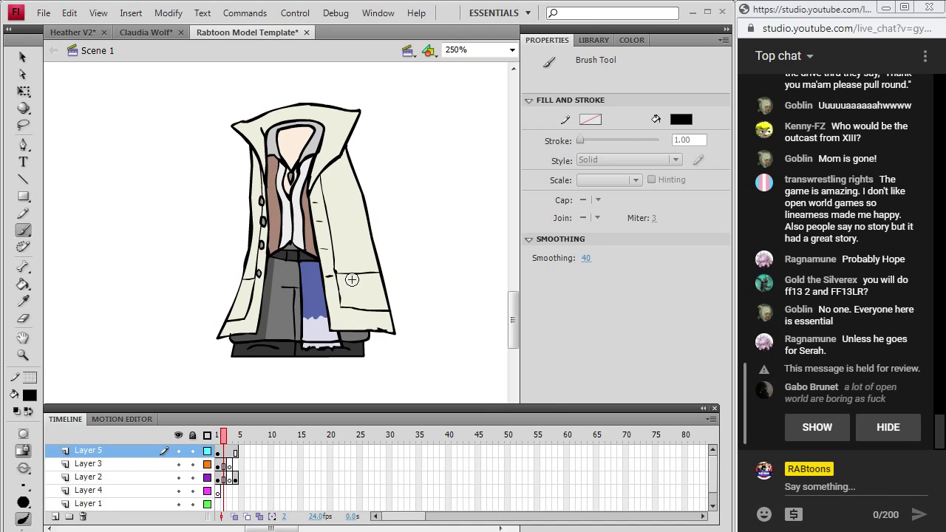
- Sample the coat's cream colour and examine the coat and its collar straps on the full-size Snow image in the browser
drag(516, 321, 516, 321)
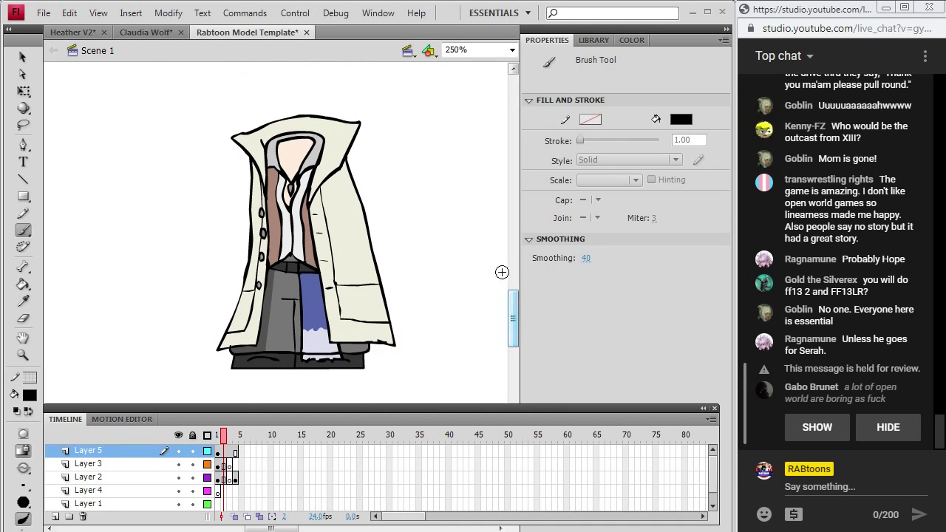
click(23, 301)
click(351, 254)
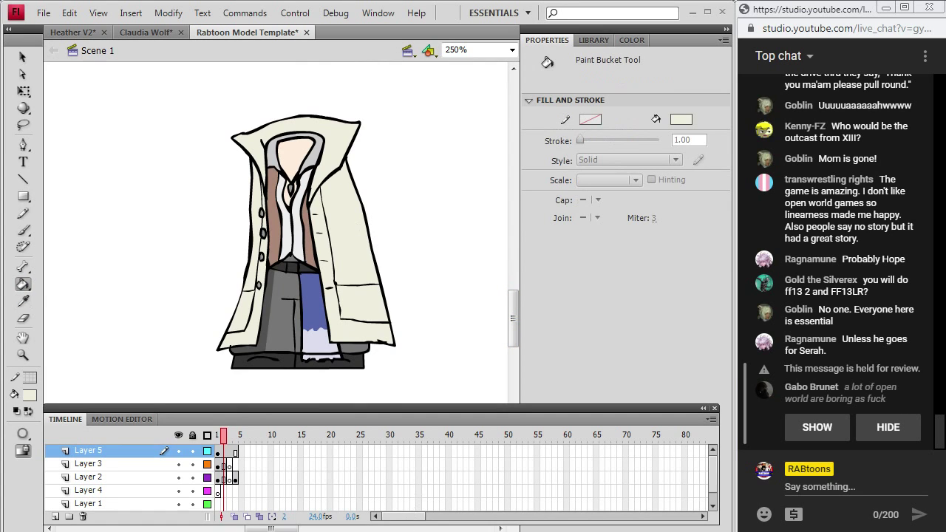
key(alt+Tab)
key(alt+Tab)
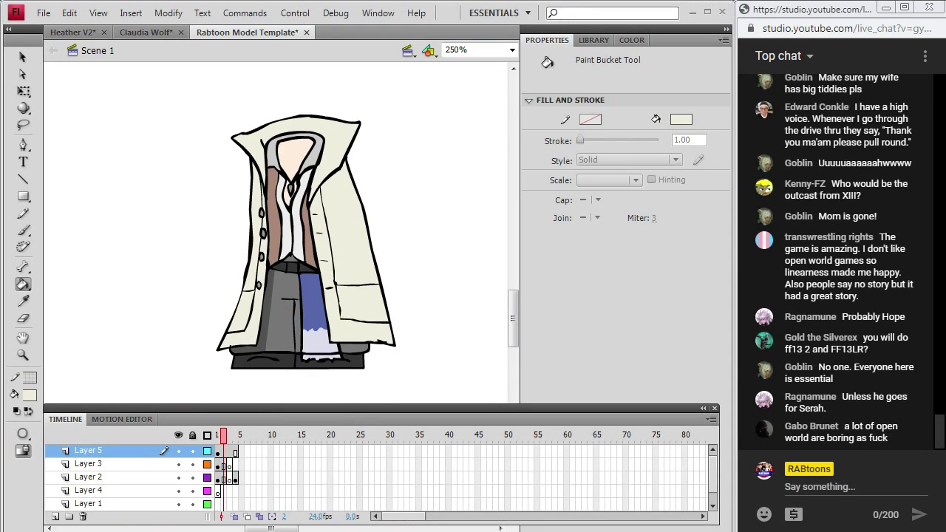
key(alt+Tab)
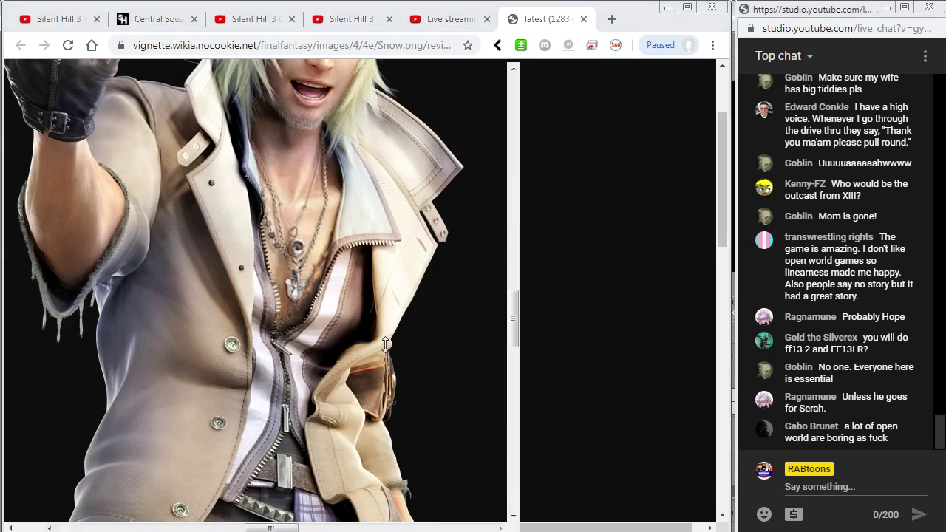
key(alt+Tab)
- Set the fill to black, recheck the Snow image, and brush a small hanging strap under each side of the coat collar
click(30, 396)
click(35, 241)
click(23, 232)
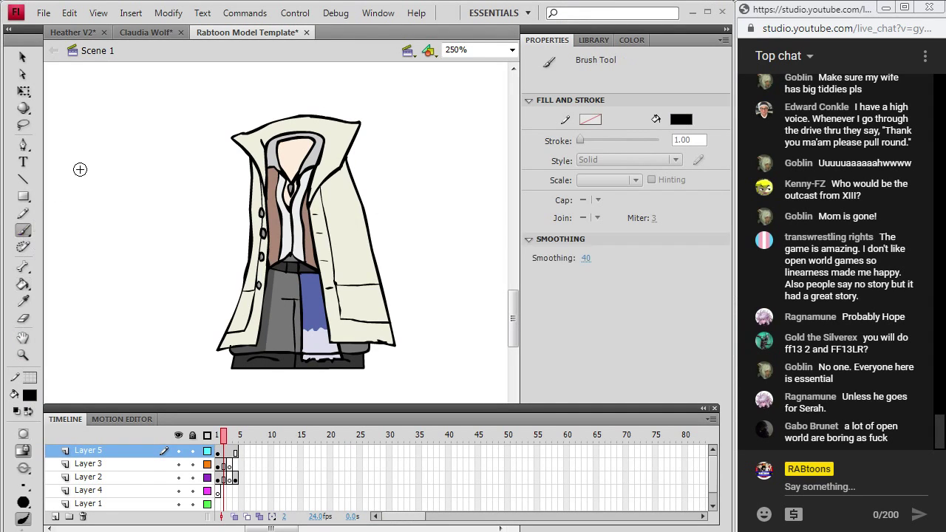
key(alt+Tab)
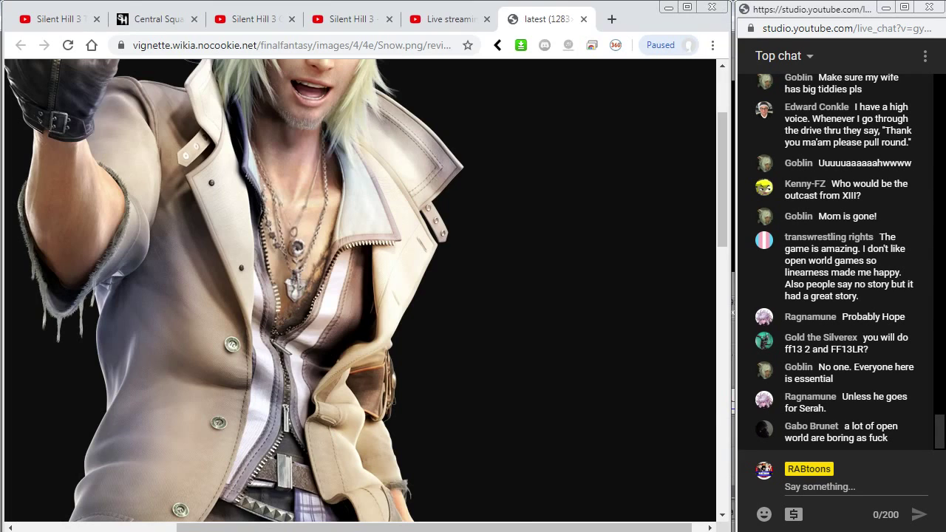
key(alt+Tab)
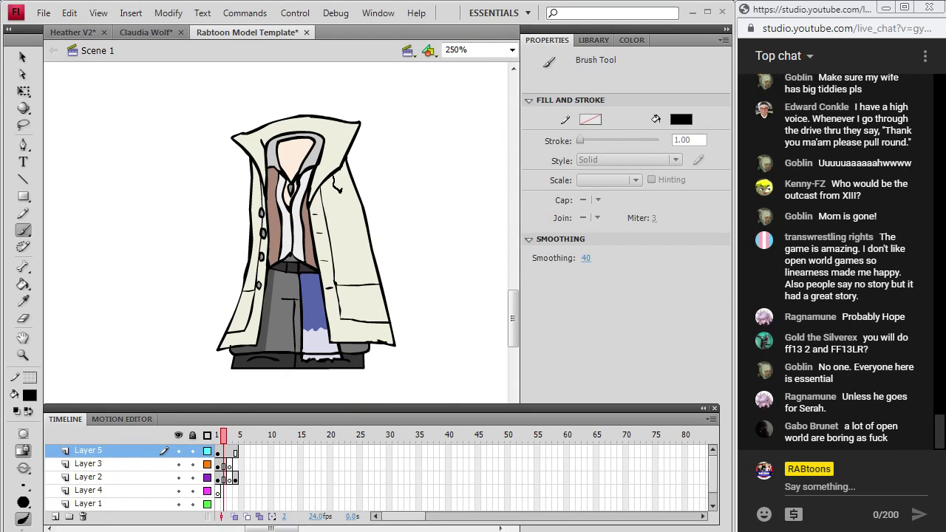
drag(339, 180, 340, 190)
drag(238, 170, 254, 139)
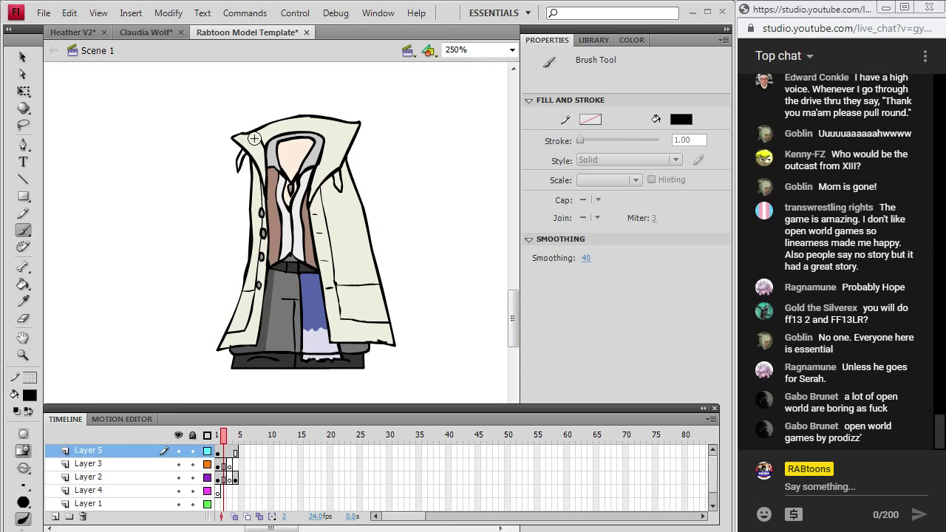
- Sample the coat's cream colour and fill the collar straps with it
key(i)
click(329, 145)
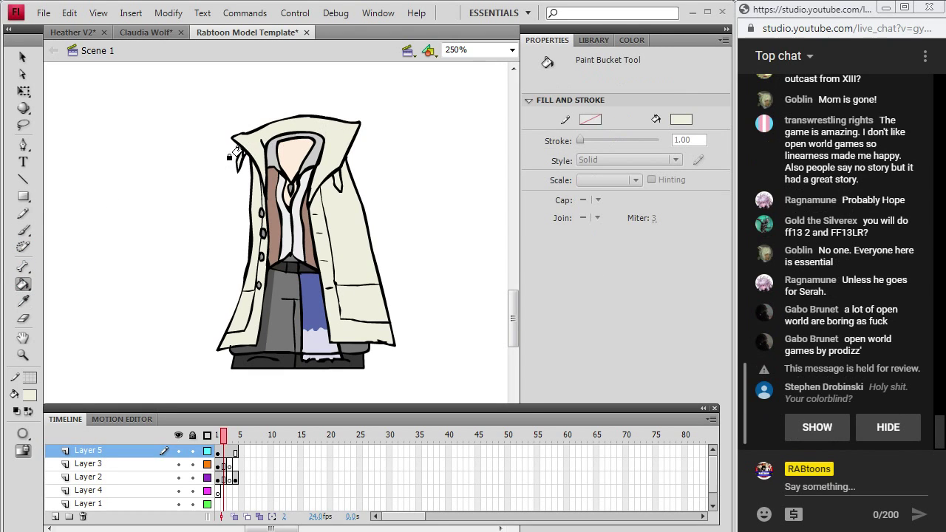
click(331, 179)
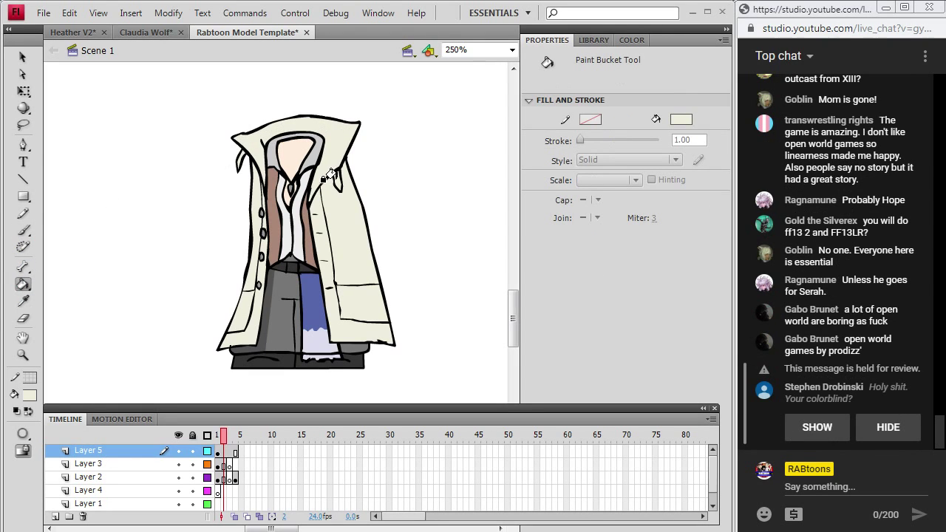
- Set the fill to dark grey and try it beside the left tip of the coat collar
click(30, 400)
click(45, 272)
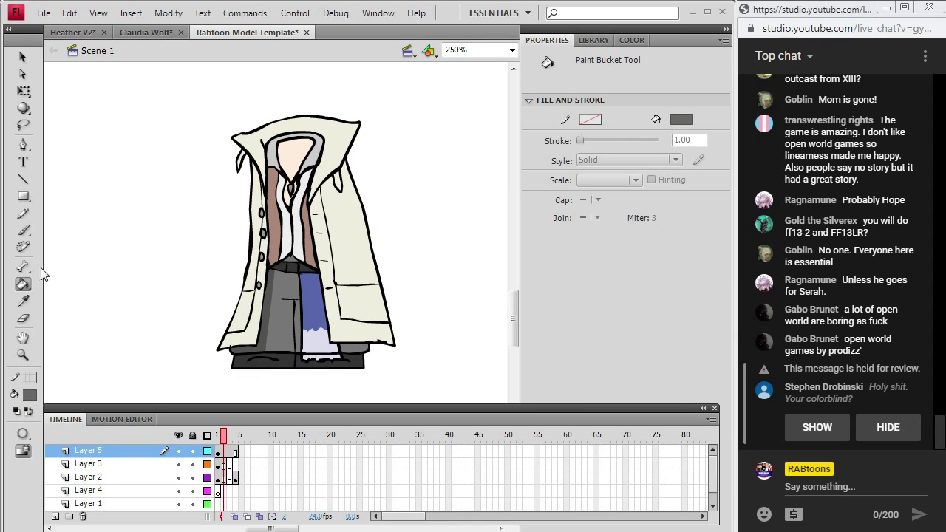
click(235, 149)
- Start saving and compacting the document, and choose the Games > Final Fantasy > FFXIII folder as its location
click(44, 13)
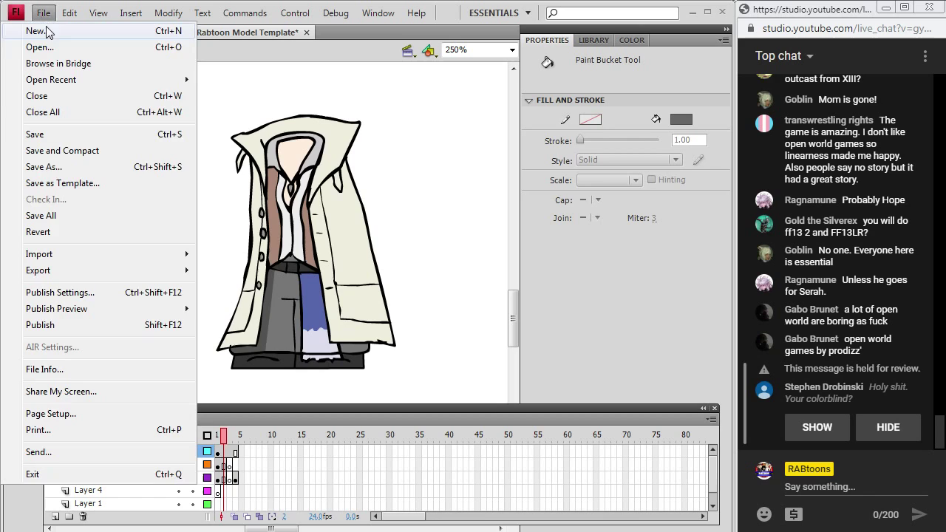
click(49, 148)
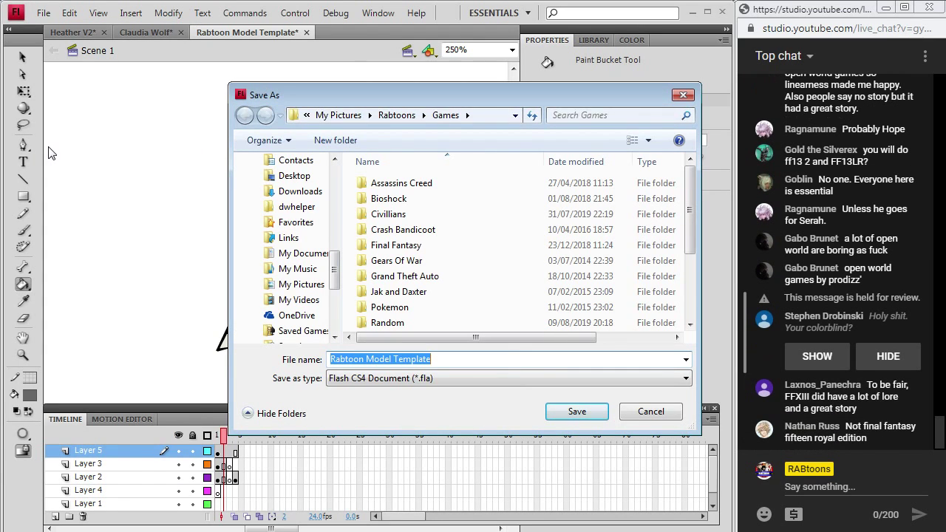
click(403, 230)
click(394, 245)
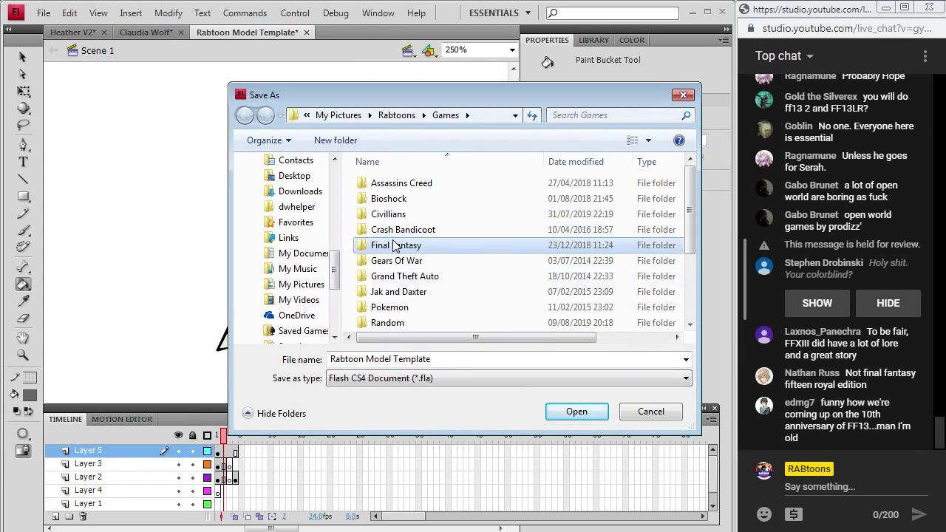
double_click(394, 245)
scroll(454, 260, down, 3)
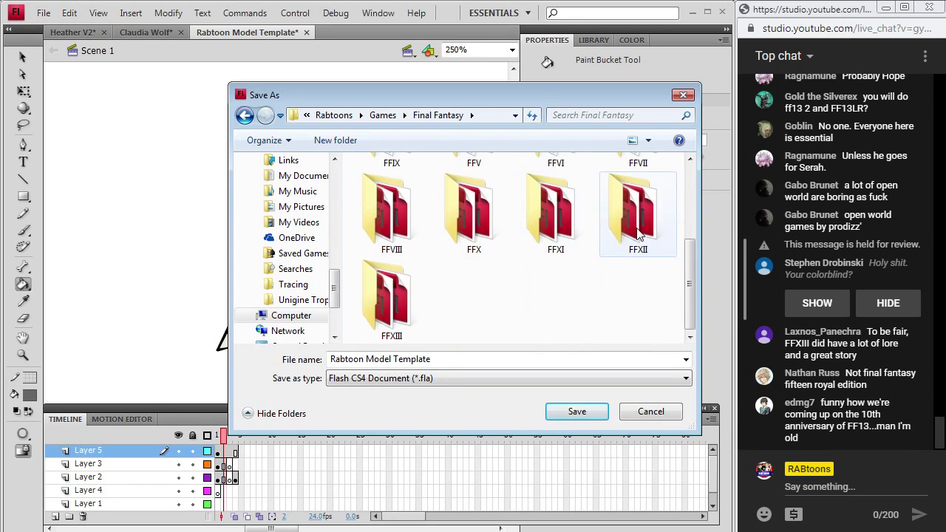
double_click(639, 234)
click(244, 116)
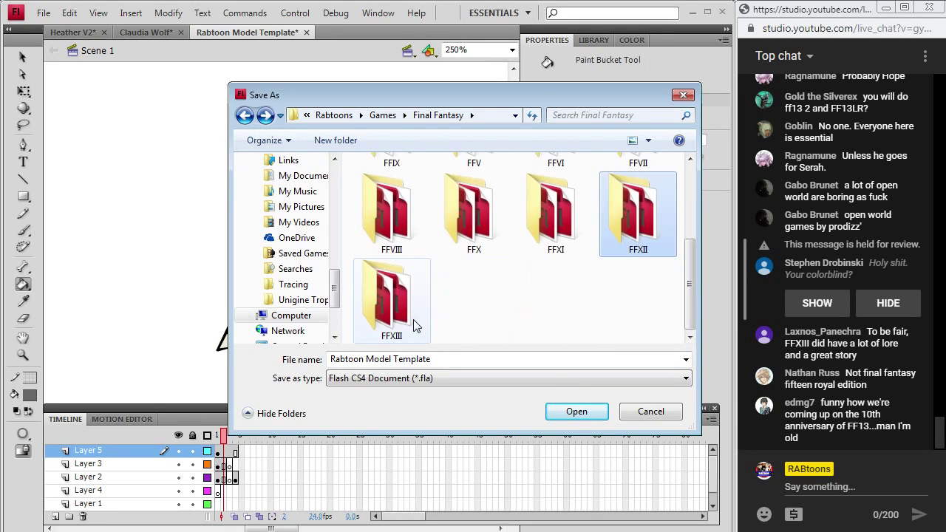
double_click(417, 327)
- Name the file Snow Villiers and save it as a Flash CS4 document
click(440, 359)
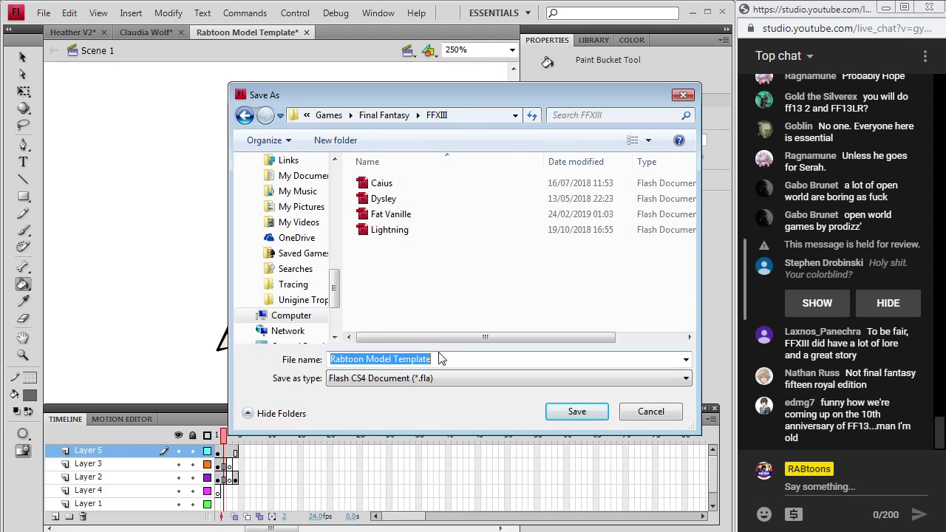
text(S)
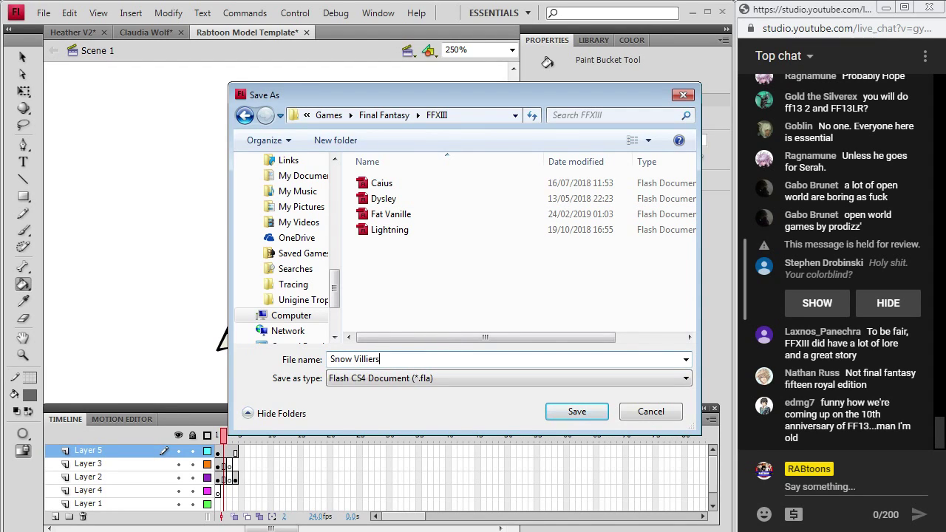
text(now Villiers)
click(584, 410)
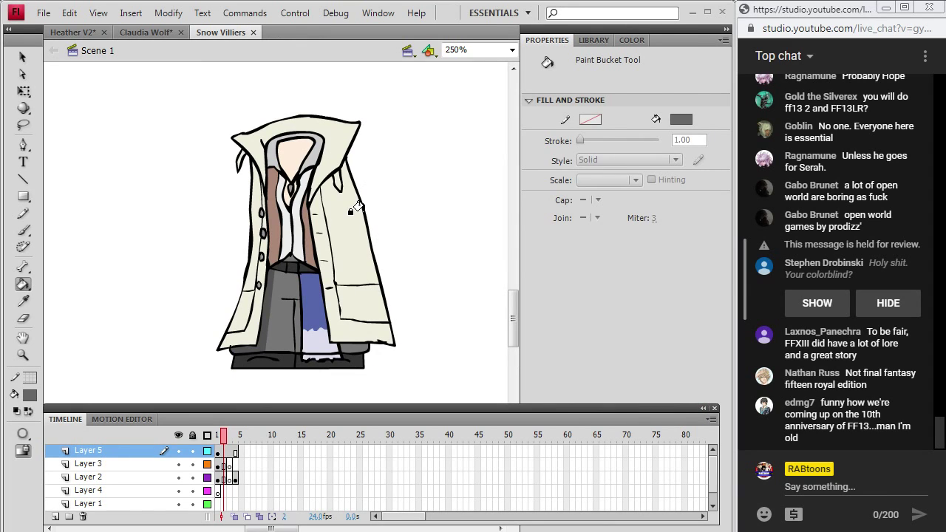
- Sample the coat's cream colour, darken it to a muted olive shade, and fill the left coat panel and left side of the collar as shadow
key(i)
click(330, 130)
click(29, 398)
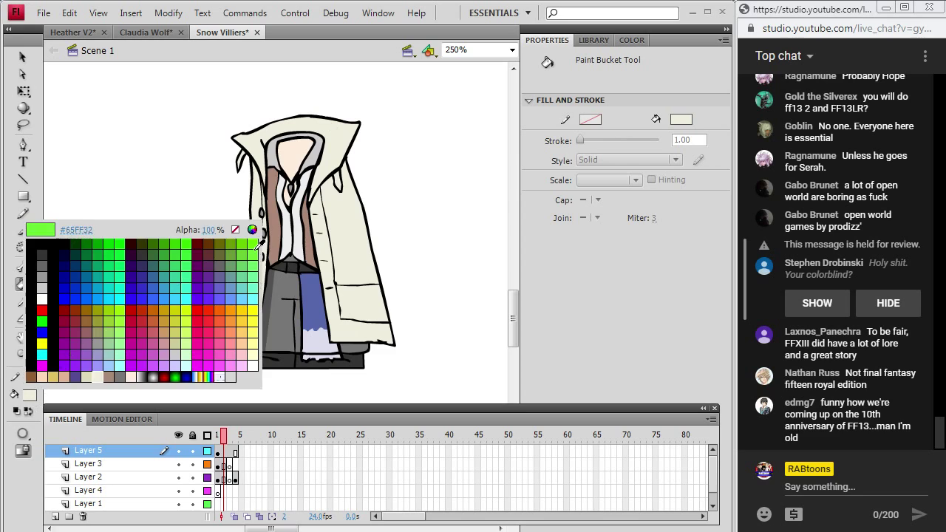
click(250, 225)
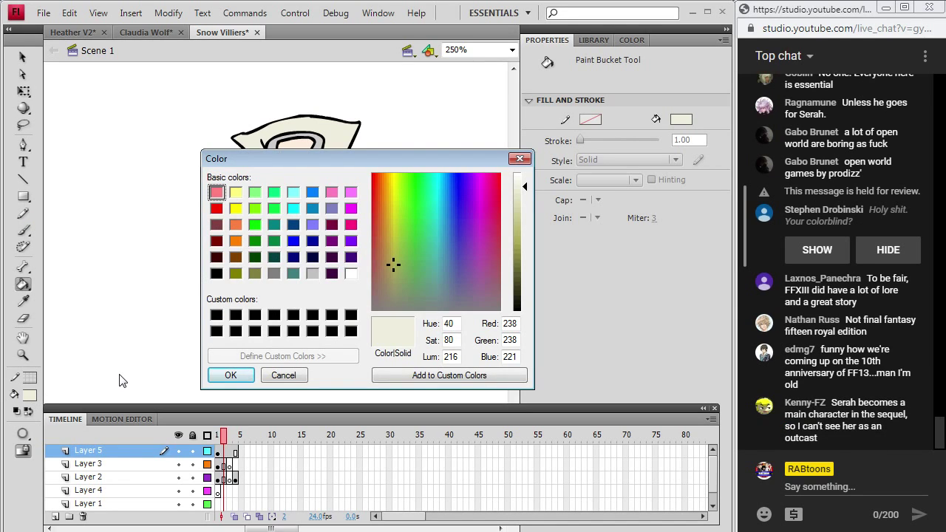
drag(523, 197, 524, 224)
click(249, 374)
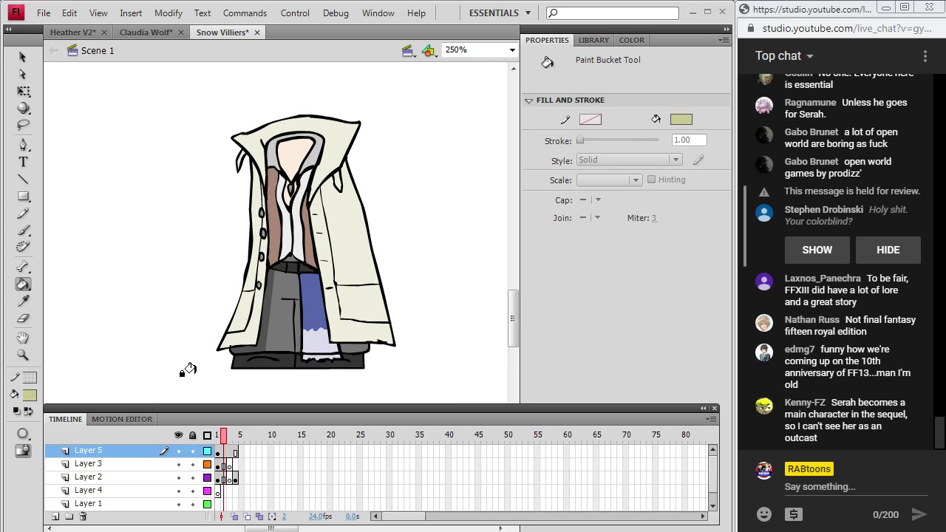
click(238, 331)
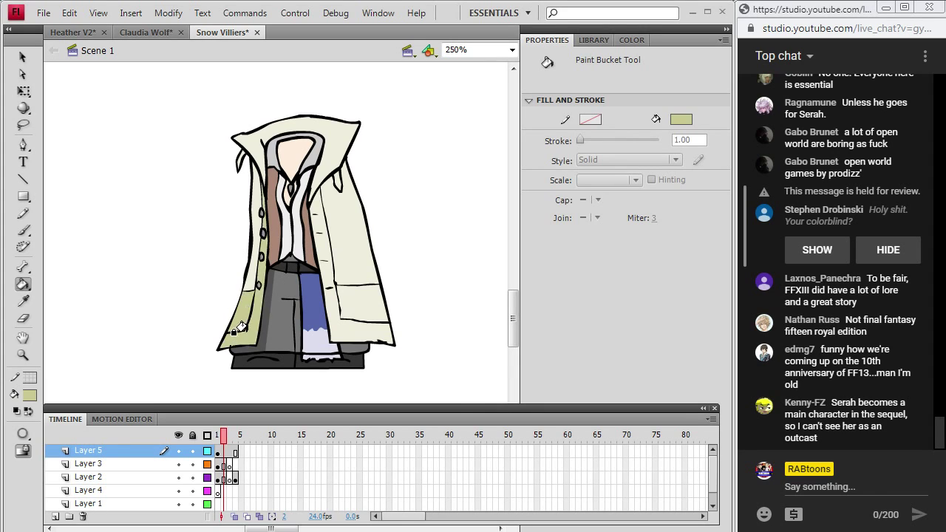
click(246, 280)
click(244, 127)
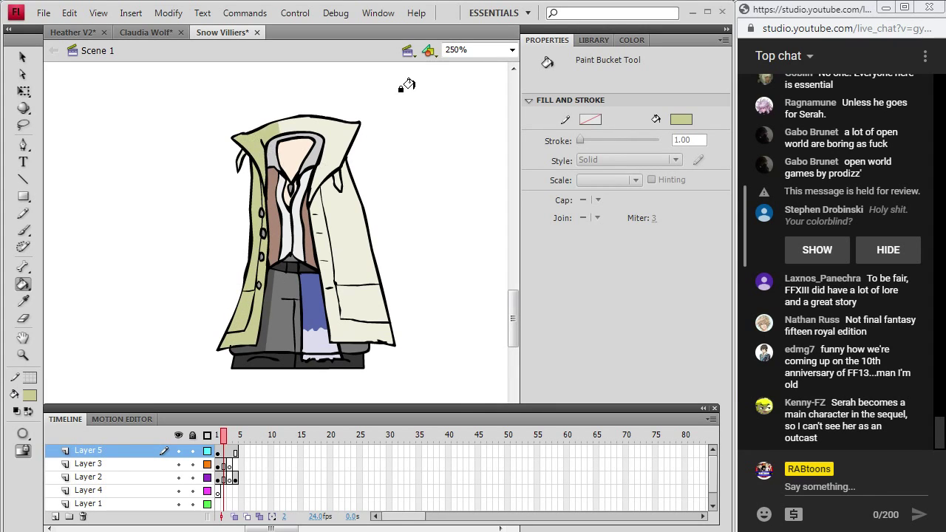
- Sample the vest's brown, darken it and fill the shaded side of the vest with it
click(22, 301)
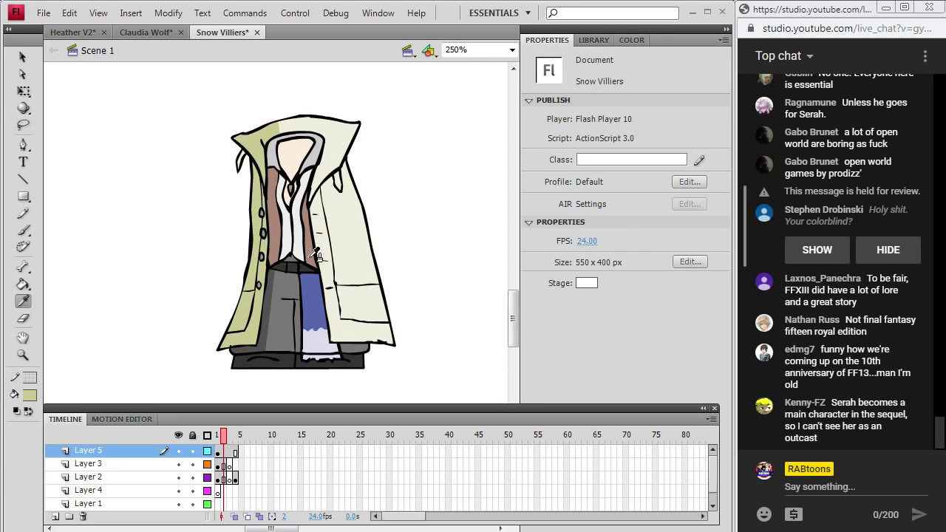
click(310, 258)
click(29, 398)
click(255, 228)
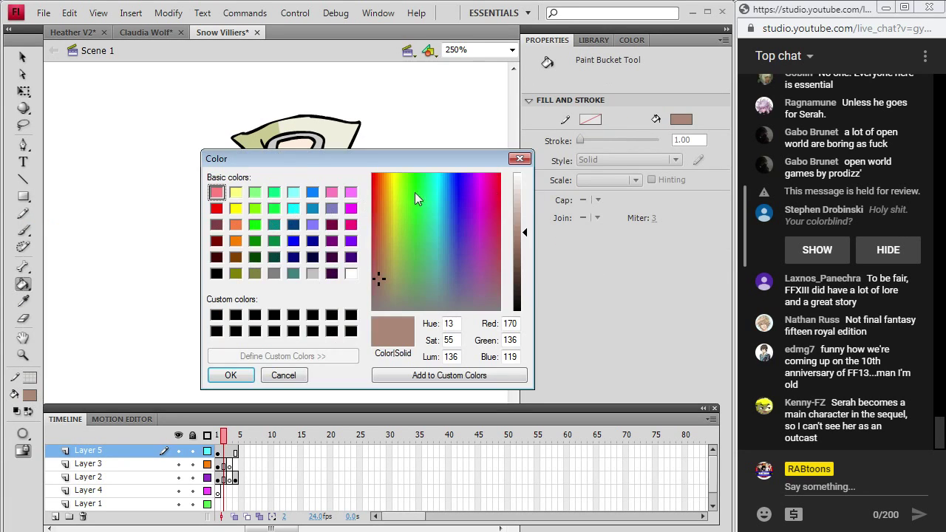
click(524, 257)
click(230, 376)
click(266, 215)
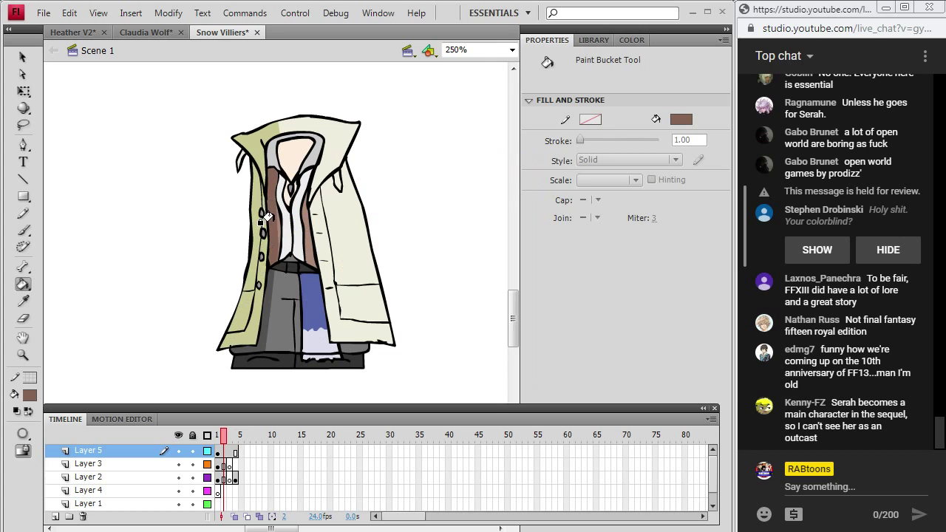
- Sample the inner collar's light grey (#CCCCCC), darken it and fill the shaded side of the collar with it
click(23, 301)
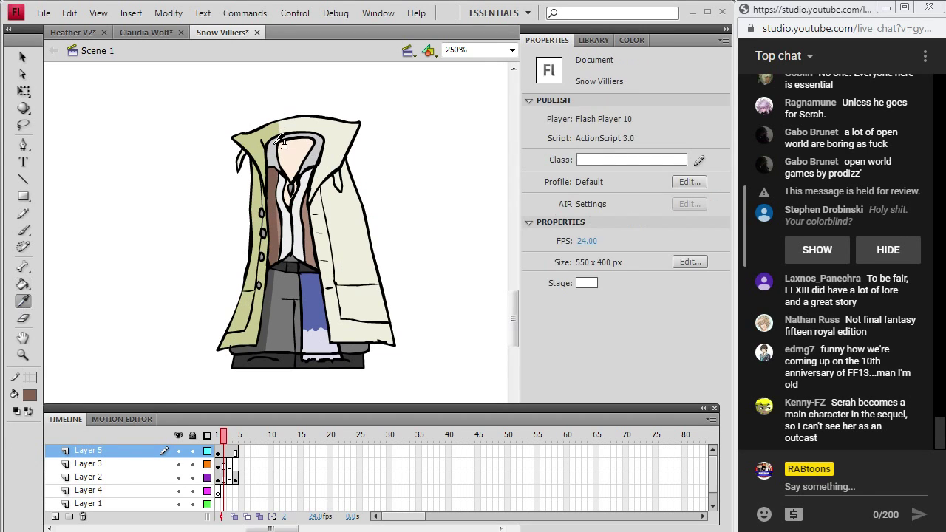
click(322, 143)
click(31, 398)
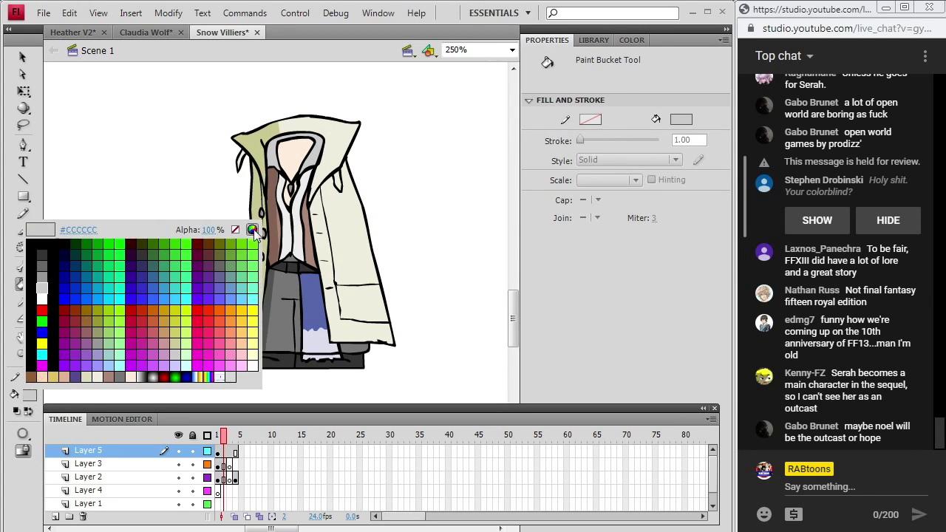
click(252, 230)
click(525, 225)
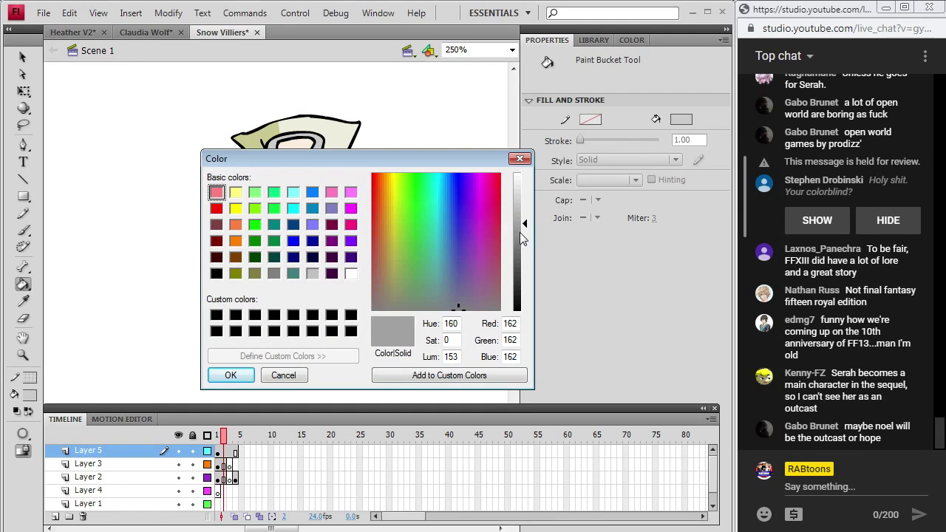
click(522, 230)
click(231, 375)
click(269, 144)
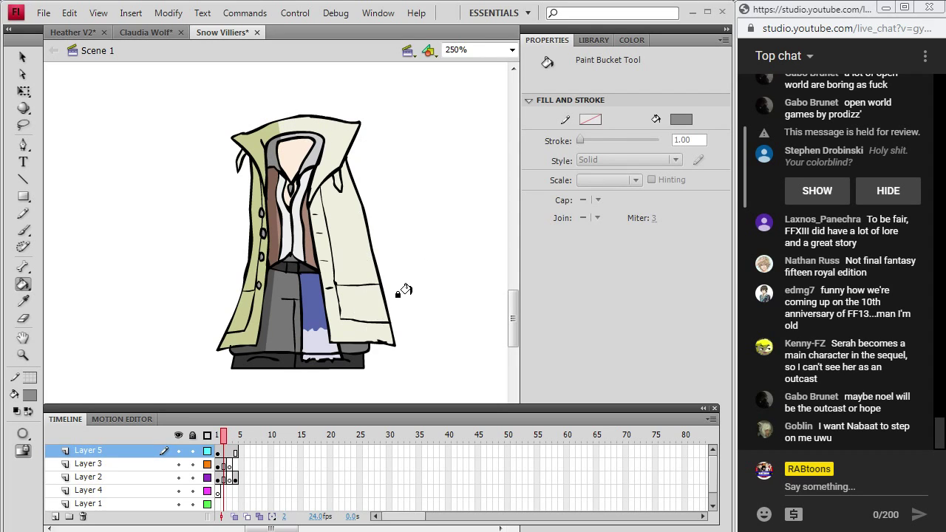
- Sample the boots' dark grey and set a slightly darker shade of it as the fill colour
click(23, 301)
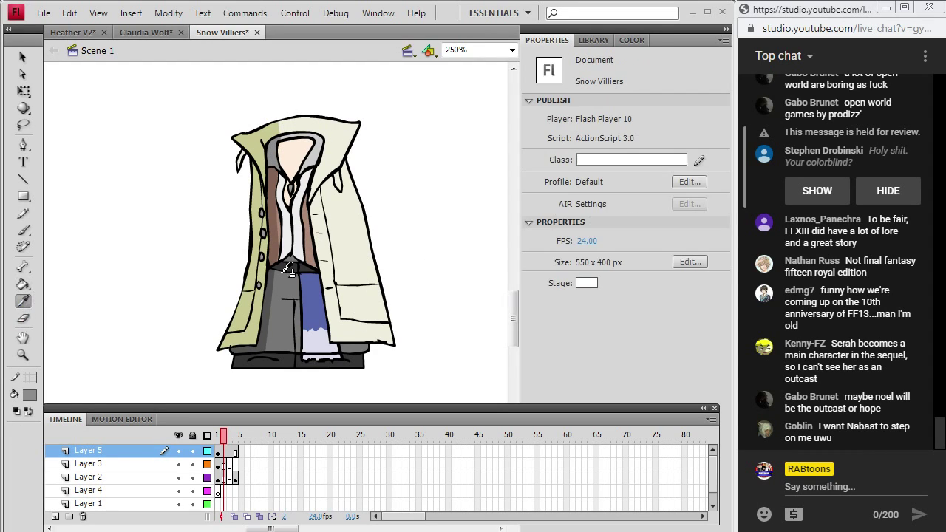
click(295, 358)
click(31, 397)
click(256, 227)
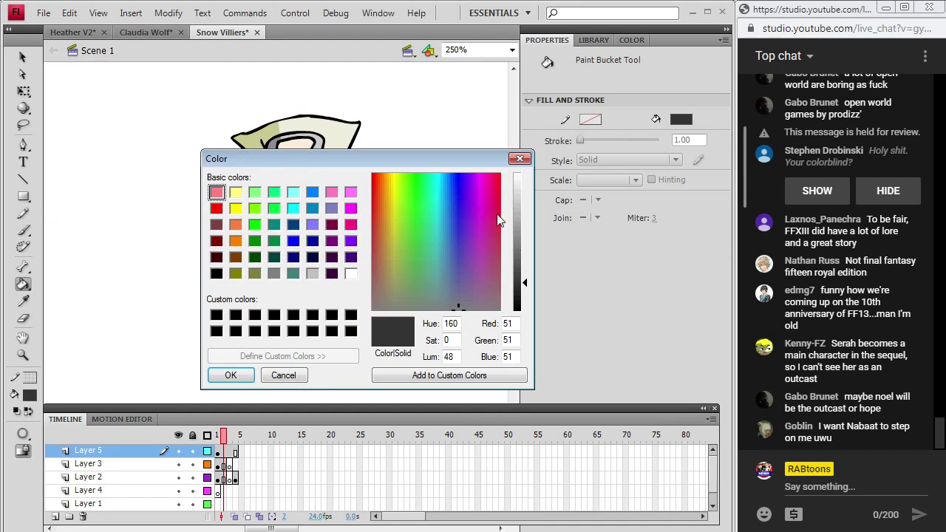
drag(524, 292, 524, 295)
click(231, 375)
- Try a freehand shading line from the collar down through the trousers on Layer 2 and undo it
key(y)
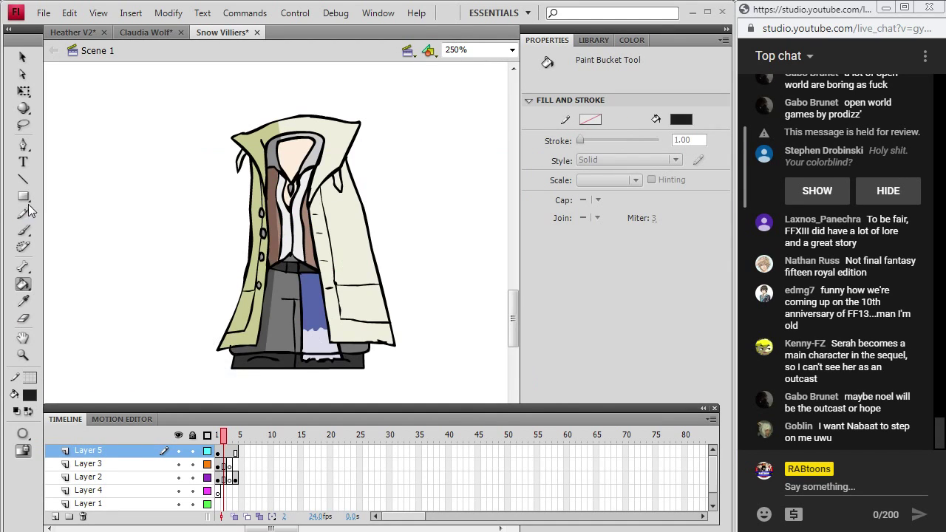
click(224, 478)
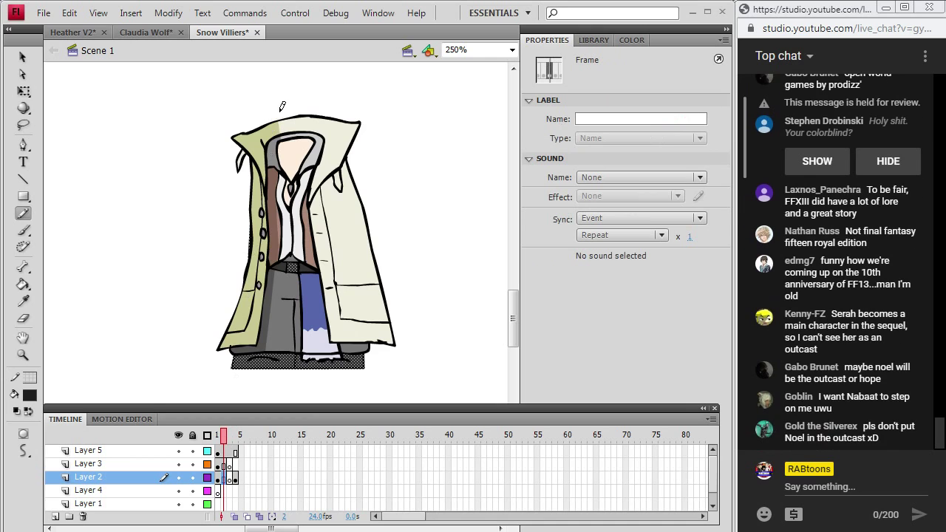
mouse_move(273, 109)
mouse_down()
mouse_move(282, 241)
mouse_move(269, 330)
mouse_up()
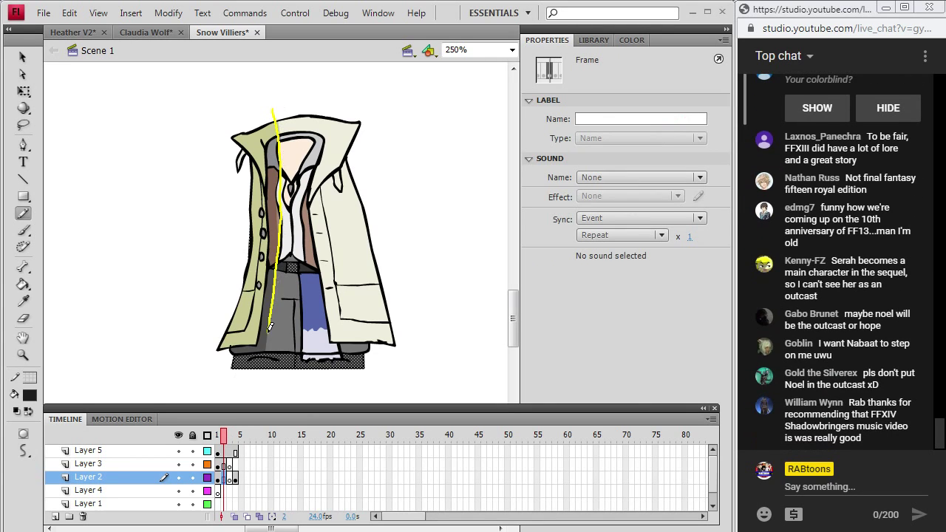
key(ctrl+z)
key(k)
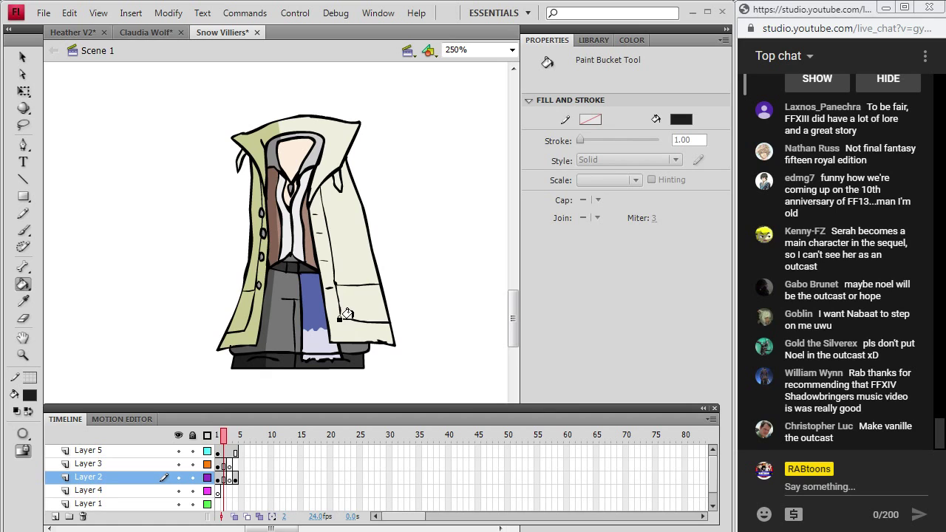
- Draw a curved shading line on Layer 2 from the top of the bandana down the face to the chin
click(224, 451)
drag(512, 314, 512, 285)
click(23, 57)
click(71, 232)
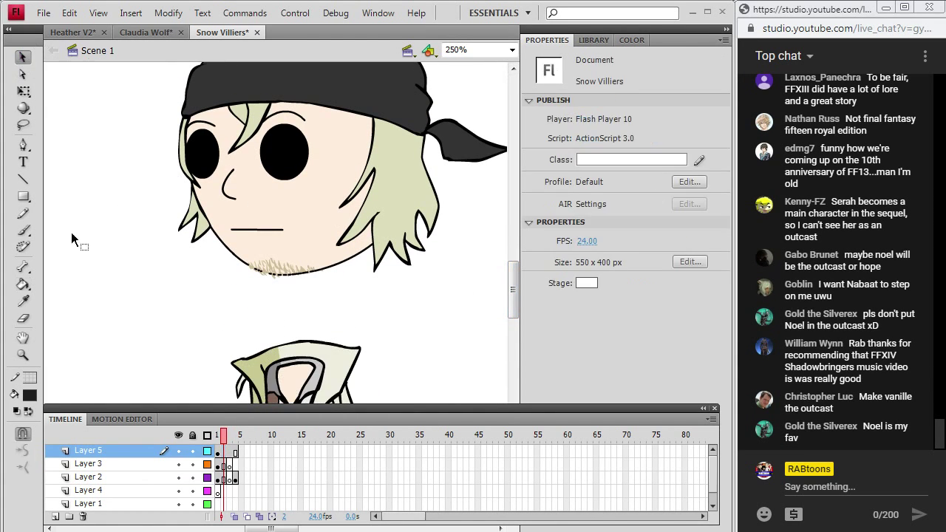
key(y)
click(224, 464)
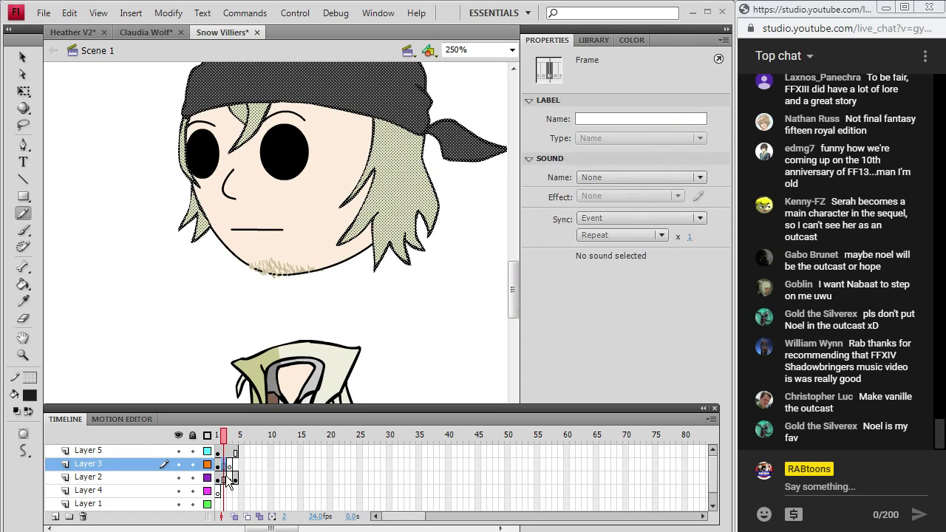
click(224, 477)
drag(516, 292, 514, 278)
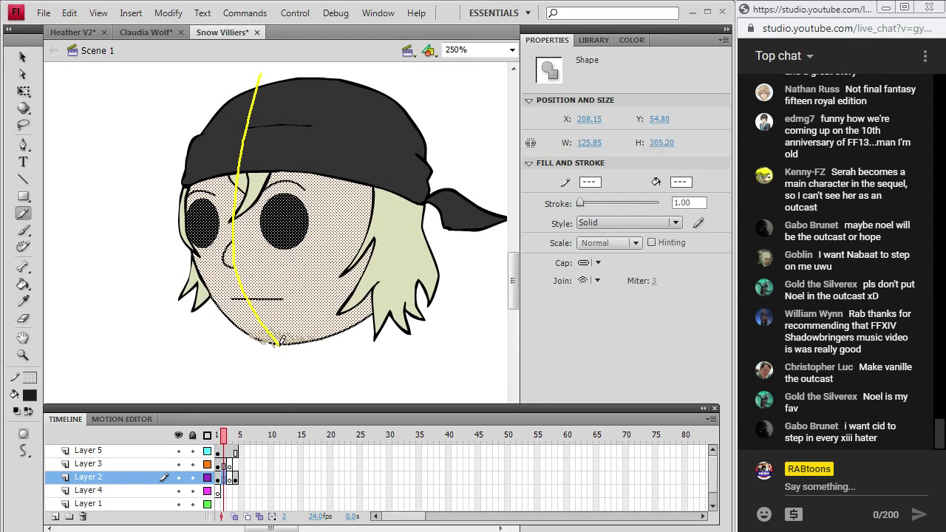
drag(303, 362, 304, 363)
- Darken the skin colour to #FFCF9F and fill the narrow side of the face beyond the shading line
click(24, 285)
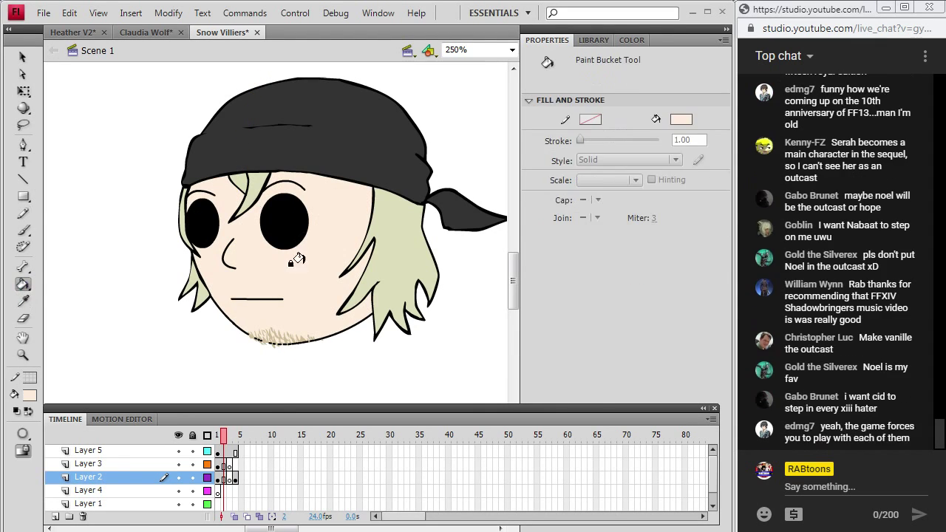
click(32, 396)
click(252, 230)
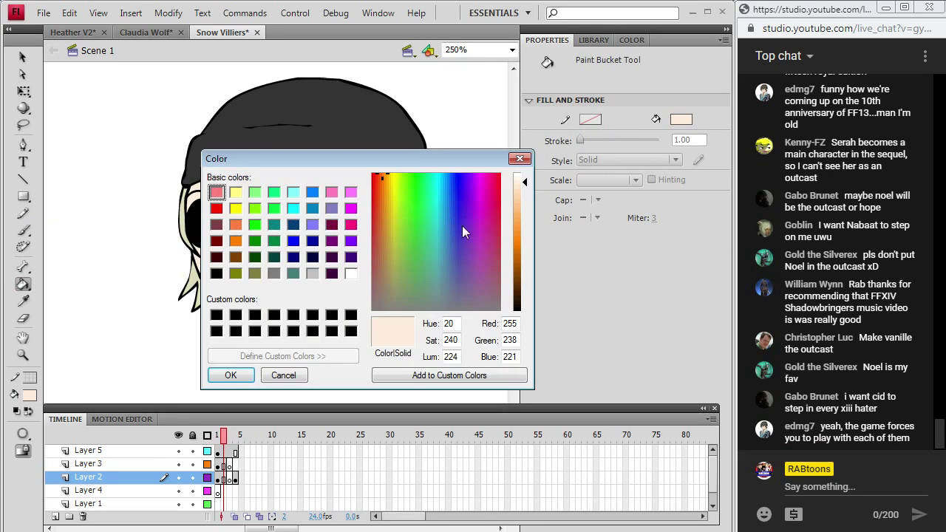
click(525, 204)
click(229, 375)
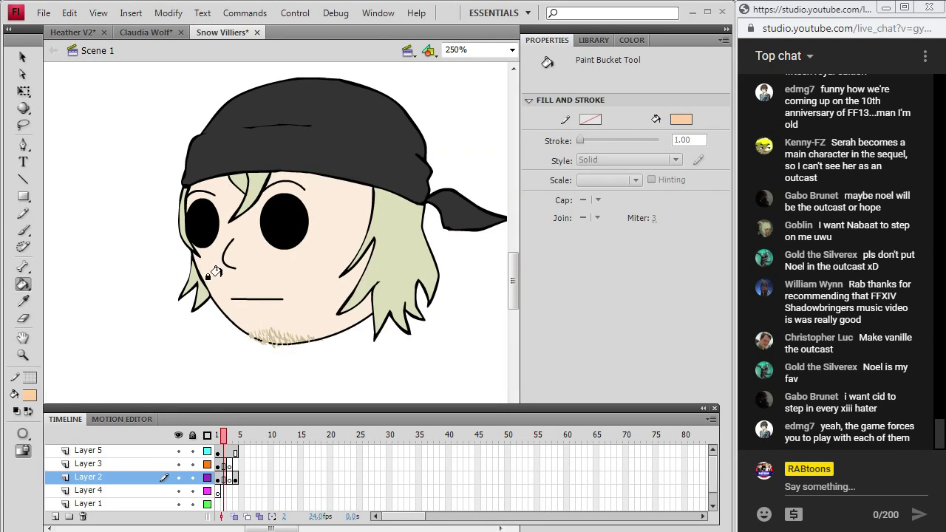
click(214, 274)
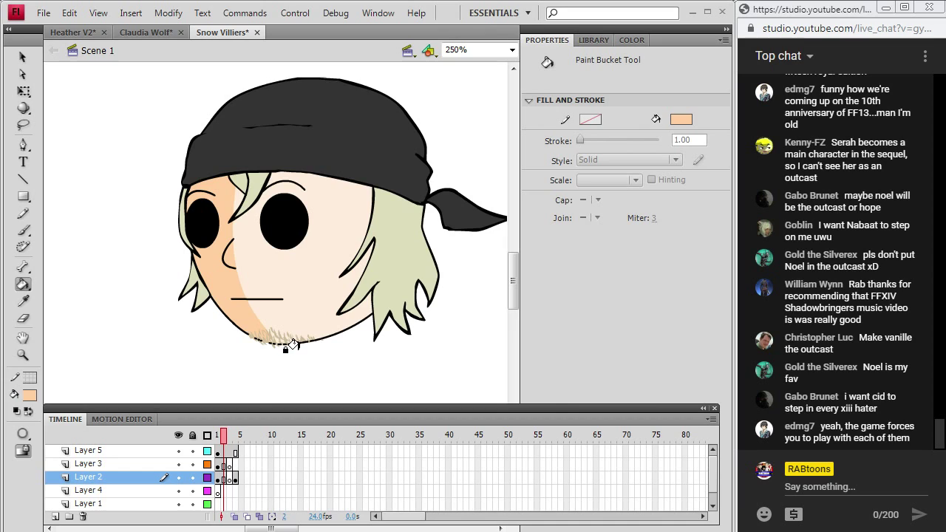
- Lighten the face's shadow tone to #FFDFC0 and refill the shaded side of the face
click(29, 396)
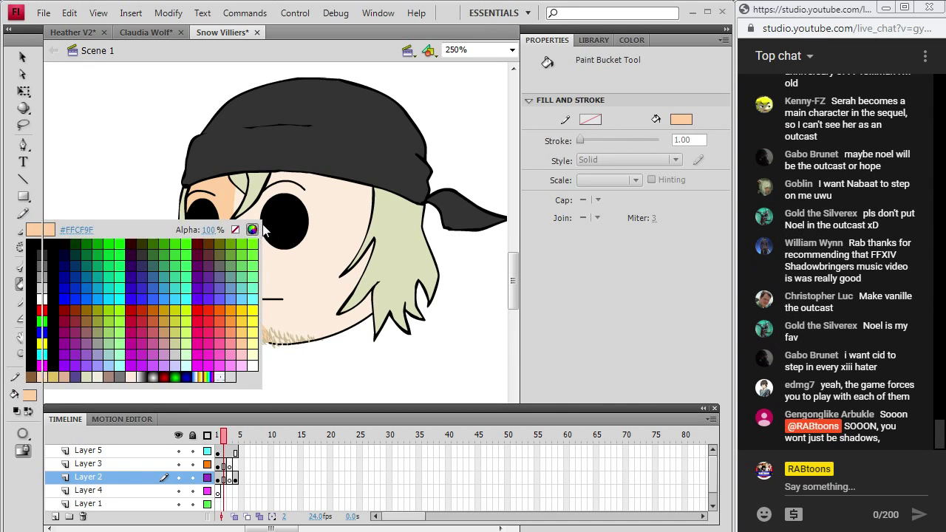
click(252, 230)
click(525, 189)
click(230, 375)
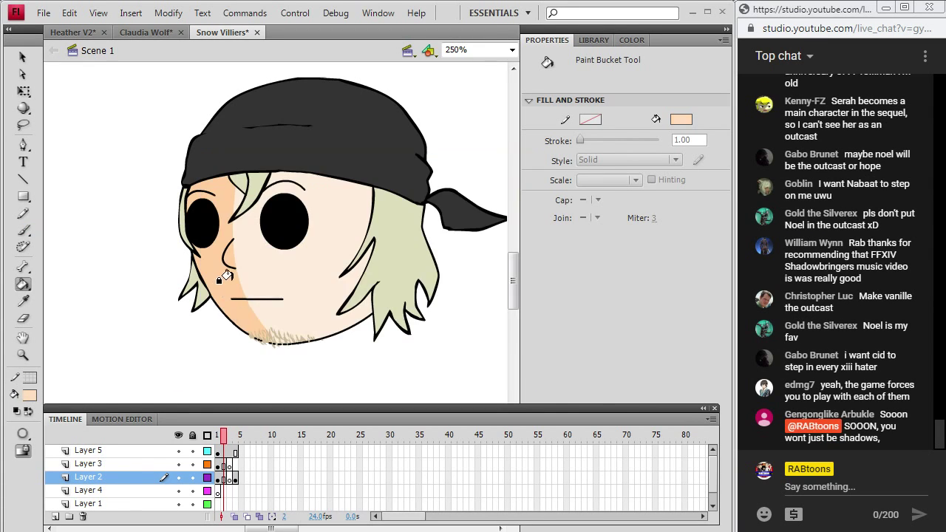
- Set the shadow skin tone to red 255, green 219, blue 183 and refill the shaded side of the face
click(29, 397)
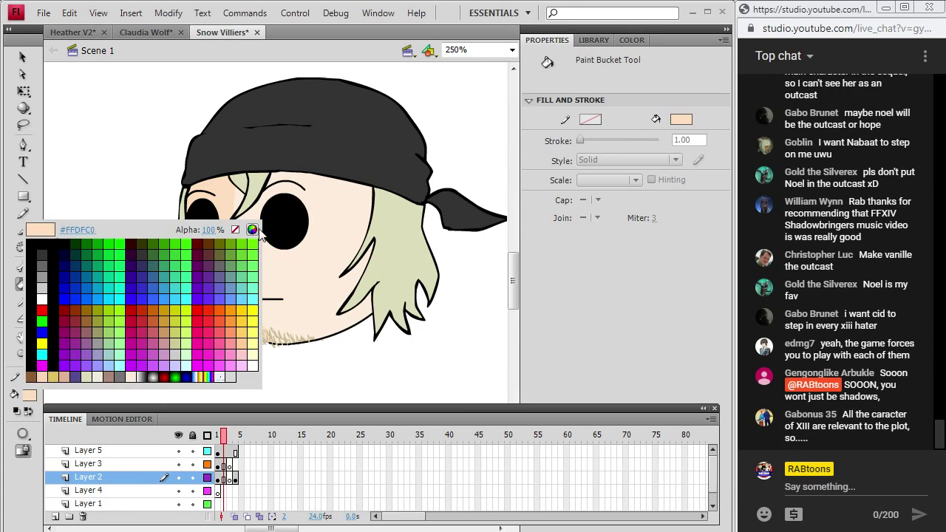
click(252, 229)
click(525, 193)
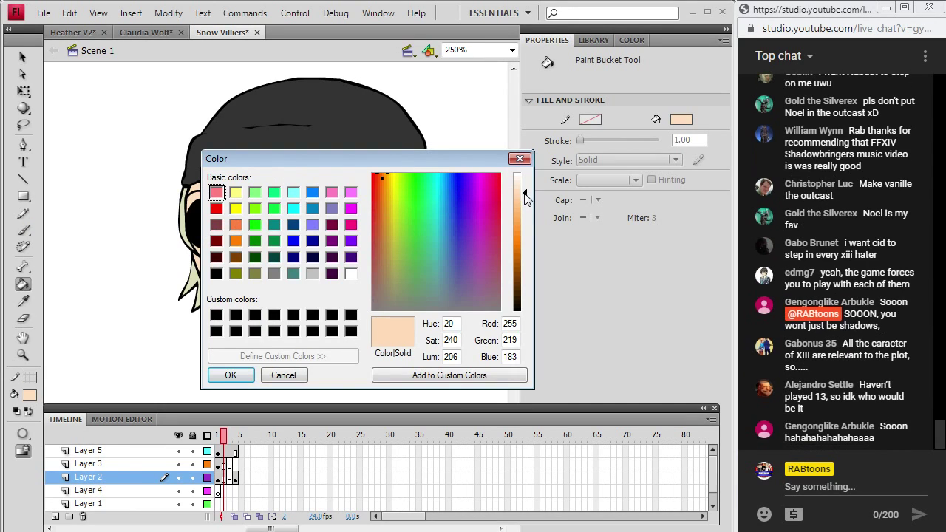
click(250, 373)
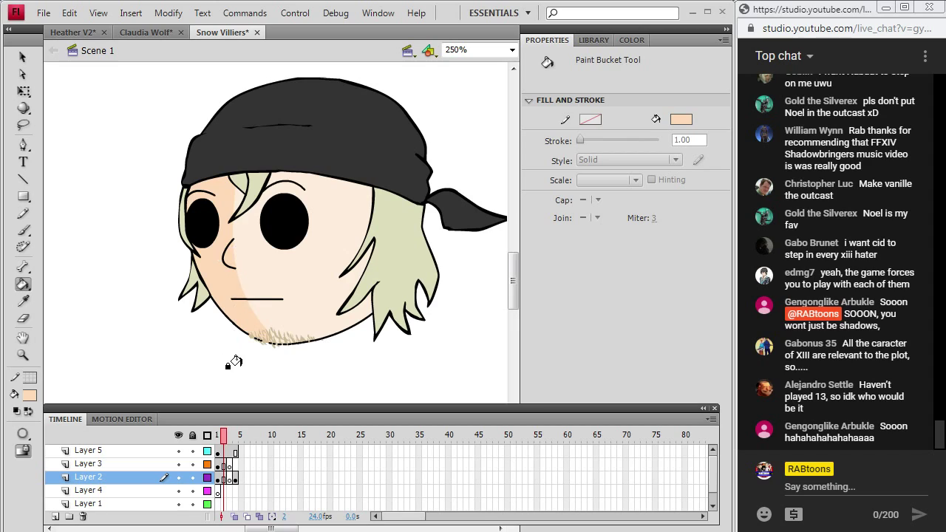
- Outline a cast shadow around the fringe strands on the forehead and fill it with the shadow skin tone
click(23, 213)
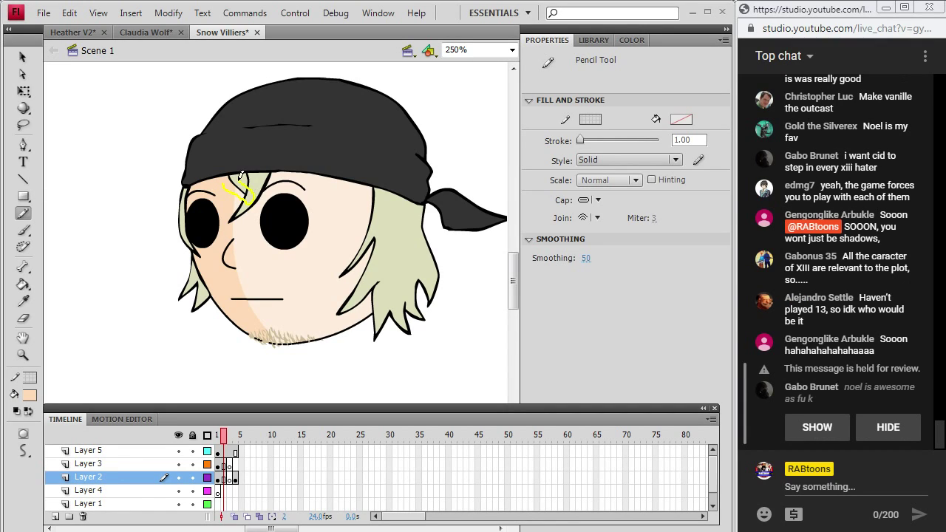
click(23, 285)
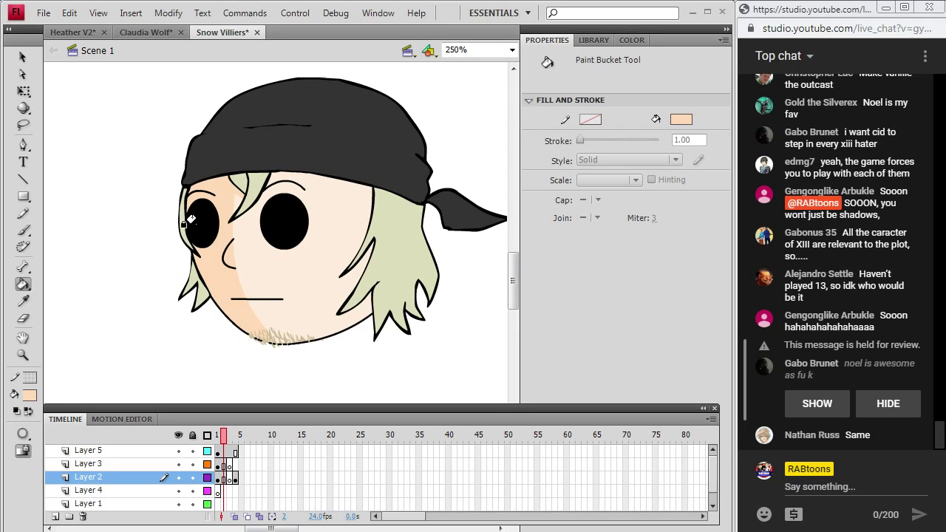
click(23, 214)
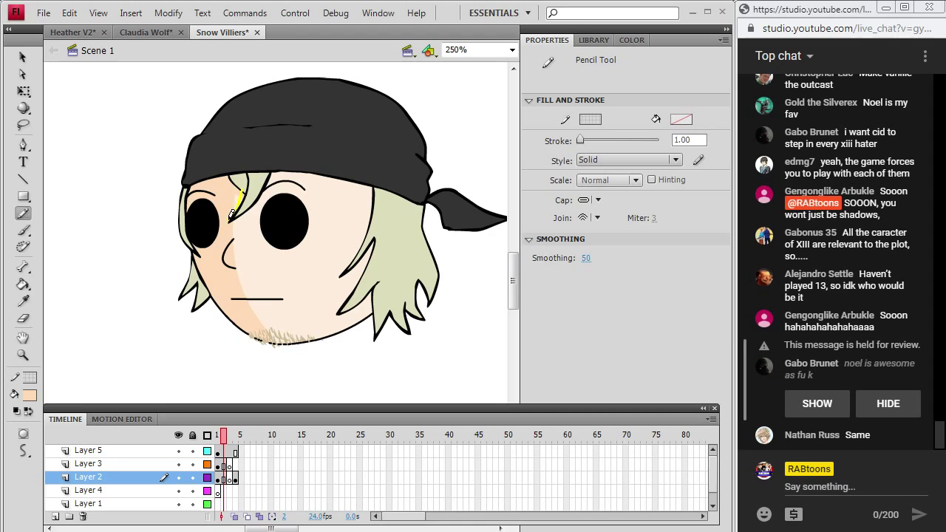
drag(243, 184, 244, 183)
key(k)
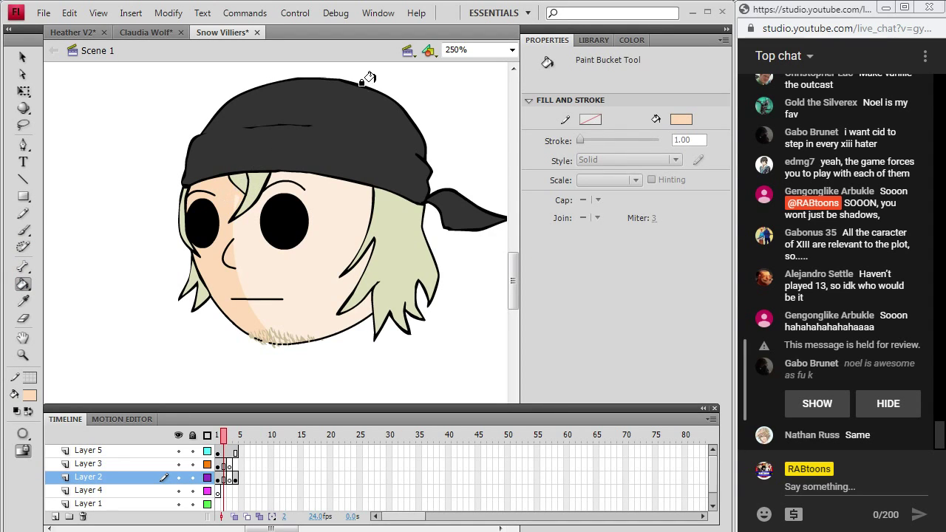
- Outline a shadow strip on the cheek beside the long side hair and fill it with the shadow skin tone
key(y)
drag(338, 74, 347, 102)
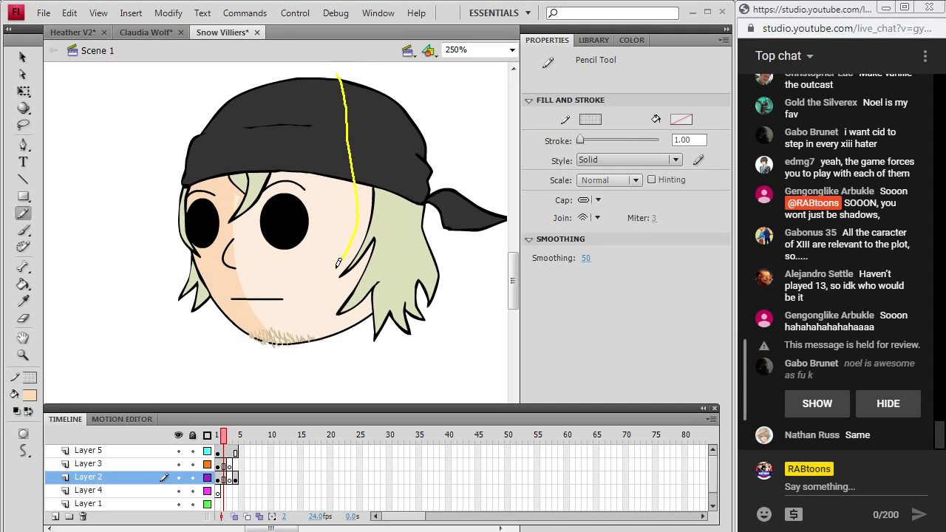
drag(376, 227, 399, 74)
key(k)
click(356, 195)
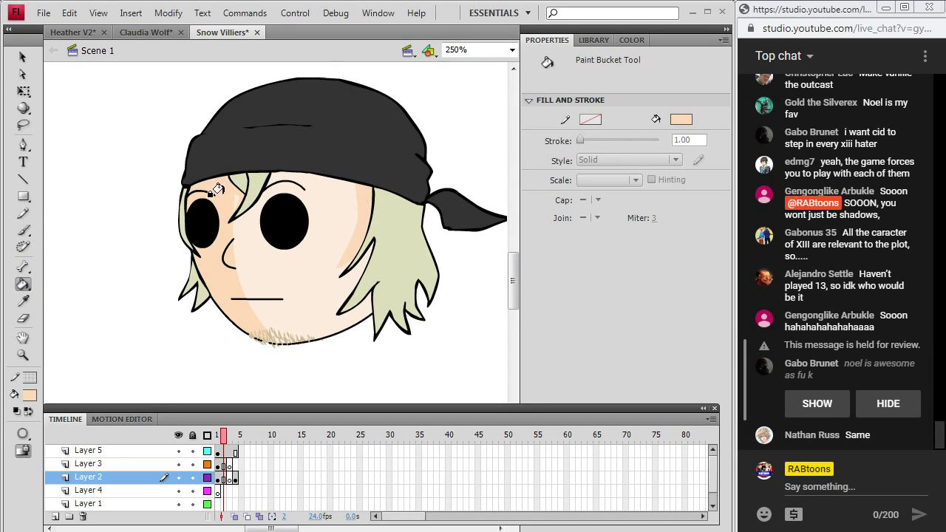
- Outline a cast shadow around the lower side-hair strands by the jaw and fill it with the shadow skin tone
key(y)
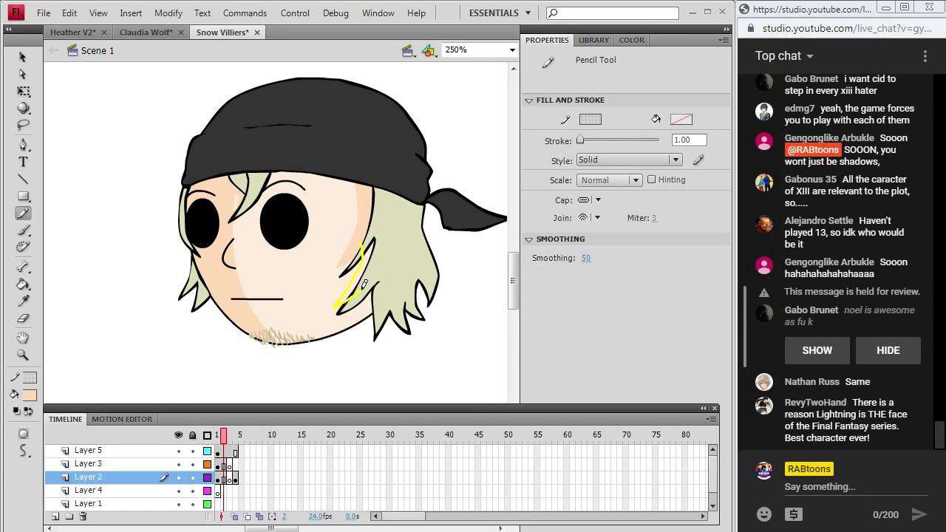
drag(363, 325, 409, 288)
drag(360, 232, 362, 235)
key(k)
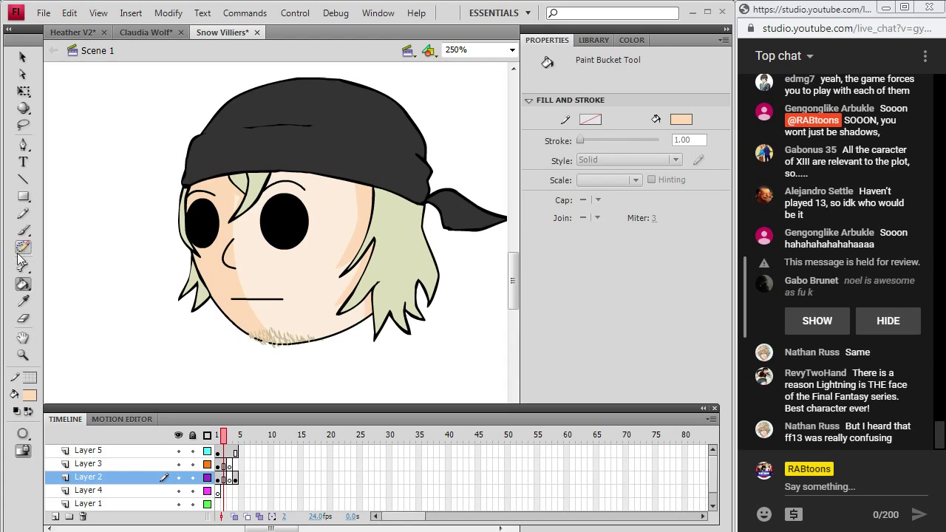
- Sample the blond hair colour and darken the fill to red 197, green 197, blue 139
key(i)
click(405, 237)
click(29, 396)
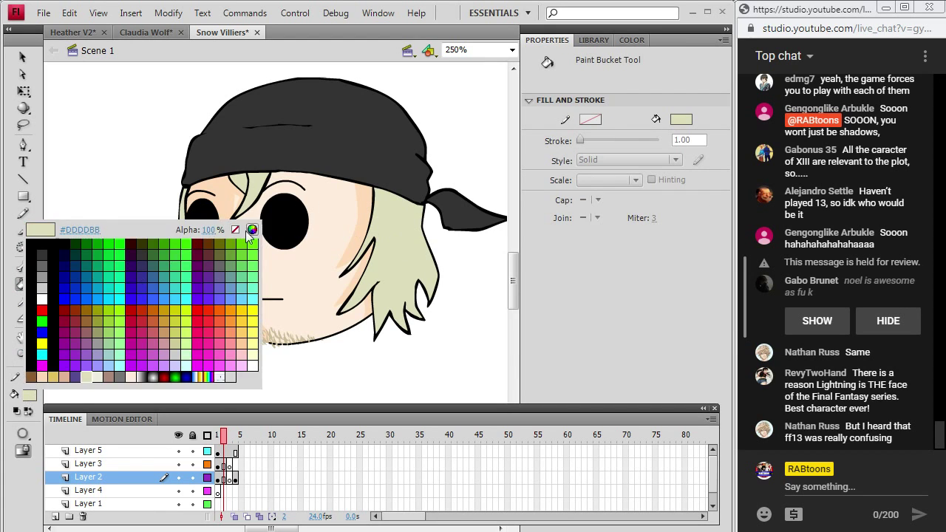
click(245, 231)
click(524, 221)
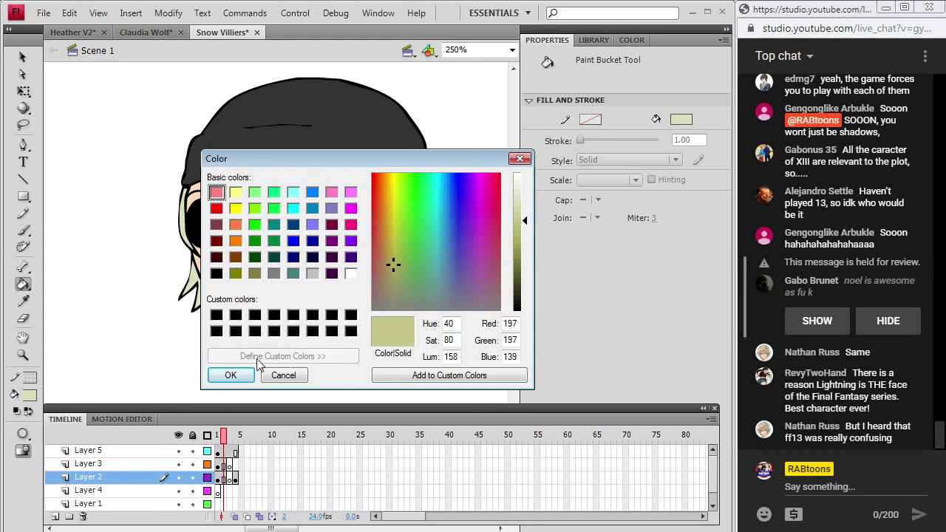
click(231, 375)
- Pencil shadow boundaries on Layer 3 across the fringe, the long side hair and the pointed tips at the back
click(23, 212)
click(224, 452)
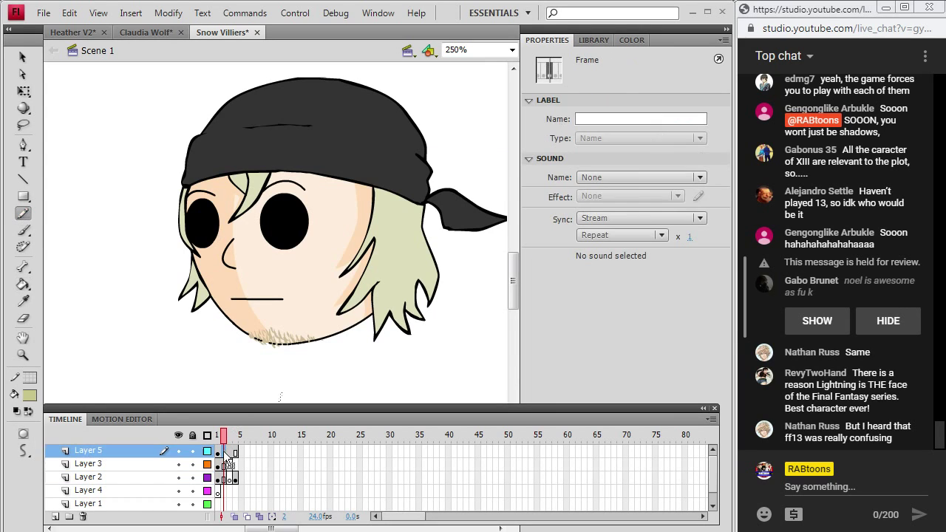
click(224, 465)
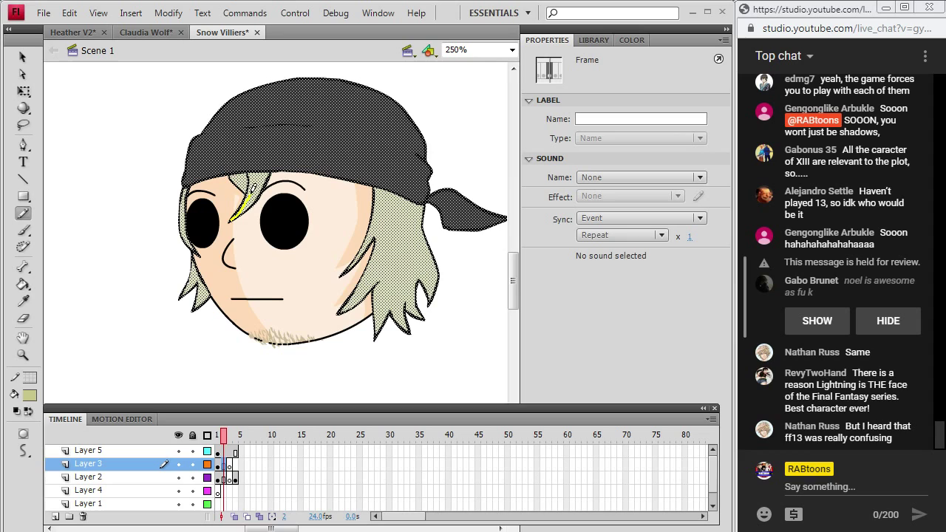
click(258, 158)
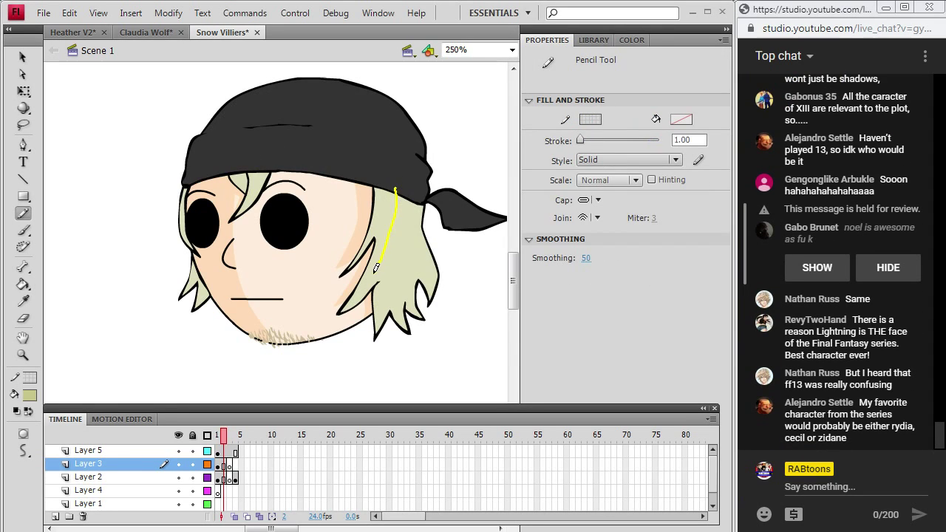
drag(337, 318, 337, 318)
mouse_move(386, 284)
mouse_down()
mouse_move(383, 328)
mouse_move(393, 297)
mouse_up()
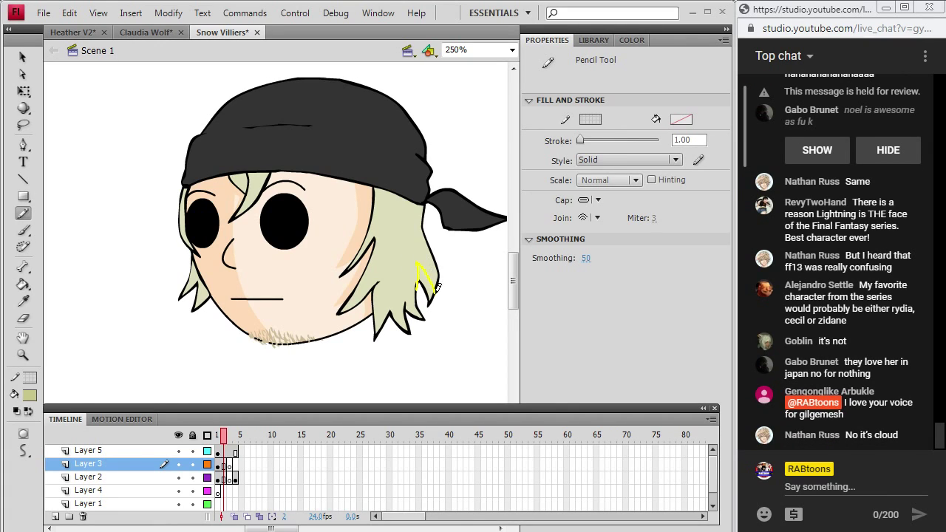
- Fill the outlined shadow areas of the fringe, side strands and back hair with the darker hair shade
click(23, 284)
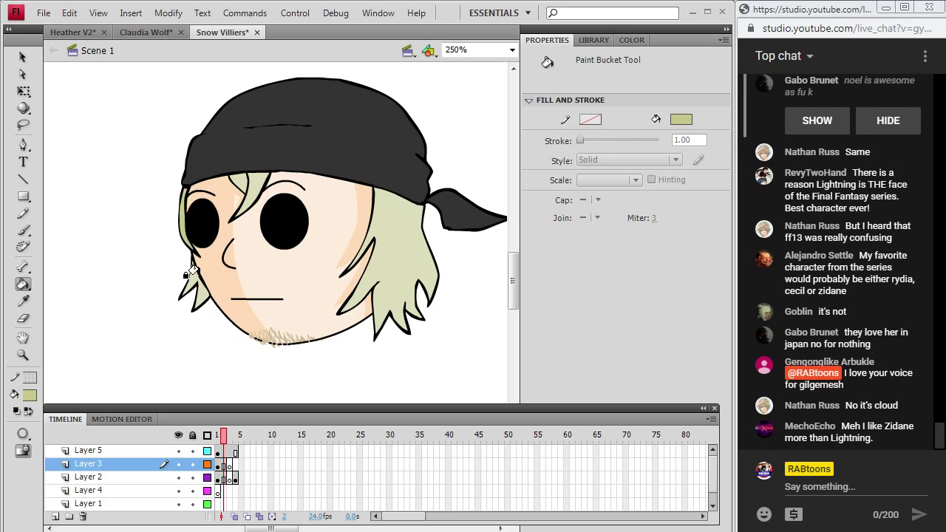
click(253, 173)
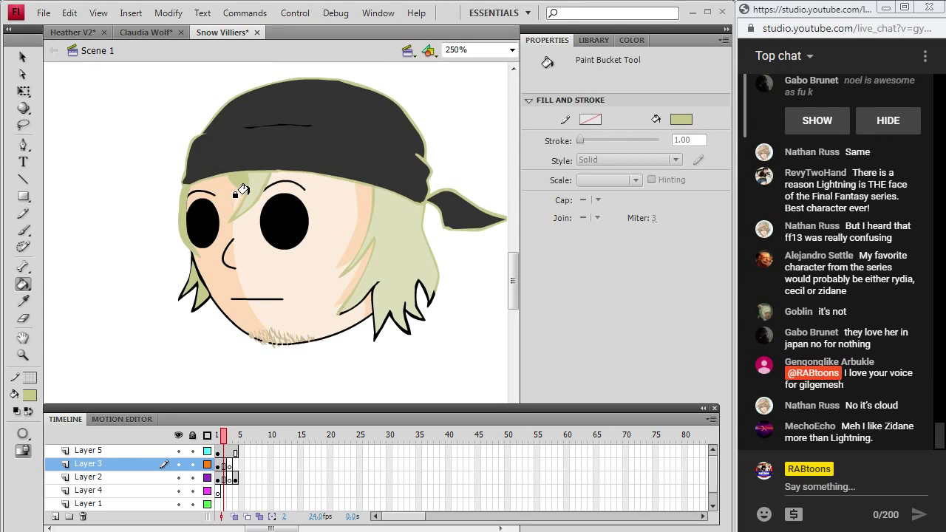
key(ctrl+z)
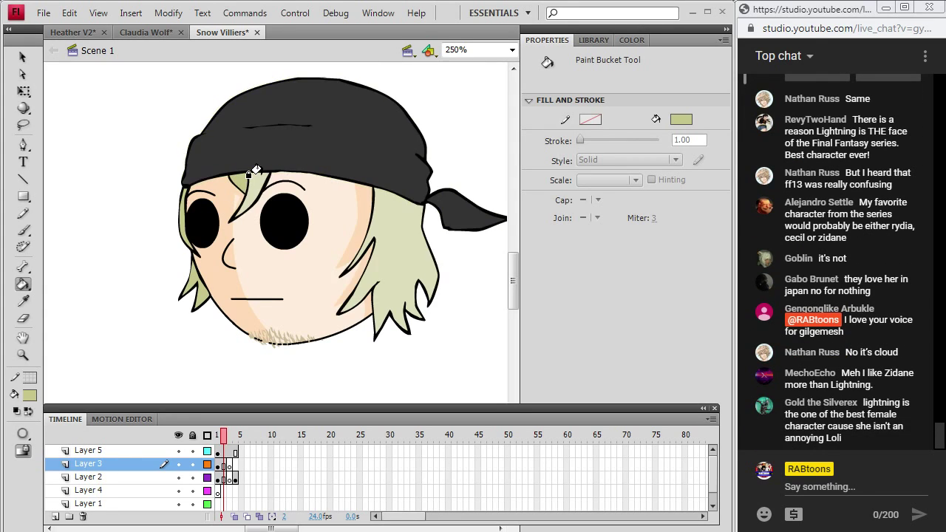
click(368, 259)
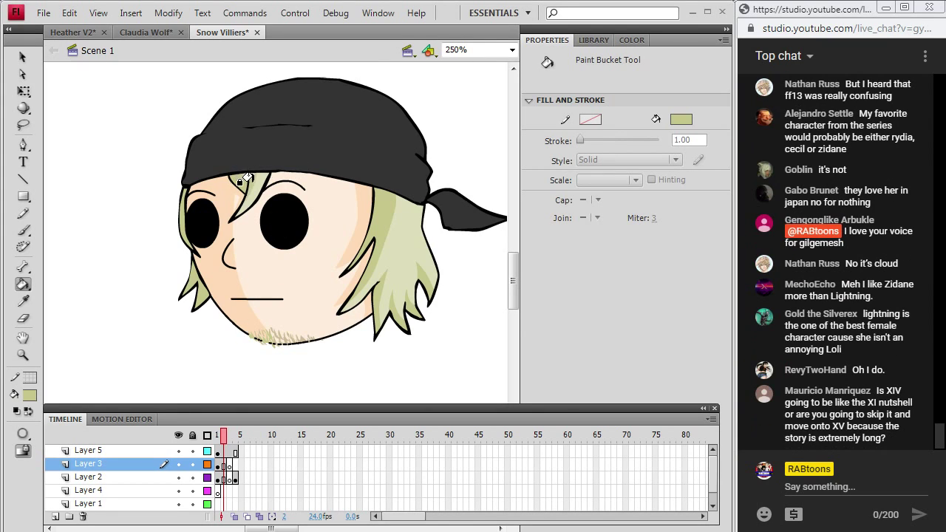
- Pencil a curved shadow boundary from the bandana's lower edge above the fringe to its crown and ready the Paint Bucket
click(23, 215)
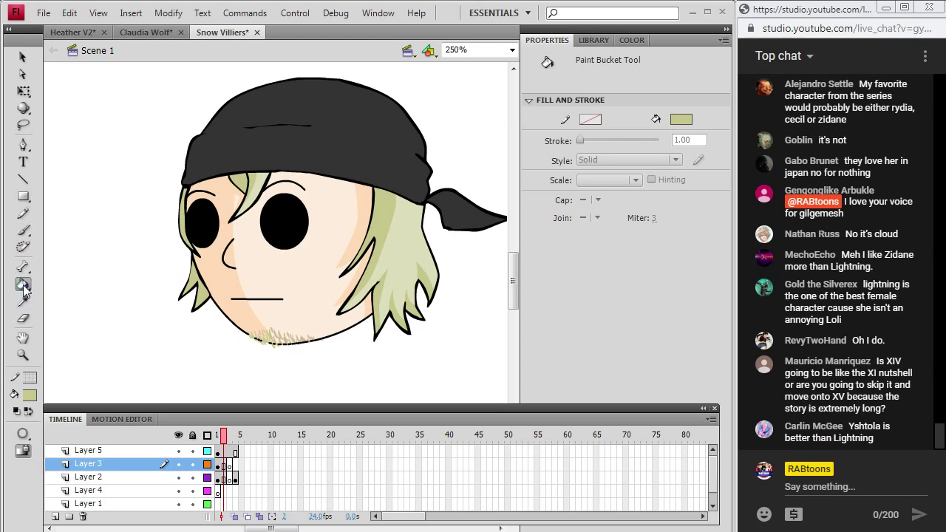
click(225, 452)
click(225, 465)
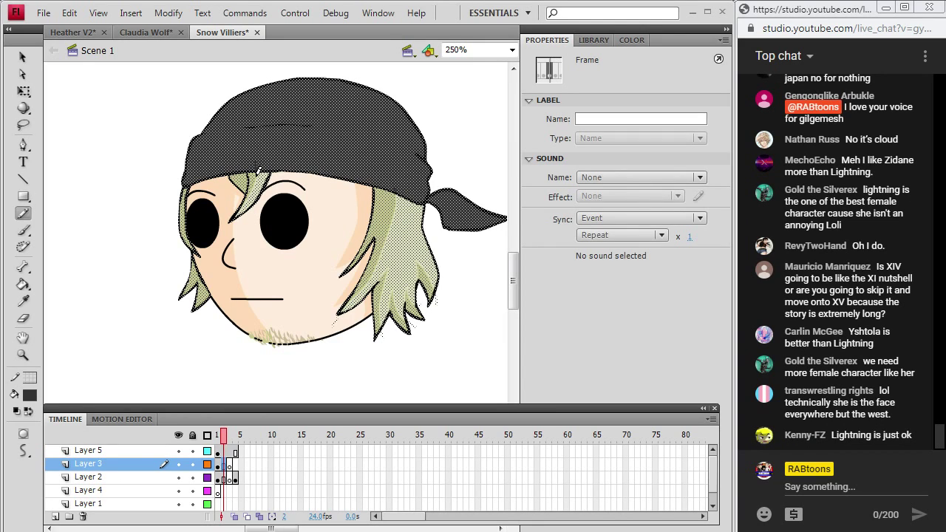
drag(256, 161, 267, 101)
drag(307, 63, 309, 61)
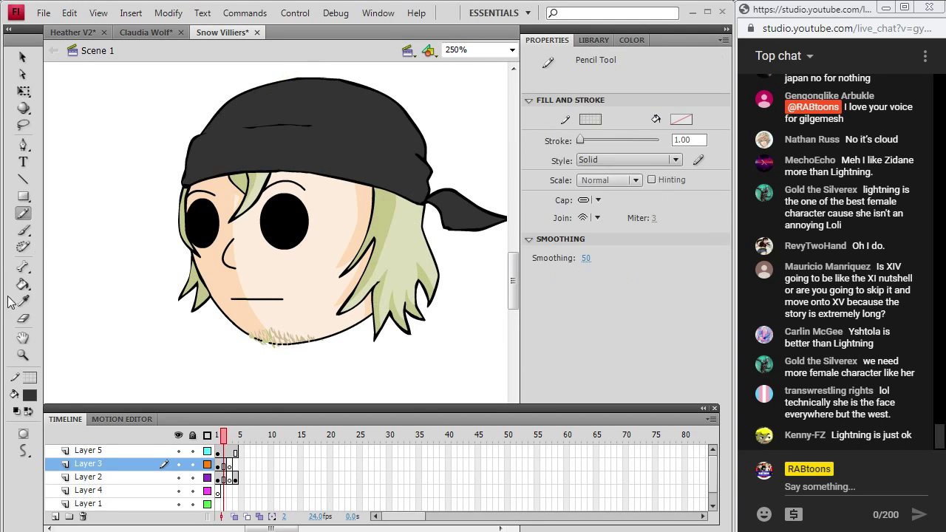
key(v)
key(k)
click(30, 395)
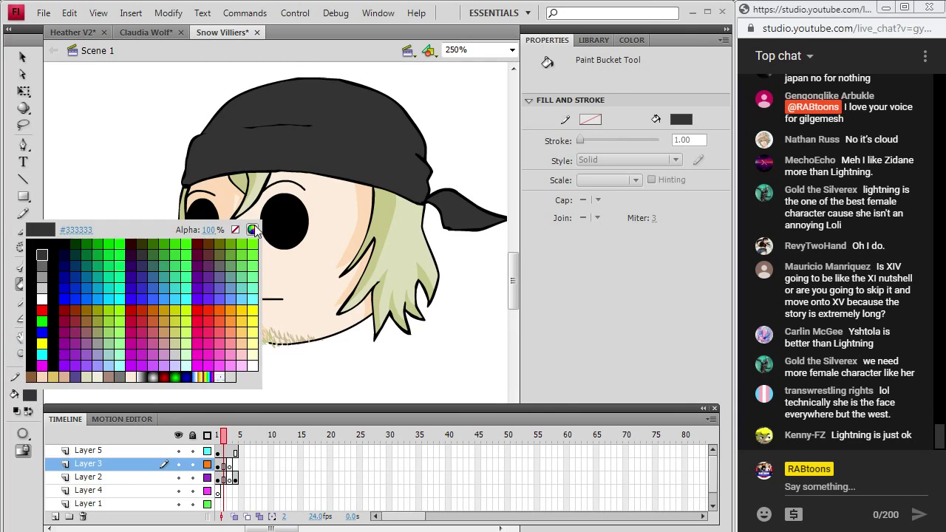
click(252, 229)
click(523, 293)
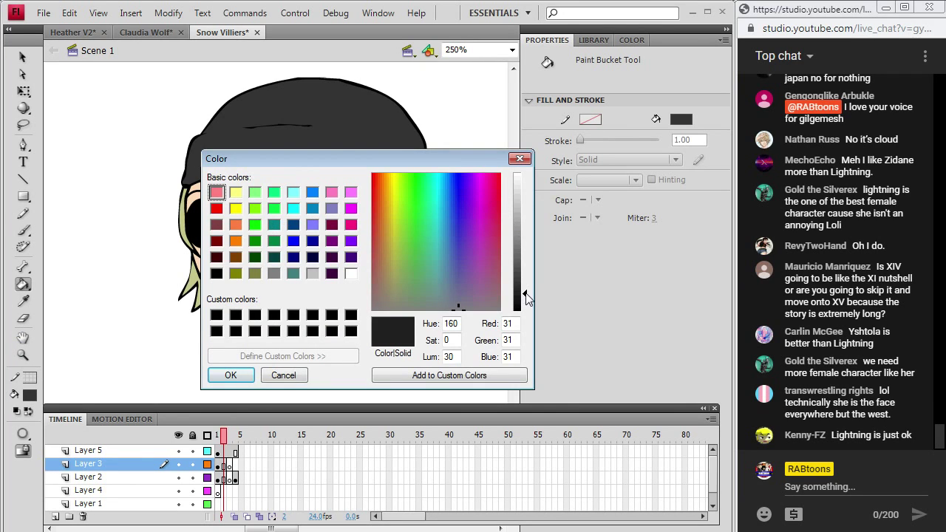
click(273, 375)
- Darken the bandana's charcoal fill colour and fill the front part of the bandana with it
click(30, 395)
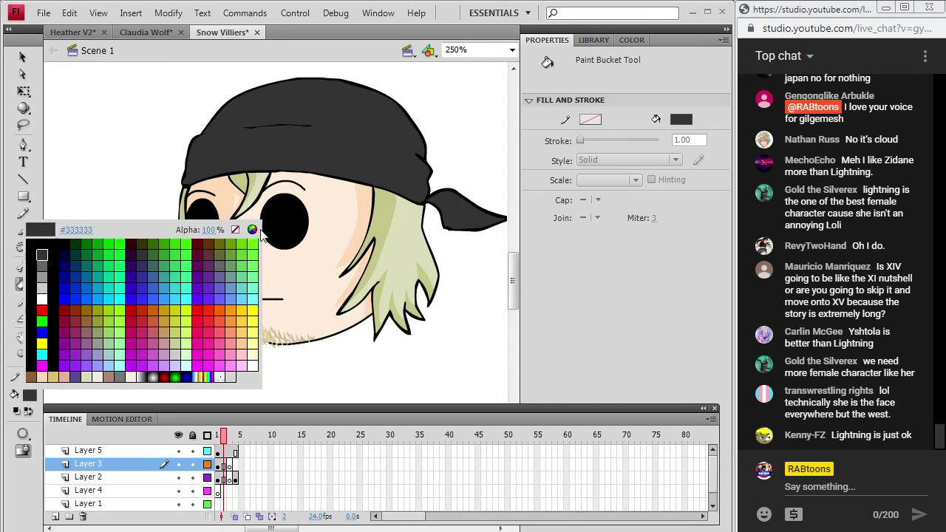
click(254, 230)
click(524, 296)
click(230, 376)
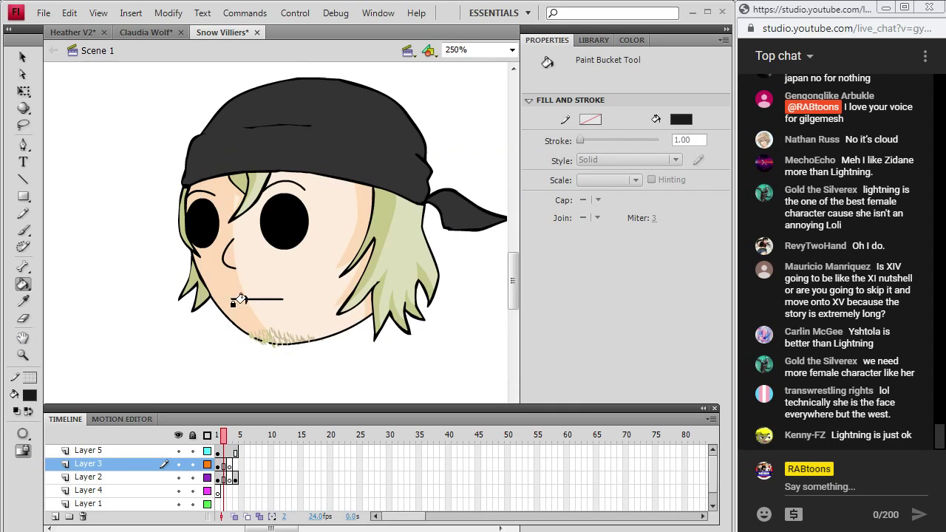
click(222, 148)
- Brush a black outline on Layer 3 that extends the bandana tail inward beneath the knot to the hair
click(23, 213)
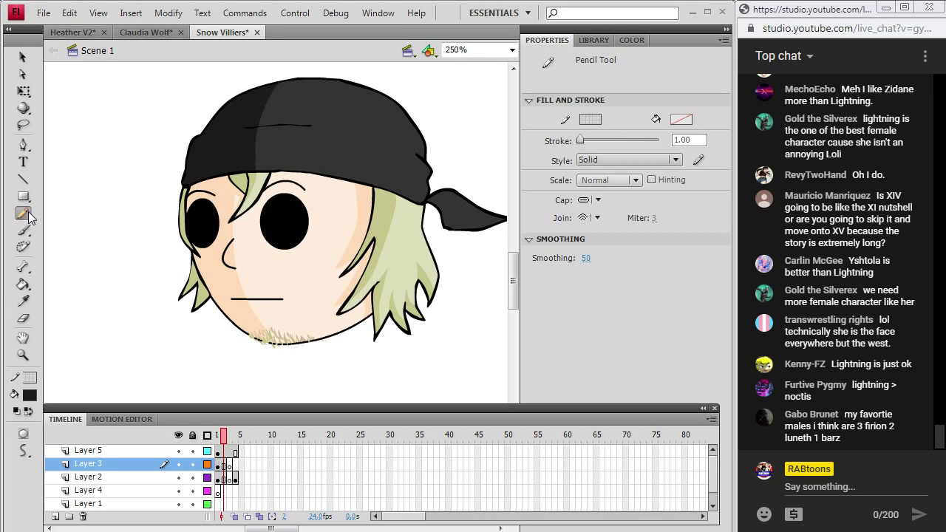
click(29, 395)
click(34, 242)
click(23, 230)
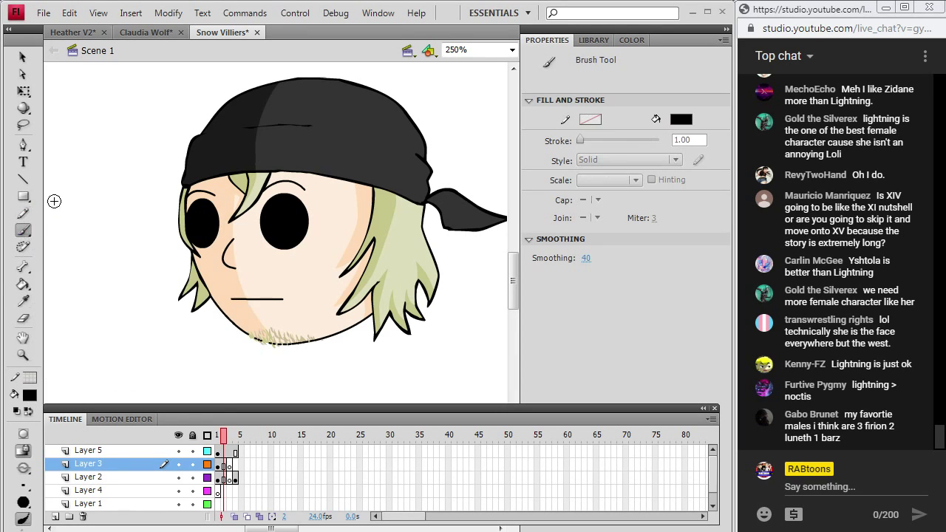
click(225, 451)
click(225, 465)
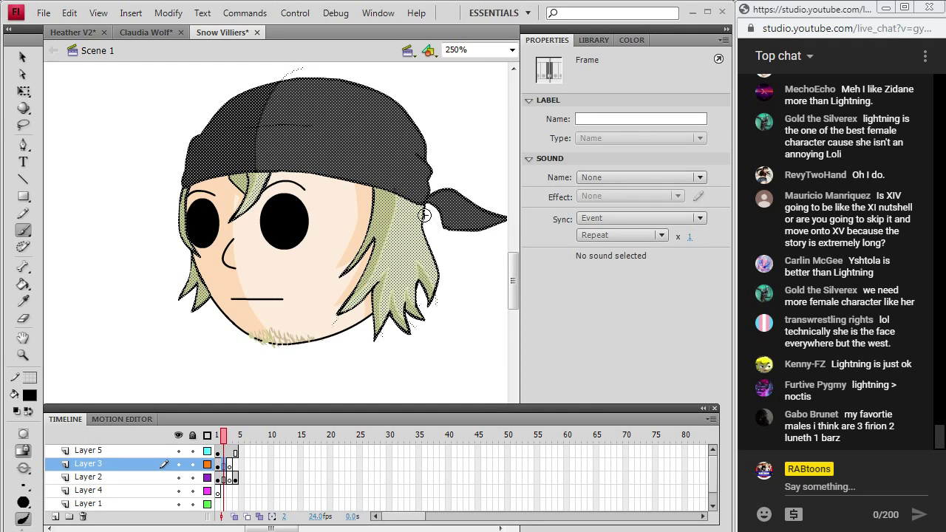
key(ctrl+shift+a)
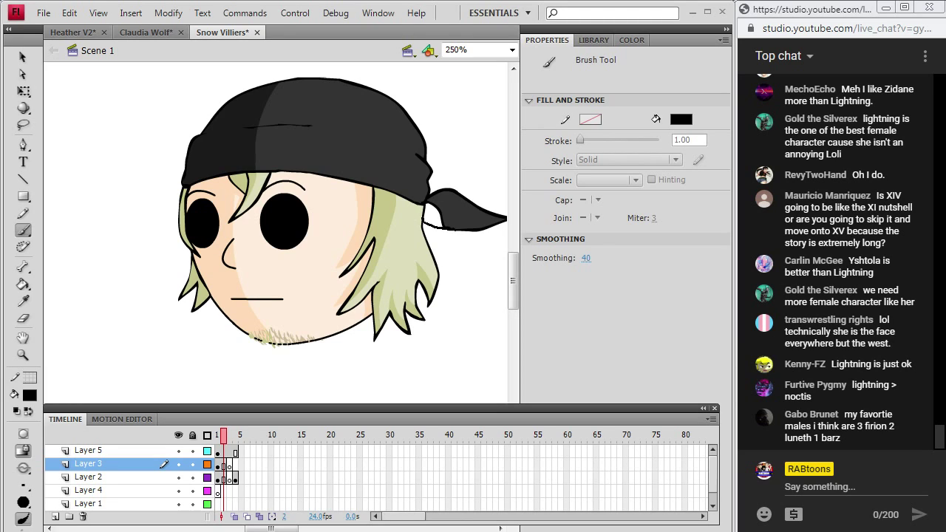
drag(446, 229, 449, 229)
- Fill the outlined tail extension with the bandana's charcoal and paint over the old line inside the tail
key(i)
click(276, 151)
click(432, 213)
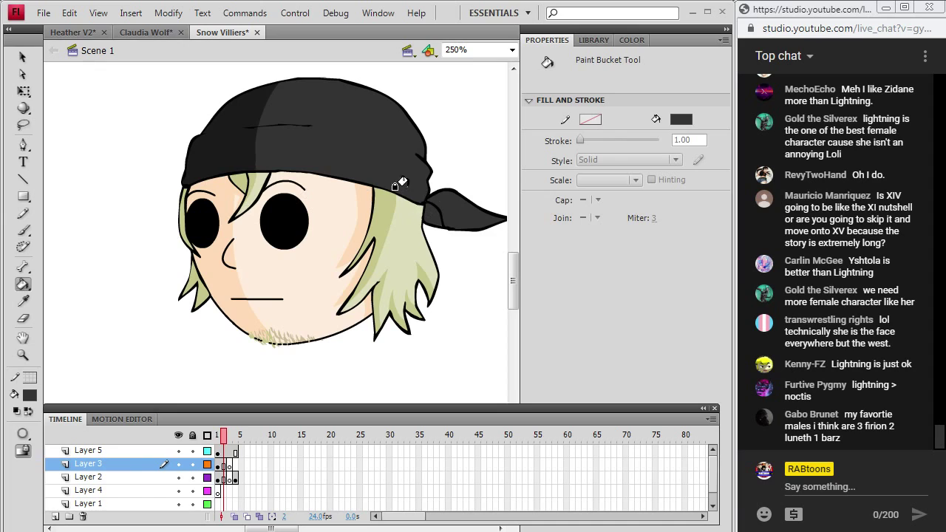
key(b)
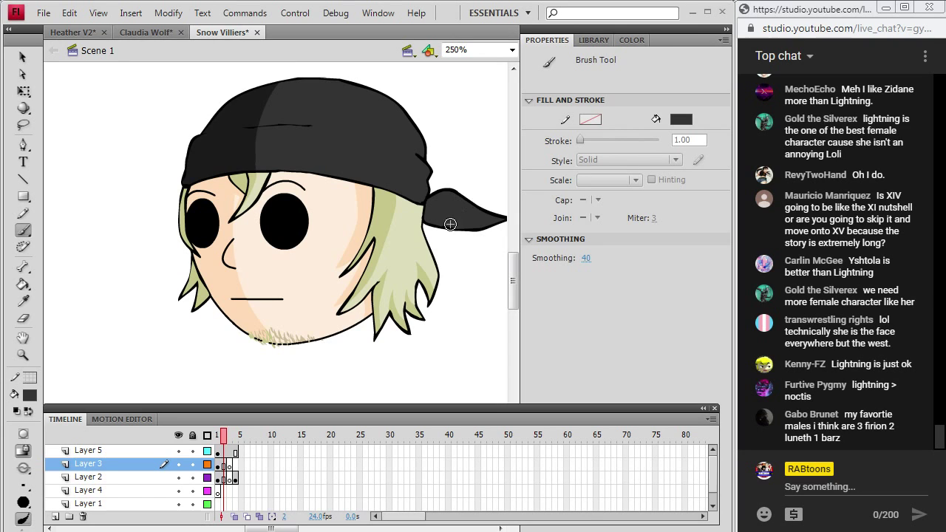
drag(454, 221, 446, 226)
- Check the Snow reference picture in the browser, then brush a smaller second bandana tail in black below the first one
key(alt+Tab)
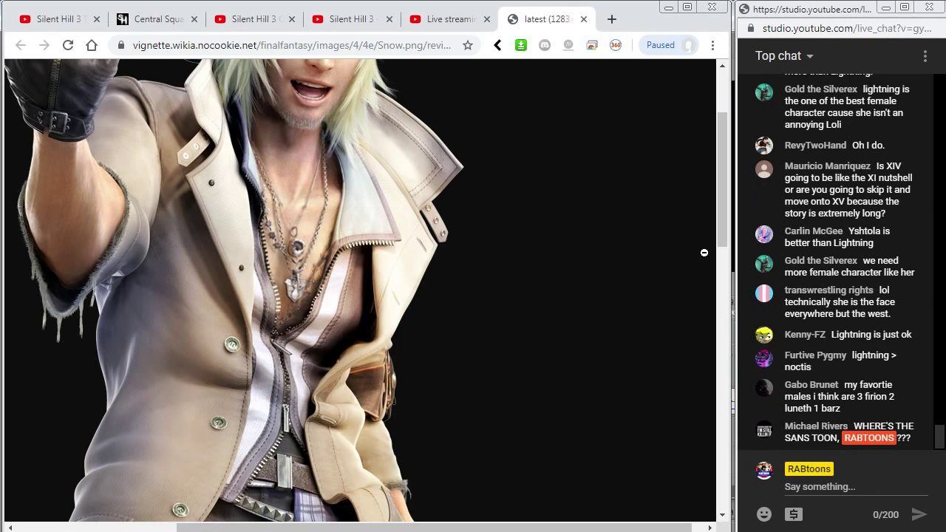
mouse_move(723, 233)
mouse_down()
mouse_move(717, 176)
mouse_move(721, 237)
mouse_up()
key(alt+Tab)
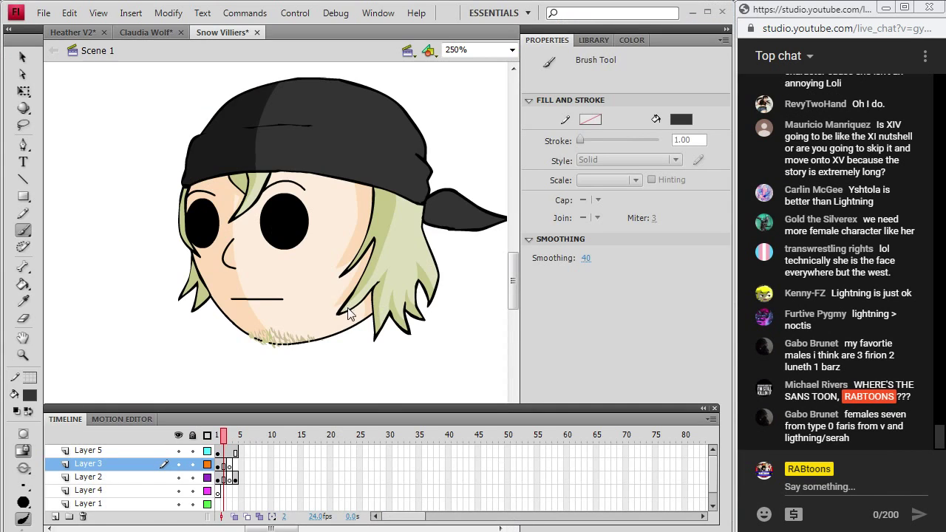
click(30, 396)
click(30, 246)
click(23, 230)
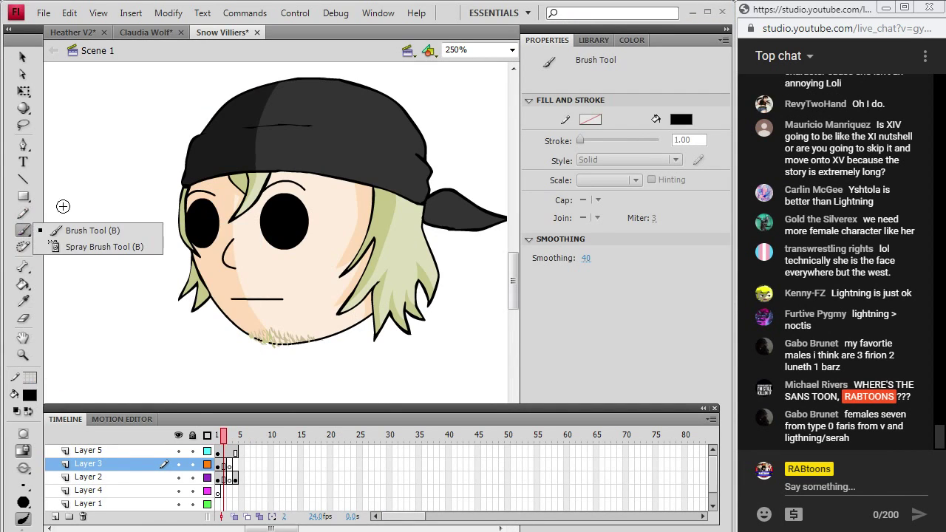
click(229, 463)
click(440, 231)
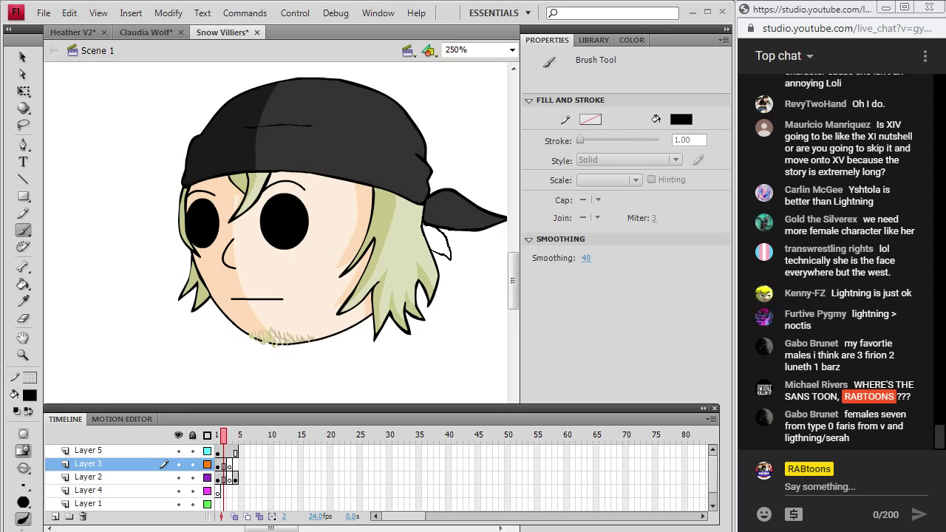
- Fill the smaller bandana tail with the charcoal sampled from the larger tail
key(i)
click(453, 206)
click(429, 224)
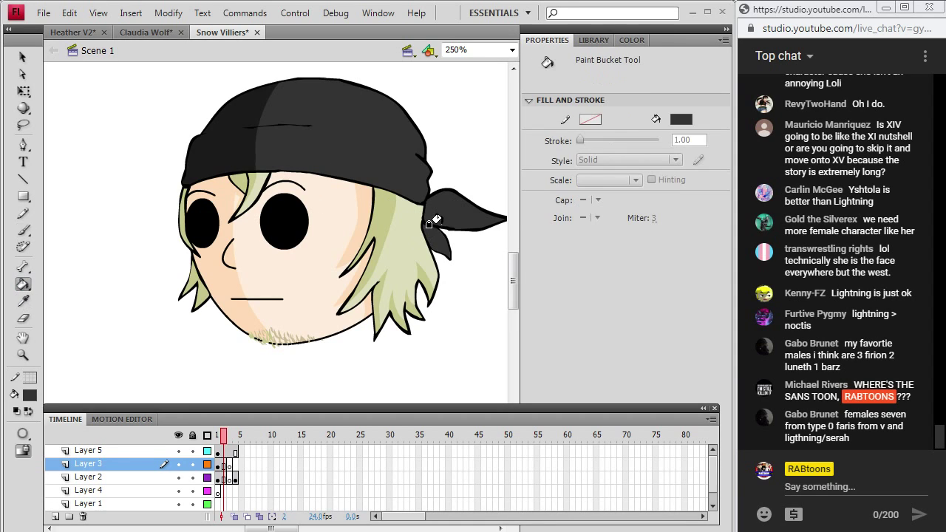
- Pencil shadow boundaries across both bandana tails and fill the parts nearest the knot with the darker charcoal
click(23, 213)
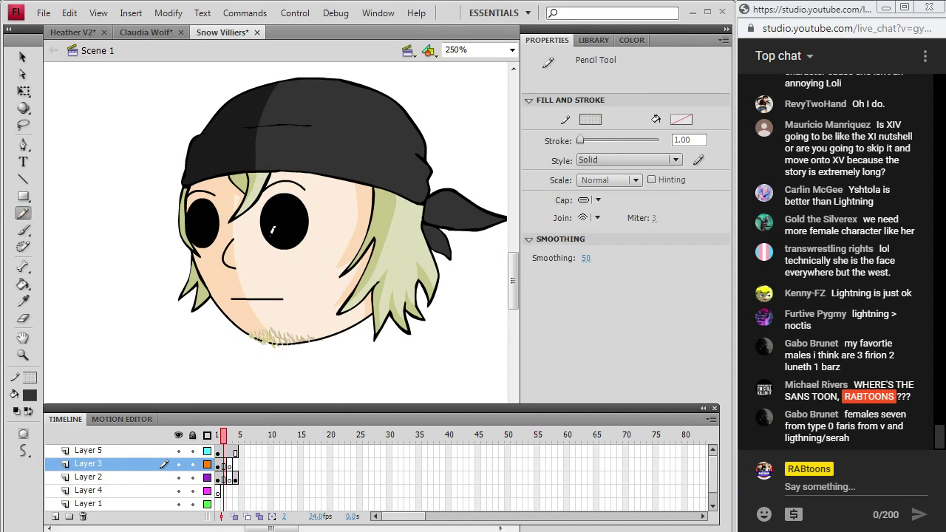
alt+click(178, 463)
alt+click(178, 464)
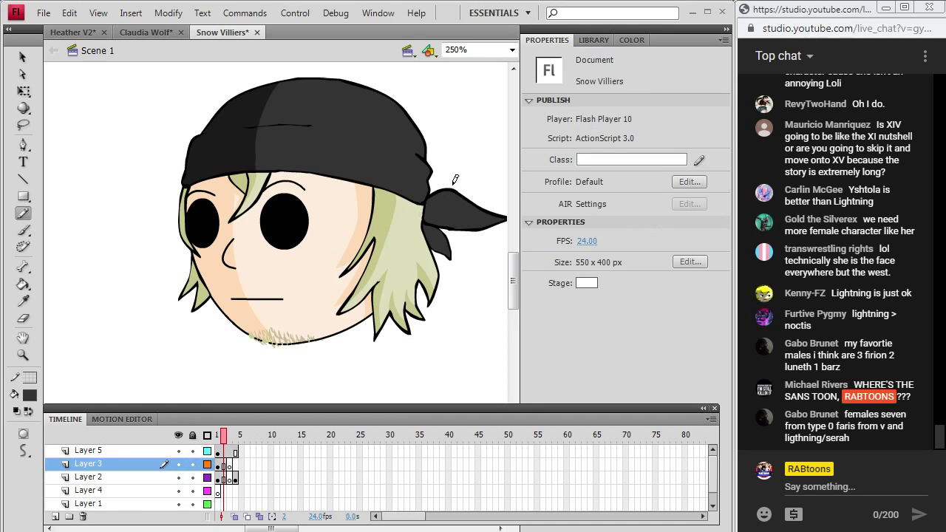
drag(453, 186, 447, 234)
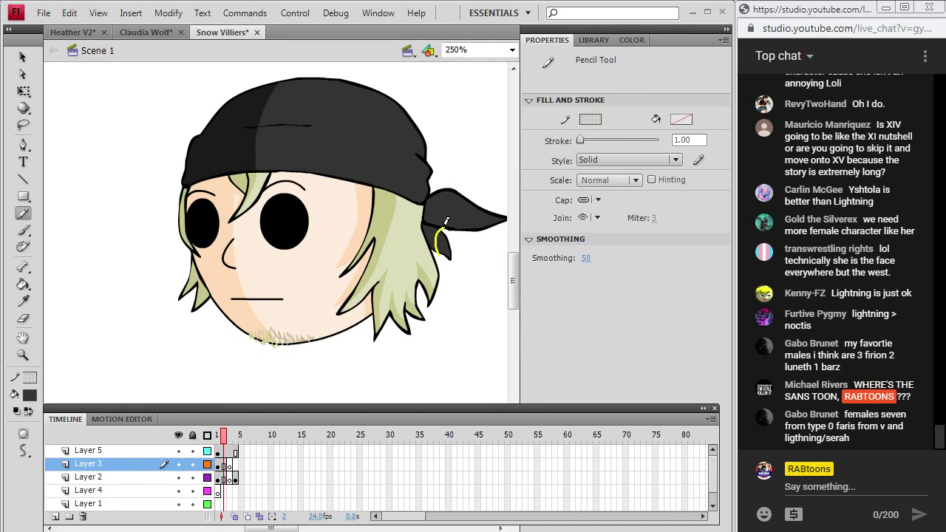
click(23, 284)
click(428, 234)
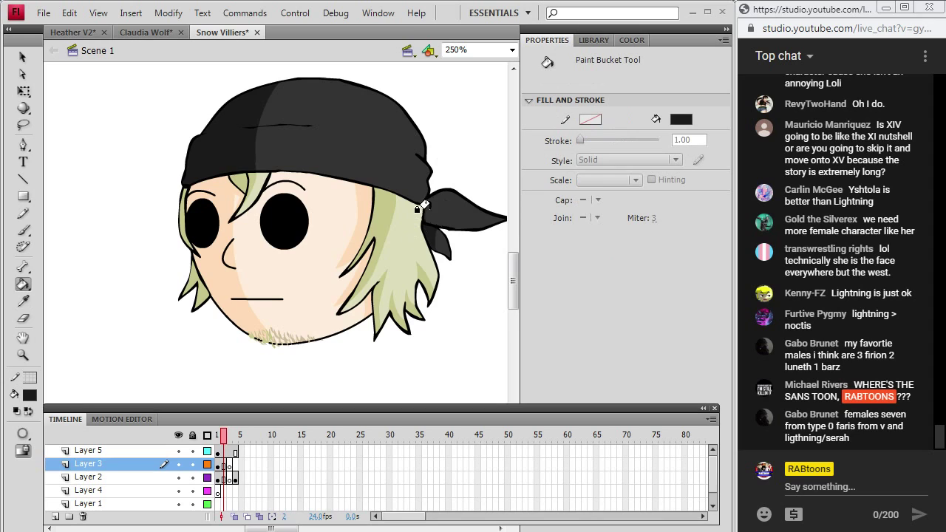
click(435, 199)
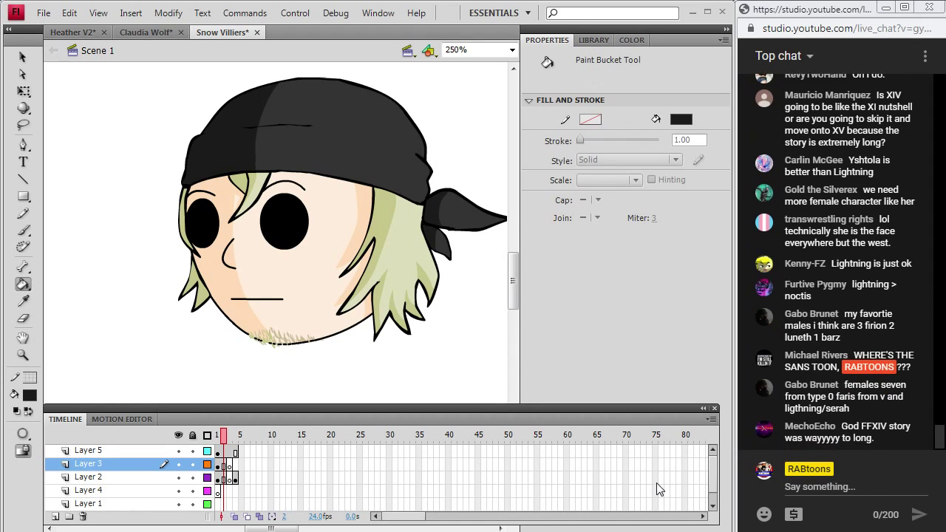
- View the whole character, head and body, at 100% zoom
click(513, 50)
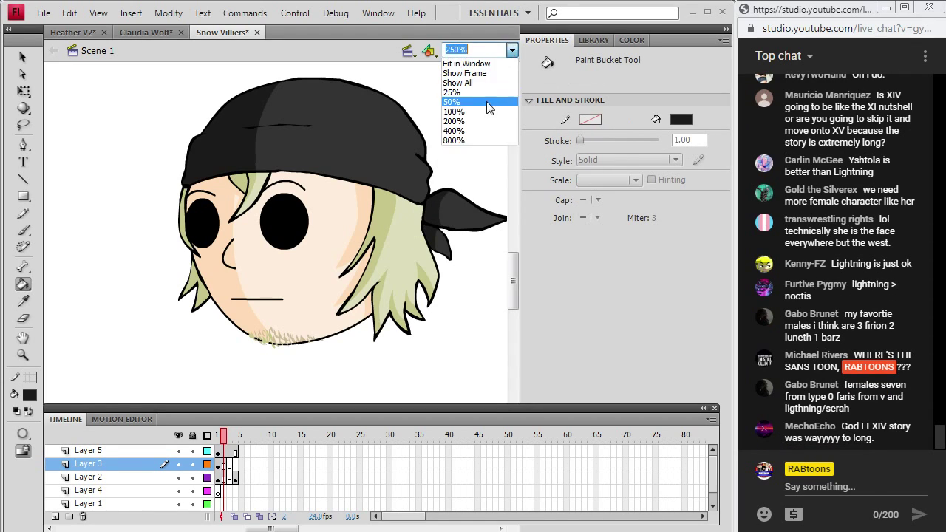
click(462, 111)
scroll(340, 263, down, 3)
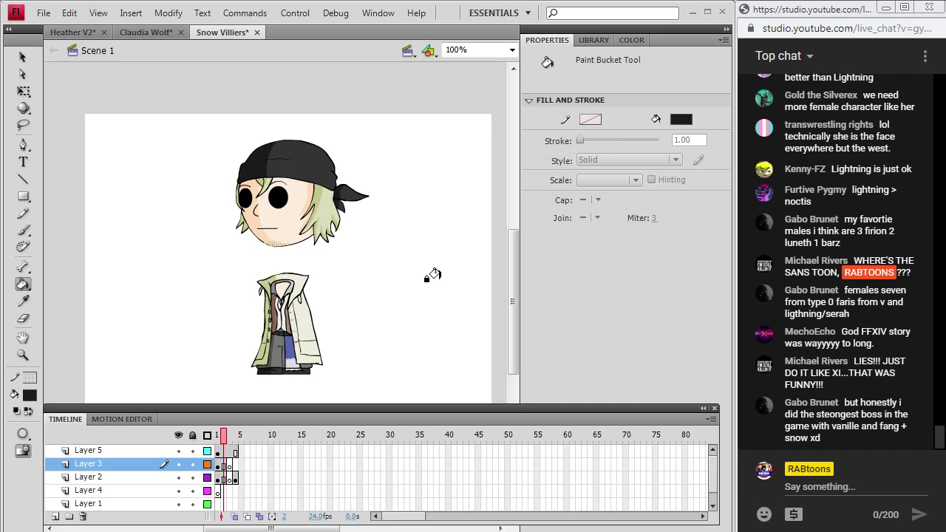
- Save the Snow Villiers drawing and open the Rabtoon Model Template file from the Games folder
click(43, 13)
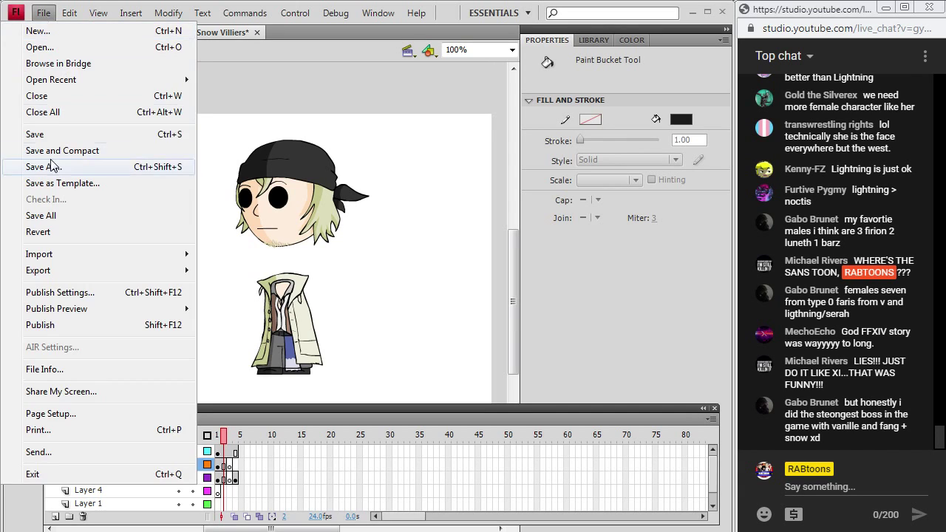
click(40, 139)
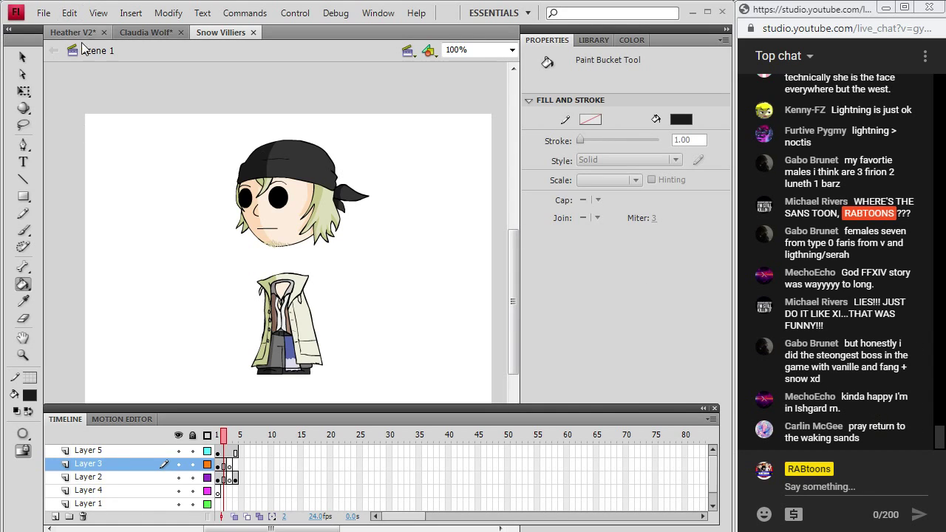
click(44, 12)
click(47, 44)
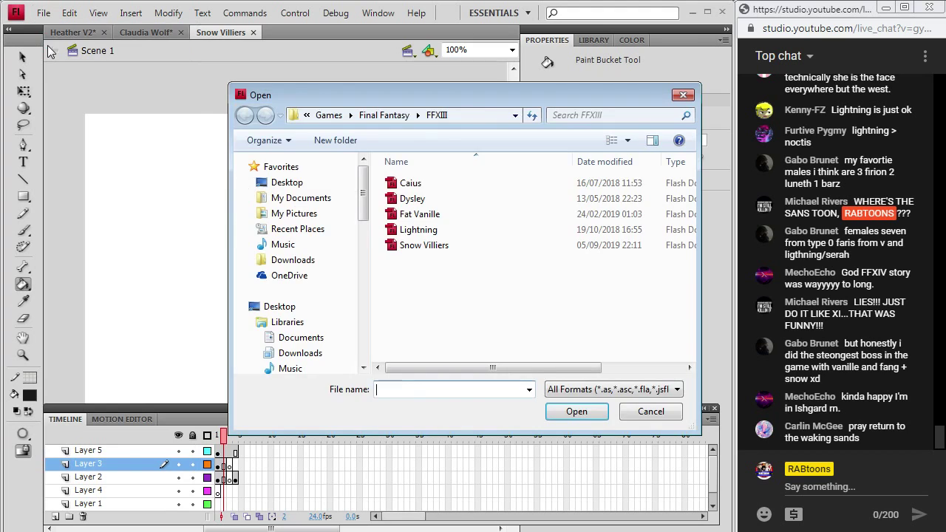
click(392, 114)
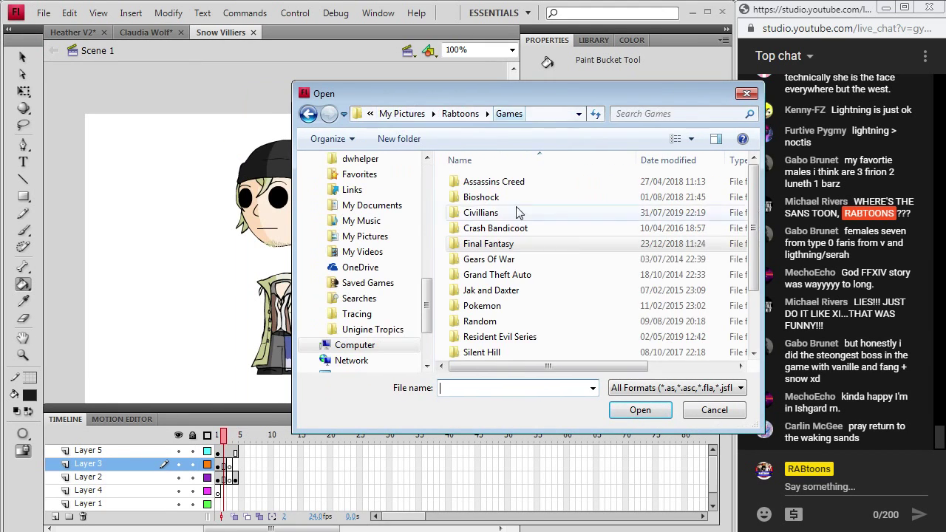
scroll(620, 350, down, 2)
double_click(534, 351)
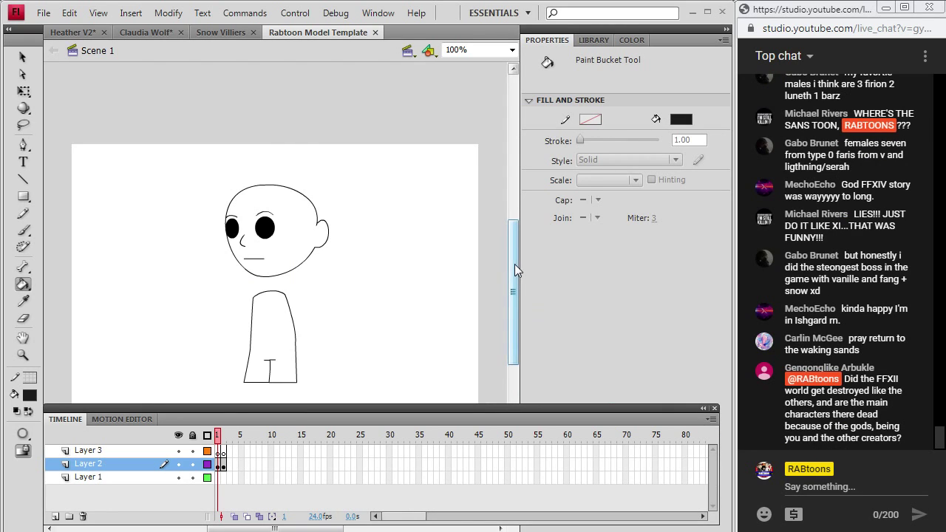
drag(515, 265, 512, 278)
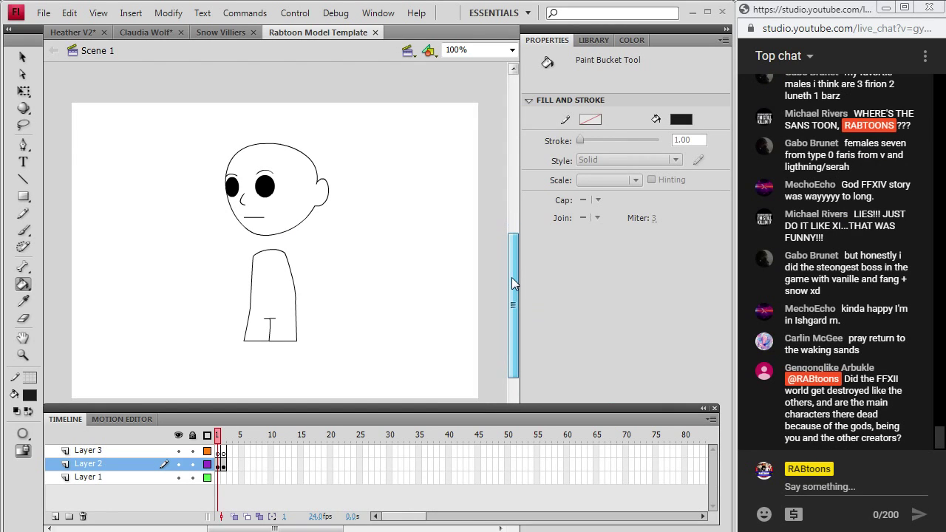
- Remove frame 2 from Layer 3 and Layer 2 of the template, then view the head at 200% on frame 1
click(23, 355)
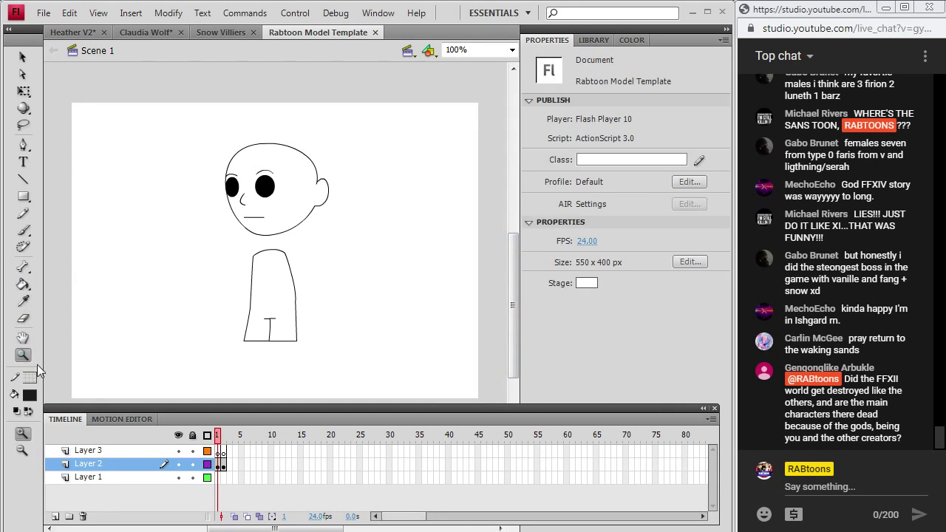
right_click(223, 451)
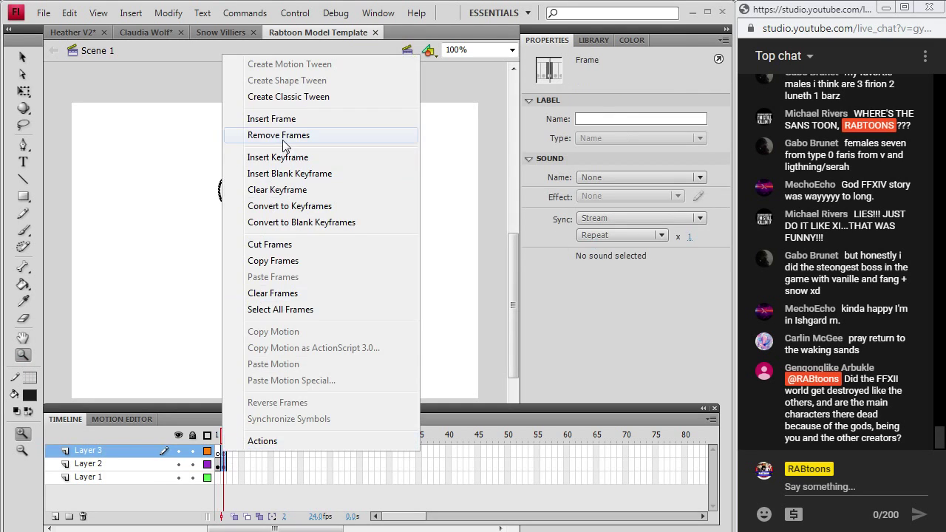
click(284, 146)
click(215, 451)
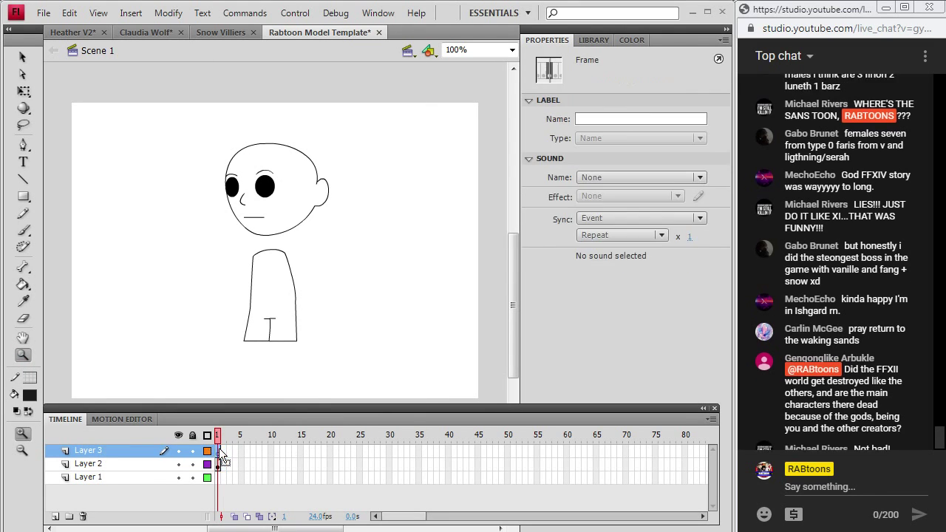
click(285, 207)
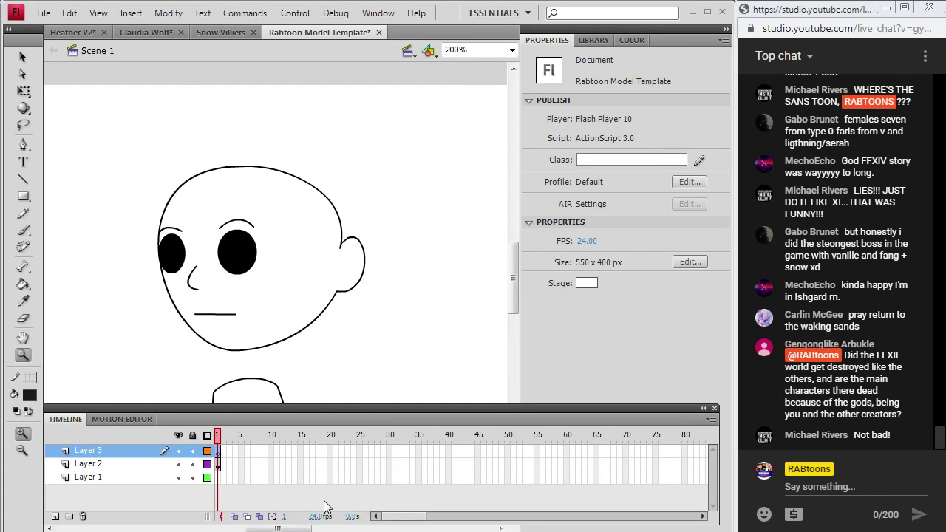
- Switch to the browser and search Google Images for "sazh pictologica"
key(alt+Tab)
scroll(499, 266, up, 3)
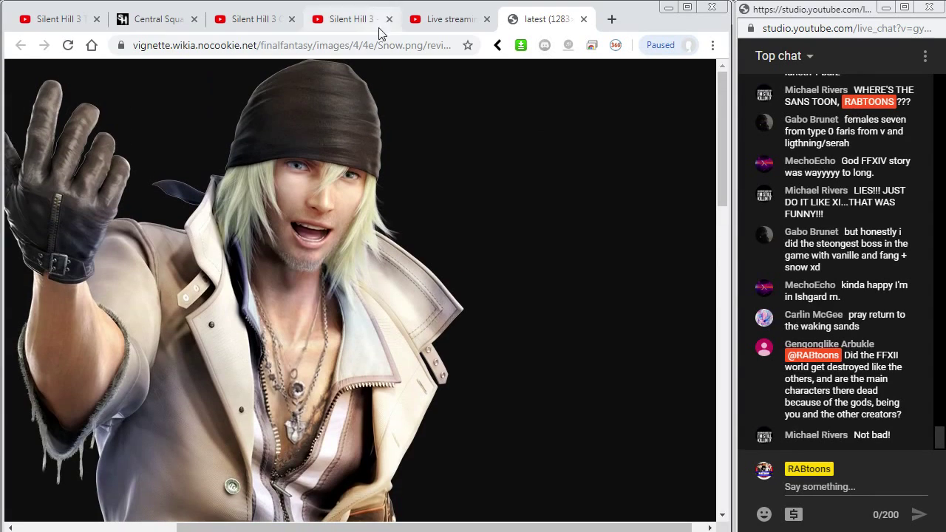
click(375, 50)
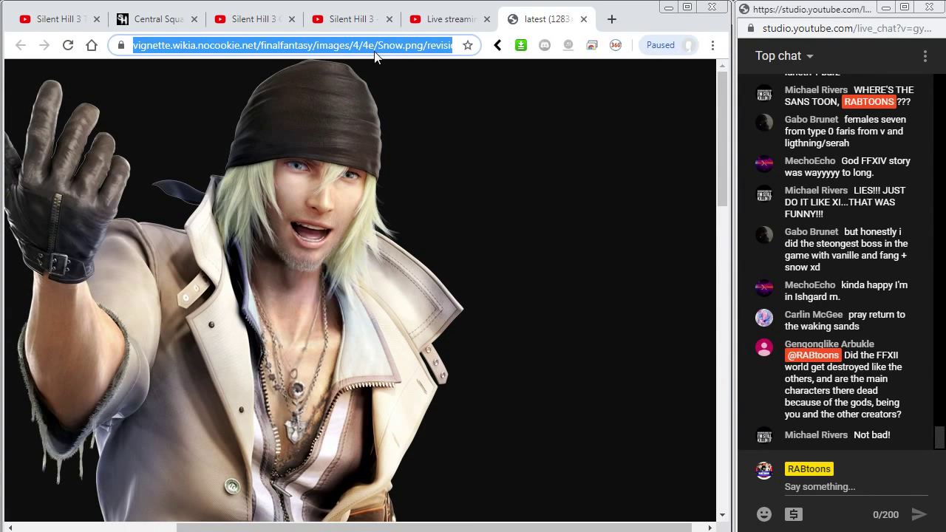
text(sazh)
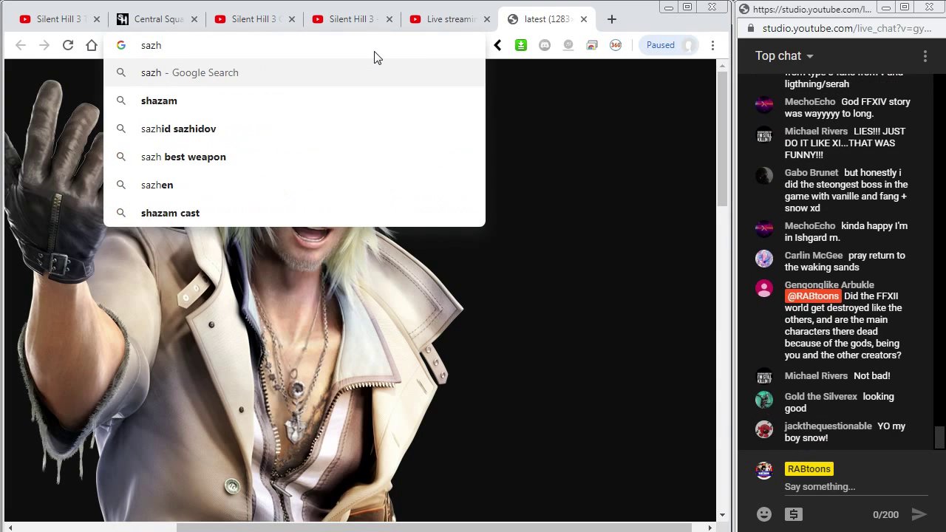
text( pictol)
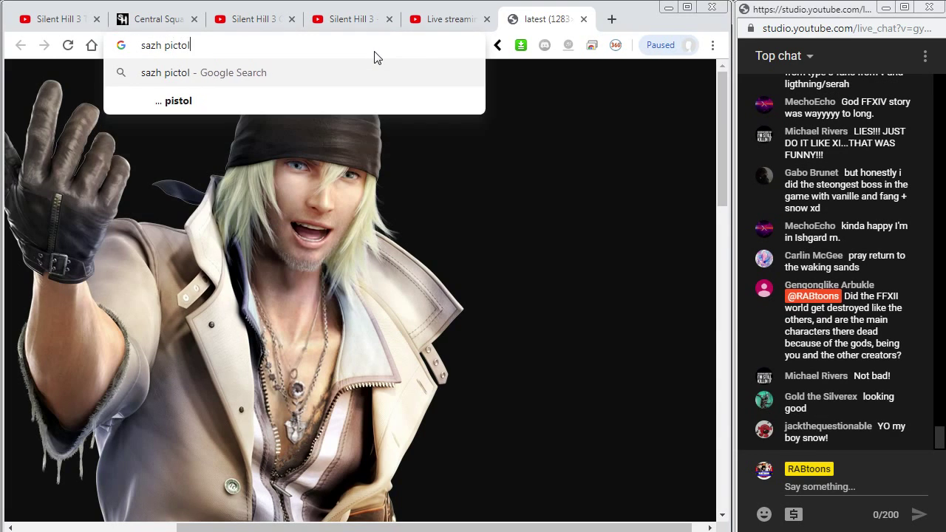
text(ogica)
key(Return)
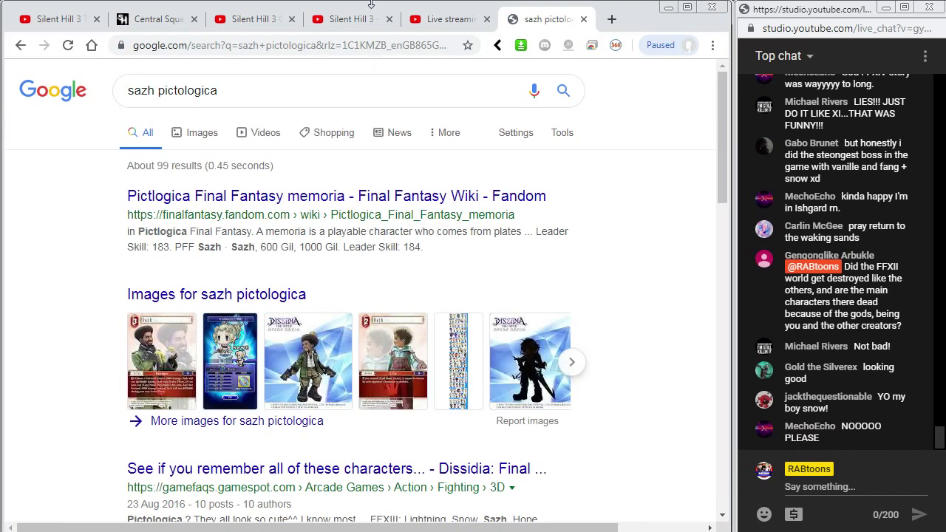
click(192, 139)
- Open the Dissidia Opera Omnia picture of Sazh from the image results in a new tab
scroll(364, 333, down, 1)
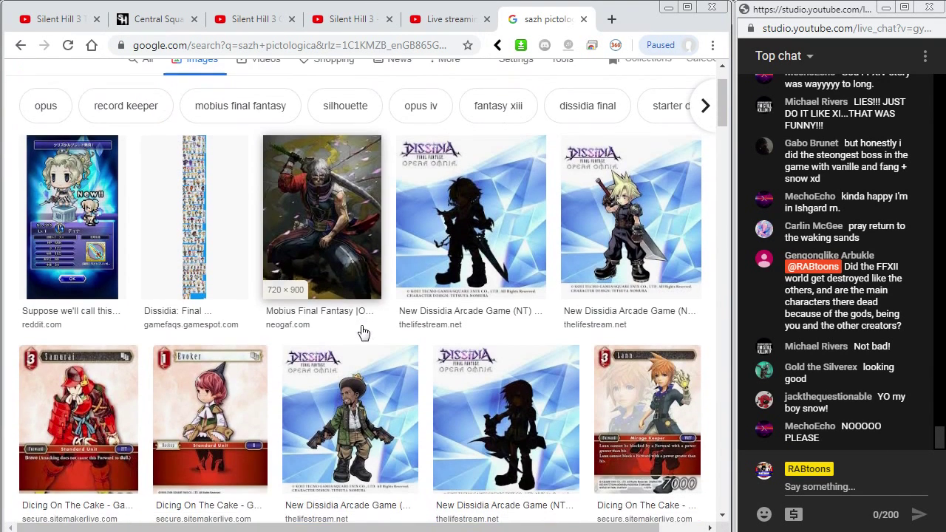
scroll(362, 333, down, 3)
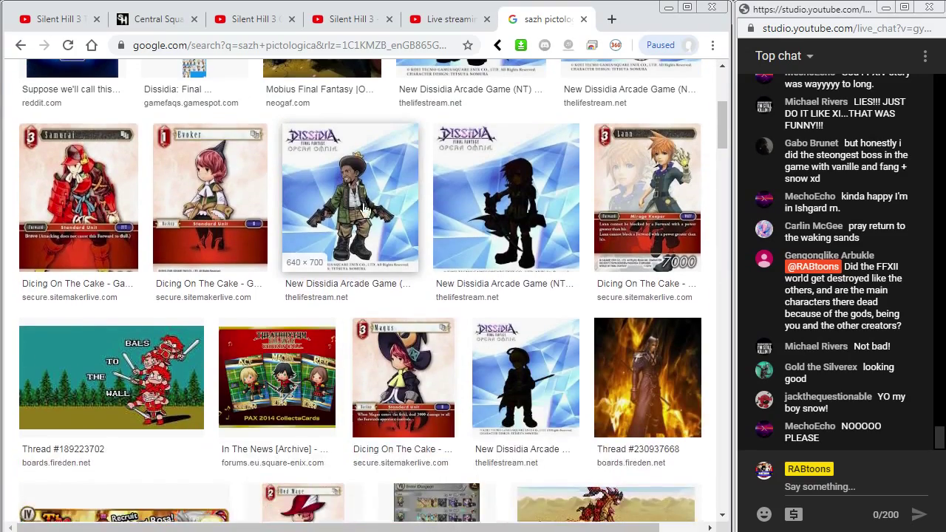
middle_click(371, 198)
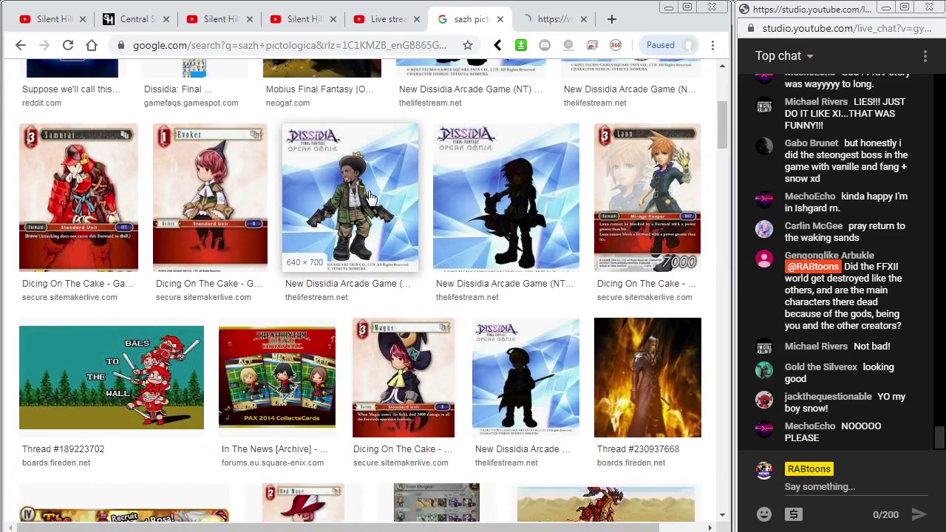
- Look through the remaining image results for a chibi-style reference picture of Sazh
scroll(372, 198, down, 15)
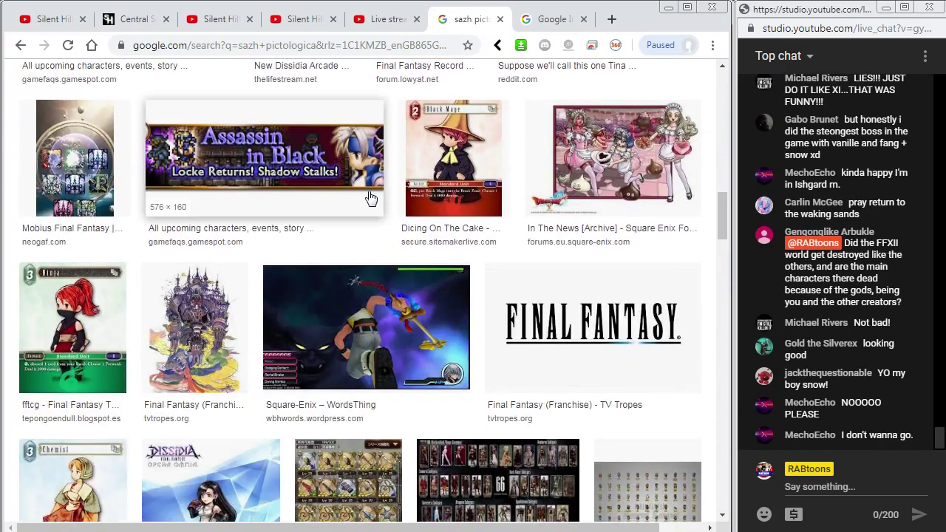
scroll(371, 198, down, 10)
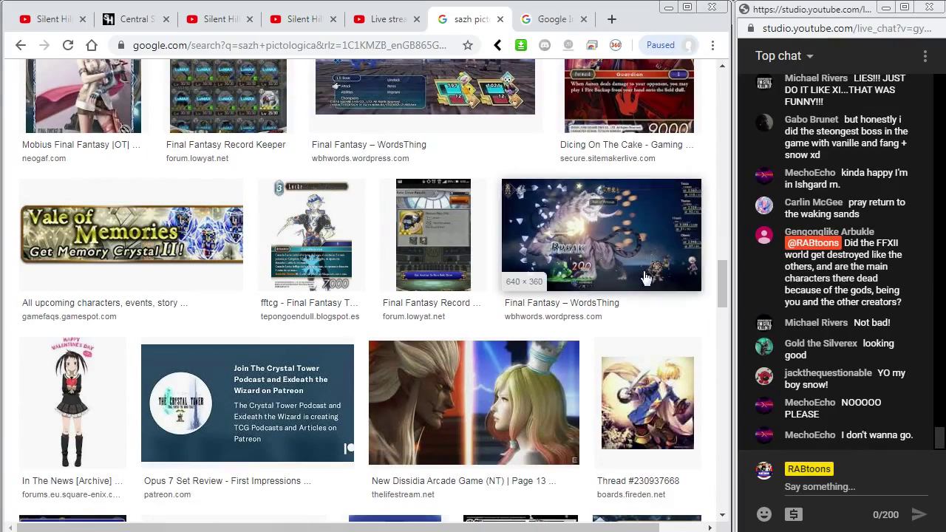
drag(714, 279, 714, 369)
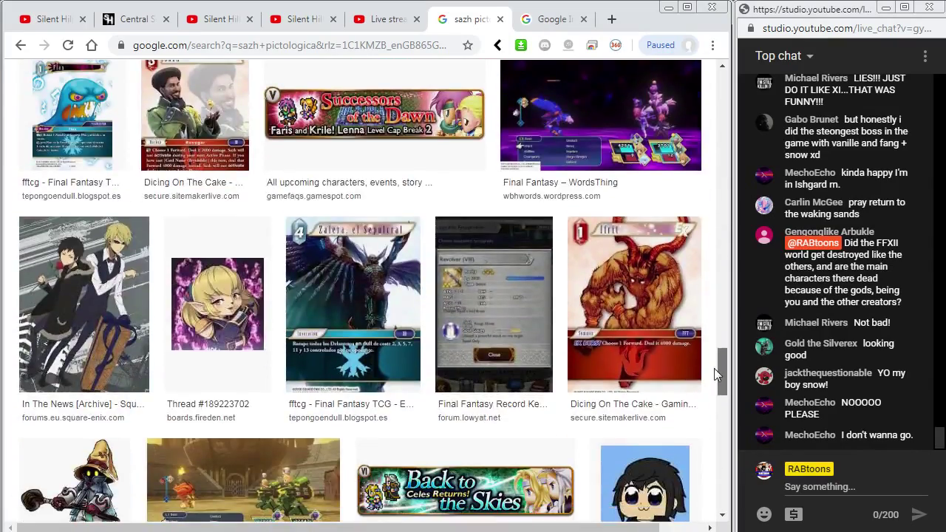
scroll(714, 368, down, 10)
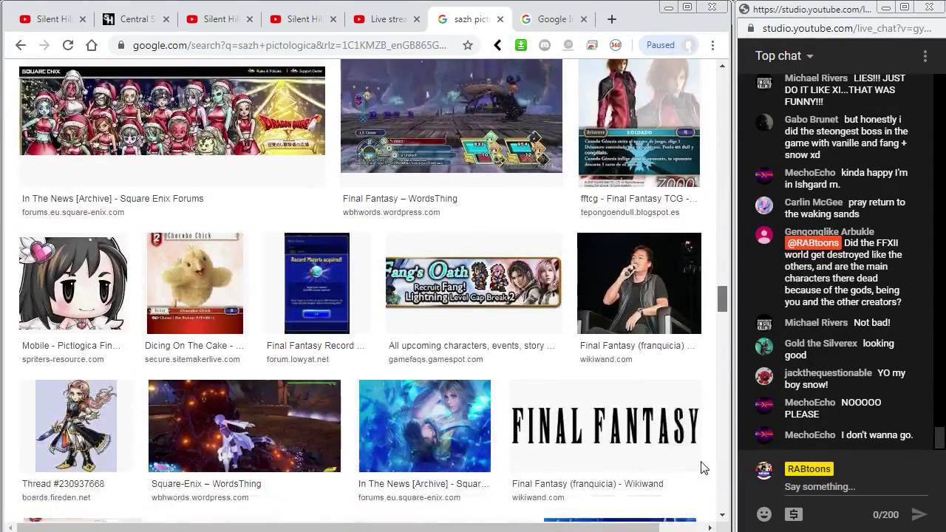
scroll(702, 474, down, 4)
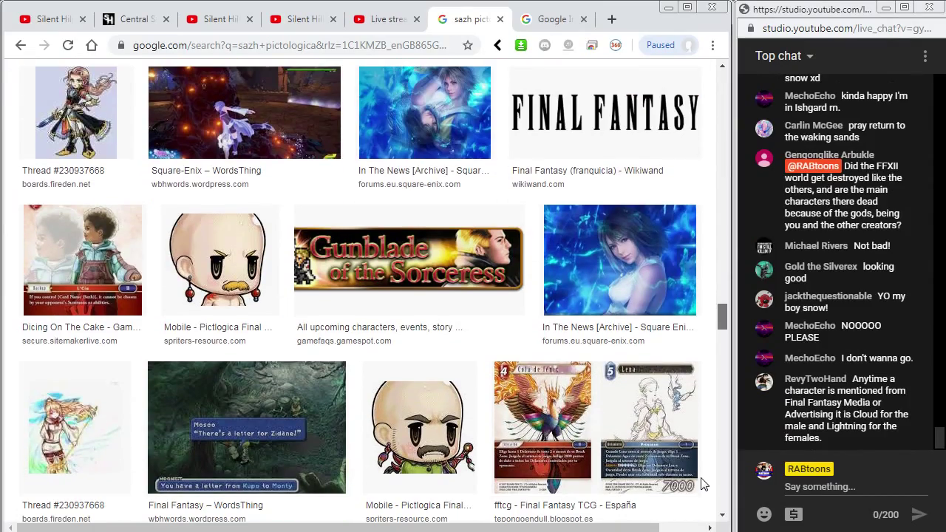
scroll(702, 484, down, 10)
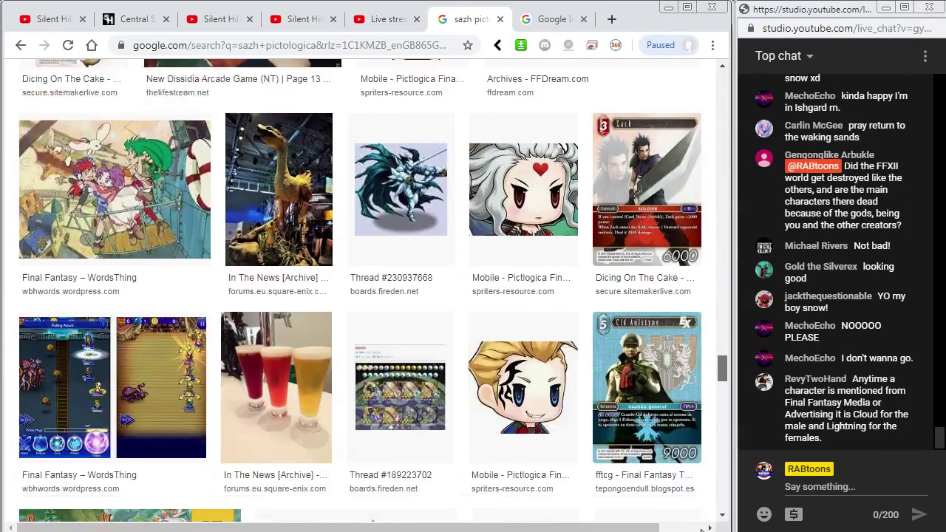
scroll(702, 443, down, 12)
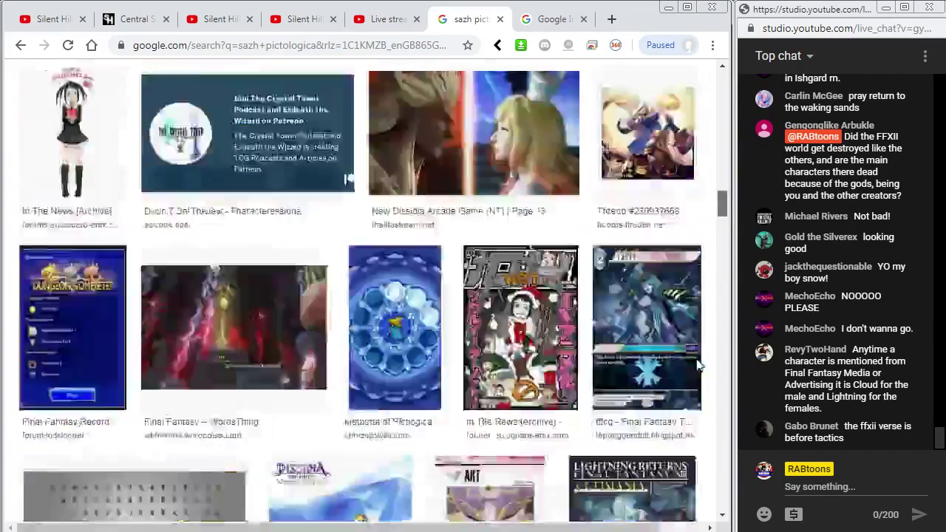
scroll(699, 366, up, 20)
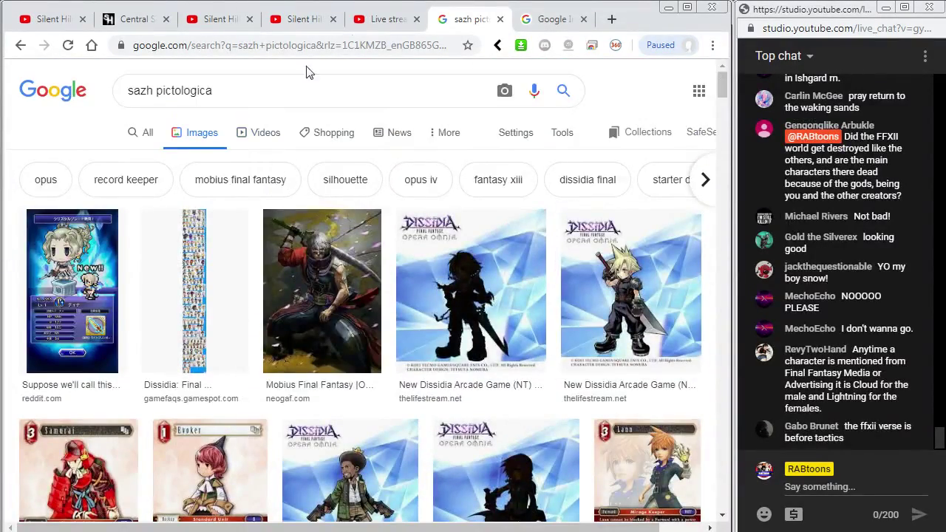
- Open the Sazh picture from the Lifestream forum thread in its own tab and close the forum and image preview tabs
click(548, 18)
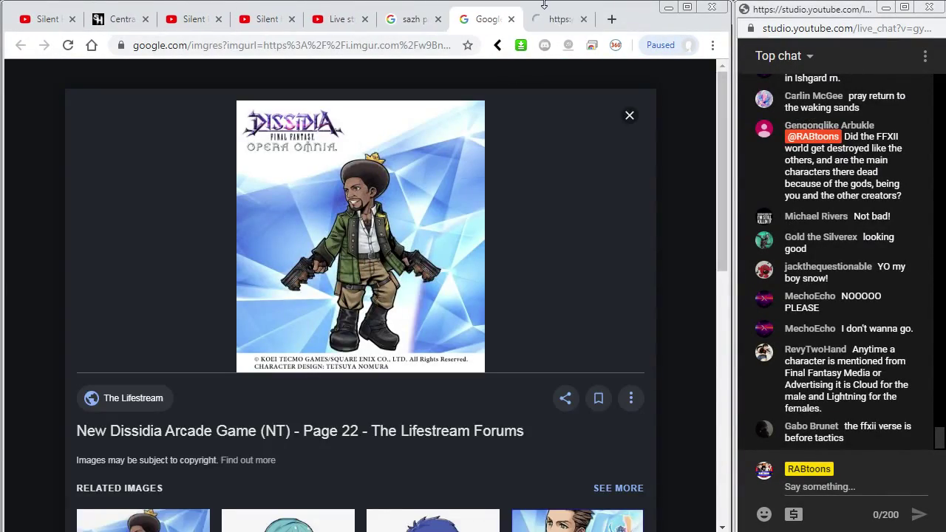
click(556, 18)
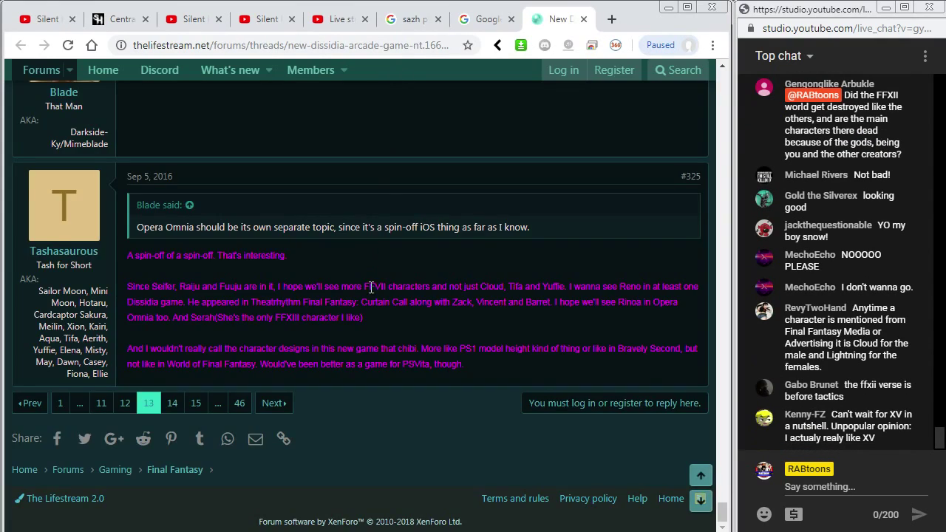
scroll(371, 296, up, 15)
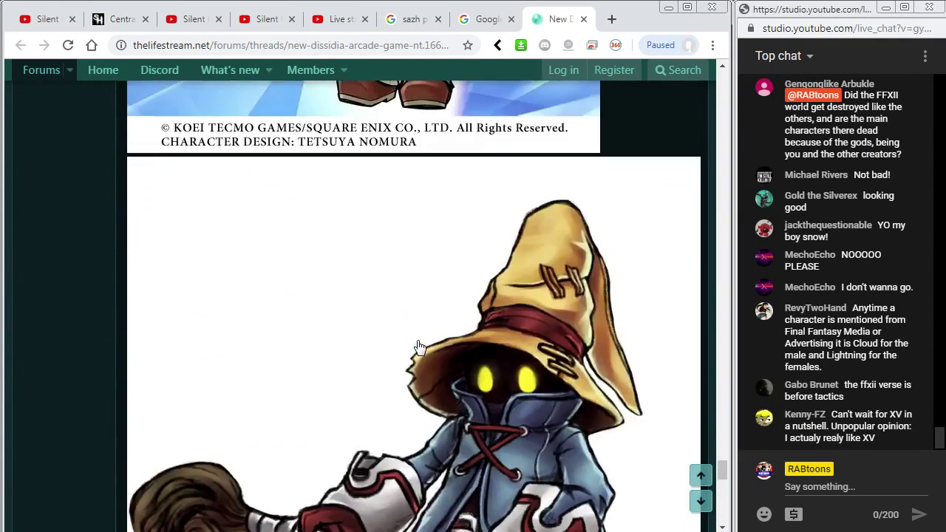
scroll(417, 344, down, 15)
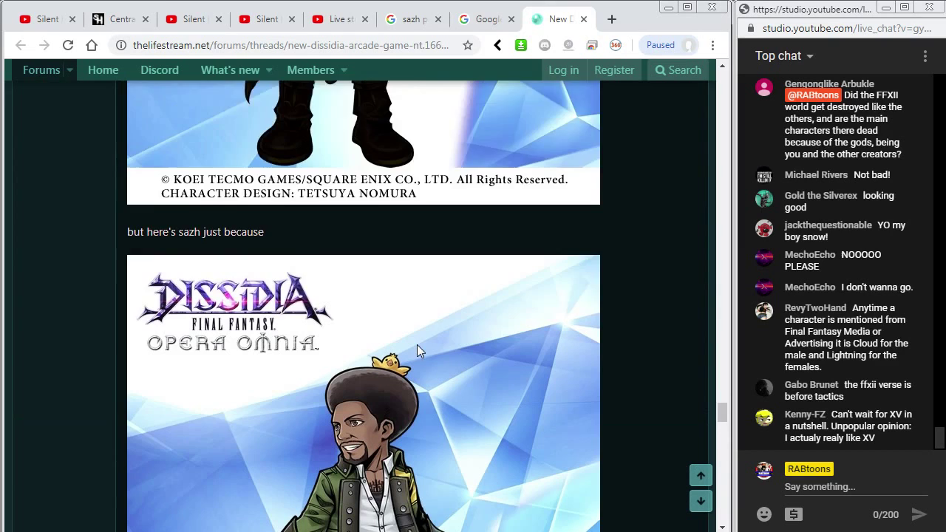
right_click(418, 281)
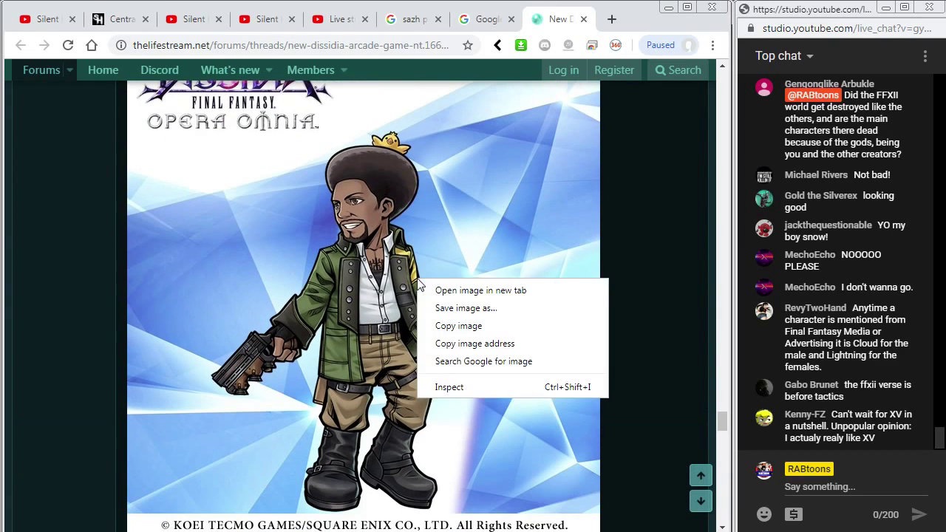
click(444, 291)
click(520, 19)
click(437, 23)
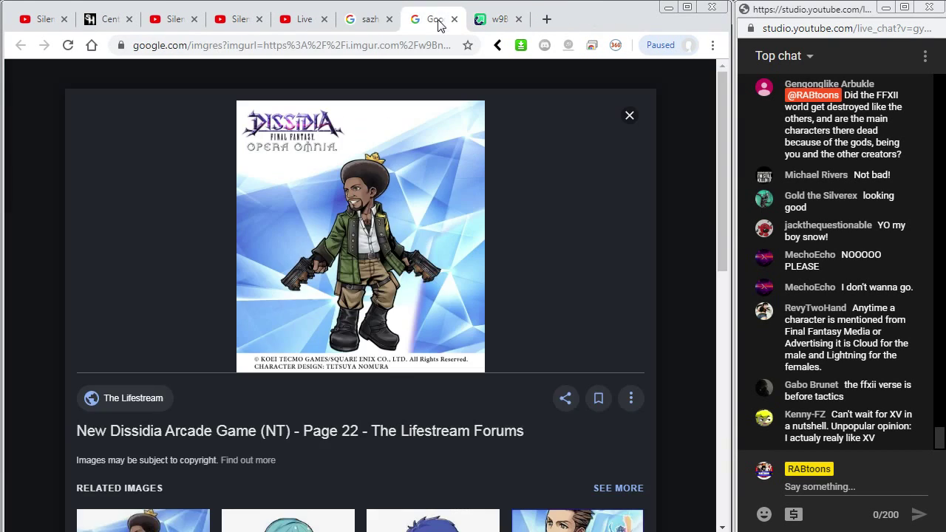
middle_click(438, 24)
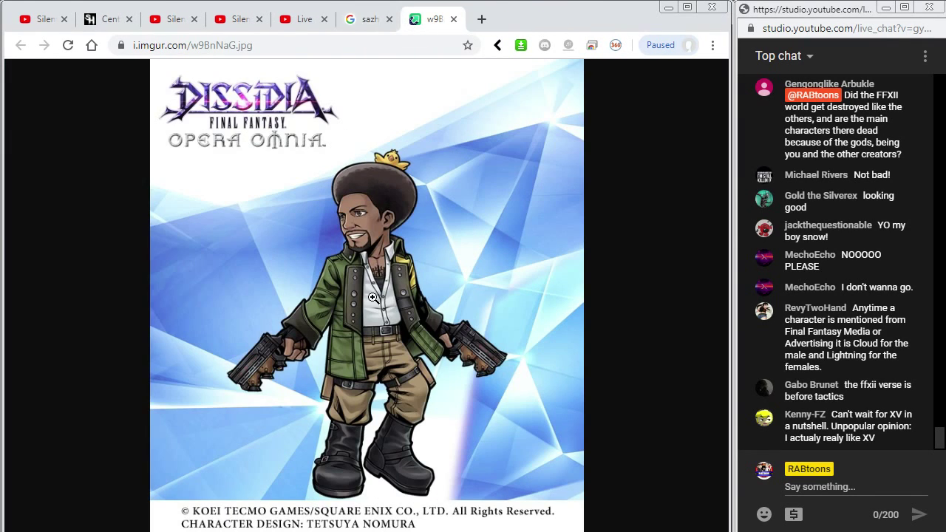
- Enlarge the Dissidia Opera Omnia picture of Sazh to full size and copy the image
click(378, 225)
right_click(376, 207)
click(405, 251)
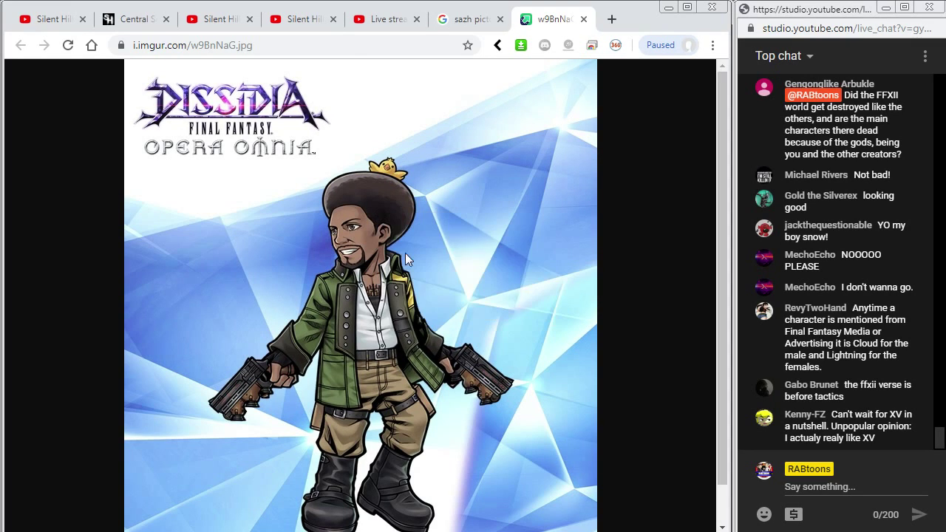
right_click(393, 229)
click(411, 279)
right_click(388, 250)
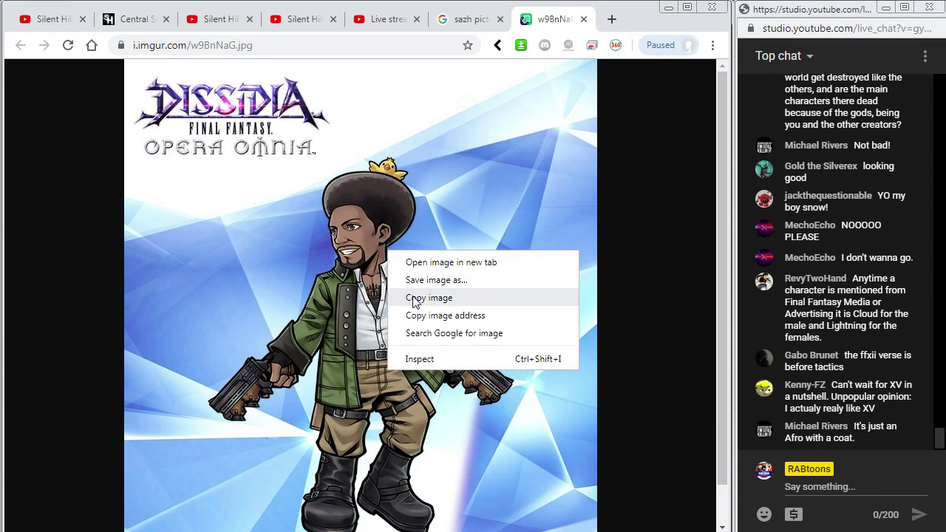
click(413, 298)
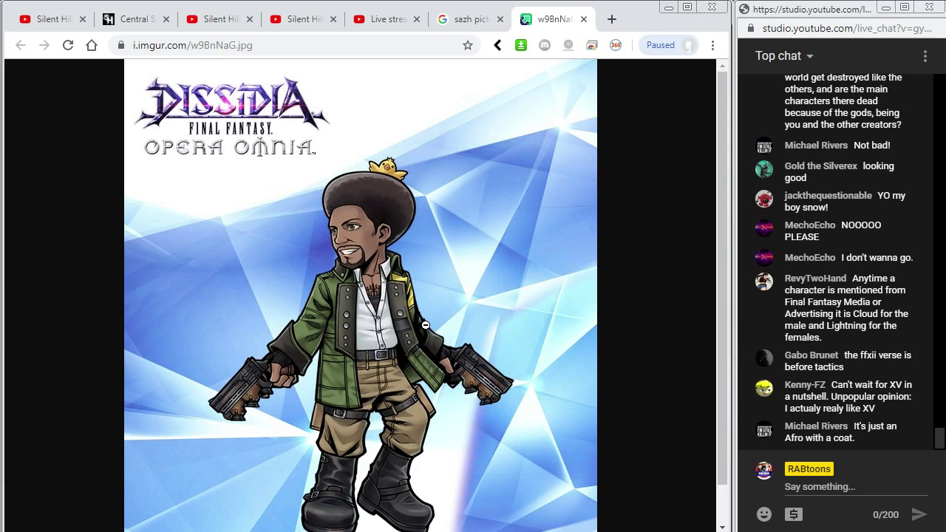
scroll(425, 326, down, 1)
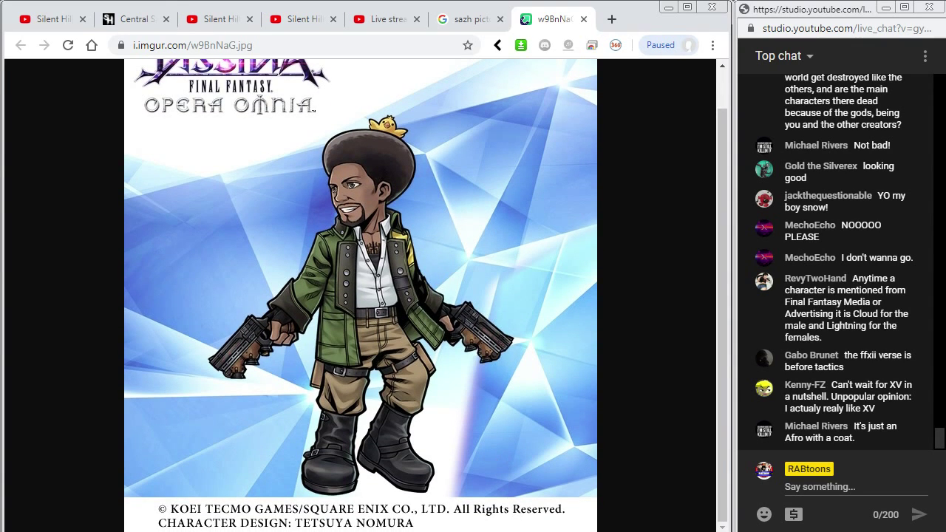
- Switch to Flash and paste the picture of Sazh into a new layer placed between Layer 2 and Layer 1
key(alt+Tab)
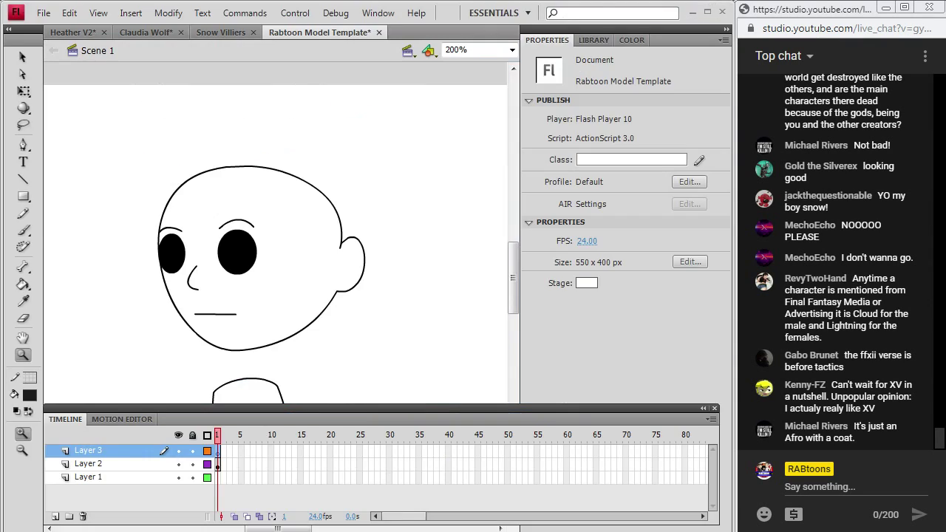
scroll(291, 253, down, 2)
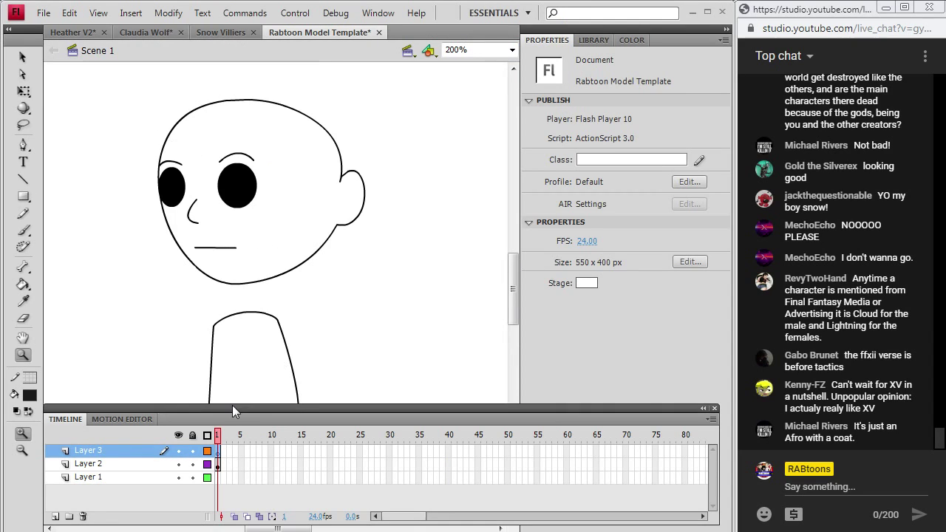
click(131, 13)
mouse_move(111, 107)
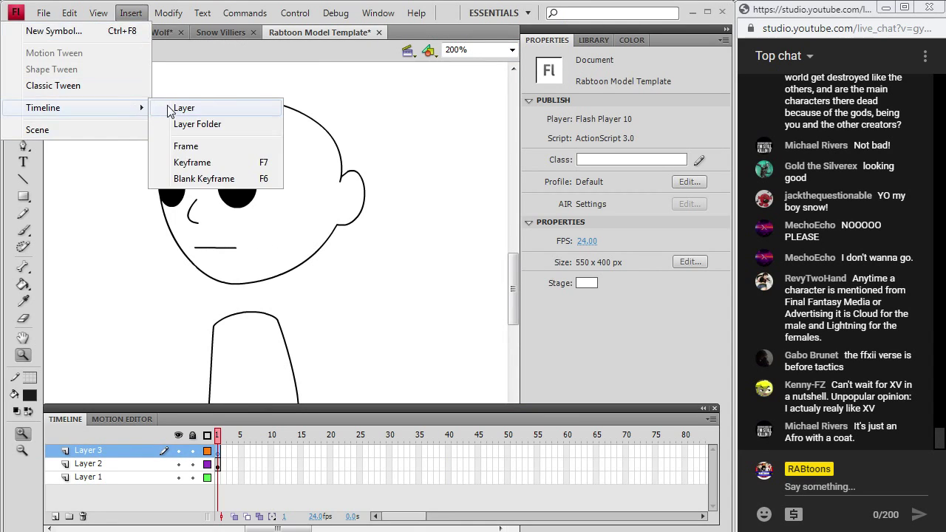
click(172, 108)
drag(133, 452, 125, 488)
click(69, 13)
click(74, 104)
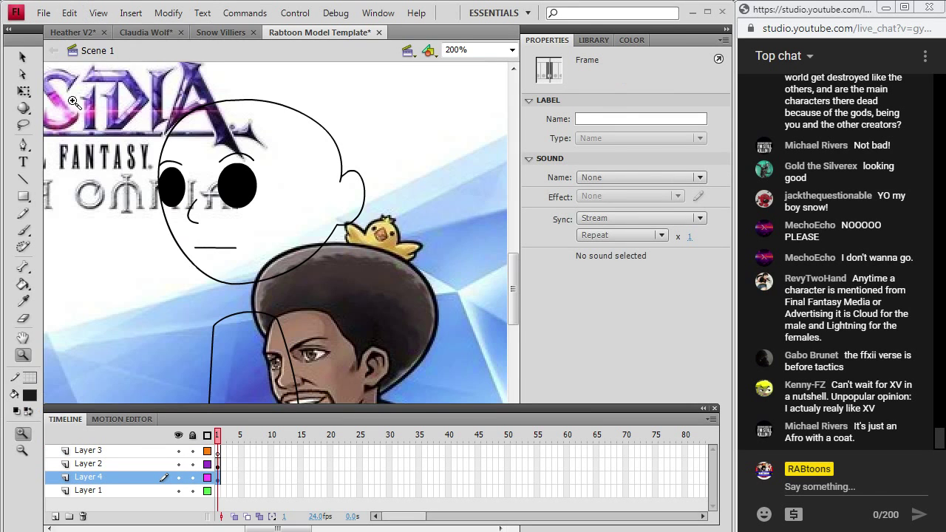
- Move the Sazh picture behind the template head and stretch it to a width of about 744 px
click(354, 320)
drag(353, 320, 267, 140)
click(169, 13)
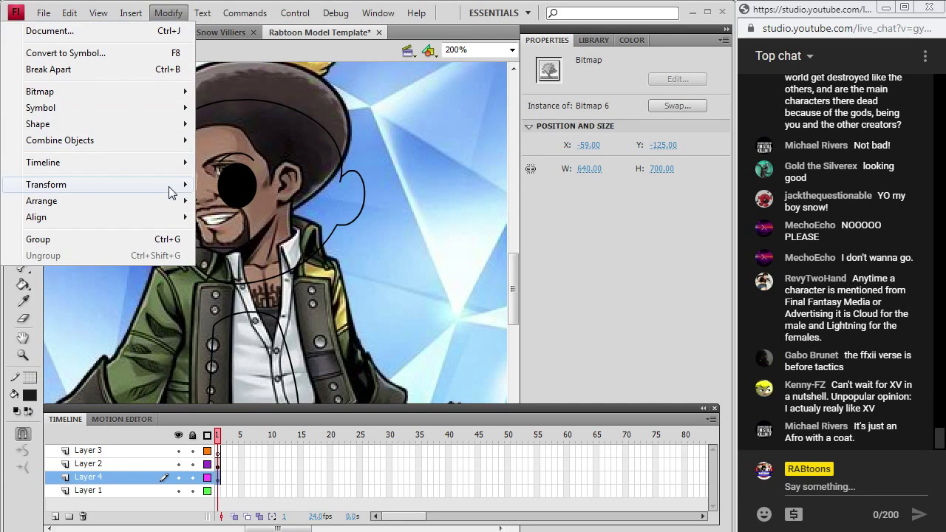
mouse_move(148, 185)
click(229, 233)
click(511, 49)
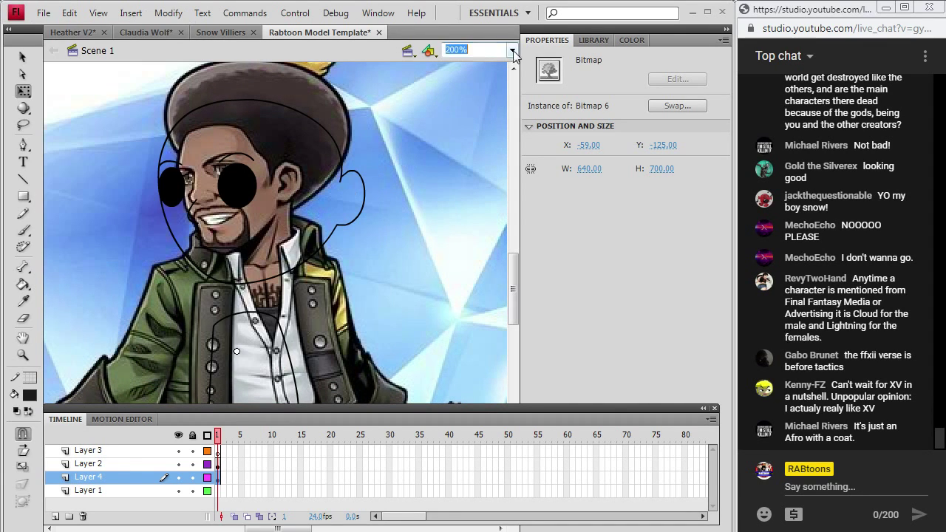
click(477, 112)
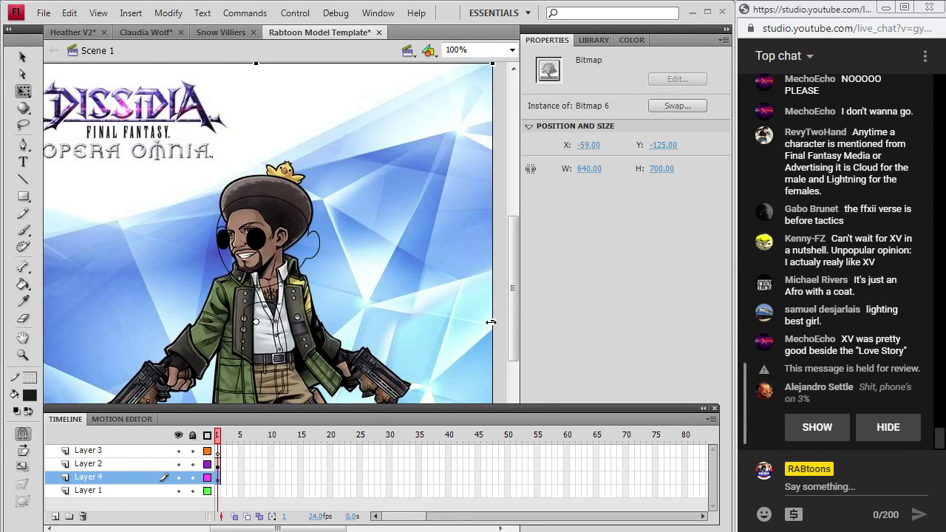
drag(490, 322, 530, 323)
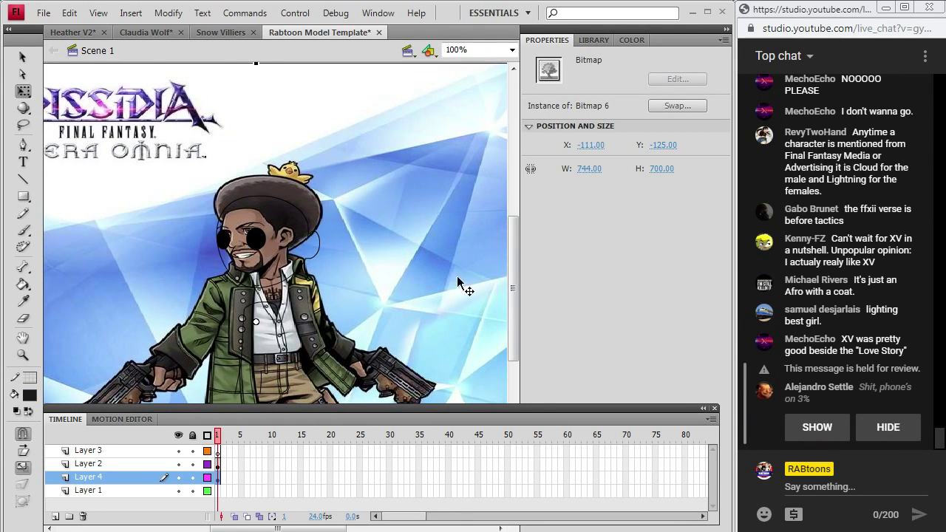
- Stretch the Sazh picture to about 848 px high and 892 px wide, aligning its face with the template head
scroll(510, 240, up, 3)
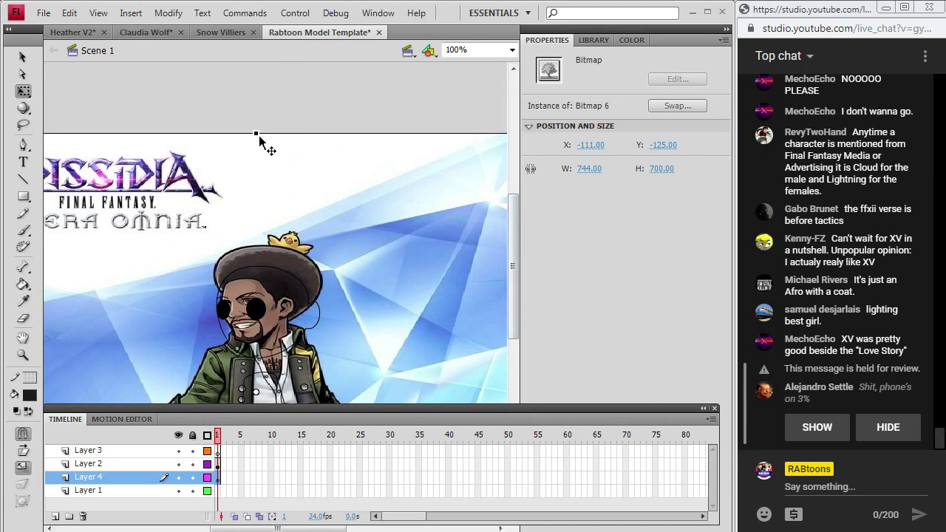
drag(255, 131, 260, 80)
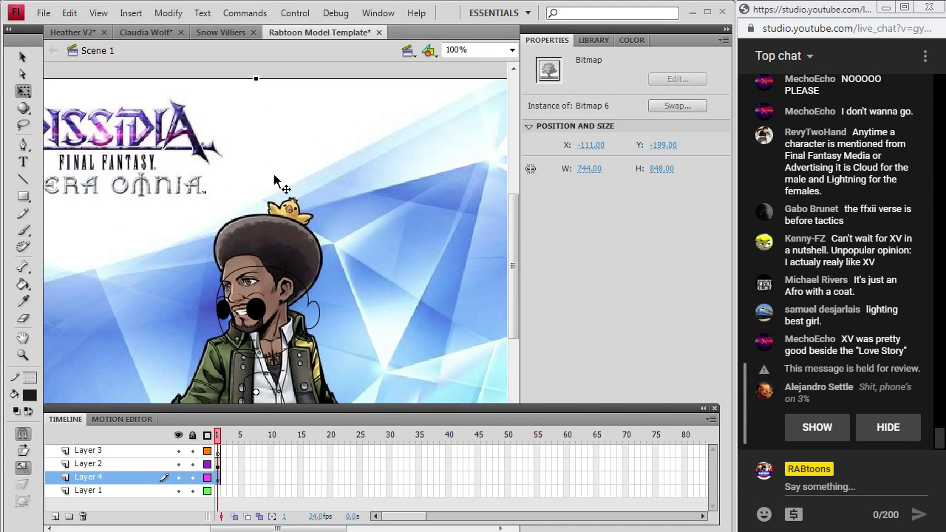
drag(293, 220, 286, 216)
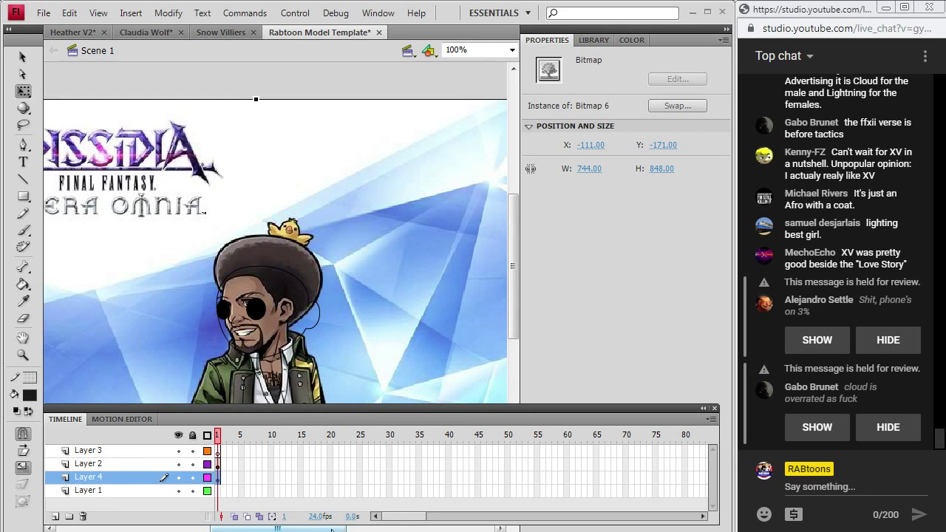
scroll(399, 527, right, 3)
scroll(514, 290, down, 2)
scroll(514, 290, down, 3)
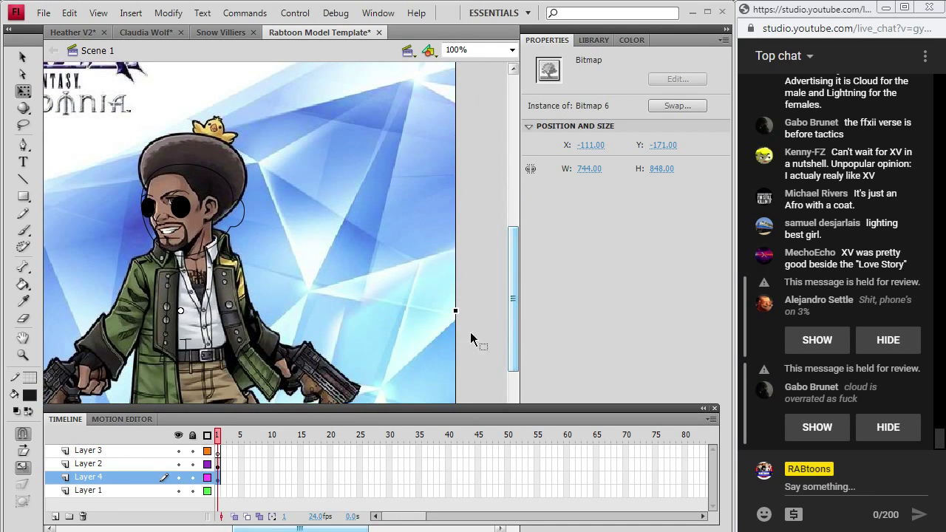
drag(454, 310, 509, 316)
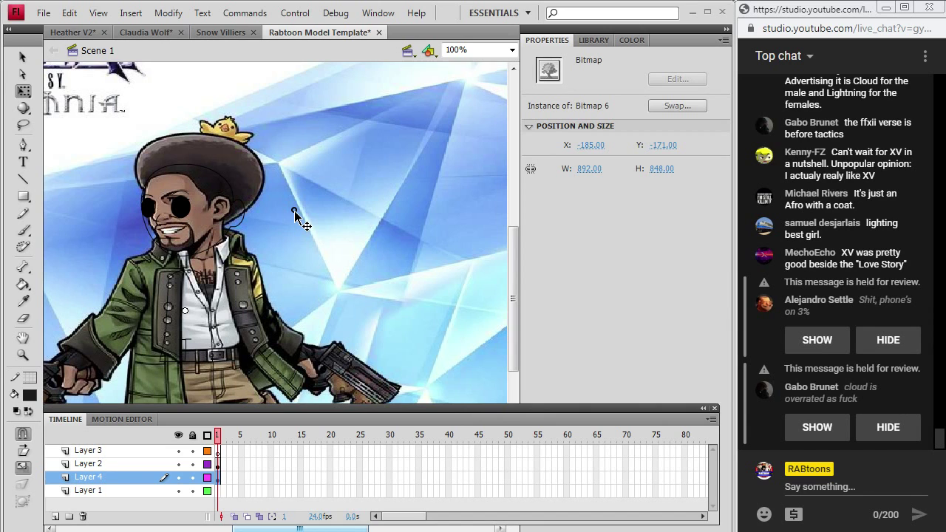
- Extend Layer 3 and Layer 2 by one frame each and turn on onion skinning at frame 2 of Layer 3
right_click(217, 451)
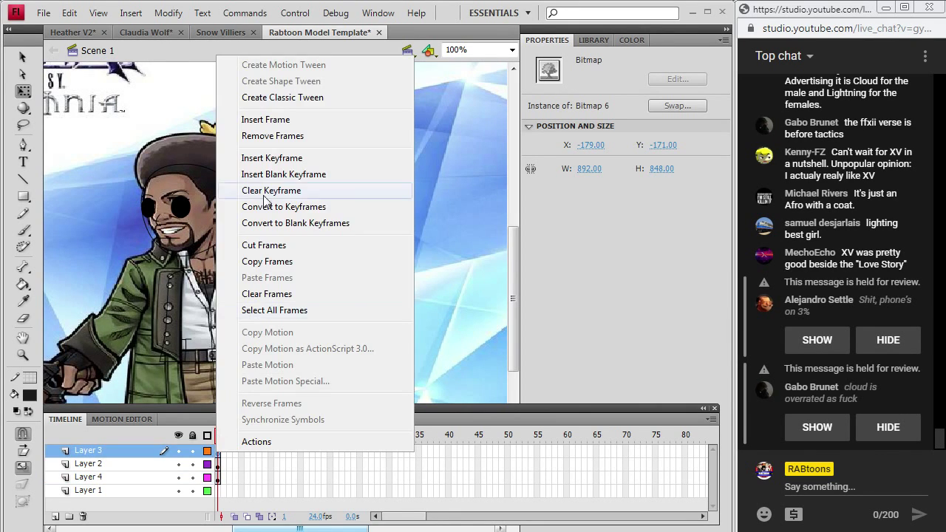
click(265, 119)
click(218, 464)
right_click(218, 464)
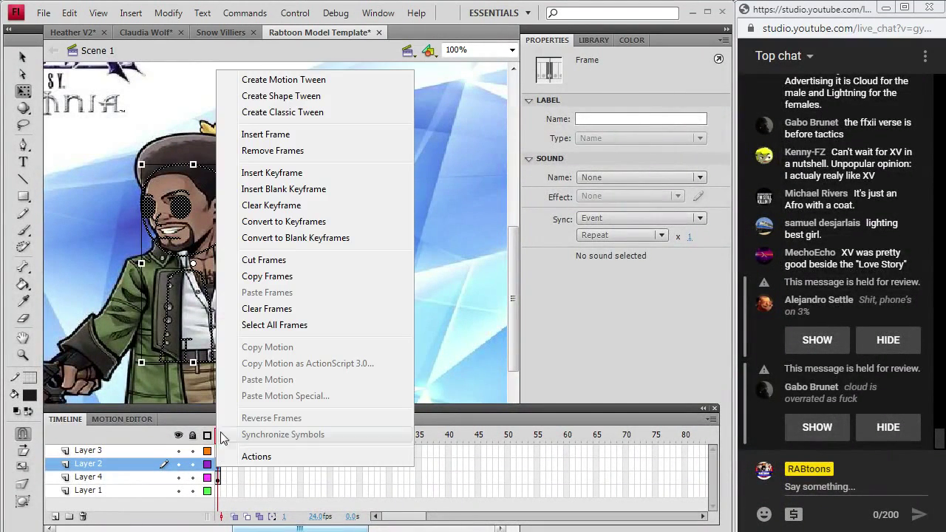
click(265, 134)
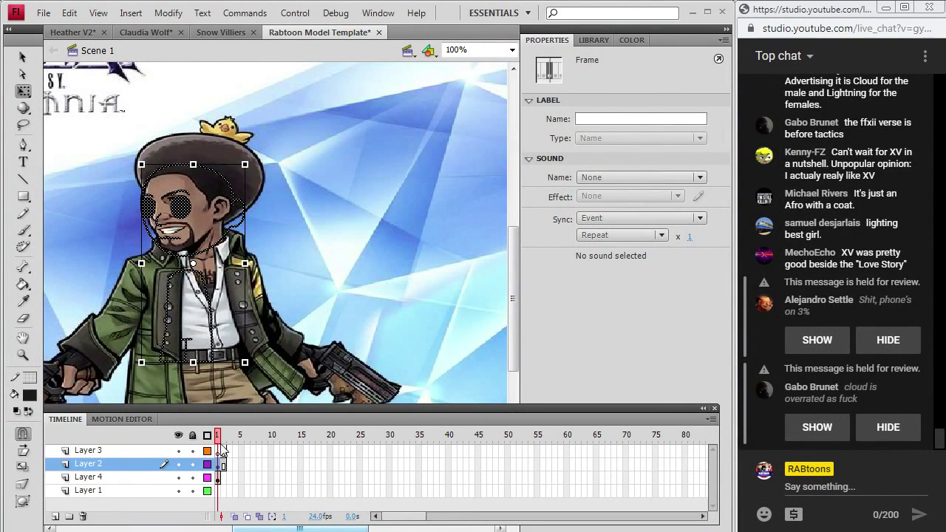
click(223, 451)
click(235, 518)
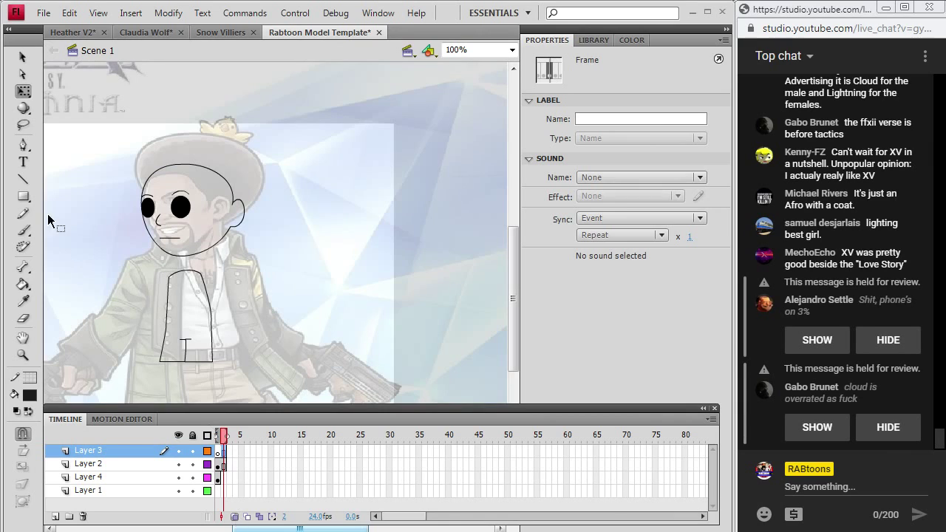
- Brush the hairline in black on Layer 3, tracing from the forehead around the temple to the ear
click(29, 396)
click(41, 251)
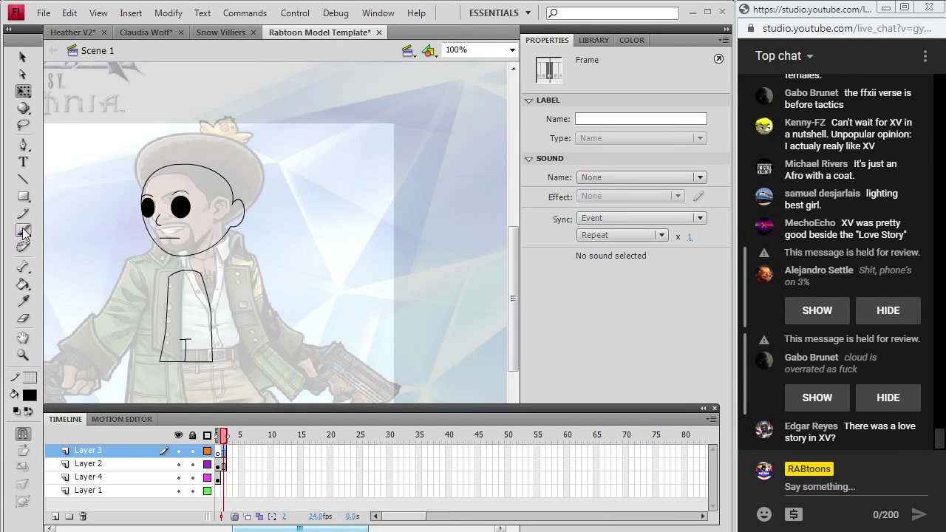
click(23, 230)
click(23, 355)
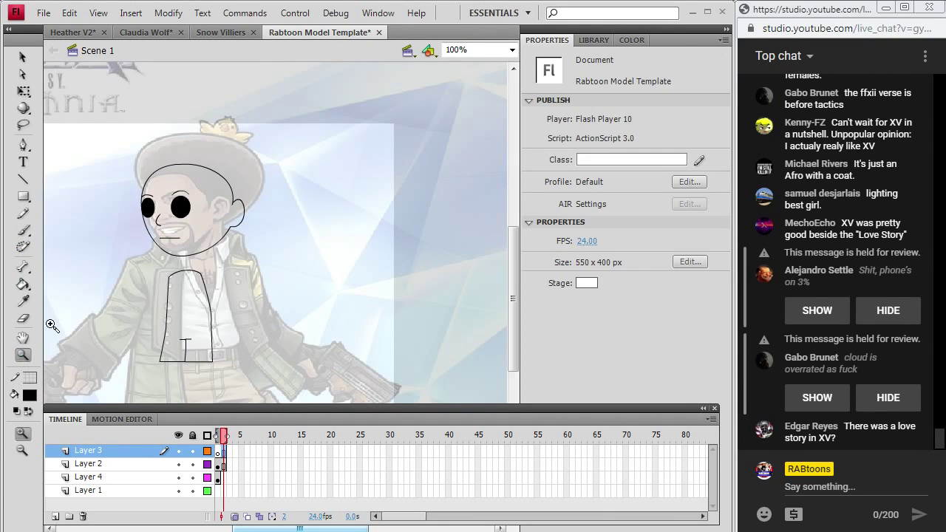
click(176, 214)
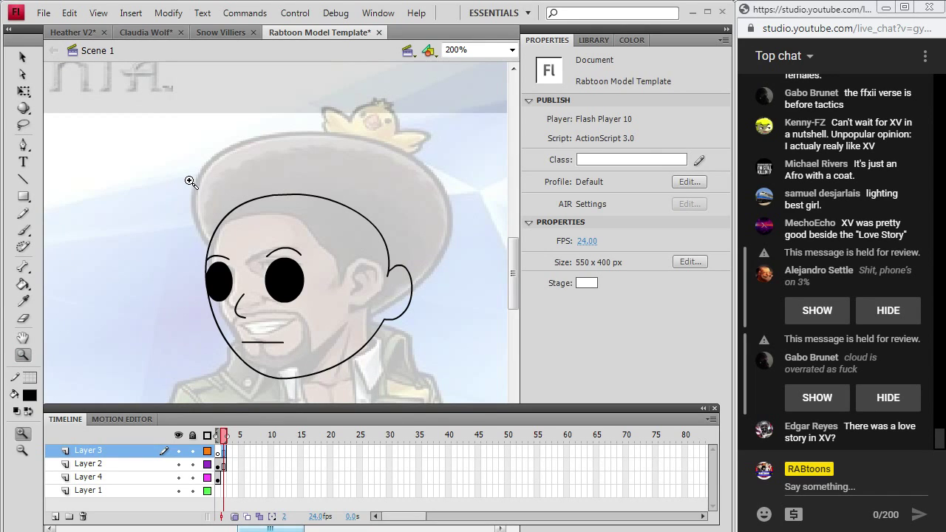
click(26, 232)
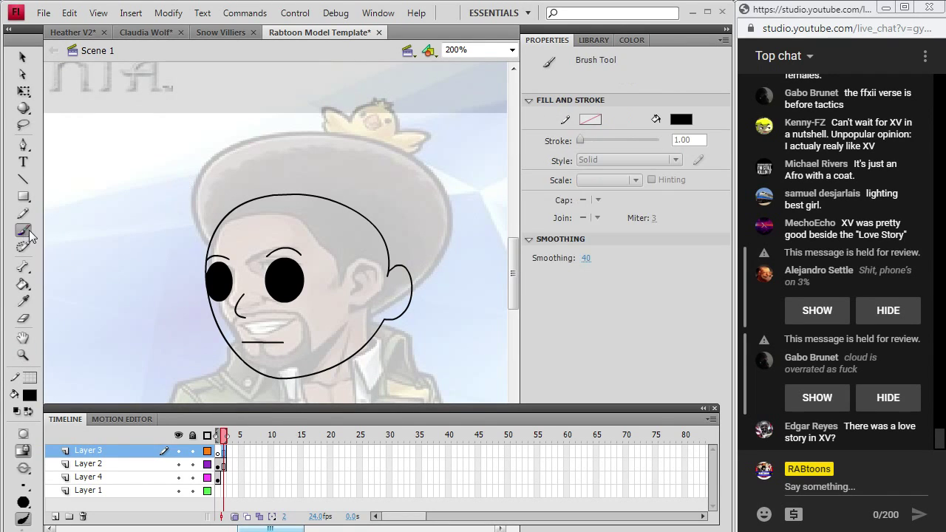
click(224, 451)
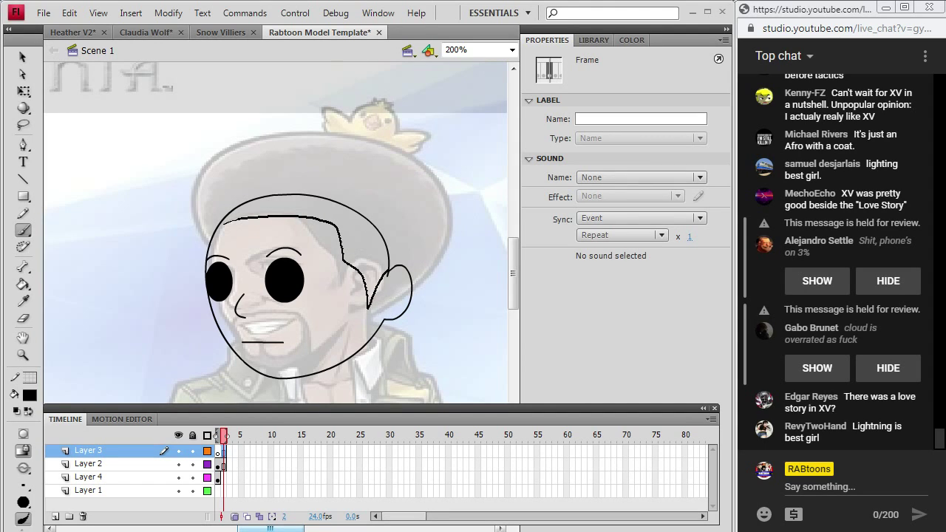
drag(392, 272, 404, 260)
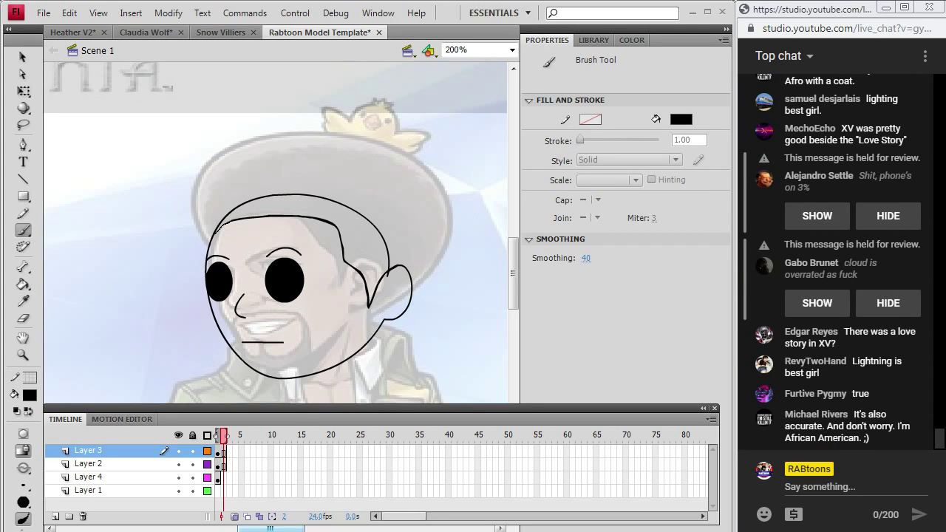
- Brush the afro's outer outline over the head down to the ear, and add the hair edge behind the ear
drag(206, 234, 212, 239)
drag(196, 206, 200, 174)
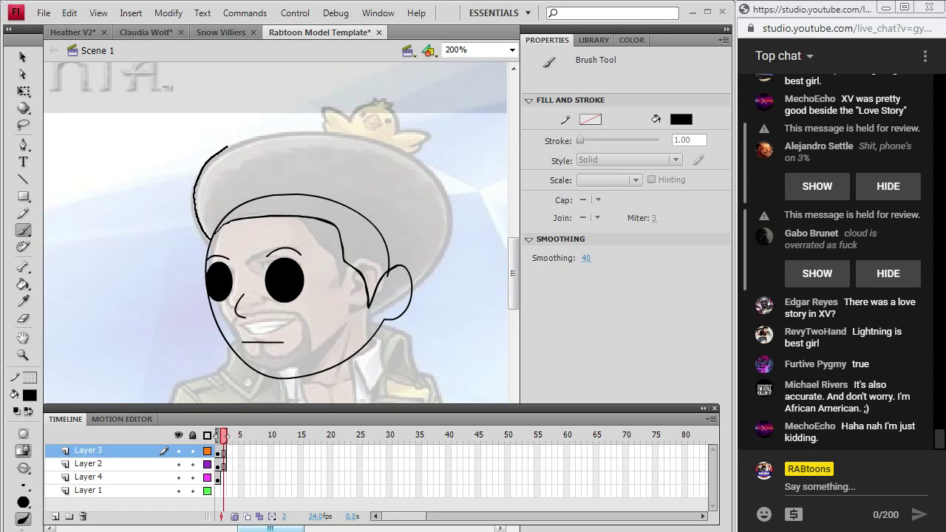
drag(285, 124, 358, 126)
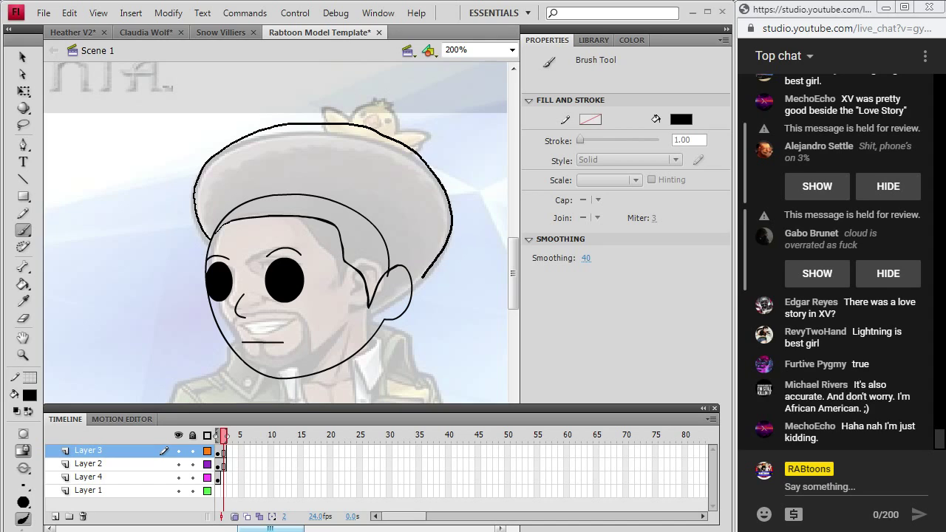
drag(422, 278, 416, 289)
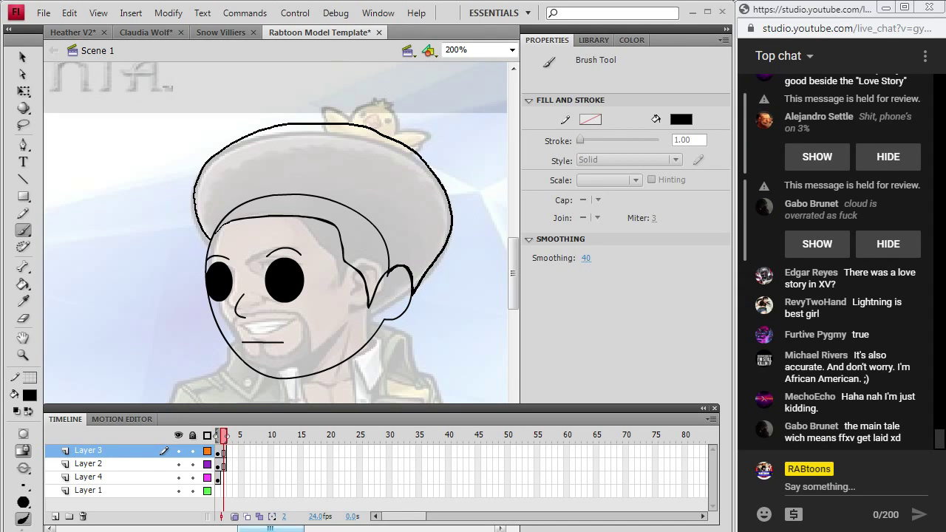
drag(413, 291, 411, 296)
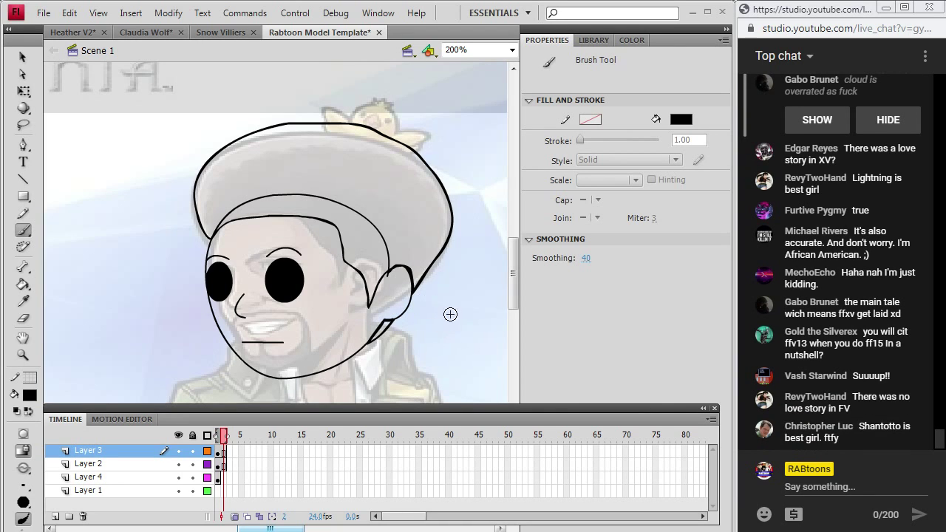
- Turn off onion skinning, sample the dark hair colour from the picture on frame 1, and fill the afro on frame 2
click(235, 516)
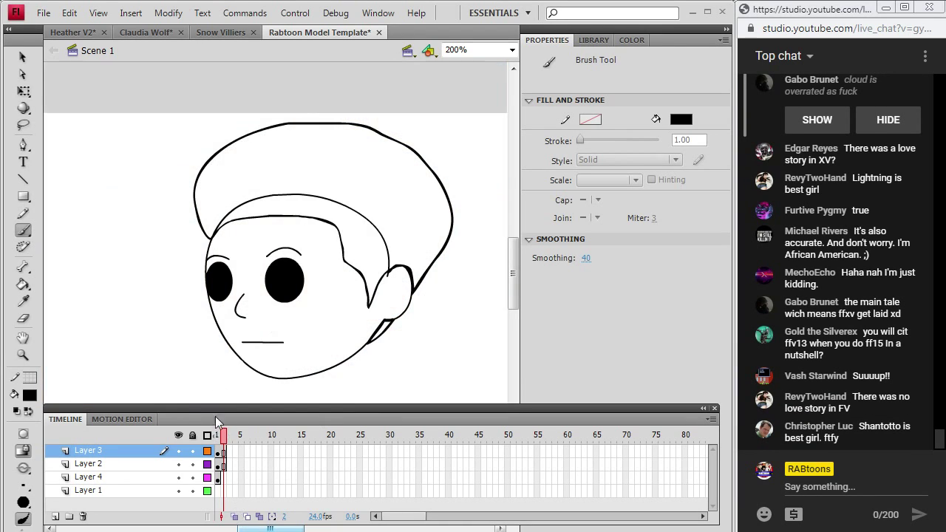
click(218, 435)
key(i)
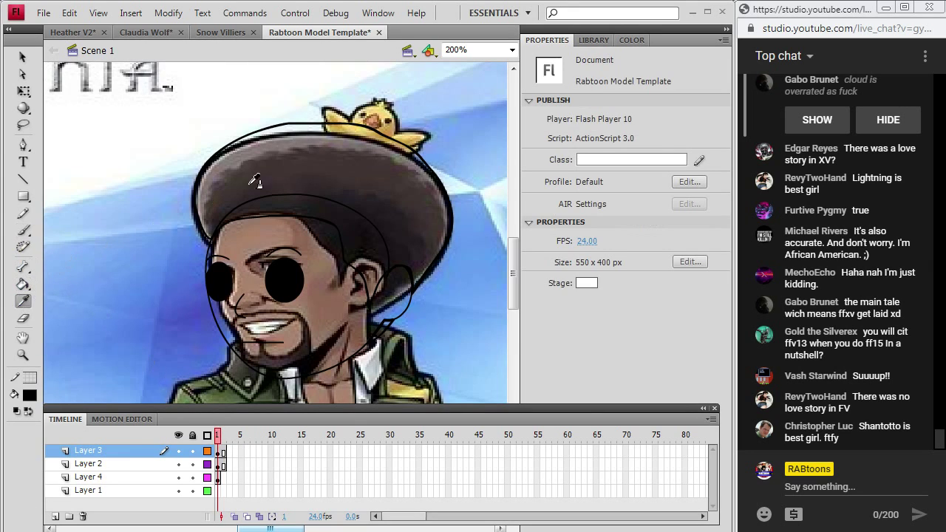
click(309, 182)
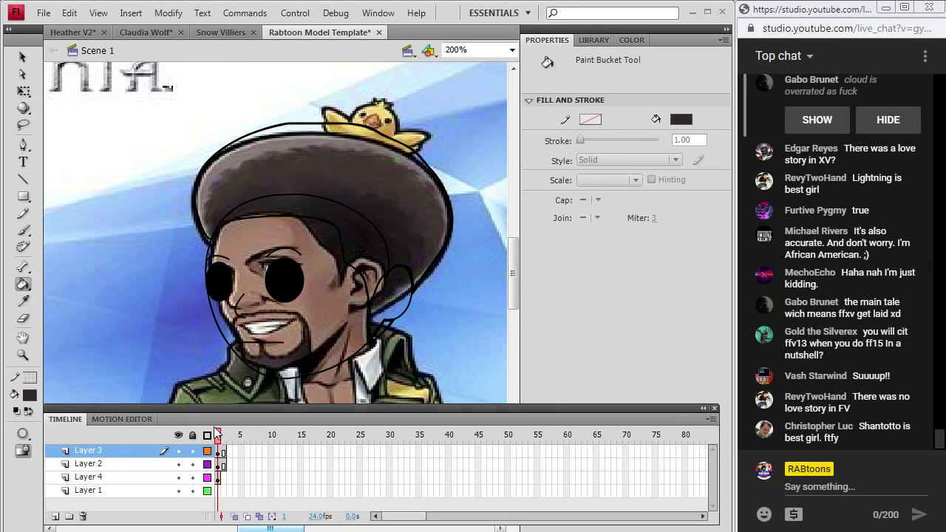
click(224, 435)
click(301, 174)
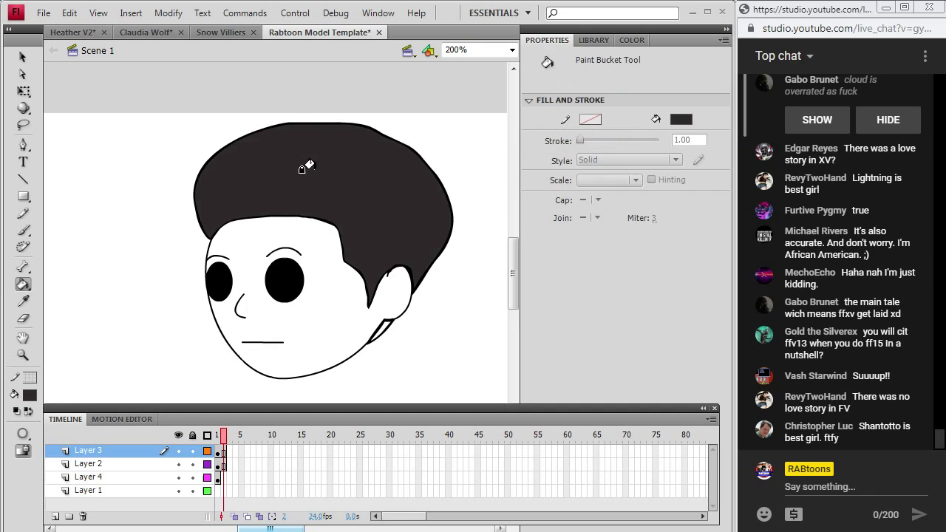
- Fill the hair patch behind the ear with the dark hair colour and set the Brush tool's fill back to black
click(379, 327)
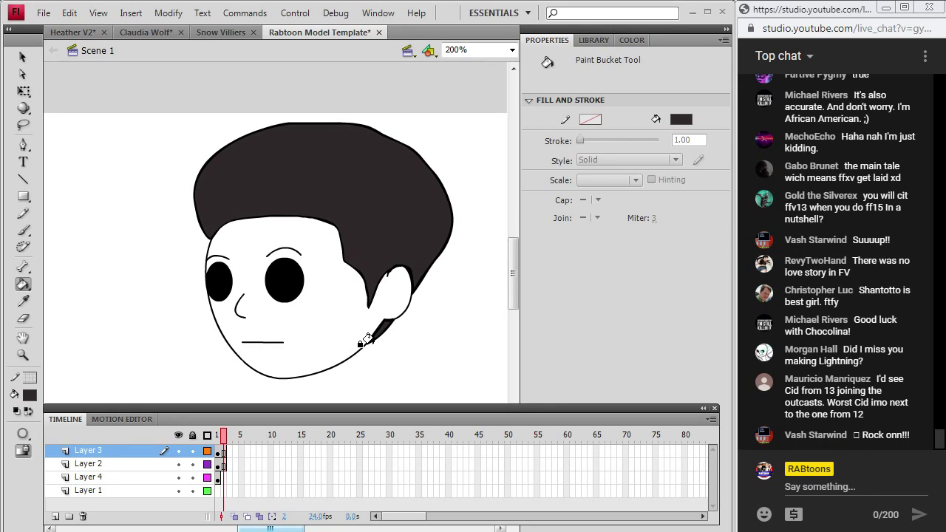
click(29, 395)
click(30, 238)
click(23, 230)
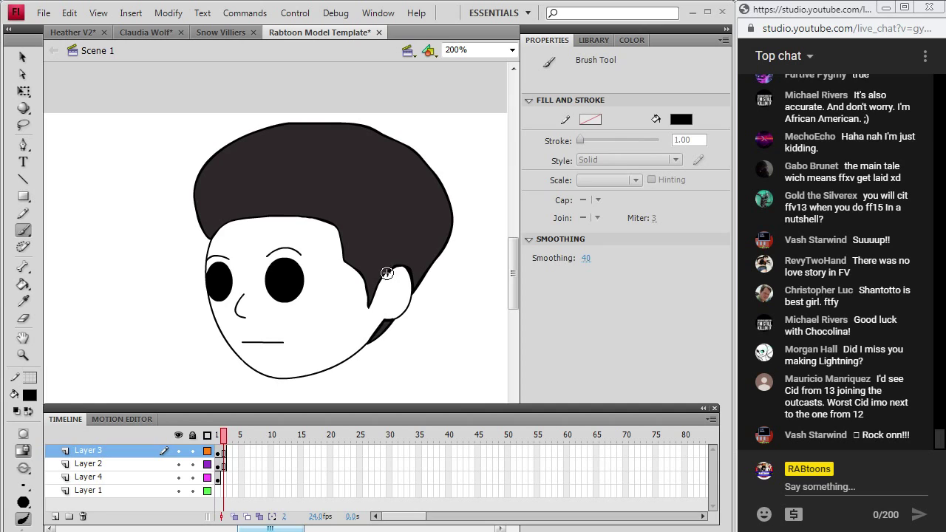
click(234, 514)
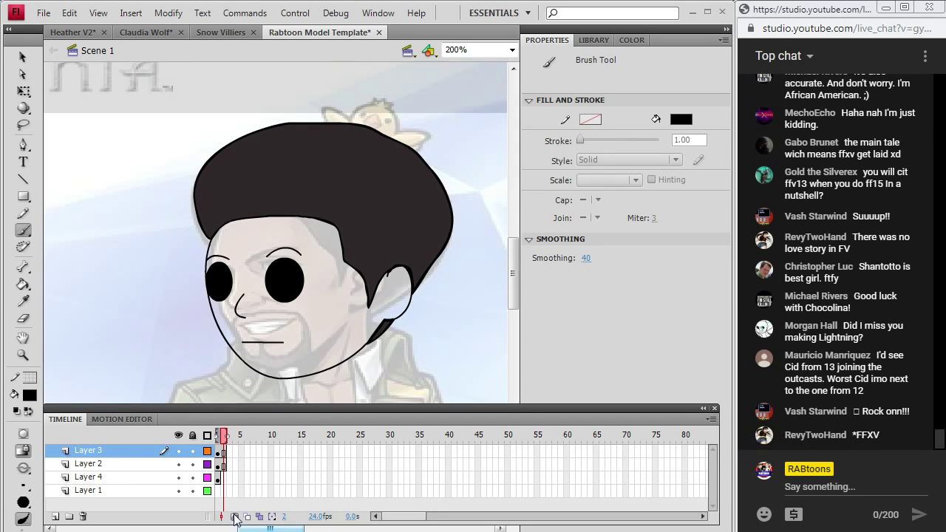
click(234, 516)
click(235, 517)
drag(516, 258, 516, 283)
click(235, 516)
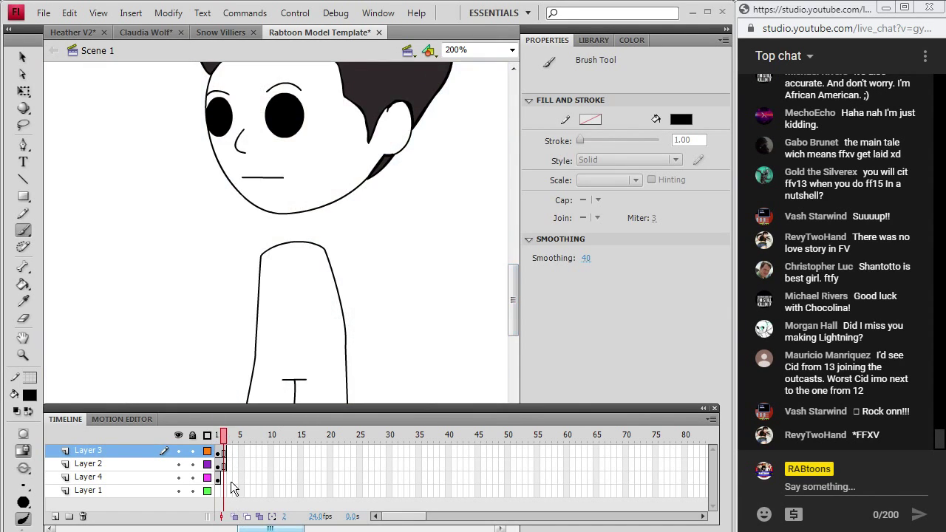
- Move the reference picture on frame 1 sideways so that Sazh stands beside the template figure instead of behind it
click(220, 447)
click(22, 58)
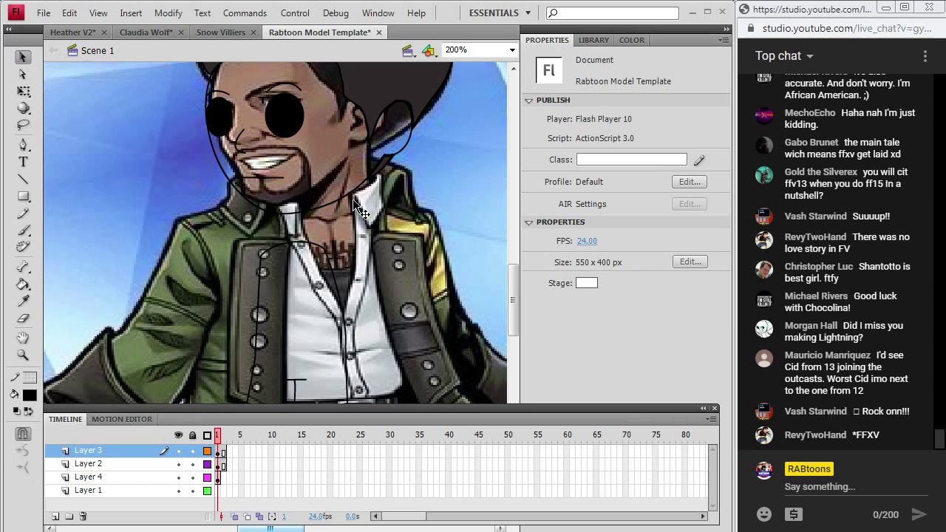
drag(422, 297, 180, 296)
drag(301, 528, 282, 528)
drag(250, 269, 236, 320)
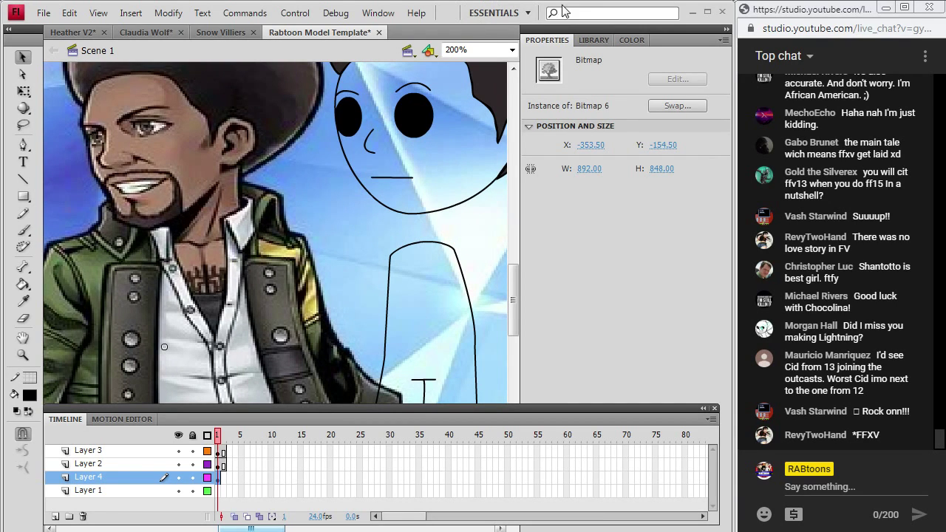
- Scale the reference picture down proportionally to about 567 by 539 px with Free Transform
click(512, 50)
click(479, 112)
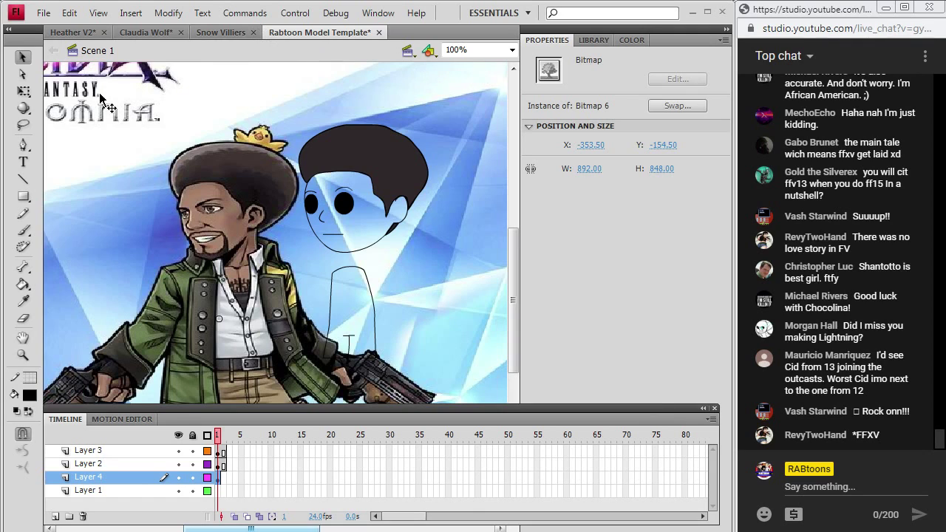
scroll(513, 264, up, 2)
scroll(516, 270, up, 2)
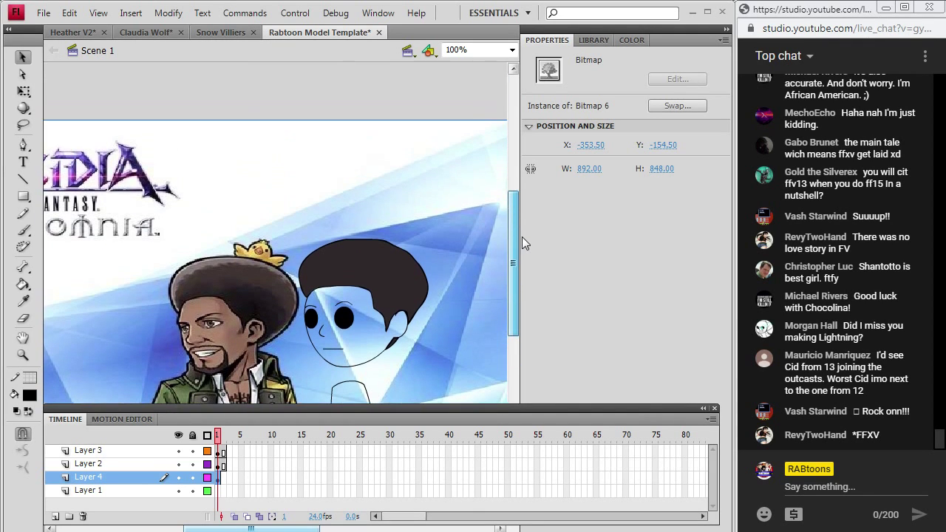
drag(311, 528, 255, 530)
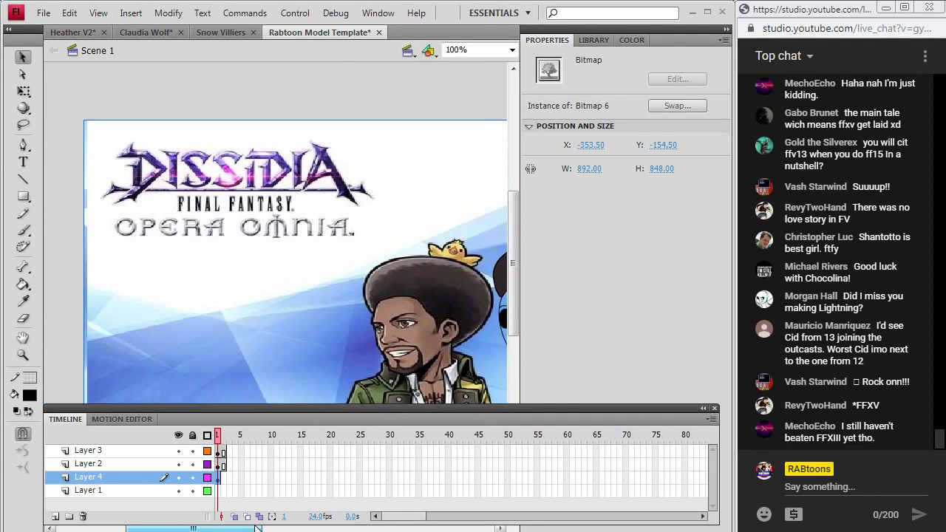
click(169, 12)
mouse_move(137, 191)
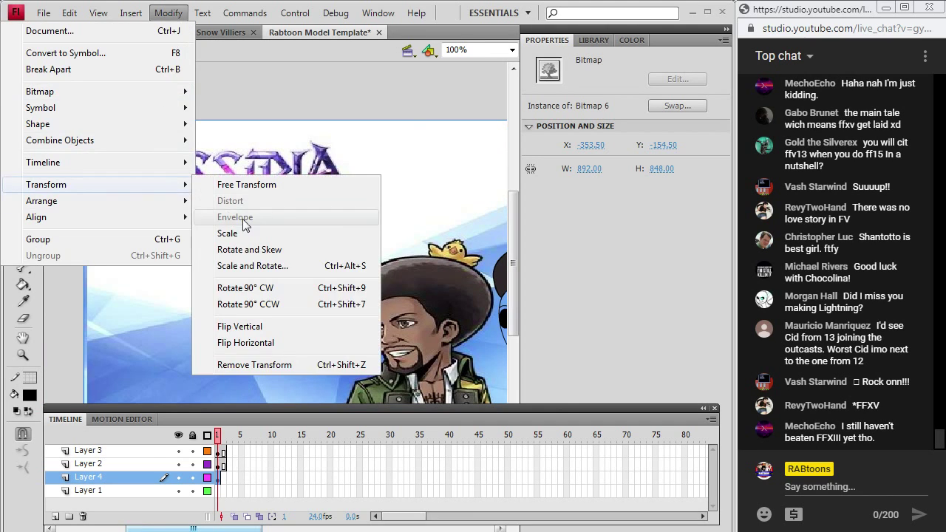
click(225, 185)
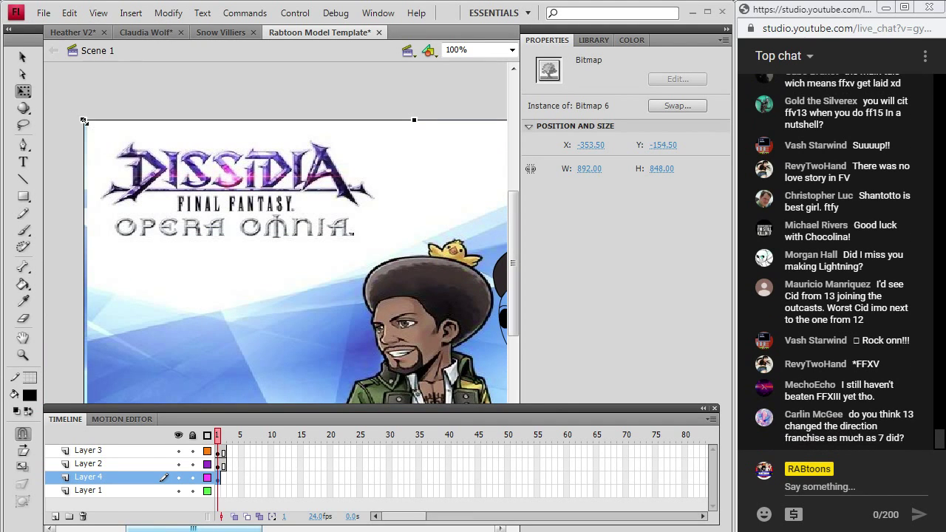
drag(84, 121, 153, 235)
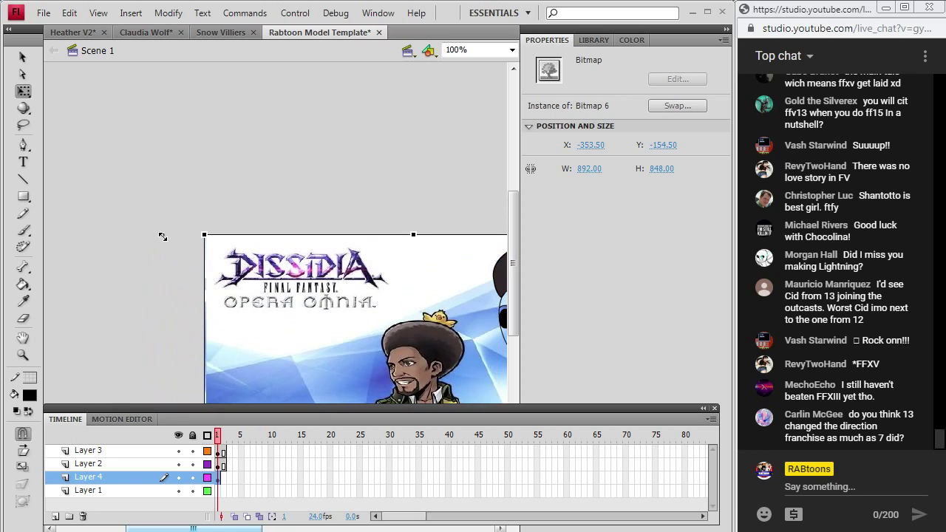
- Reposition the scaled reference picture at X -149, Y -28, with Sazh close beside the template figure
drag(397, 340, 422, 329)
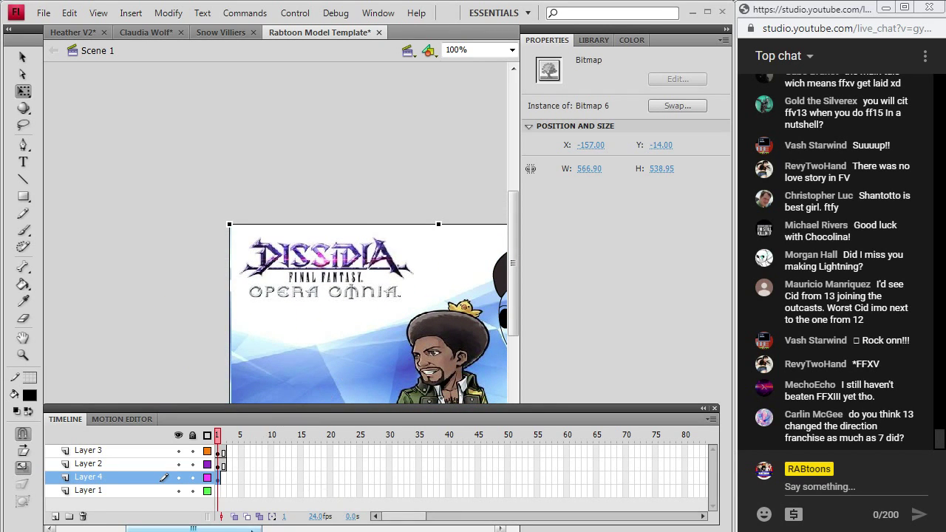
drag(192, 528, 229, 528)
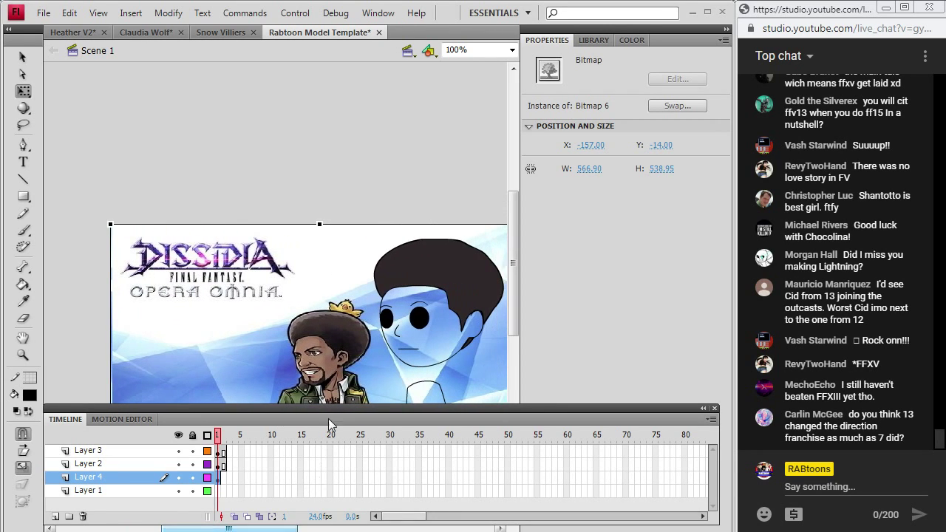
scroll(362, 358, down, 4)
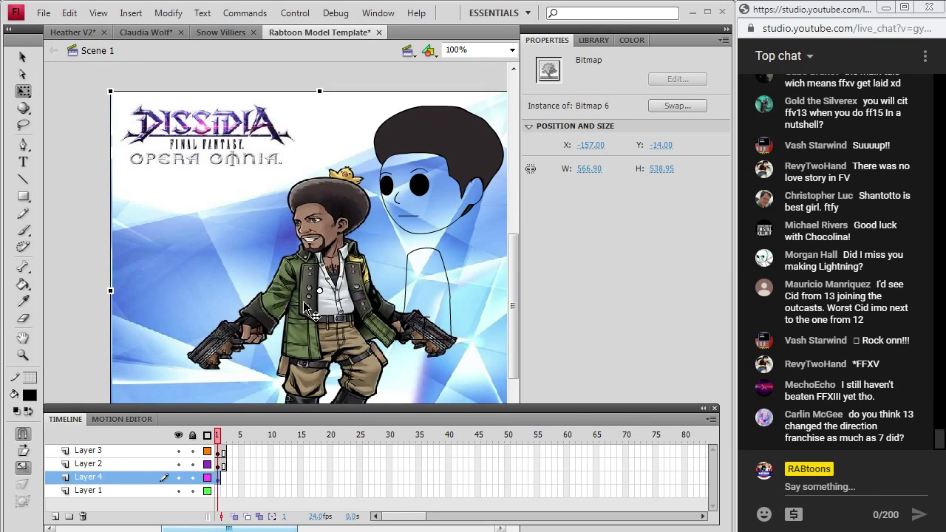
mouse_move(305, 303)
mouse_down()
mouse_move(244, 276)
mouse_move(307, 276)
mouse_move(310, 293)
mouse_up()
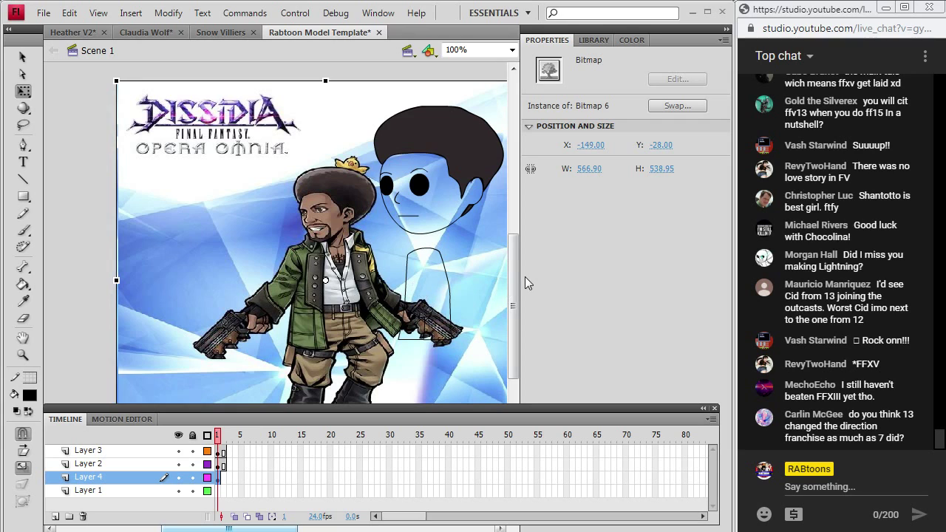
- Insert a new layer for the clothing and place it between Layer 3 and Layer 2, with the Brush tool ready
click(22, 356)
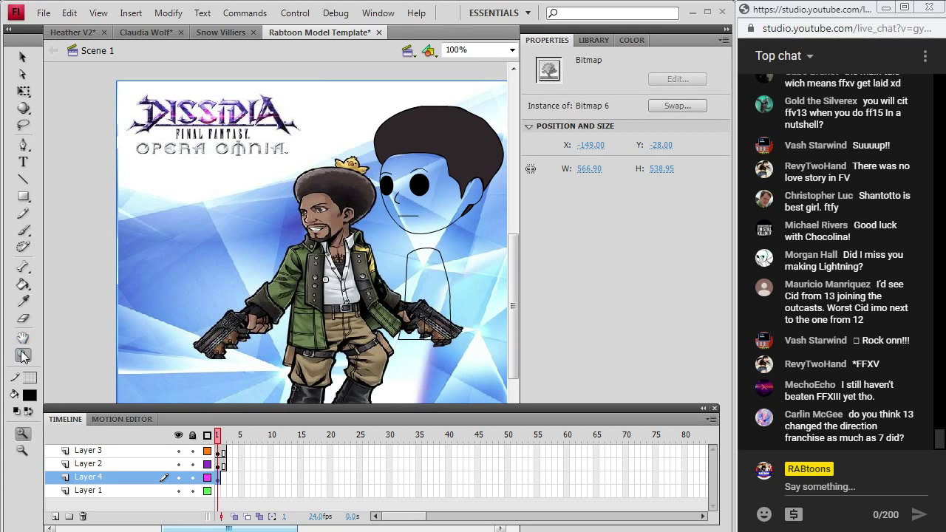
click(450, 302)
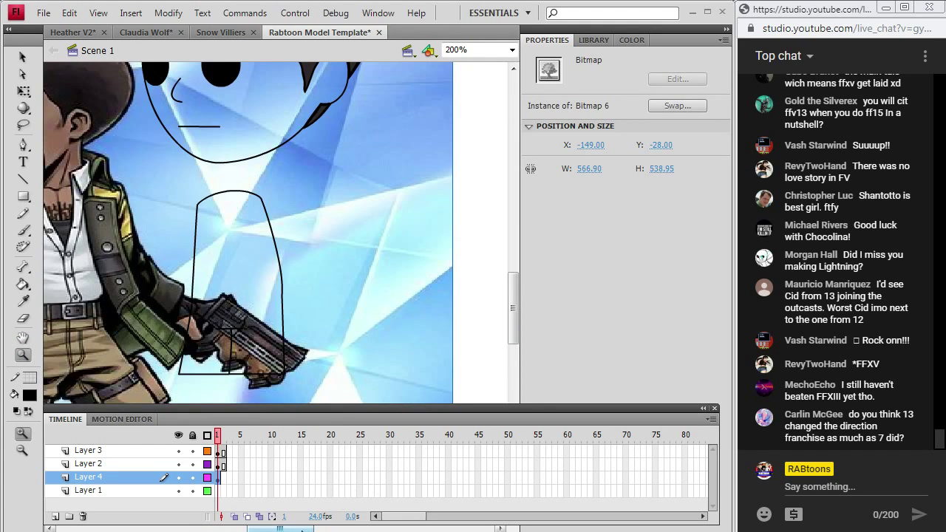
drag(284, 530, 270, 530)
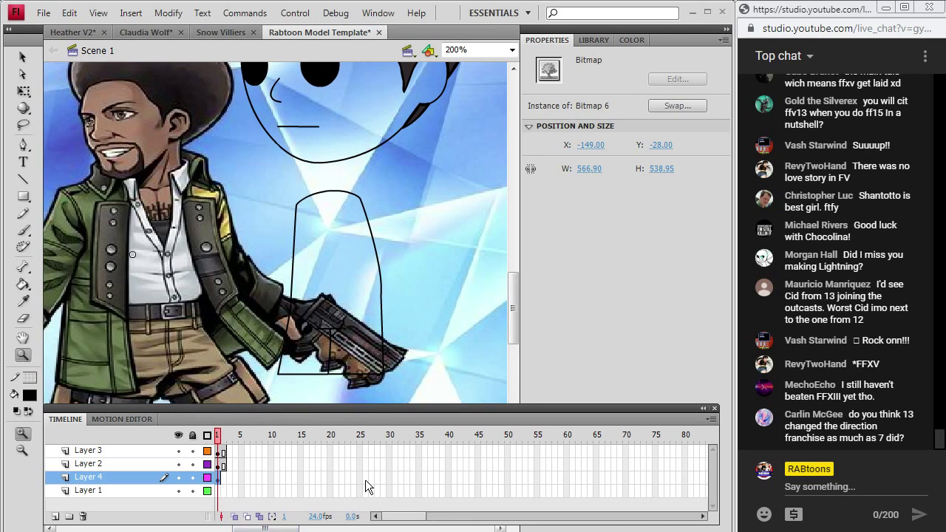
click(23, 230)
click(219, 452)
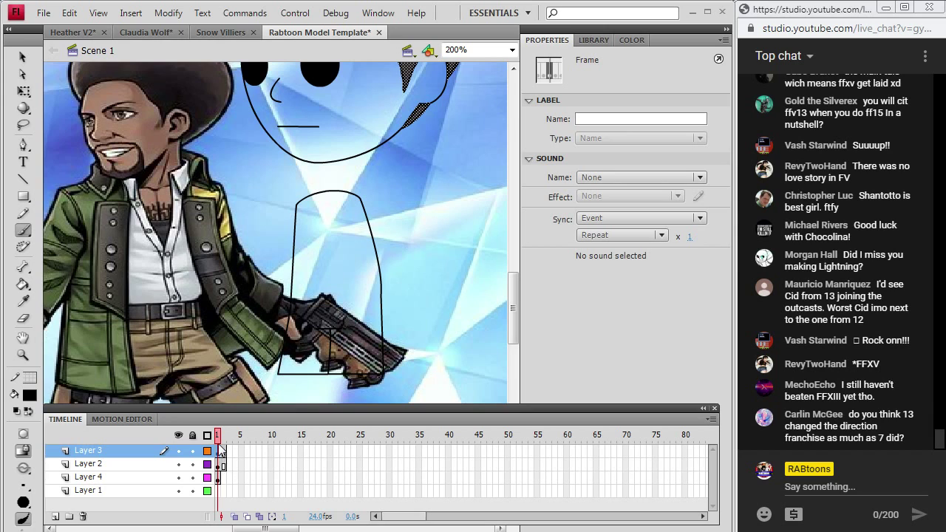
click(131, 13)
click(178, 107)
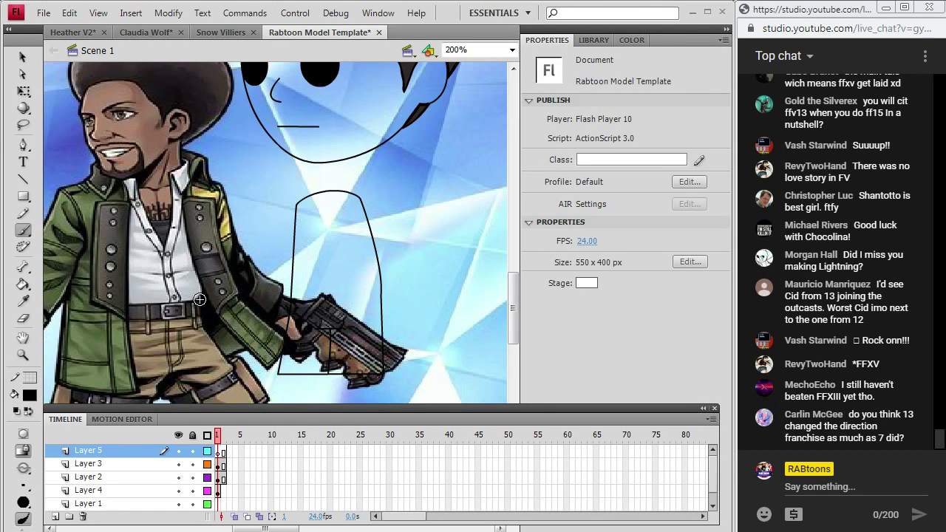
drag(155, 453, 154, 477)
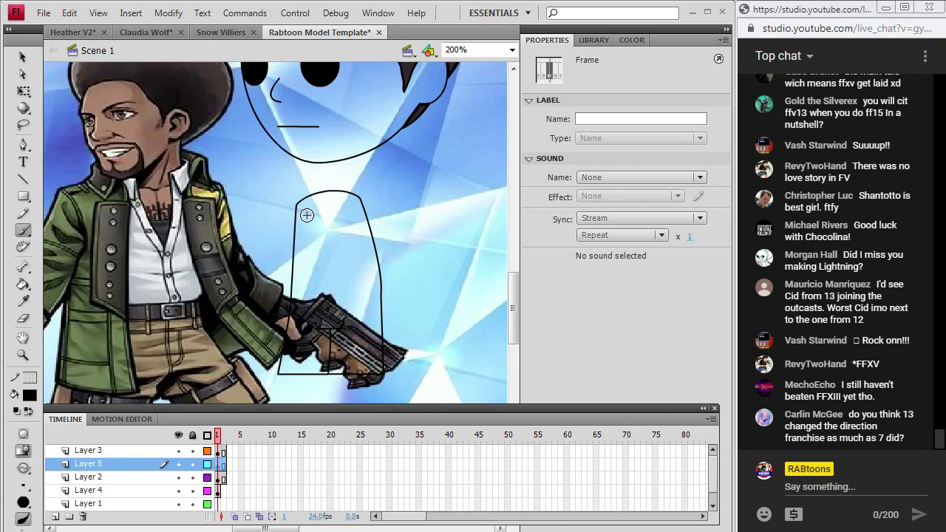
- Brush the coat's two long lapel panels in black over the template's torso, with strap lines across the panel on the ear side
mouse_move(514, 292)
mouse_down()
mouse_move(514, 283)
mouse_move(513, 292)
mouse_up()
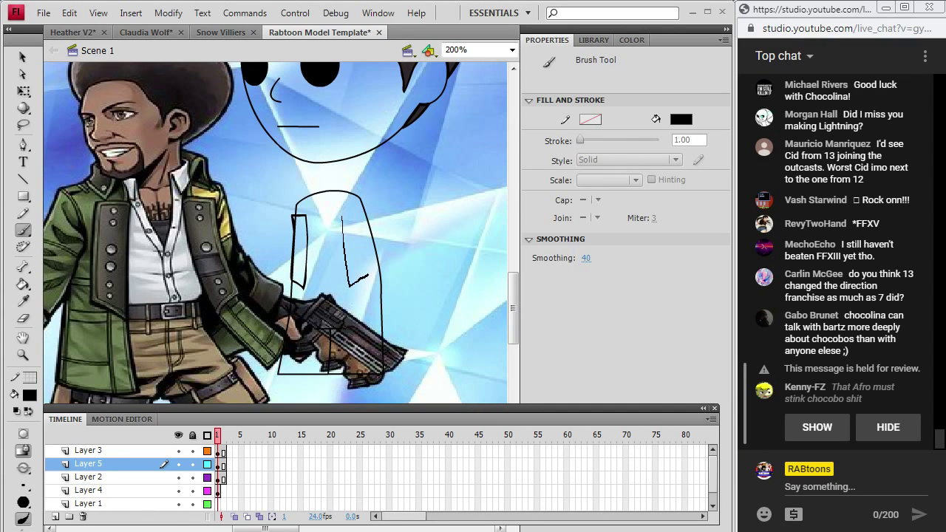
drag(360, 249, 366, 265)
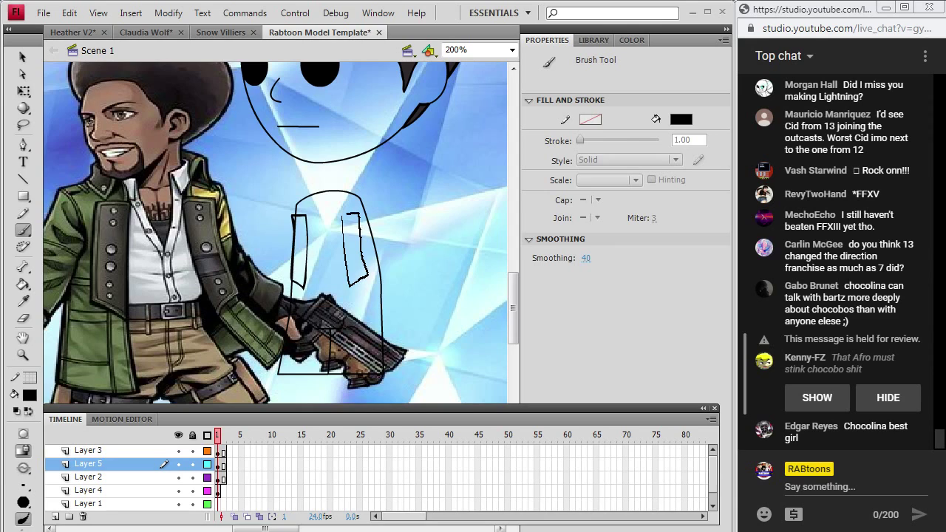
drag(343, 216, 342, 214)
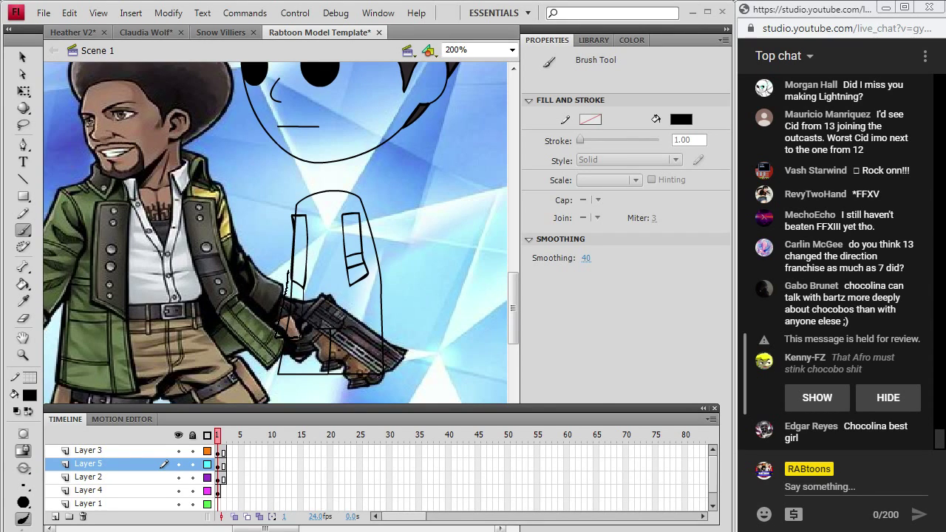
- Brush the coat's shoulder edge and folded collar, redoing bad strokes, and outline the shirt from its V neckline to its hem
drag(286, 295, 296, 214)
drag(294, 204, 311, 193)
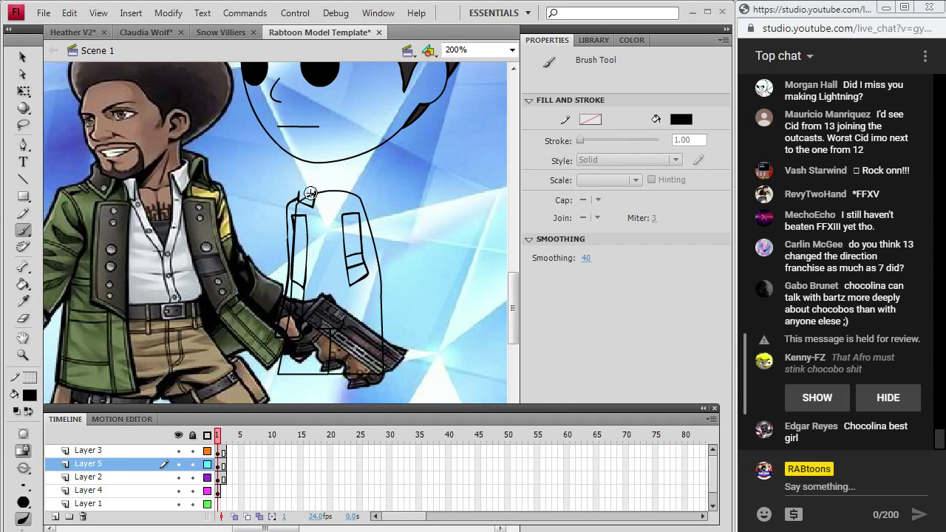
key(ctrl+z)
drag(311, 182, 349, 178)
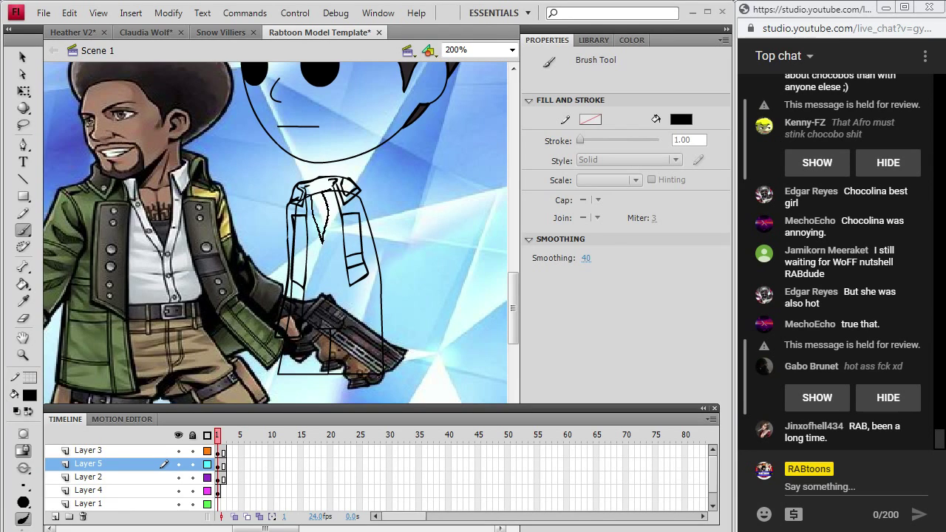
key(ctrl+z)
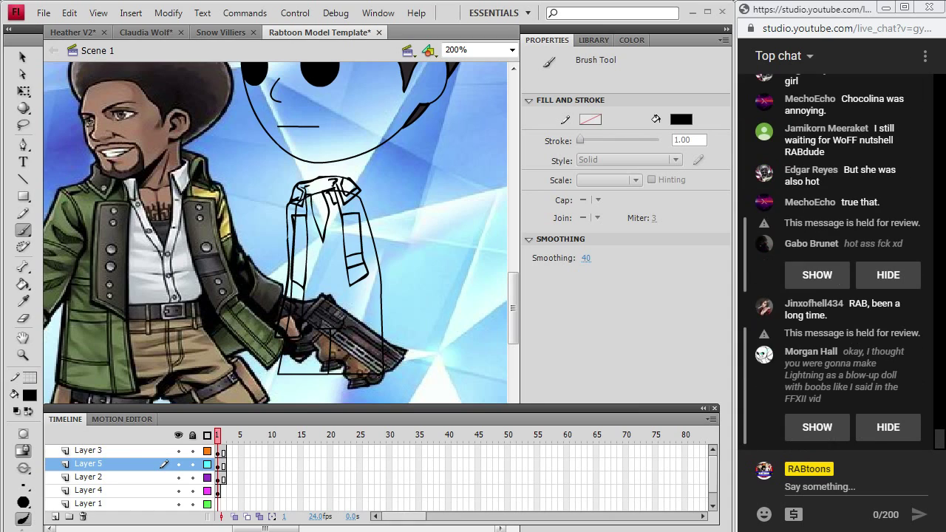
drag(306, 197, 299, 213)
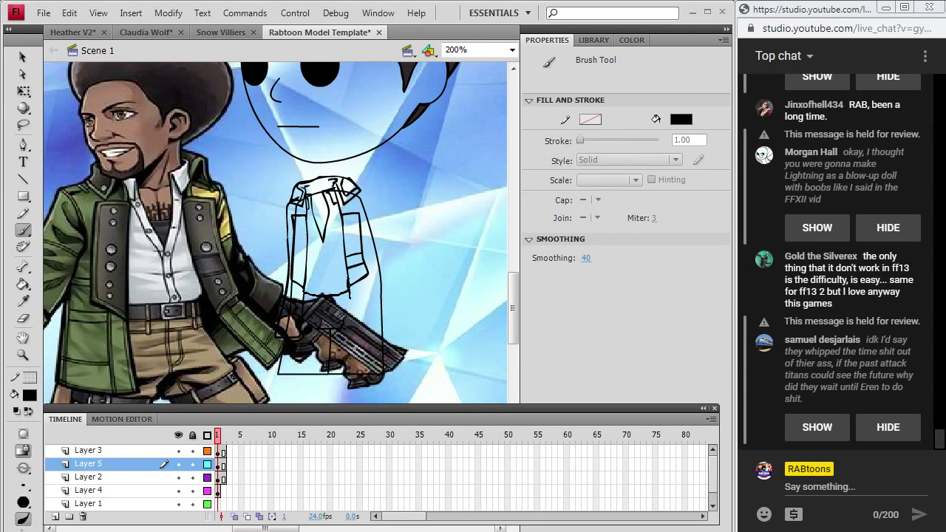
- Brush the coat's outer side and lower hem down over the hips, adding inner fold lines to both coat tails
drag(377, 335, 401, 332)
drag(400, 333, 400, 334)
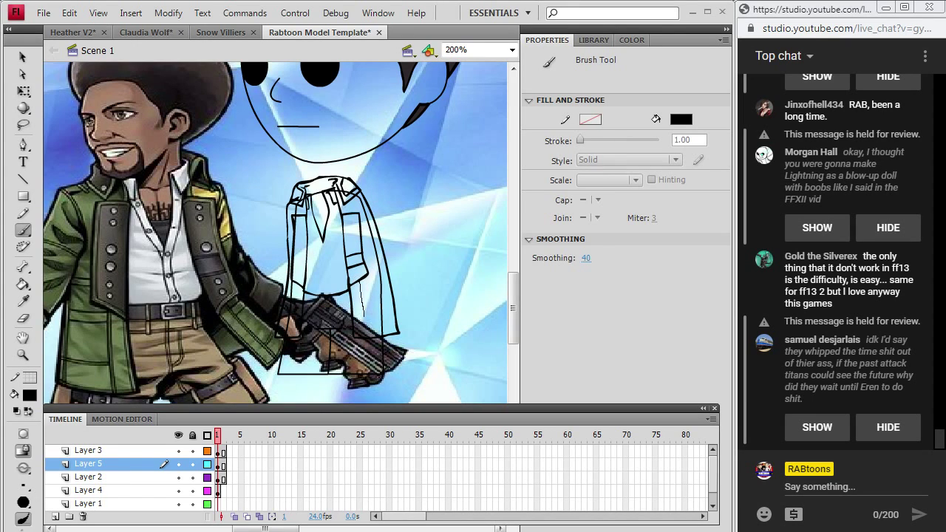
drag(365, 326, 367, 335)
drag(297, 283, 298, 301)
- Turn on onion skinning at frame 2 of Layer 3 and brush a belt line just below the shirt hem
click(223, 451)
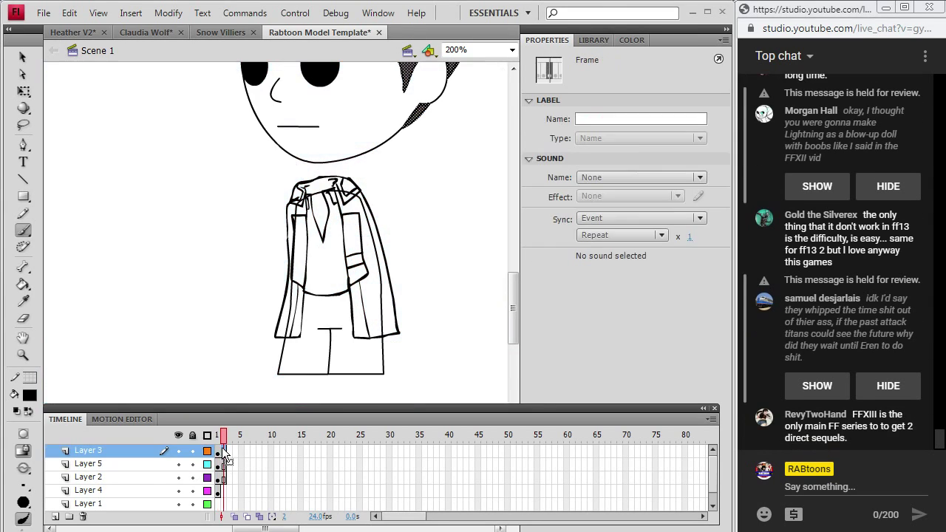
click(233, 515)
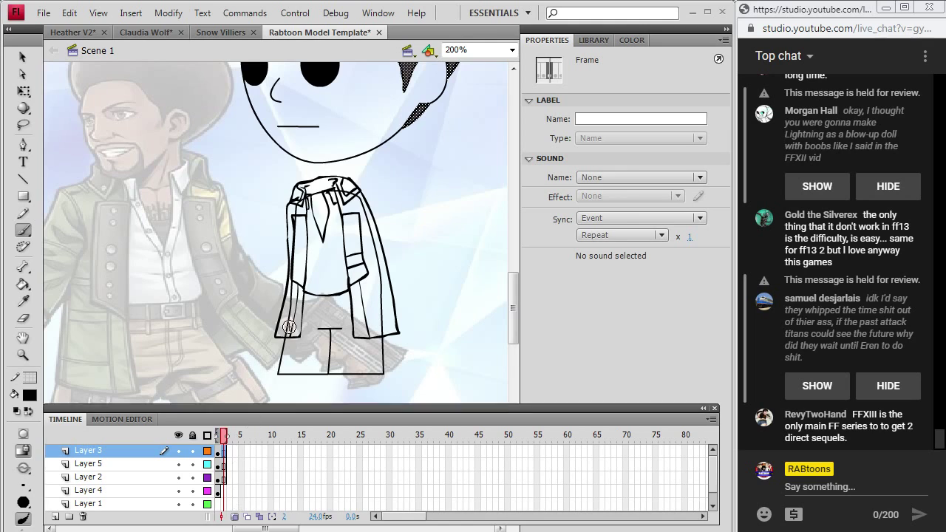
drag(307, 300, 326, 302)
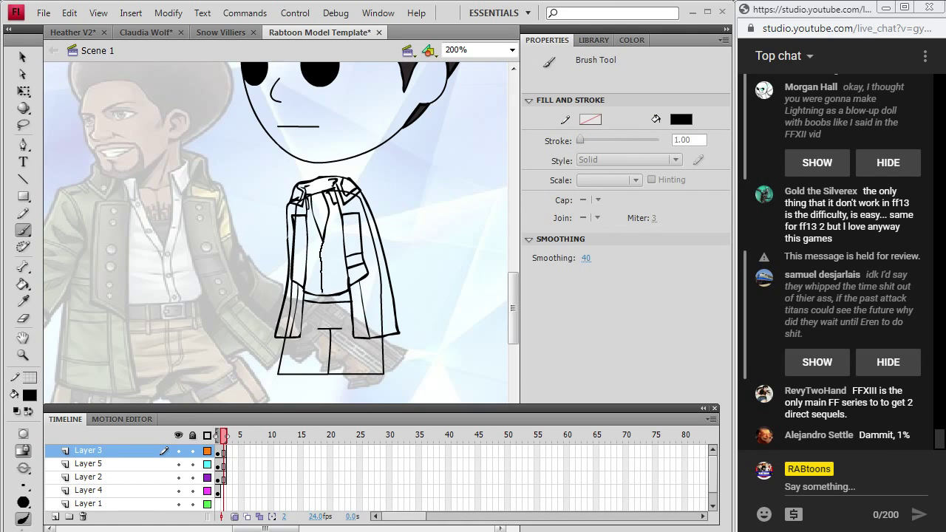
- Brush the shirt's front opening from the V neckline to the hem, with small buttons along it and a chest line
drag(322, 243, 322, 265)
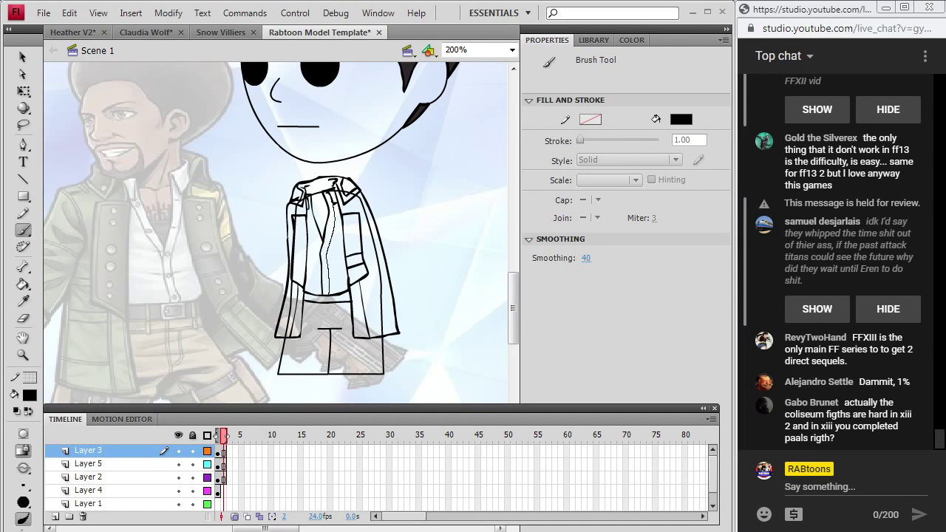
drag(325, 287, 324, 256)
drag(326, 231, 328, 234)
drag(320, 207, 319, 213)
click(30, 396)
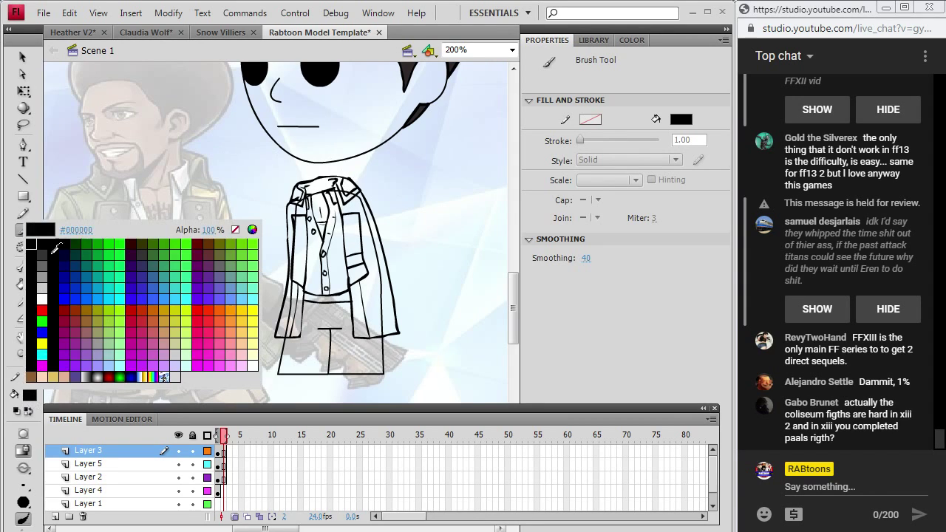
click(41, 267)
click(23, 284)
click(314, 221)
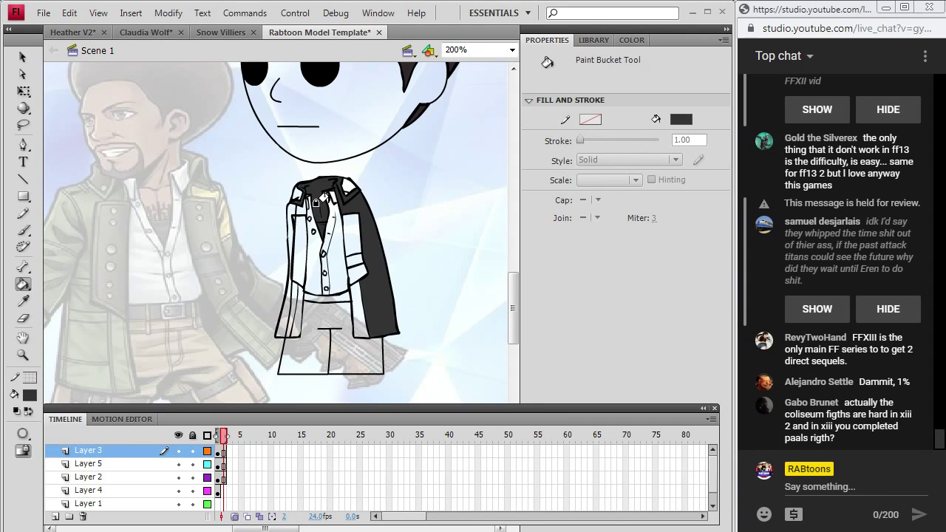
key(ctrl+z)
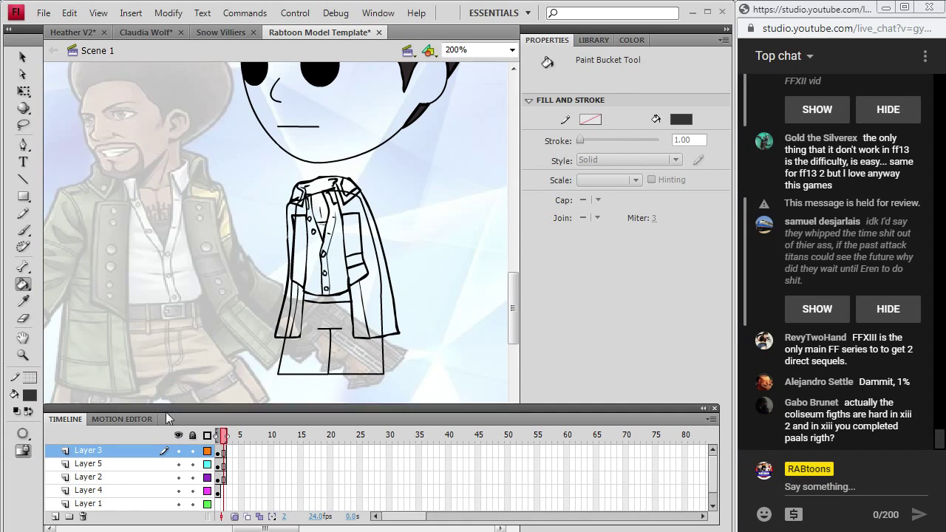
- Lock Layer 5 and leave only the shirt, button and belt line details on Layer 3 selected
click(178, 451)
click(178, 452)
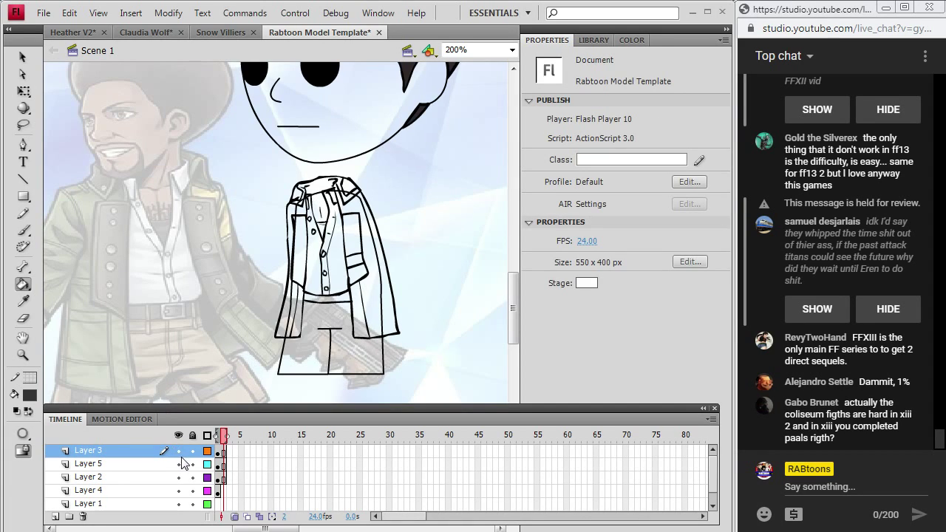
key(v)
mouse_move(239, 336)
mouse_down()
mouse_move(311, 295)
mouse_move(457, 175)
mouse_up()
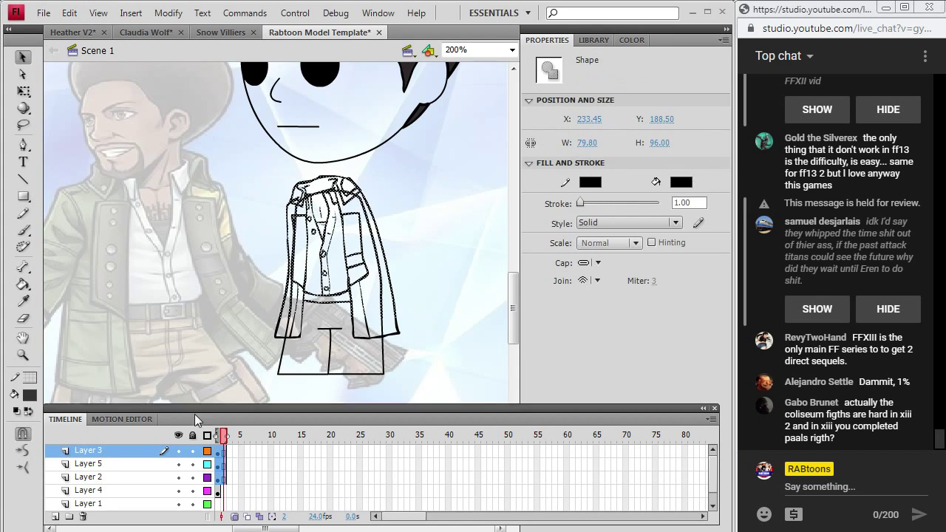
click(192, 465)
click(69, 13)
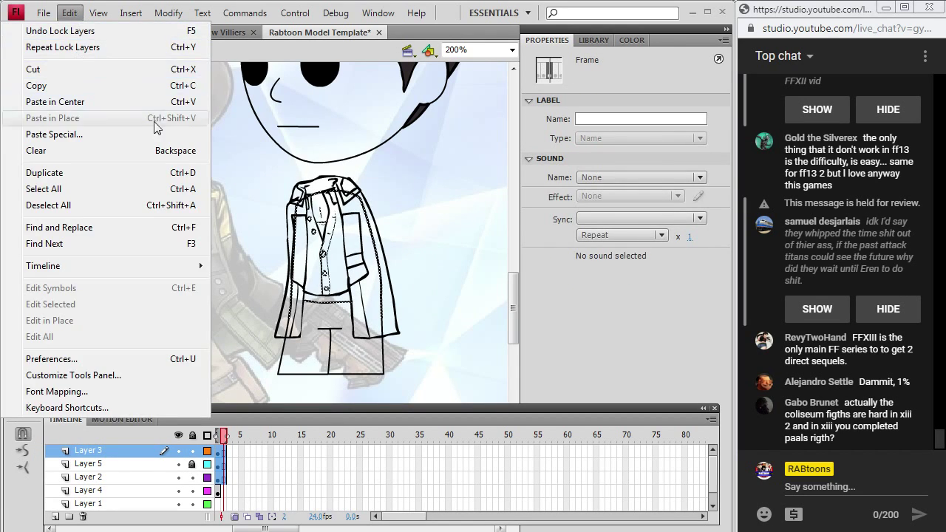
click(390, 227)
click(193, 491)
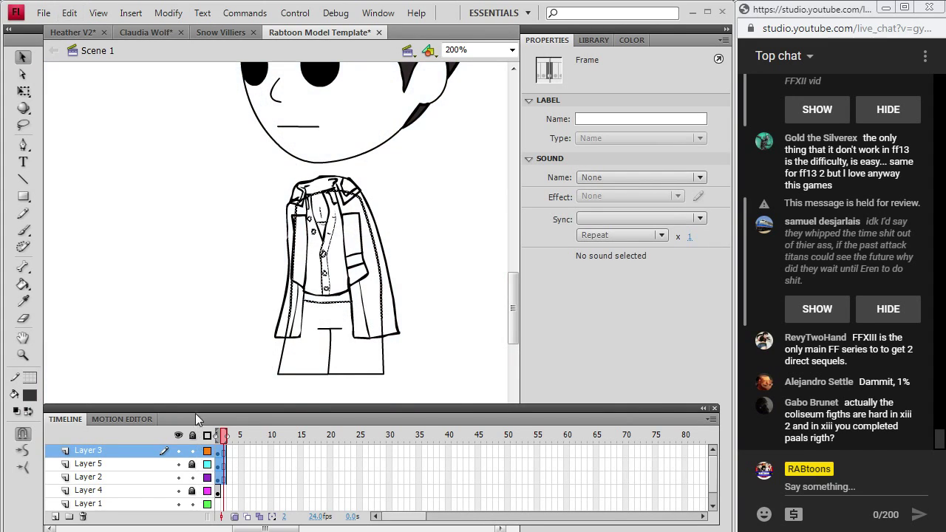
click(192, 492)
click(192, 491)
click(192, 492)
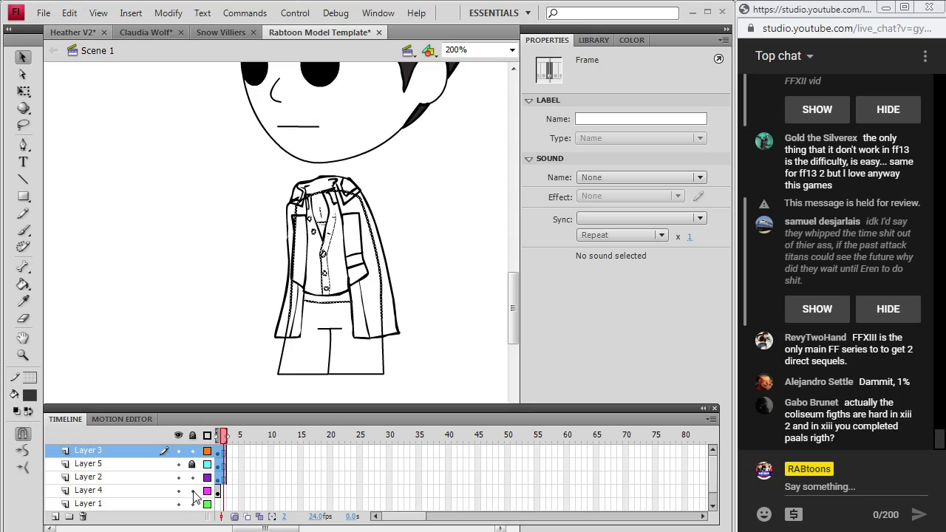
- Cut the selected shirt and belt details from Layer 3 and paste them in place on frame 2 of Layer 5
click(74, 16)
click(96, 33)
drag(192, 477, 193, 464)
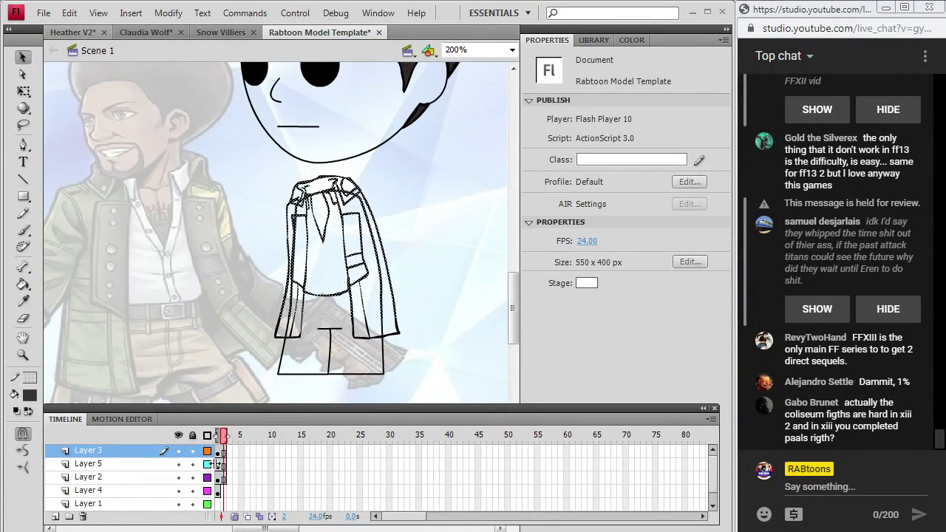
click(220, 464)
click(69, 13)
click(59, 116)
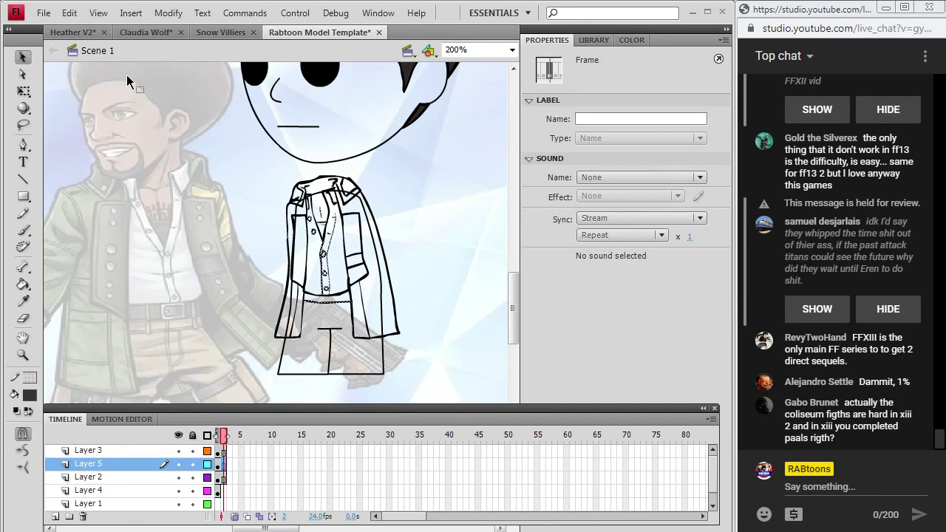
click(418, 244)
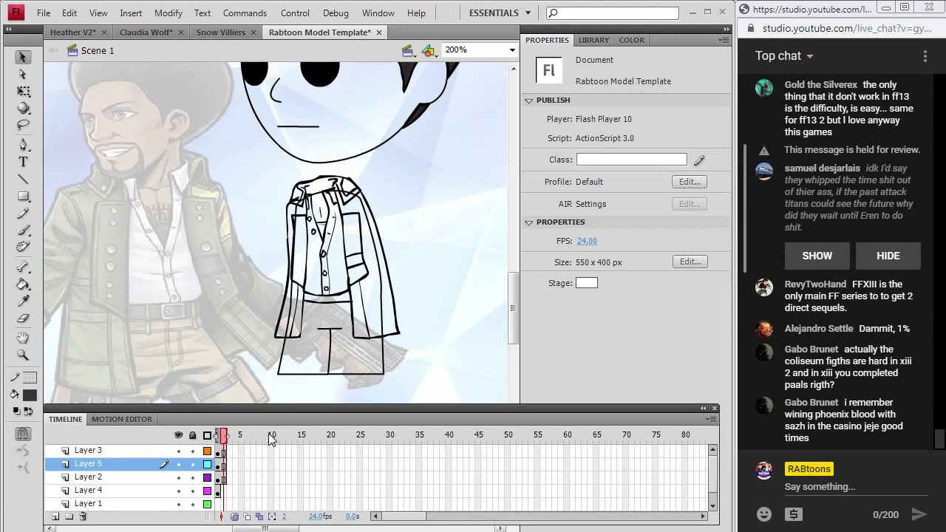
- Brush the puffed lower edge of the trousers in black below the coat hem on frame 2 of Layer 5
click(30, 396)
click(33, 230)
click(23, 230)
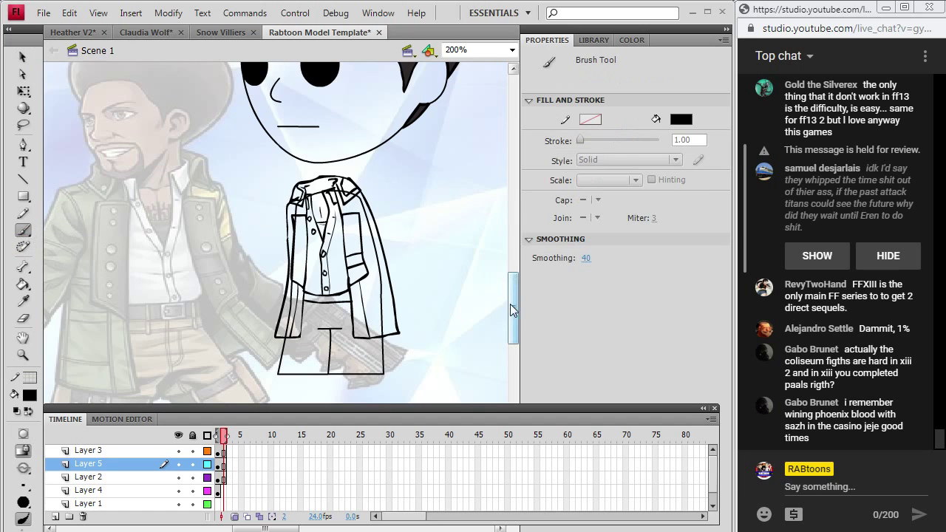
scroll(516, 312, down, 3)
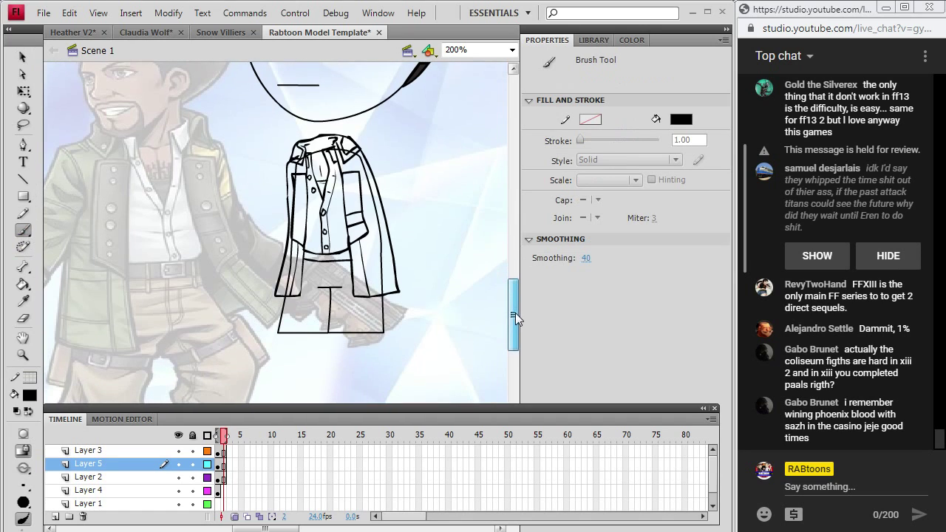
click(222, 451)
click(222, 464)
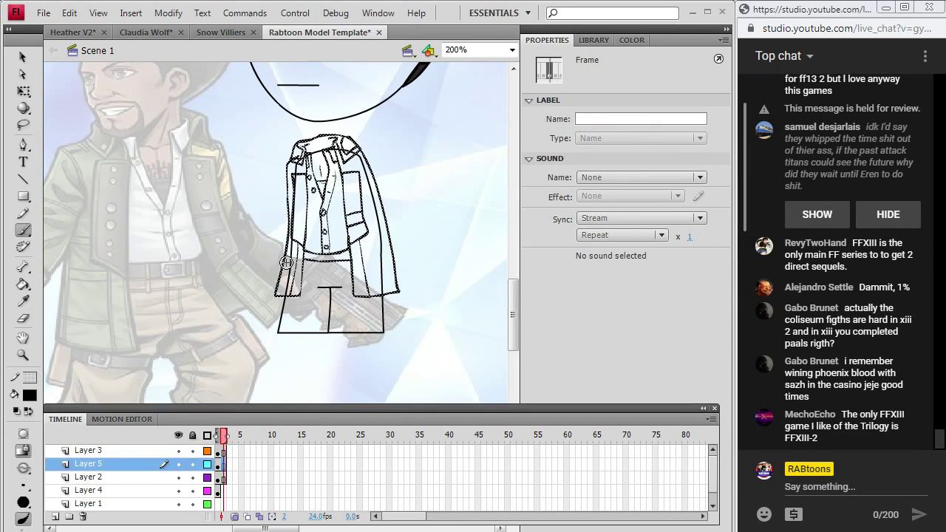
drag(516, 287, 519, 310)
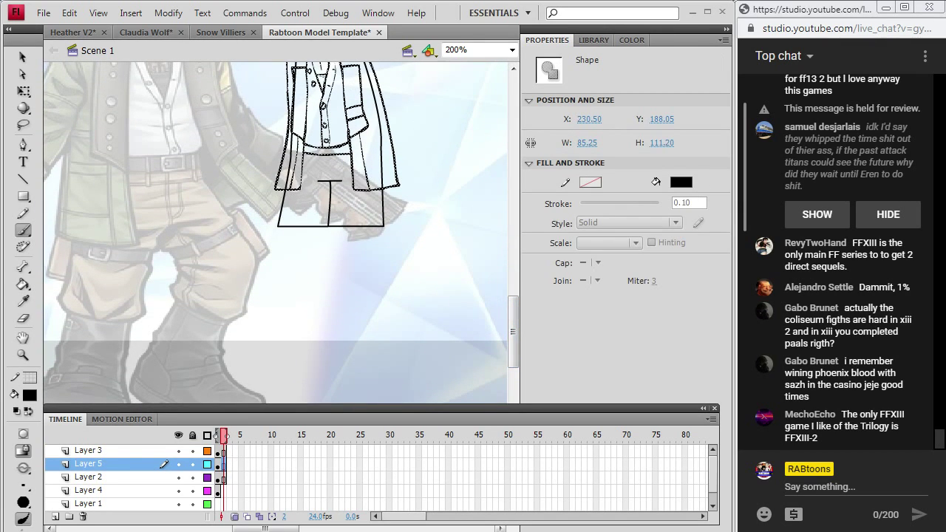
drag(284, 206, 299, 205)
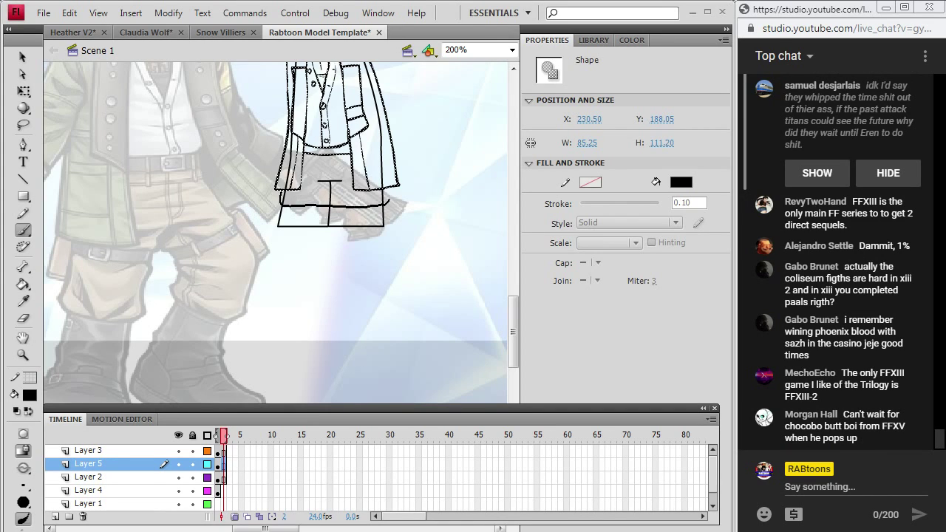
key(ctrl+shift+a)
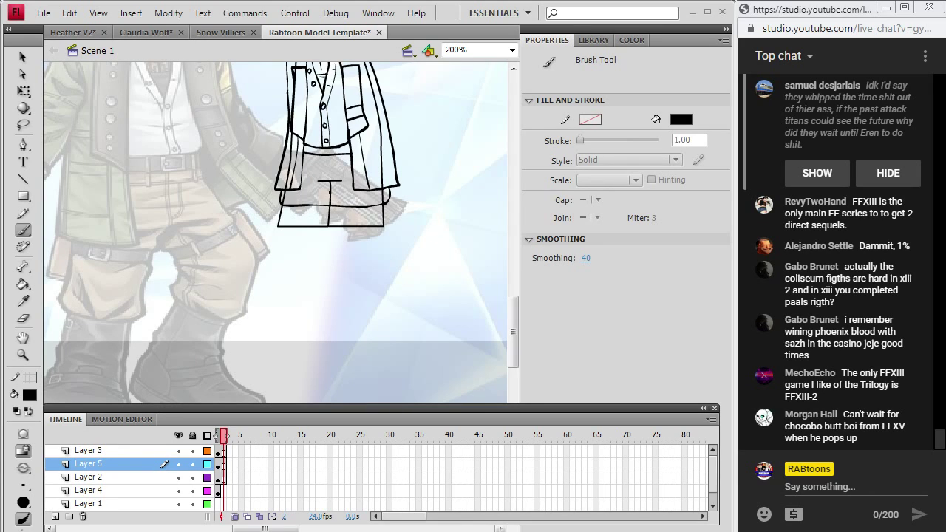
- Brush the belt detail and crease lines on the trousers, and a curved toe line on each boot
drag(316, 174, 320, 173)
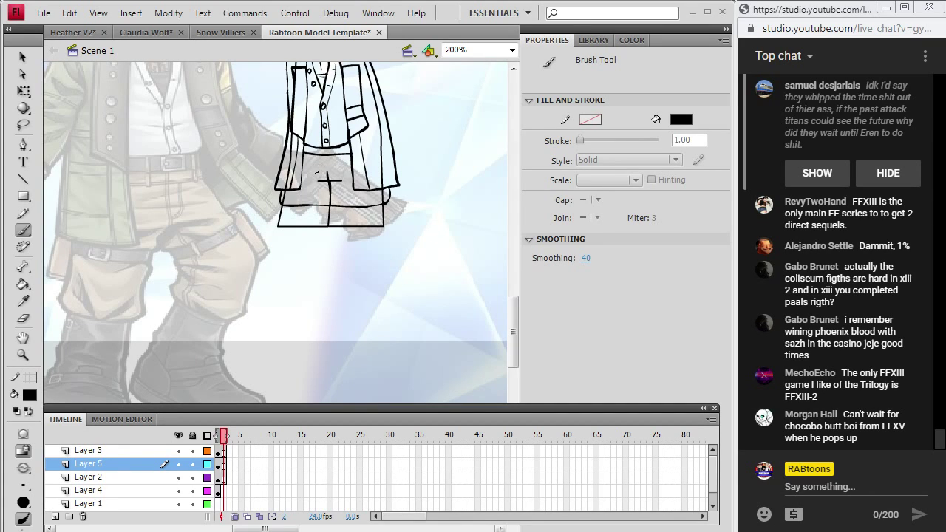
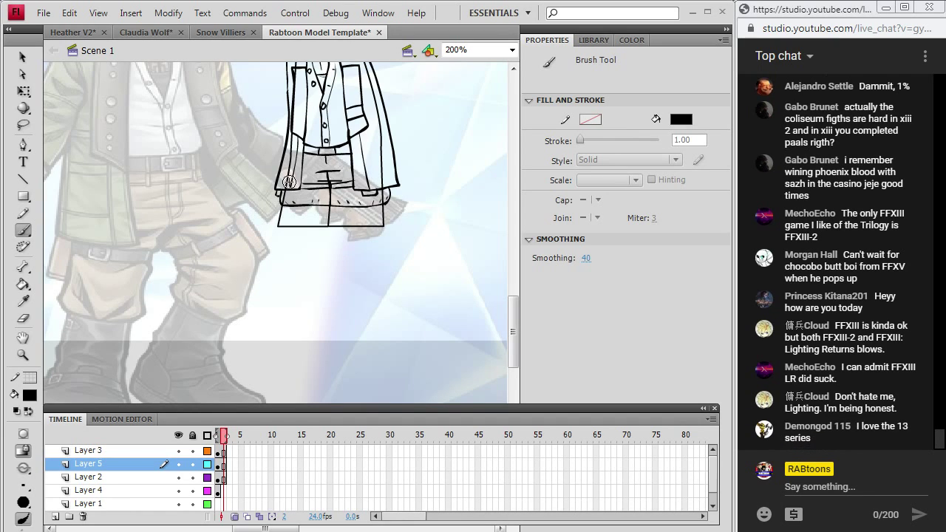
drag(516, 307, 517, 316)
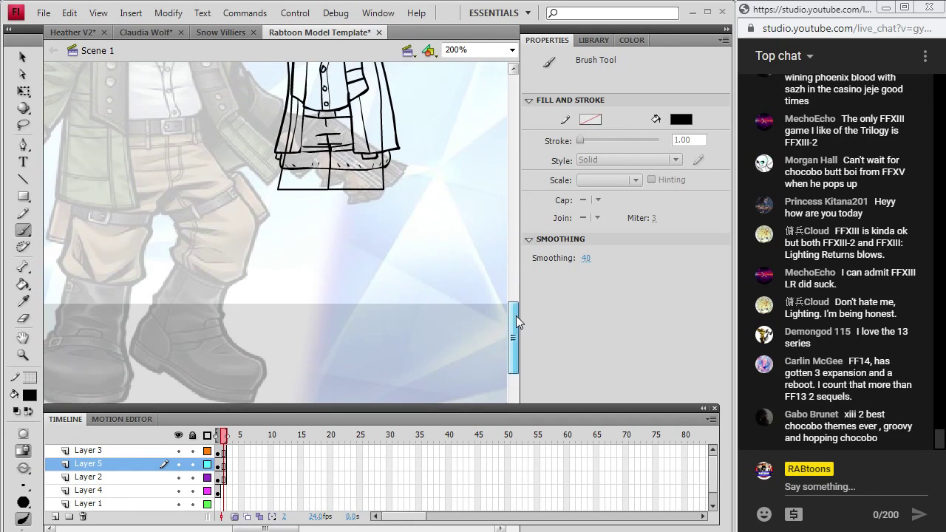
drag(288, 183, 309, 185)
drag(366, 185, 352, 183)
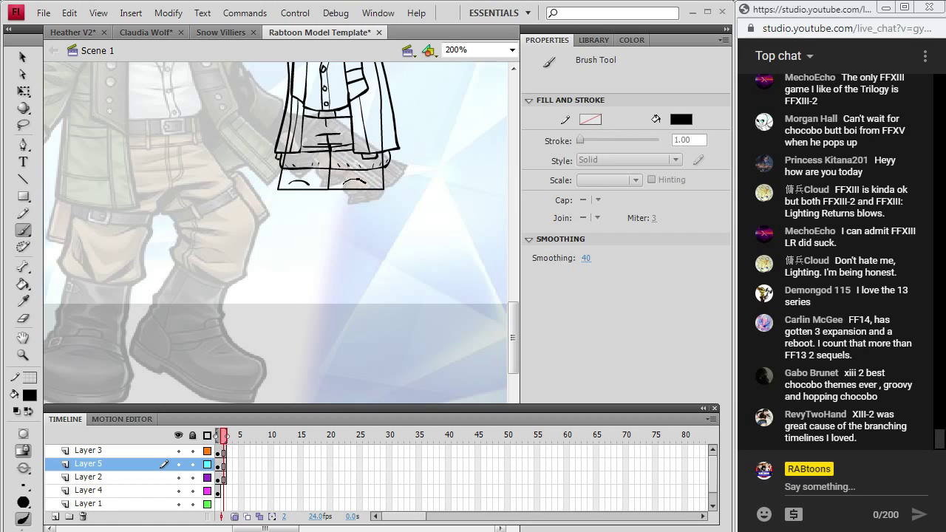
- Brush a closed goatee outline around the mouth and chin on frame 1 of Layer 3
scroll(518, 299, up, 5)
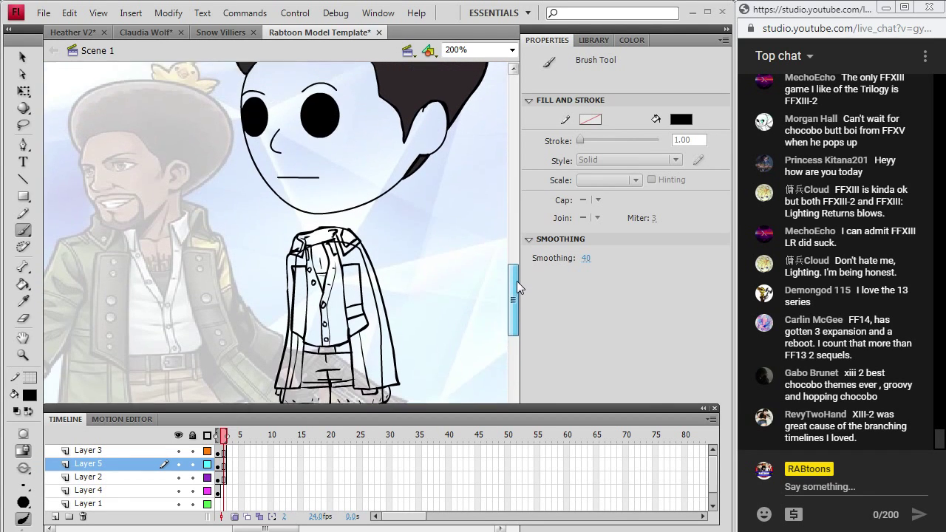
scroll(516, 281, up, 3)
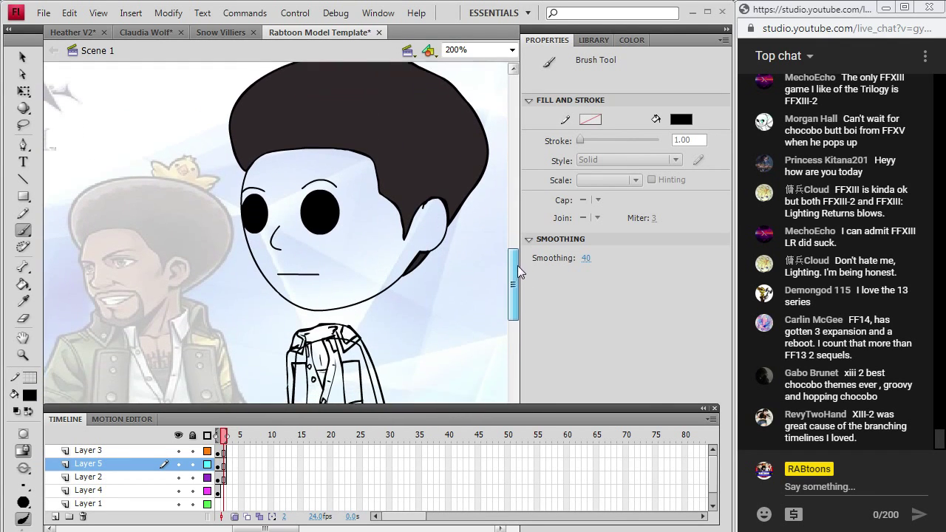
scroll(518, 272, down, 1)
click(219, 451)
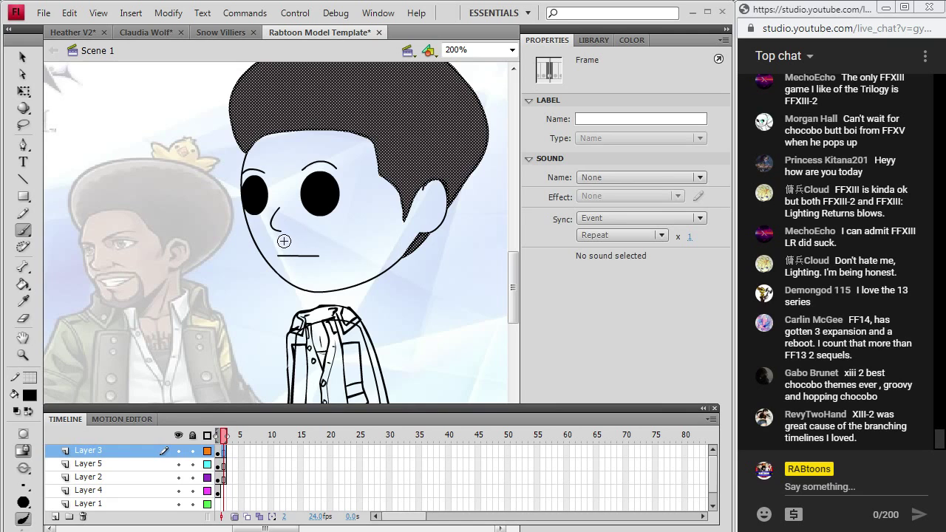
click(220, 452)
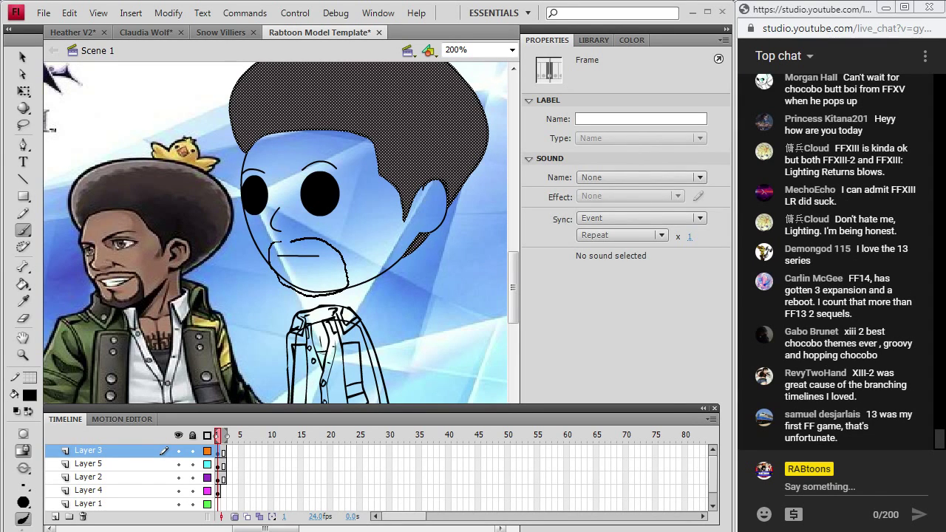
drag(270, 246, 277, 241)
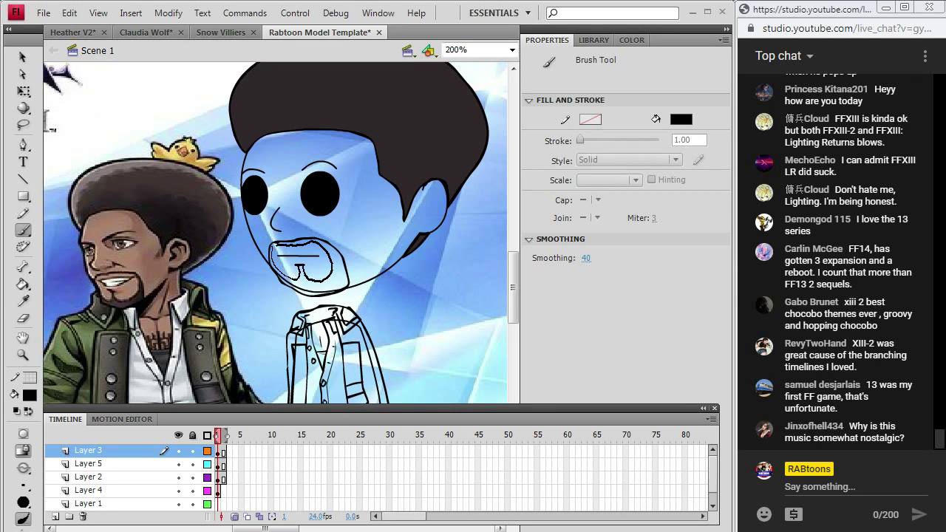
- Fill the goatee with the sampled hair colour, and the face and ear with the brown skin tone sampled from the reference picture
click(23, 284)
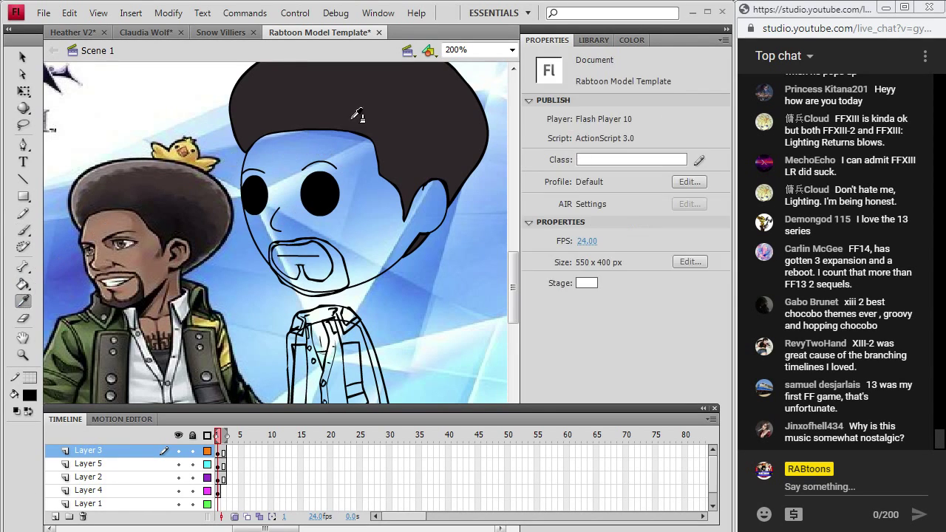
click(323, 269)
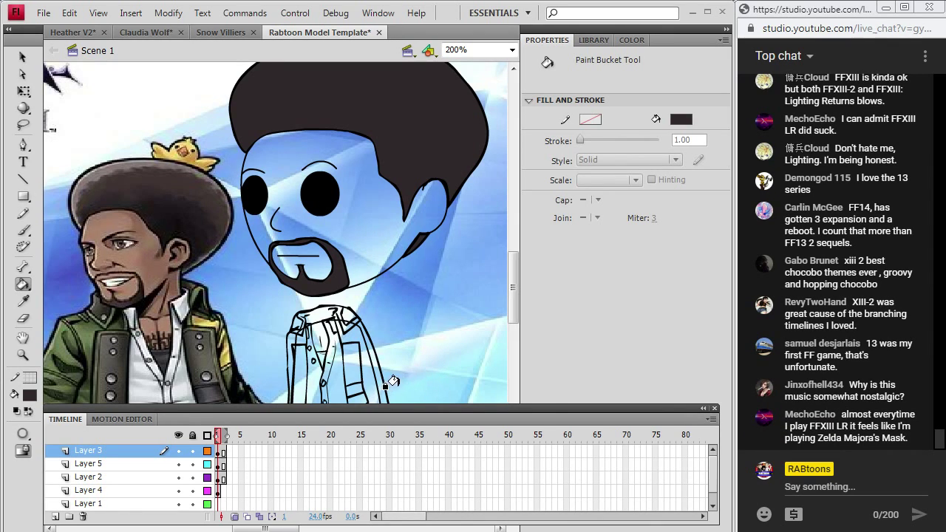
click(23, 301)
click(122, 227)
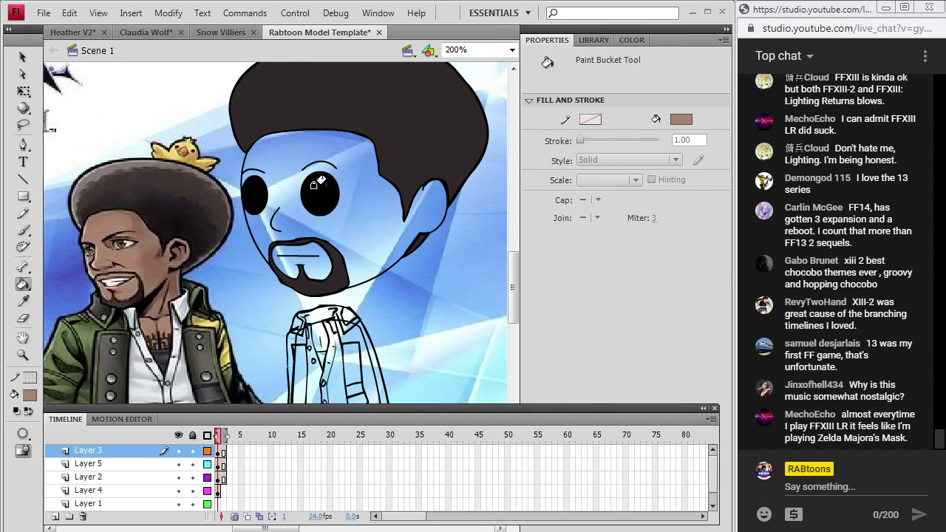
click(360, 197)
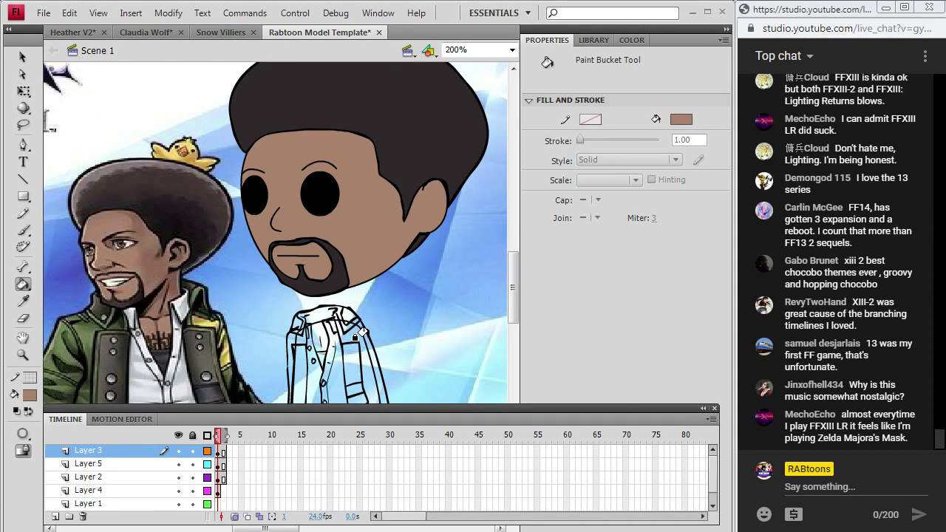
- Brush black crease lines on the coat's sleeve and detail lines at both sides of the collar, on frame 2 of Layer 5
click(30, 395)
click(38, 287)
click(23, 230)
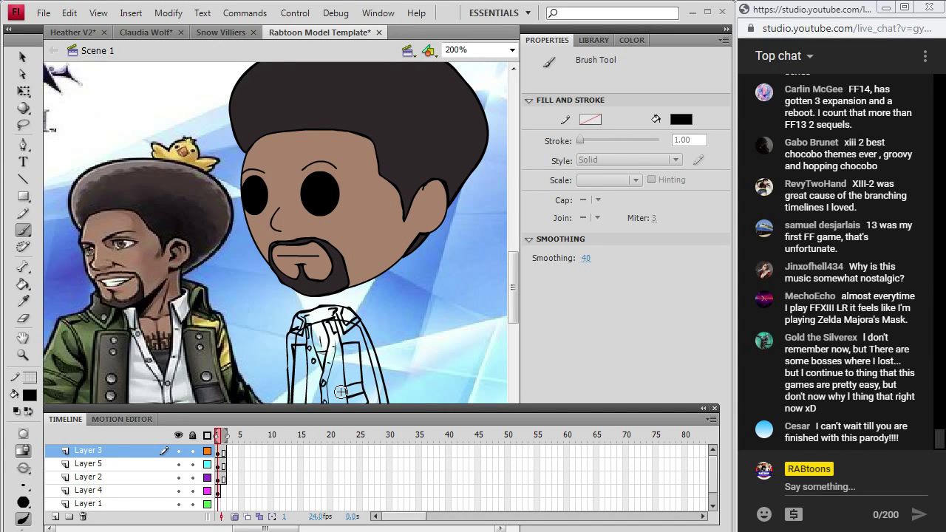
drag(515, 276, 516, 302)
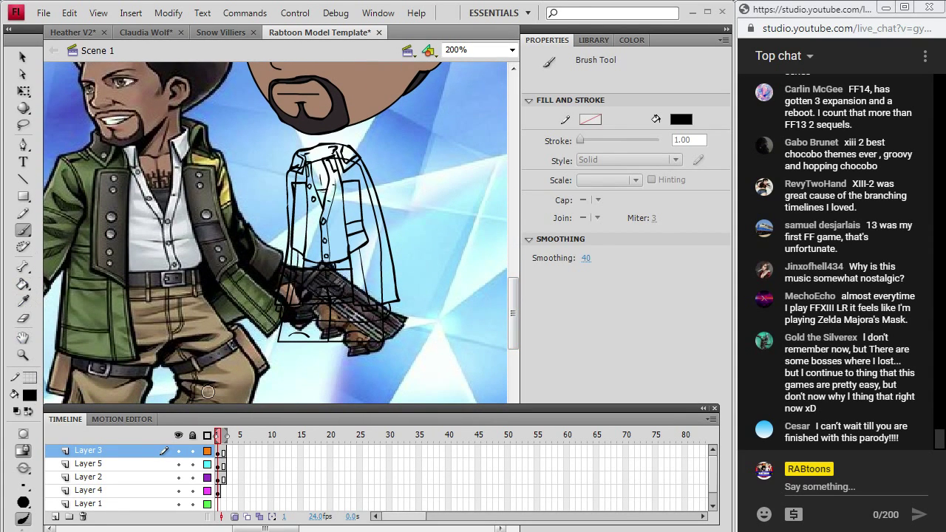
click(224, 464)
click(225, 472)
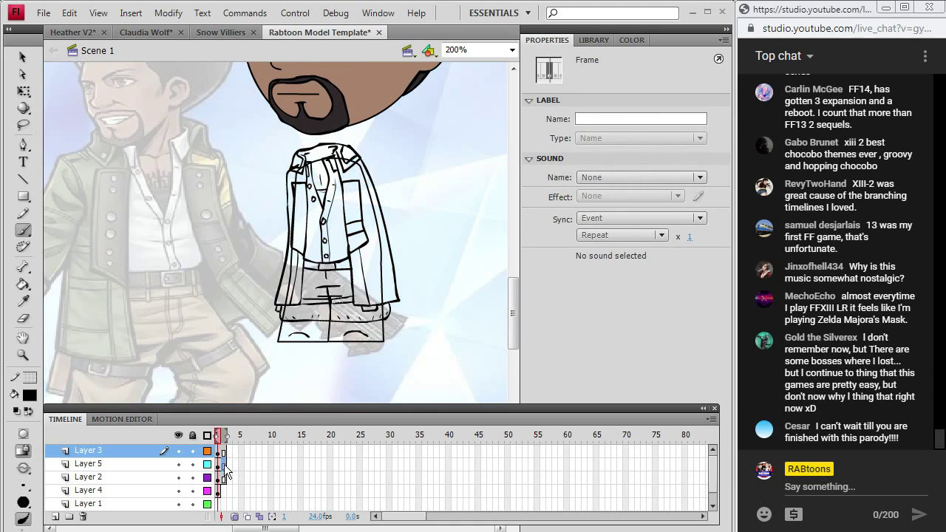
click(224, 466)
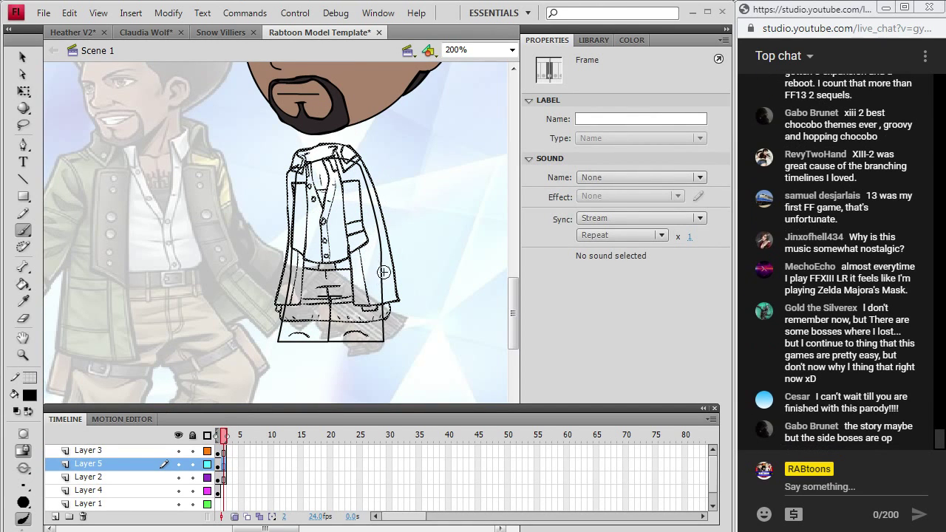
key(Escape)
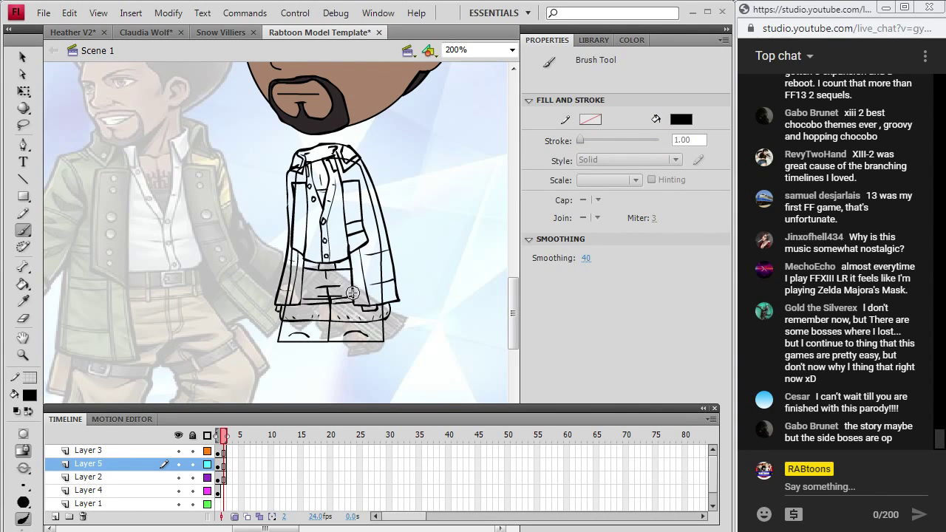
drag(346, 176, 361, 162)
drag(292, 174, 305, 164)
mouse_move(512, 314)
mouse_down()
mouse_move(514, 333)
mouse_move(513, 310)
mouse_up()
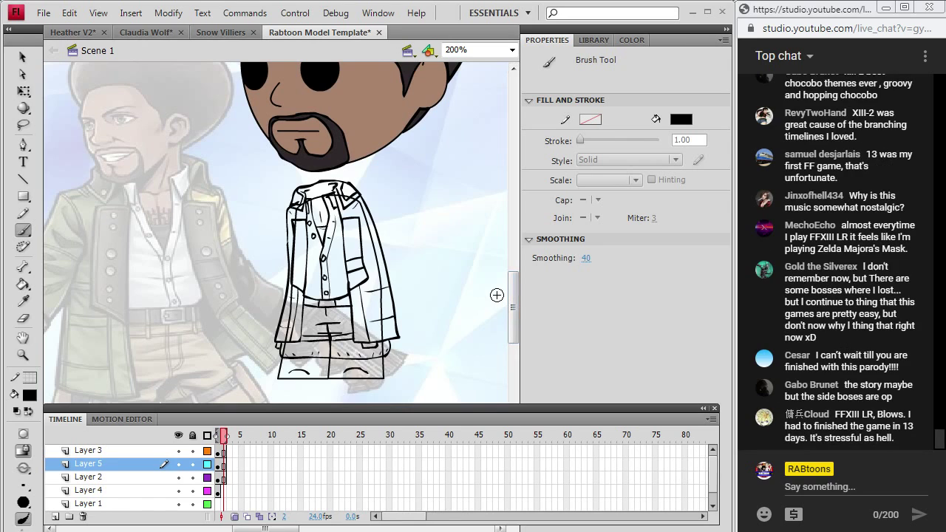
- Turn off onion skinning, return to frame 1 and hide Layer 2
click(234, 517)
click(218, 451)
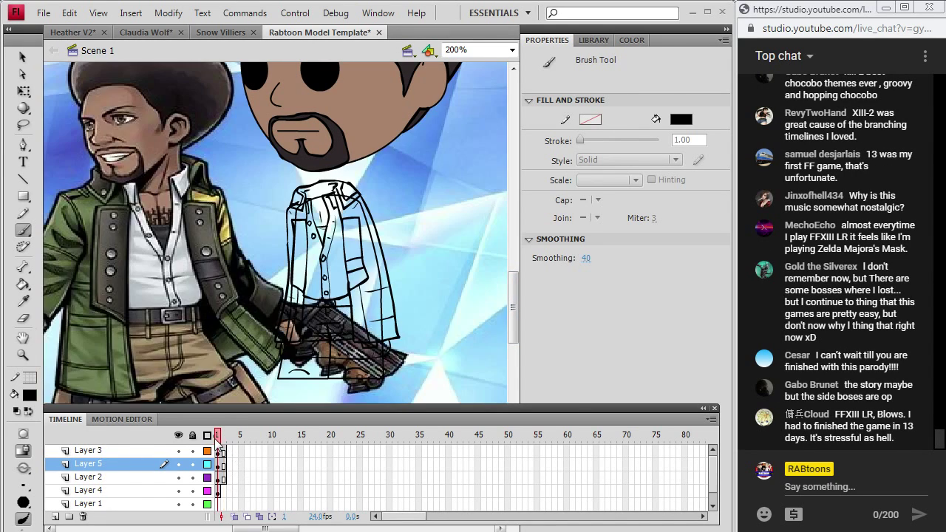
click(178, 491)
click(178, 491)
click(178, 478)
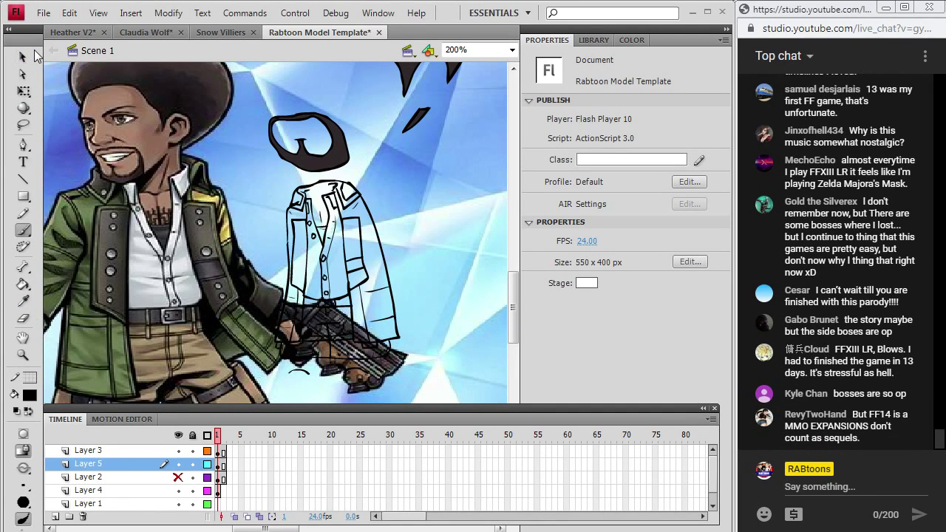
- Fill the coat's body, sleeves and collar with the green sampled from the reference picture's coat
click(22, 288)
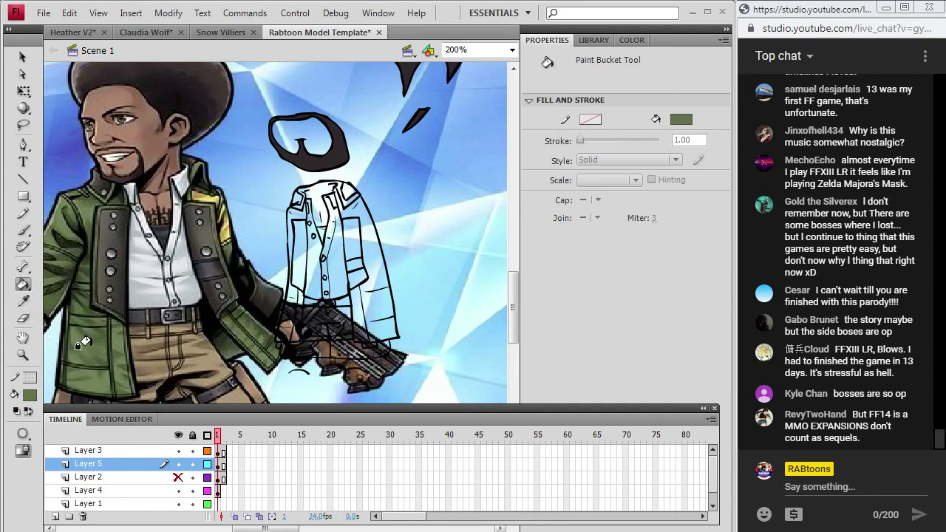
click(295, 218)
click(346, 214)
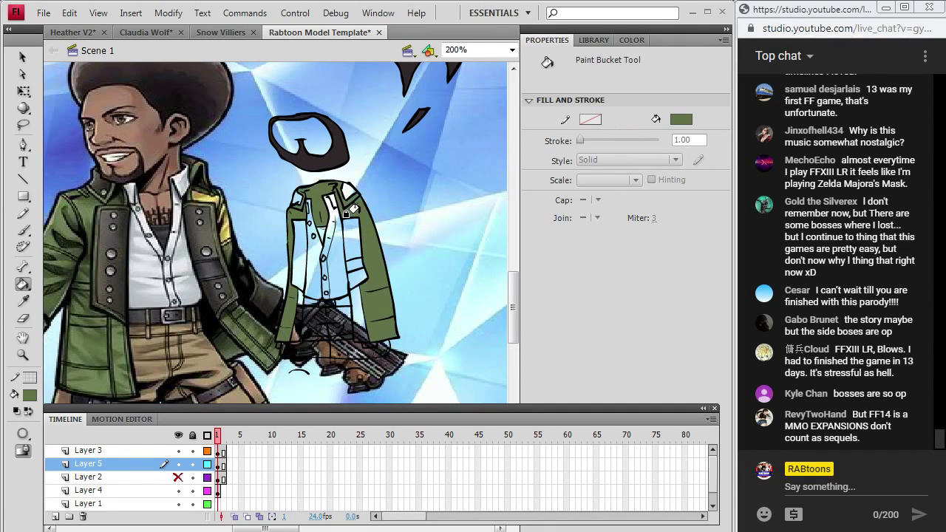
click(347, 294)
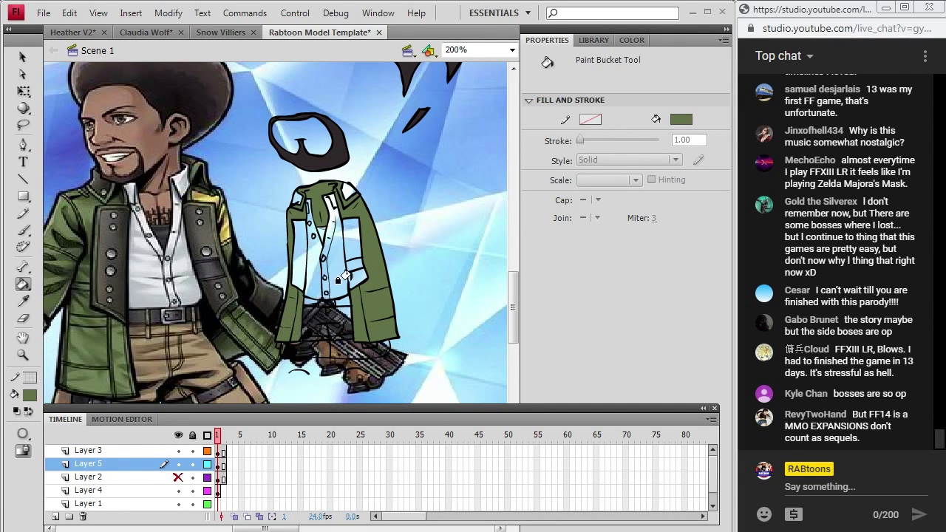
- Fill the coat's front panels with the sampled dark grey and the strap across the panel with the reference strap's colour
click(22, 301)
click(105, 283)
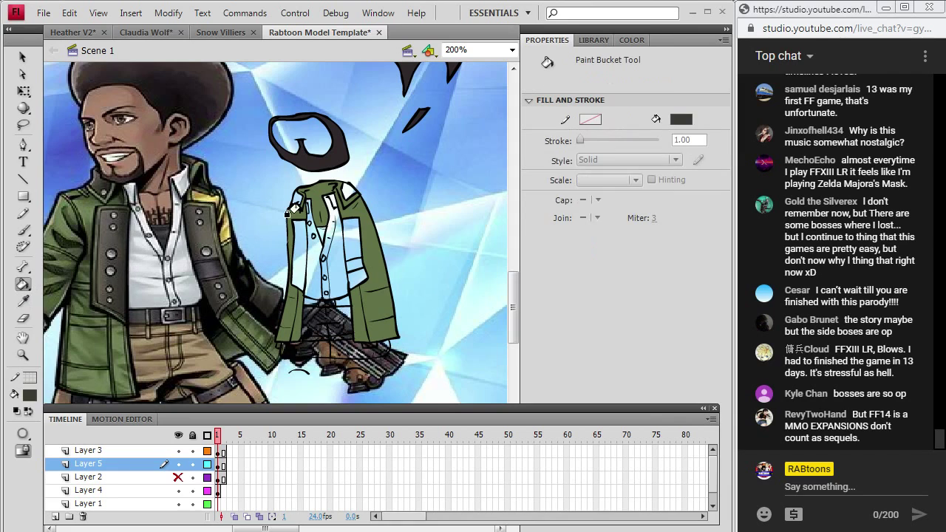
click(298, 255)
click(347, 243)
click(352, 274)
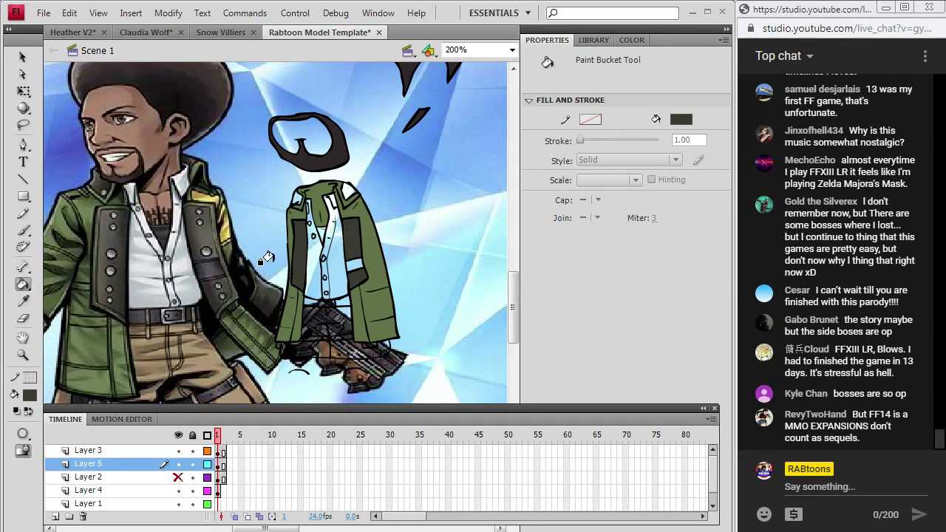
click(22, 301)
click(204, 268)
- Fill both halves of the shirt with the off-white sampled from the reference picture's shirt
click(22, 301)
click(137, 259)
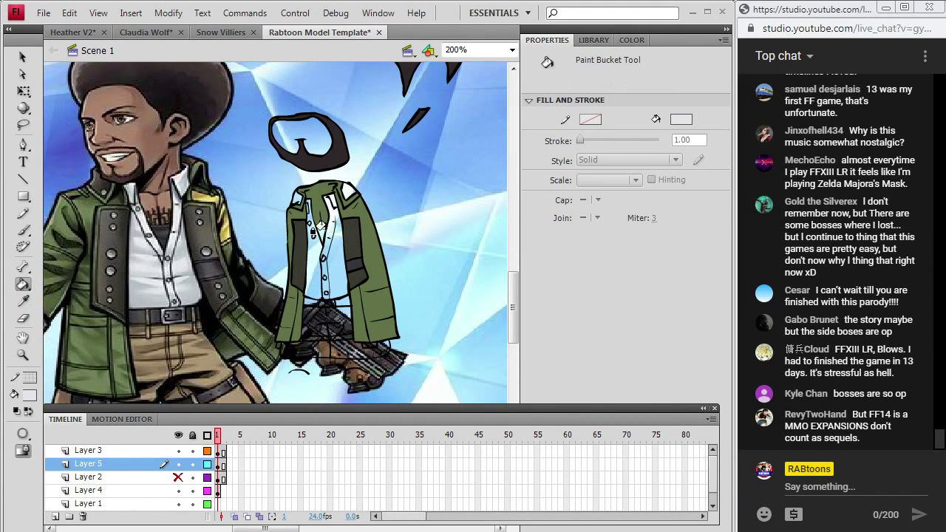
click(309, 263)
click(324, 251)
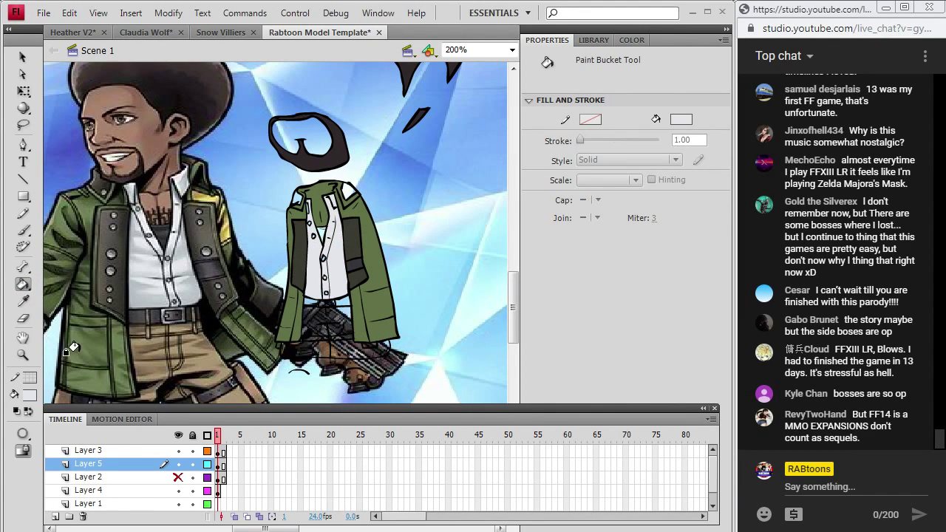
- Fill the shirt buttons with a medium grey swatch, undoing any fill that spills onto the shirt
click(33, 394)
click(45, 260)
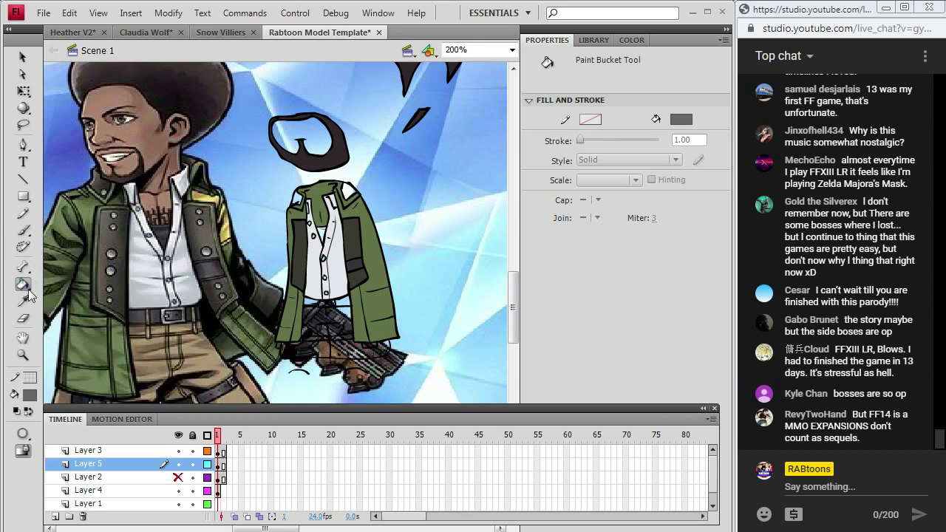
click(23, 355)
click(334, 252)
click(23, 284)
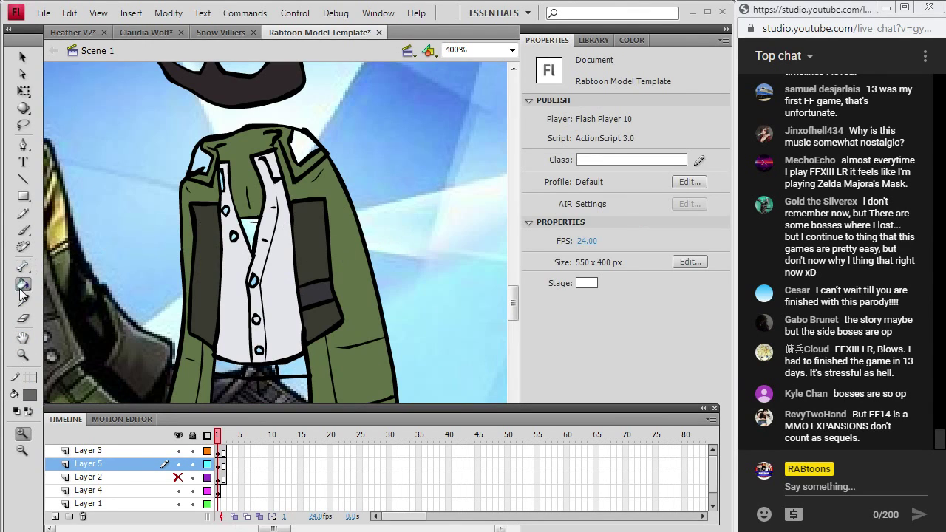
click(226, 235)
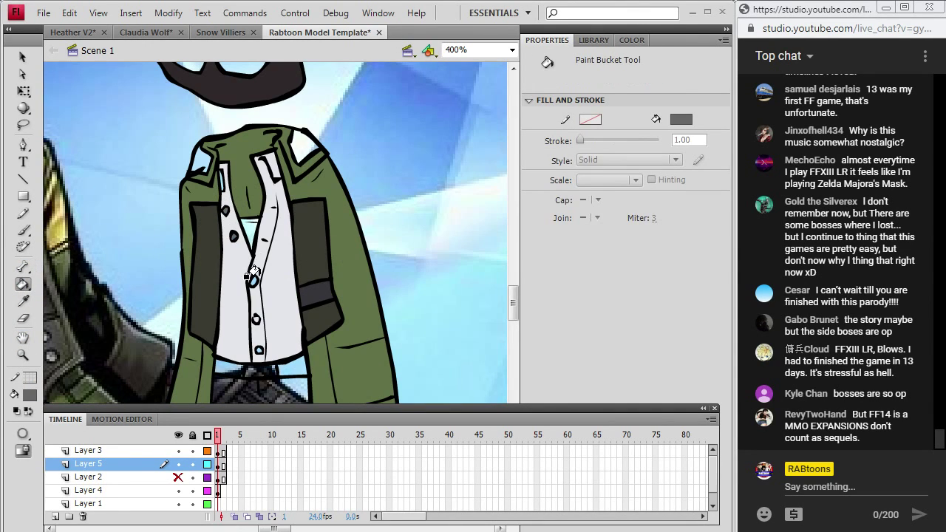
click(250, 278)
click(251, 317)
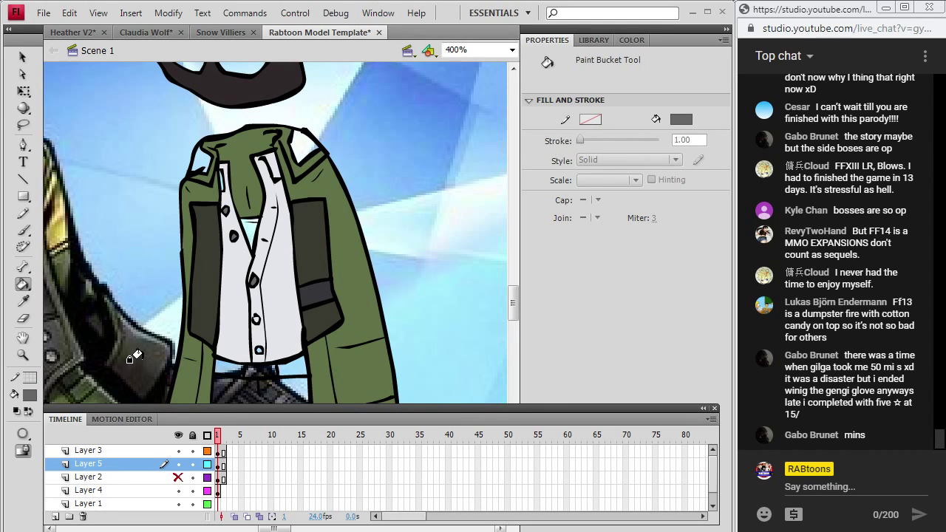
click(253, 315)
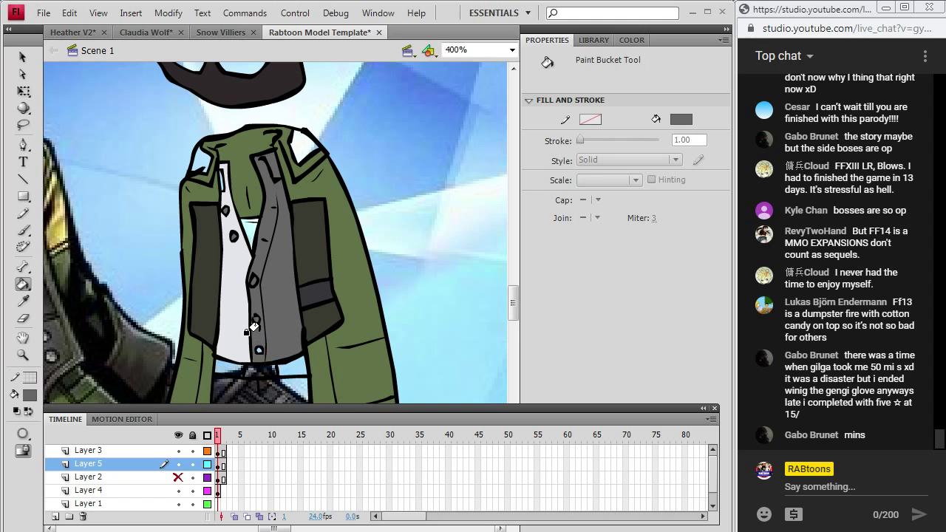
key(ctrl+z)
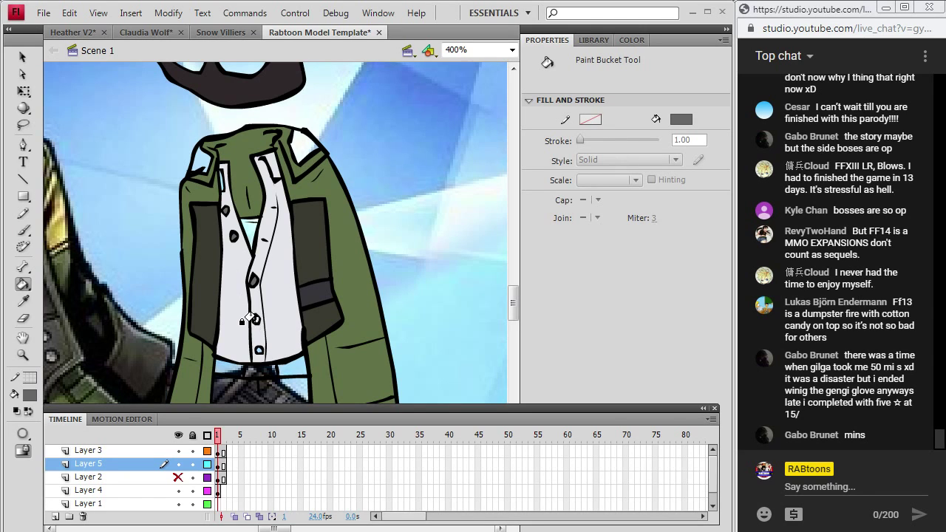
click(253, 314)
key(ctrl+z)
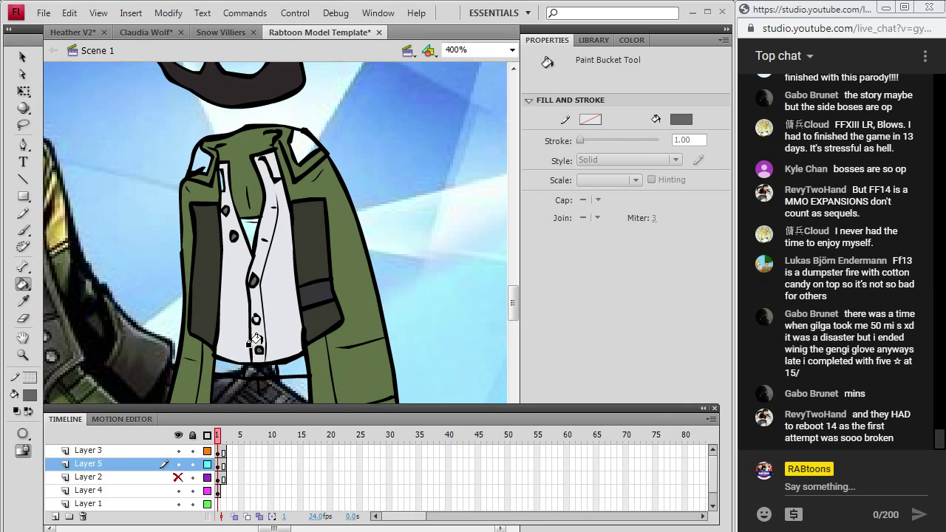
- Close the outline of the unfilled shirt button with the black brush and fill it with the grey sampled from another button
click(29, 395)
click(27, 236)
click(26, 235)
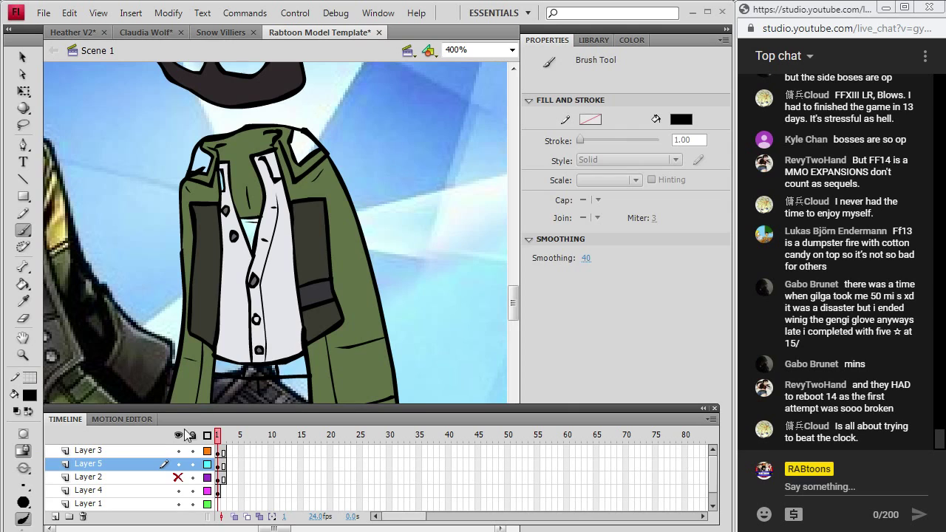
click(178, 463)
click(178, 464)
key(i)
click(224, 209)
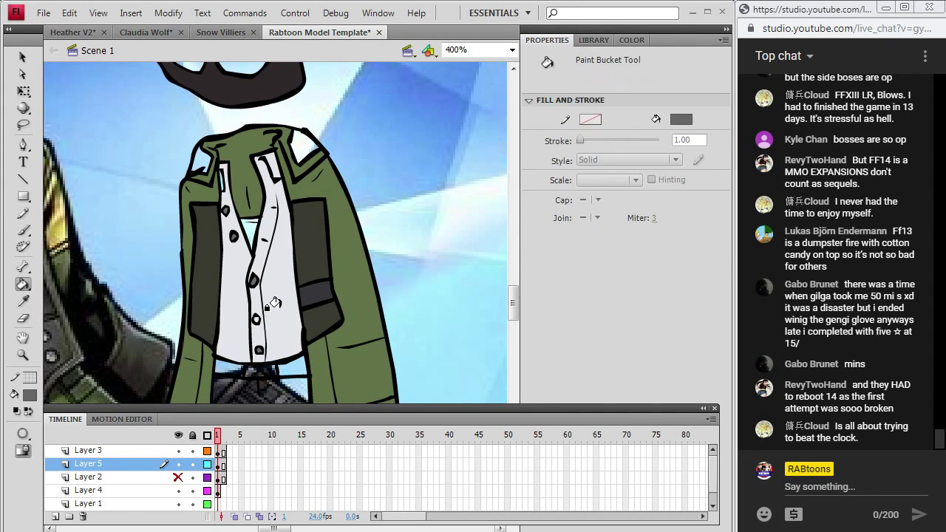
- Fill the leftover gap in the shirt collar with the shirt's off-white, and both shoulder patches with the front panels' dark grey
click(25, 306)
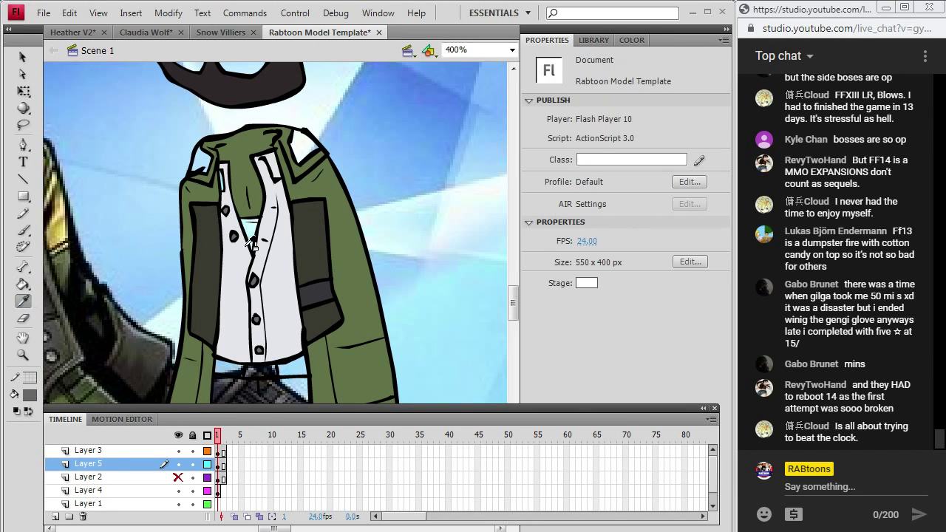
click(241, 280)
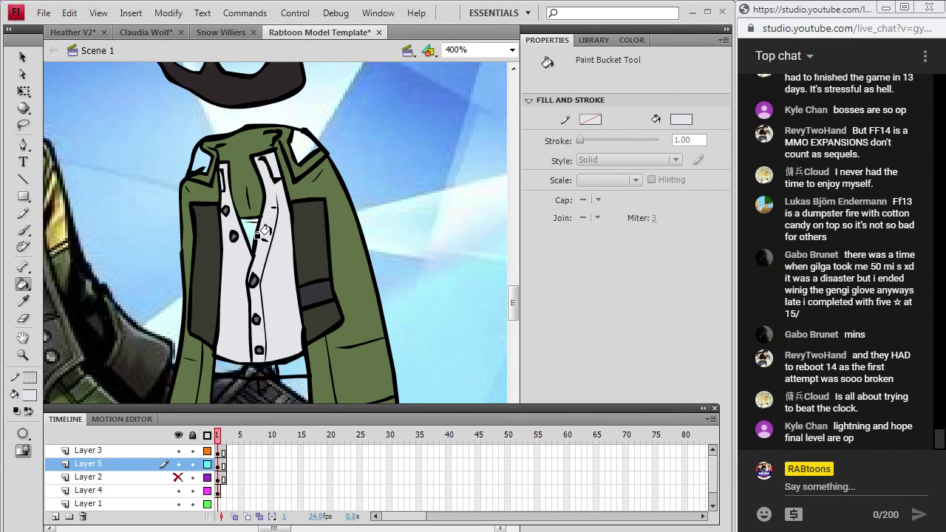
click(24, 302)
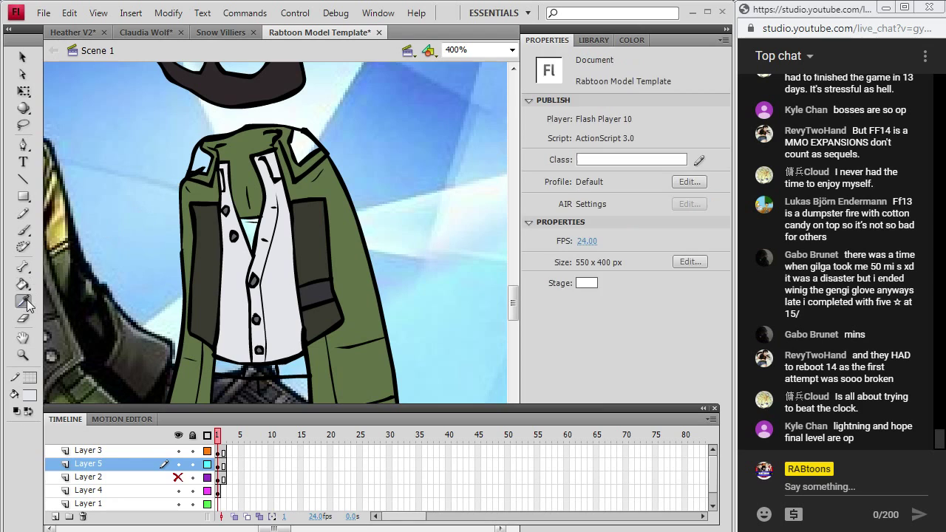
click(210, 242)
click(196, 157)
click(299, 144)
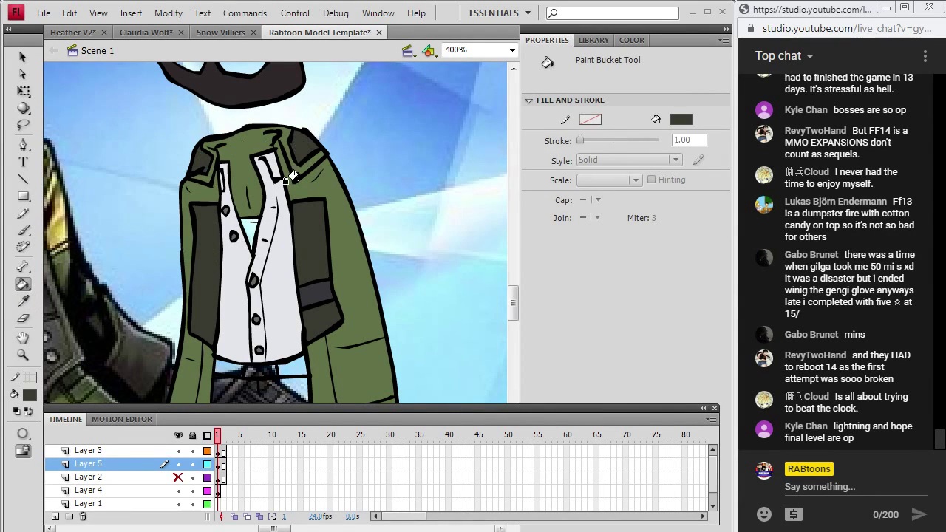
- Brush a black line across the neck opening below the coat collar on frame 1 of Layer 5
click(23, 229)
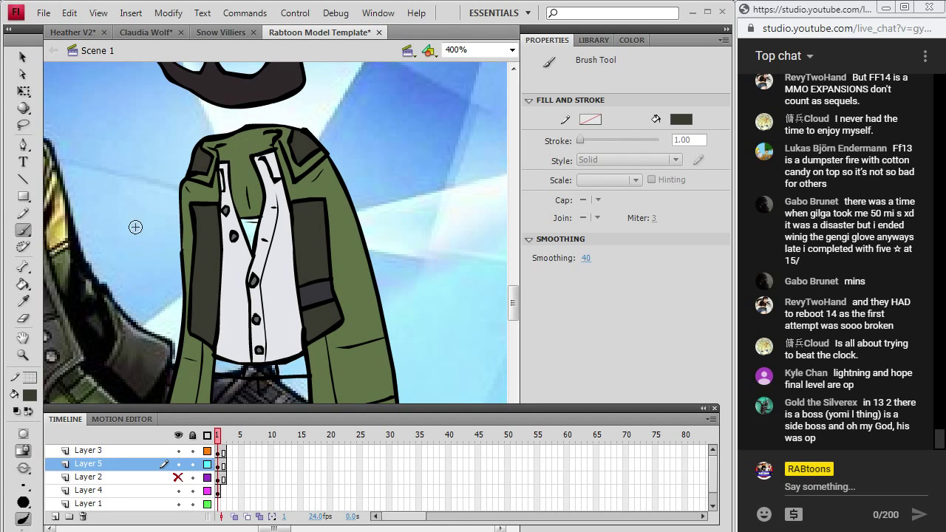
click(30, 395)
click(50, 251)
click(23, 230)
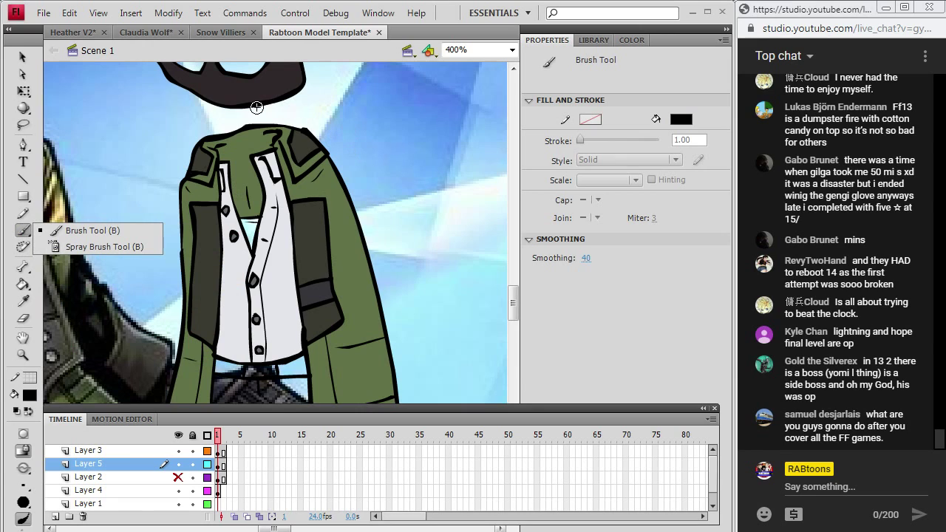
click(233, 164)
click(217, 451)
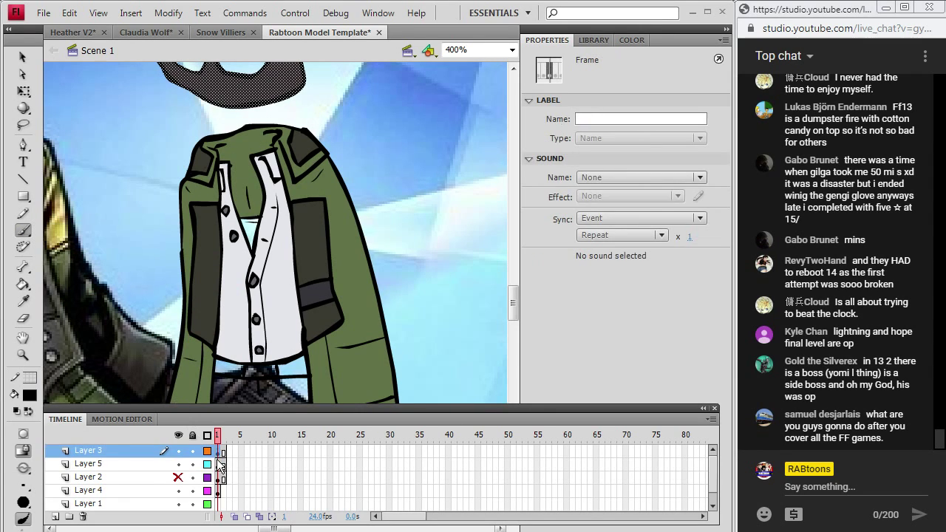
click(217, 464)
key(Escape)
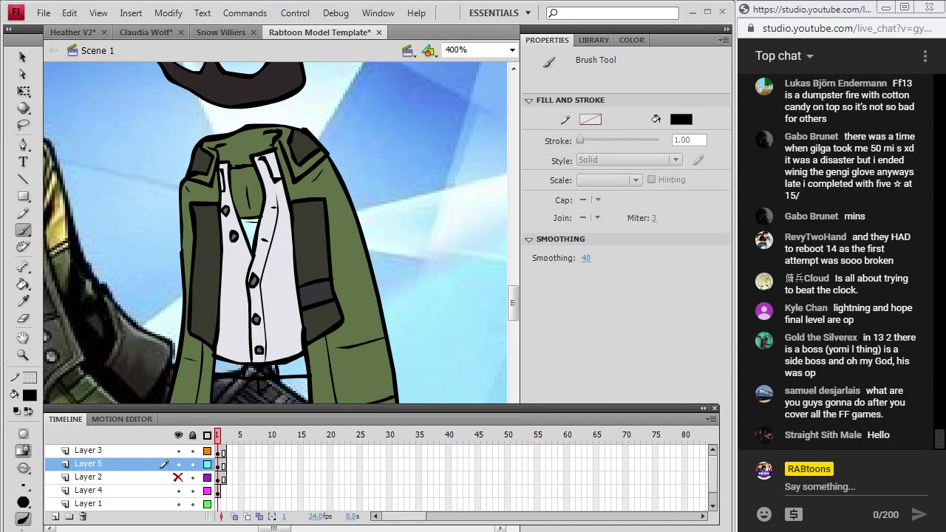
- Show Layer 2 again and fill the open chest between the shirt collars with the brown skin tone sampled from the face
key(i)
scroll(393, 279, up, 5)
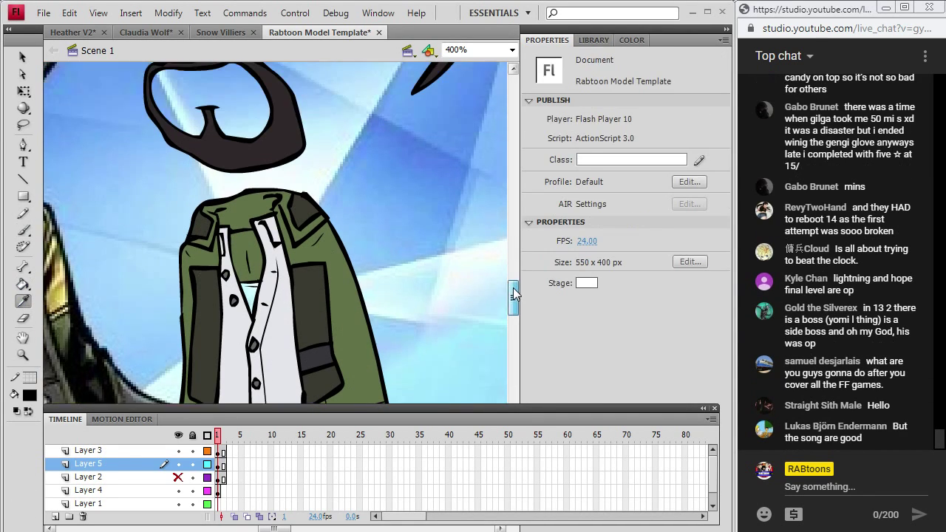
click(178, 477)
click(320, 253)
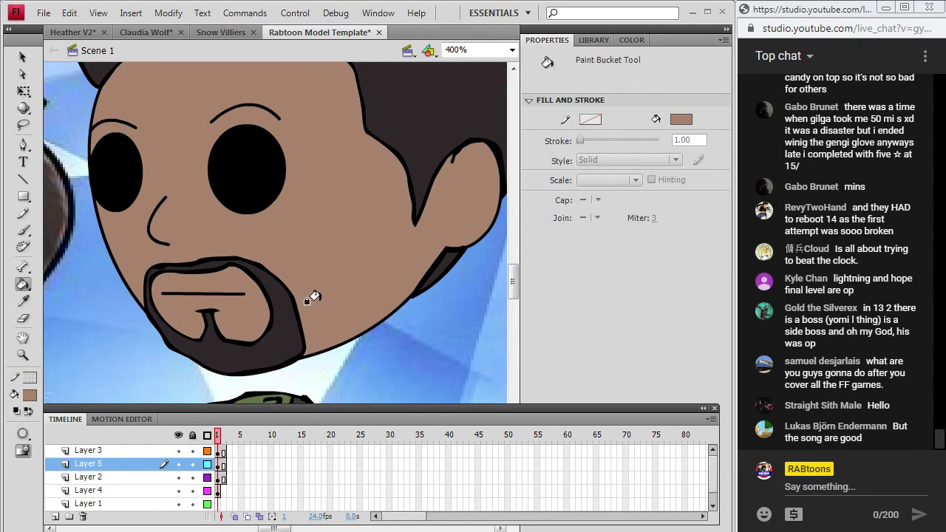
drag(512, 281, 512, 300)
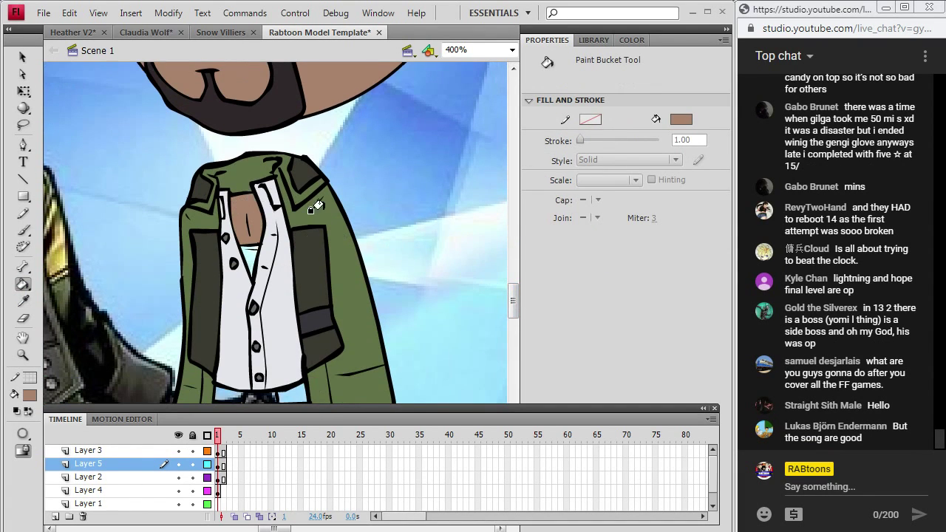
- Fill the trouser areas below the shirt and coat with the tan sampled from the reference picture's trousers
scroll(509, 273, down, 5)
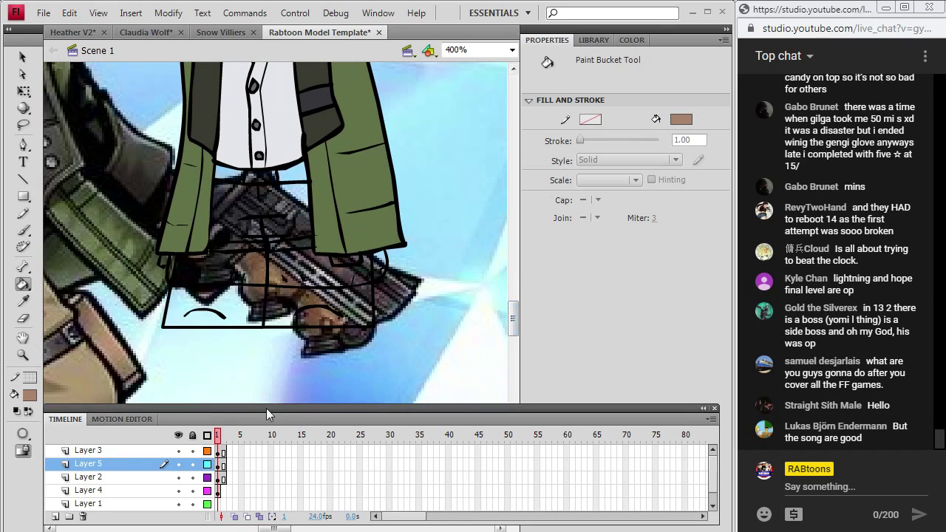
click(512, 50)
click(464, 125)
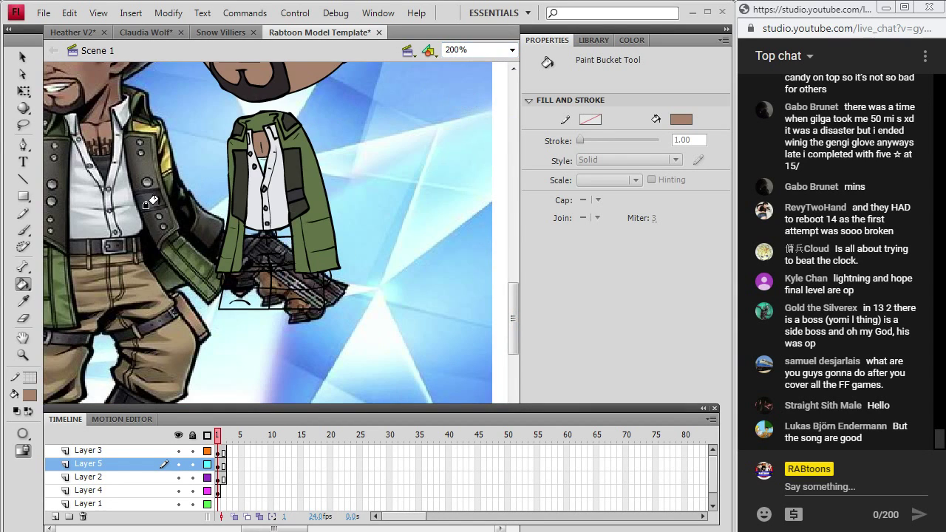
click(23, 302)
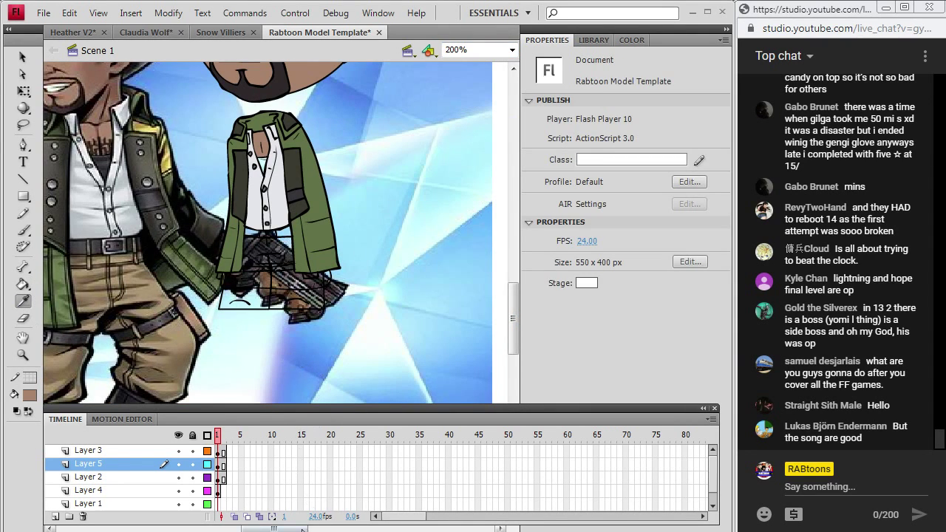
drag(273, 529, 263, 528)
click(129, 372)
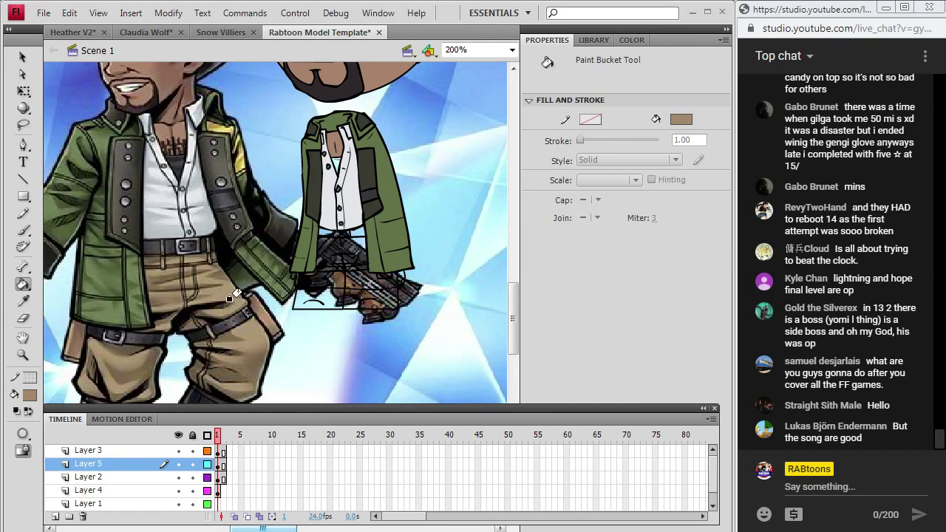
click(324, 259)
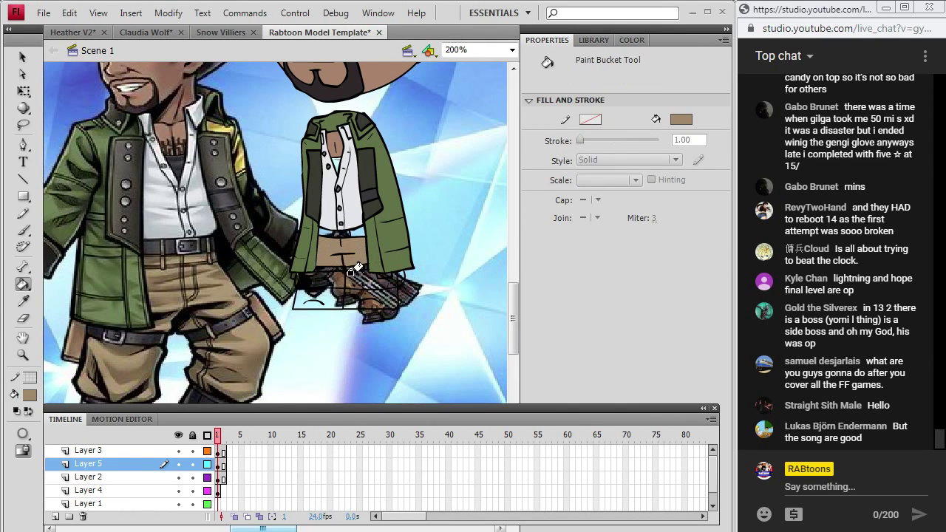
click(325, 278)
click(363, 277)
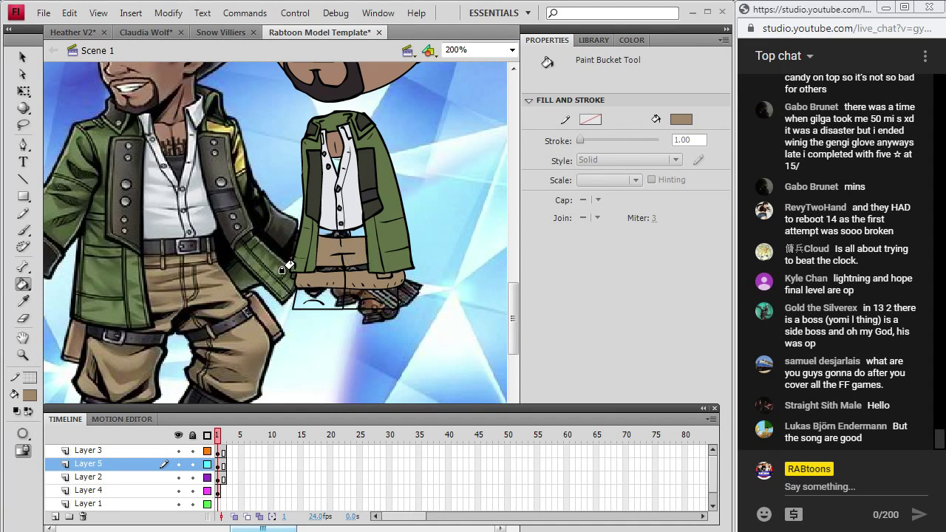
- Choose black for the Brush, and fill the belt with the dark grey sampled from the reference coat's front panel
click(29, 395)
click(34, 234)
click(23, 230)
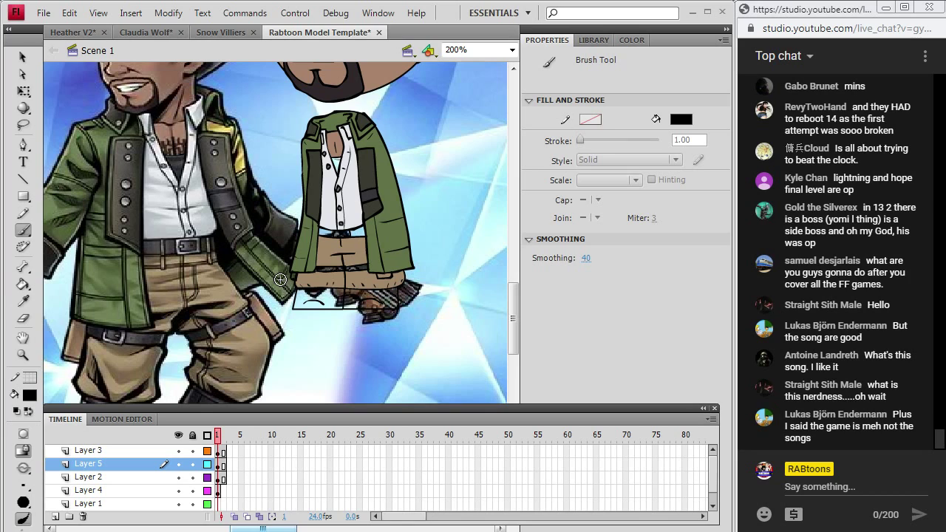
click(23, 301)
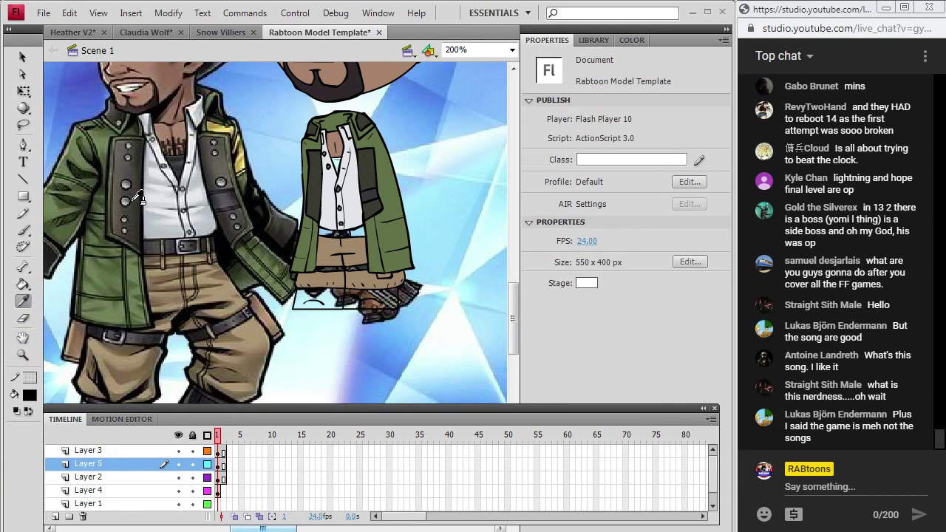
click(134, 213)
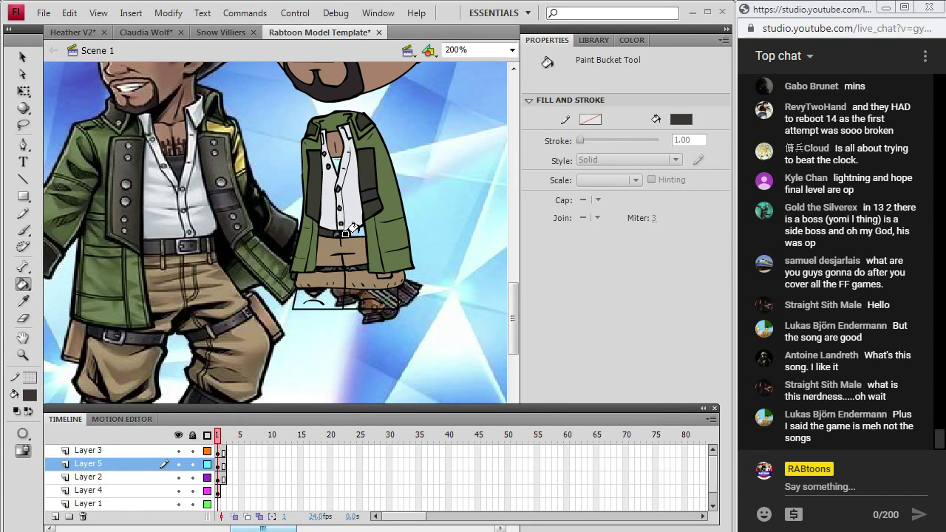
- Fill the belt buckle with mid-grey and the strap across the trousers with dark grey, and sample the trousers' tan
click(30, 396)
click(37, 281)
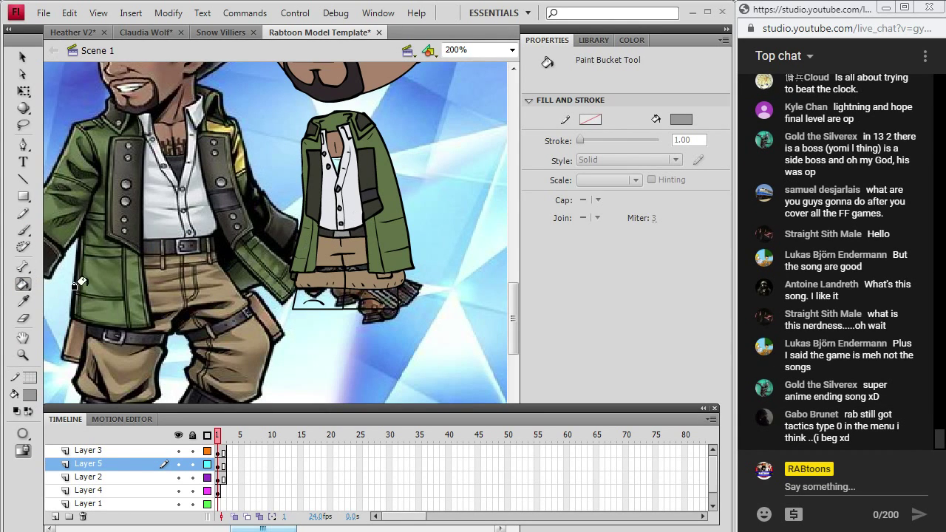
click(32, 397)
click(35, 258)
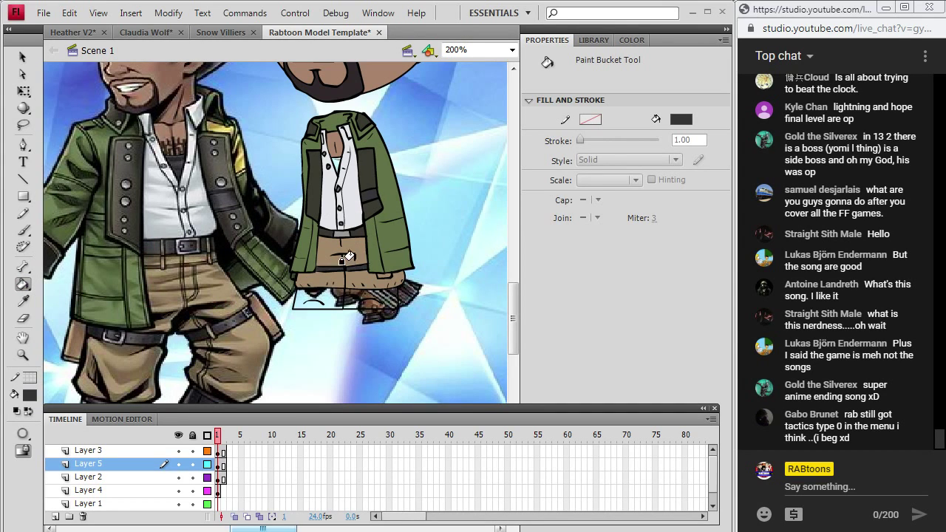
click(22, 303)
click(364, 275)
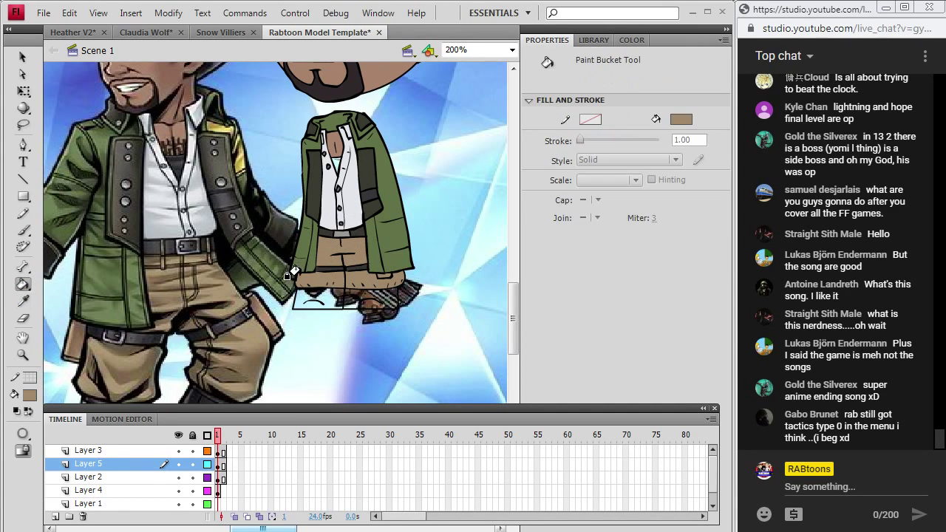
- Fill both shoes and the undershirt in the shirt opening with dark grey
click(31, 397)
click(42, 253)
click(325, 297)
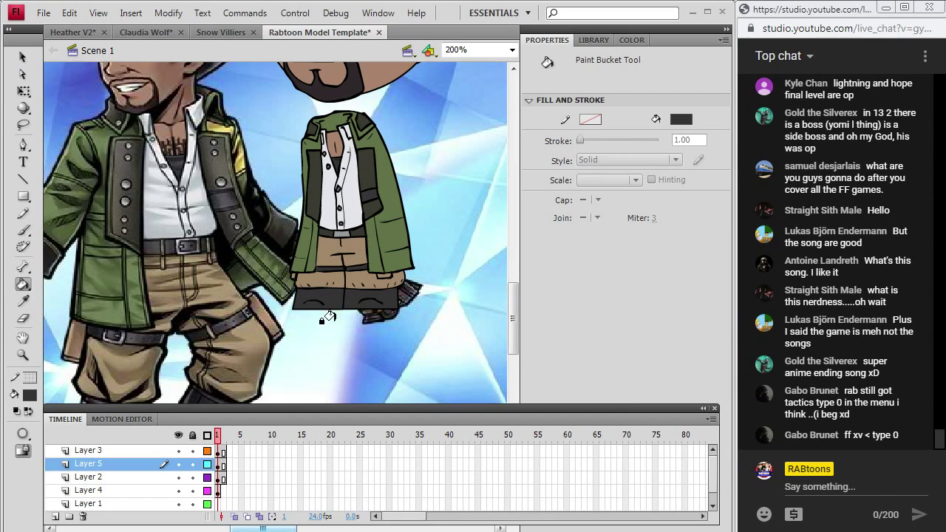
- Hide and show Layer 5 repeatedly to check the clothing against the layers beneath
click(178, 465)
click(178, 465)
click(178, 464)
click(178, 464)
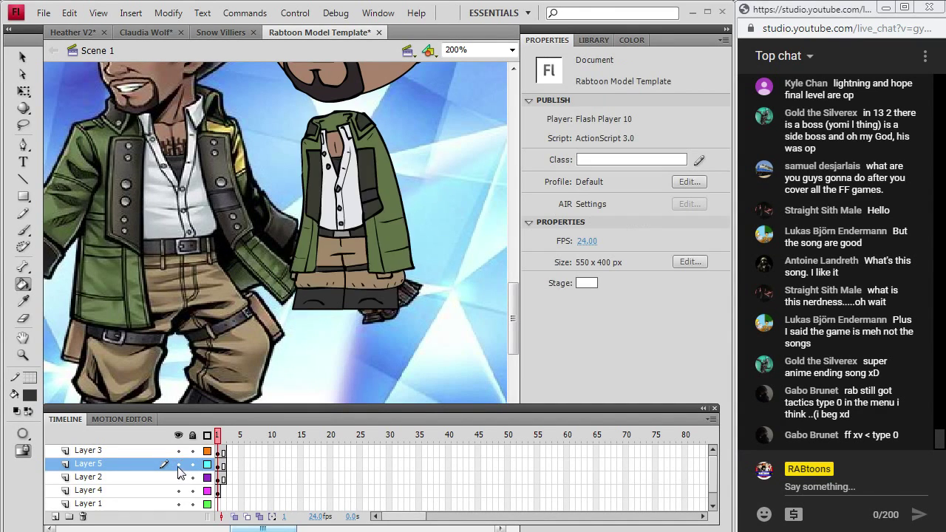
click(179, 465)
click(179, 465)
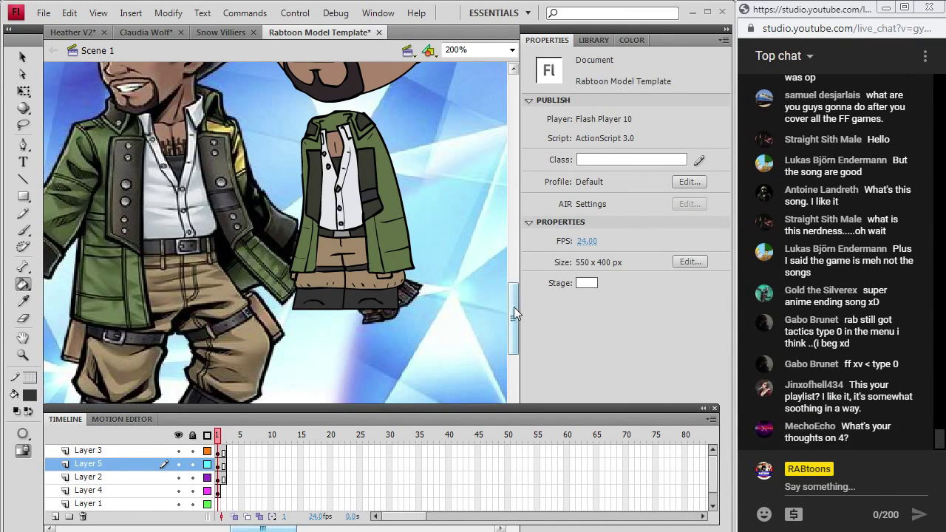
- Start a shadow boundary down the coat with the Pencil tool on frame 1 of Layer 5
mouse_move(513, 306)
mouse_down()
mouse_move(514, 270)
mouse_move(516, 309)
mouse_move(514, 295)
mouse_up()
key(y)
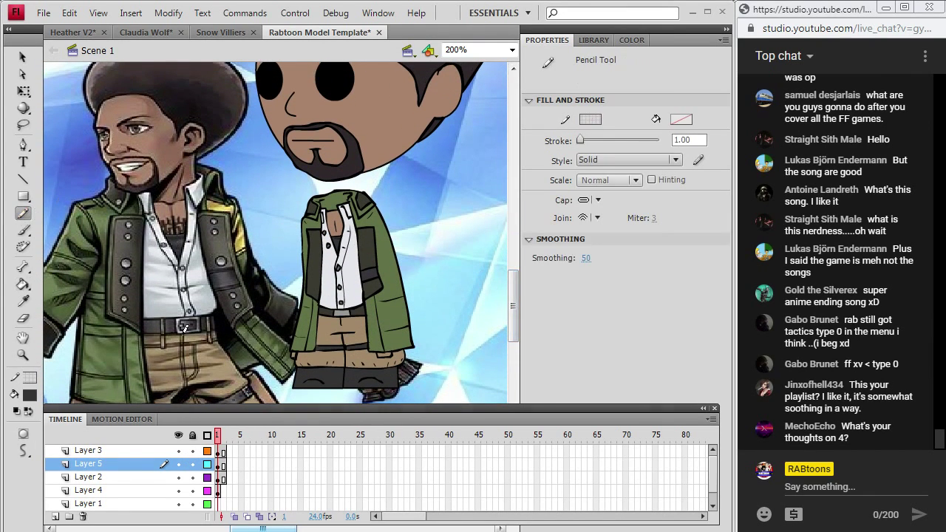
click(219, 450)
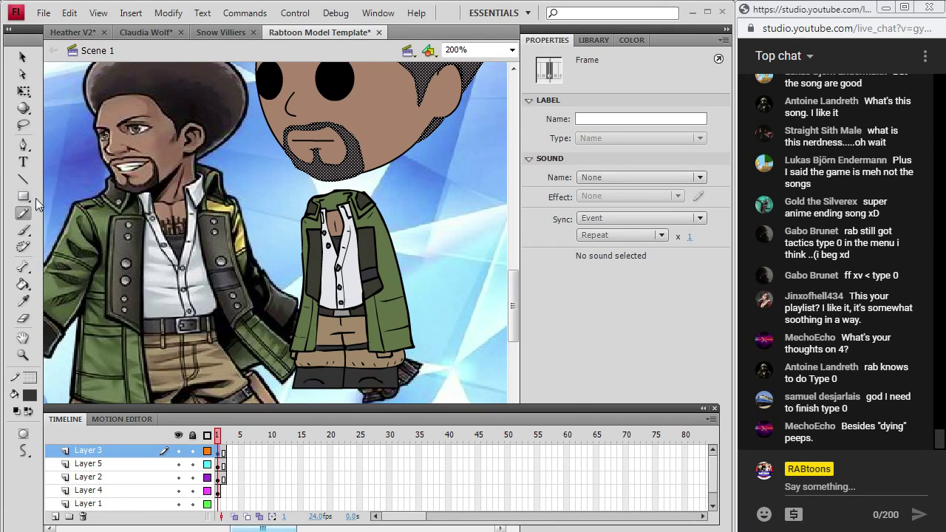
click(219, 463)
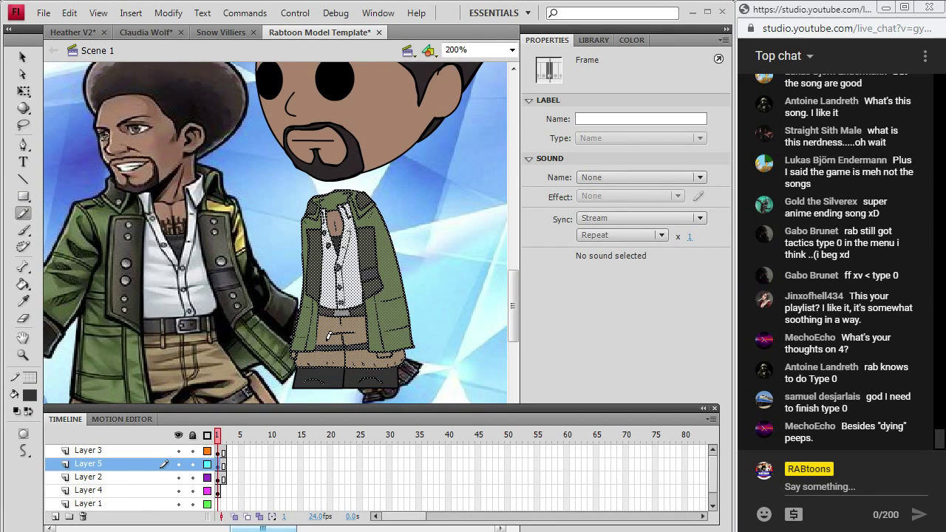
click(318, 342)
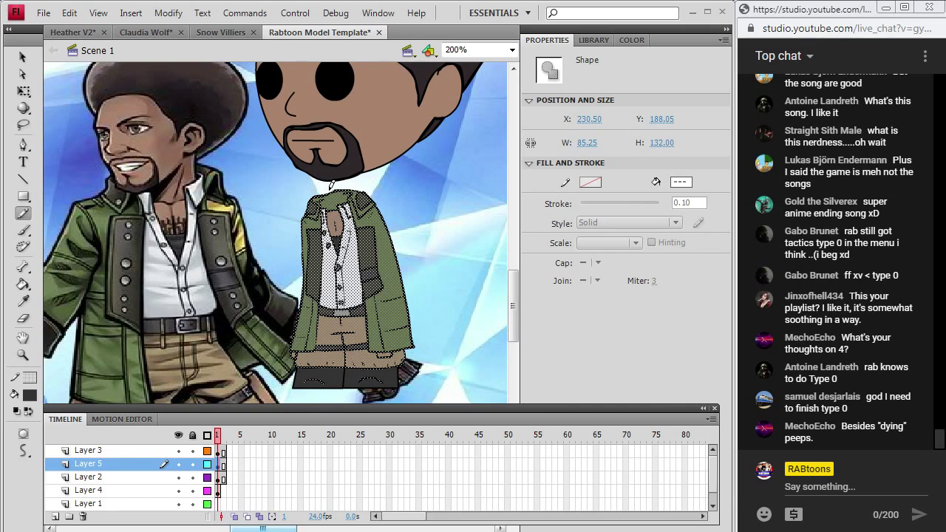
key(Escape)
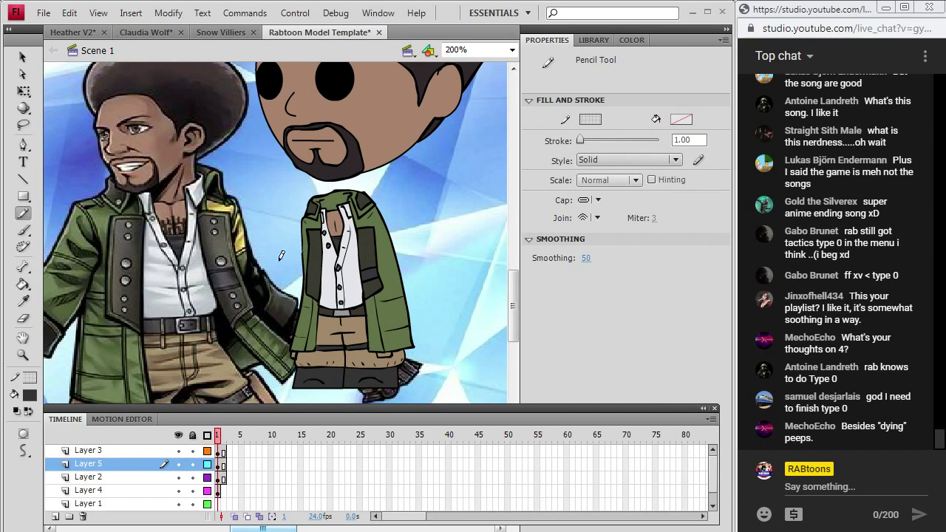
- Draw pencil shadow boundaries down the shirt, the coat's front edge and the trouser leg on frame 1 of Layer 5
click(219, 478)
click(221, 464)
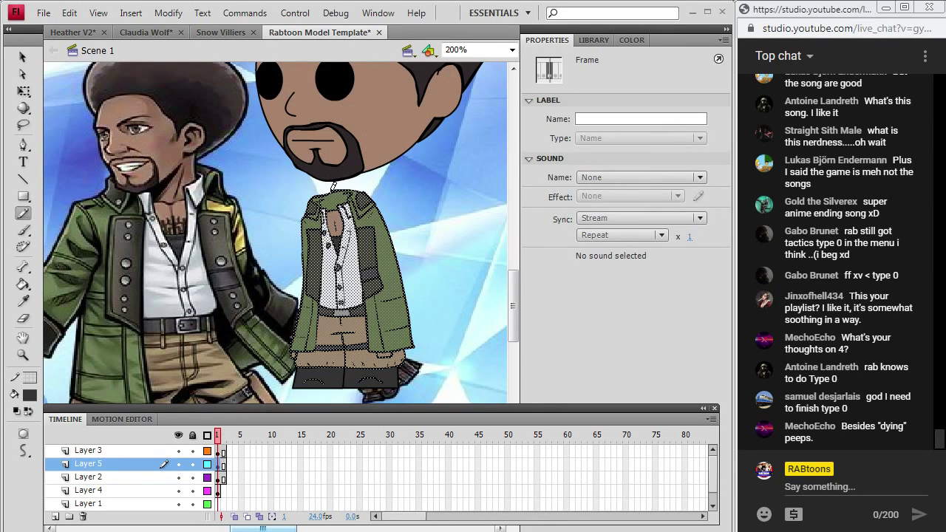
key(Escape)
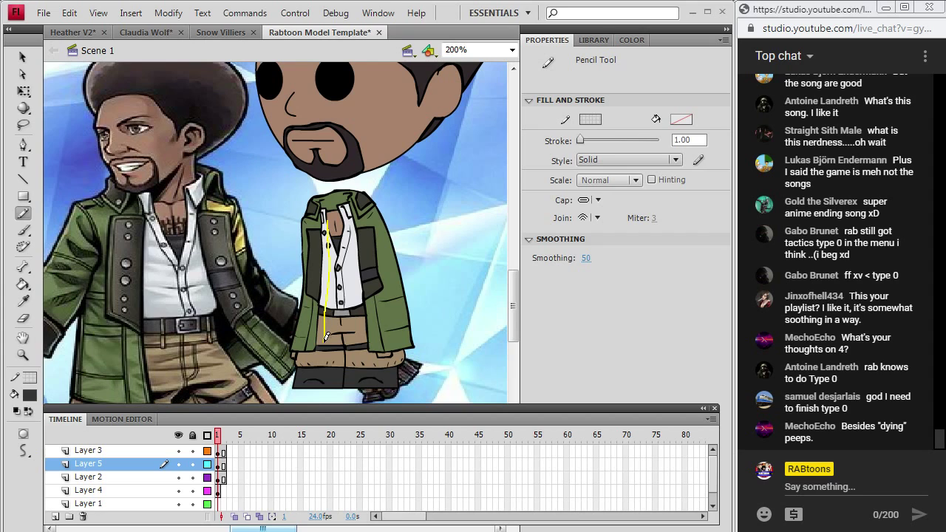
drag(322, 346, 321, 349)
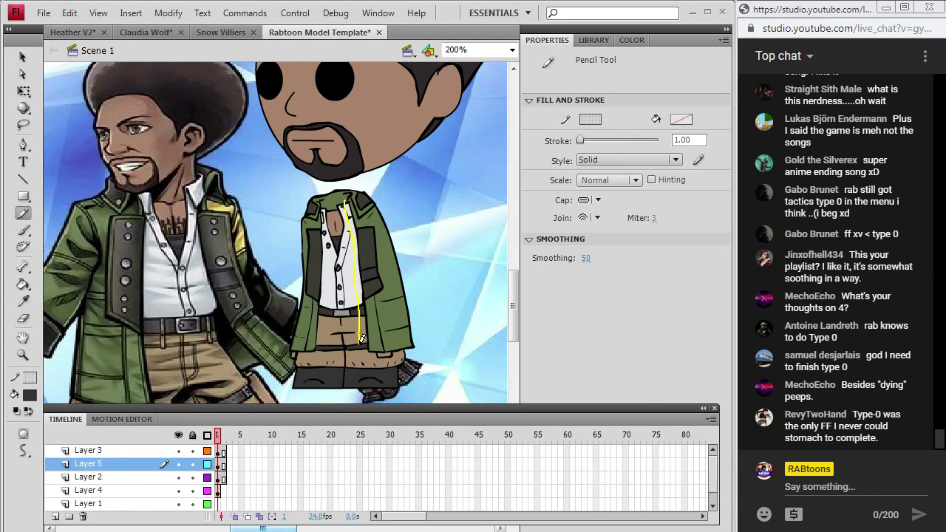
drag(379, 344, 380, 346)
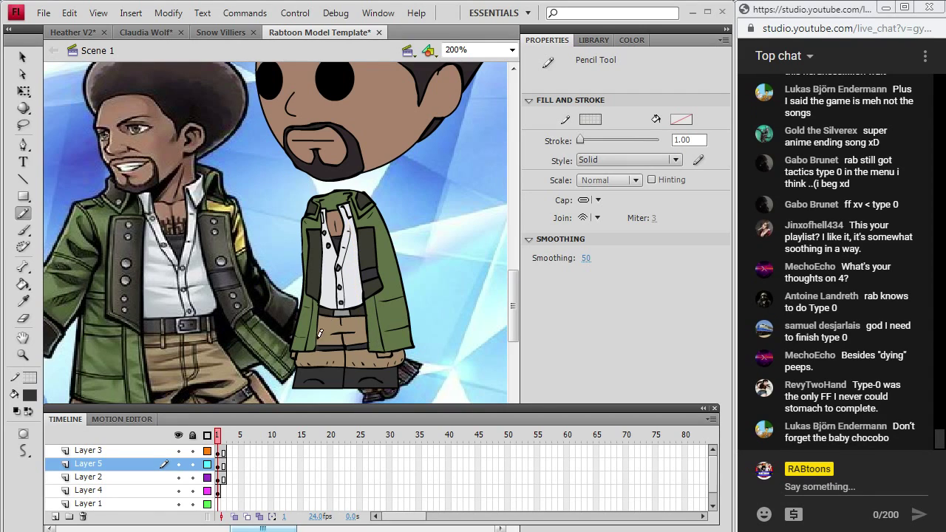
click(219, 477)
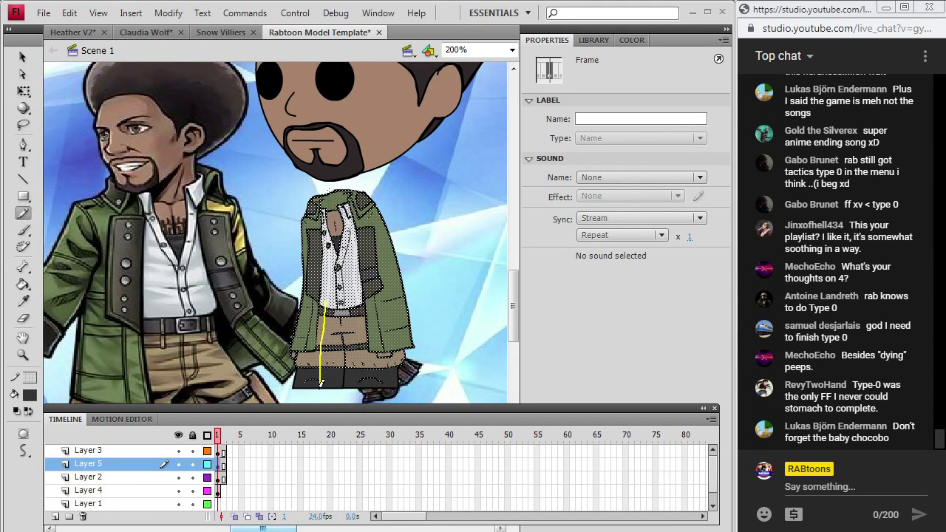
drag(322, 383, 321, 386)
- Draw a vertical pencil shadow boundary from the collar down through the shoe on Layer 2
click(219, 490)
click(219, 477)
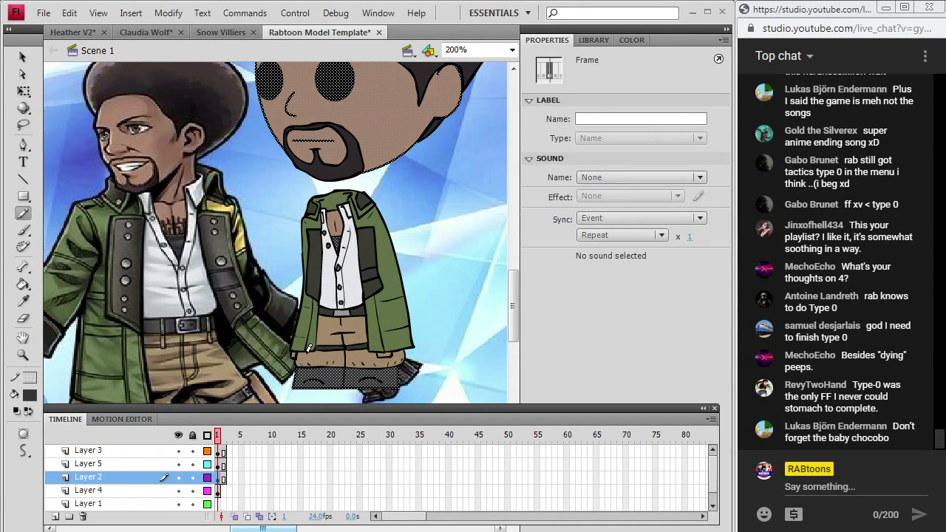
drag(324, 189, 317, 358)
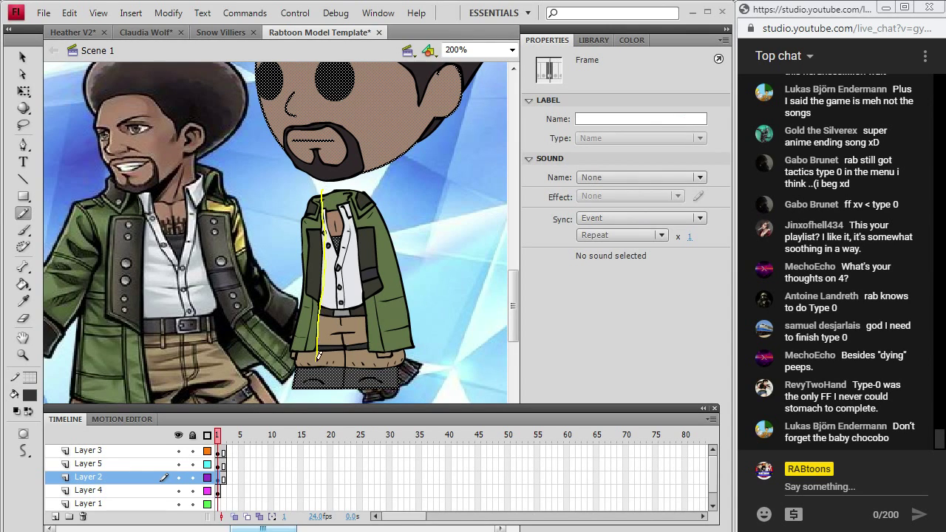
drag(316, 397, 316, 398)
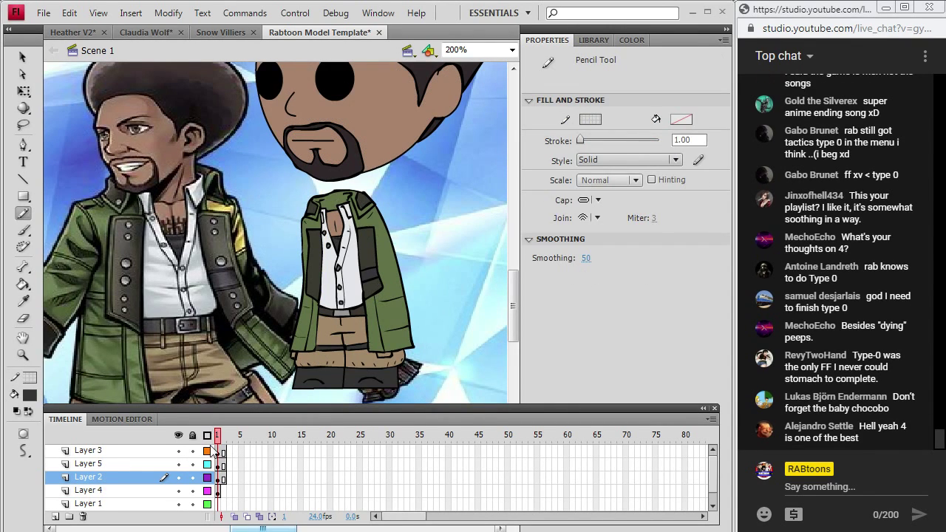
- On frame 2 of Layer 2, draw a curved pencil shadow boundary from the top of the hair down the face to below the goatee
click(222, 477)
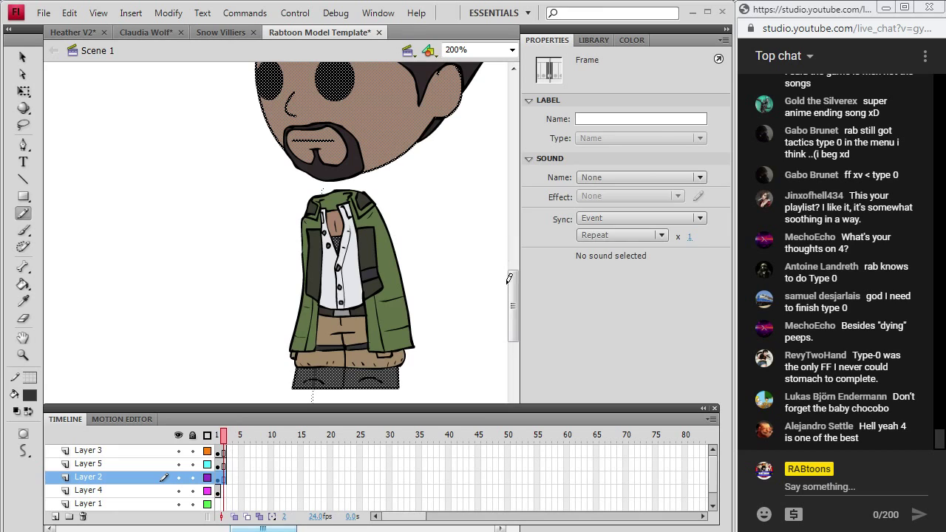
drag(509, 277, 509, 243)
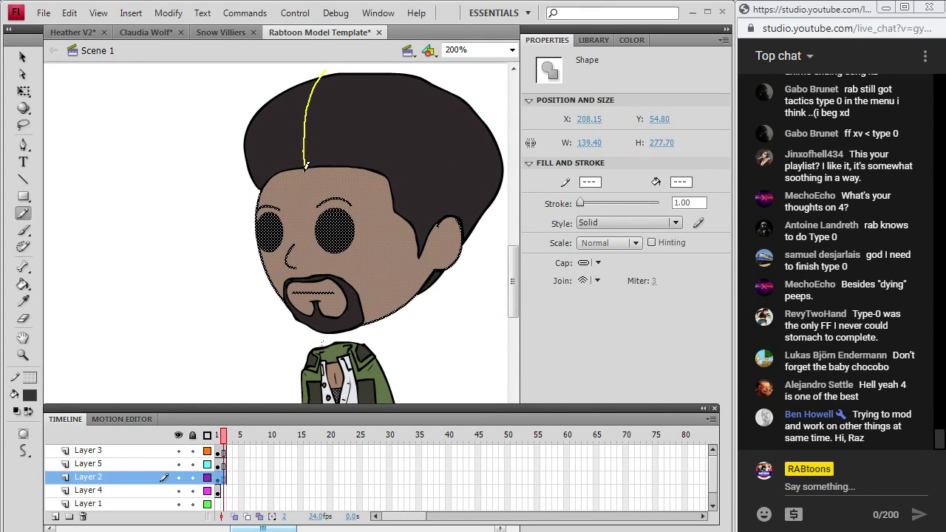
drag(294, 256, 301, 276)
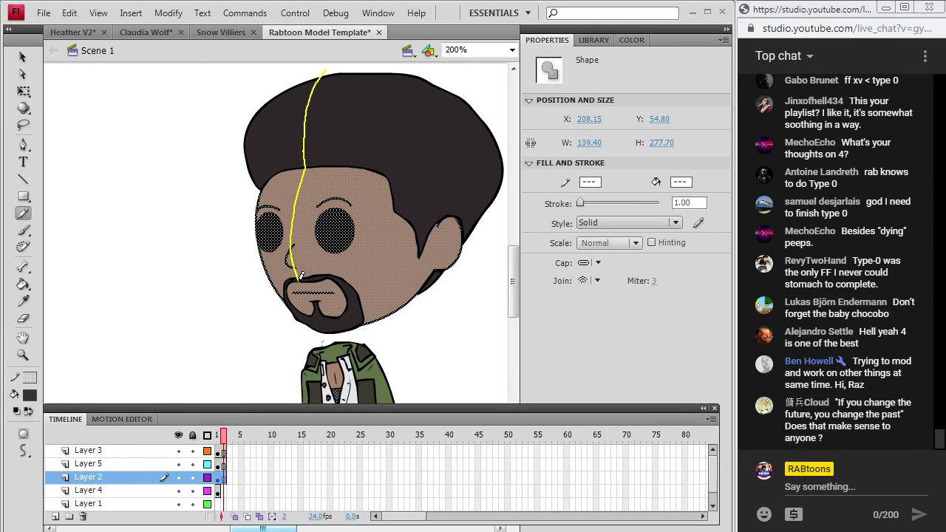
drag(354, 339, 352, 341)
- Sample the face's skin tone, darken it to RGB 133, 100, 78, and fill the shadow side of the face
click(23, 301)
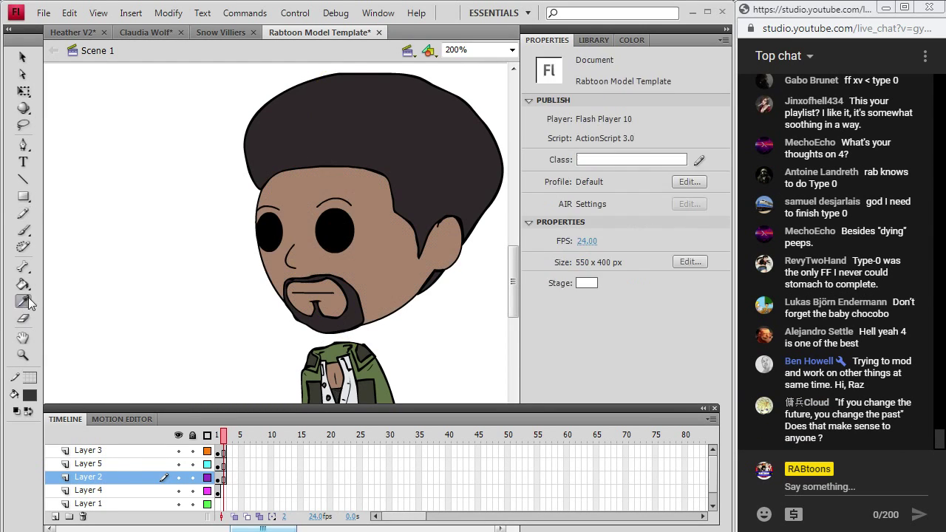
click(369, 277)
click(30, 397)
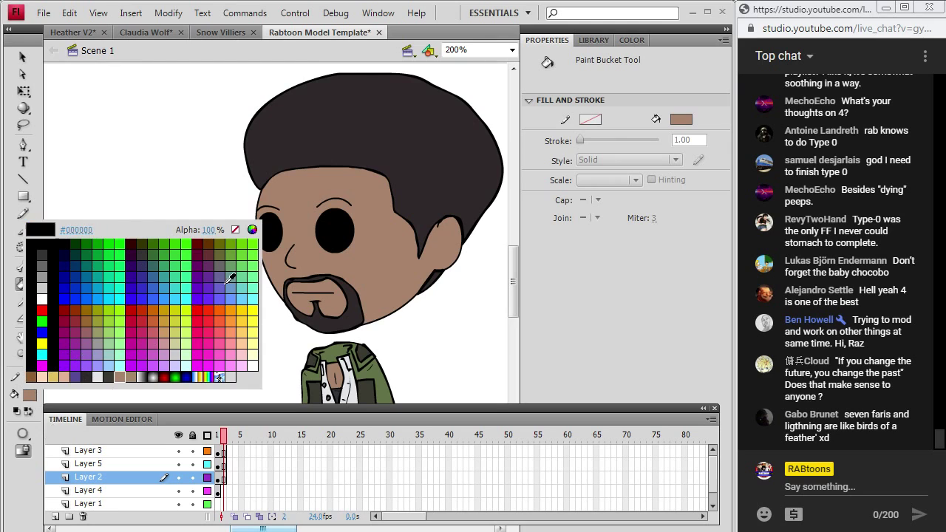
click(250, 230)
drag(524, 252, 527, 263)
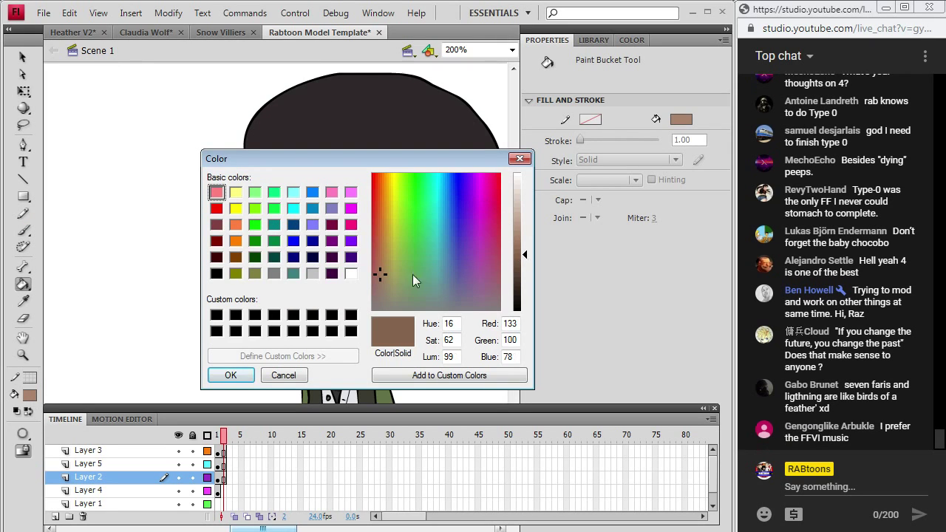
click(231, 375)
click(271, 265)
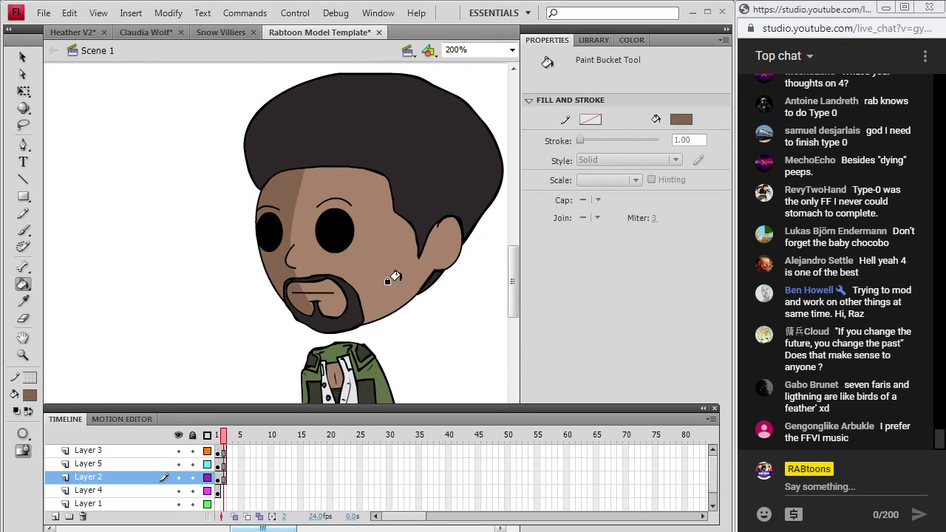
- Sample the hair's fill colour and darken it to RGB 29, 24, 26
click(23, 302)
click(391, 150)
click(30, 396)
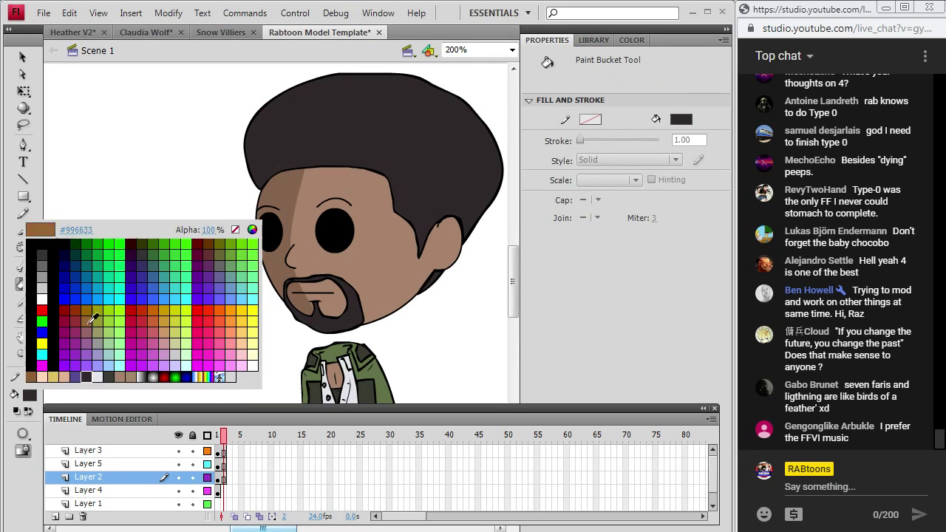
click(250, 230)
drag(524, 295, 525, 300)
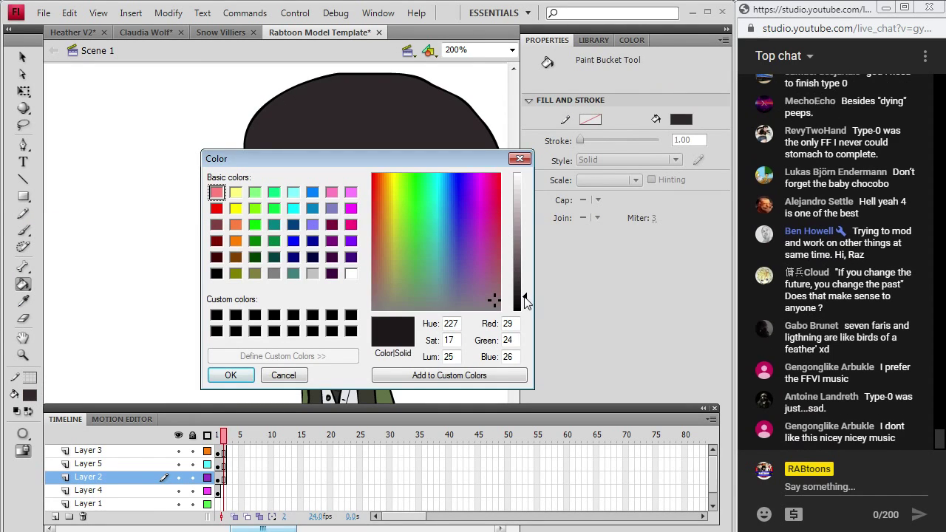
click(231, 375)
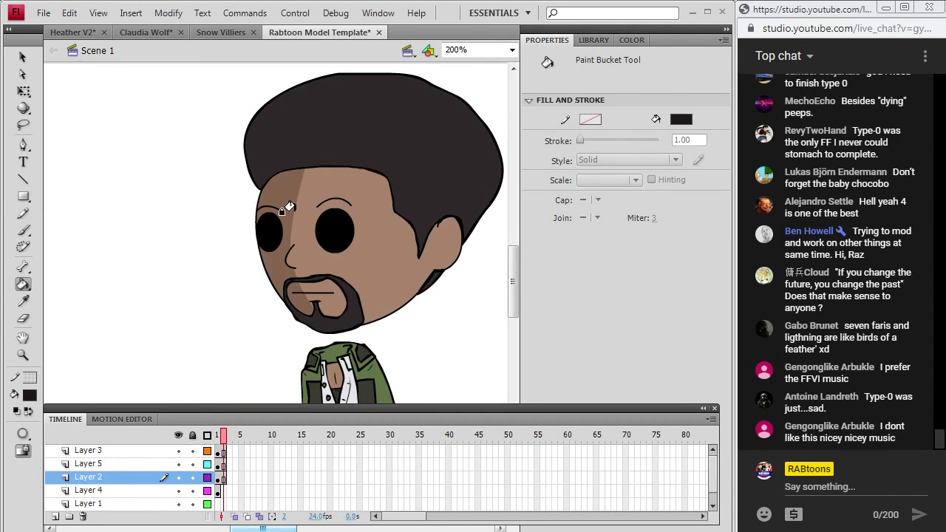
- On frame 2 of Layer 3, draw pencil shadow boundaries up through the front of the hair and along the hairline to the sideburn
click(224, 452)
click(23, 213)
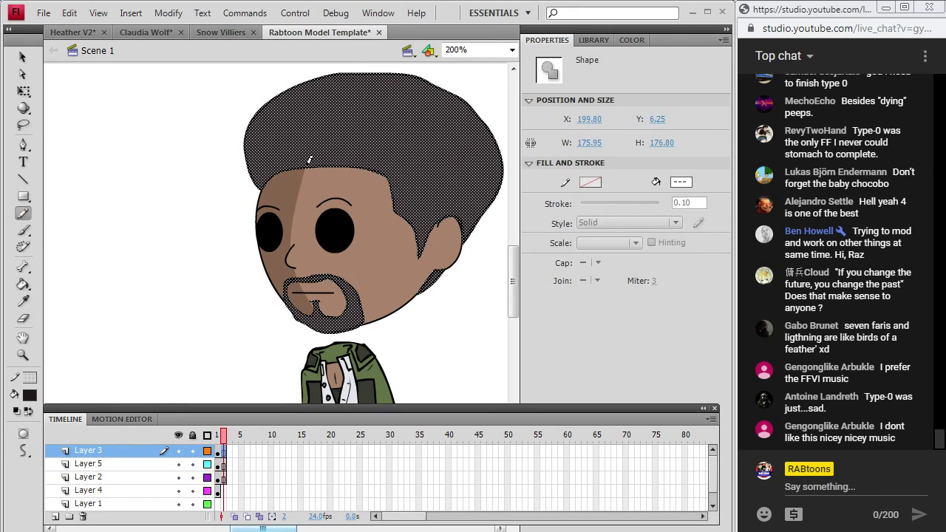
drag(306, 168, 303, 112)
drag(339, 66, 342, 64)
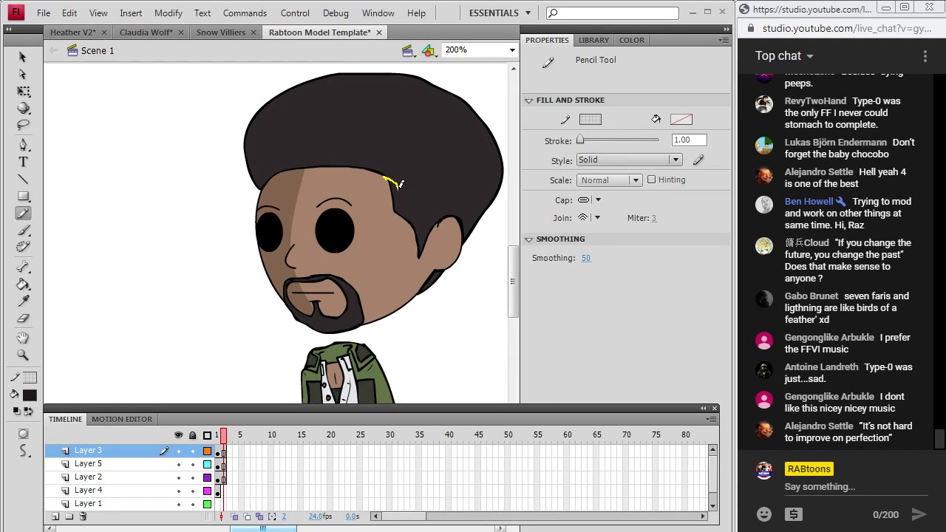
drag(422, 225, 419, 255)
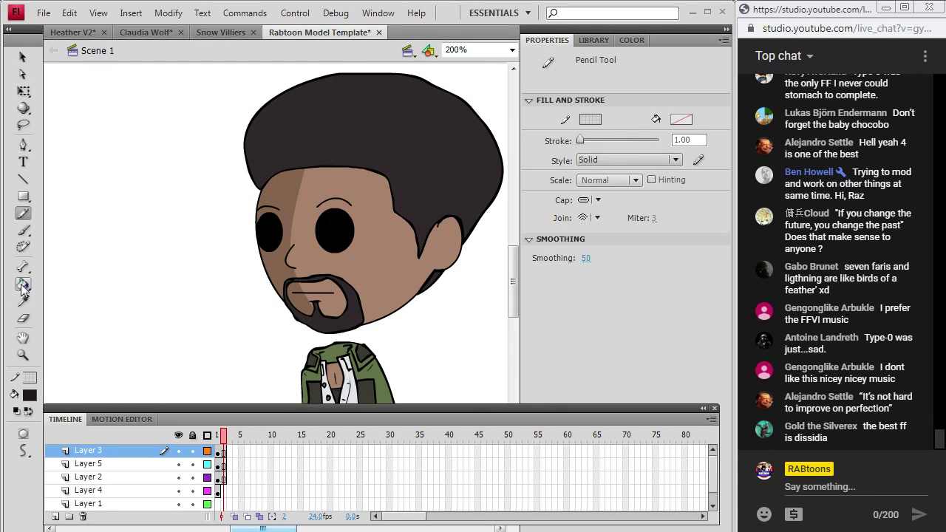
- Fill the hair's shadow side and the strip along the hairline with the dark shade, RGB 29, 24, 26
click(23, 285)
click(30, 396)
click(246, 226)
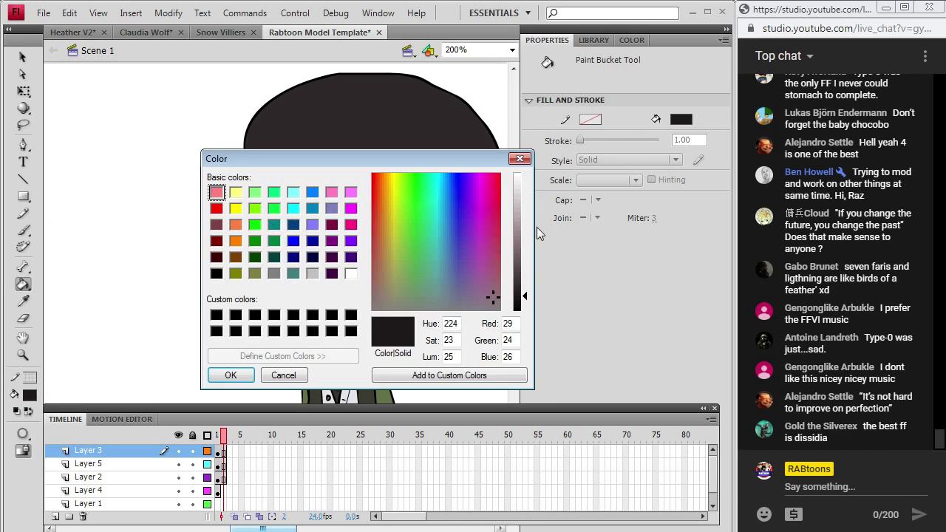
click(231, 375)
click(266, 150)
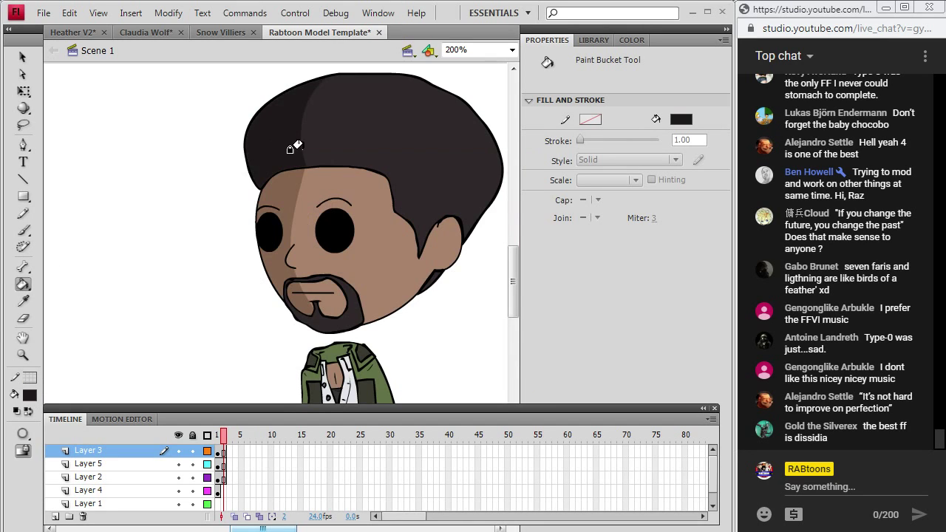
click(403, 211)
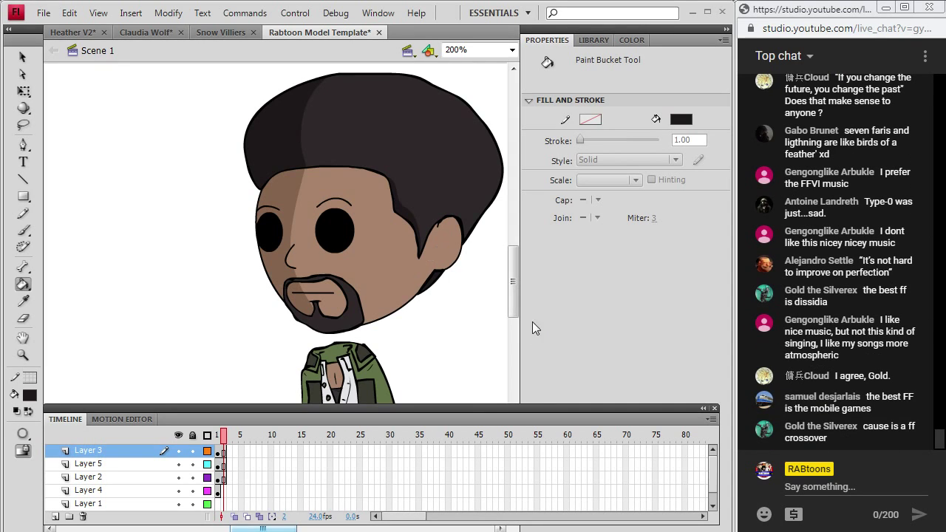
- Undo the fill on the goatee, draw a curved pencil shadow boundary down through it, and fill its shadow side with the dark shade
drag(513, 267, 511, 273)
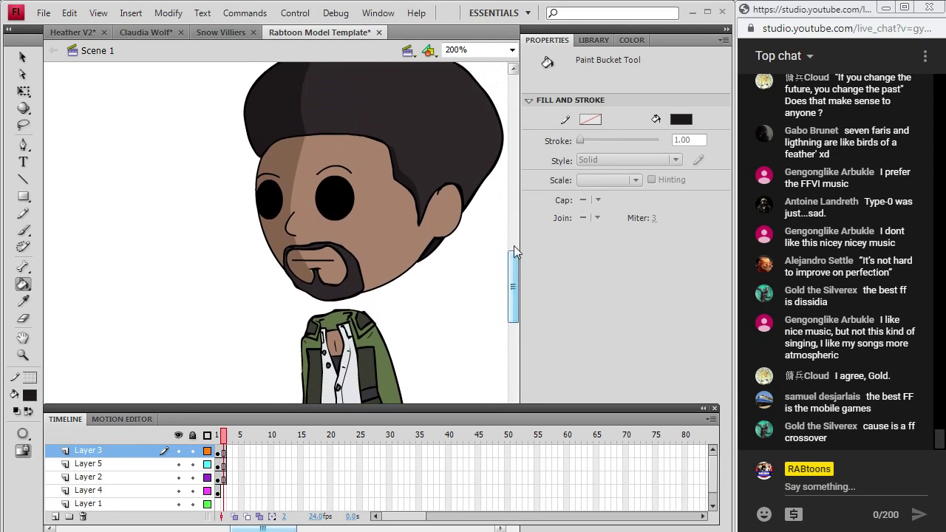
click(301, 283)
key(ctrl+z)
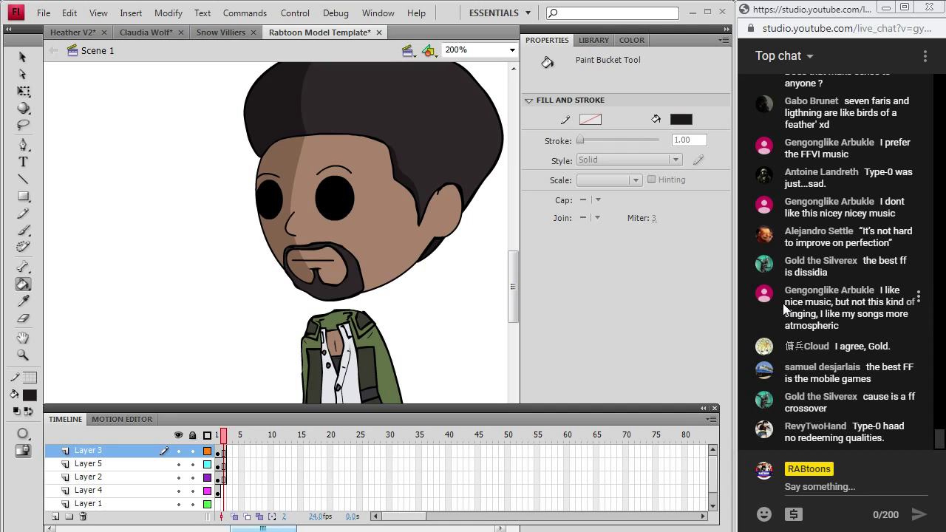
key(y)
click(223, 453)
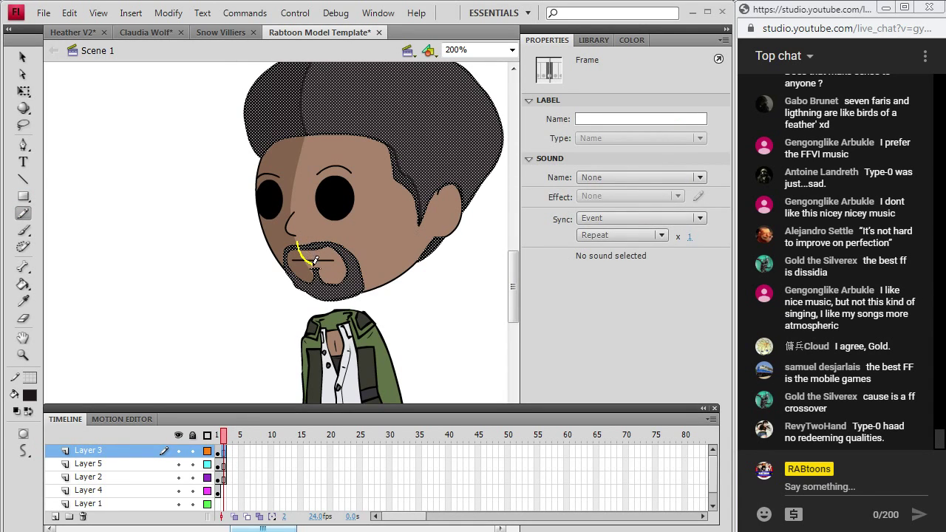
drag(330, 296, 333, 300)
key(k)
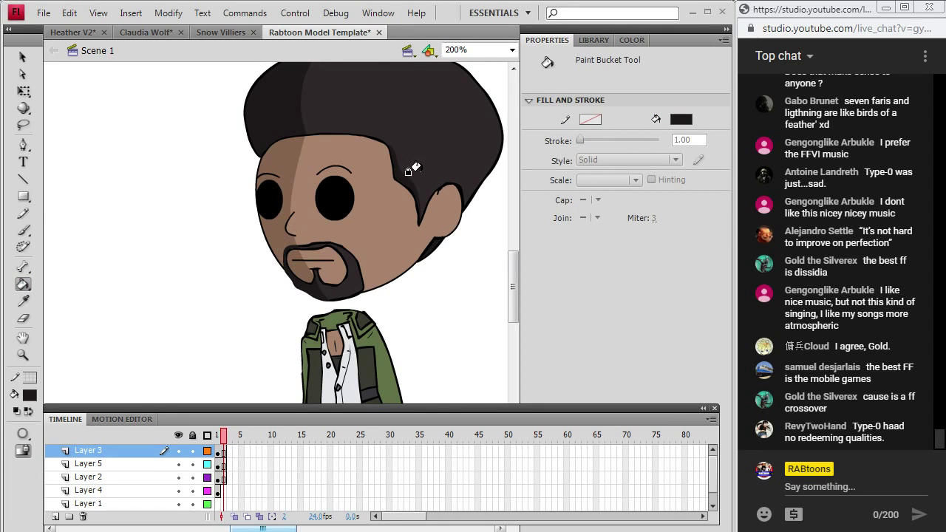
- Sample the coat's green, darken it to RGB 64, 74, 47, and fill the shadow side of the coat and collar
drag(514, 281, 514, 302)
key(i)
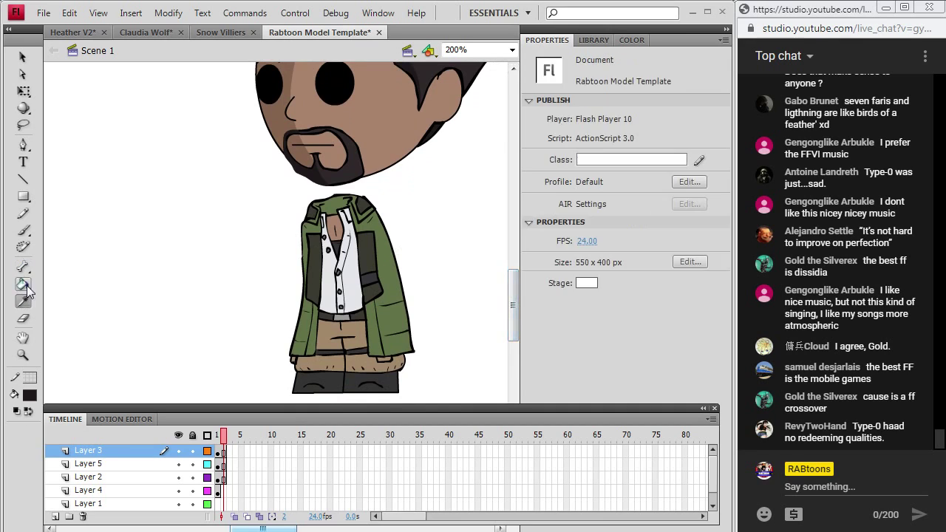
click(390, 286)
click(29, 395)
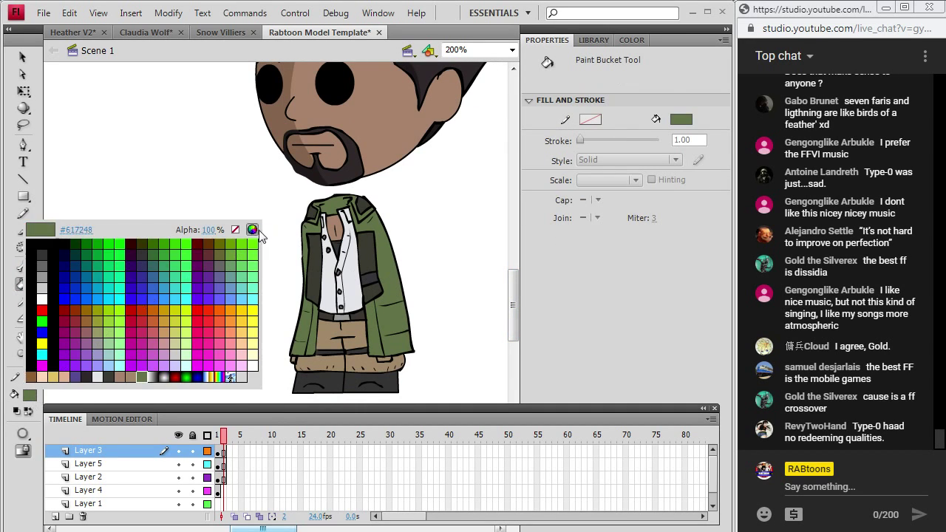
click(254, 229)
click(526, 277)
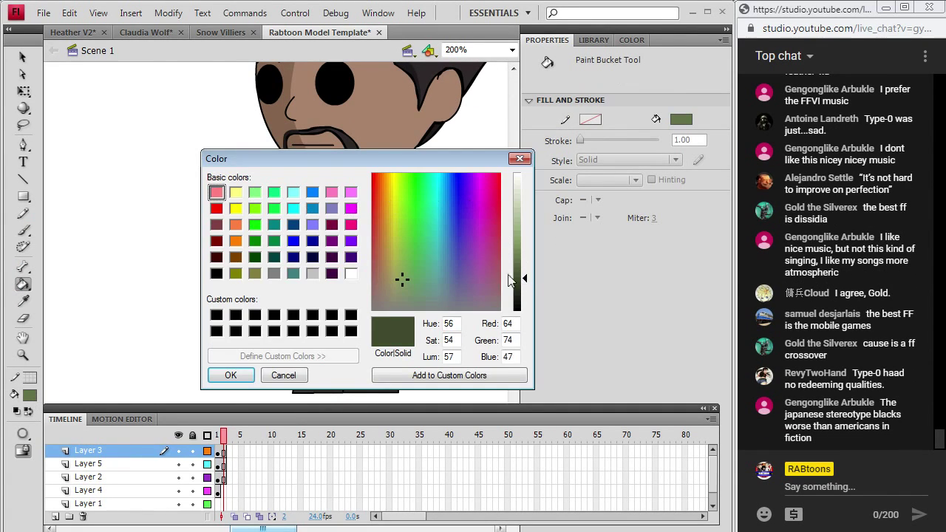
click(230, 375)
click(295, 312)
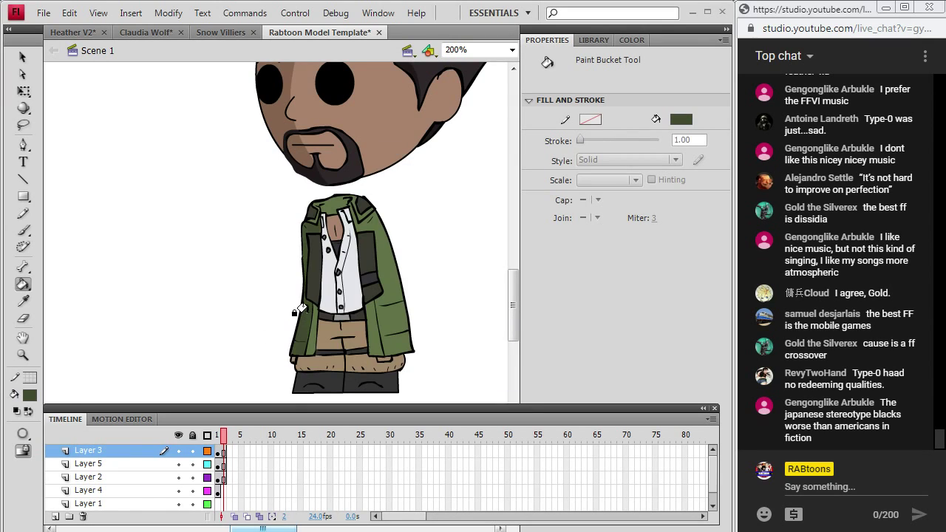
click(309, 201)
- Fill the shadow side of the white shirt and its small collar area with light grey
click(29, 395)
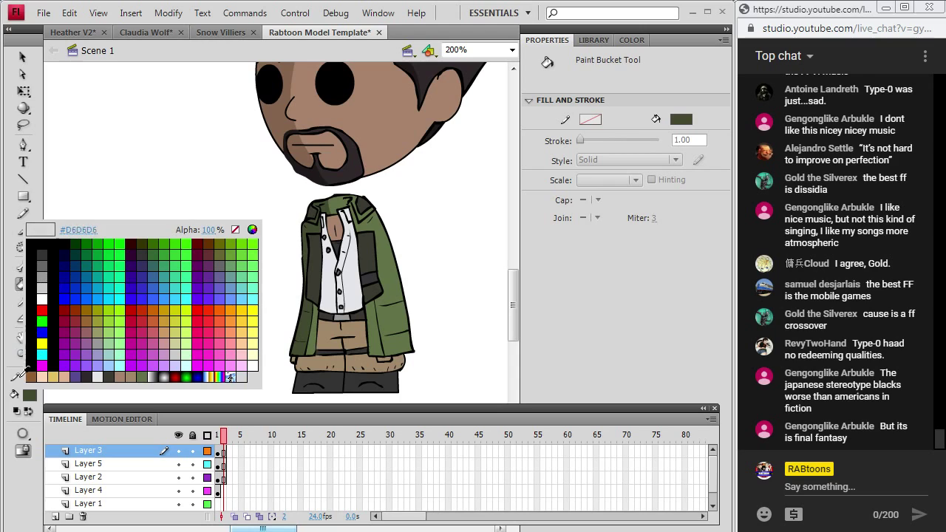
click(46, 279)
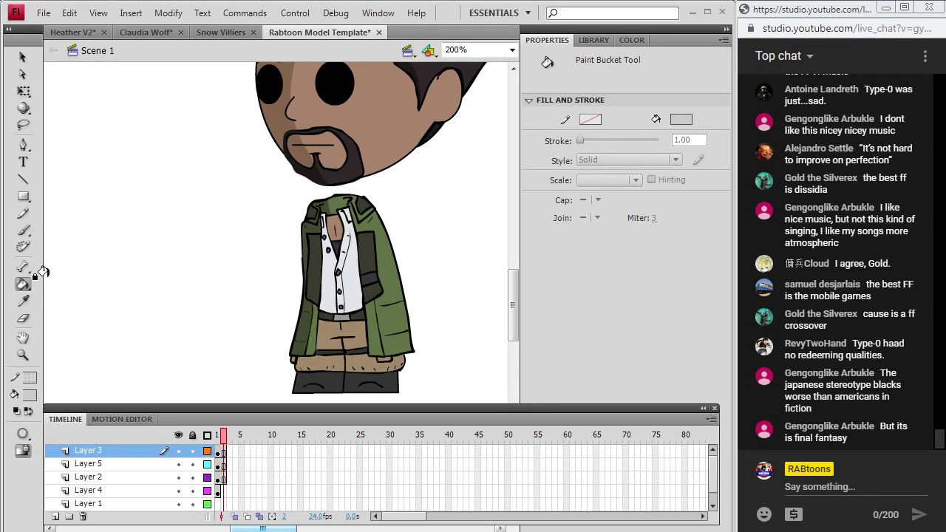
click(320, 284)
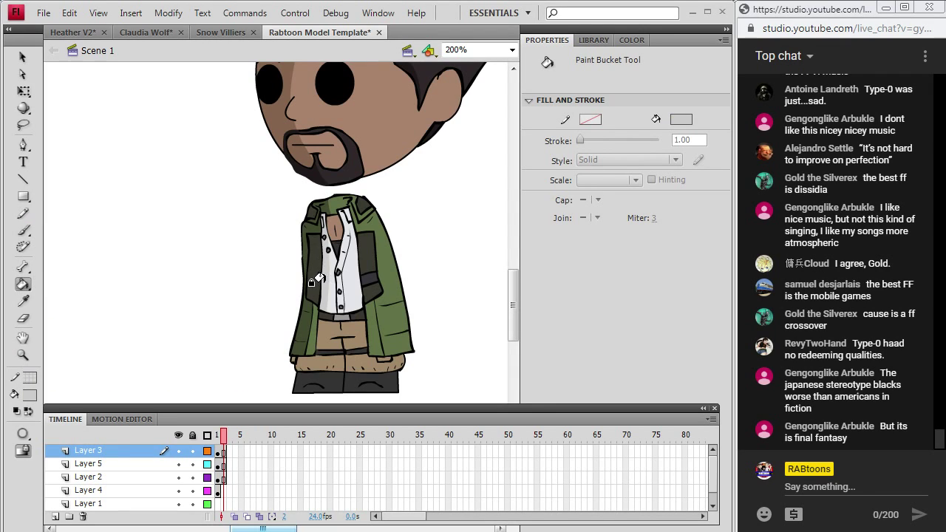
click(318, 219)
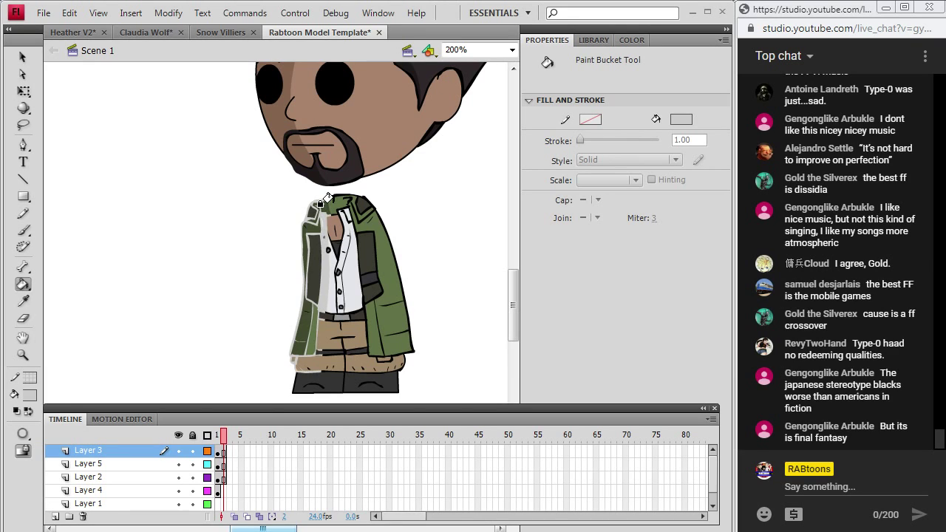
key(z)
drag(303, 194, 353, 235)
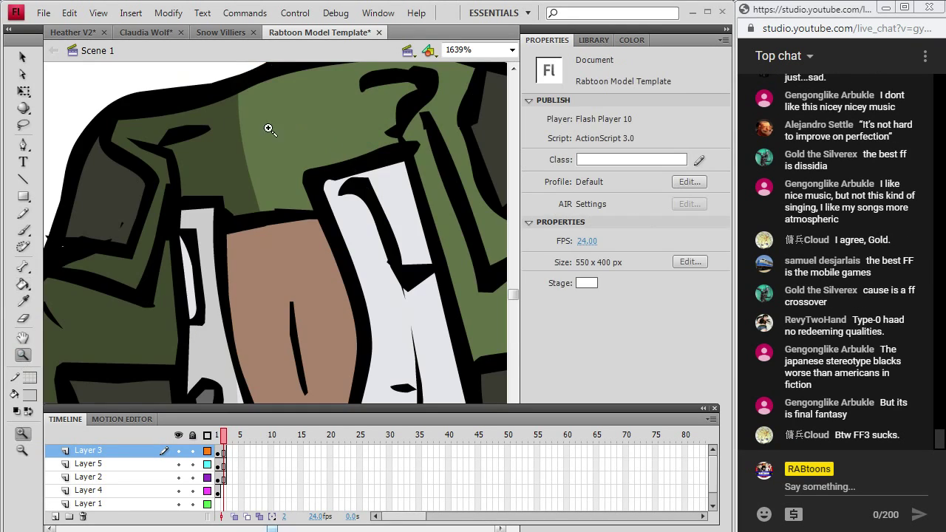
key(k)
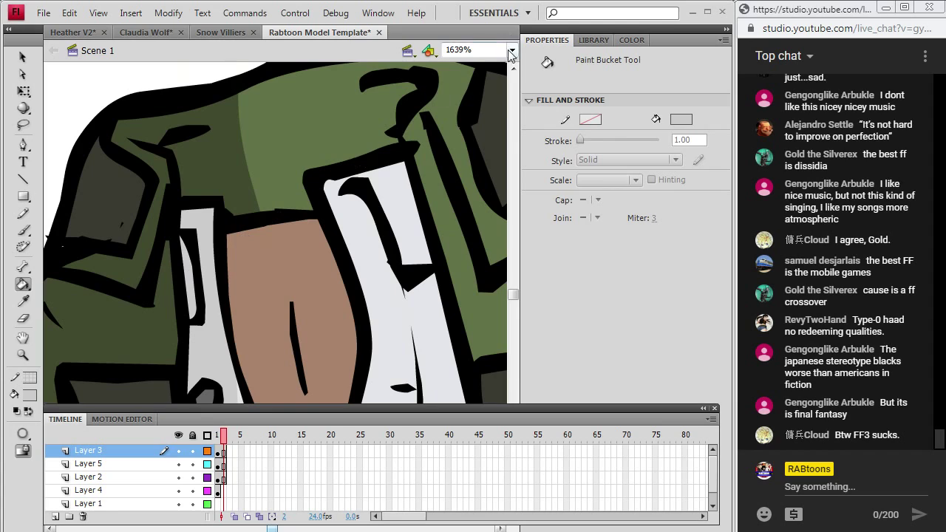
click(511, 50)
click(480, 121)
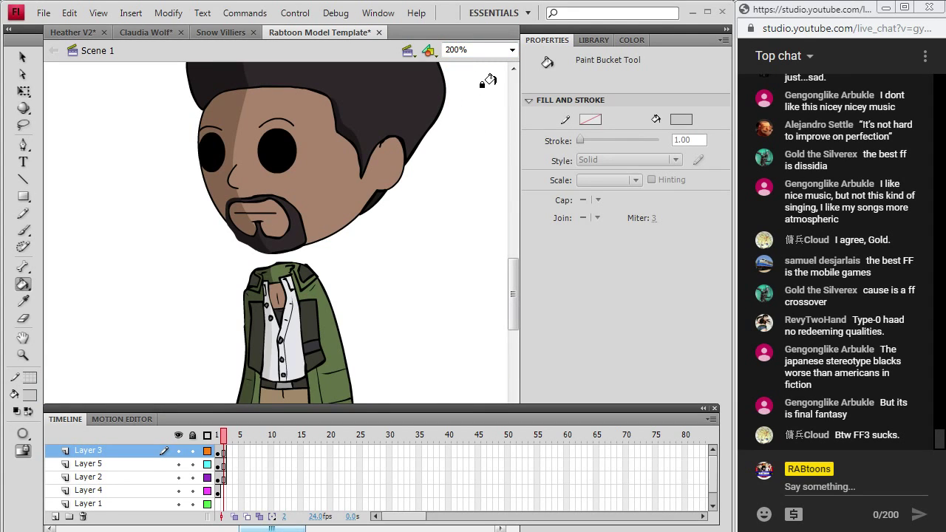
click(30, 395)
click(28, 250)
click(22, 230)
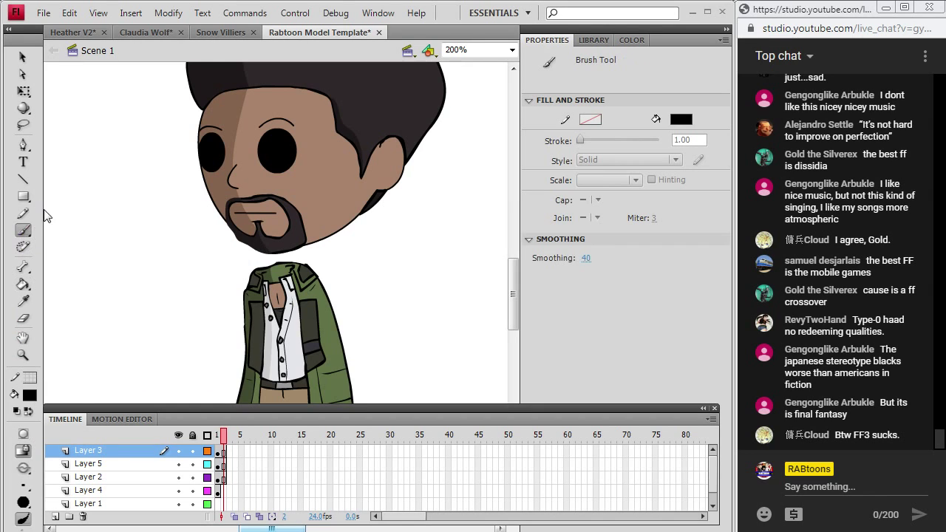
- On Layer 5, draw a pencil shadow boundary down the shirt beside the coat's right front edge and fill that strip with the shirt's light grey
drag(509, 284, 513, 301)
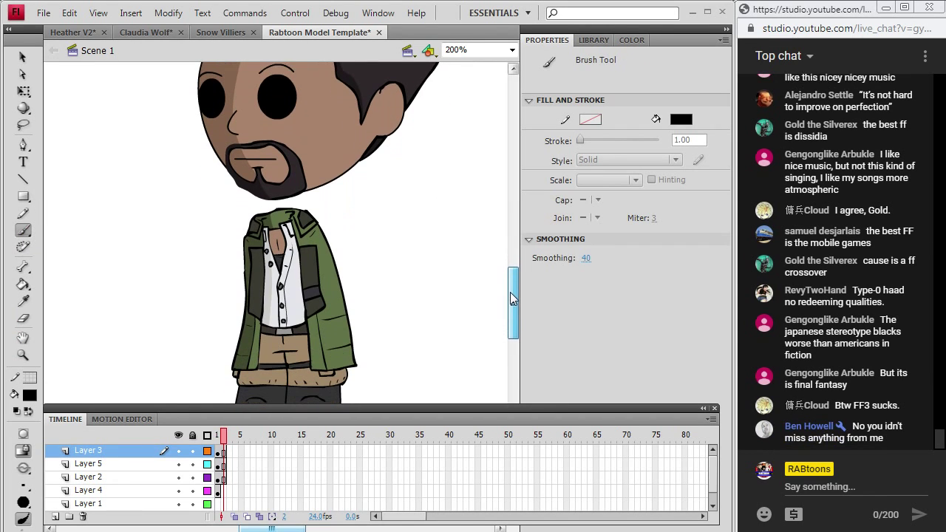
click(25, 213)
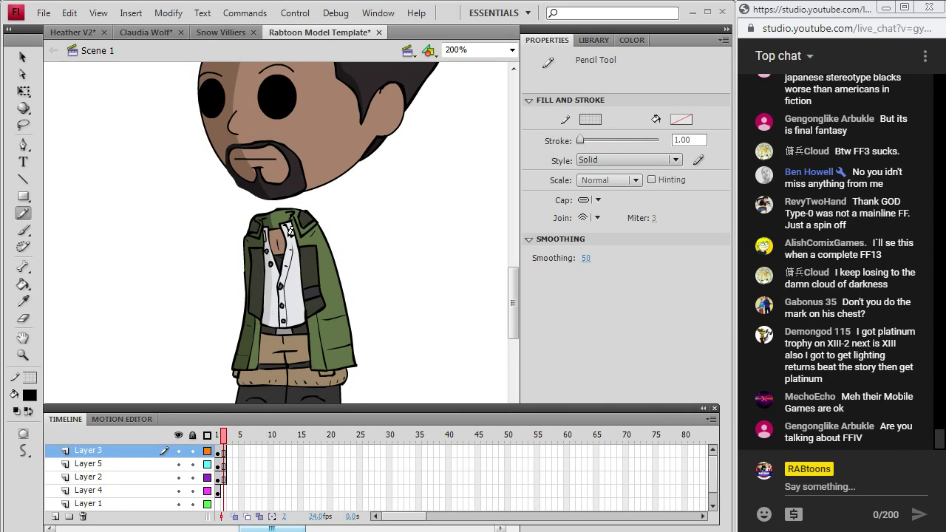
click(219, 465)
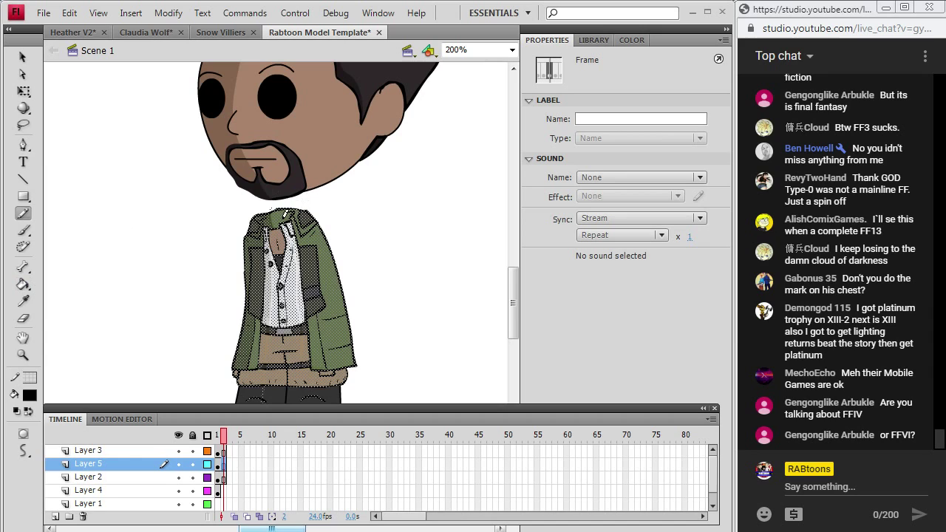
drag(296, 301, 300, 336)
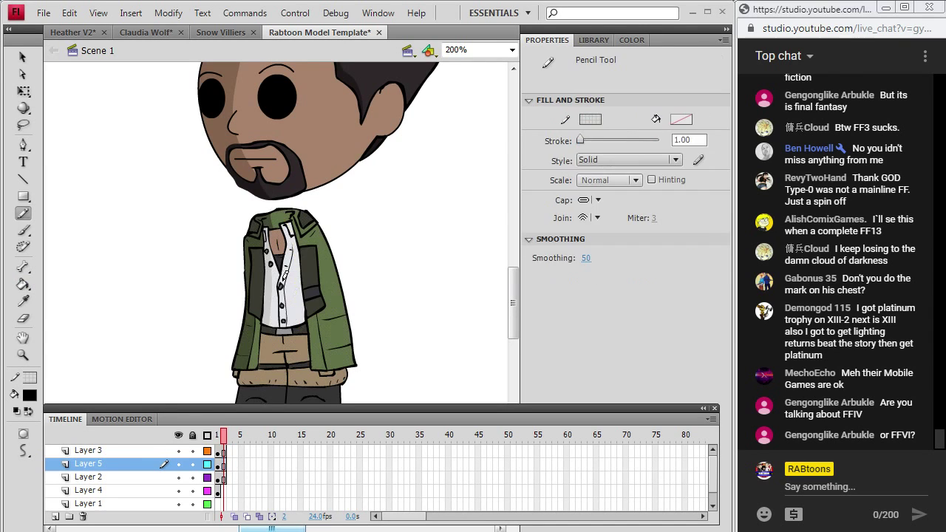
click(29, 296)
click(269, 309)
click(306, 276)
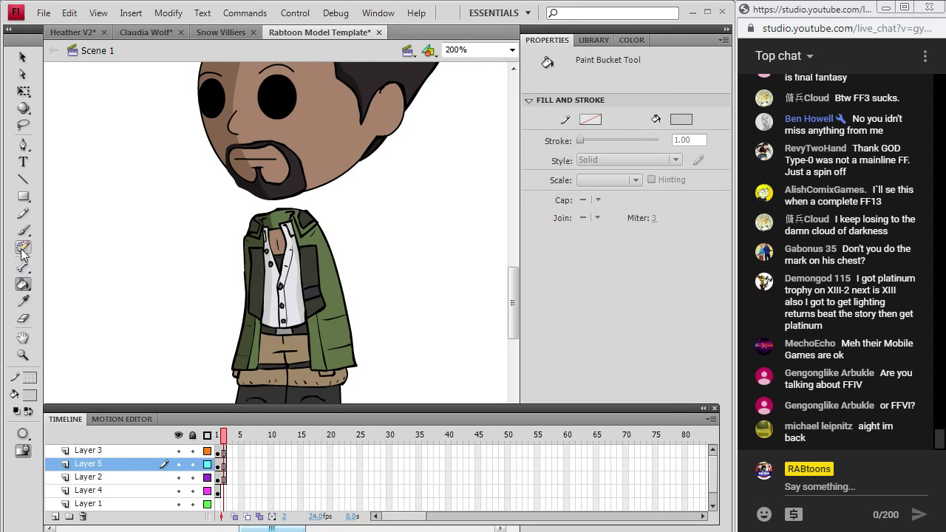
- Draw a pencil shadow boundary on Layer 5 down the right front of the coat, below the dark panel
click(23, 213)
click(219, 464)
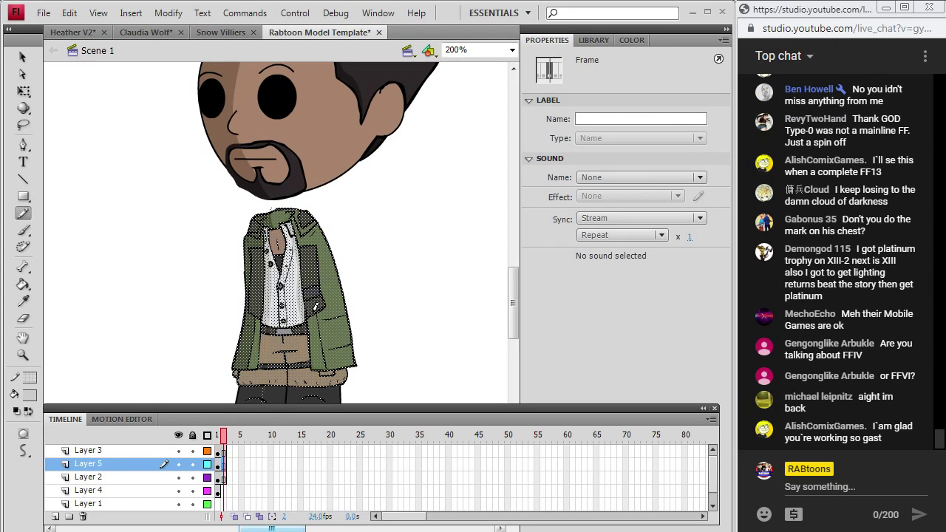
drag(317, 353, 323, 342)
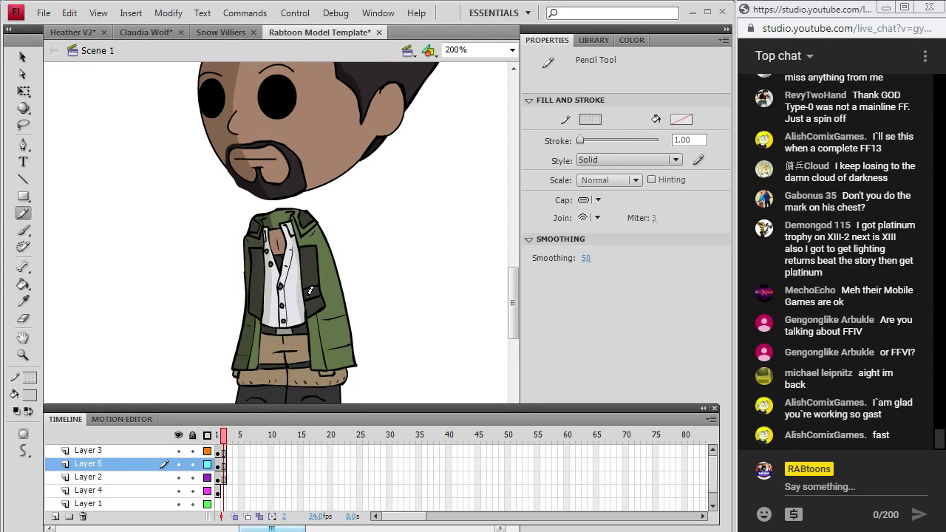
- Sample the coat's dark panel colour, darken it, and fill the panel on the coat's shadow side
click(23, 303)
click(255, 299)
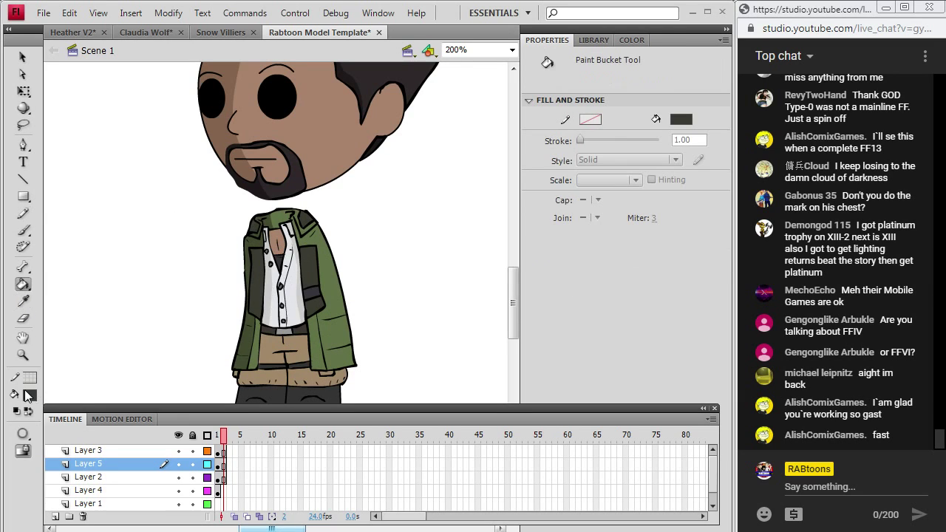
click(27, 397)
click(254, 227)
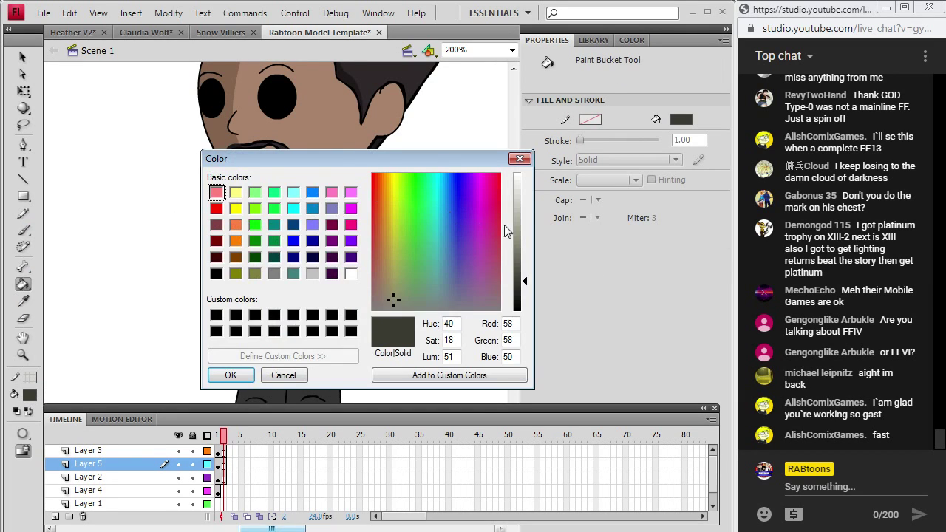
click(522, 291)
click(230, 375)
click(247, 275)
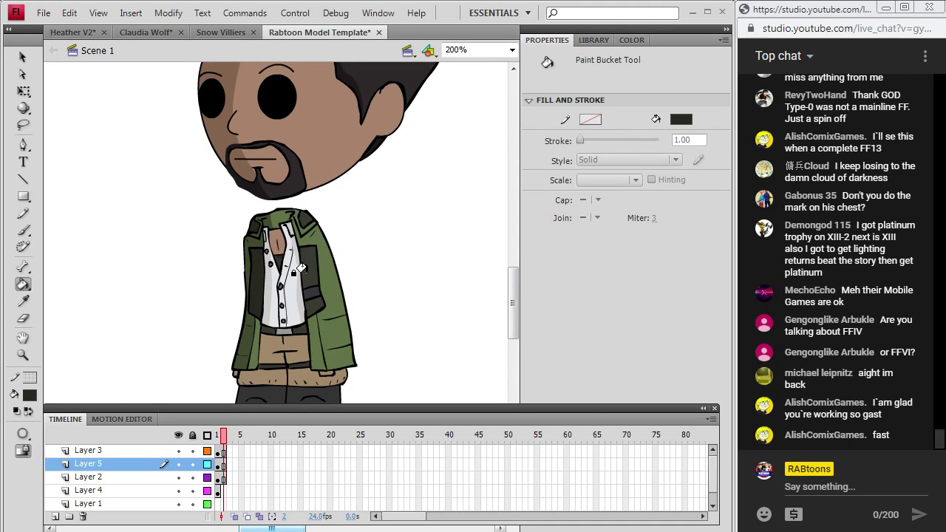
- Sample the trousers' tan colour and open it for custom colour editing
click(23, 301)
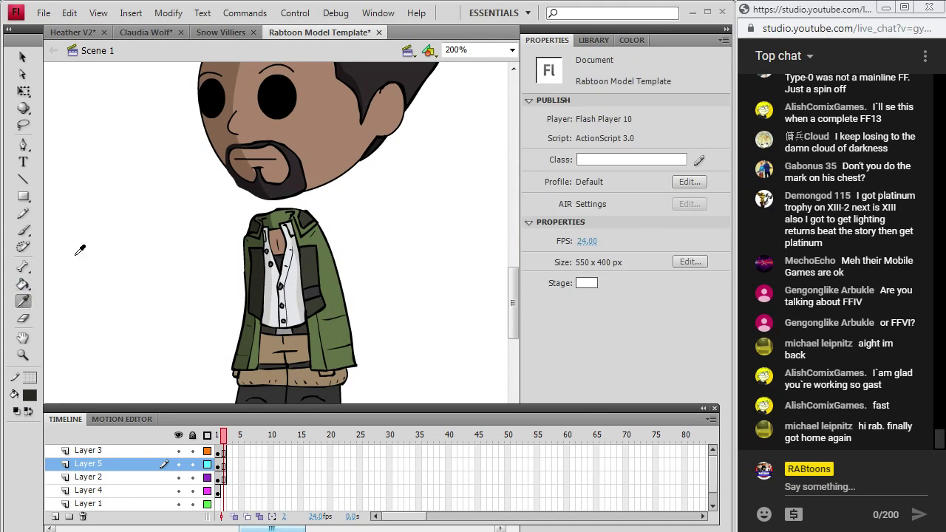
click(286, 358)
click(30, 395)
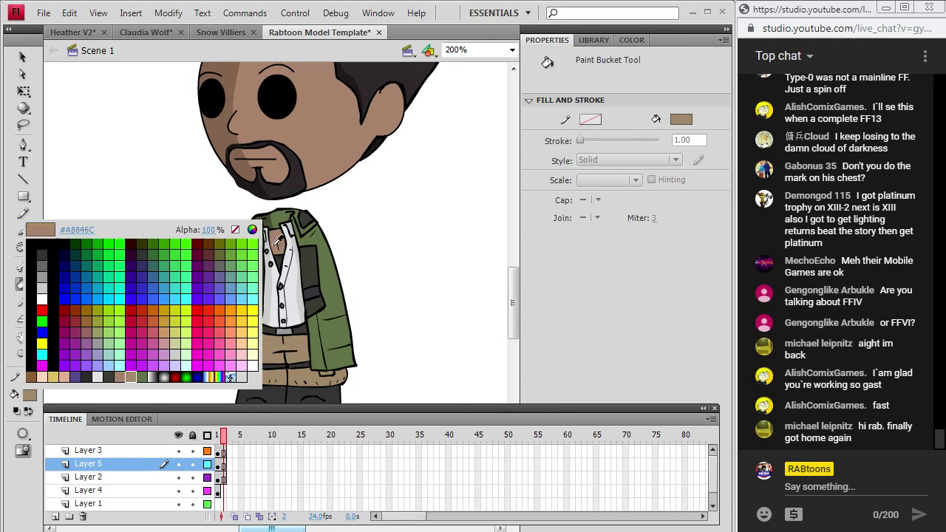
click(255, 230)
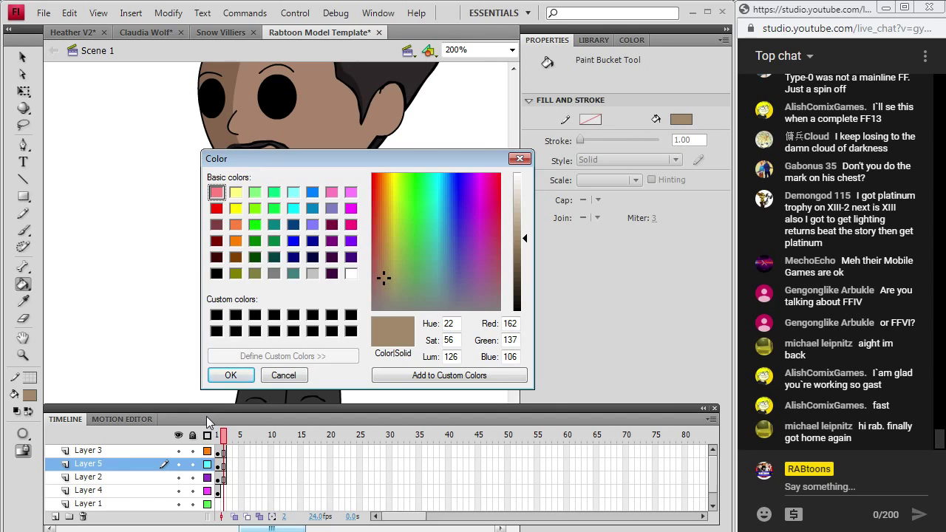
- Mix a darker brown fill colour from the trousers' tan for shading them
click(524, 262)
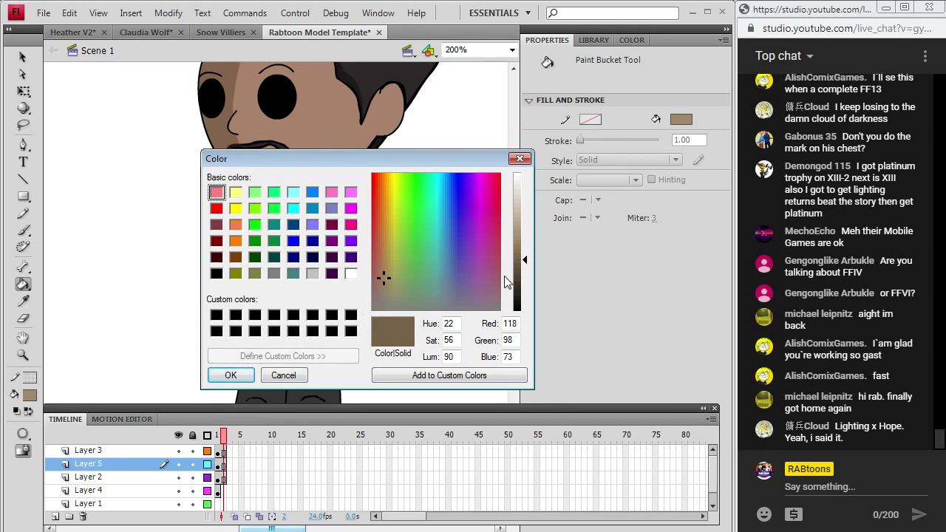
click(523, 272)
click(232, 375)
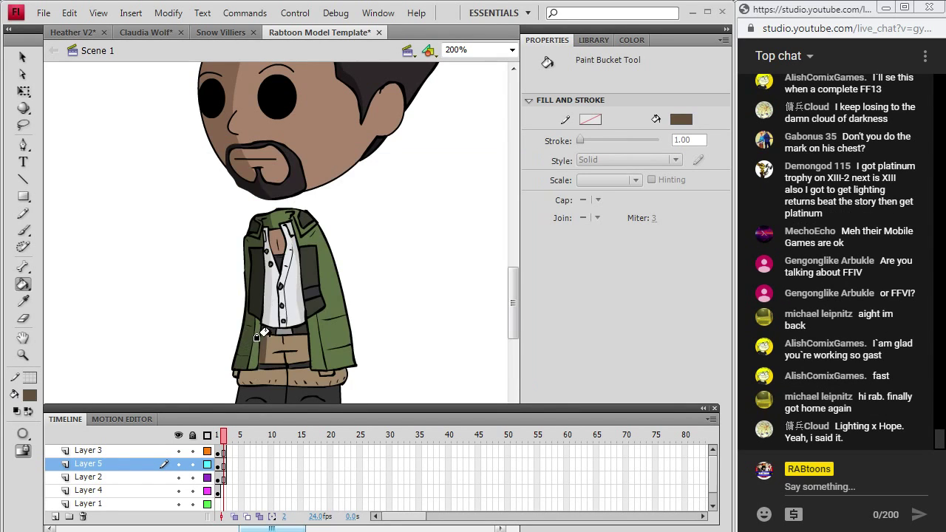
- Sample the boots' dark grey with the Eyedropper and mix a darker shade of it for their shadow
click(23, 301)
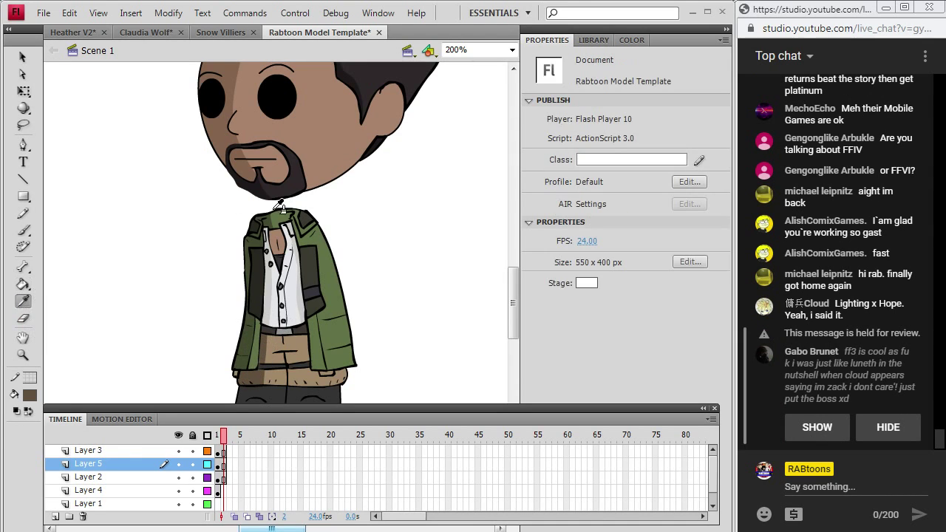
click(286, 391)
click(29, 395)
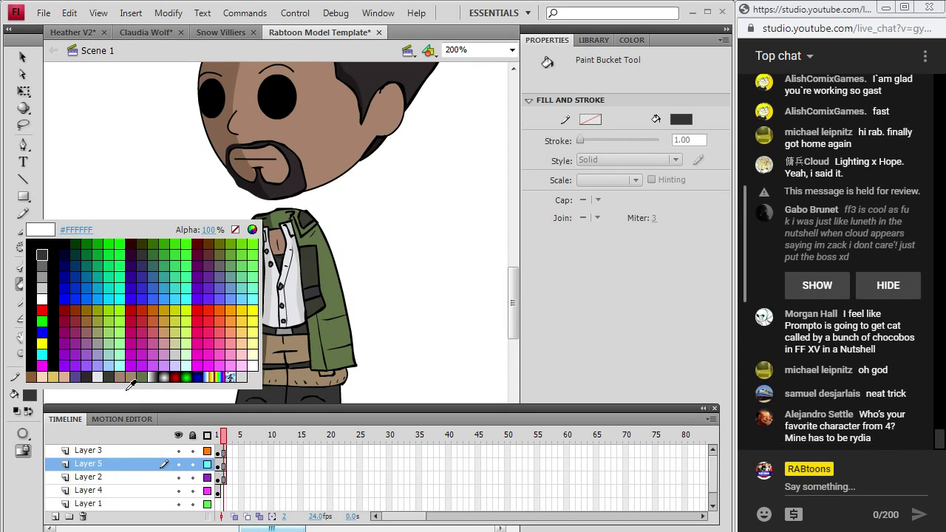
click(252, 230)
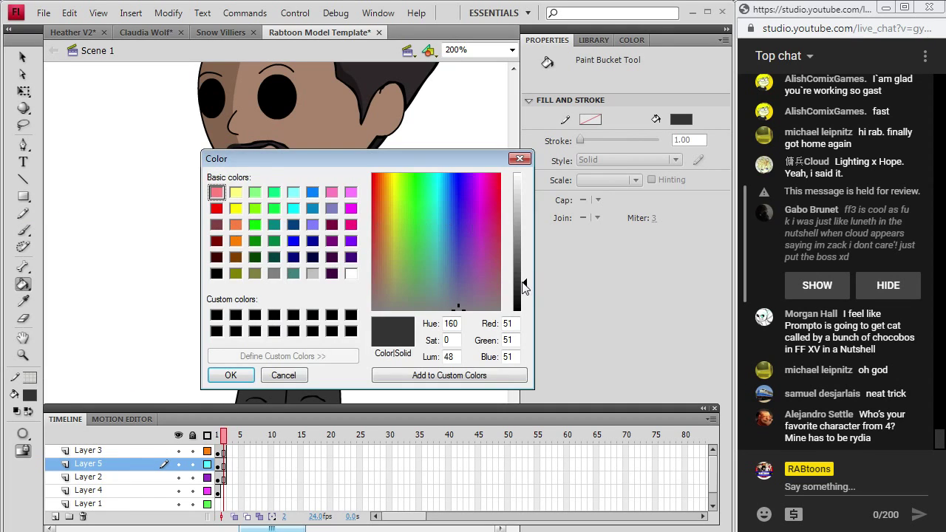
drag(524, 287, 525, 297)
click(231, 374)
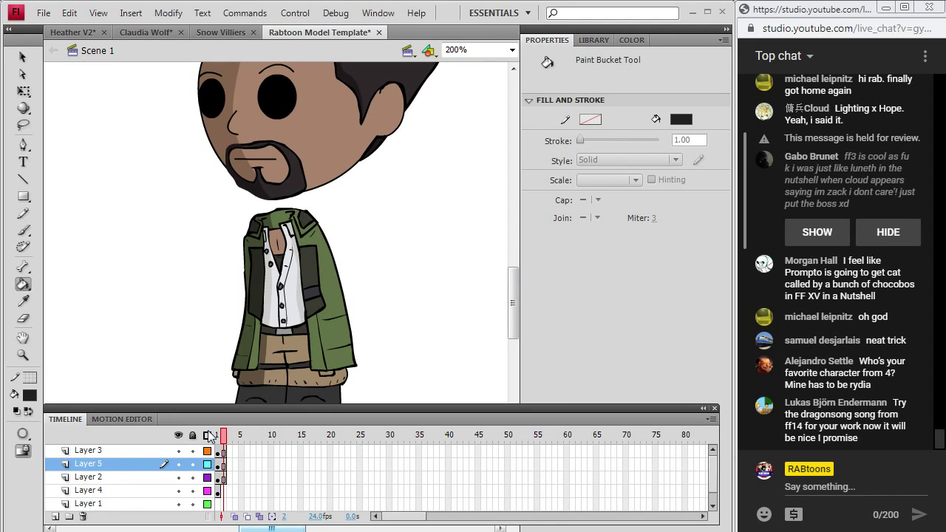
- Sample the trousers' dark brown shade and apply it to the small shadow area by the jacket's lower left hem
scroll(513, 304, down, 1)
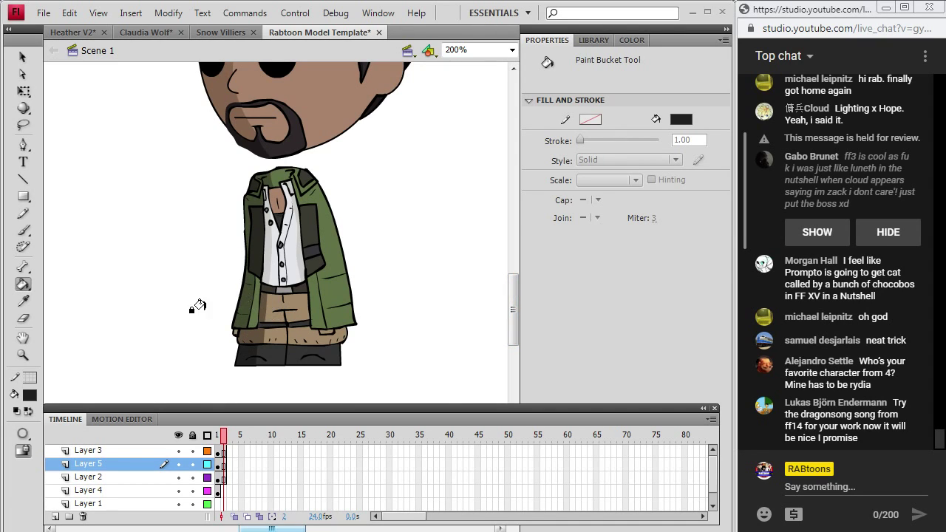
click(23, 301)
click(253, 331)
click(233, 326)
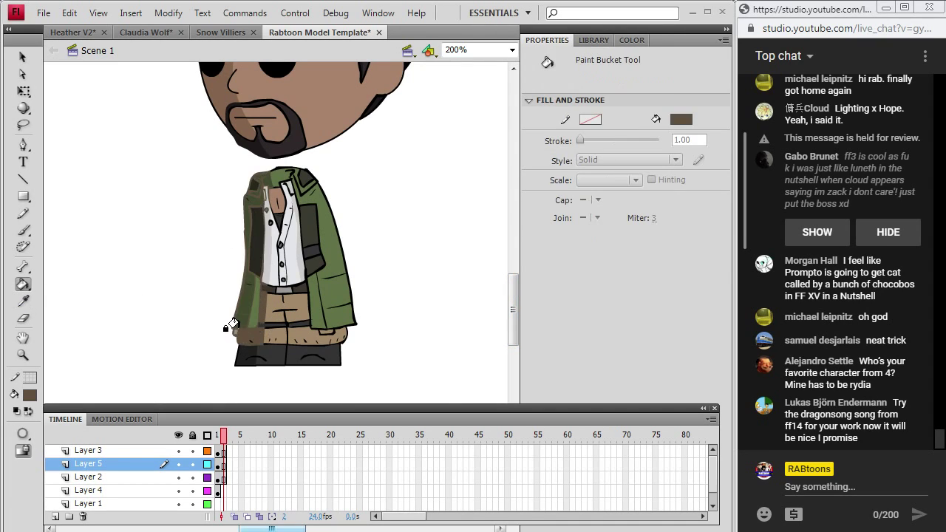
click(238, 311)
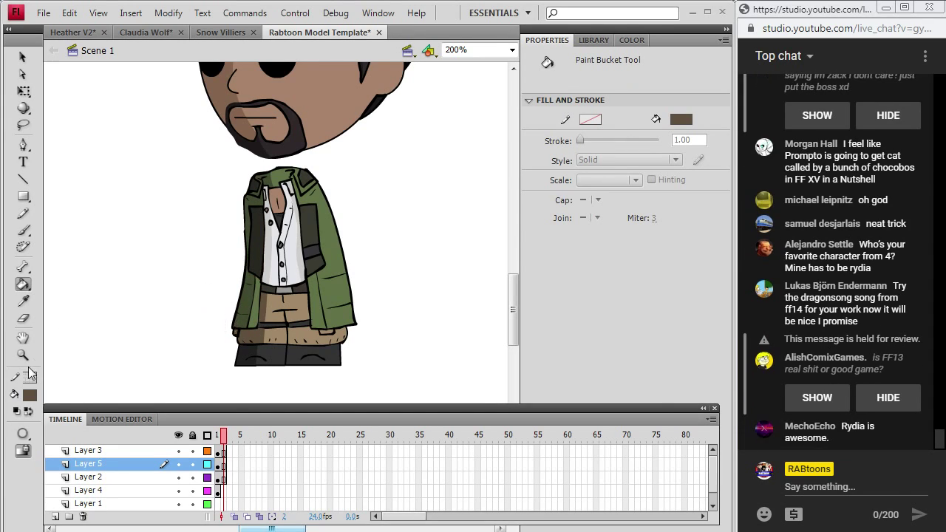
- Fill remaining shadow areas of the lower body, alternating between the sampled dark grey of the boots and dark brown of the trousers
click(23, 302)
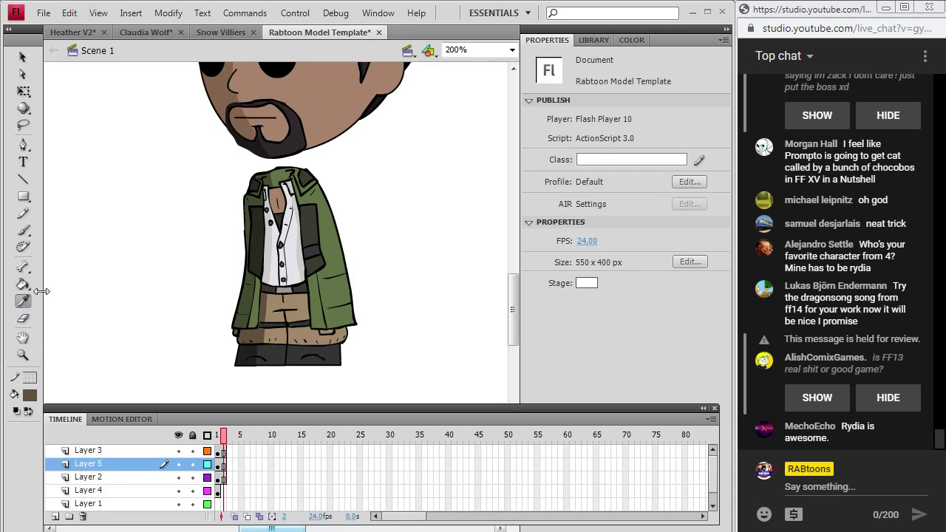
click(259, 348)
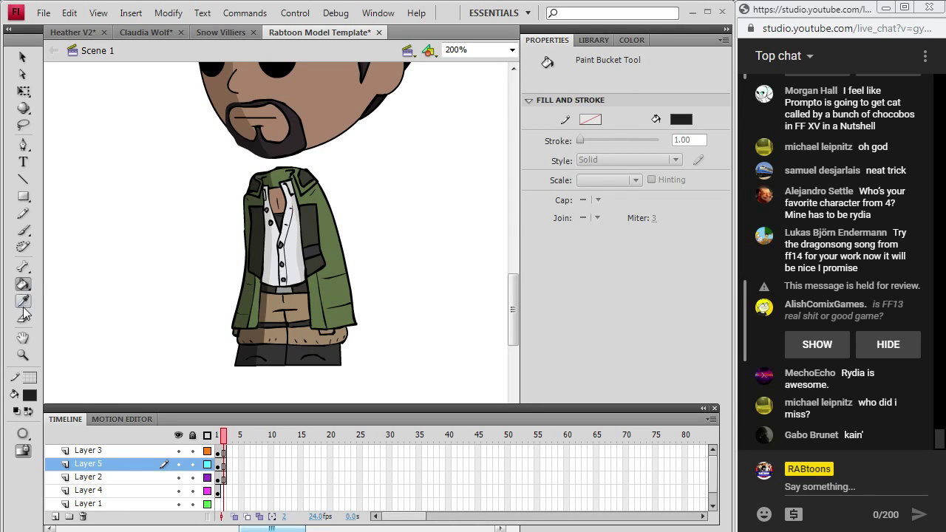
click(24, 302)
click(250, 353)
click(23, 302)
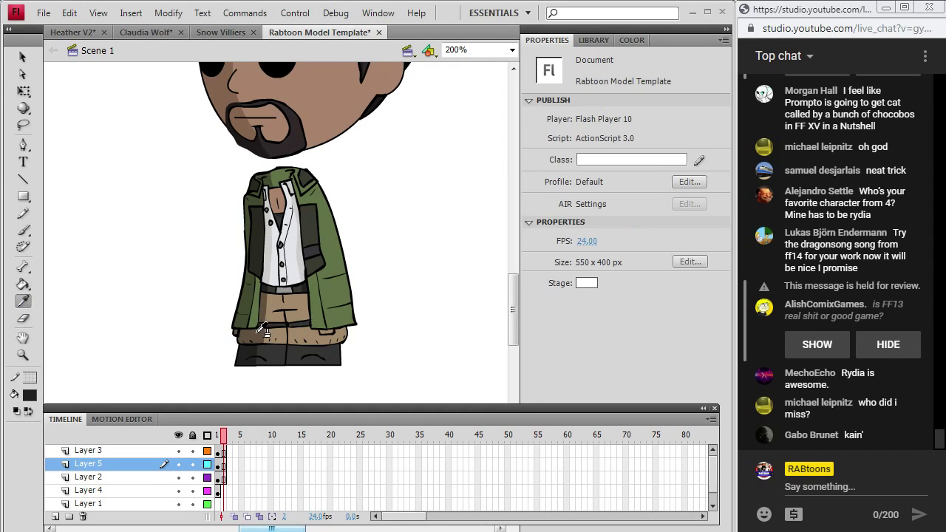
click(255, 334)
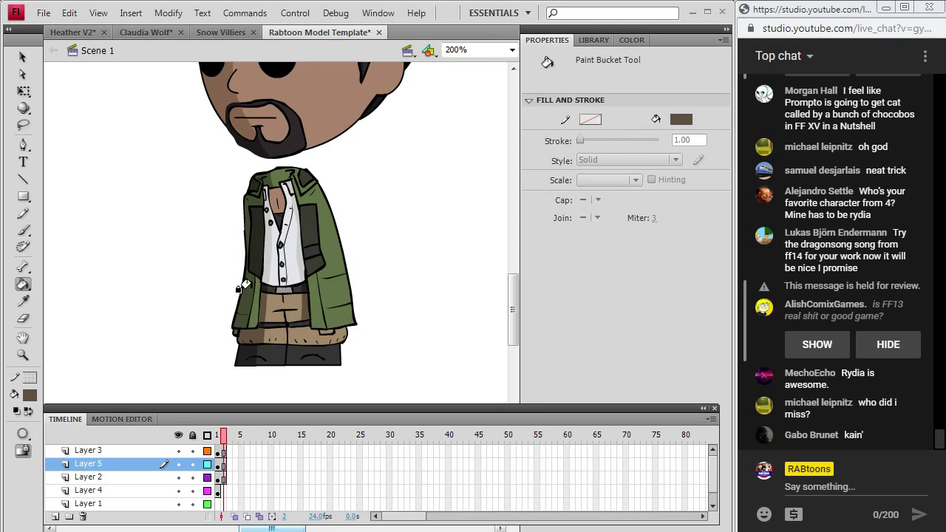
click(24, 302)
click(251, 353)
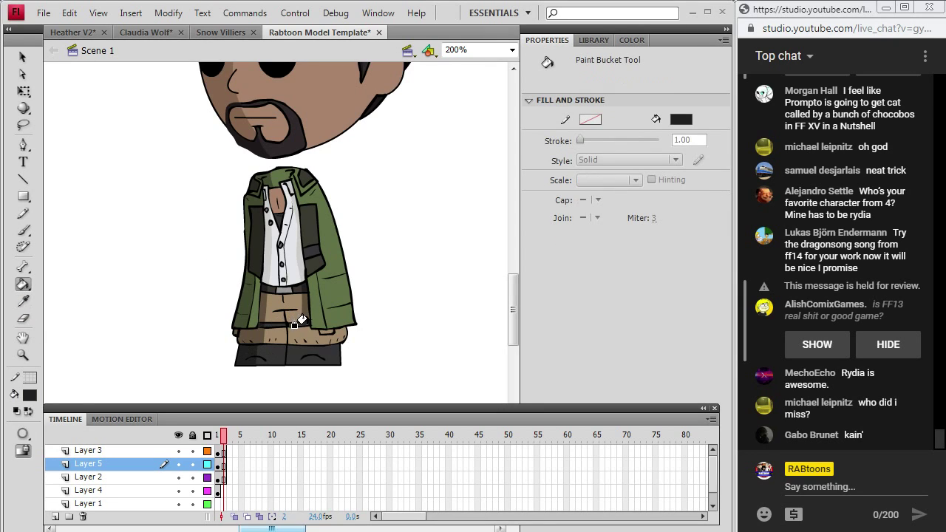
- Sample the trousers' dark brown shade again and use it for the trouser shadow beside the open jacket
click(24, 303)
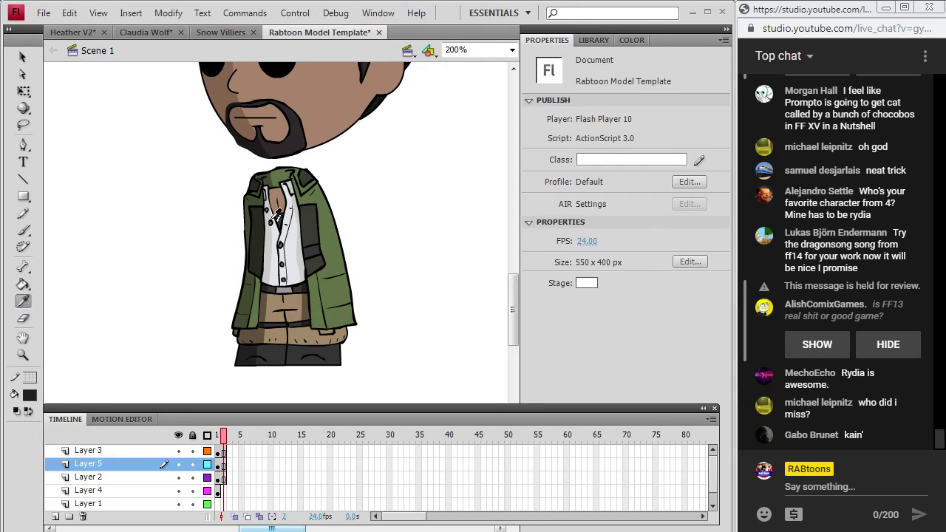
click(266, 304)
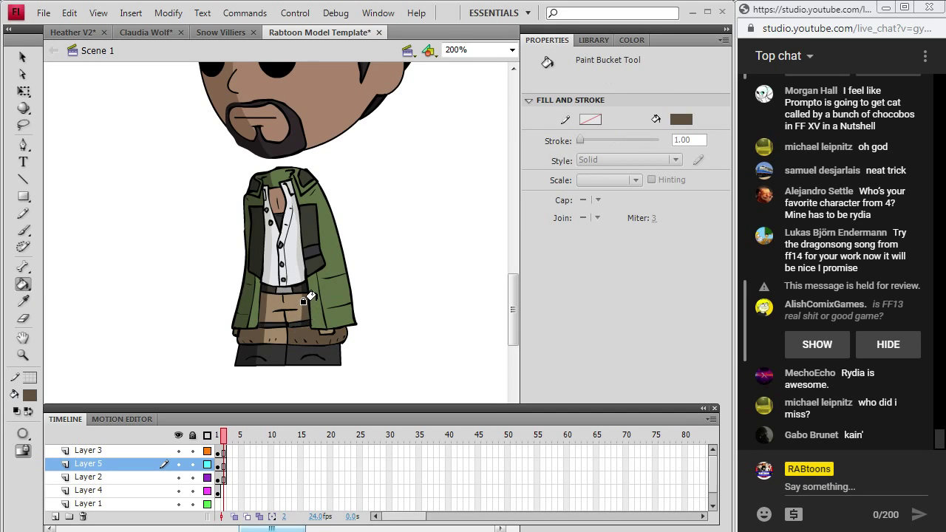
scroll(302, 296, up, 1)
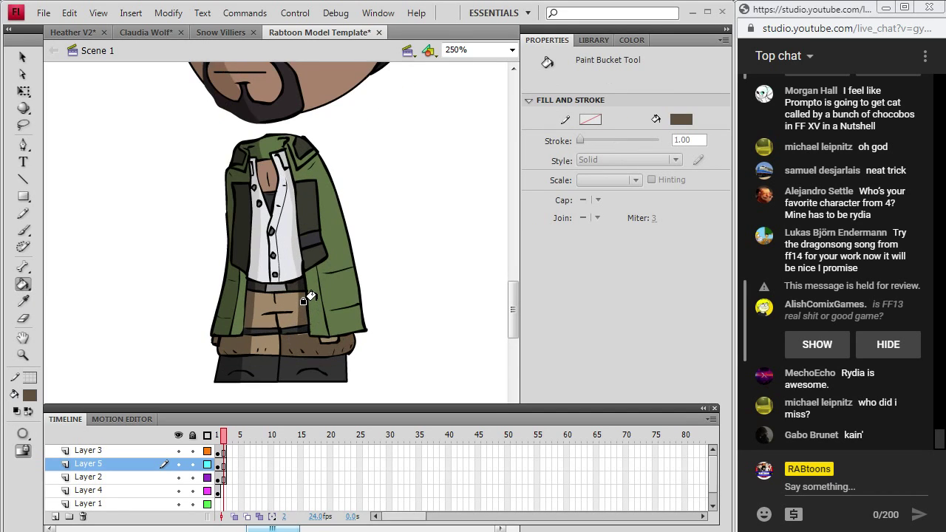
click(512, 49)
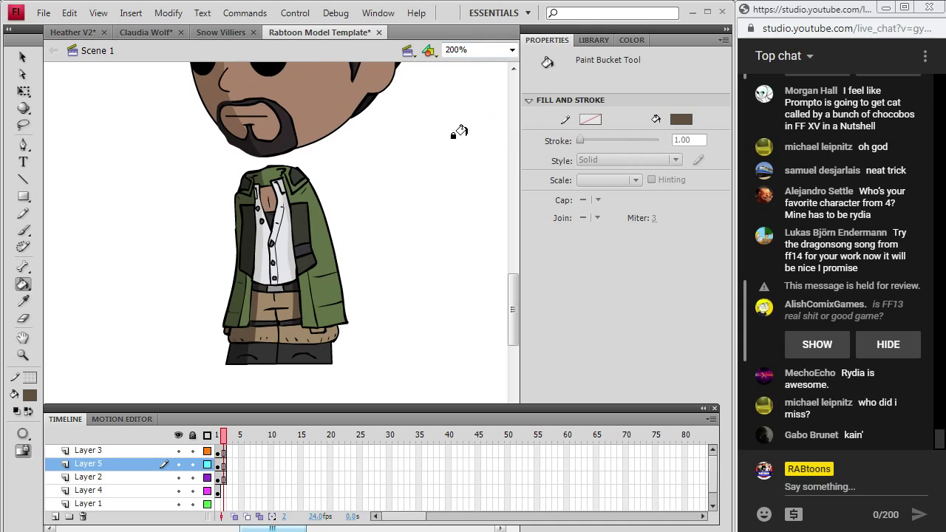
- Show the whole character at 100% zoom and save the Rabtoon Model Template document
mouse_move(517, 284)
mouse_down()
mouse_move(514, 298)
mouse_move(515, 264)
mouse_up()
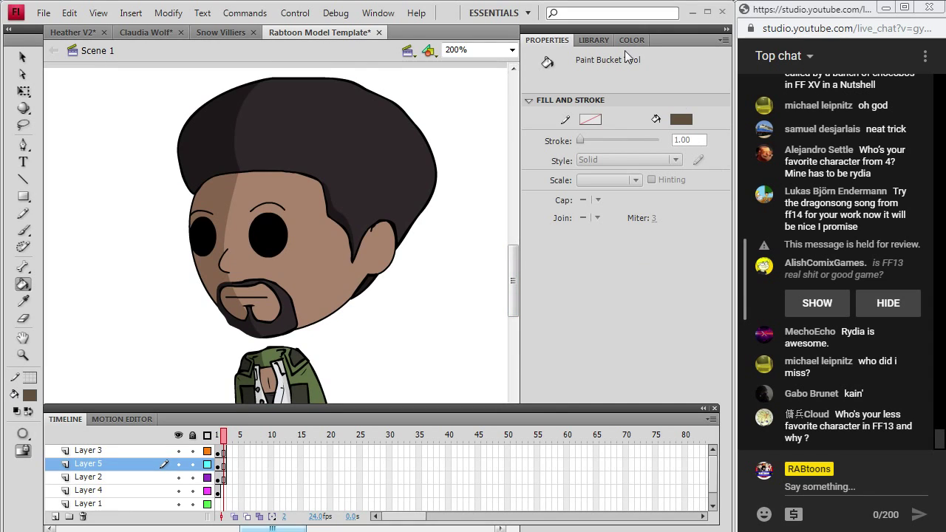
click(511, 50)
click(474, 113)
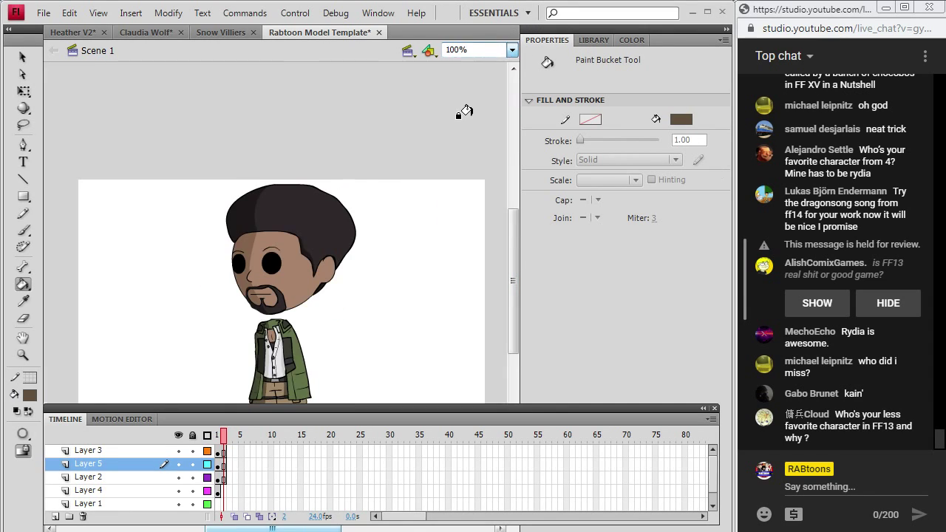
click(44, 14)
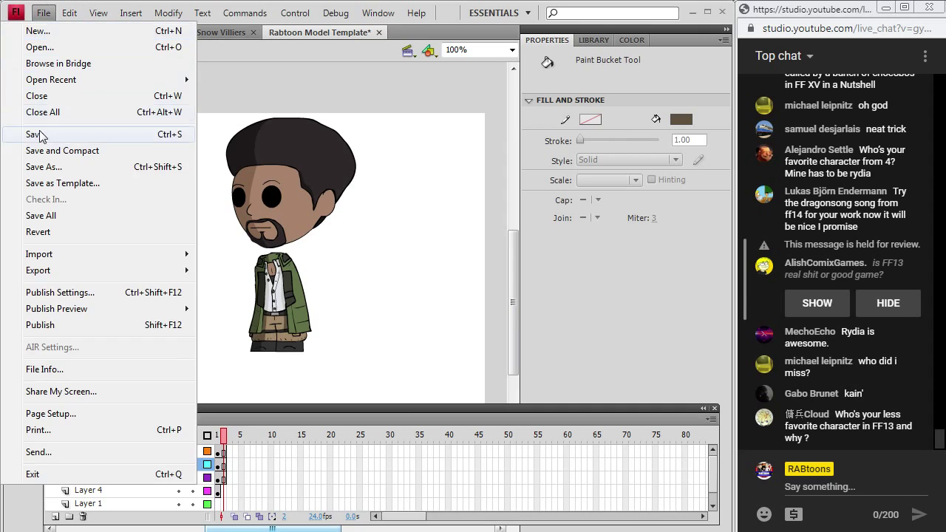
click(39, 131)
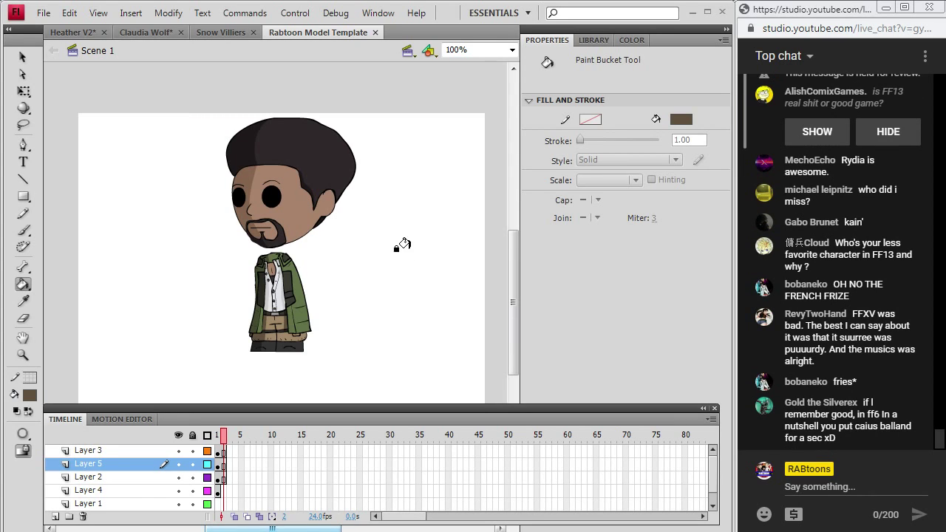
- Save a copy of the document as "Sazh Katzroy" in the Final Fantasy > FFXIII folder
scroll(401, 244, down, 1)
scroll(399, 241, up, 1)
click(45, 12)
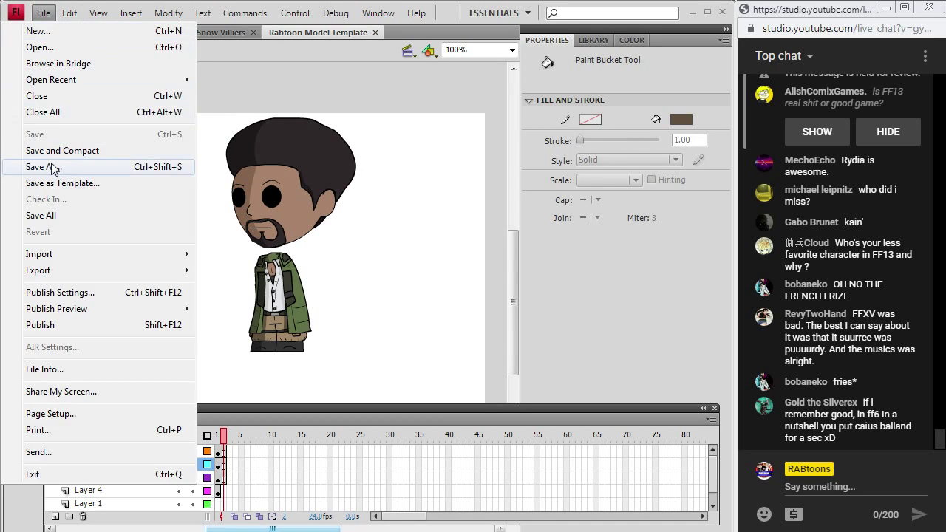
click(50, 168)
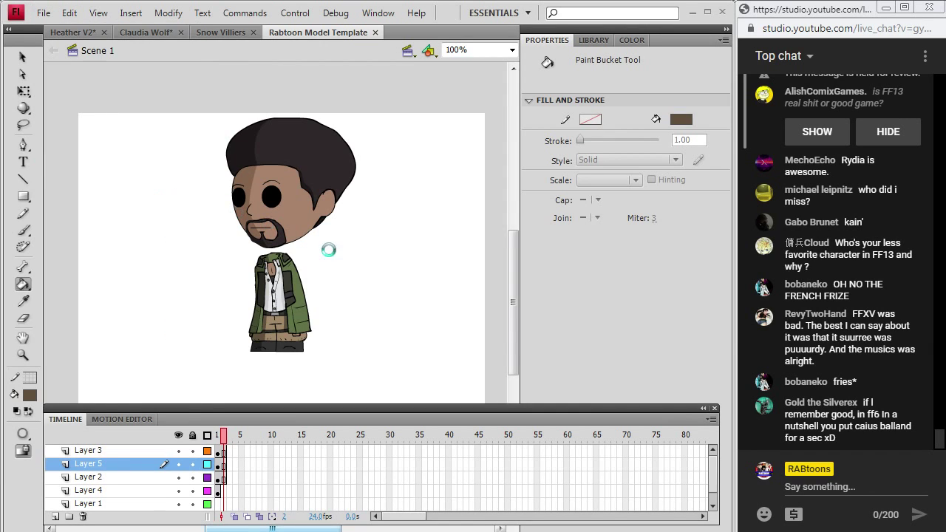
double_click(470, 243)
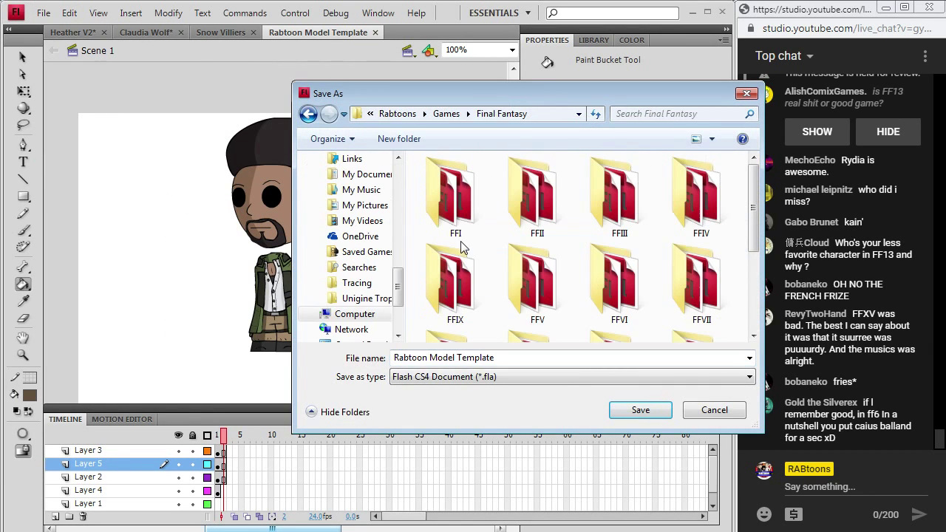
click(585, 275)
scroll(585, 275, down, 3)
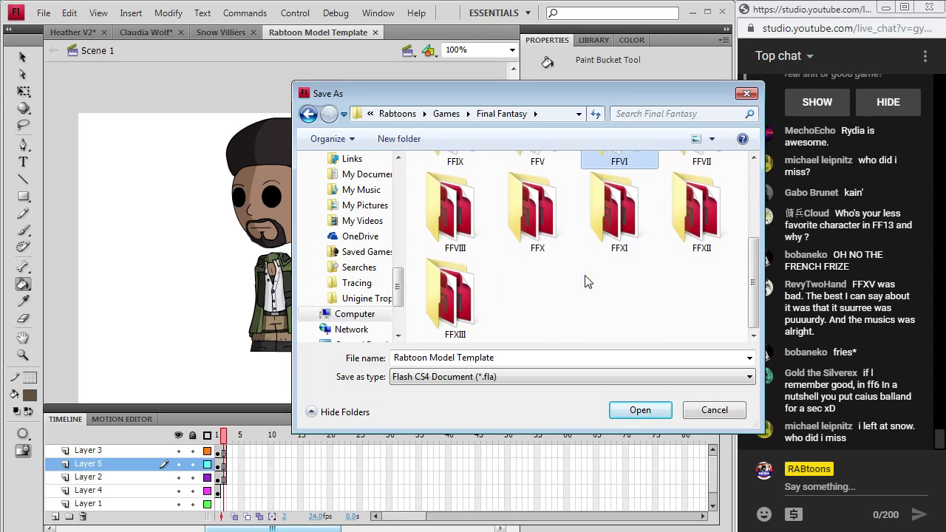
double_click(452, 299)
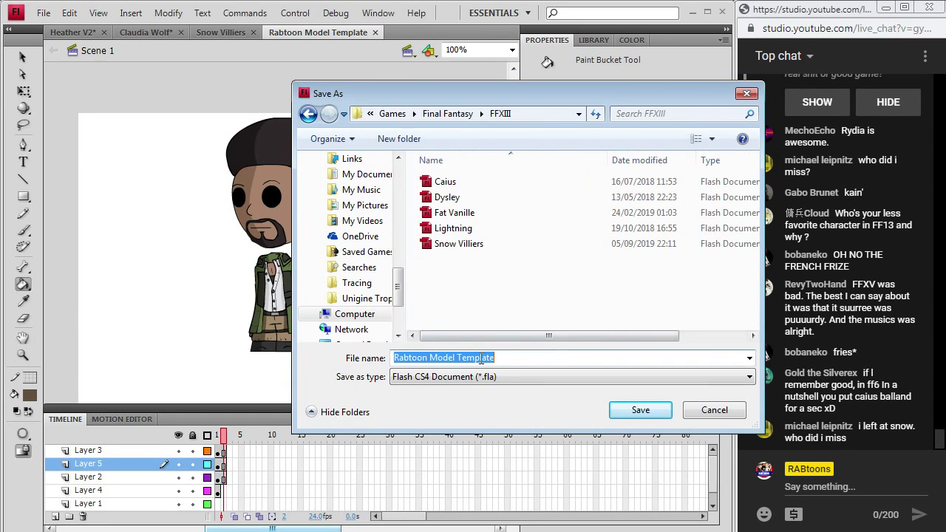
text(Sazh)
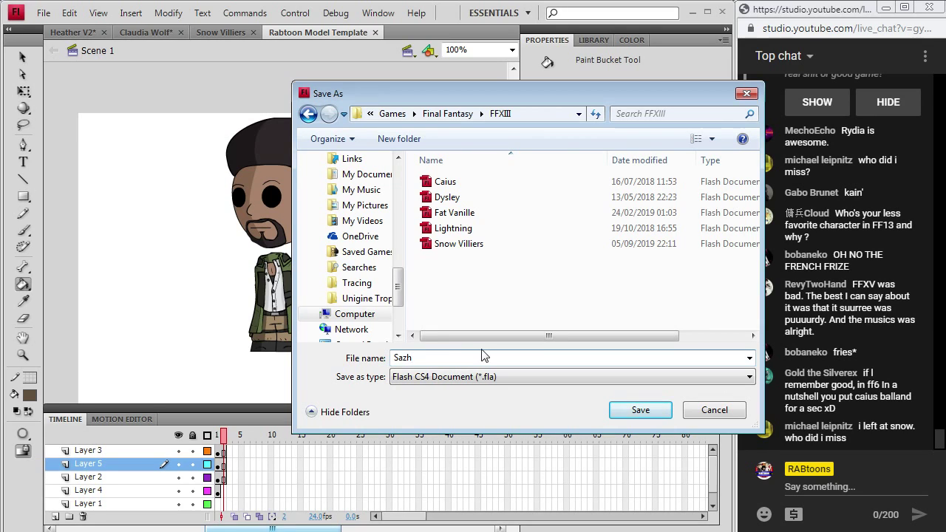
text( Katzroy)
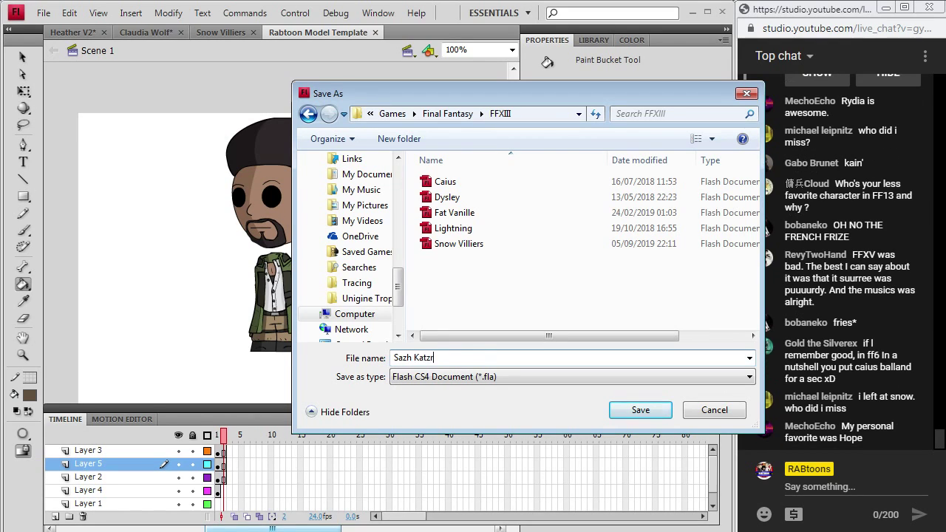
click(639, 409)
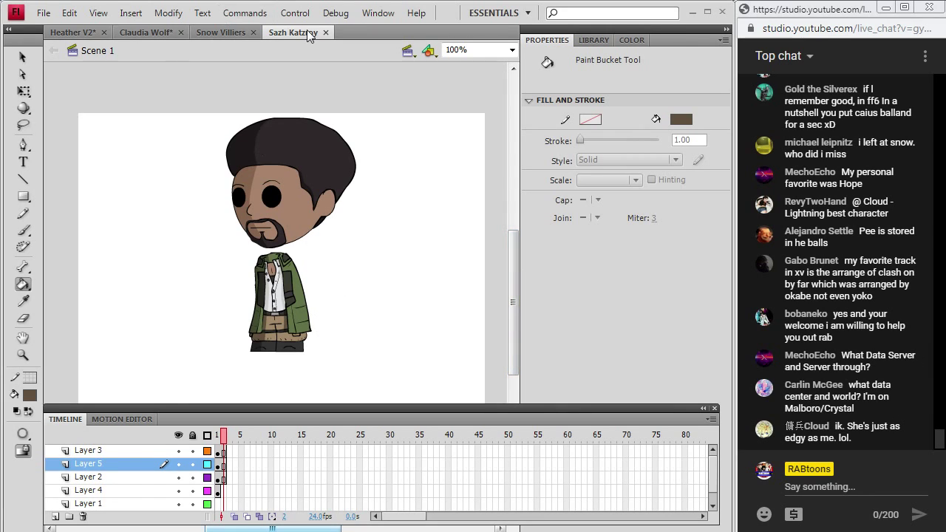
- Look at the Snow Villiers document for comparison, and open the Rabtoon Model Template file from the Games folder
click(218, 33)
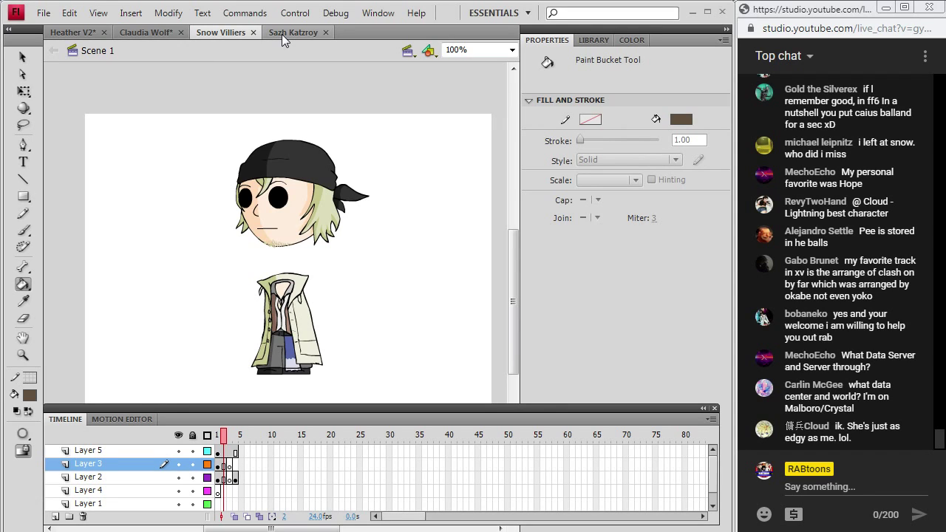
click(281, 34)
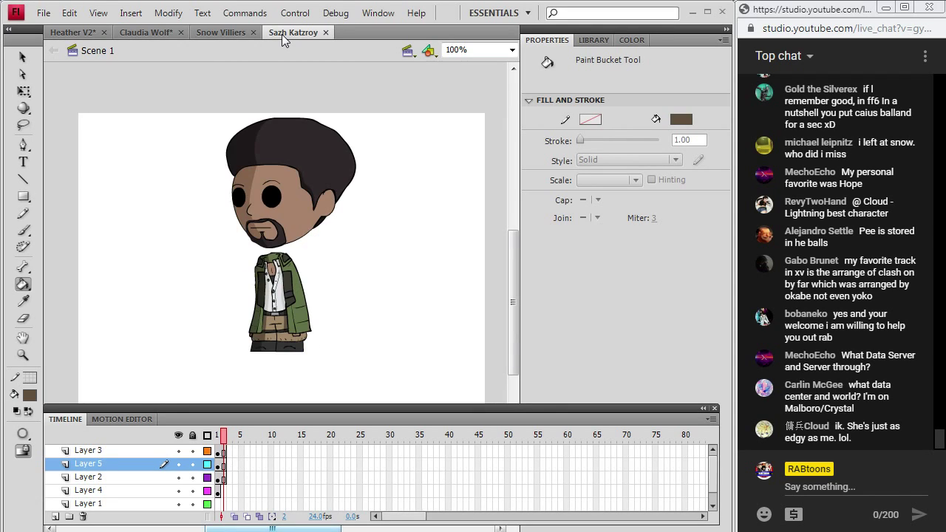
click(37, 13)
click(38, 46)
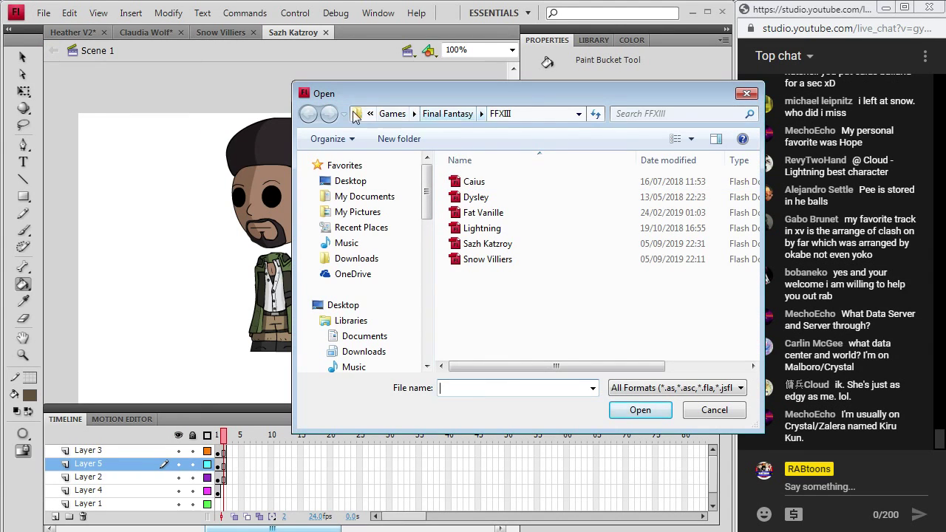
click(393, 113)
scroll(739, 307, down, 2)
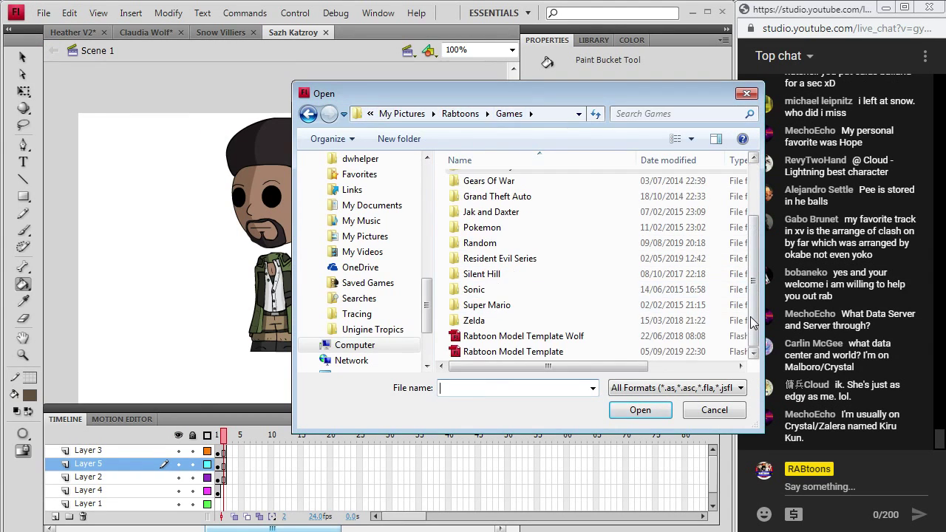
double_click(498, 353)
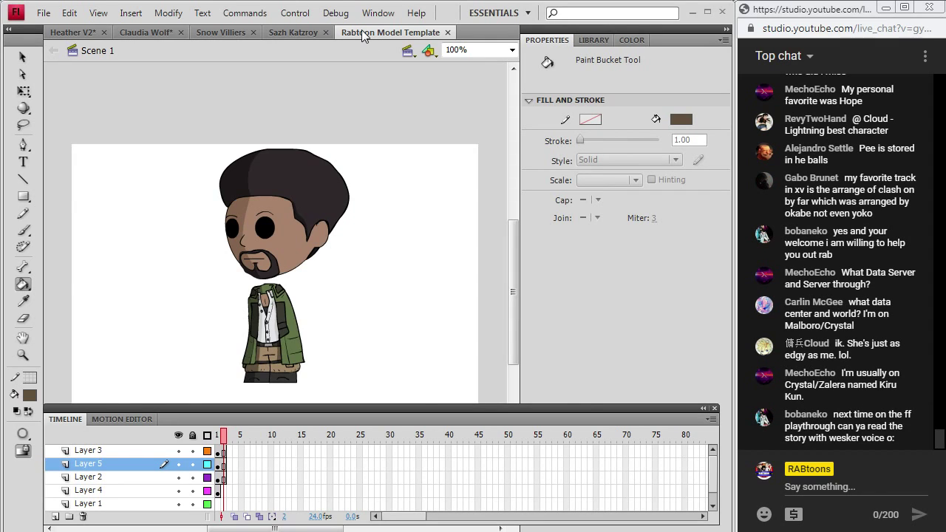
- Close the Rabtoon Model Template document and open the file again from the Pictures > Rabtoons > Games folder
click(448, 32)
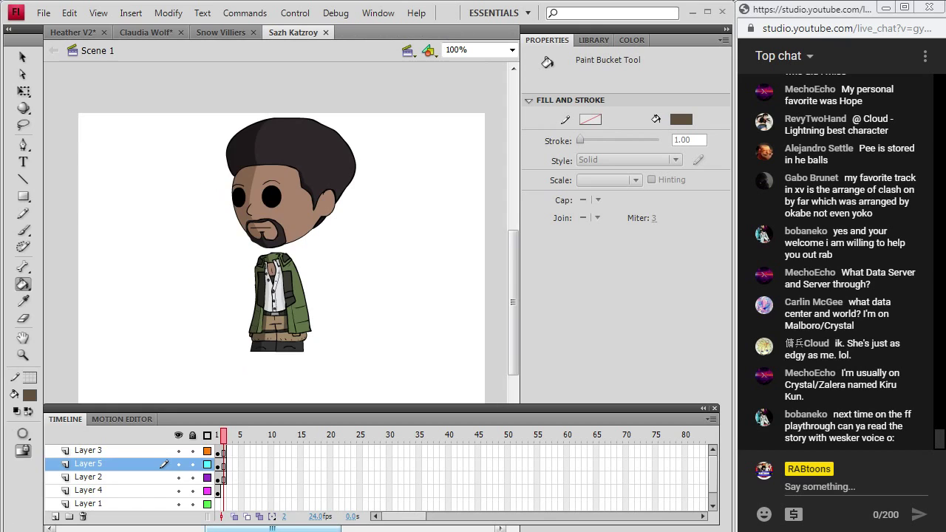
key(super)
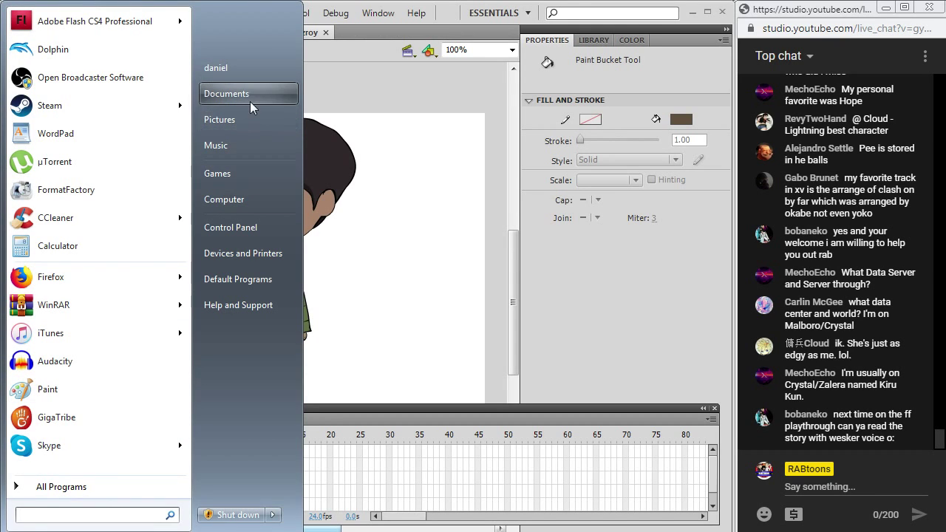
key(Escape)
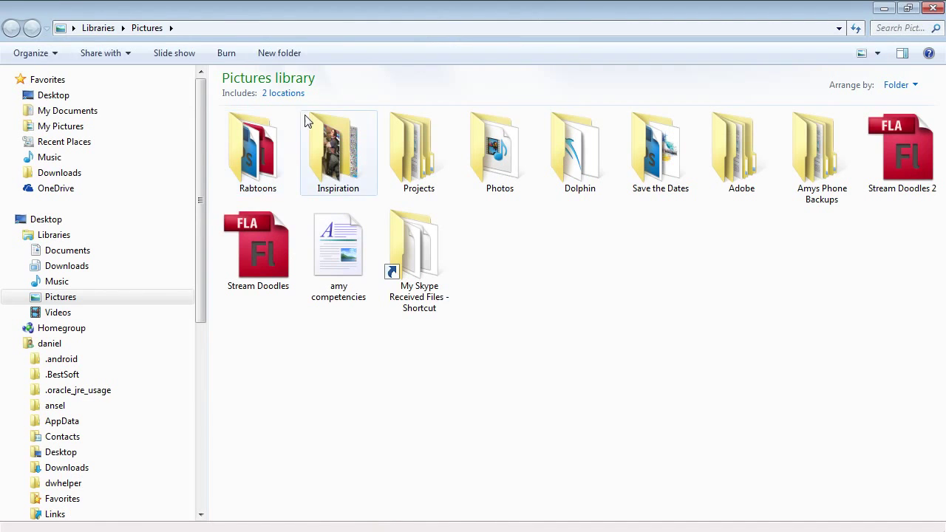
double_click(263, 154)
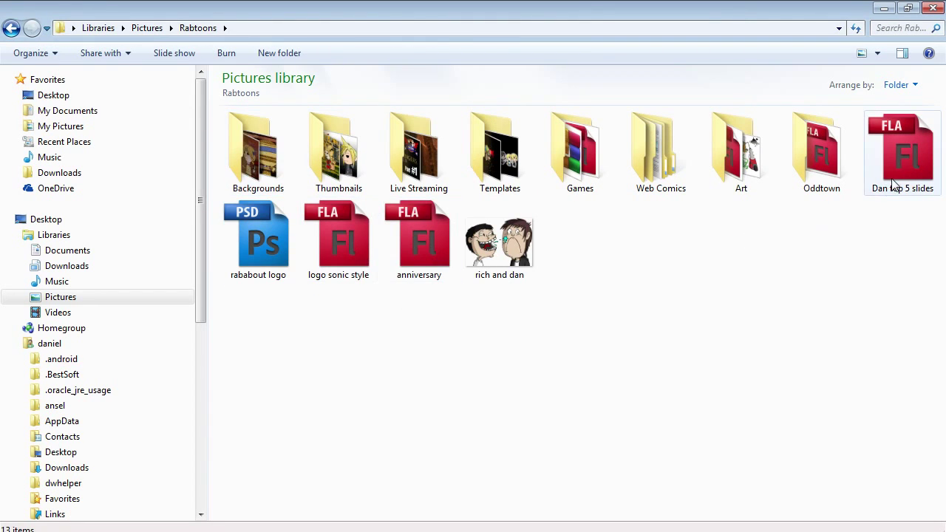
double_click(573, 148)
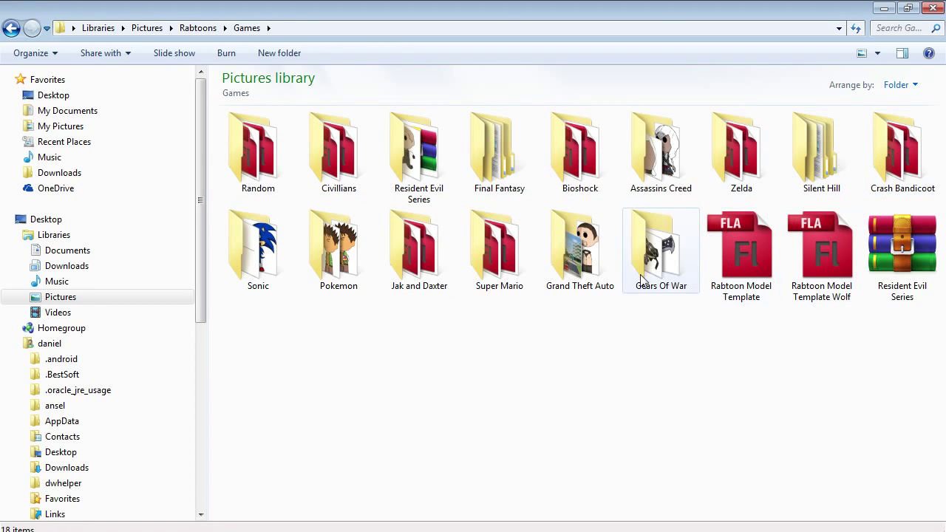
double_click(730, 260)
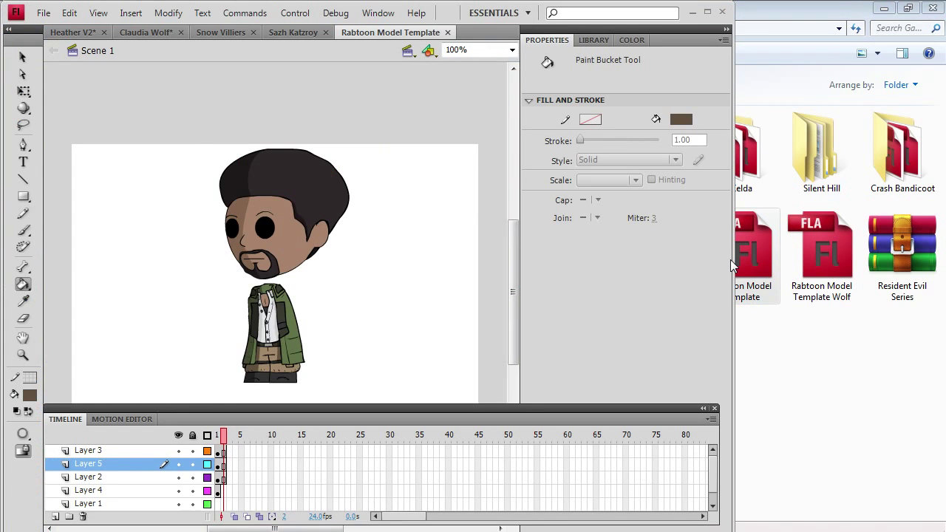
- Close the Rabtoon Model Template document and copy the Rabtoon Model Template file in the Rabtoons > Templates folder
click(447, 33)
click(834, 332)
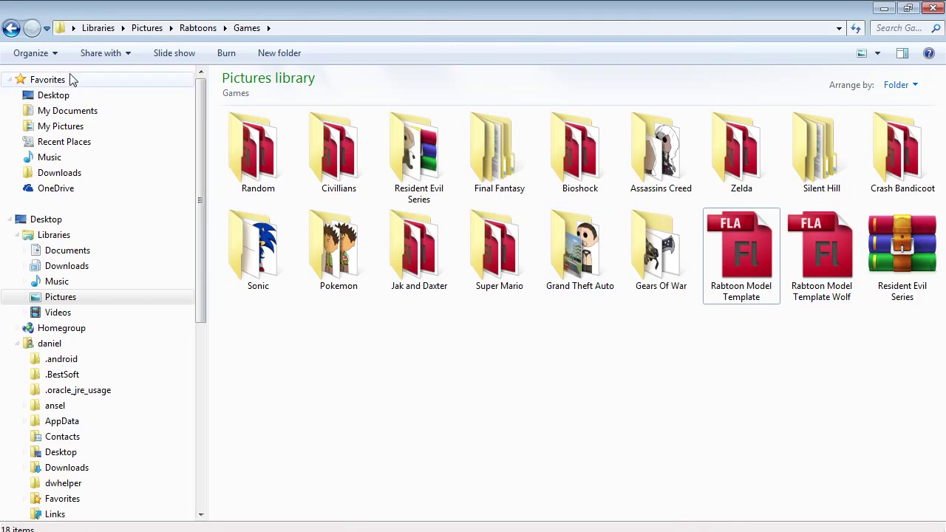
click(11, 28)
double_click(522, 159)
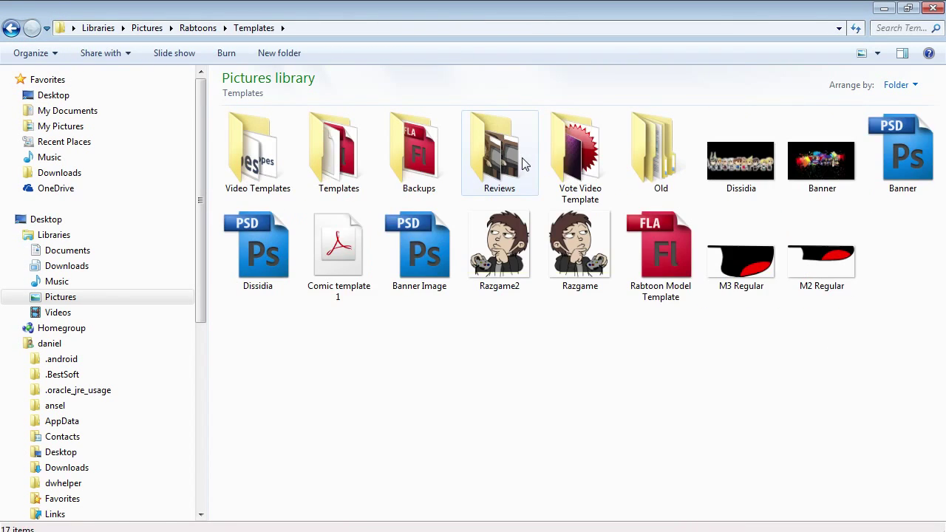
double_click(348, 159)
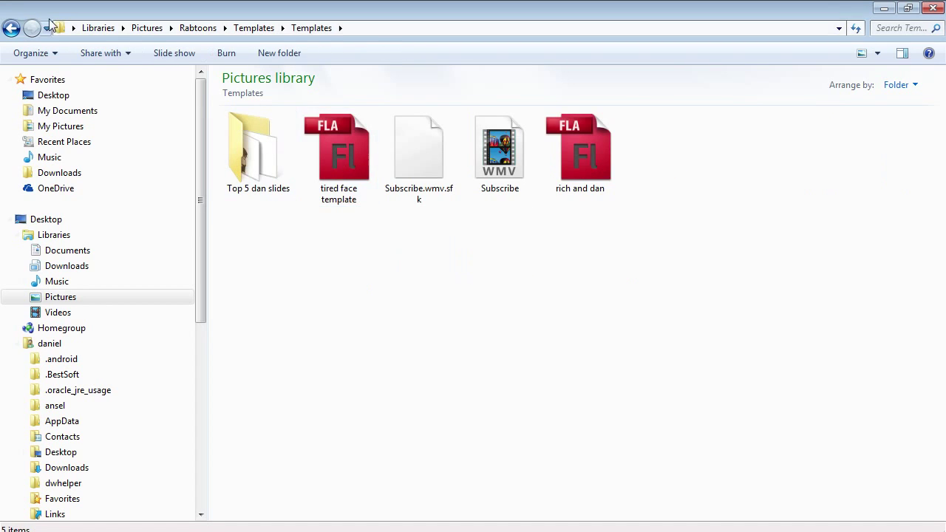
click(11, 28)
right_click(655, 268)
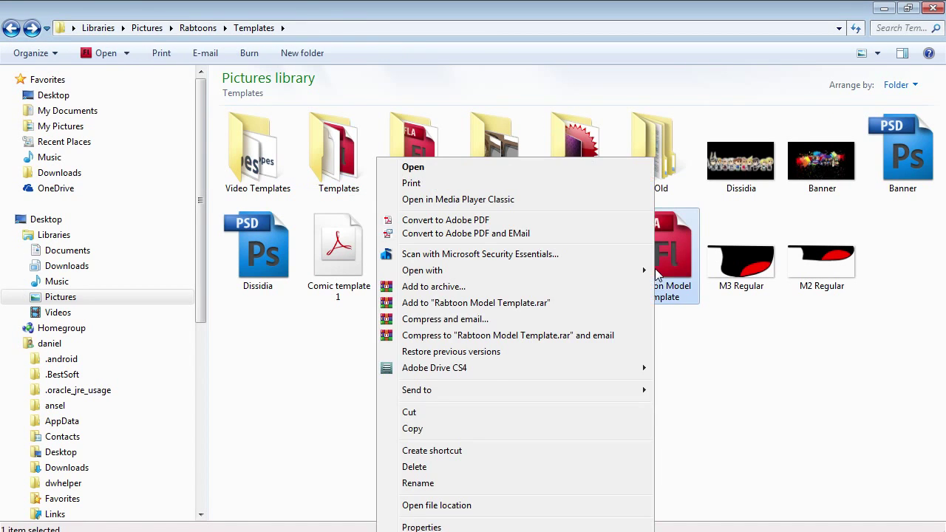
click(413, 428)
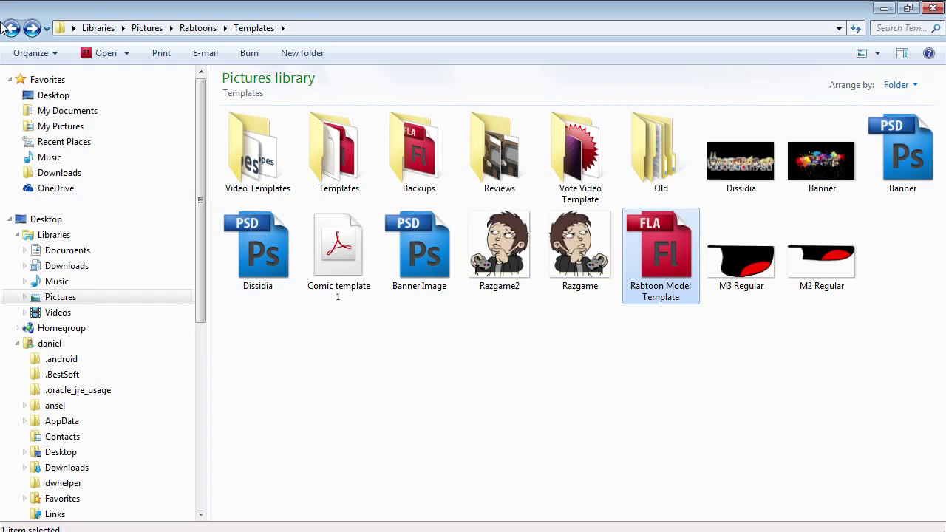
- Paste the copied Rabtoon Model Template file into the Rabtoons > Games folder, replacing the existing file of the same name
click(11, 28)
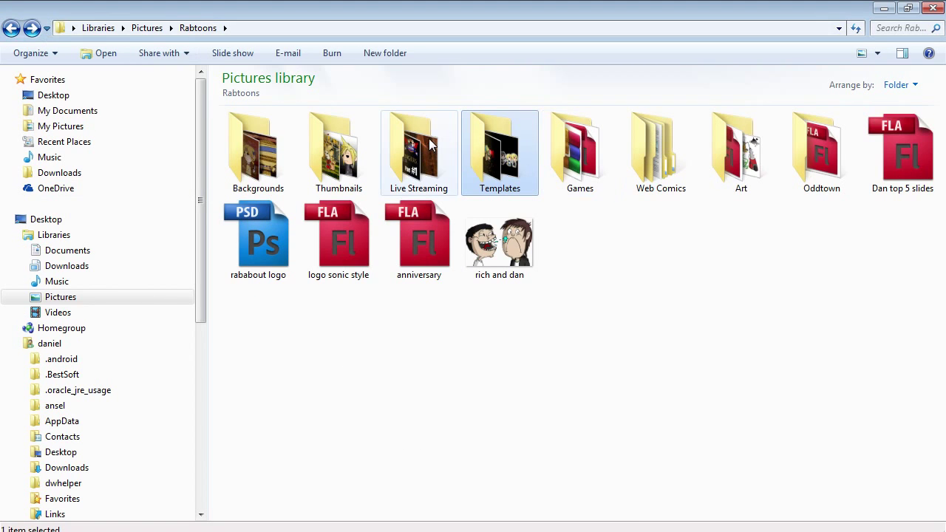
double_click(595, 157)
right_click(650, 364)
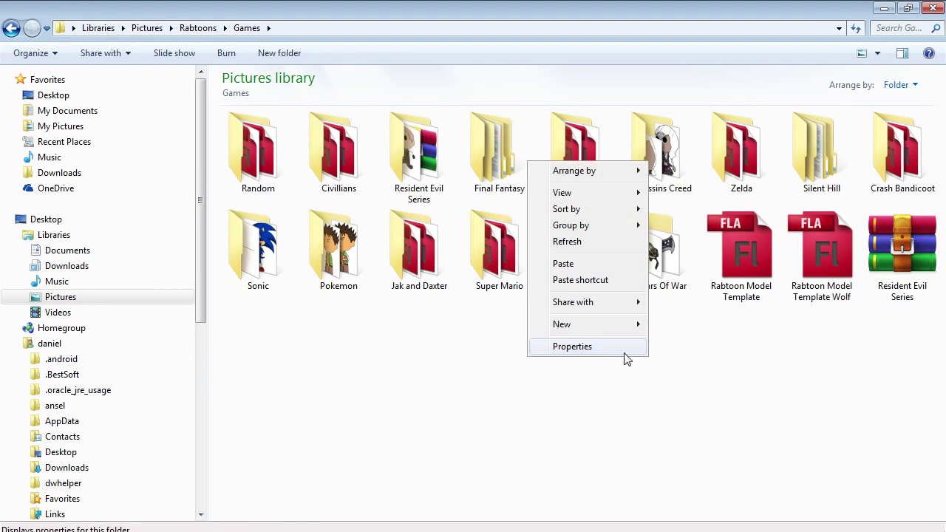
click(566, 323)
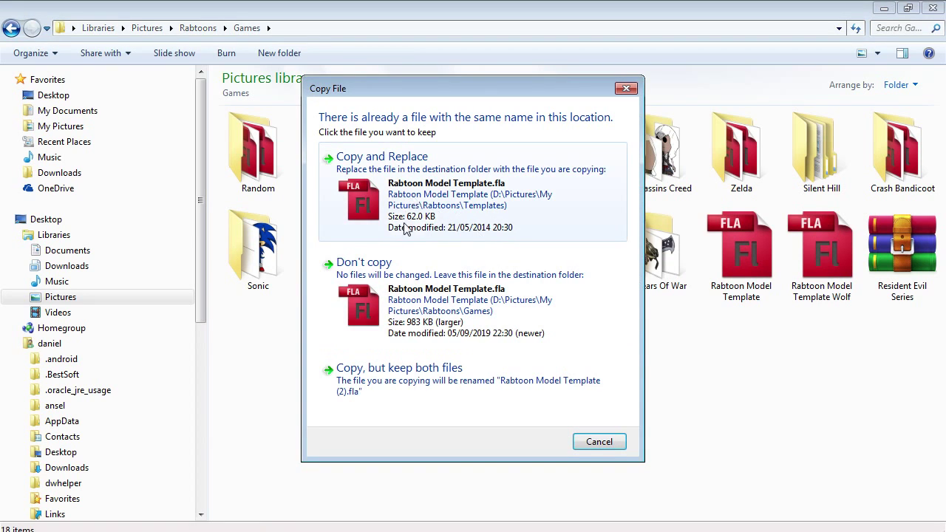
click(394, 222)
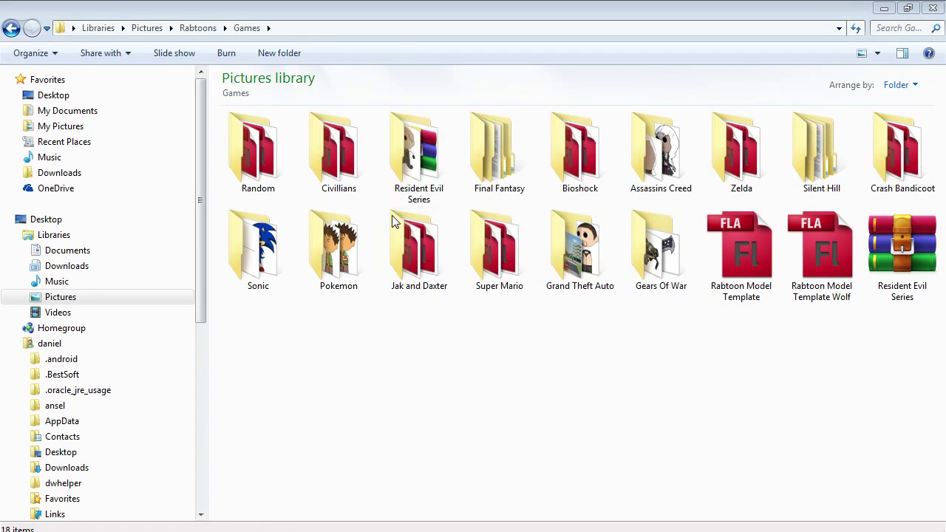
- Open the replaced Rabtoon Model Template file from the Games folder in Flash and bring the whole figure into view
double_click(890, 255)
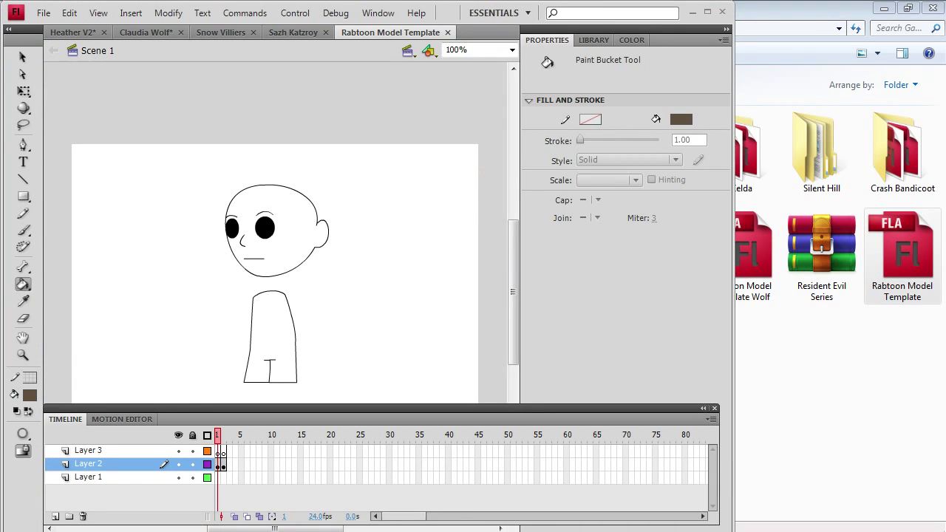
click(384, 526)
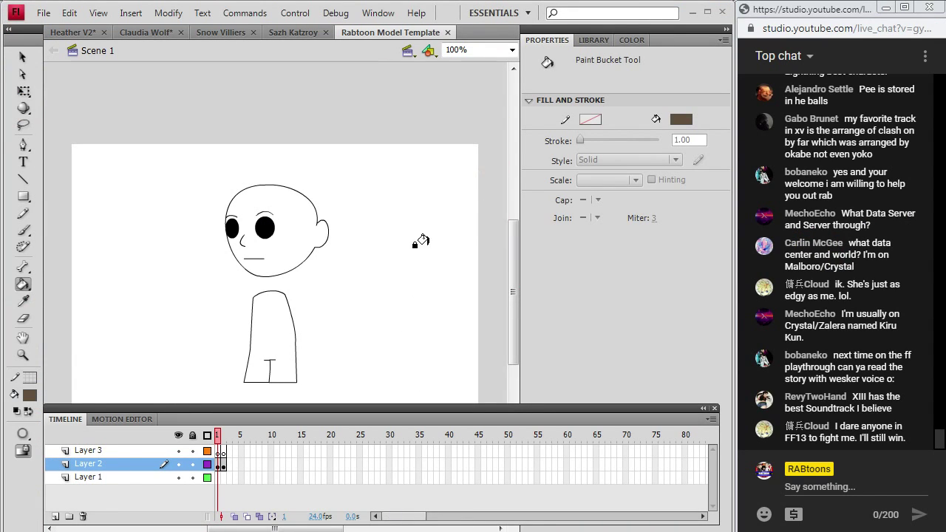
drag(517, 246, 513, 262)
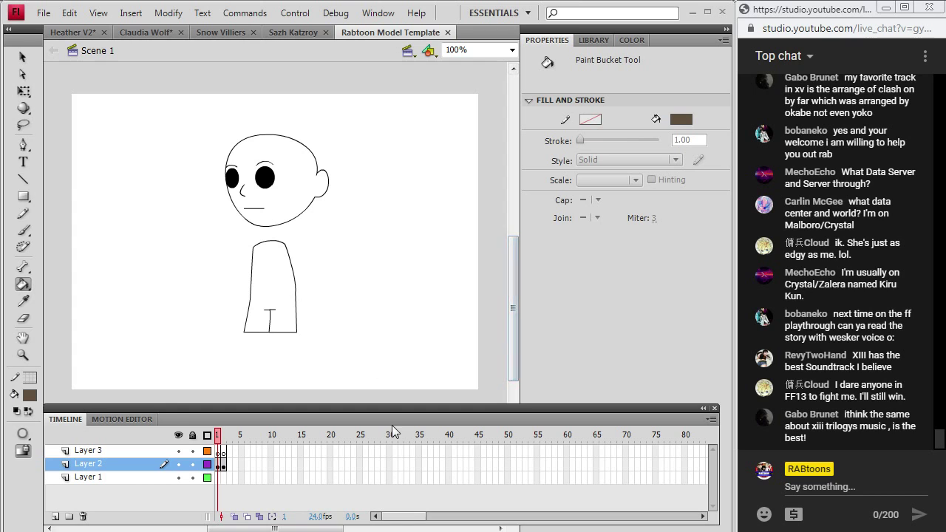
- Switch to the web browser, close the Sazh picture's tab, and search Google Images for "Hope Pictologica"
key(alt+Tab)
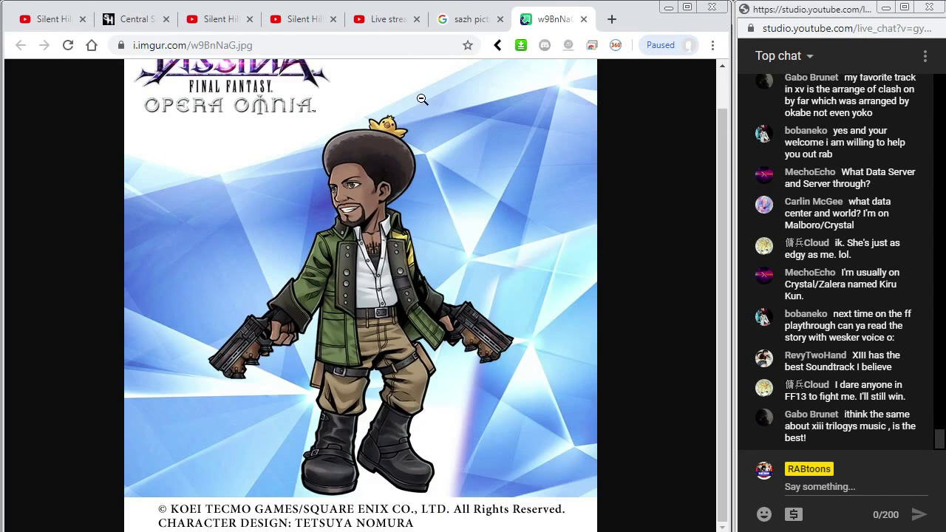
middle_click(529, 24)
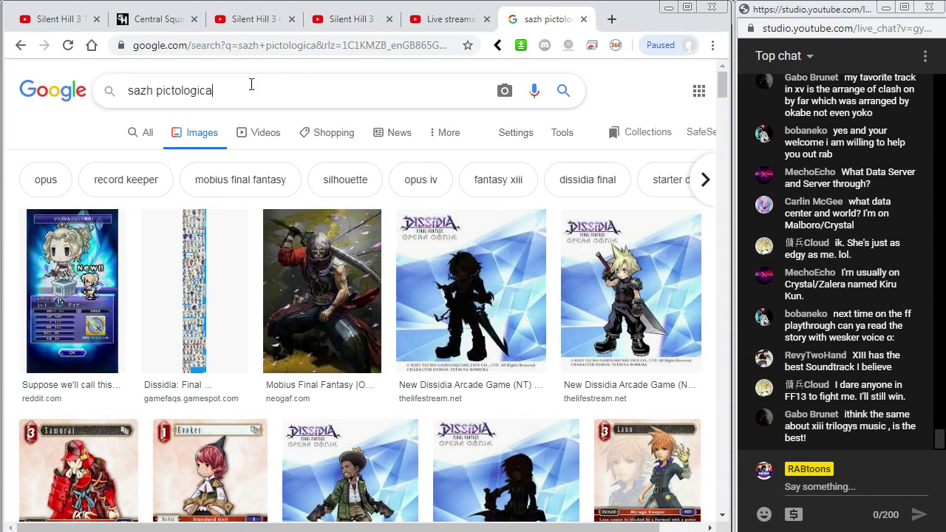
drag(252, 87, 107, 92)
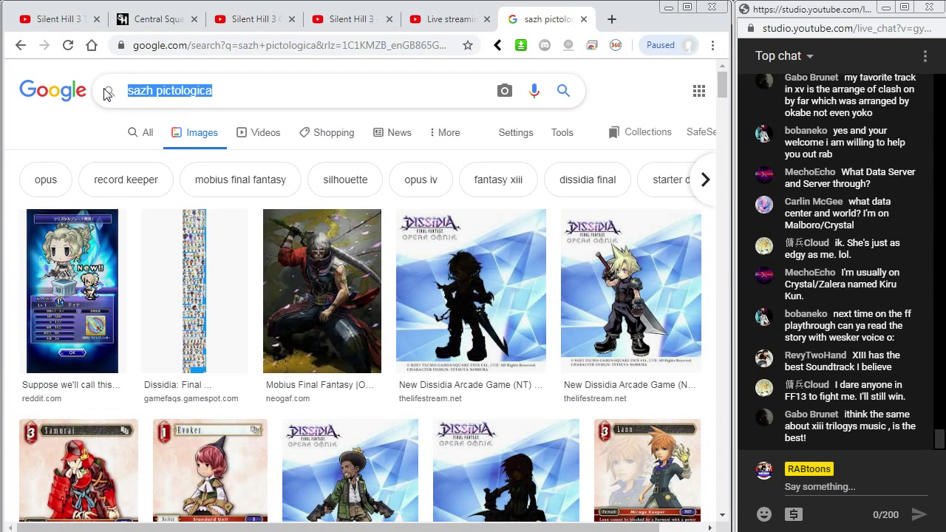
text(H)
key(BackSpace)
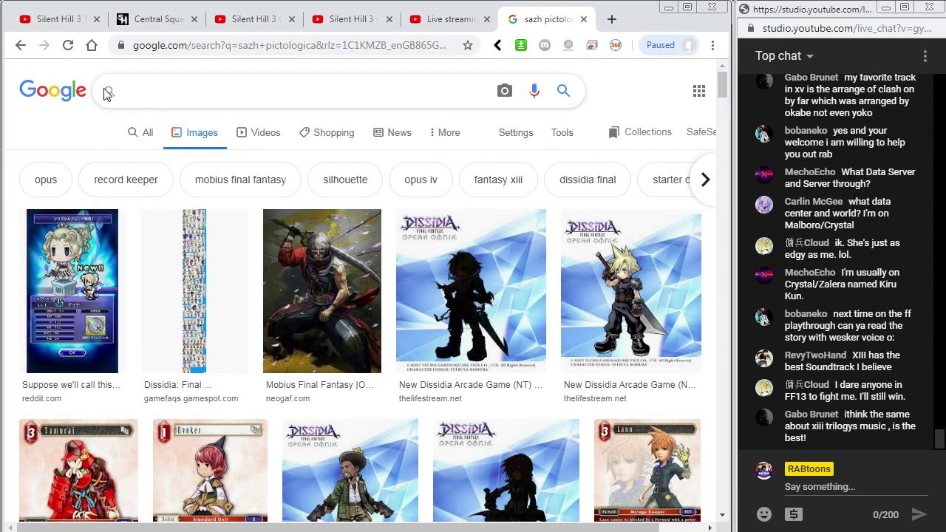
text(Hope Pi)
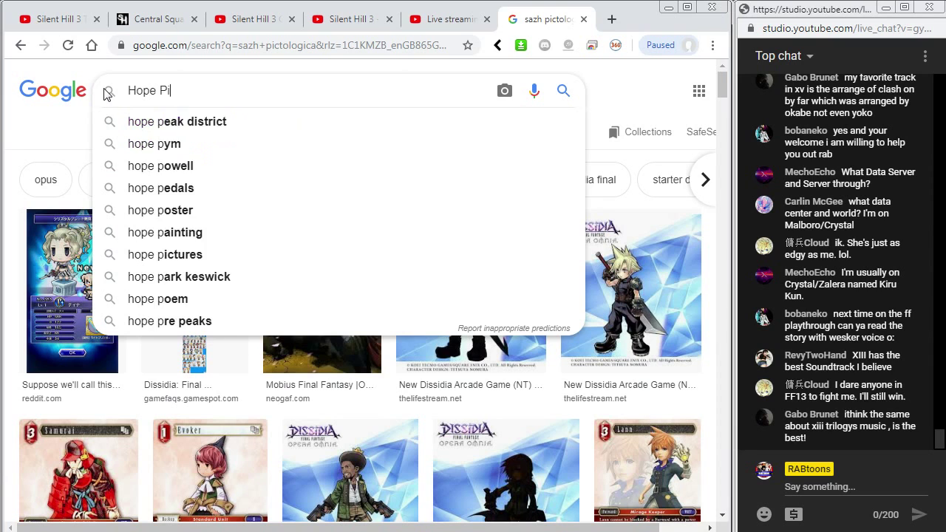
text(ctologica)
key(Return)
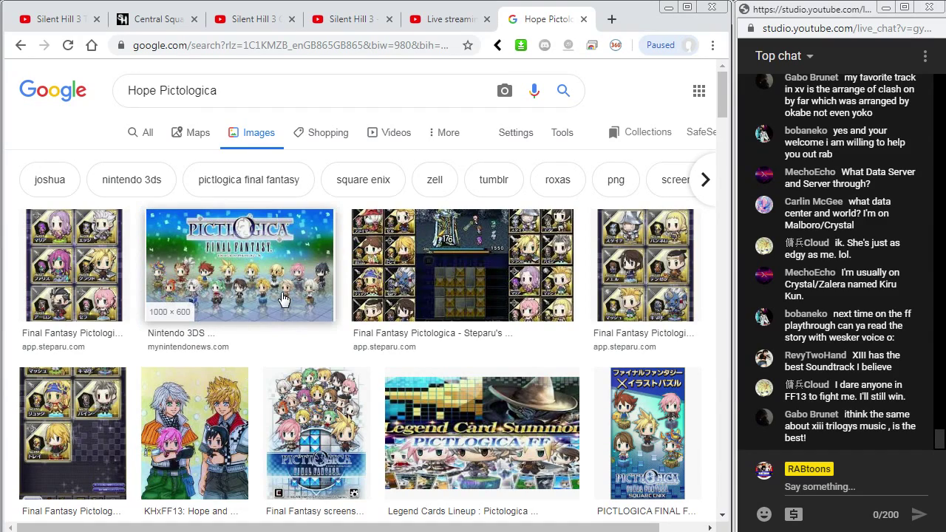
- Look through the image results for a suitable reference picture of the character Hope
scroll(283, 298, down, 10)
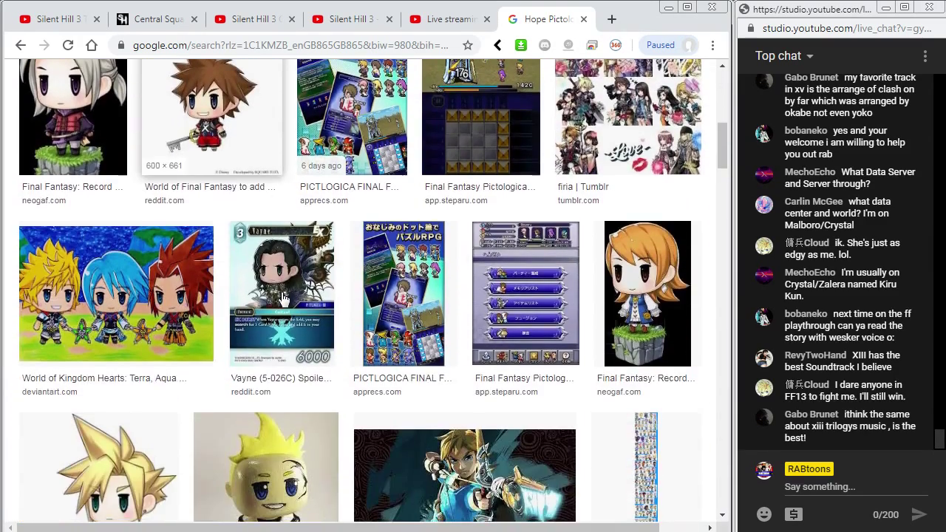
scroll(283, 298, down, 3)
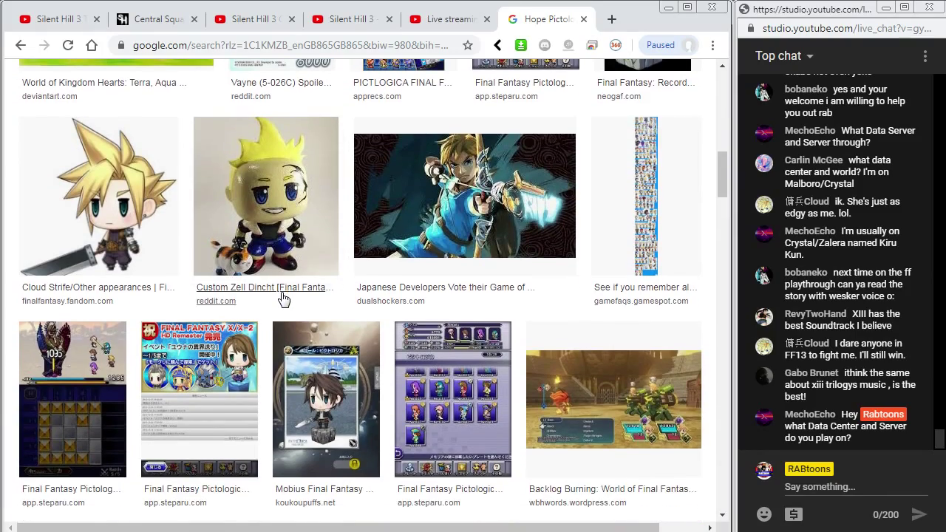
scroll(284, 298, down, 3)
scroll(284, 298, down, 3)
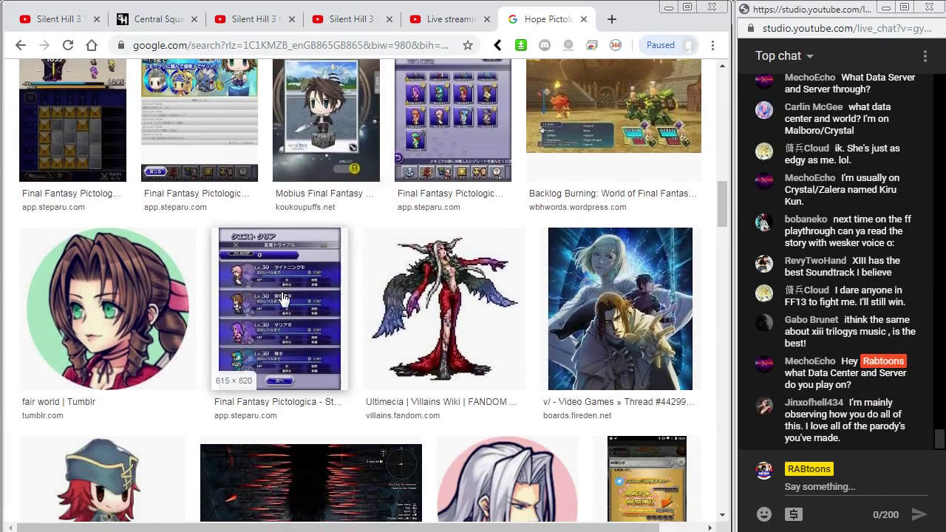
scroll(283, 298, down, 6)
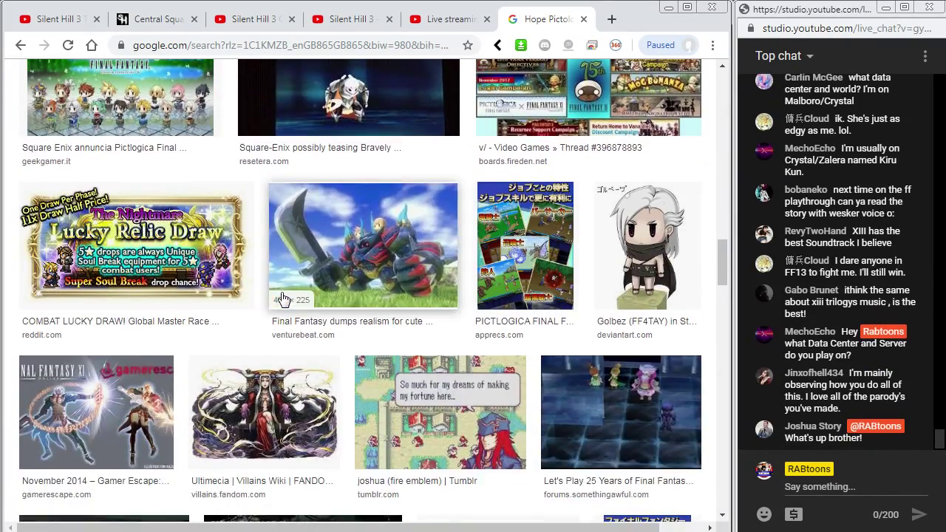
scroll(283, 298, up, 3)
scroll(283, 298, down, 8)
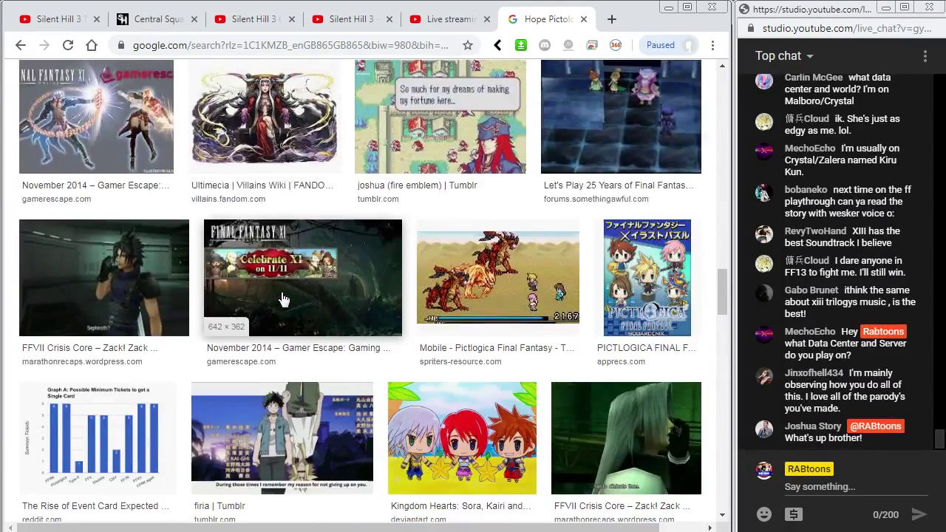
scroll(283, 298, down, 10)
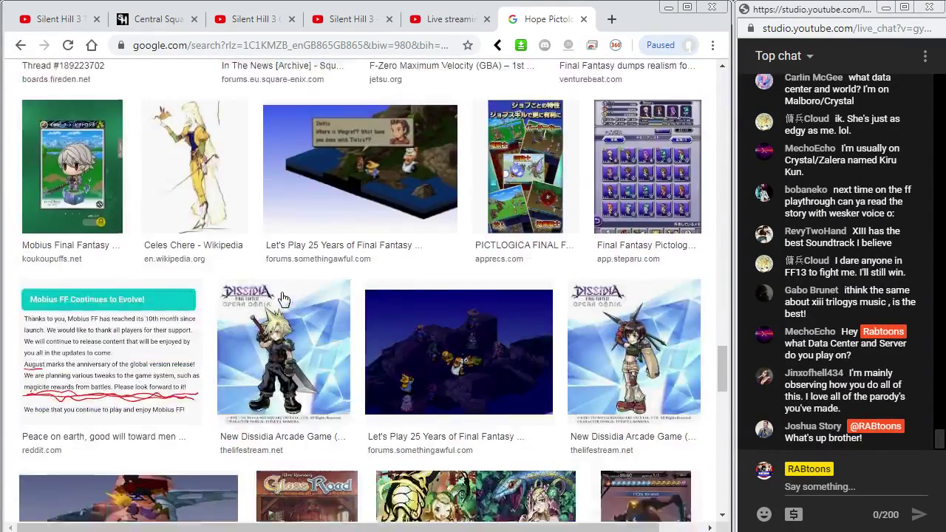
scroll(283, 297, down, 8)
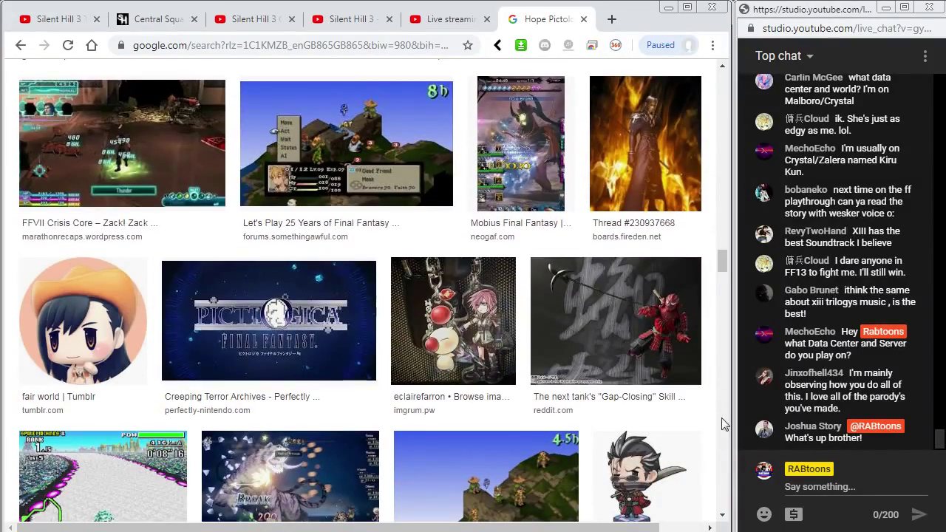
drag(722, 265, 729, 60)
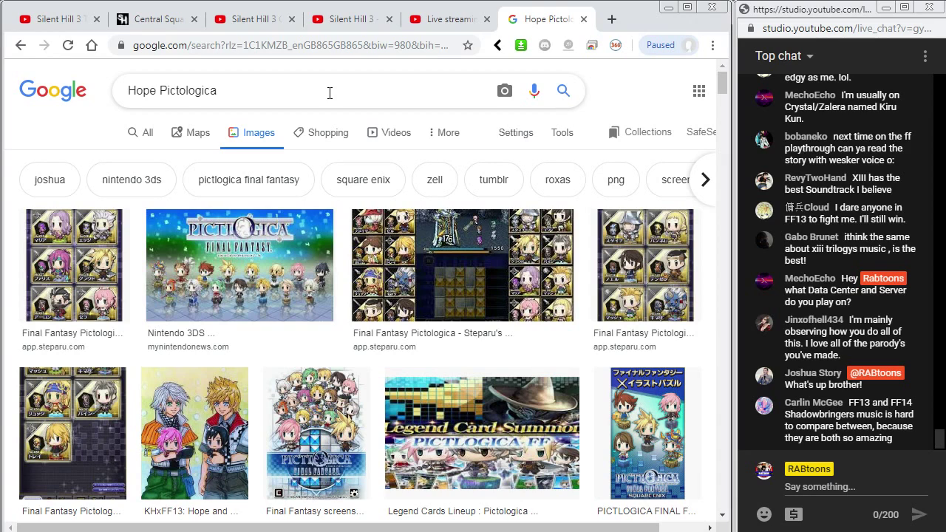
- Change the image search from "Hope Pictologica" to "Hope opera omnia"
drag(231, 92, 161, 100)
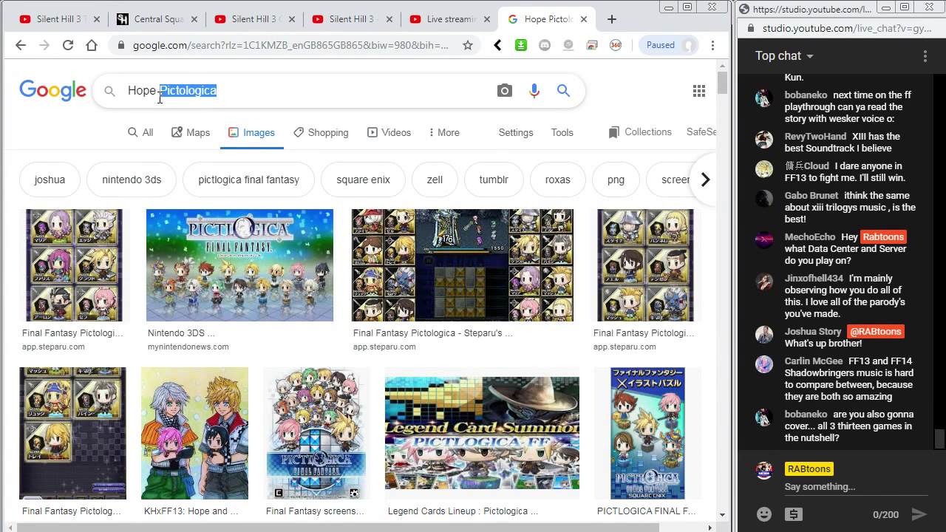
key(BackSpace)
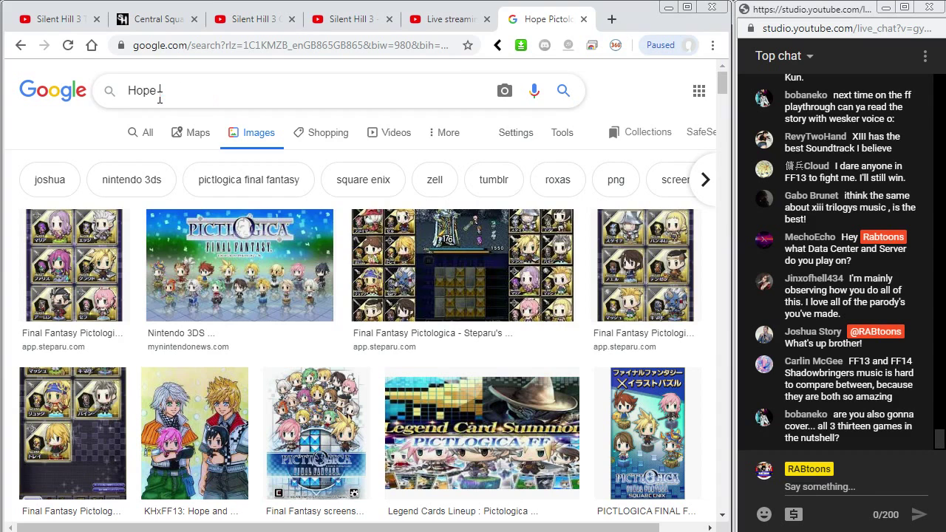
text(opera)
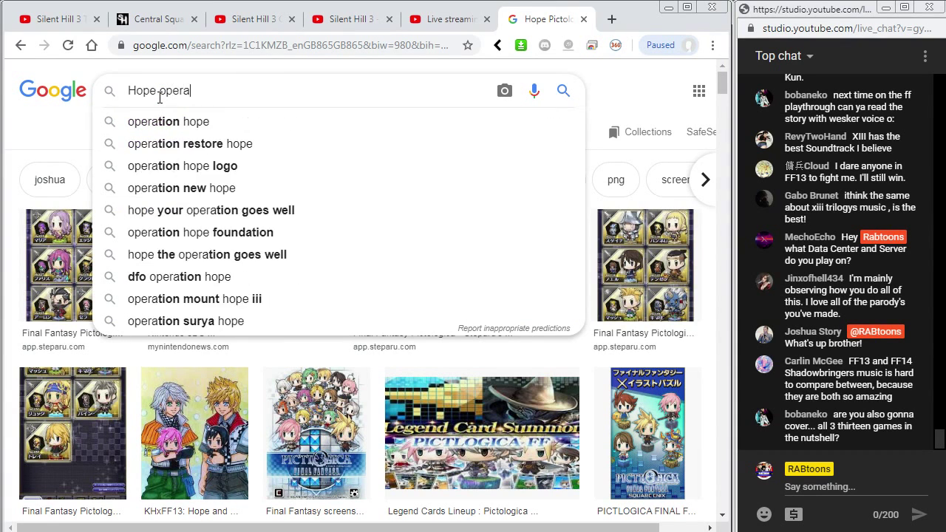
text( omnia)
key(Return)
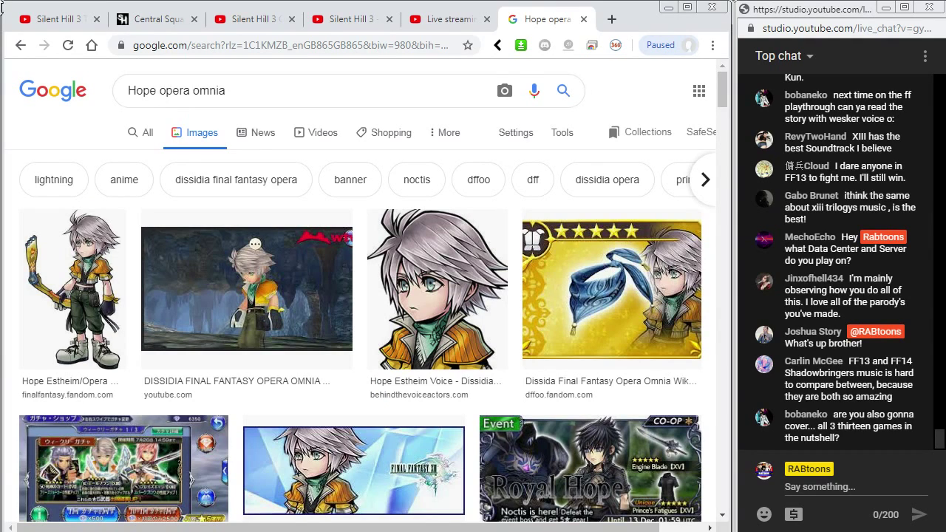
- Open the full-body Hope picture from the Final Fantasy Wiki result in a new tab and copy the image
click(67, 299)
right_click(536, 246)
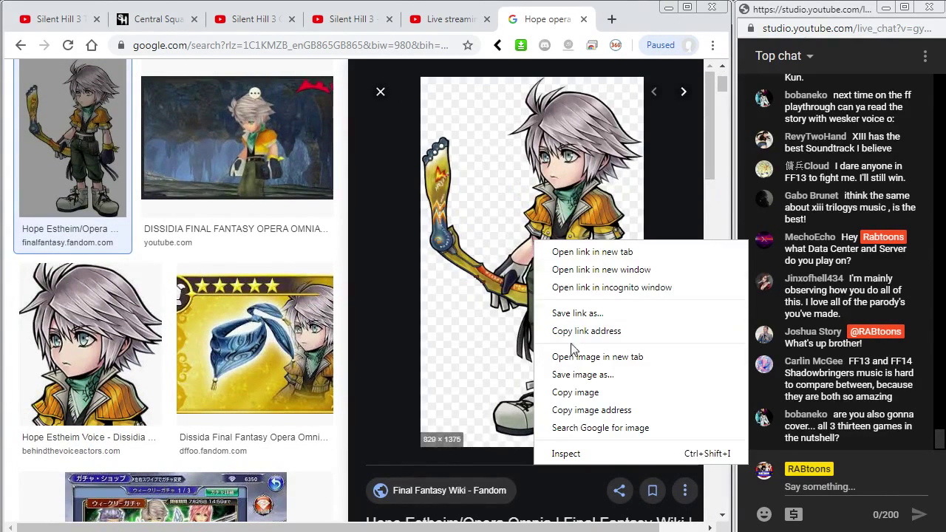
click(562, 356)
click(551, 19)
right_click(416, 186)
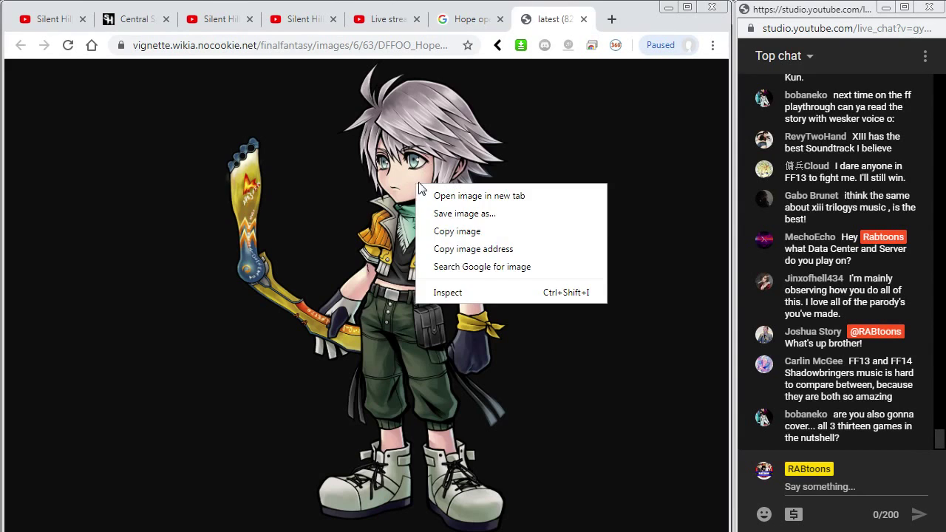
click(451, 223)
right_click(417, 175)
click(450, 223)
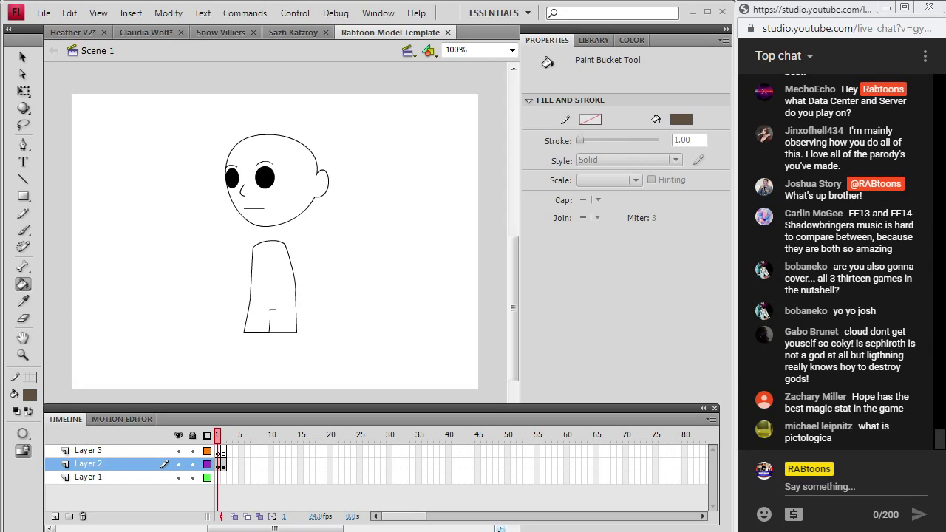
- Switch to Flash and paste the copied Hope image into frame 1 of Layer 3 in the Rabtoon Model Template
click(220, 452)
click(70, 13)
click(78, 112)
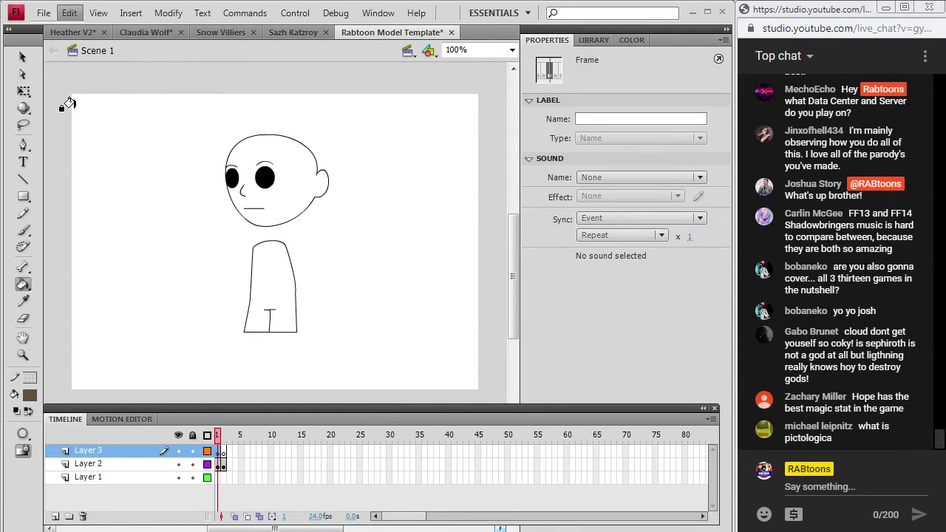
click(19, 62)
- Free-transform the pasted Hope image to about 345 by 455 px and place it over the template figure at about X 36, Y 24
click(169, 13)
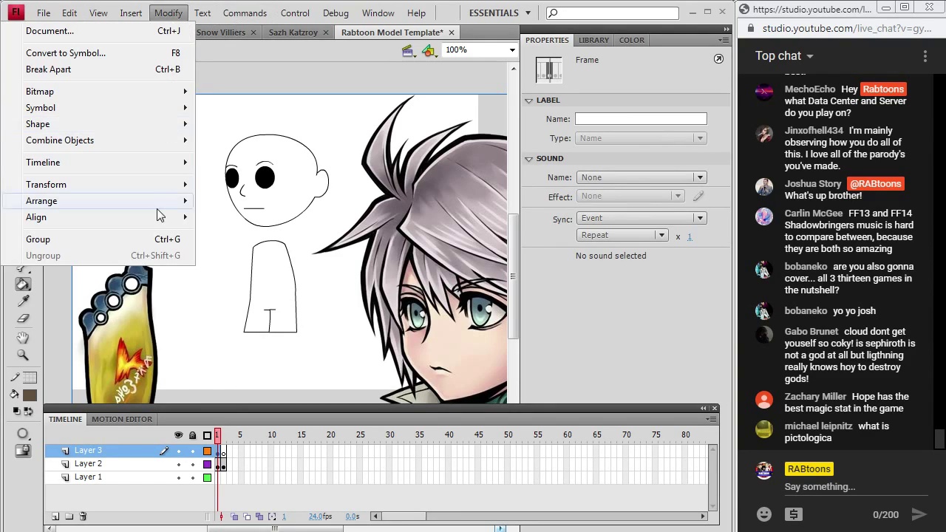
mouse_move(162, 186)
click(303, 185)
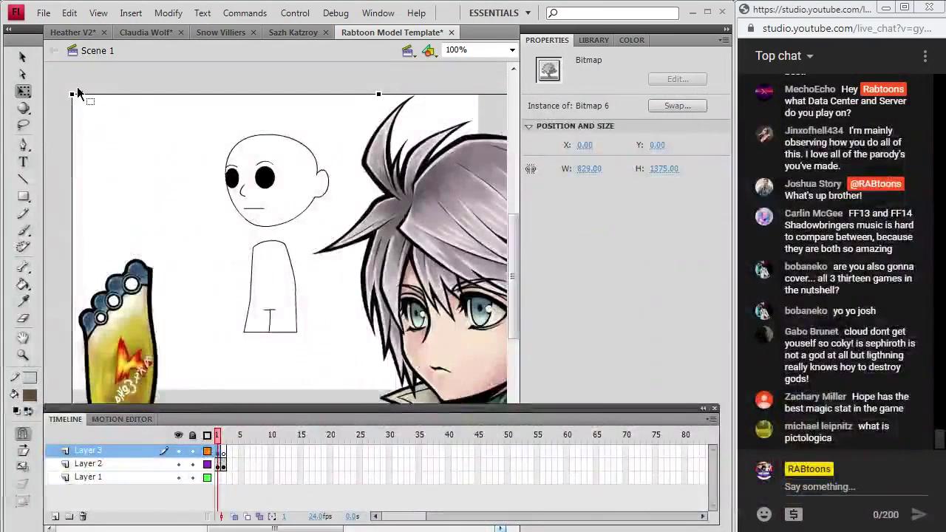
drag(77, 111, 176, 325)
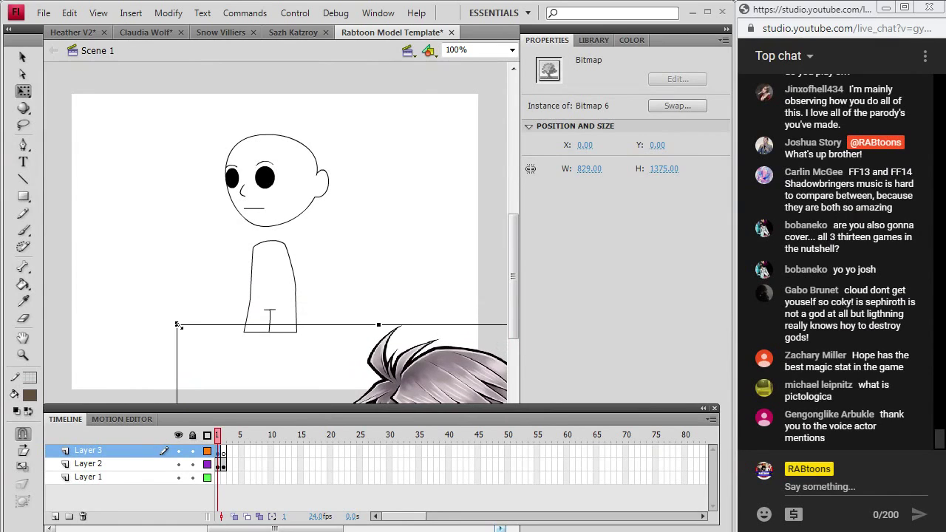
drag(429, 363, 300, 133)
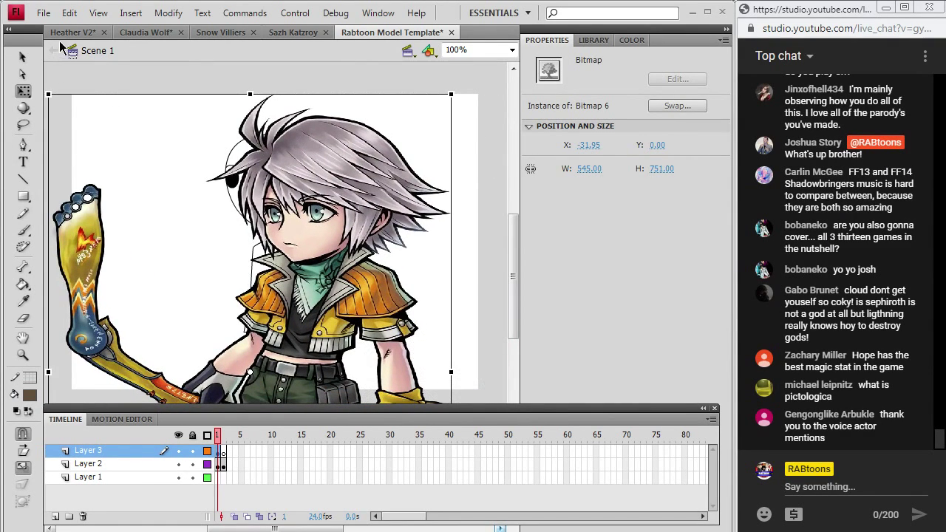
drag(49, 95, 139, 203)
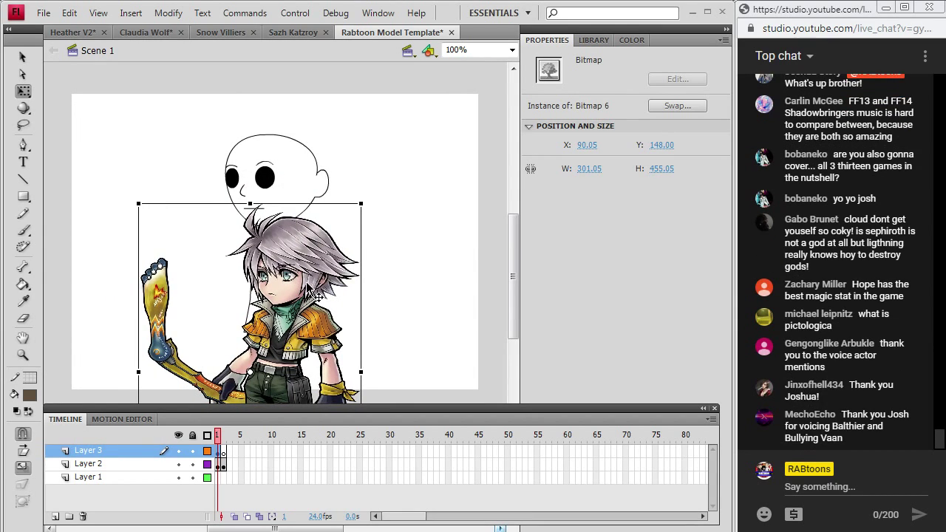
drag(307, 287, 304, 230)
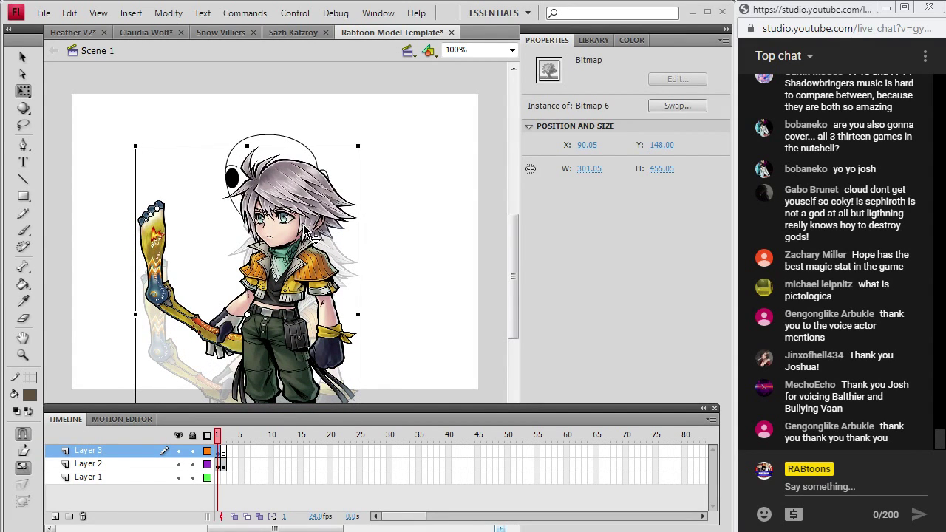
drag(305, 232, 309, 204)
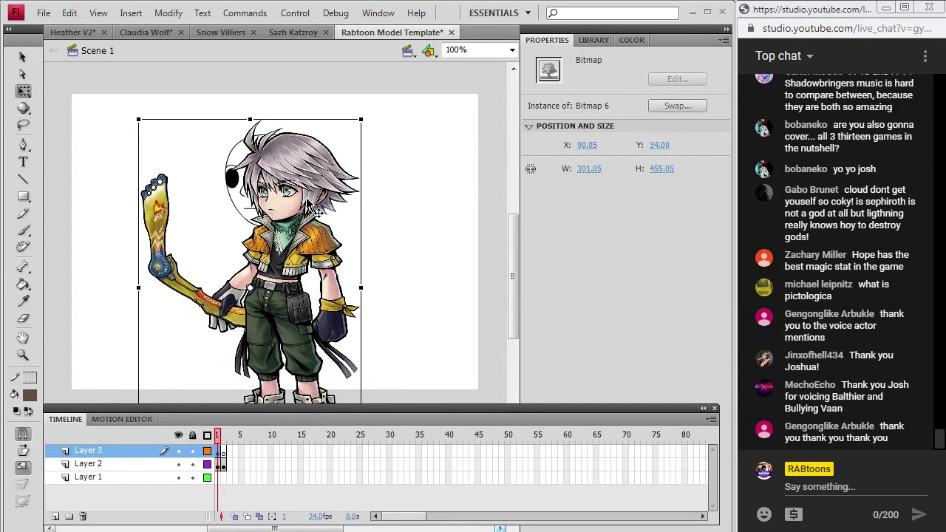
drag(363, 288, 304, 239)
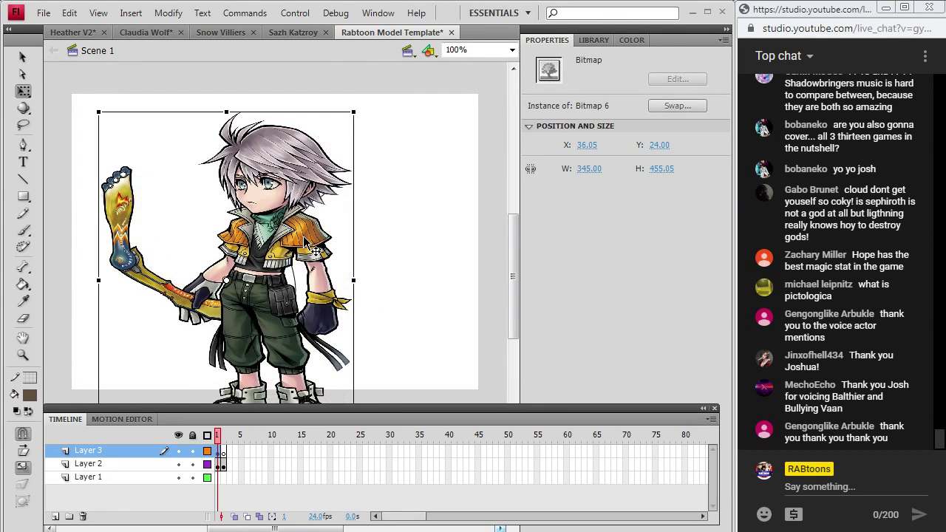
- Cut the Hope image, move Layer 3 beneath Layer 2, and paste the image back in place on Layer 3
right_click(272, 142)
click(284, 172)
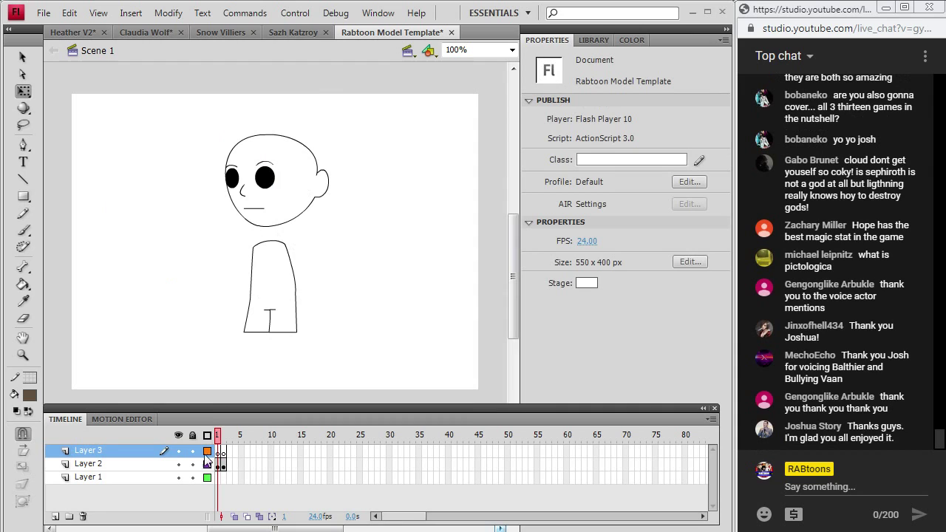
drag(152, 456, 148, 477)
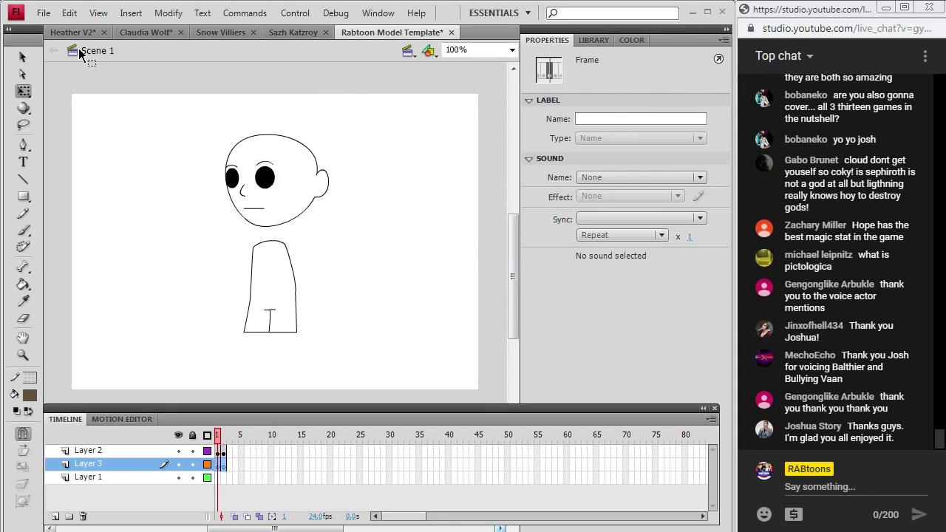
click(69, 13)
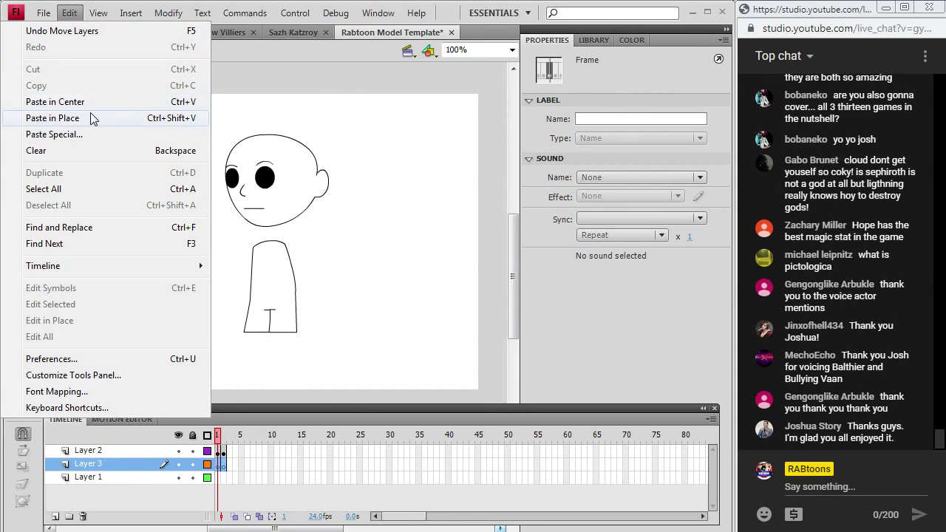
click(93, 118)
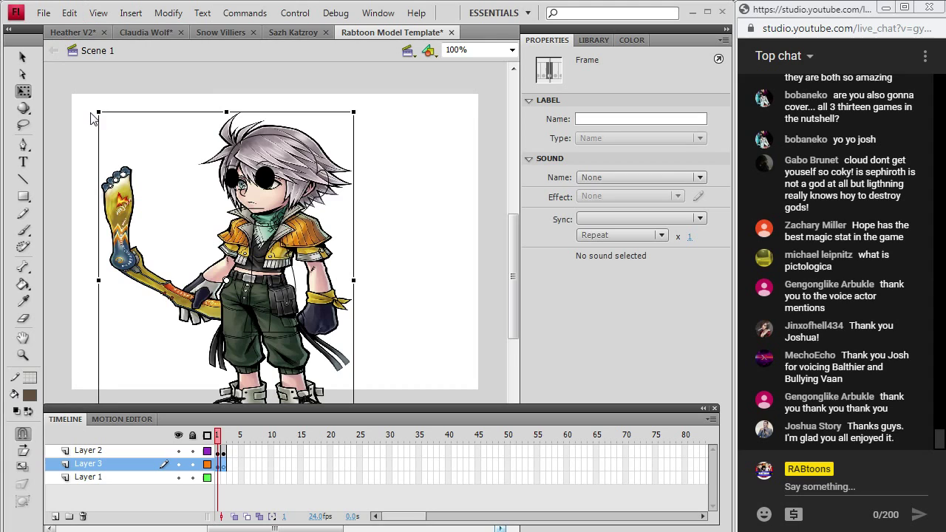
- Extend the first drawing on Layer 2 by one frame and add a new layer at the top of the layer stack
right_click(220, 451)
click(280, 119)
click(227, 464)
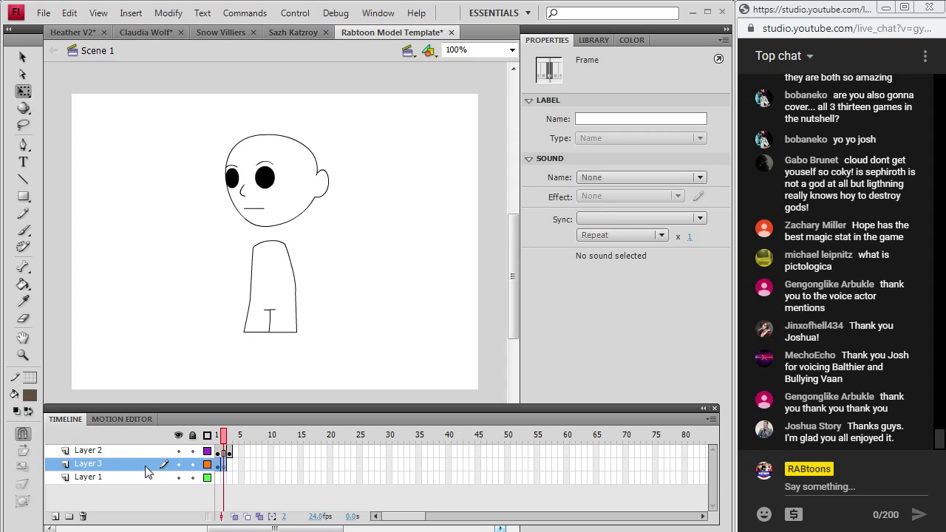
click(131, 13)
click(178, 108)
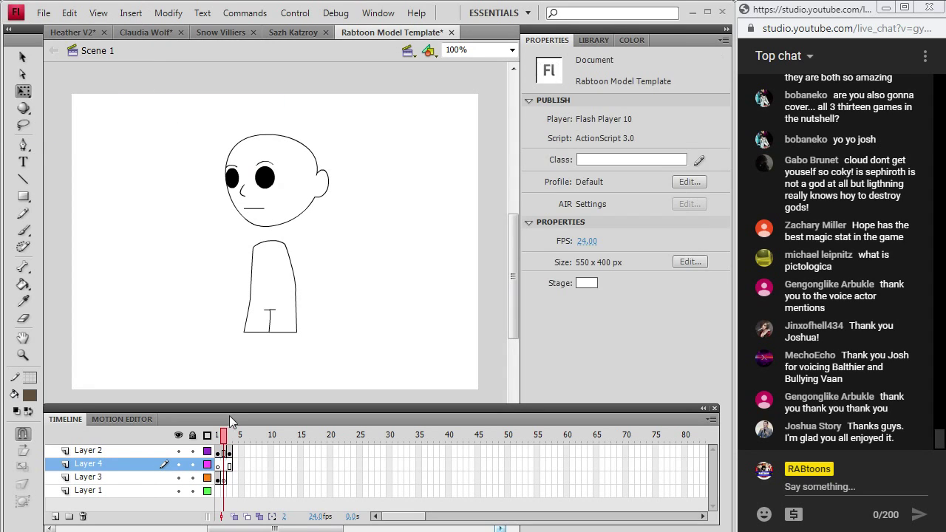
drag(143, 468, 142, 447)
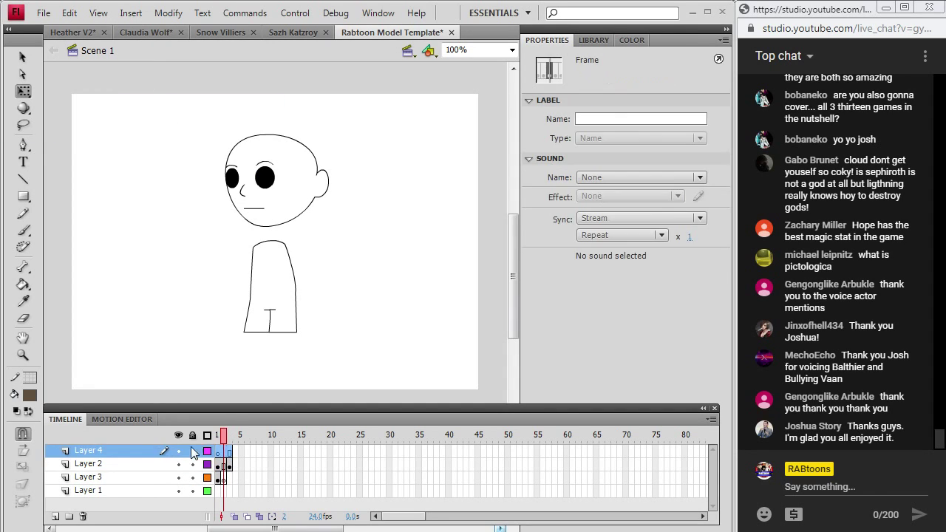
- Turn on onion skinning with its range ending at frame 2, and choose the Brush tool with a black fill
click(233, 517)
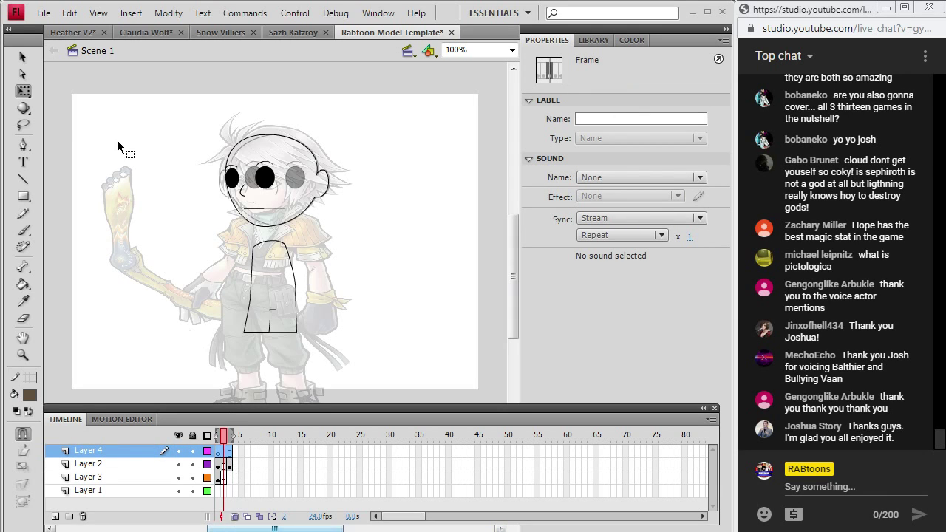
drag(233, 435, 227, 436)
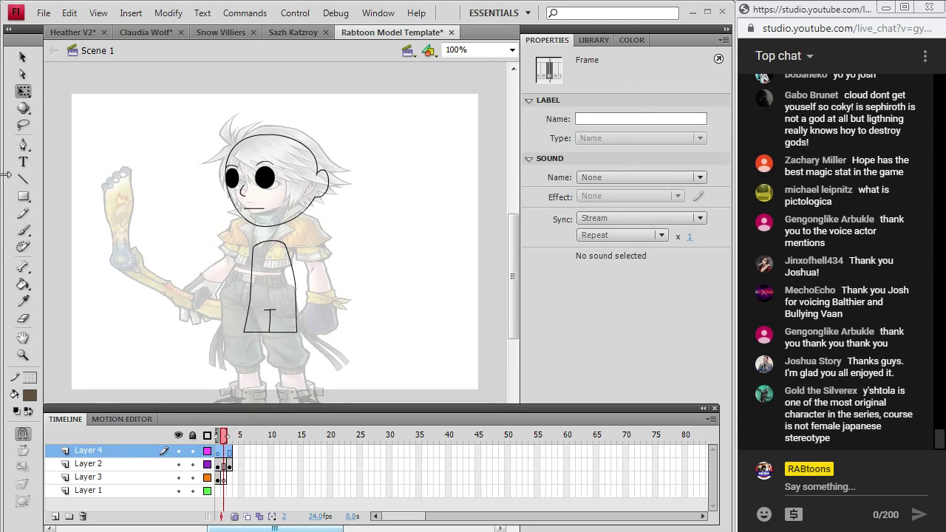
click(30, 394)
click(41, 249)
click(26, 231)
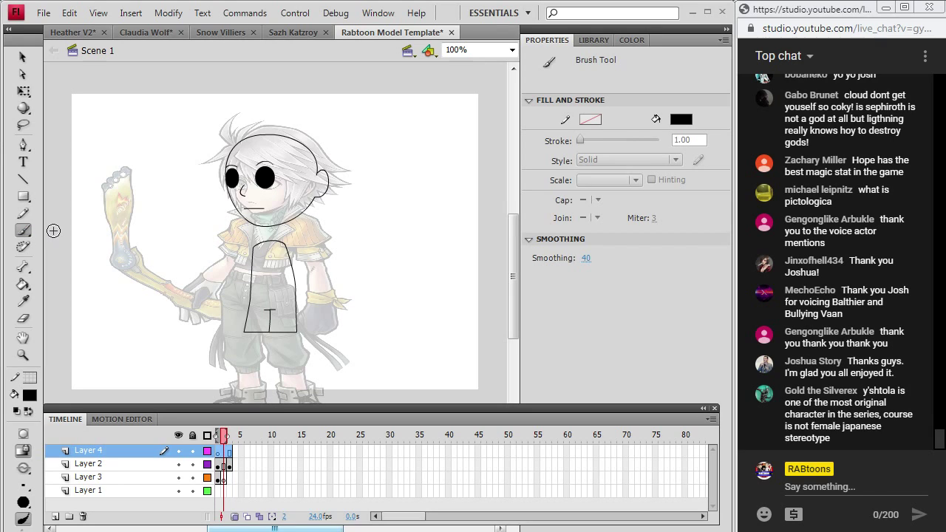
- Move the Hope reference image in frame 1 of Layer 3 up and slightly left behind the template head
click(23, 355)
click(244, 175)
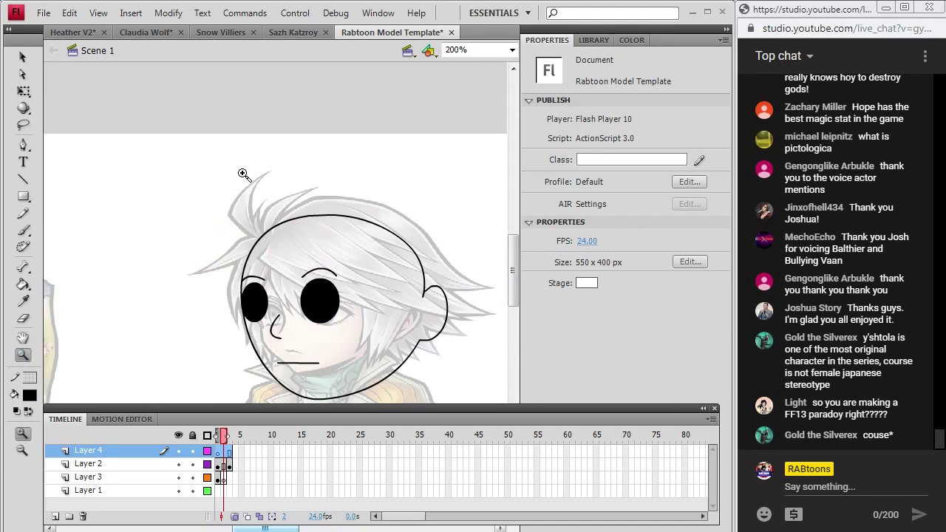
scroll(289, 233, down, 3)
click(24, 57)
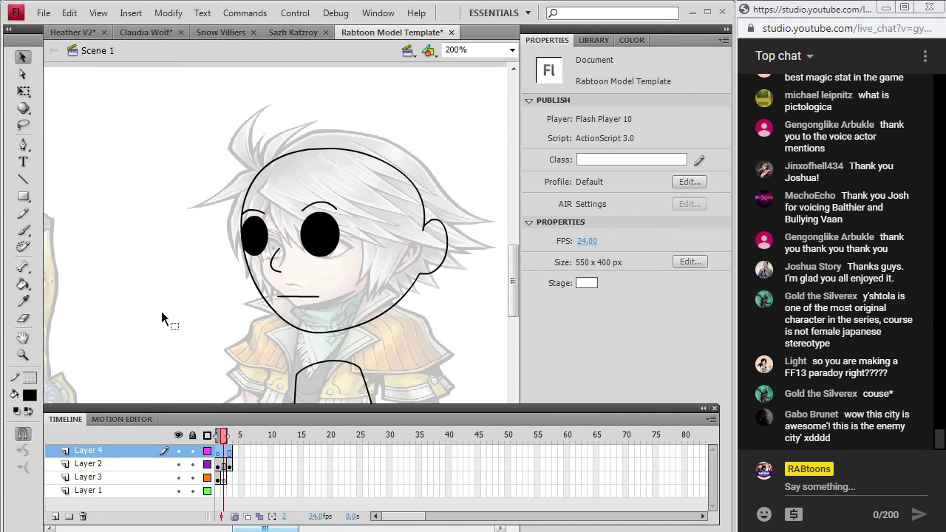
click(217, 466)
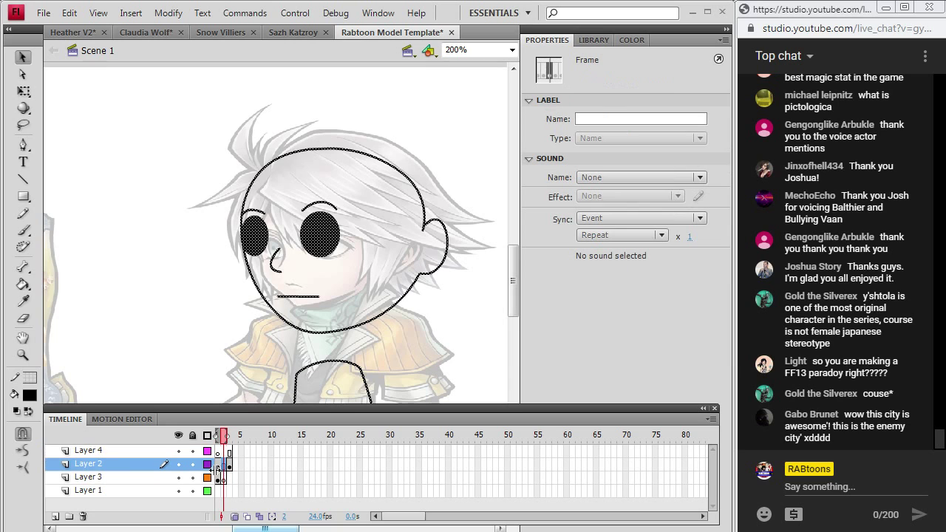
click(217, 478)
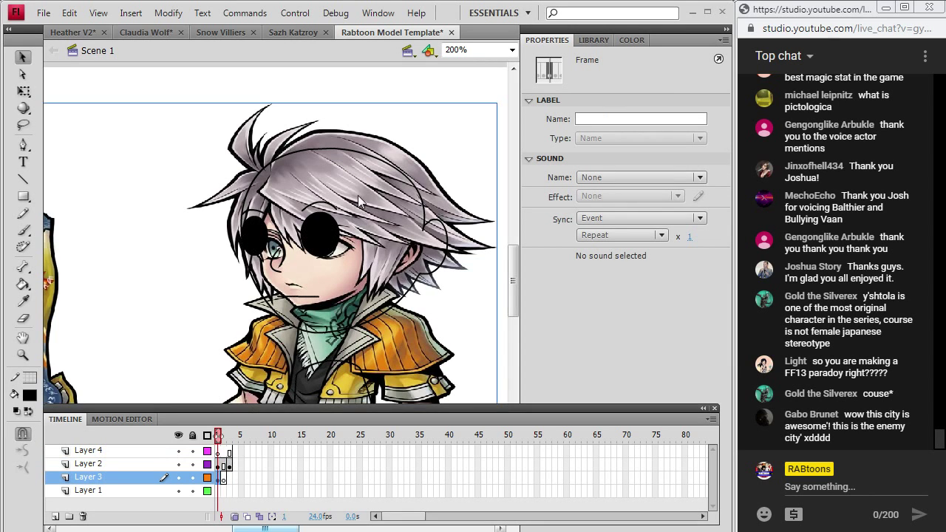
drag(358, 200, 360, 174)
- At frame 2 of Layer 4, trace the pointed bangs over the forehead with the black Brush tool
click(224, 451)
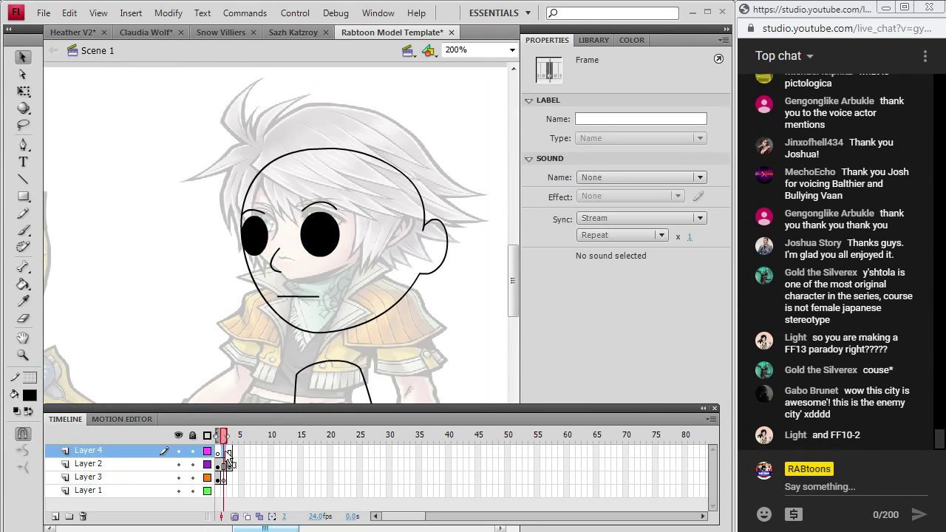
drag(227, 458, 227, 463)
key(b)
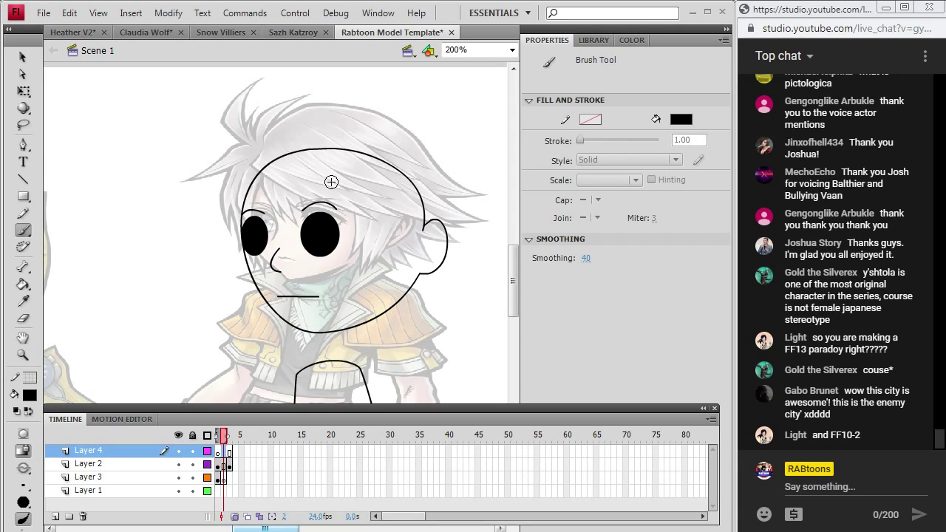
click(227, 452)
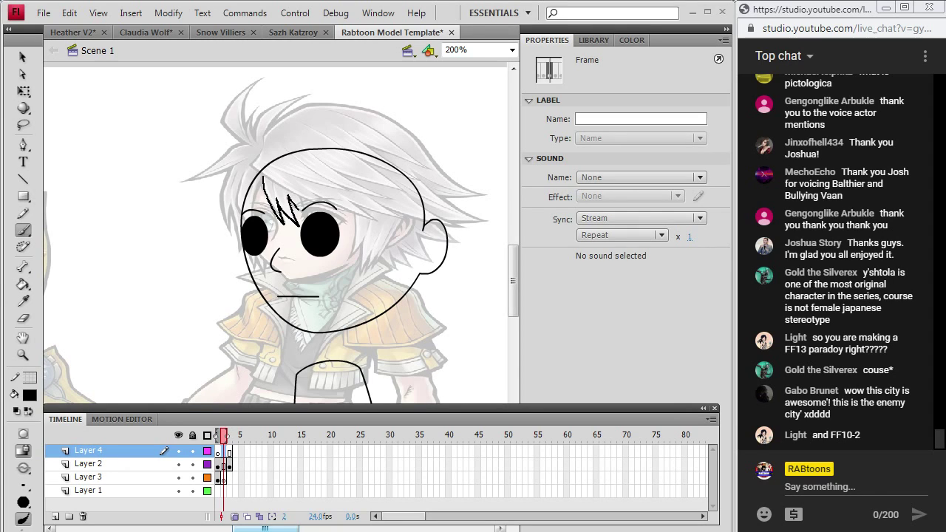
key(b)
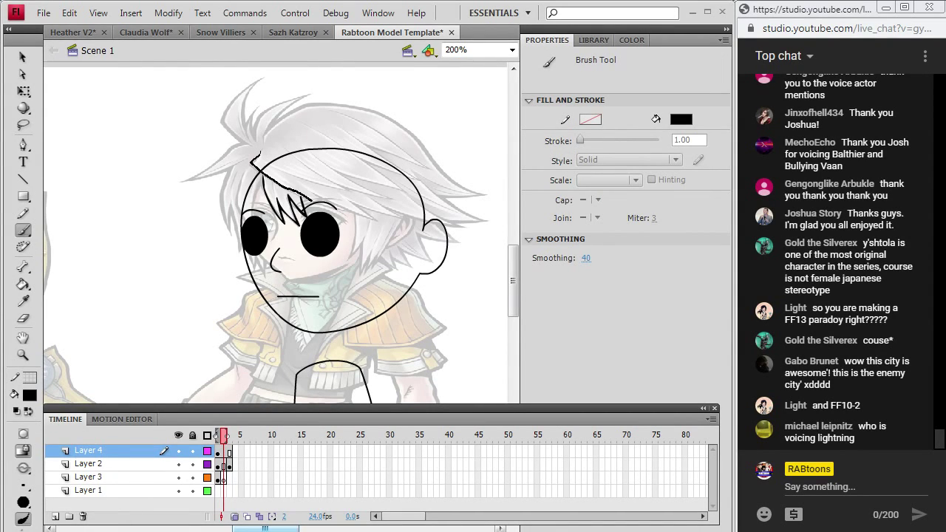
- Trace the lower edge of the side-swept hair from the parting to the pointed tips at the back, redoing a misplaced stroke
drag(312, 198, 309, 194)
key(ctrl+z)
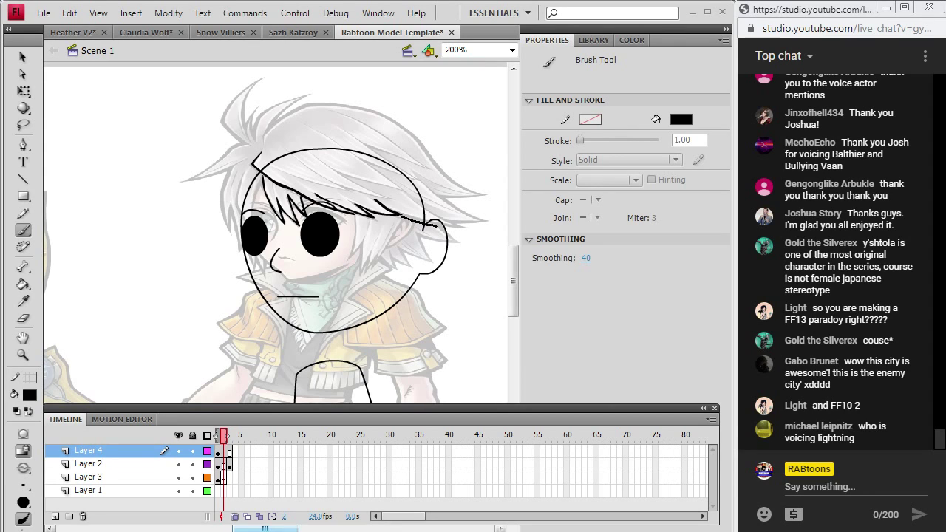
mouse_move(400, 216)
mouse_down()
mouse_move(467, 223)
mouse_move(498, 212)
mouse_move(464, 201)
mouse_move(494, 190)
mouse_move(451, 181)
mouse_up()
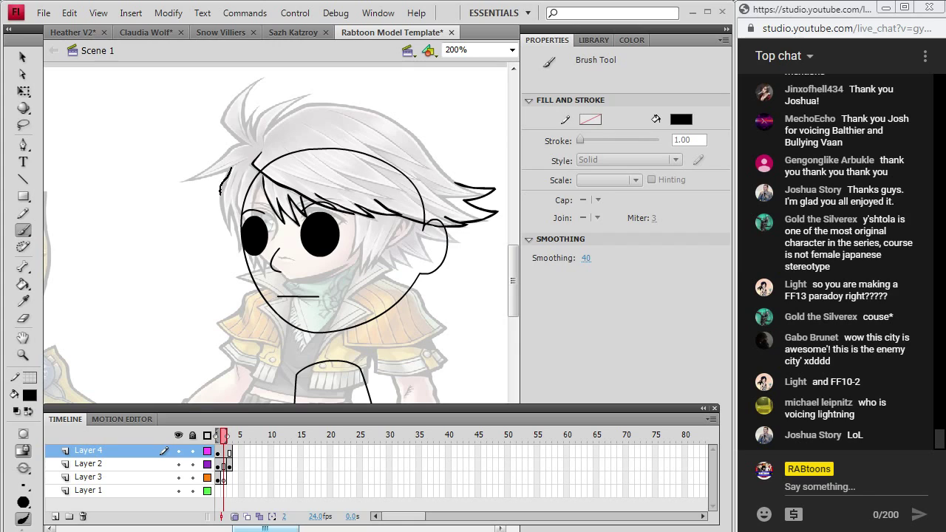
- Trace the strands beside the far eye, the side spike, the upright tufts and the crown outline, checking the Hope reference in the browser
mouse_move(220, 196)
mouse_down()
mouse_move(227, 232)
mouse_move(233, 199)
mouse_move(237, 255)
mouse_up()
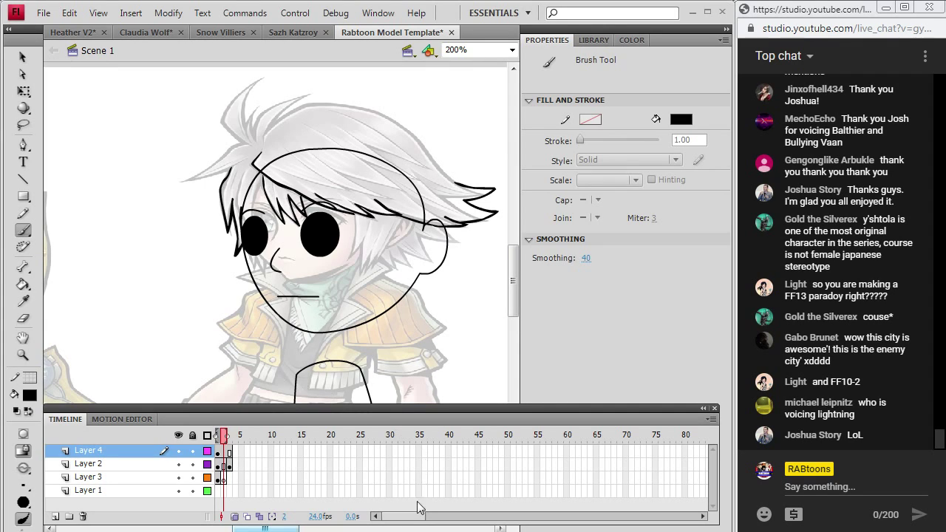
key(alt+Tab)
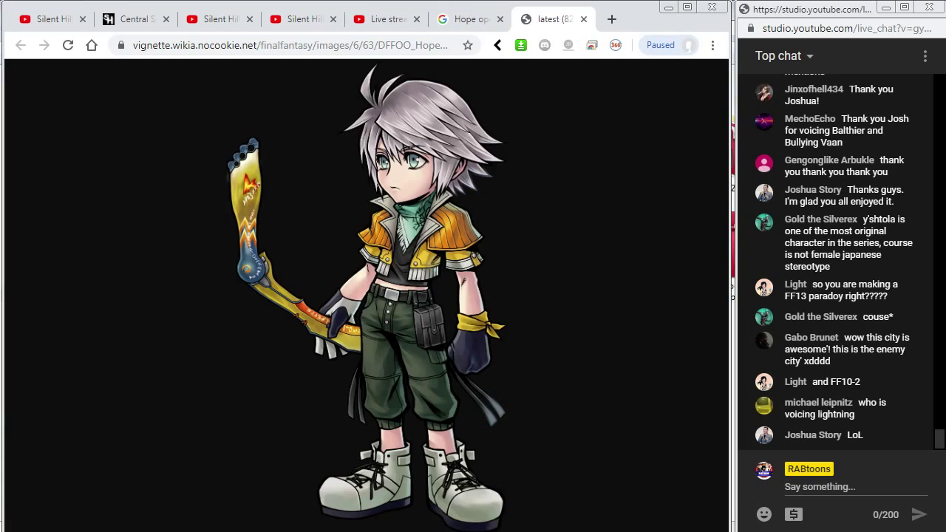
key(alt+Tab)
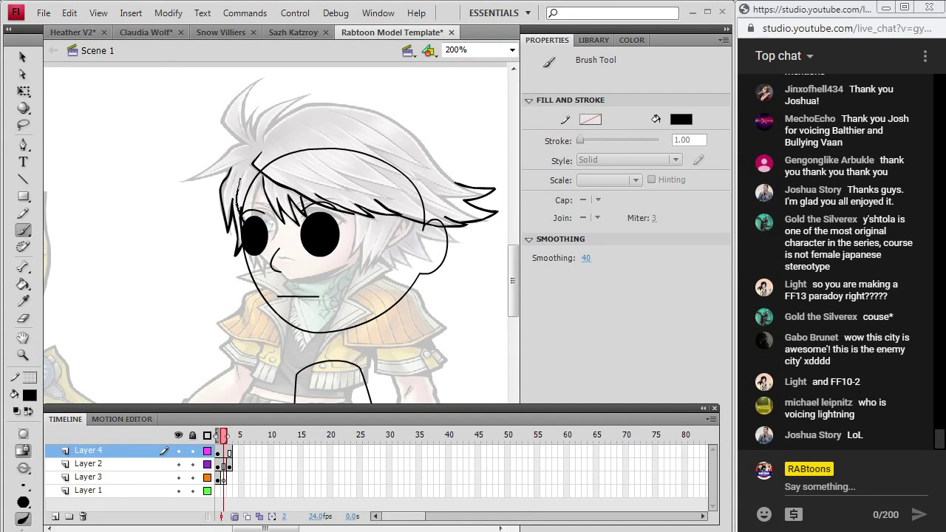
drag(241, 179, 237, 198)
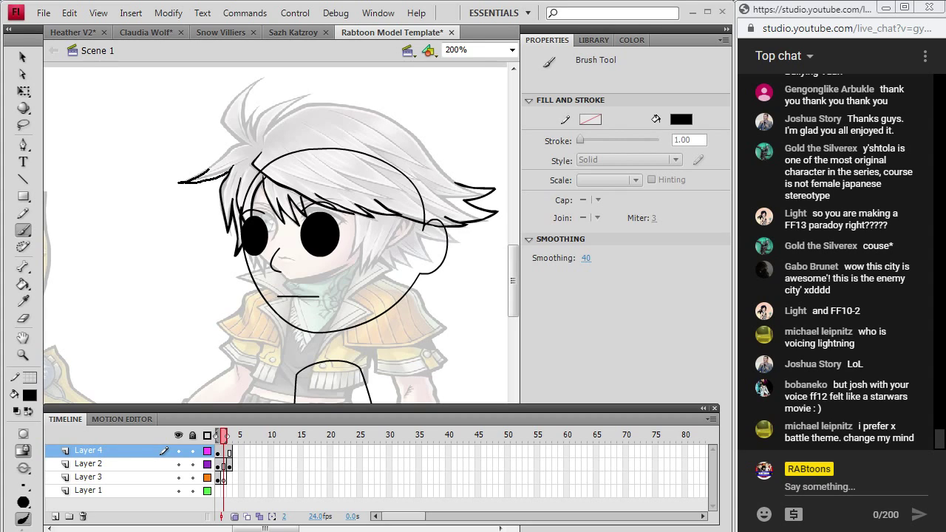
mouse_move(246, 143)
mouse_down()
mouse_move(227, 128)
mouse_move(262, 78)
mouse_move(242, 115)
mouse_move(246, 139)
mouse_move(258, 107)
mouse_move(298, 99)
mouse_move(274, 116)
mouse_up()
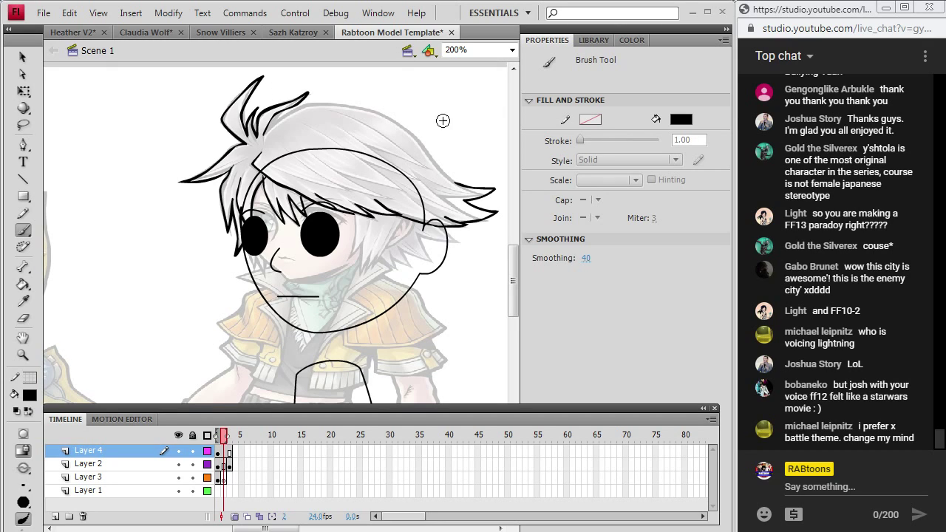
mouse_move(264, 134)
mouse_down()
mouse_move(319, 105)
mouse_move(356, 110)
mouse_move(406, 130)
mouse_move(455, 180)
mouse_up()
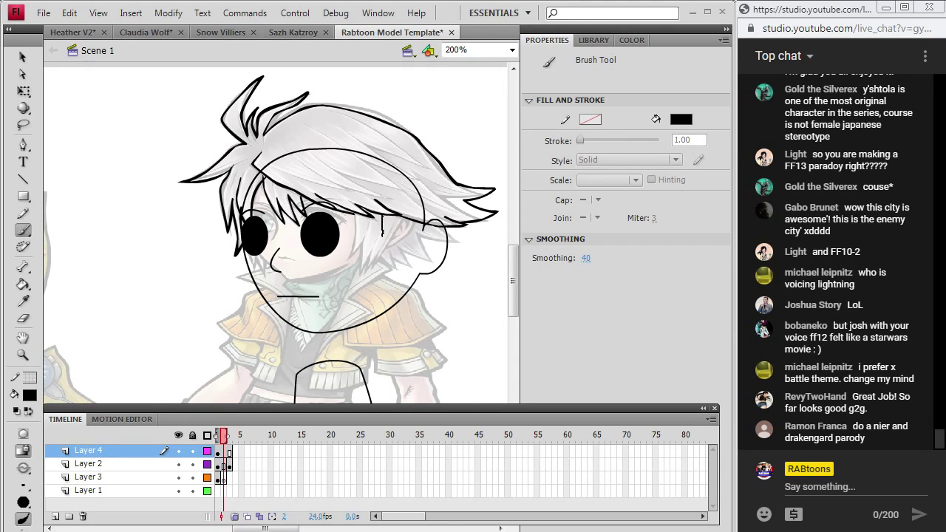
- Trace the sideburn in front of the ear, the jagged back hair behind it and the thin lock beside the far cheek
mouse_move(382, 235)
mouse_down()
mouse_move(368, 272)
mouse_move(388, 256)
mouse_move(382, 295)
mouse_move(399, 270)
mouse_move(390, 296)
mouse_up()
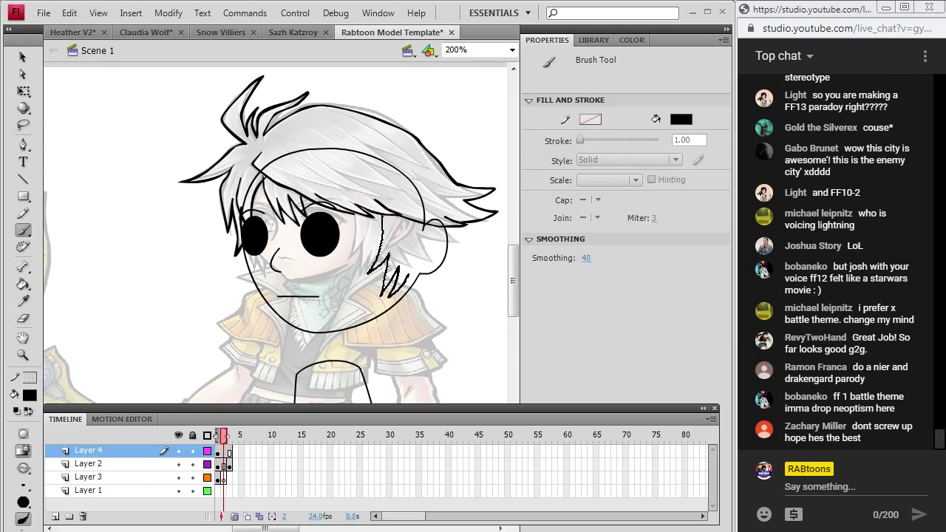
drag(423, 245, 426, 225)
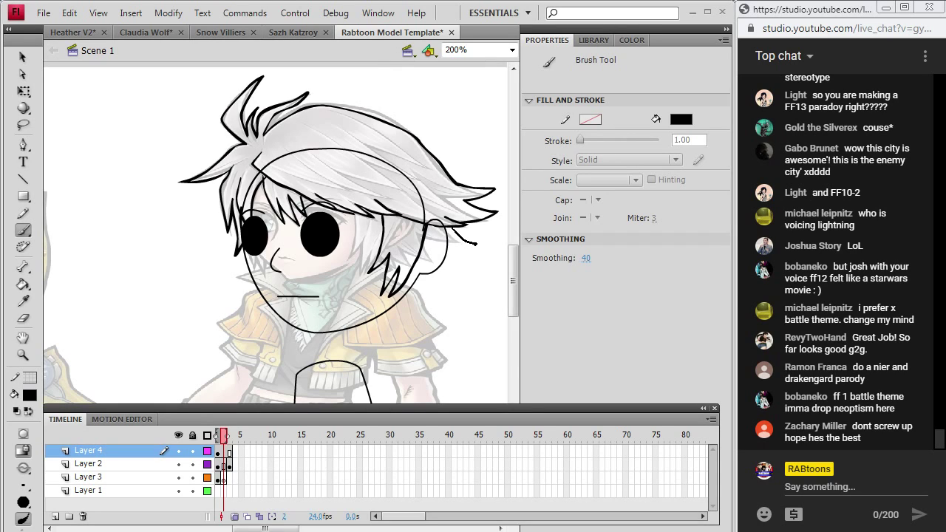
mouse_move(477, 244)
mouse_down()
mouse_move(455, 250)
mouse_move(464, 280)
mouse_move(444, 282)
mouse_move(439, 300)
mouse_move(411, 295)
mouse_up()
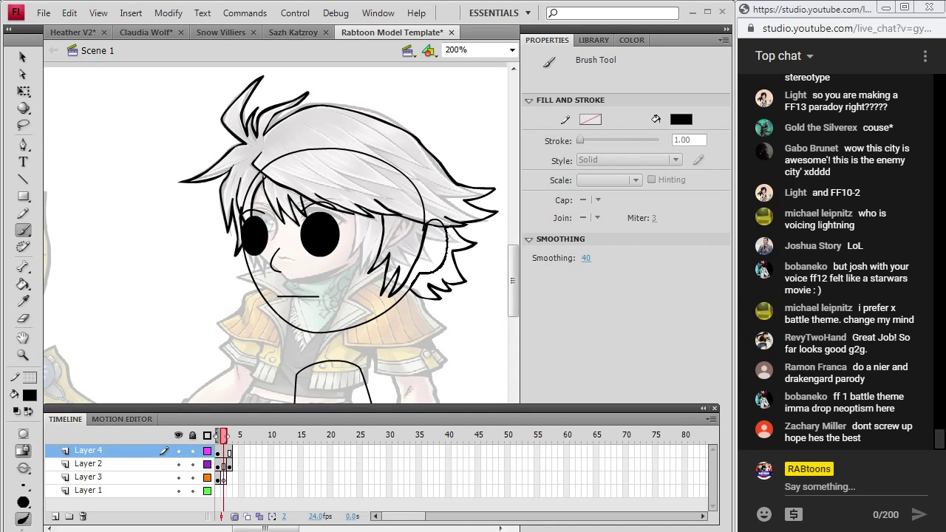
drag(444, 261, 442, 265)
drag(238, 251, 247, 290)
drag(254, 292, 246, 260)
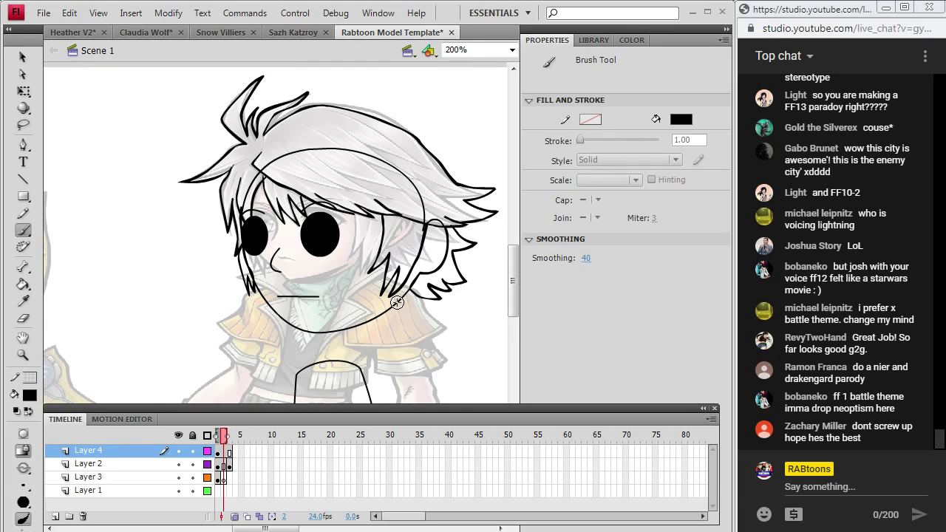
- Turn off onion skinning and go to frame 1 to show the reference image in full colour
click(178, 464)
click(179, 466)
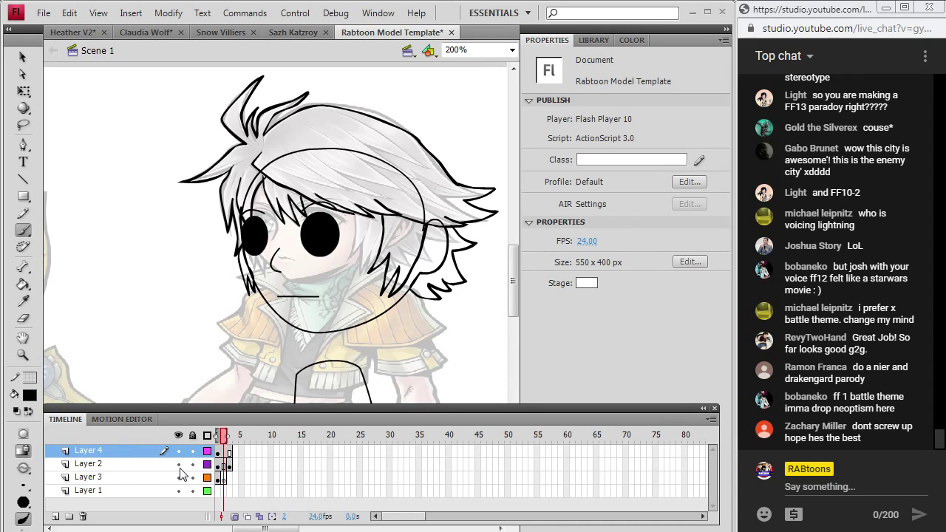
click(233, 519)
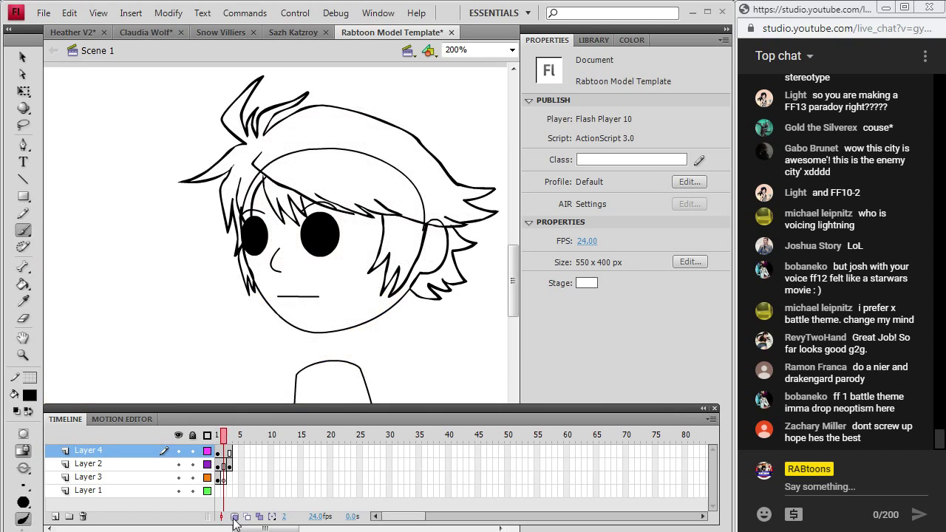
click(217, 435)
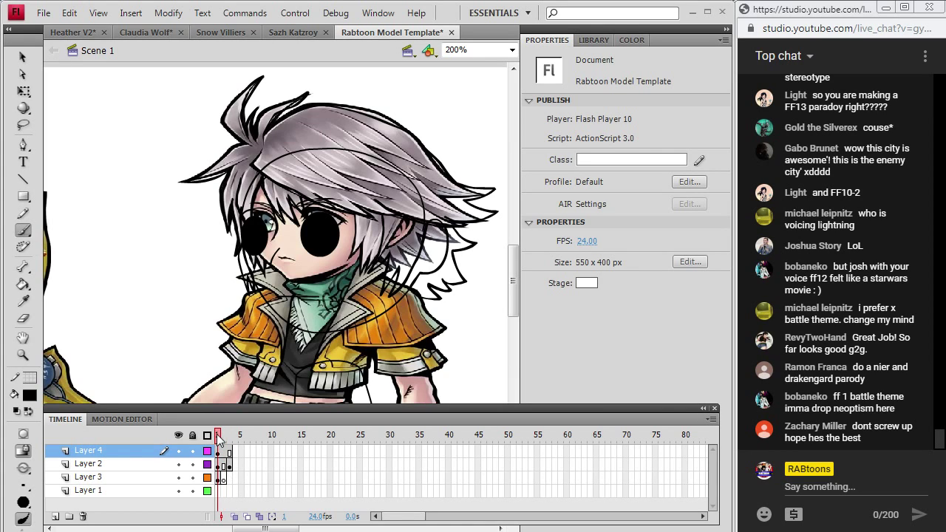
- Sample the light mauve-grey from the reference hair and fill the traced back hair with it
click(23, 301)
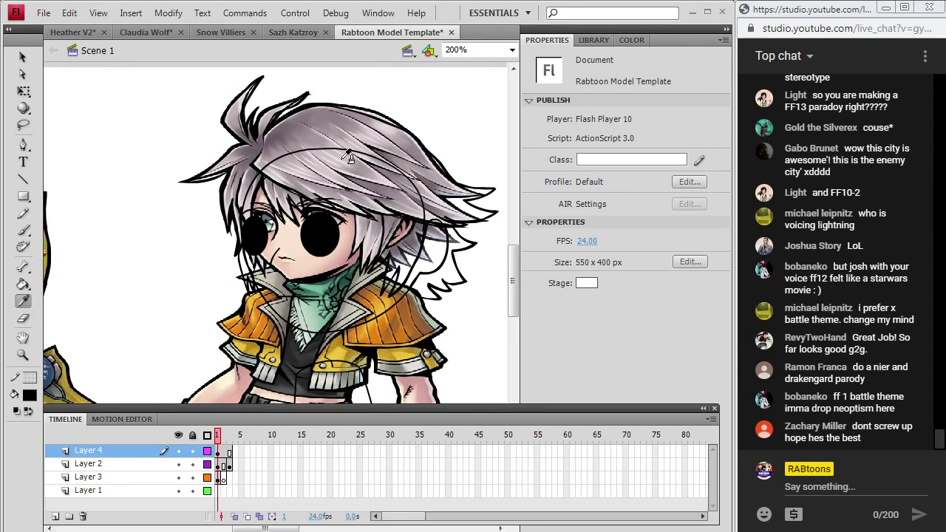
click(333, 158)
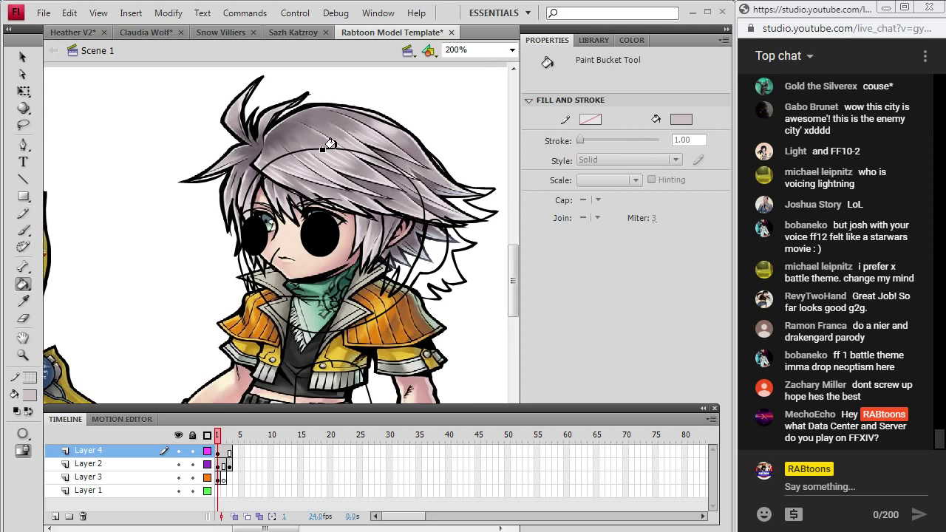
click(436, 272)
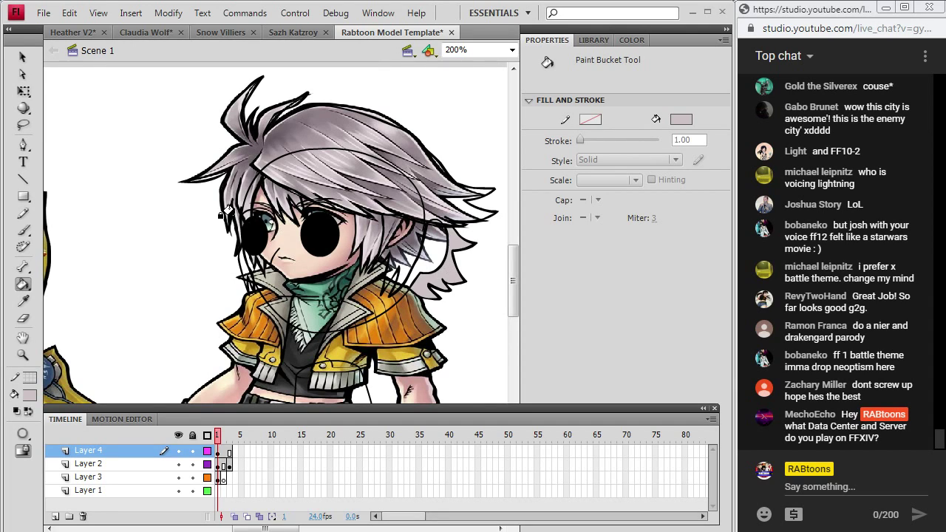
- Hide Layer 3 and Layer 2 to isolate the hair drawing, and choose the Brush tool with a black fill
click(23, 301)
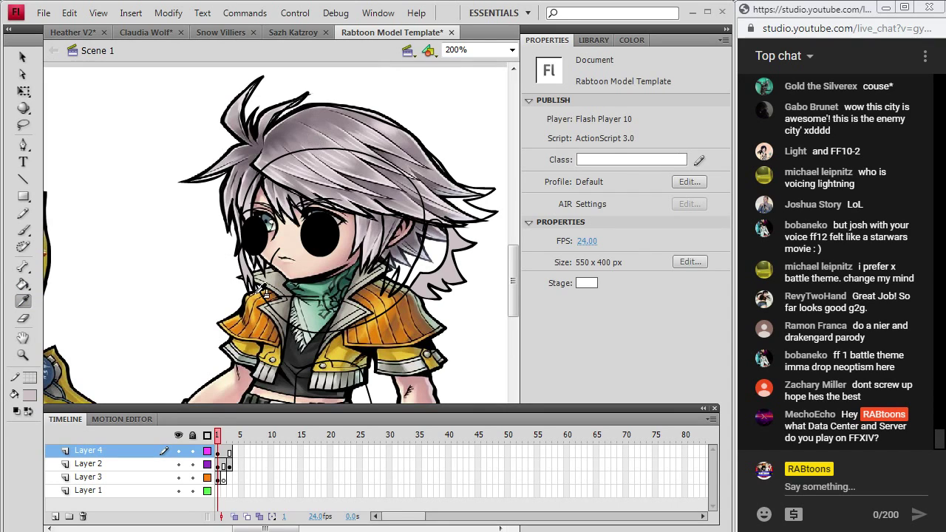
click(178, 476)
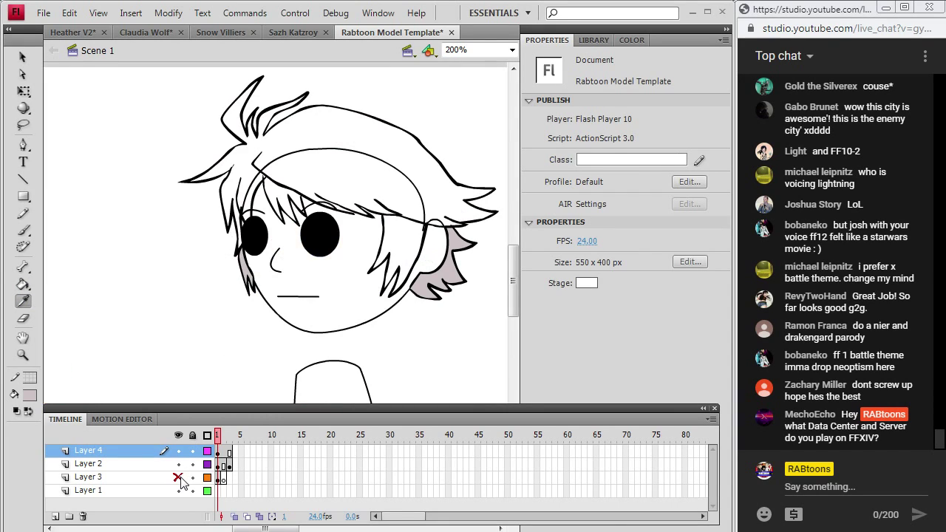
click(178, 464)
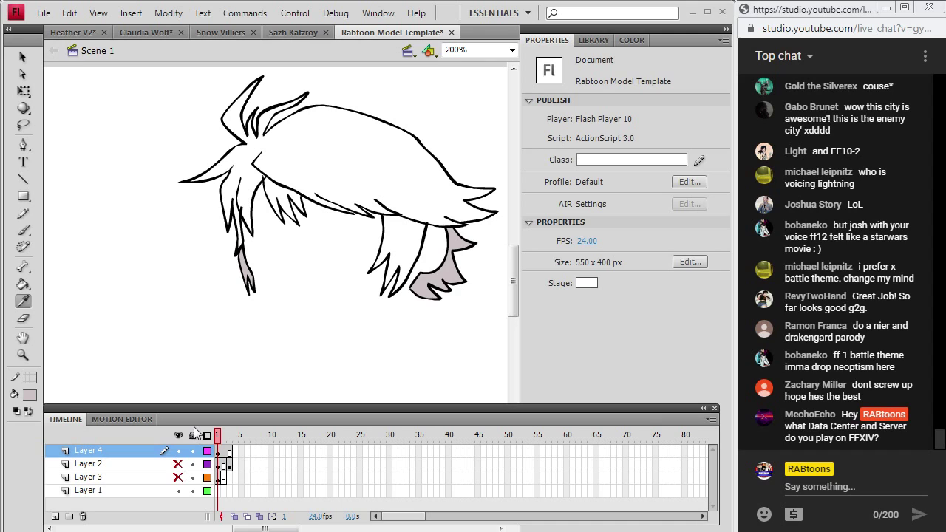
click(30, 396)
click(28, 238)
click(23, 230)
click(225, 450)
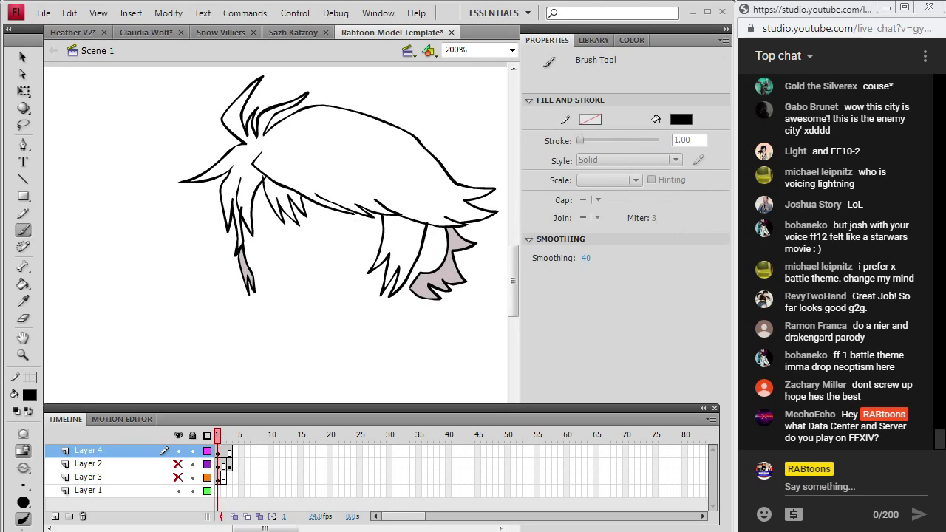
- Resample the mauve-grey from the back hair and fill the sideburn, front strands, crown and bangs with it
click(22, 302)
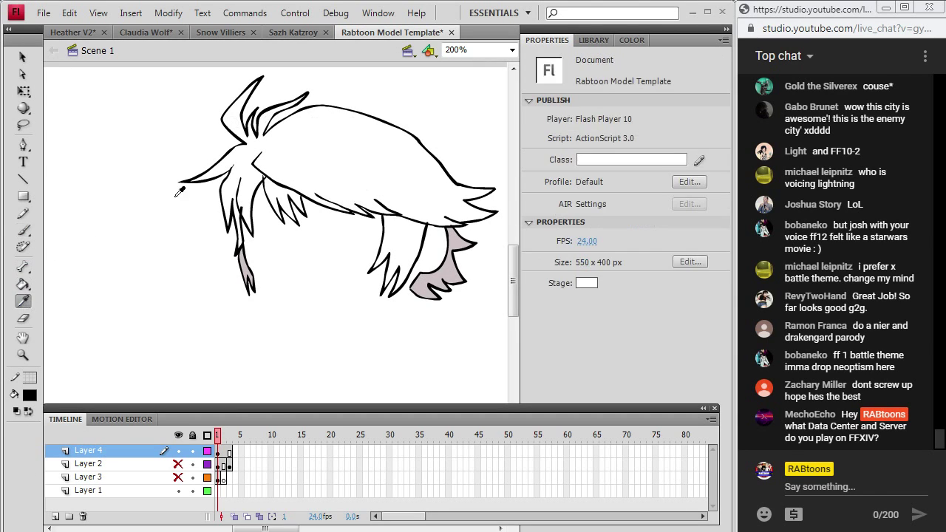
click(442, 258)
click(399, 274)
click(229, 183)
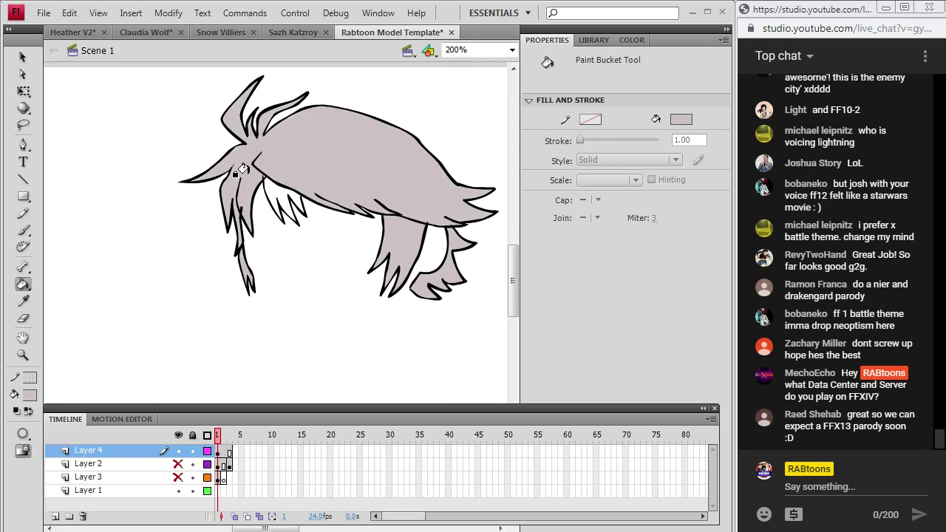
click(278, 192)
click(22, 230)
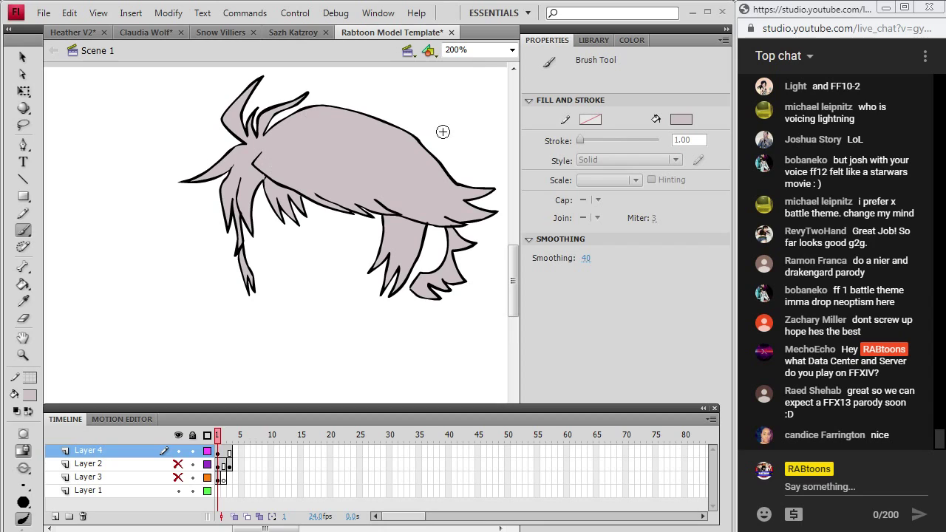
- Show Layer 2 again, lock Layers 3 and 2, and use the Eraser around the hair lock beside the far eye
click(177, 463)
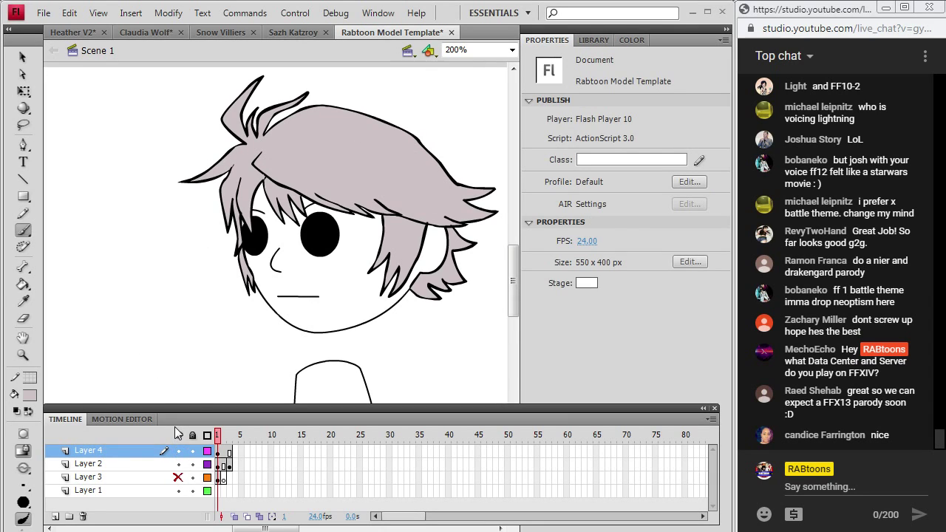
click(23, 319)
click(220, 451)
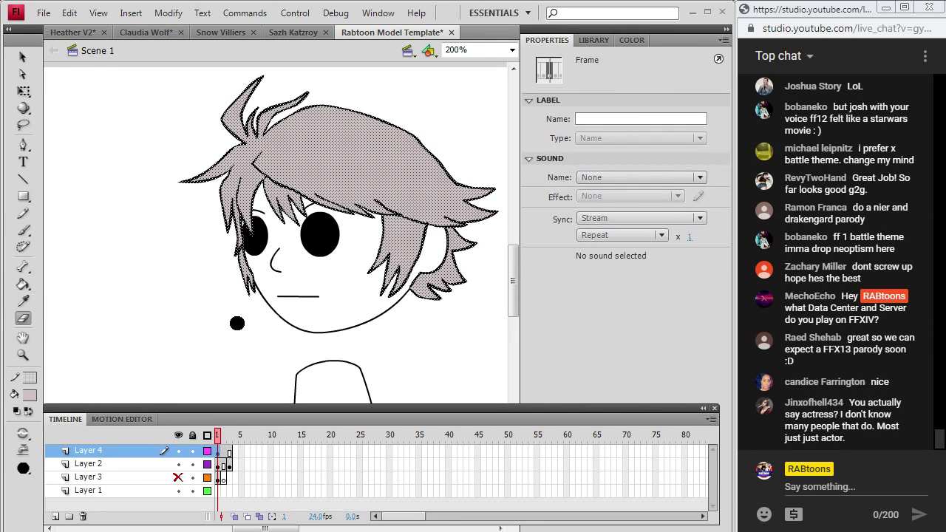
click(192, 477)
click(253, 259)
key(ctrl+a)
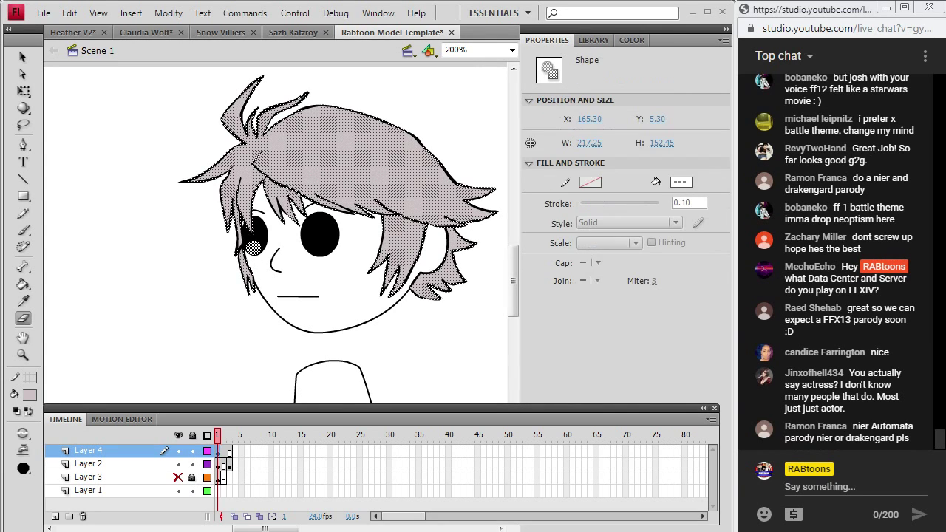
click(179, 464)
click(178, 464)
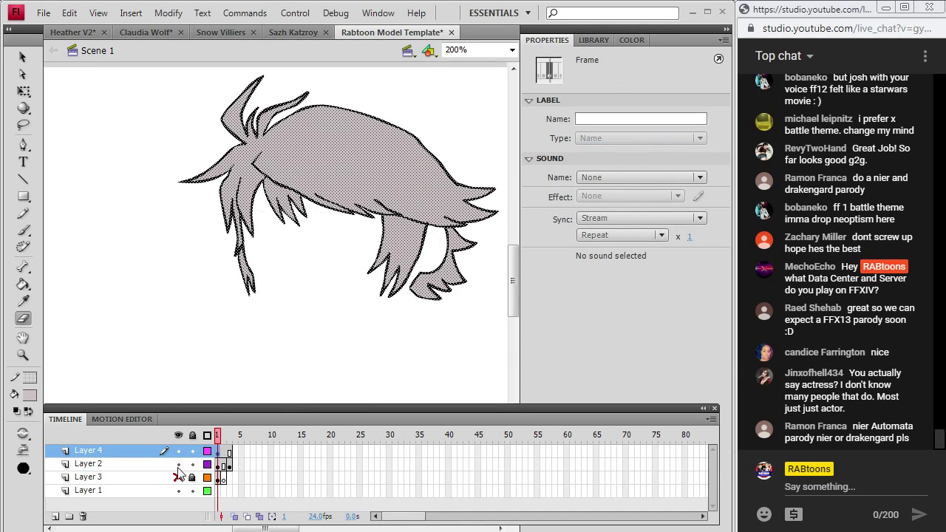
click(192, 463)
click(250, 268)
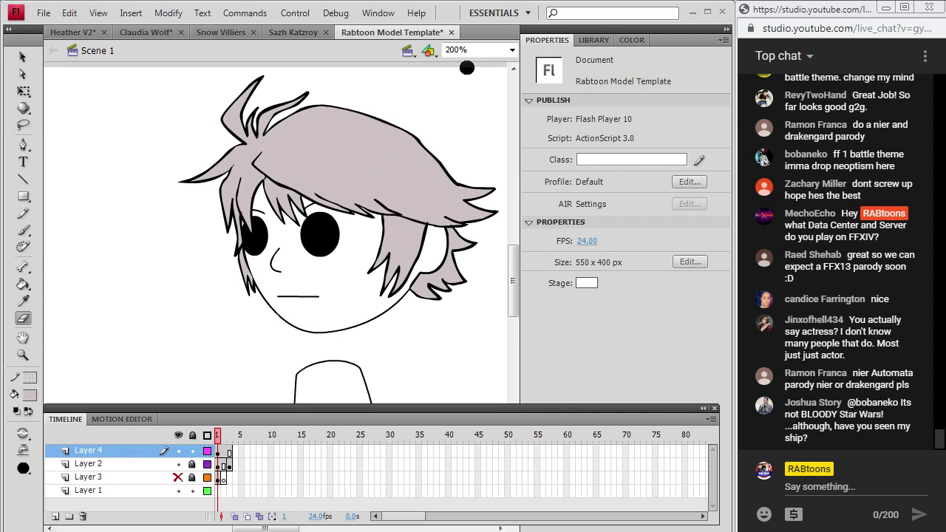
- Set the fill colour back to black and choose the Brush tool
click(31, 397)
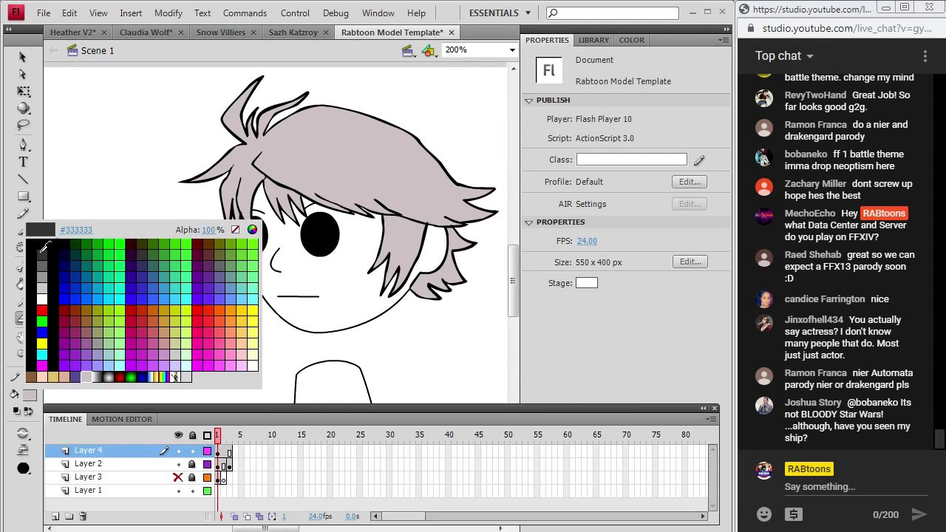
click(29, 238)
key(b)
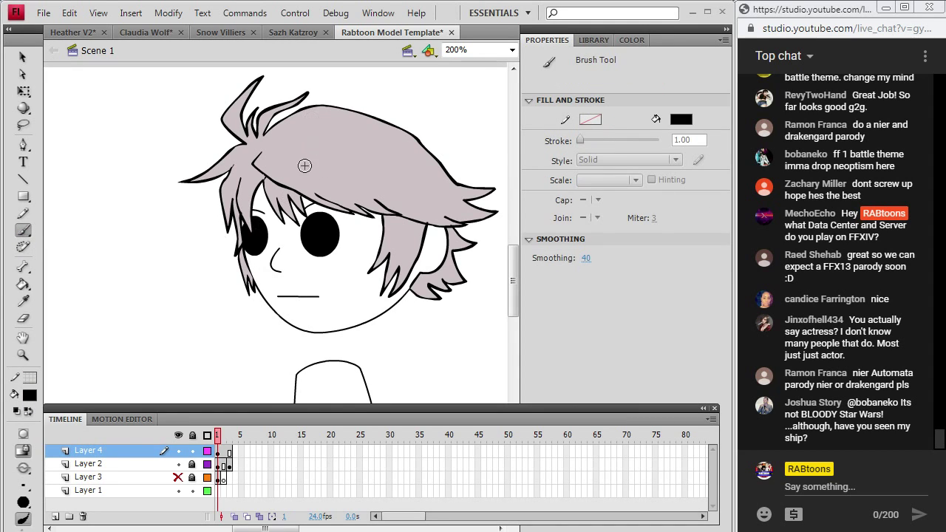
- Try to brush black strand lines across the crown of the hair on Layer 4, and remove them again
click(217, 451)
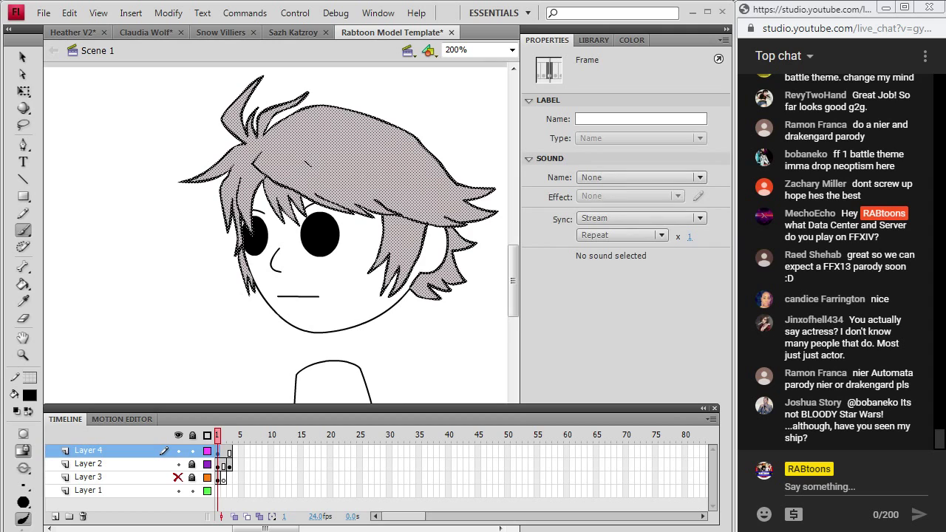
drag(339, 174, 372, 184)
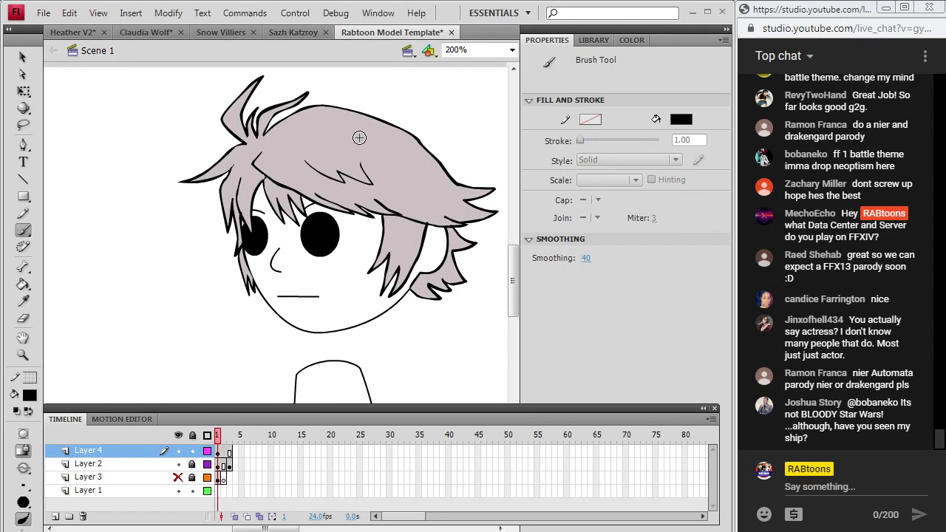
key(ctrl+a)
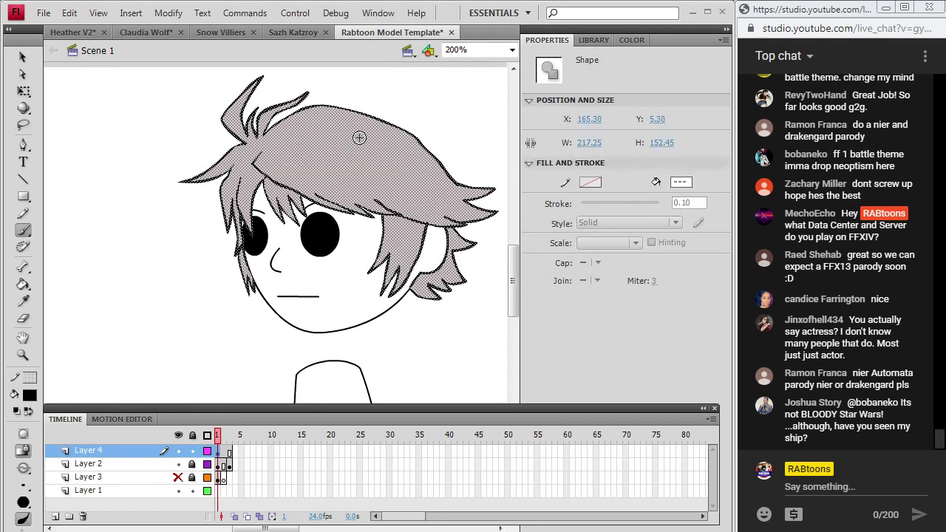
click(23, 57)
click(114, 254)
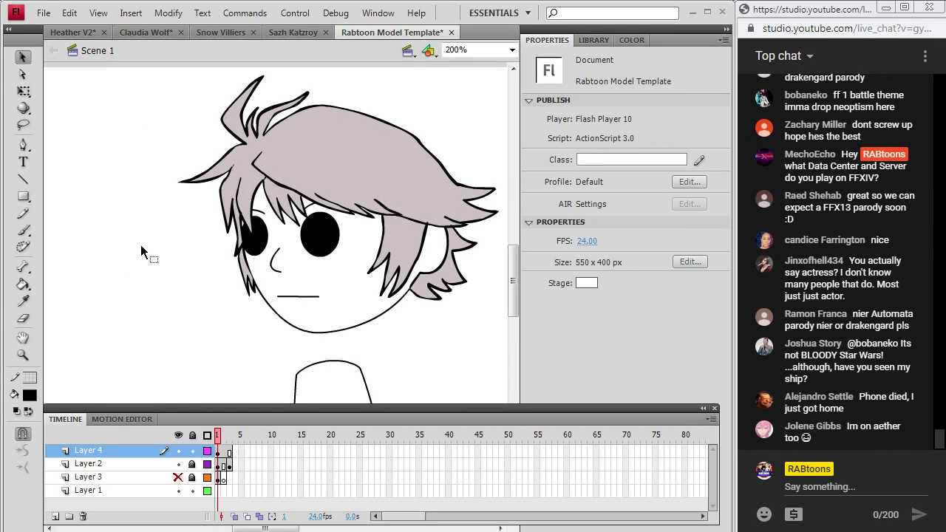
- Show Layer 3 again to bring back the Hope reference picture around the template's body
scroll(141, 246, down, 3)
scroll(142, 246, up, 3)
scroll(453, 250, down, 4)
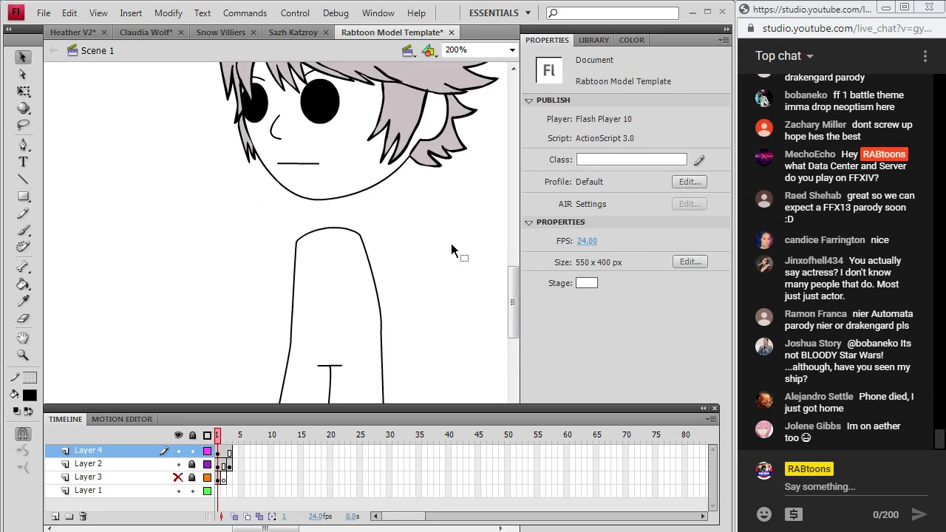
scroll(452, 249, up, 2)
scroll(451, 243, down, 2)
click(178, 477)
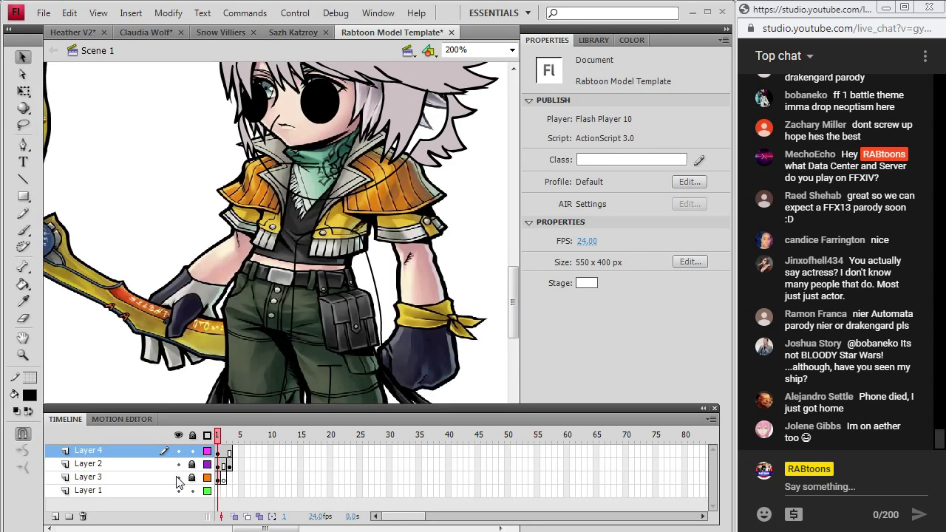
- Unlock Layers 2 and 3 and move the Hope reference bitmap clear of the template, to the left of its torso
drag(418, 211, 474, 221)
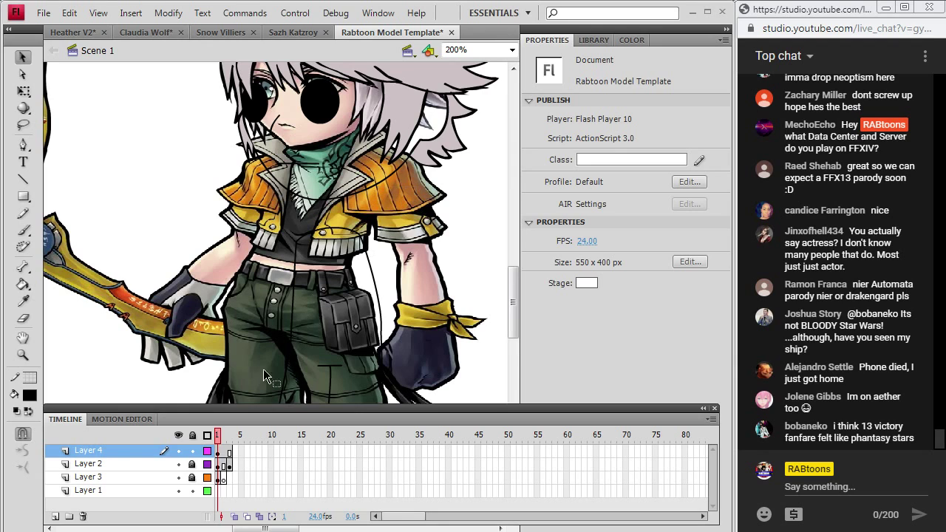
click(193, 469)
drag(387, 205, 203, 265)
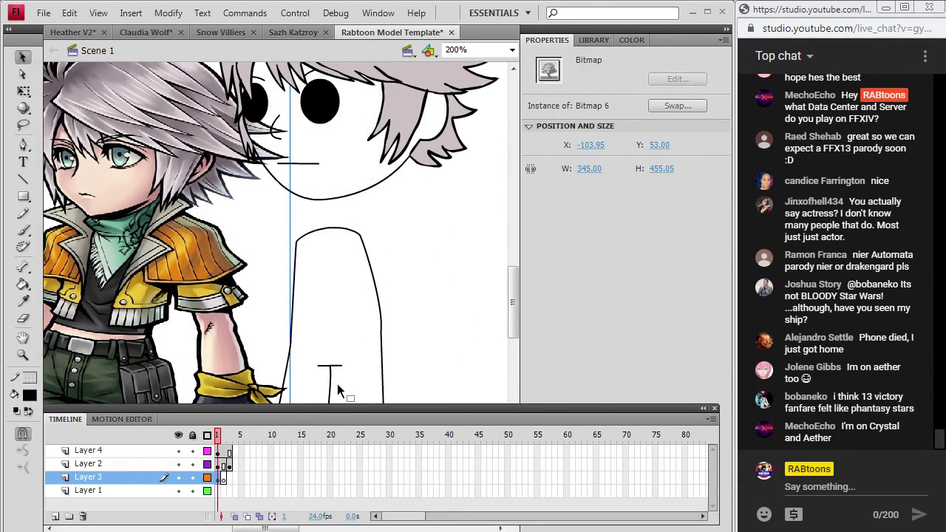
drag(290, 527, 280, 528)
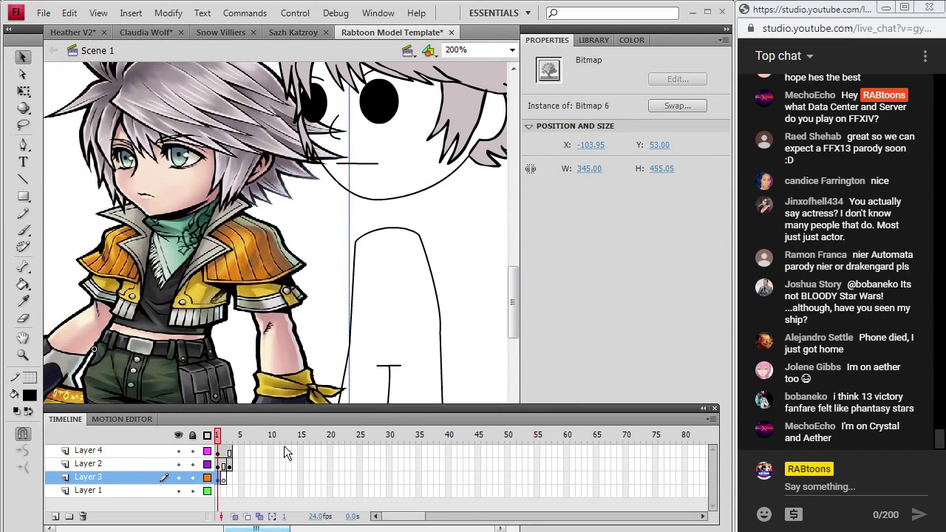
scroll(288, 355, down, 2)
drag(289, 354, 269, 358)
click(488, 176)
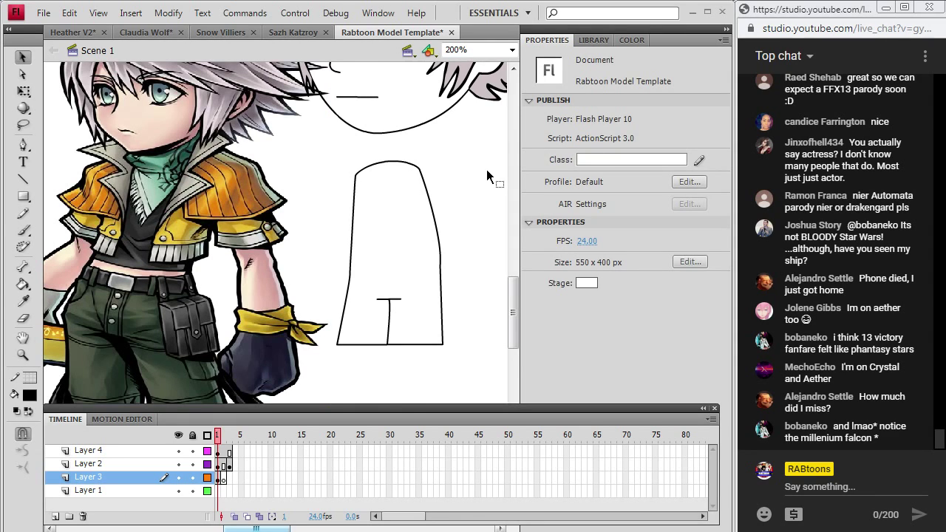
- Add a new layer above Layer 4 to hold the outfit drawing
click(23, 230)
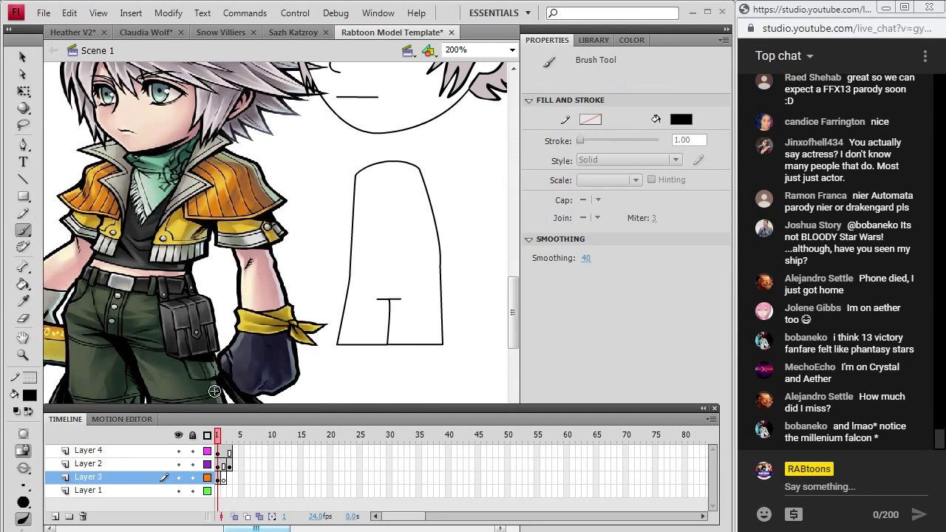
click(219, 452)
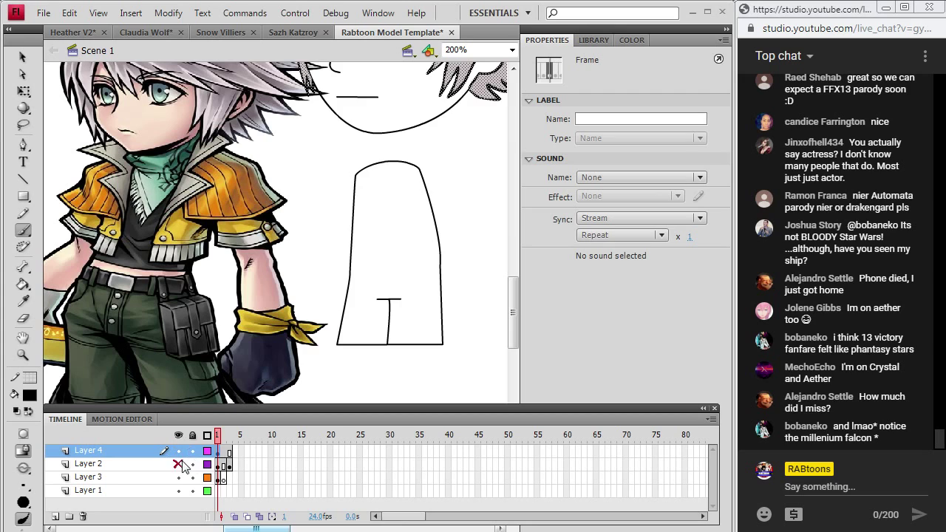
click(131, 13)
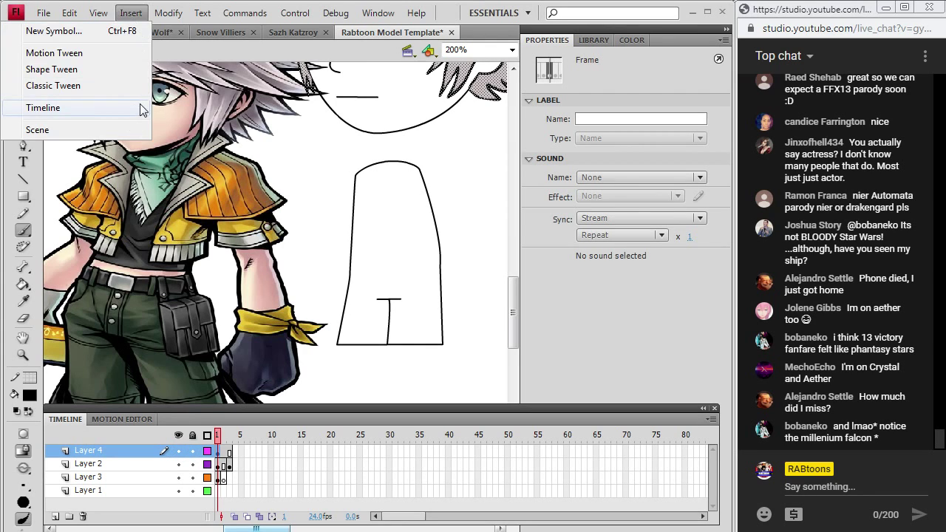
click(167, 104)
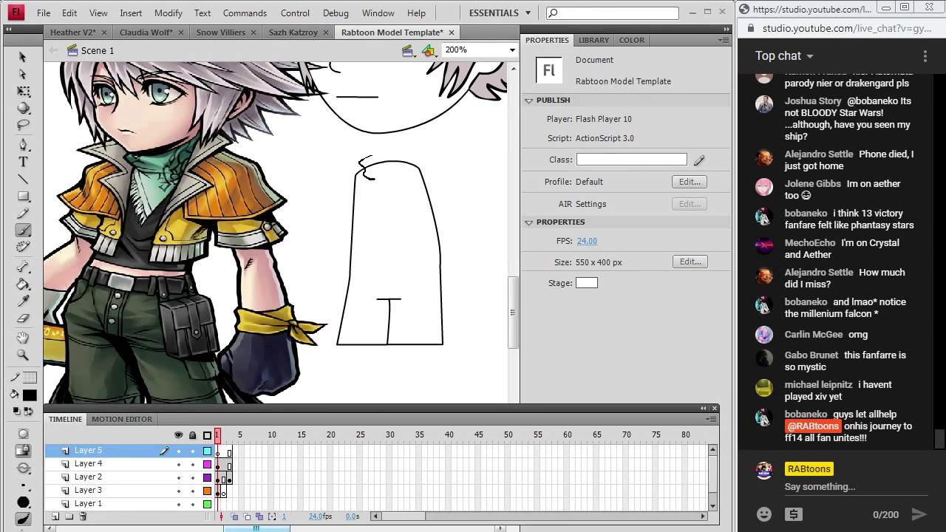
- Brush the neck scarf with its folds and ragged, pointed lower end at the top of the template torso
key(b)
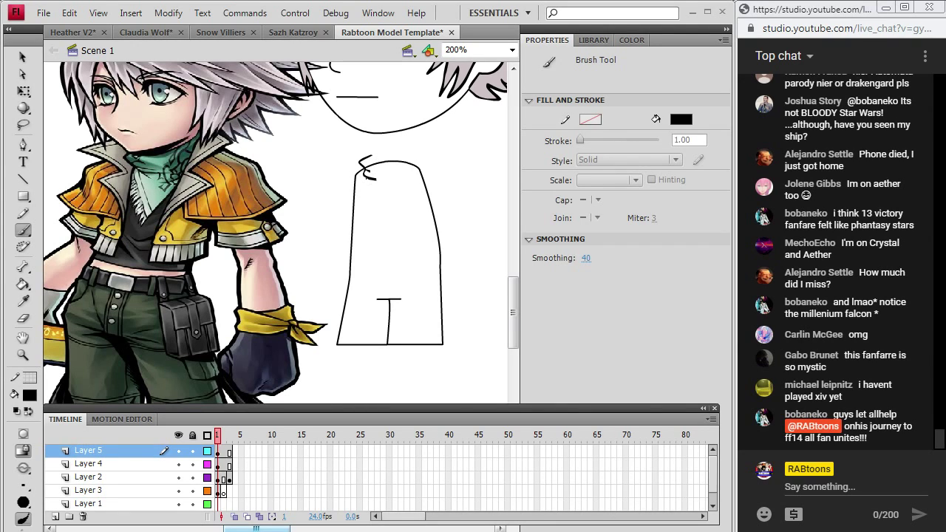
mouse_move(373, 198)
mouse_down()
mouse_move(379, 211)
mouse_move(400, 189)
mouse_up()
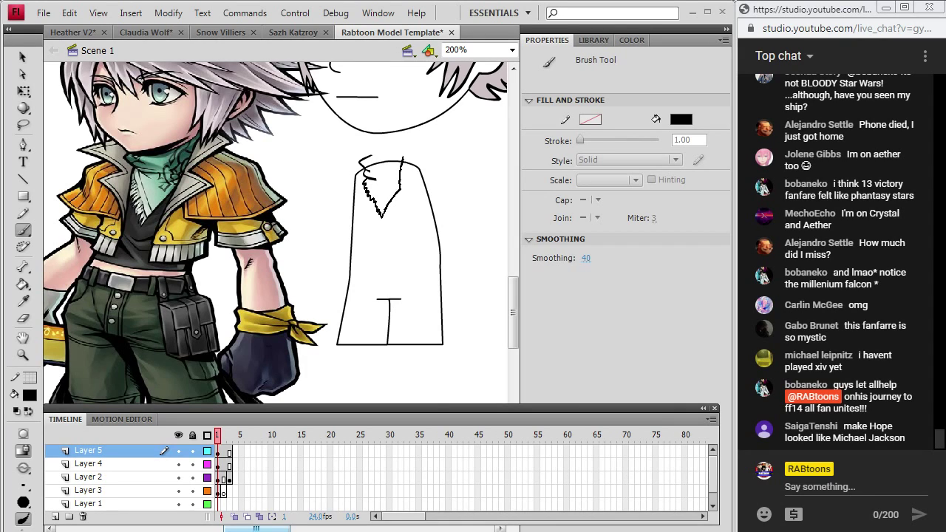
mouse_move(383, 152)
mouse_down()
mouse_move(403, 153)
mouse_move(395, 157)
mouse_up()
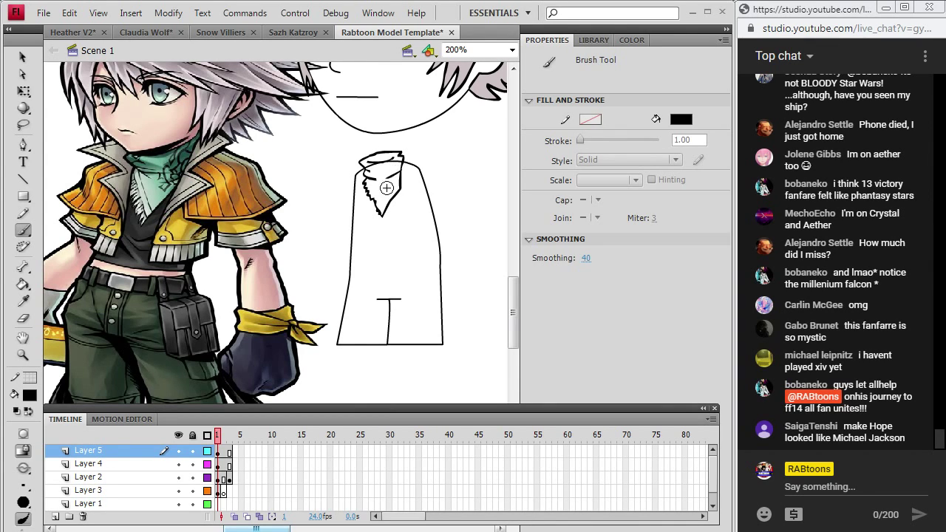
mouse_move(384, 178)
mouse_down()
mouse_move(366, 170)
mouse_move(384, 199)
mouse_up()
- Brush the far side of the jacket: pointed collar, front panel with a banded hem, and short sleeve
mouse_move(355, 156)
mouse_down()
mouse_move(330, 160)
mouse_move(369, 213)
mouse_up()
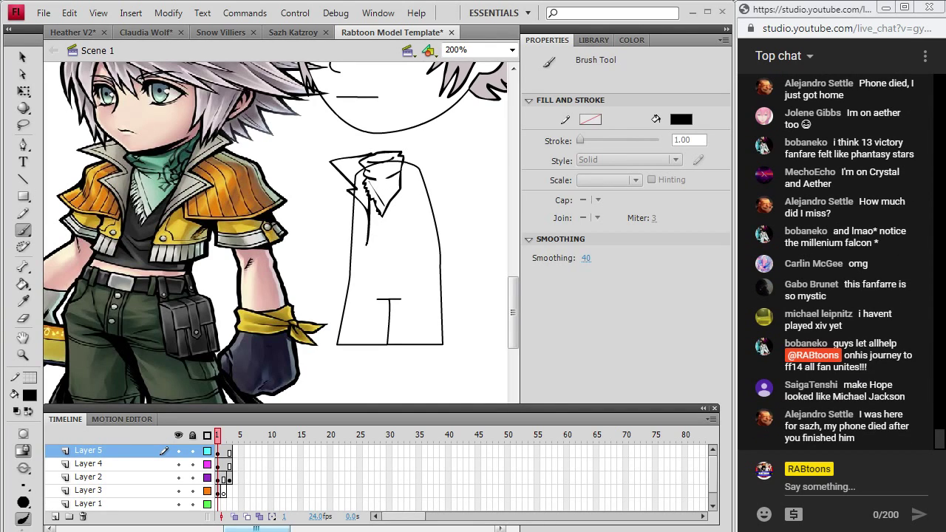
mouse_move(344, 242)
mouse_down()
mouse_move(368, 244)
mouse_move(363, 235)
mouse_up()
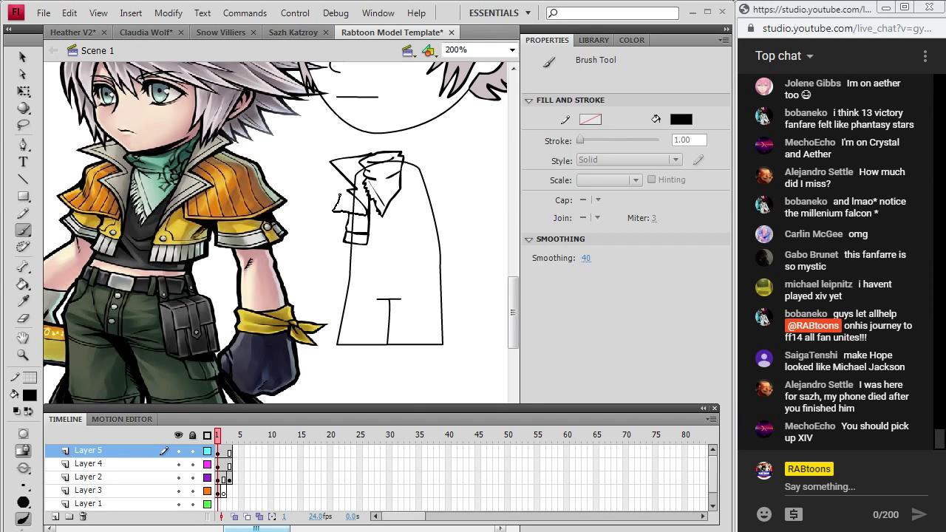
drag(347, 178, 336, 210)
drag(346, 188, 361, 211)
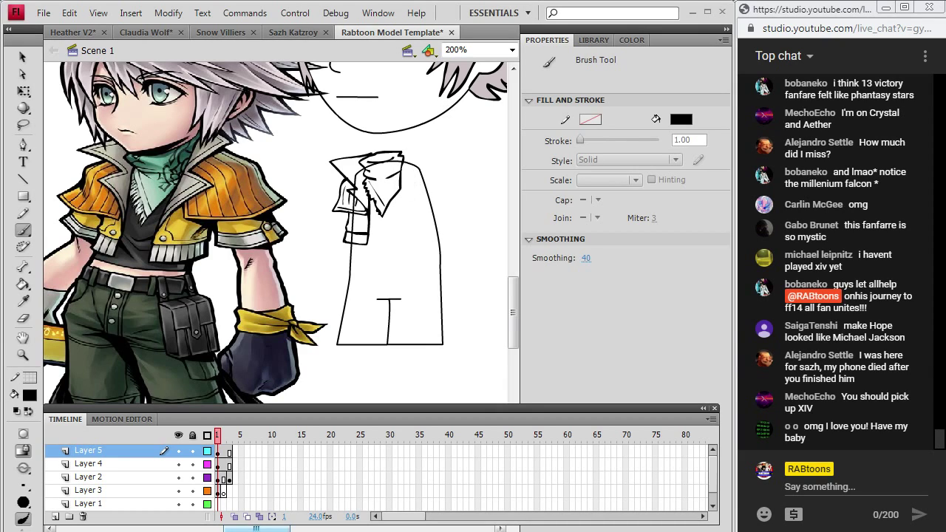
drag(350, 181, 359, 194)
mouse_move(343, 162)
mouse_down()
mouse_move(350, 170)
mouse_move(364, 154)
mouse_up()
- Brush the pointed jacket collar and its inner edge on the near side of the scarf
mouse_move(411, 190)
mouse_down()
mouse_move(435, 157)
mouse_move(405, 152)
mouse_up()
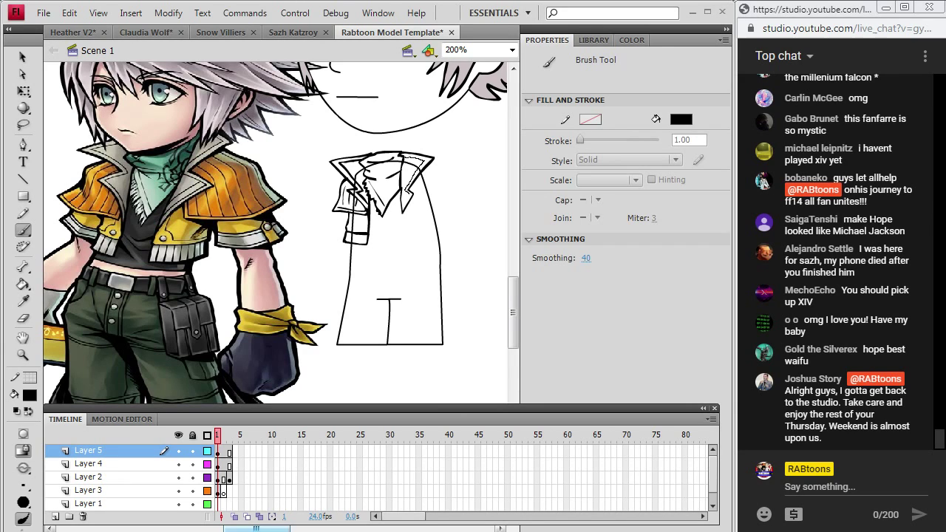
drag(414, 170, 405, 202)
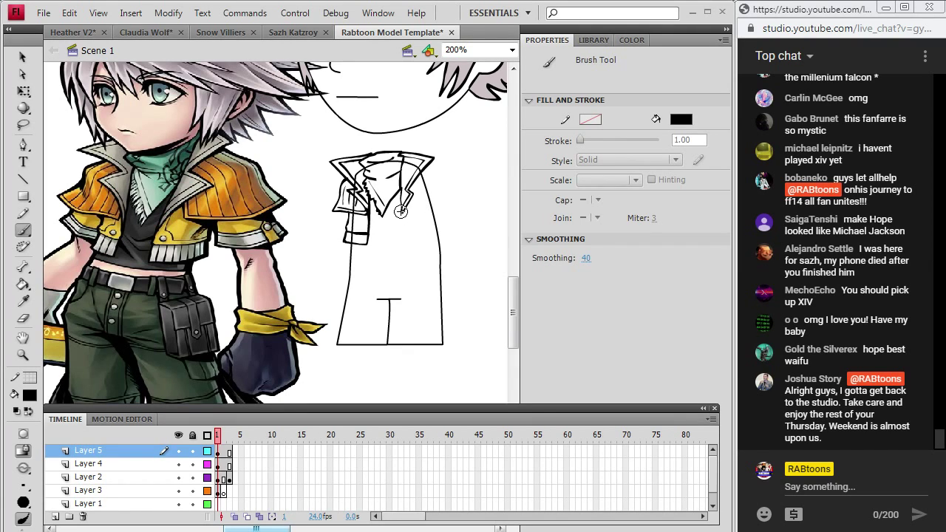
drag(401, 211, 408, 194)
- Brush the near front panel's hem band and fill it with short rib lines
mouse_move(403, 246)
mouse_down()
mouse_move(443, 242)
mouse_move(418, 230)
mouse_up()
drag(407, 232, 406, 244)
drag(411, 233, 417, 244)
drag(421, 232, 426, 243)
drag(430, 232, 430, 243)
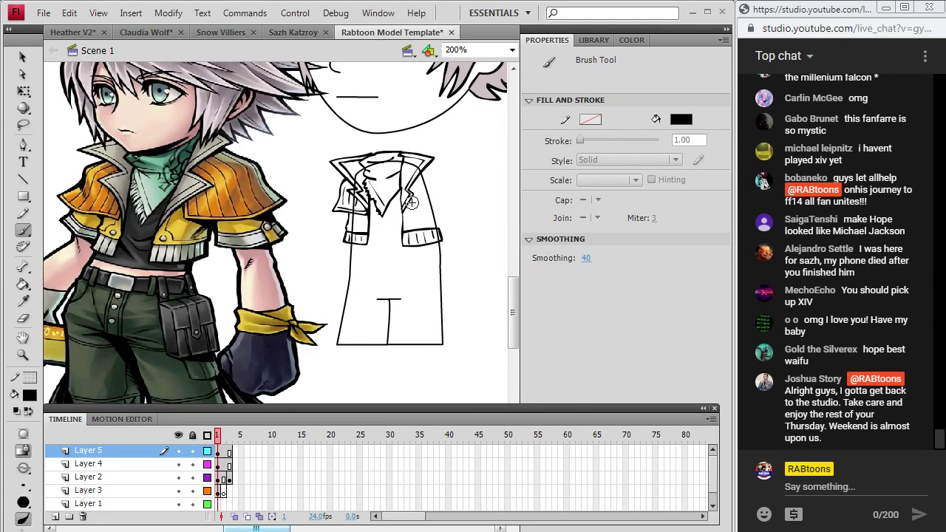
- Brush the near short sleeve with its stripes, plus the shirt's hem line below the jacket
mouse_move(408, 213)
mouse_down()
mouse_move(448, 203)
mouse_move(426, 171)
mouse_move(411, 209)
mouse_up()
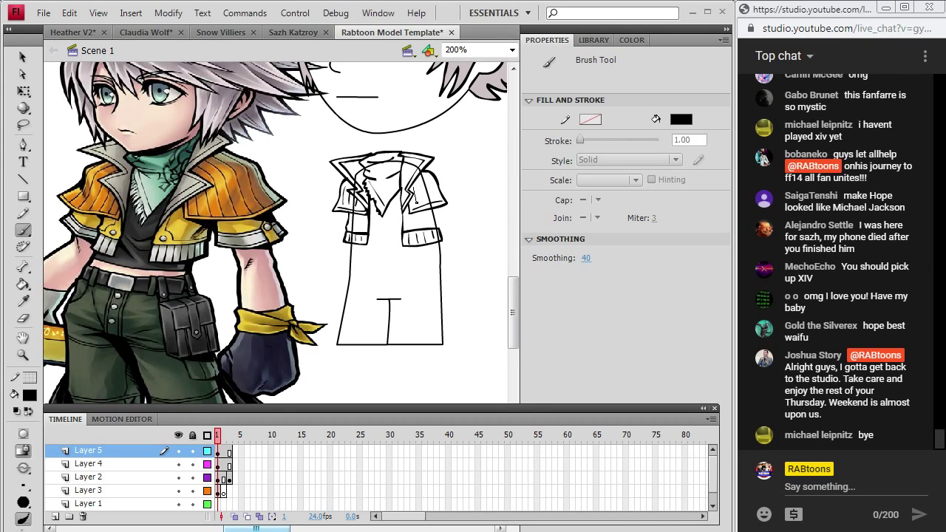
mouse_move(424, 176)
mouse_down()
mouse_move(450, 198)
mouse_move(445, 225)
mouse_up()
drag(352, 256, 433, 253)
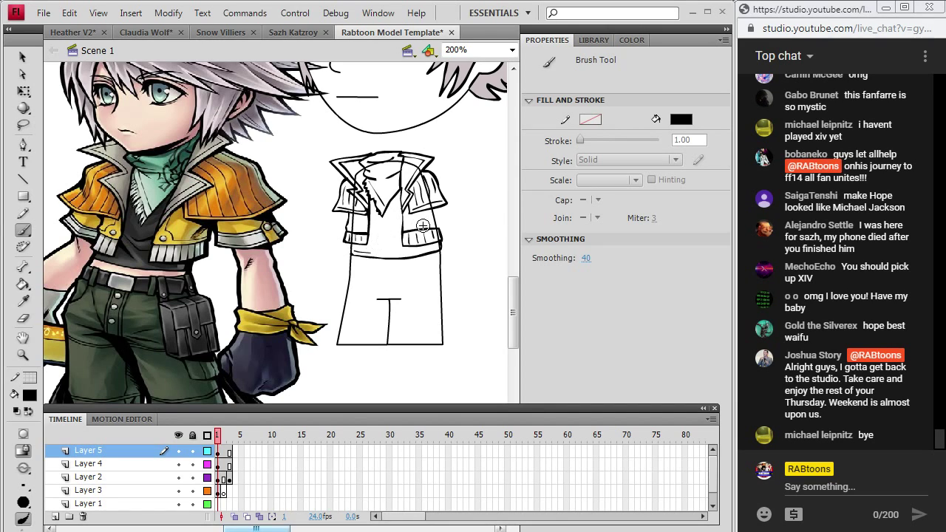
- Brush the belt with its buckle and loops across the waist, and a strapped pouch on the near hip
scroll(515, 270, down, 2)
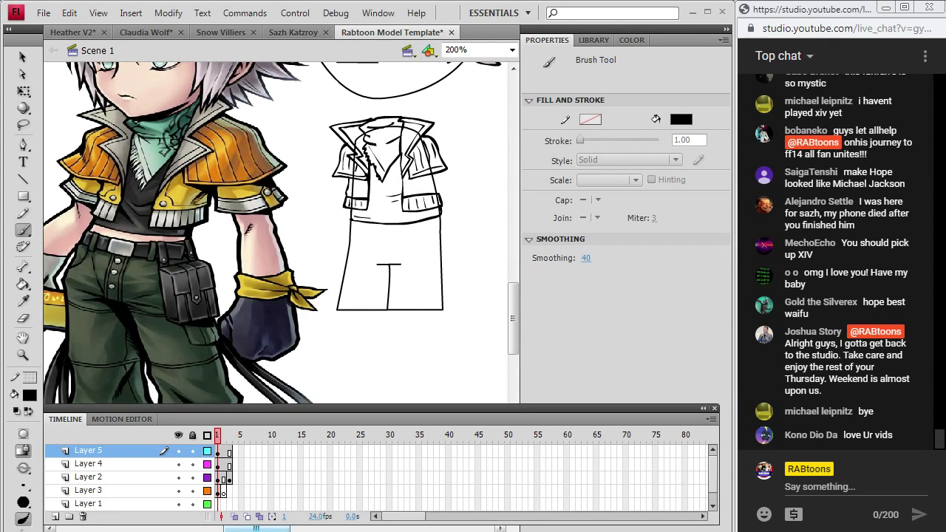
mouse_move(352, 228)
mouse_down()
mouse_move(397, 210)
mouse_move(405, 229)
mouse_move(427, 226)
mouse_up()
mouse_move(358, 230)
mouse_down()
mouse_move(358, 243)
mouse_move(363, 231)
mouse_move(415, 239)
mouse_up()
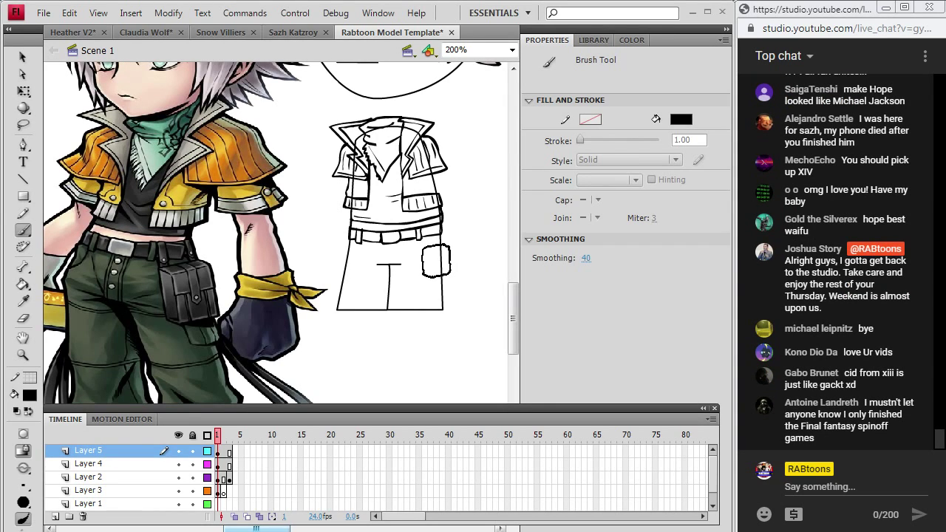
drag(449, 251, 441, 236)
drag(435, 263, 436, 275)
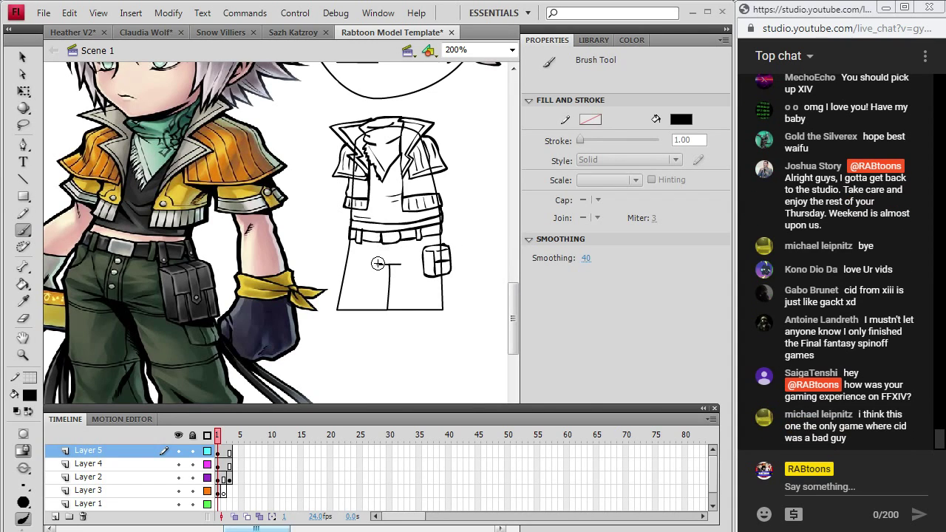
- Brush the trousers' outer edge and a hem line across the legs, undo stray strokes, and select the Layer 5 drawing
drag(378, 264, 407, 276)
scroll(358, 280, down, 3)
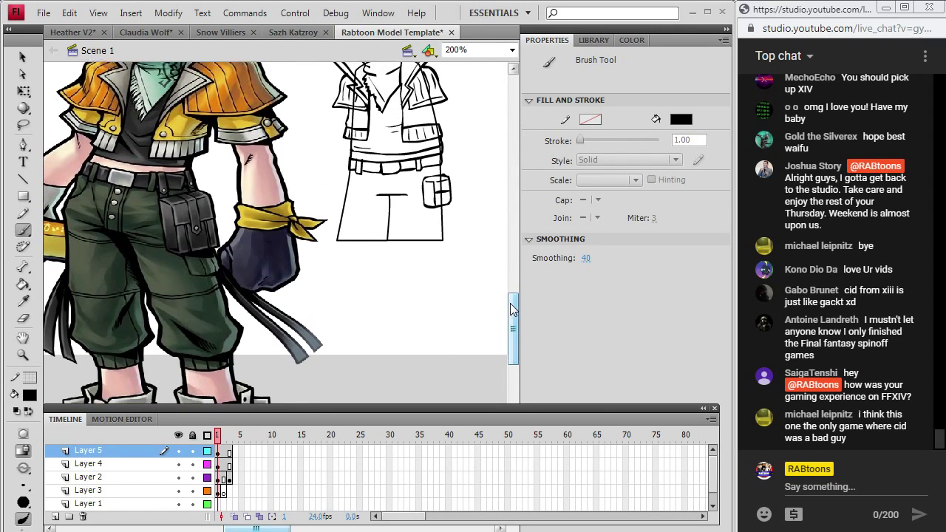
scroll(512, 309, down, 1)
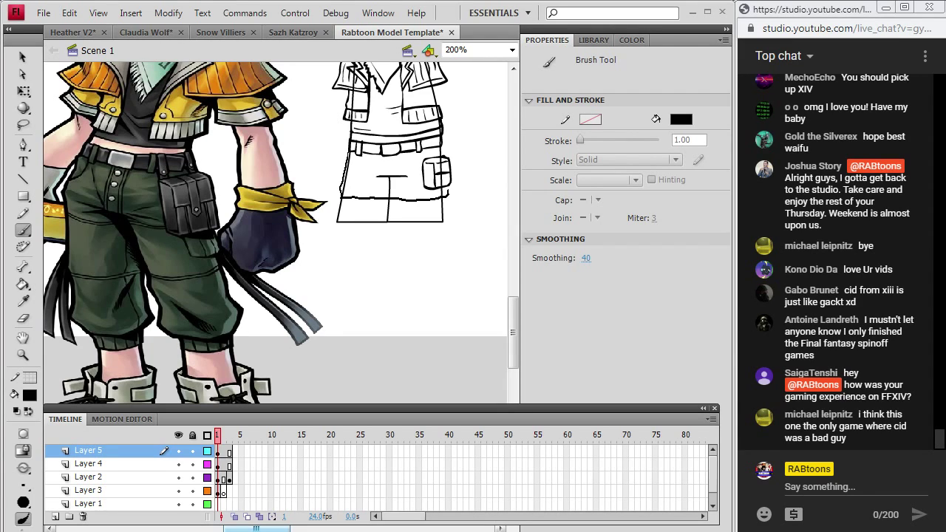
key(ctrl+z)
key(ctrl+z)
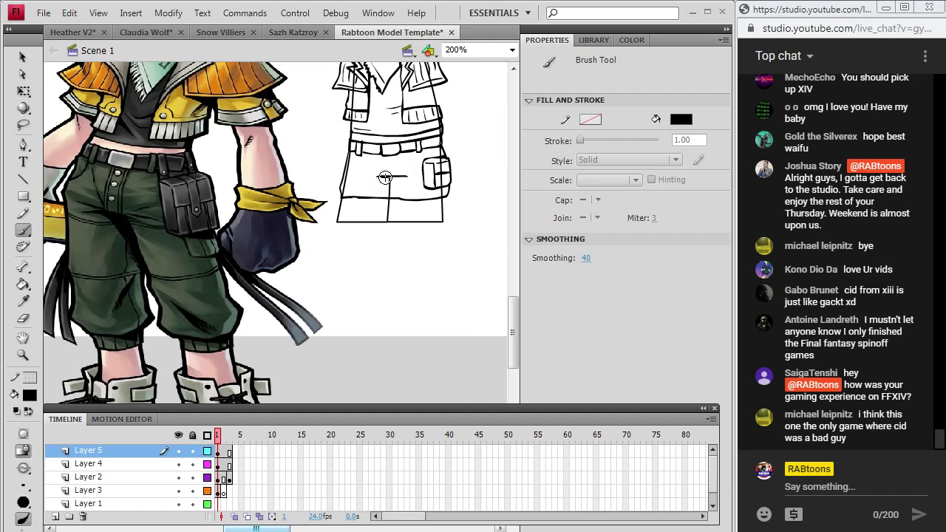
click(185, 473)
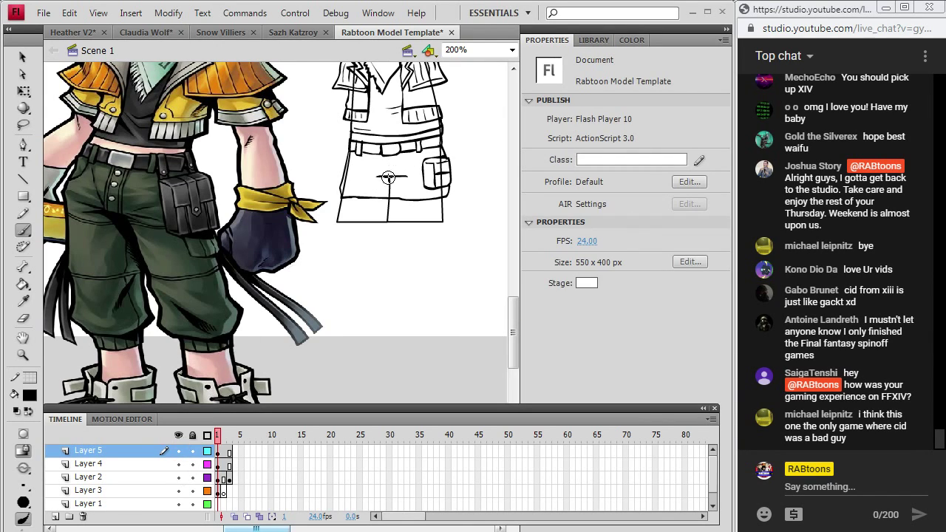
click(219, 452)
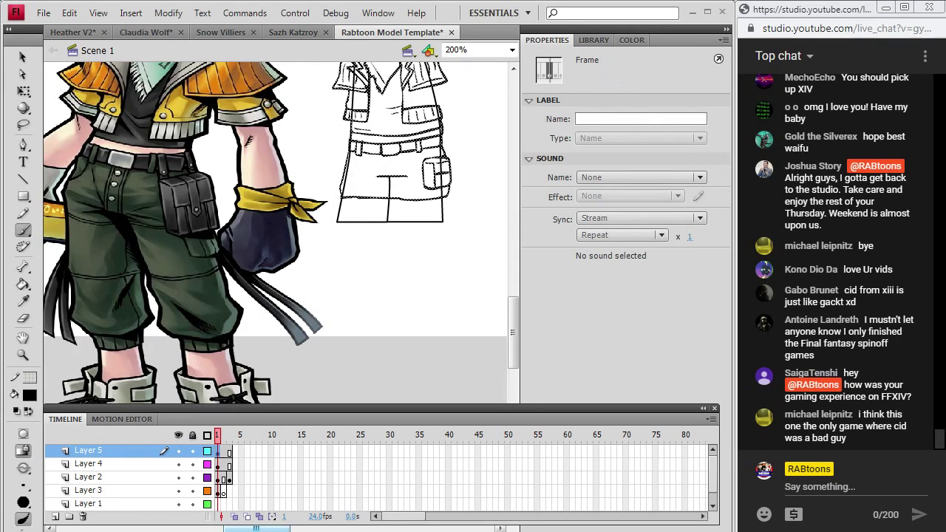
- Compare the outfit linework with the bare template body by hiding and showing Layer 5, and highlight its shapes
key(Escape)
drag(515, 329, 517, 277)
click(178, 451)
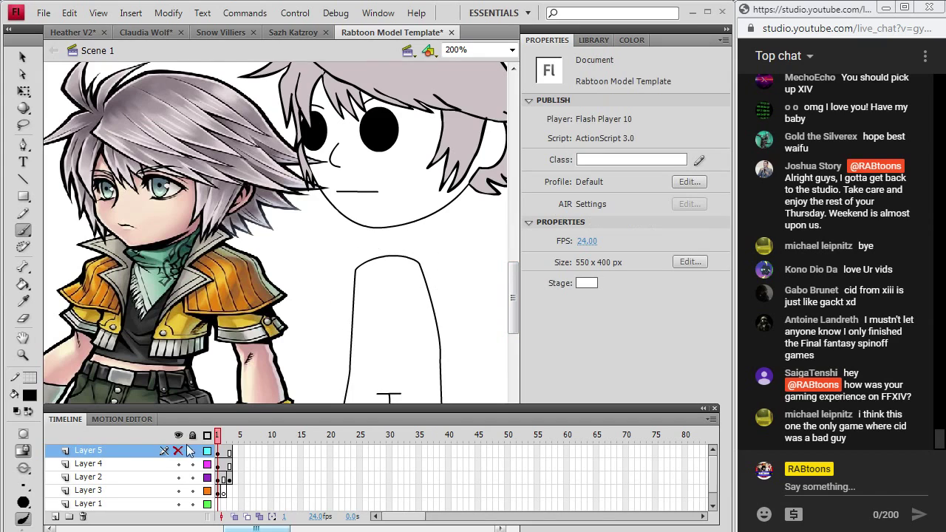
click(179, 451)
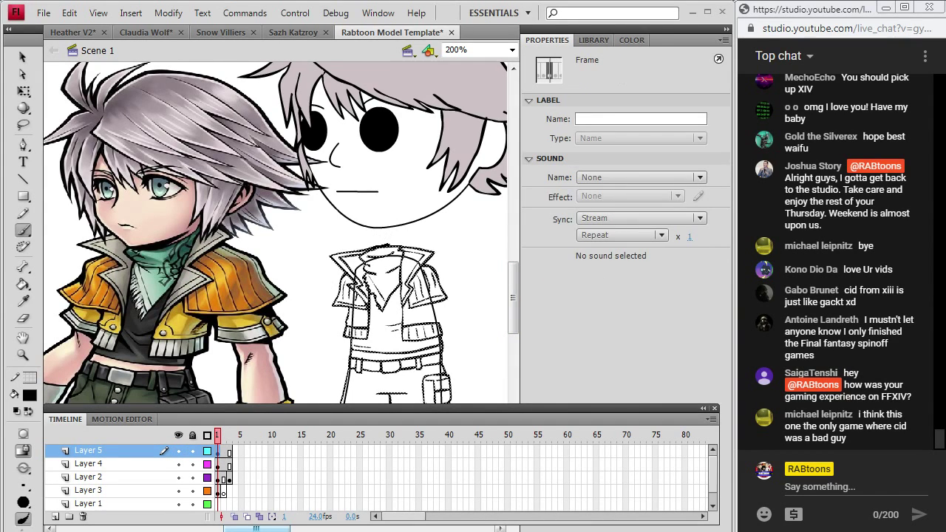
key(ctrl+shift+a)
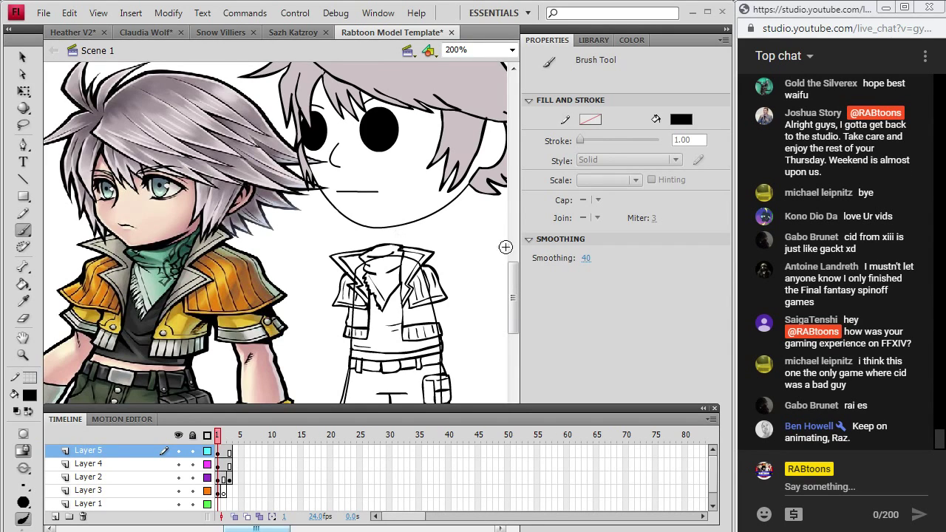
drag(514, 285, 514, 298)
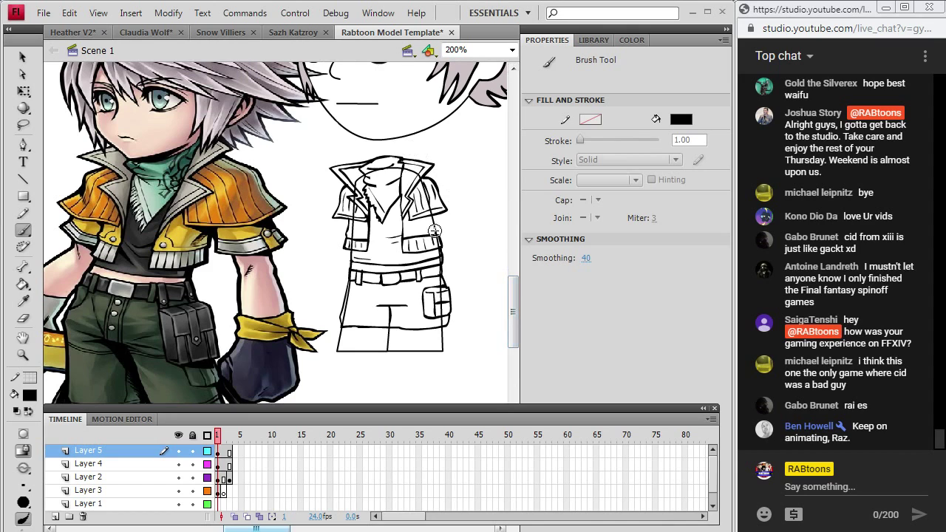
click(218, 451)
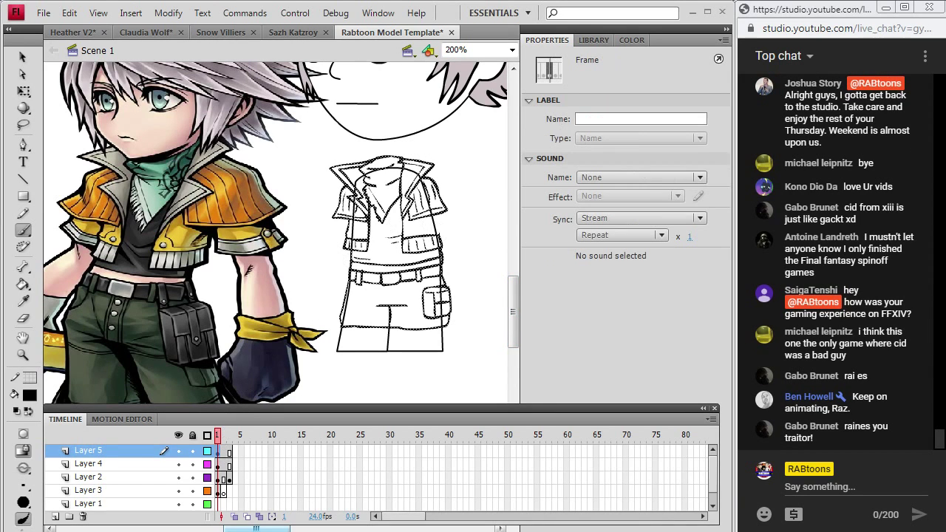
key(ctrl+shift+a)
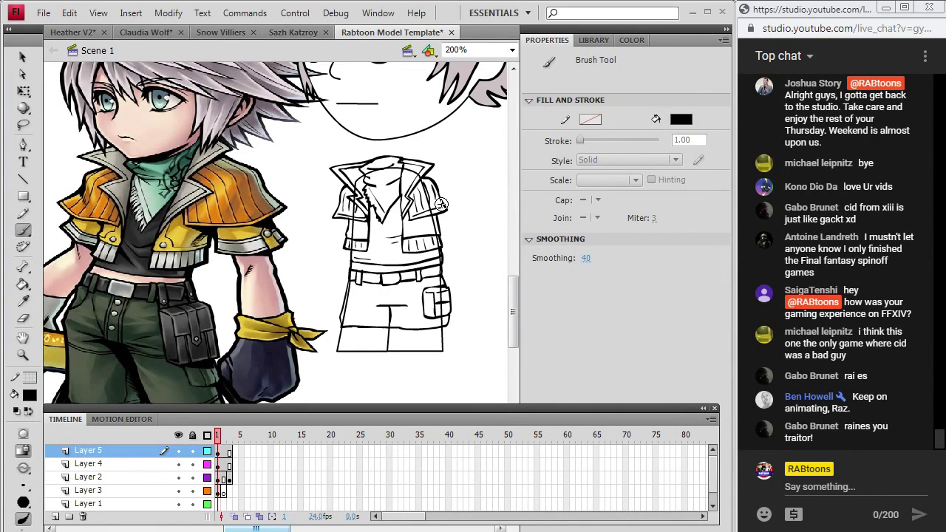
- Brush the fly, the pocket openings and the crotch creases on the trousers, undoing stray strokes
scroll(433, 349, down, 2)
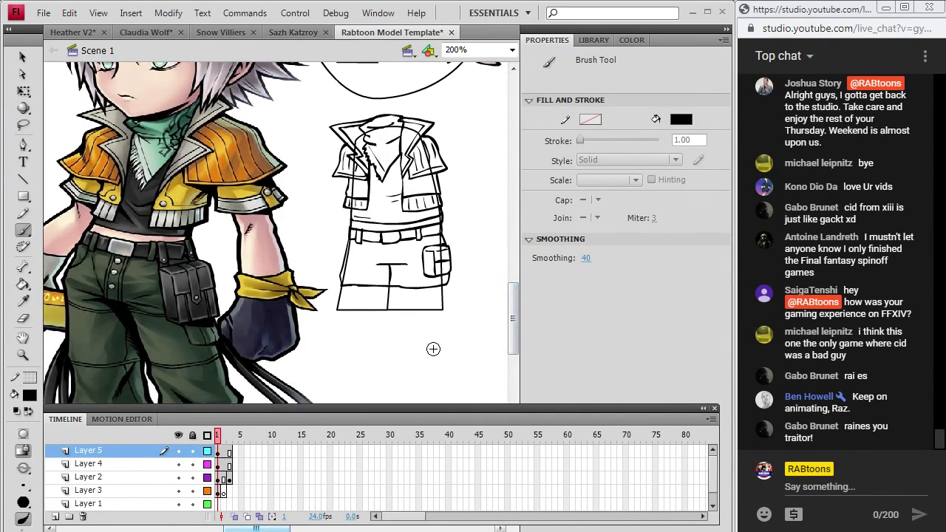
scroll(516, 314, down, 3)
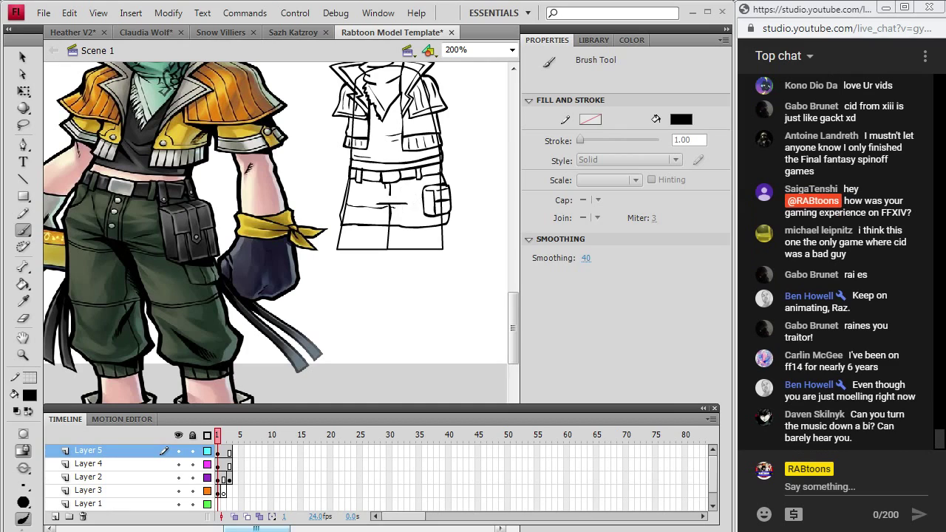
drag(377, 206, 418, 207)
key(ctrl+z)
key(ctrl+z)
mouse_move(366, 215)
mouse_down()
mouse_move(425, 214)
mouse_move(367, 191)
mouse_move(349, 199)
mouse_move(383, 206)
mouse_move(423, 196)
mouse_up()
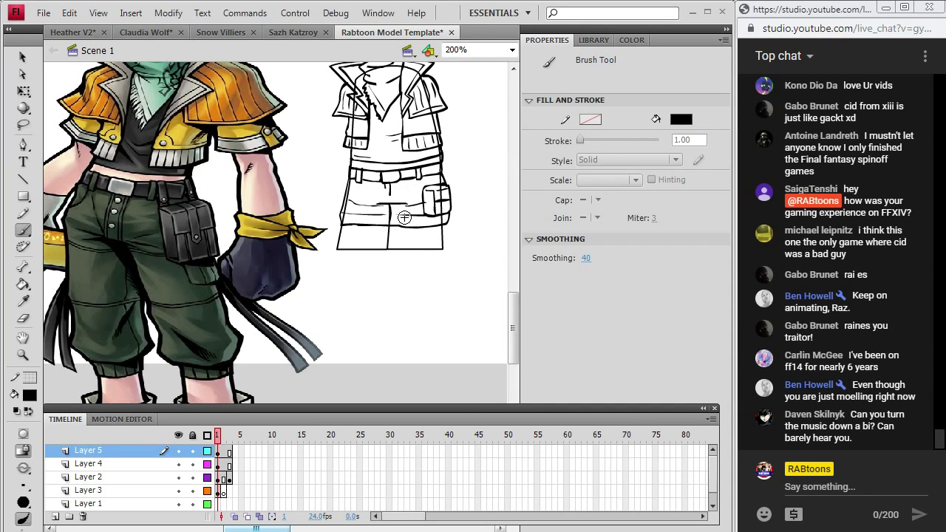
- Brush the two shoes below the trouser hem, with a curved toe line on each
drag(516, 309, 516, 325)
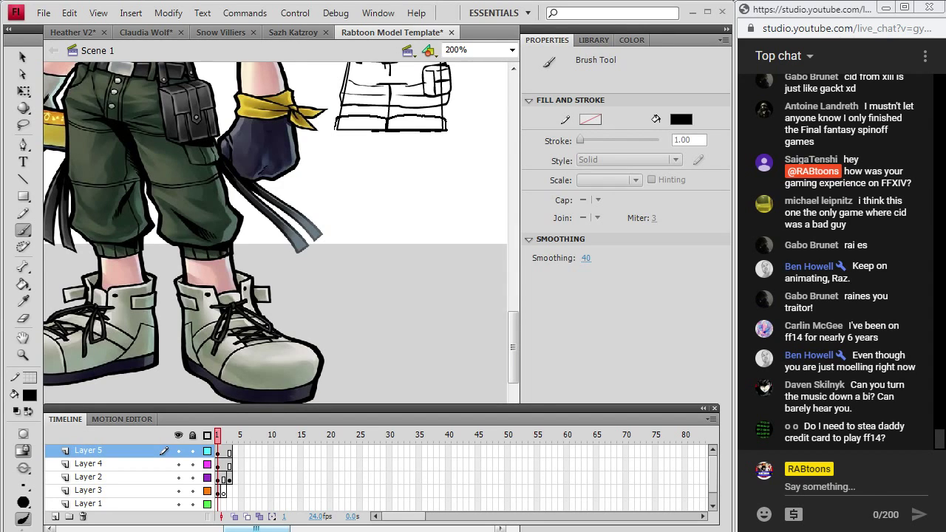
drag(338, 119, 426, 123)
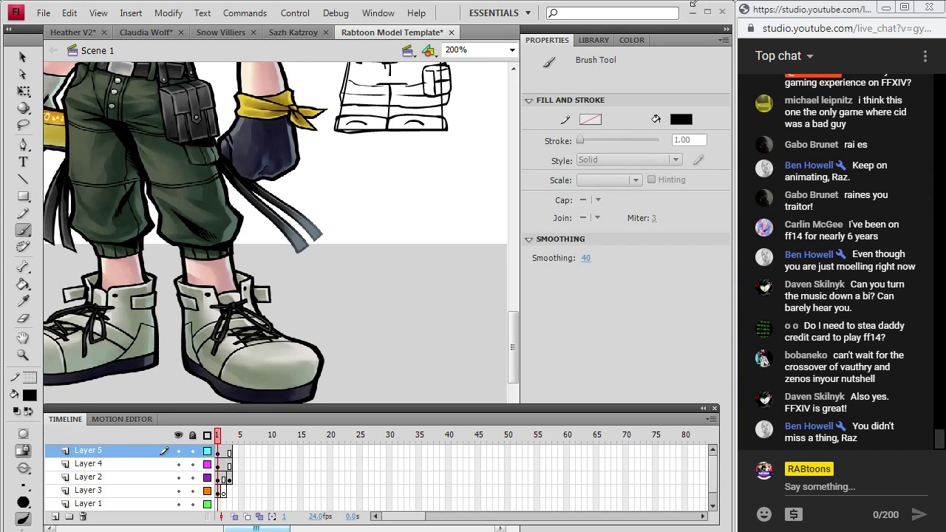
- Fill the jacket's far front panel with the reference jacket's yellow, undo the spilled body fill, and hide Layer 2
scroll(249, 254, up, 5)
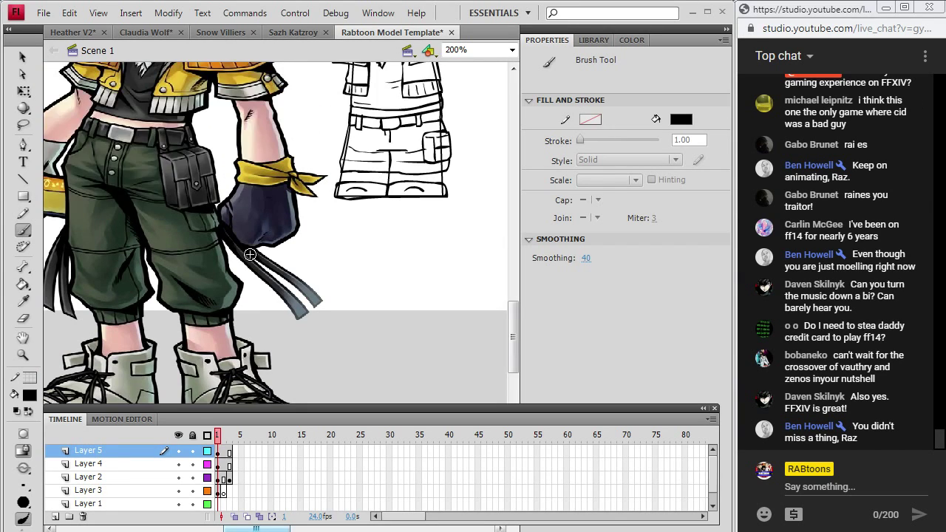
scroll(281, 197, up, 3)
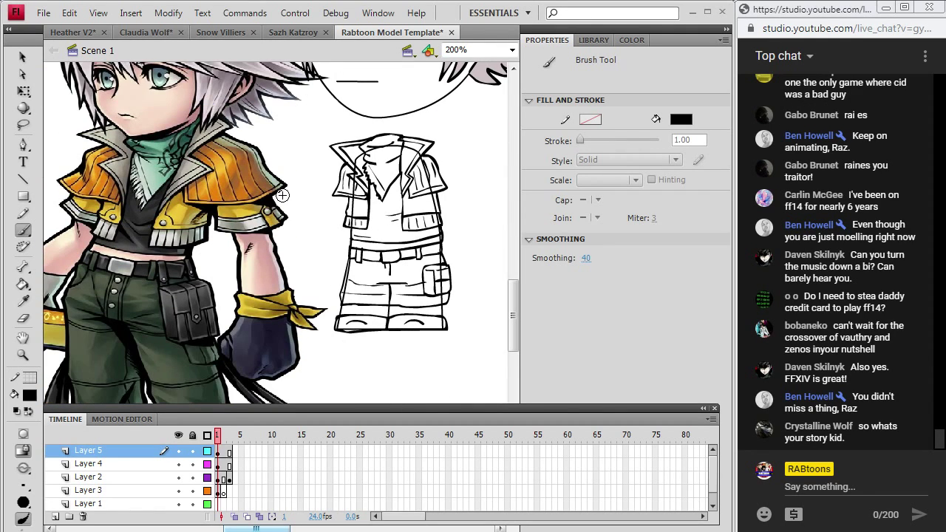
key(i)
click(181, 214)
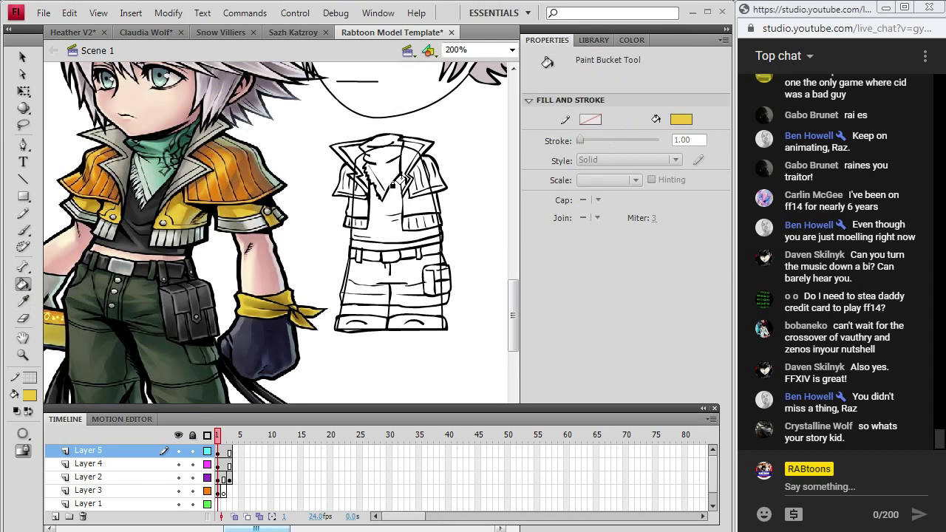
click(395, 195)
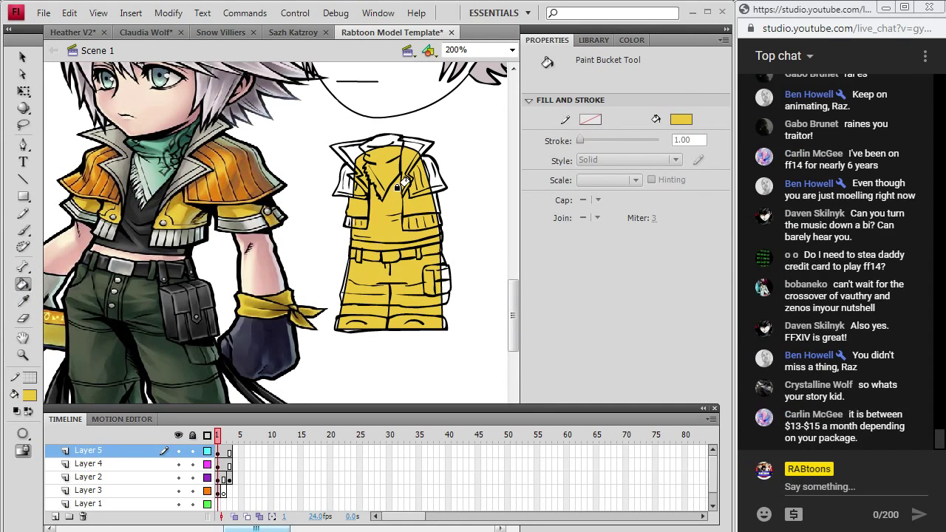
key(ctrl+z)
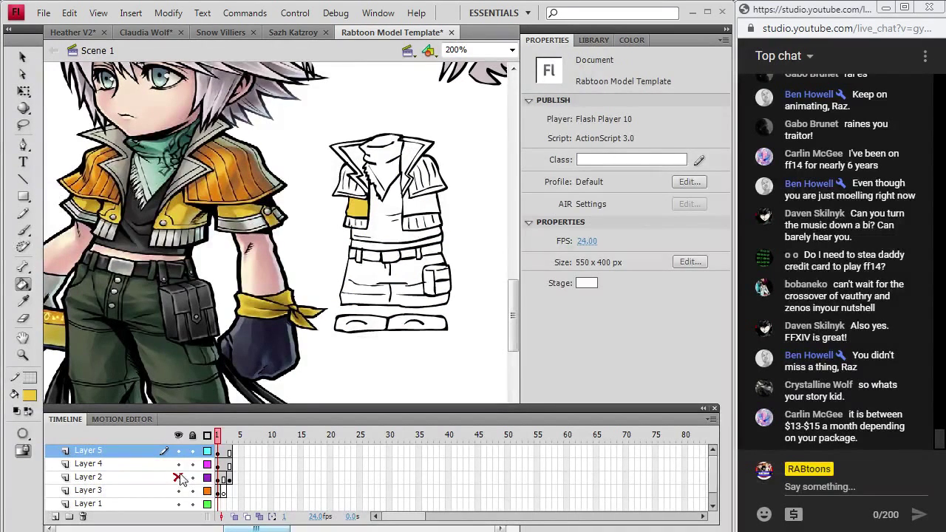
key(k)
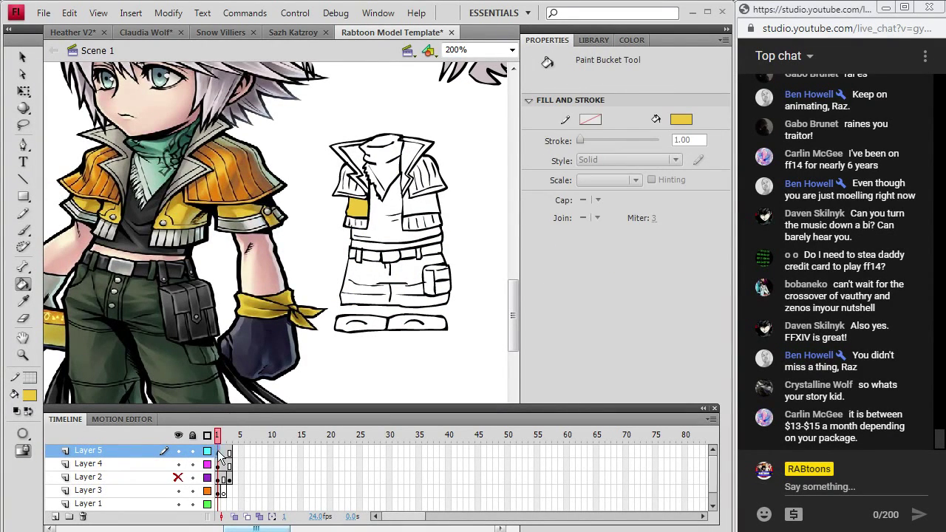
- Set the fill to black, undo the recolouring of the selected shapes, and brush the near front panel's inner edge closed
key(ctrl+a)
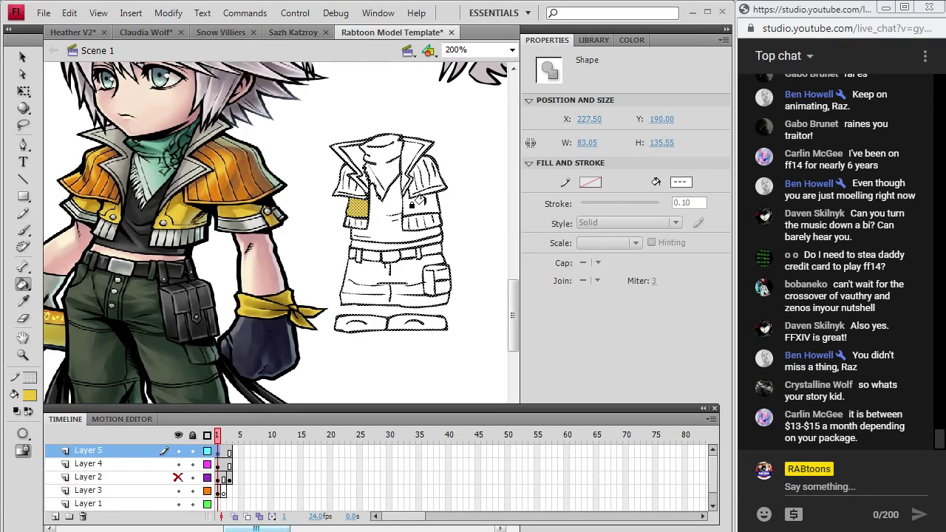
click(24, 58)
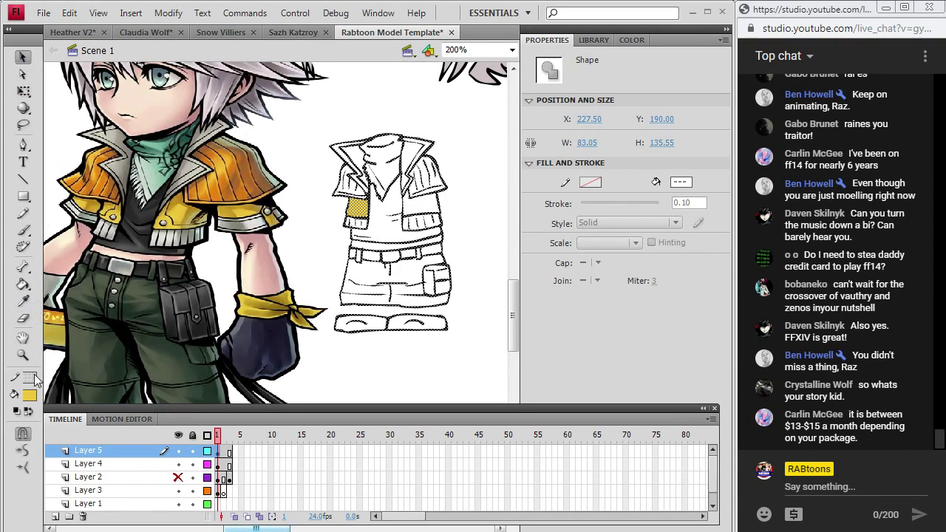
click(29, 396)
click(35, 244)
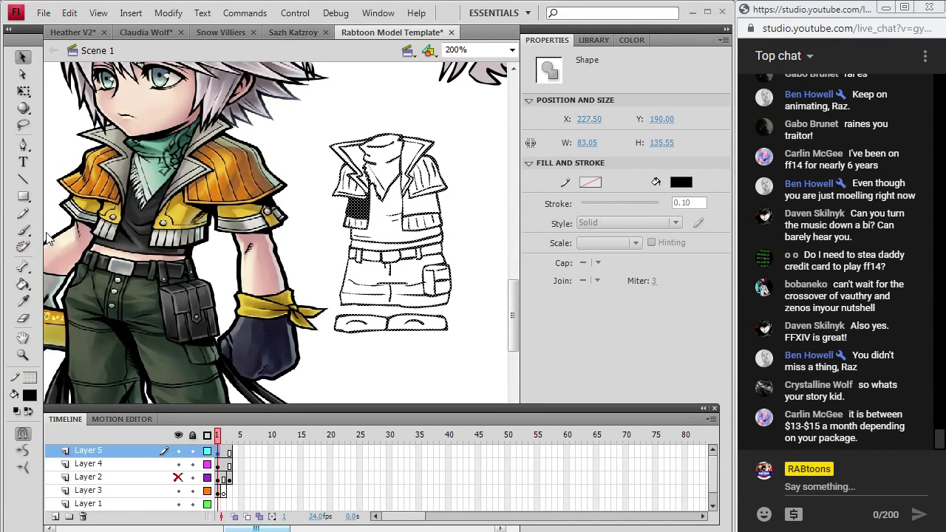
key(ctrl+z)
click(23, 230)
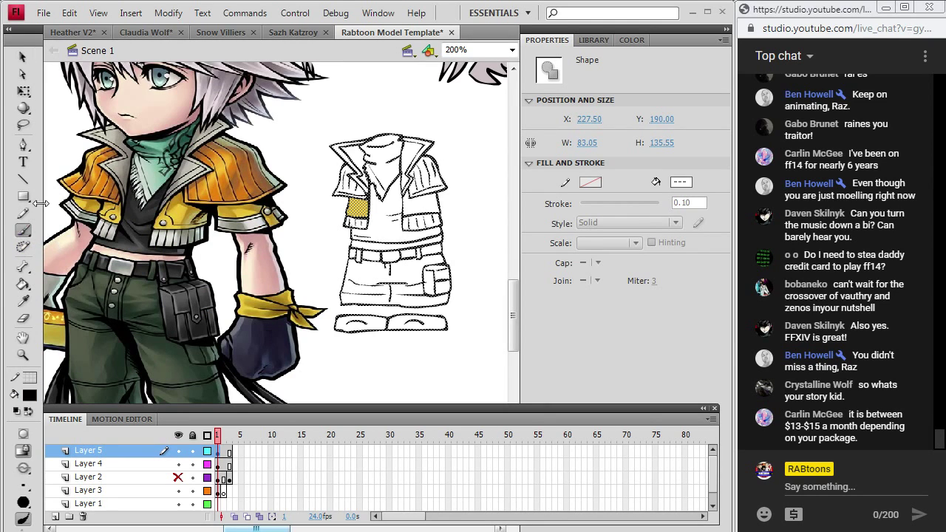
click(218, 452)
click(403, 190)
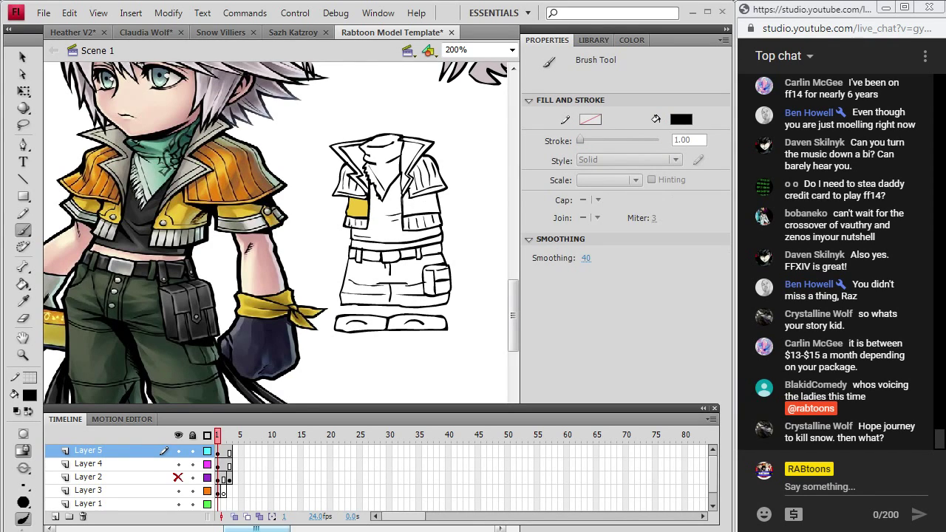
- Sample the far panel's yellow and fill the near front panel and both hem bands of the jacket with it
key(i)
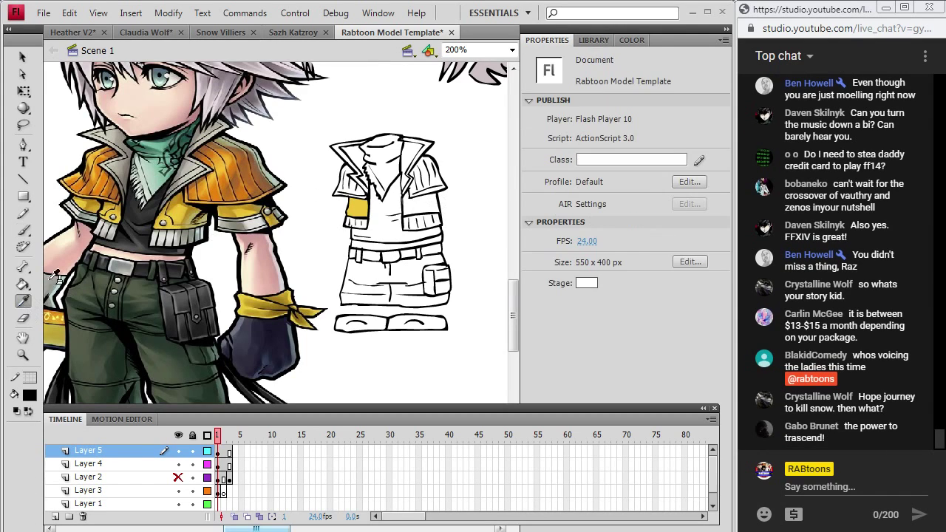
click(363, 211)
click(403, 192)
click(414, 219)
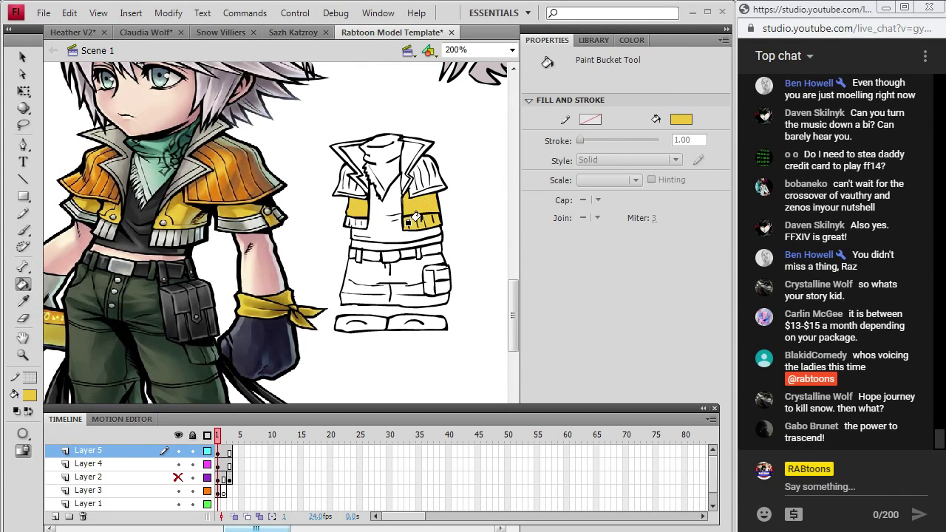
click(344, 221)
- Sample the orange from the reference jacket's shoulder and fill both striped shoulder sleeves with it
key(i)
click(210, 190)
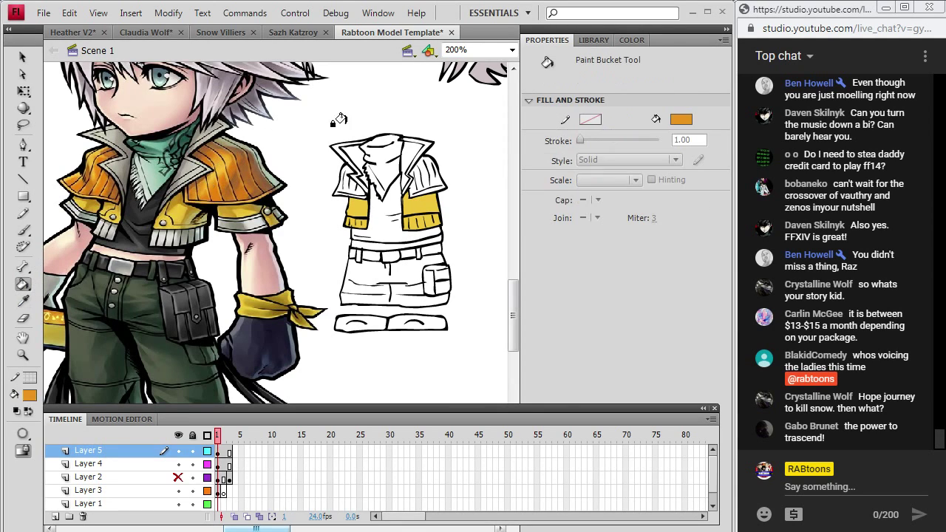
click(345, 180)
click(411, 178)
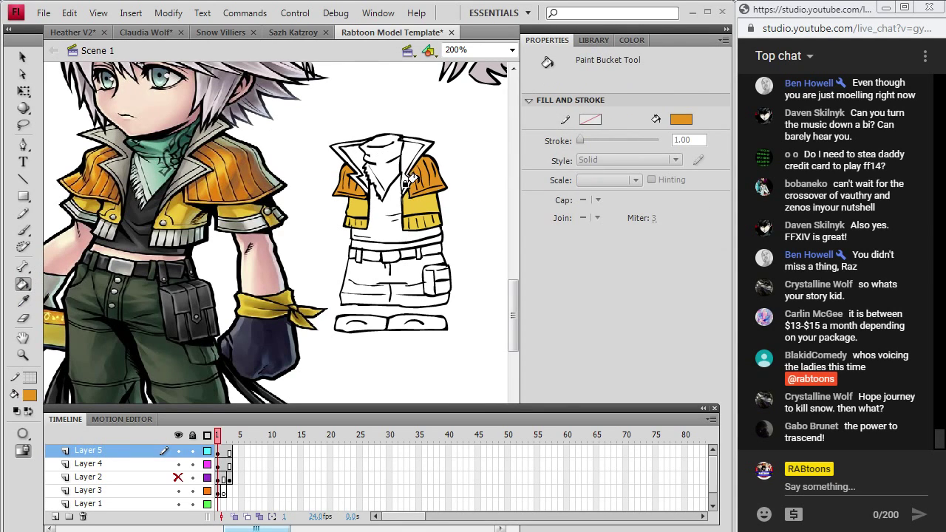
- Sample the grey from the reference jacket's collar and fill both collar flaps with it
key(i)
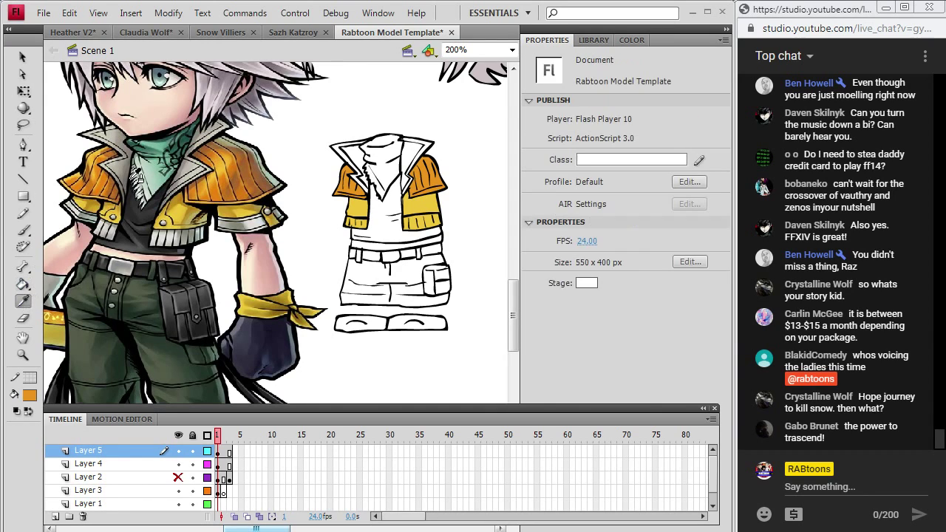
click(127, 176)
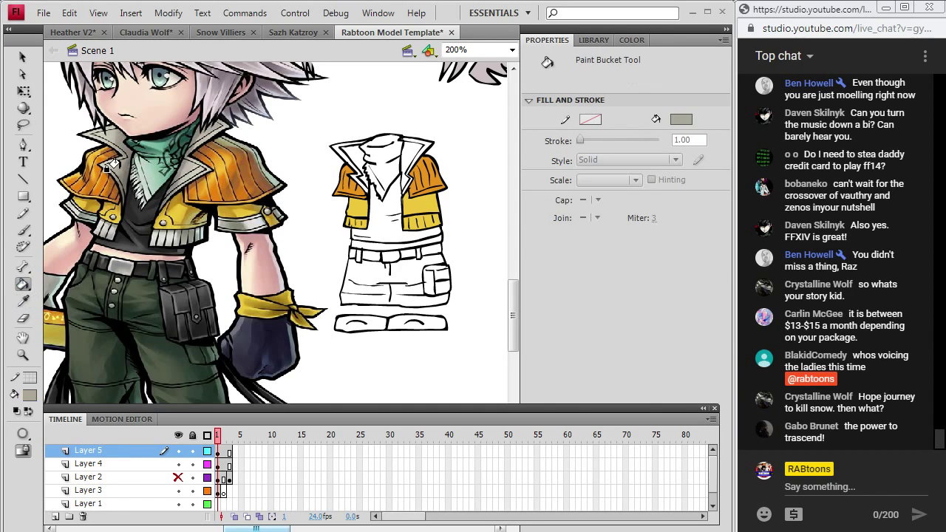
click(342, 157)
click(403, 148)
click(408, 145)
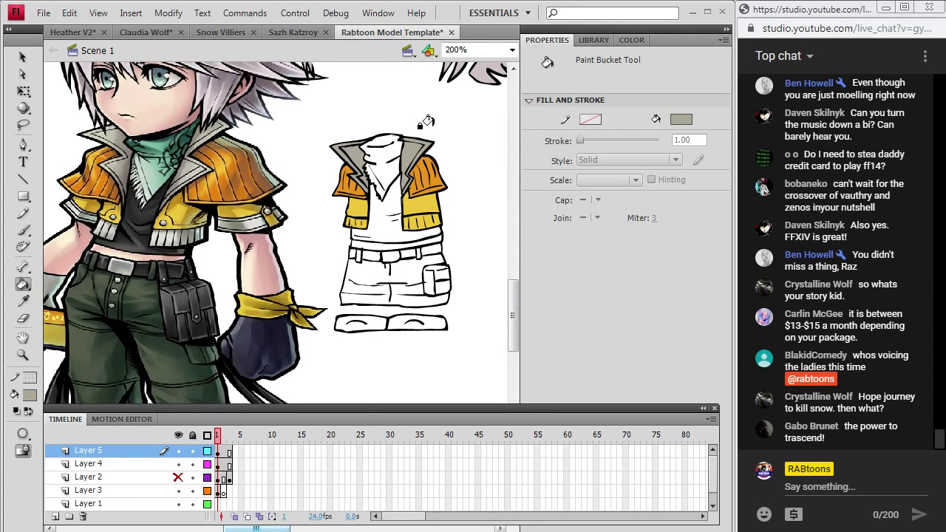
- Sample the teal green from the reference scarf and fill the neck scarf with it
click(24, 301)
click(167, 147)
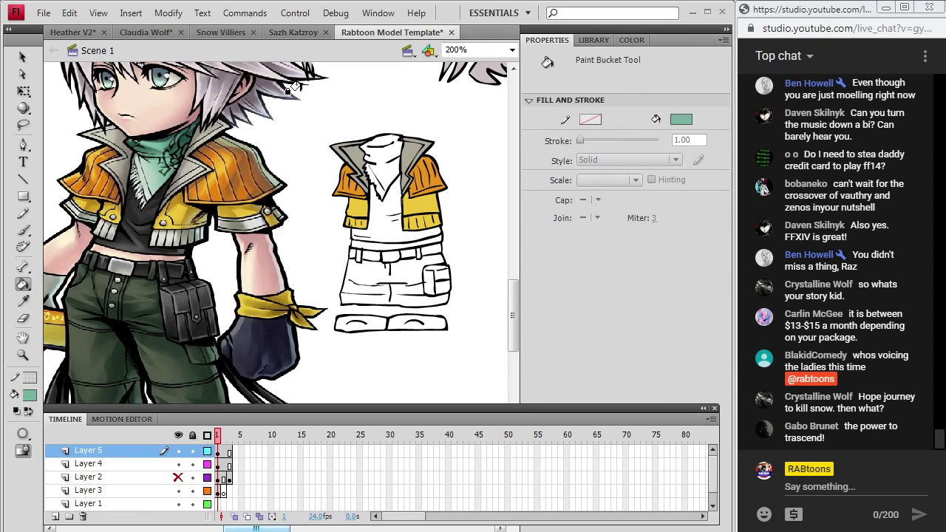
click(377, 183)
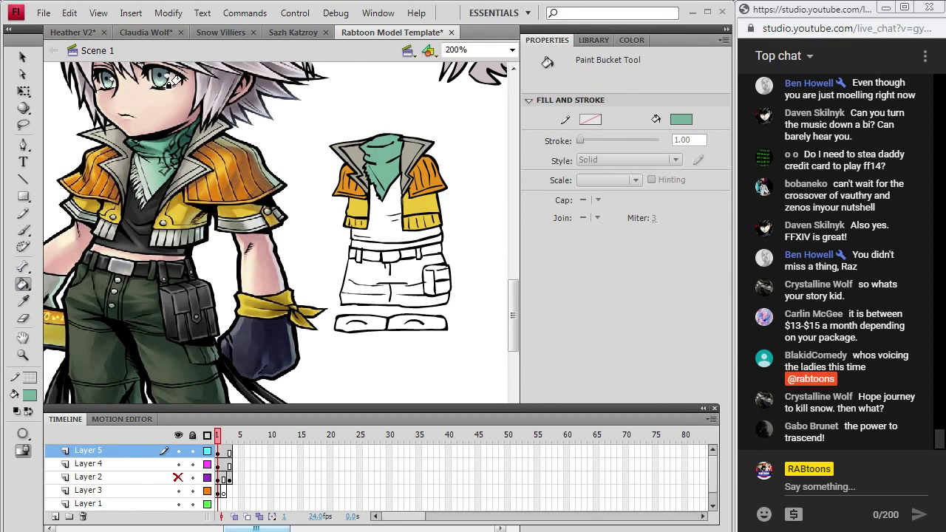
- Set the fill to black and brush short fringe lines along the scarf's jagged edge
click(30, 397)
click(33, 236)
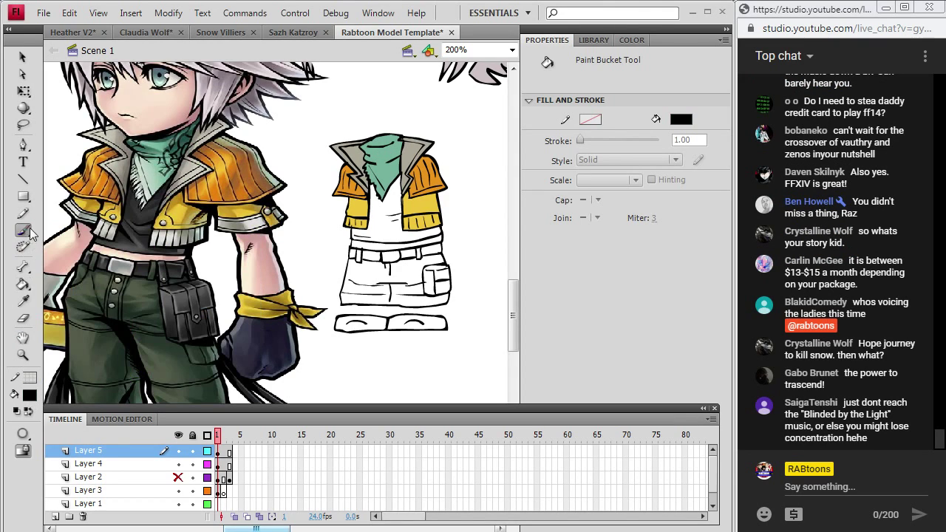
click(23, 230)
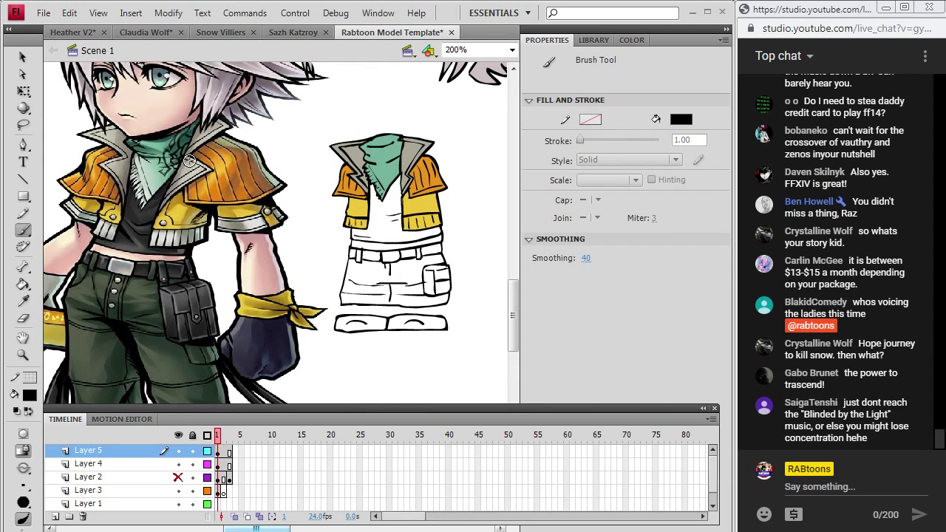
- Sample the collar's grey and fill the ribbed hem bands of both jacket front panels with it
key(i)
click(362, 172)
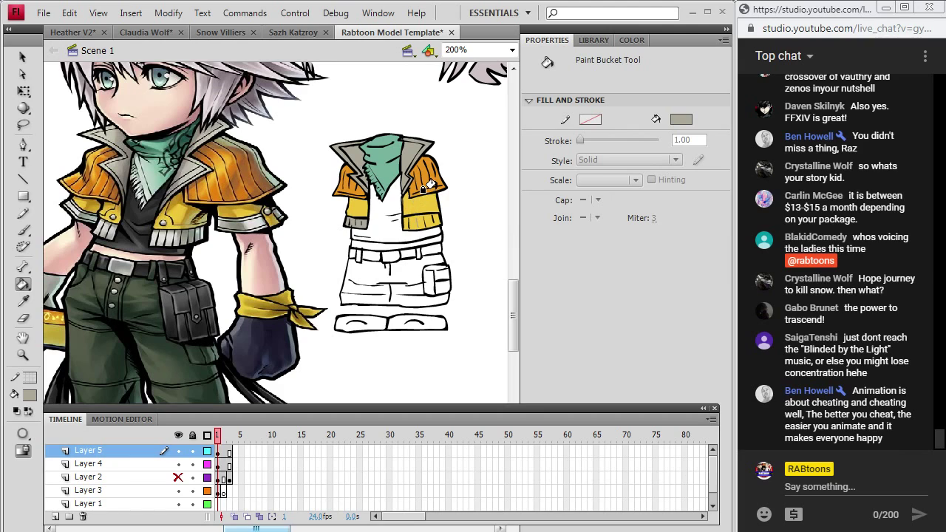
click(414, 222)
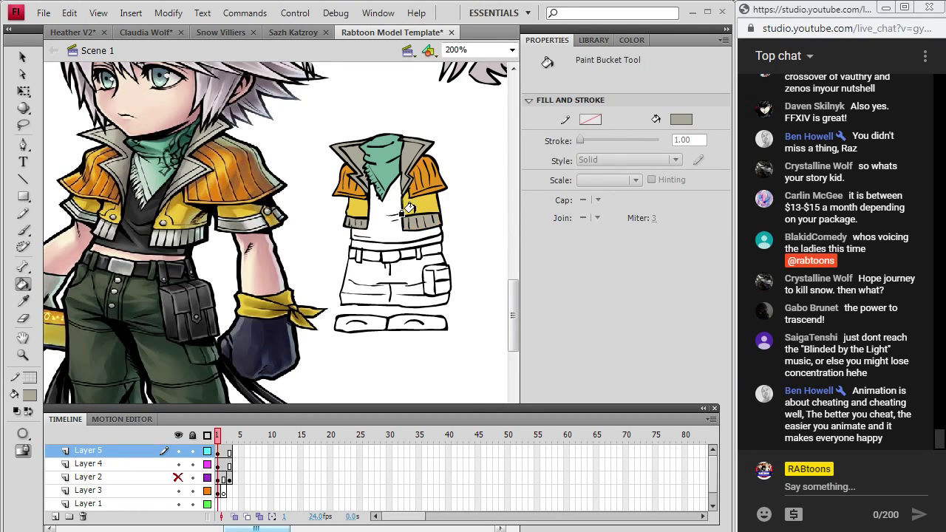
- Set the fill to black and brush pocket detail lines on the jacket's yellow front panels
click(29, 395)
click(37, 244)
key(b)
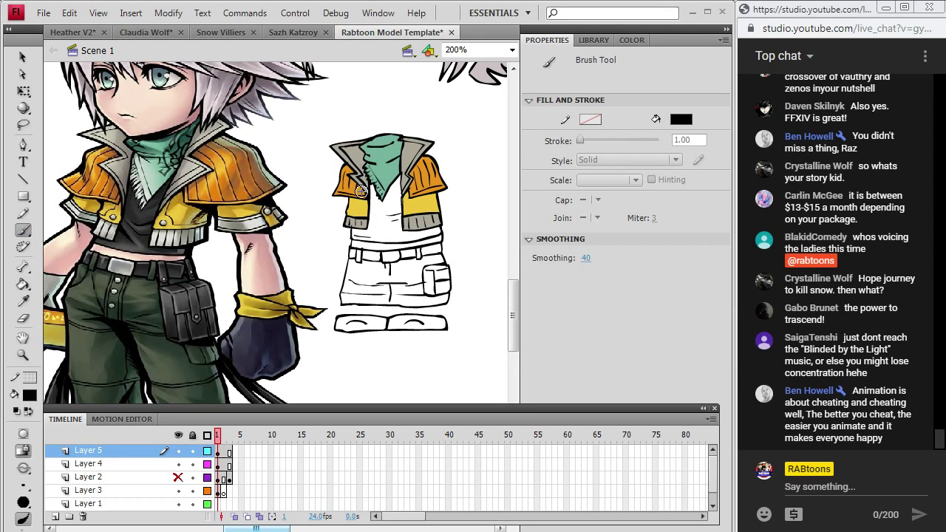
click(219, 451)
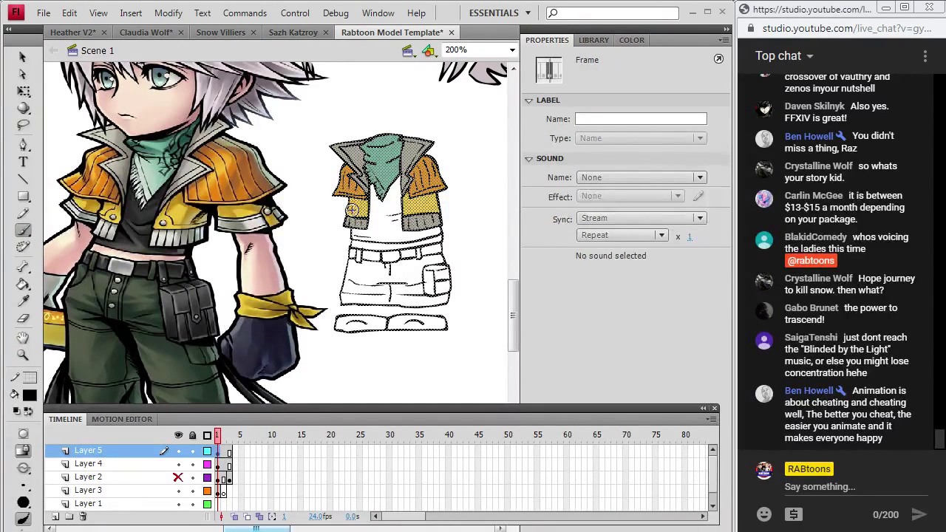
click(352, 212)
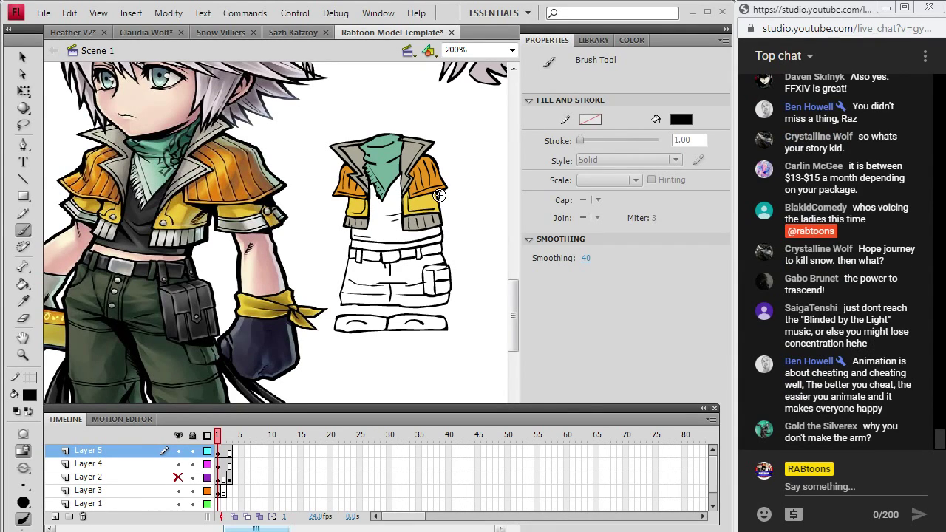
- Fill the undershirt with the dark grey sampled from the reference shirt and the bare midriff with the reference face's skin tone
key(i)
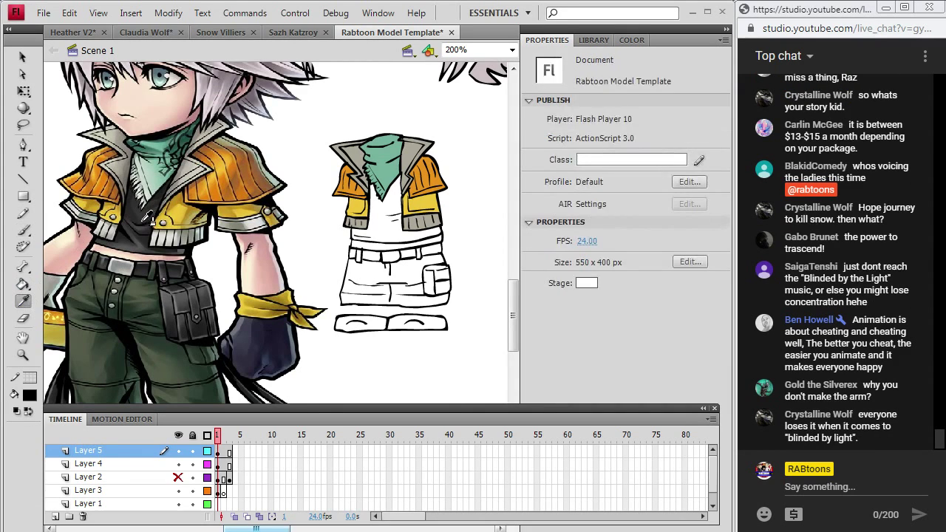
click(142, 219)
click(369, 204)
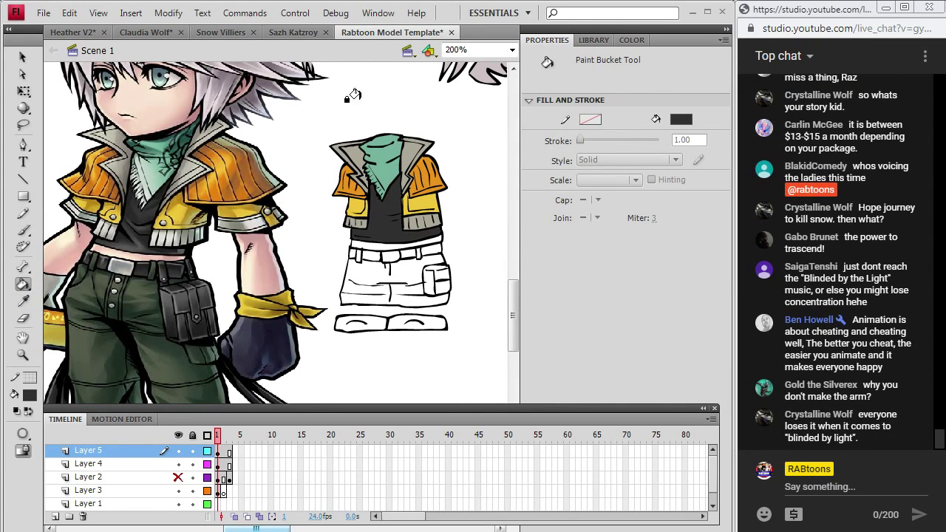
key(i)
click(161, 112)
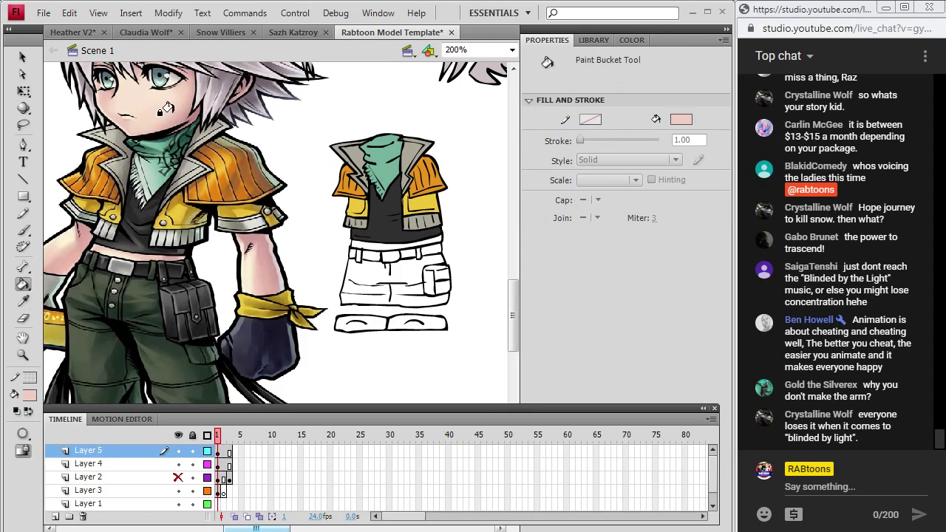
click(365, 237)
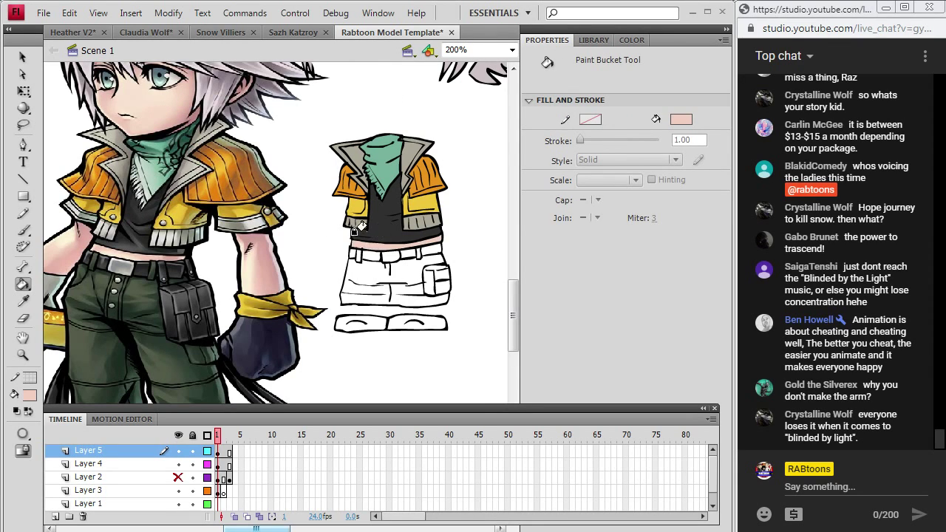
- Fill the belt buckle with the scarf's teal green and the shorts with the dark green sampled from the reference trousers
key(i)
click(383, 162)
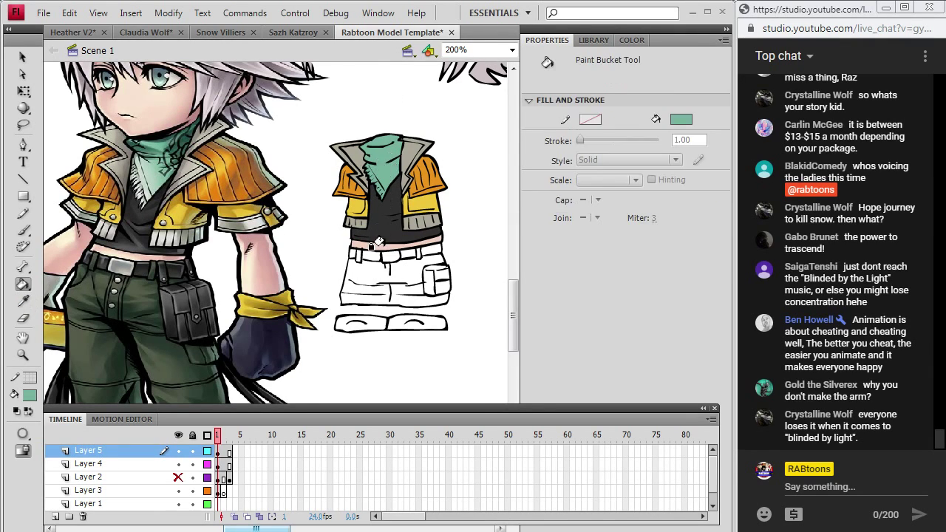
click(390, 255)
click(23, 302)
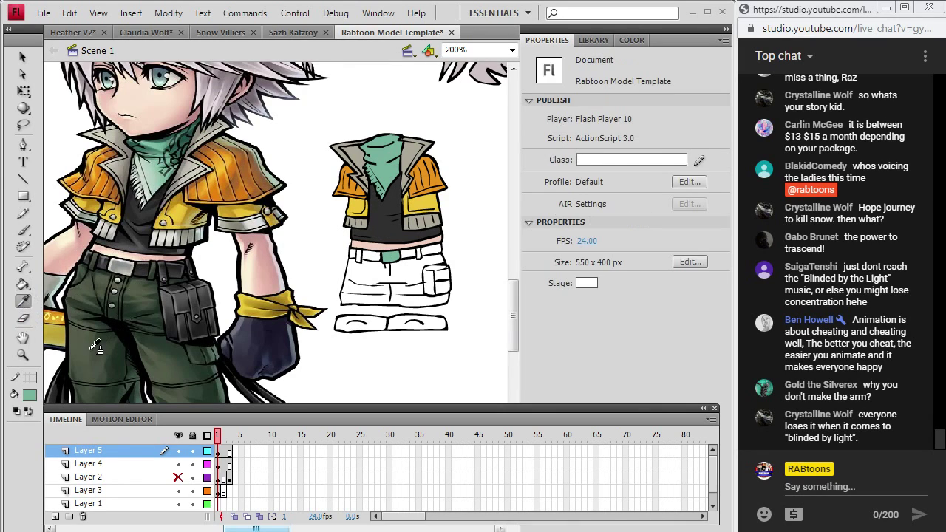
click(96, 348)
click(362, 277)
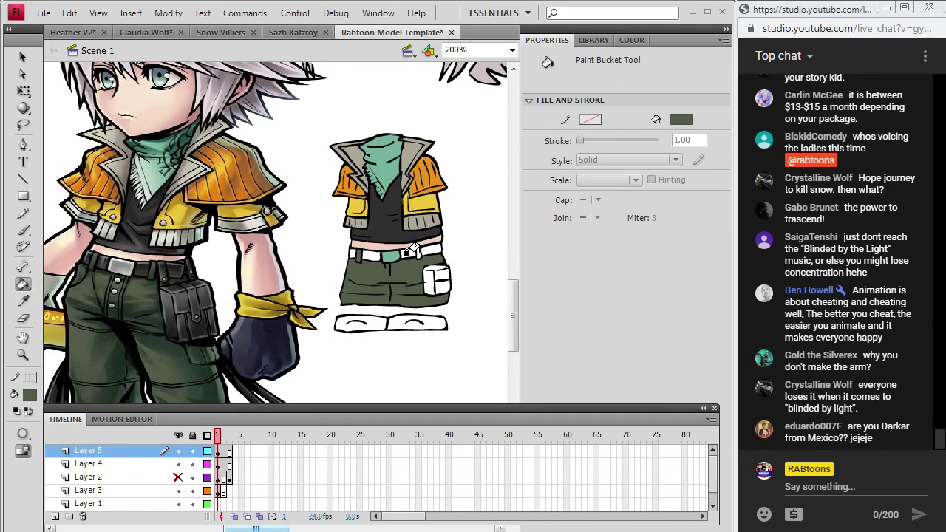
- Set the fill to dark grey and fill the belt sections on both sides of the buckle
click(30, 397)
click(43, 255)
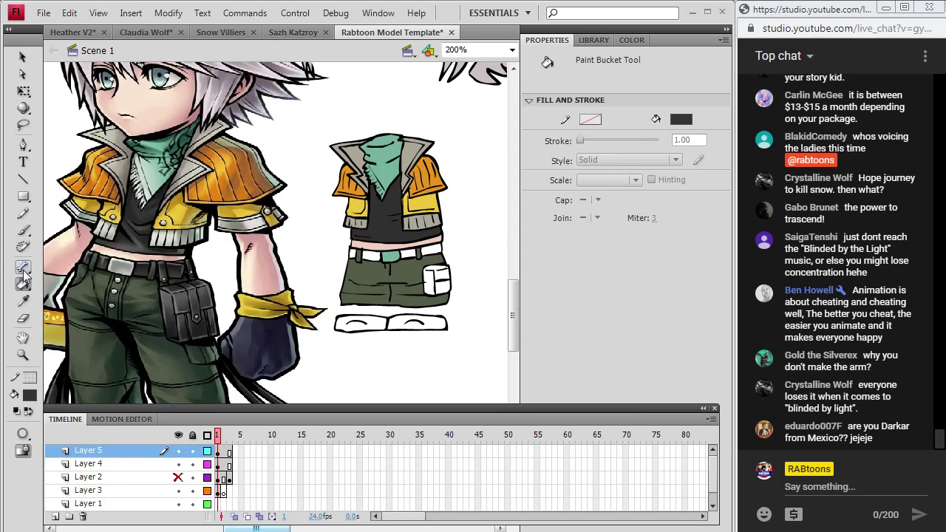
click(363, 253)
click(423, 251)
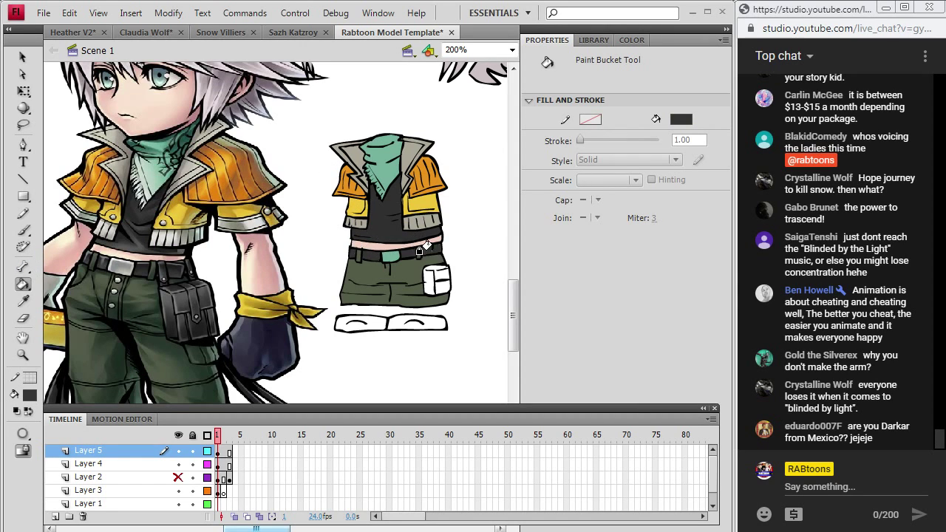
- Sample the light grey from the reference shoe and fill both of the character's shoes with it
drag(512, 314, 512, 345)
click(23, 301)
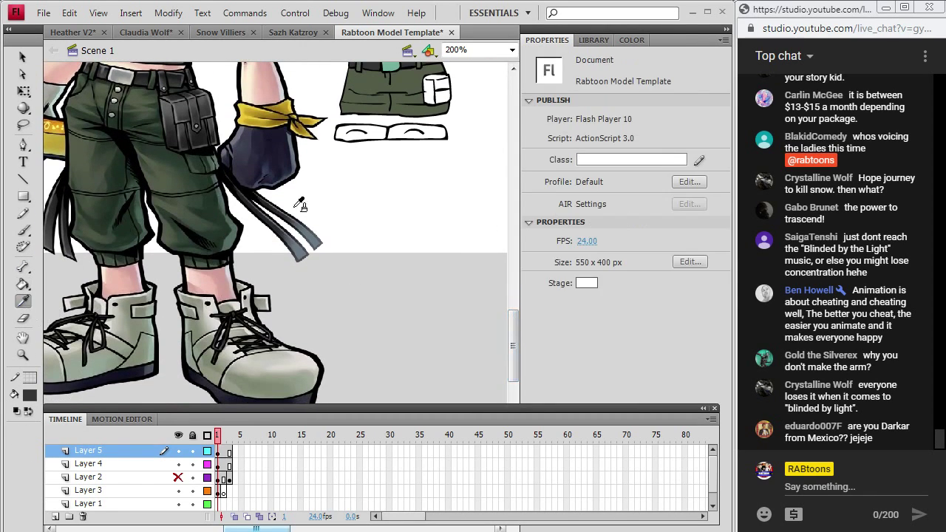
click(278, 354)
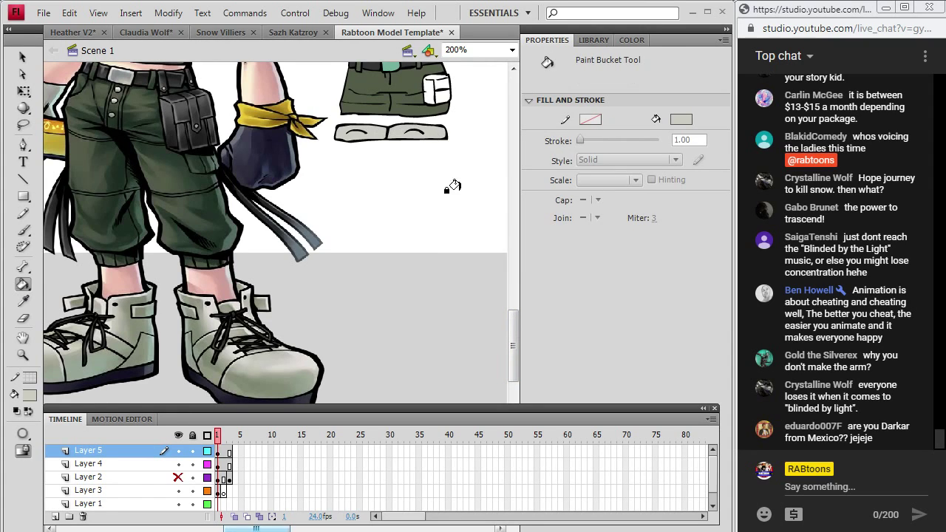
- Sample the belt's dark grey and fill the pouch on the side of the shorts with it
drag(513, 318, 519, 259)
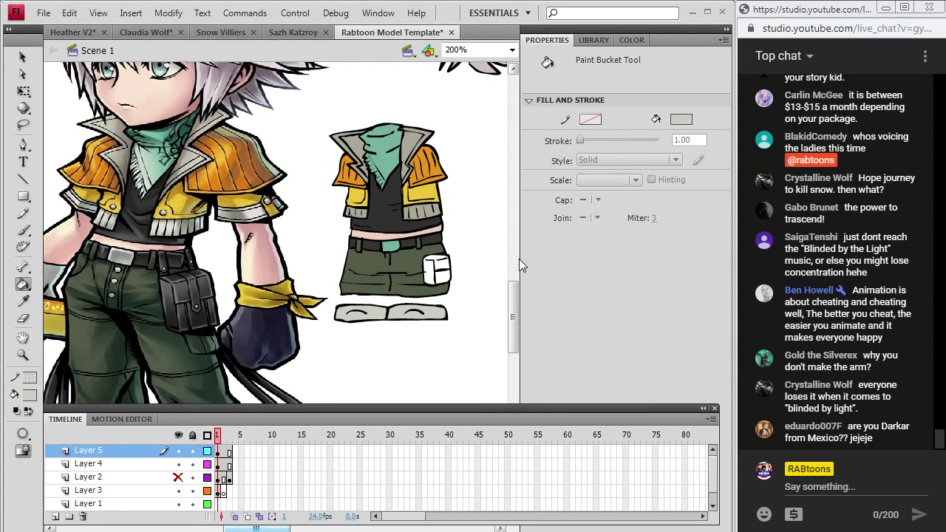
key(i)
click(414, 242)
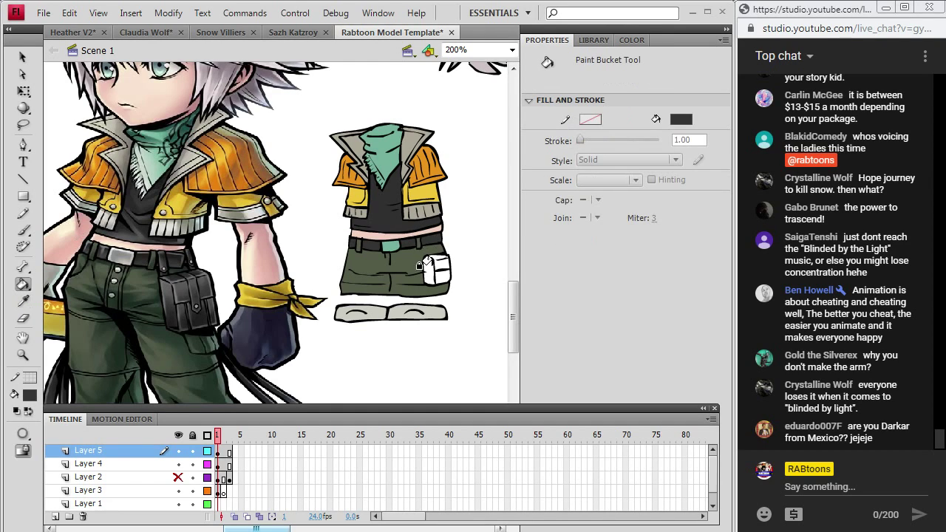
click(431, 271)
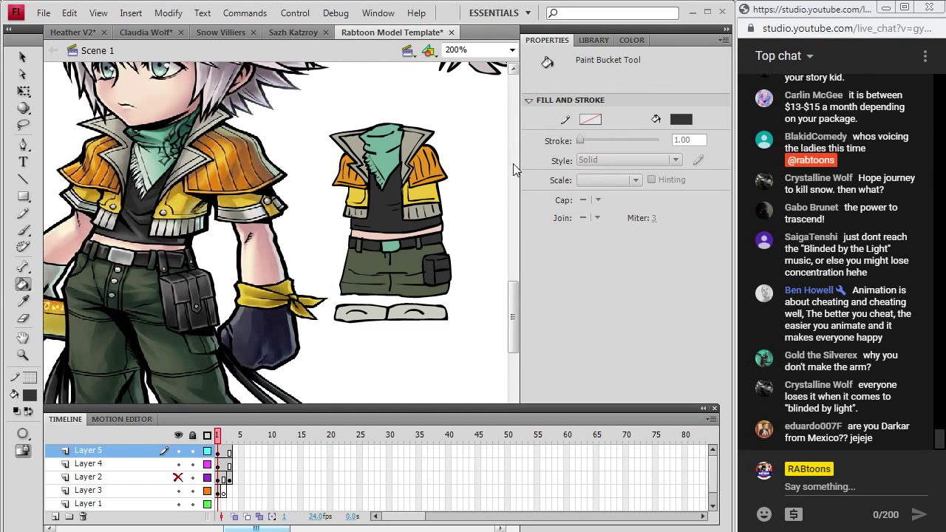
- Show Layer 2 again, sample the skin tone, and fill the legs, face and ear with it
click(178, 477)
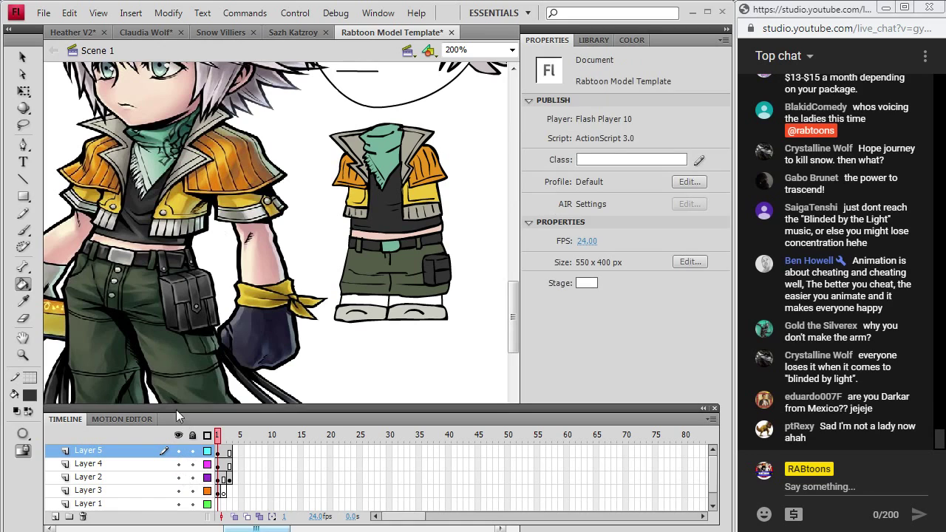
click(23, 284)
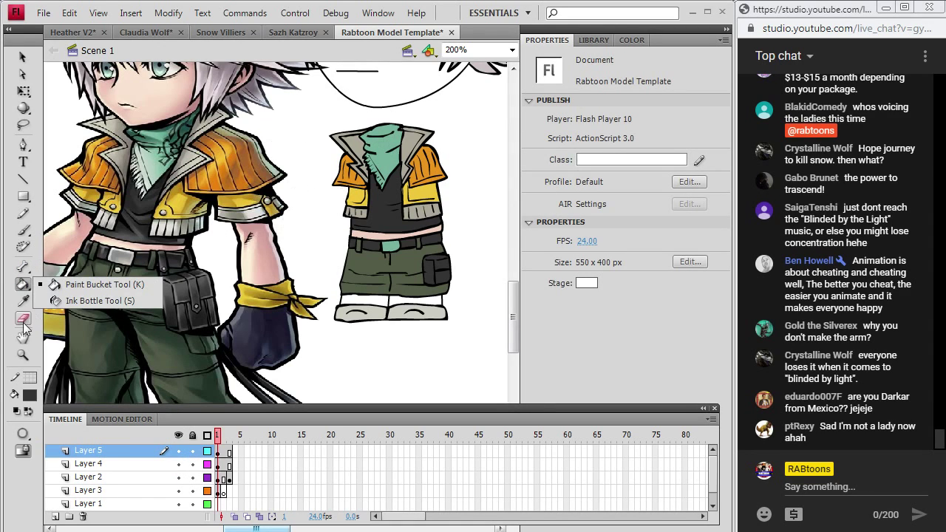
click(23, 288)
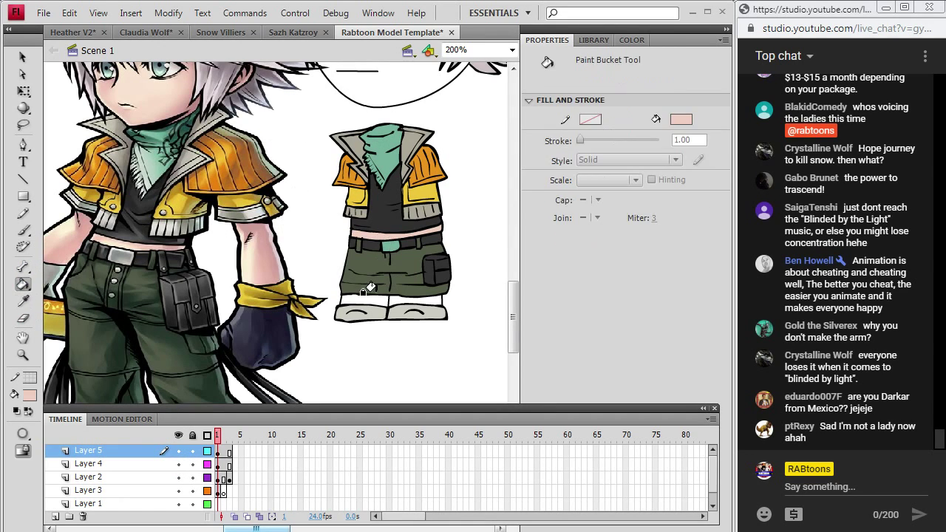
scroll(515, 283, up, 5)
click(436, 228)
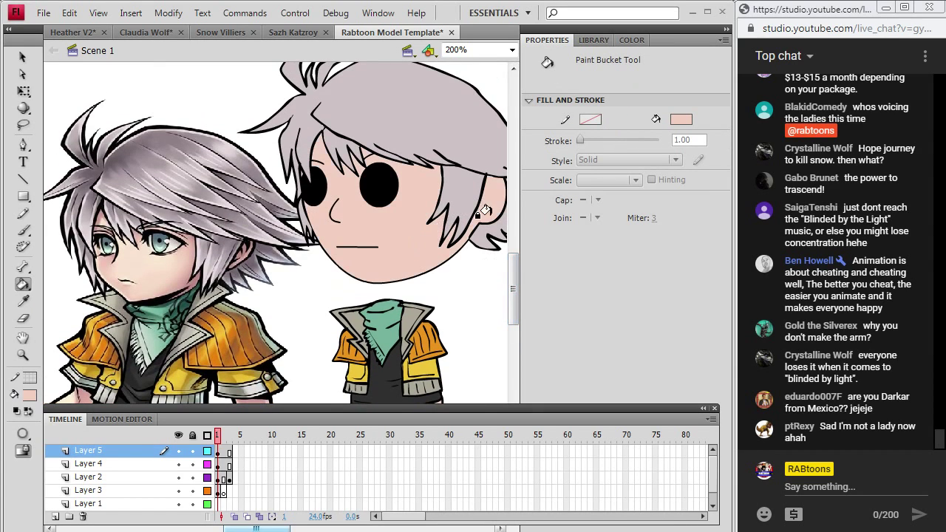
- On frame 2 of Layer 5, pencil shading boundary lines down the outfit to the shoes and over the scarf
scroll(516, 276, down, 5)
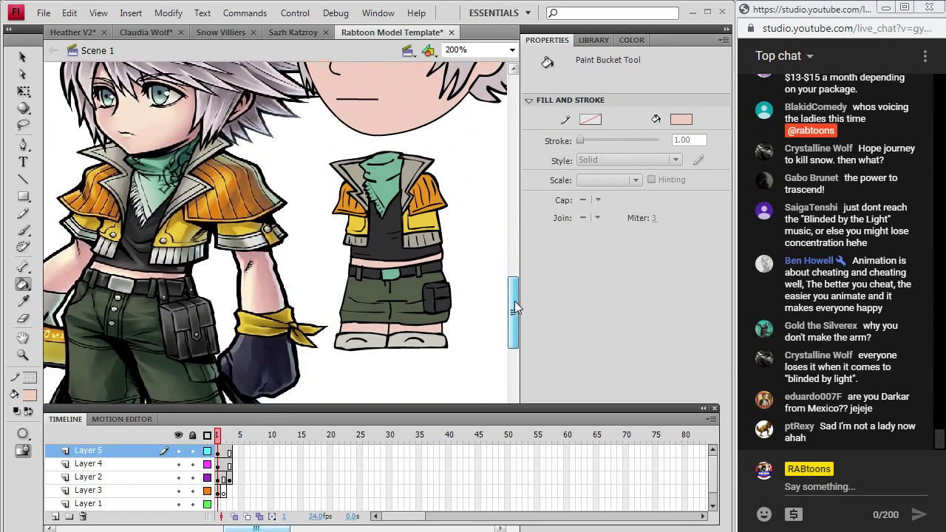
scroll(515, 313, up, 2)
click(23, 213)
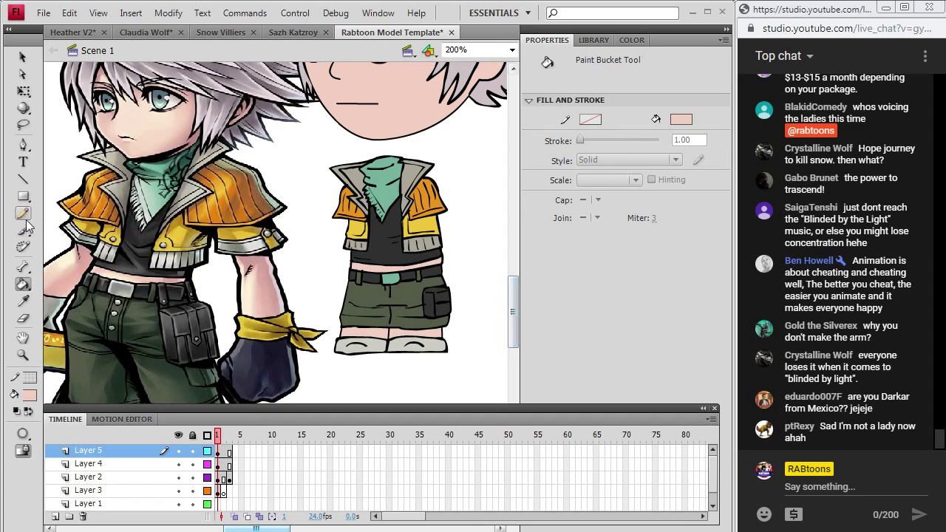
click(223, 452)
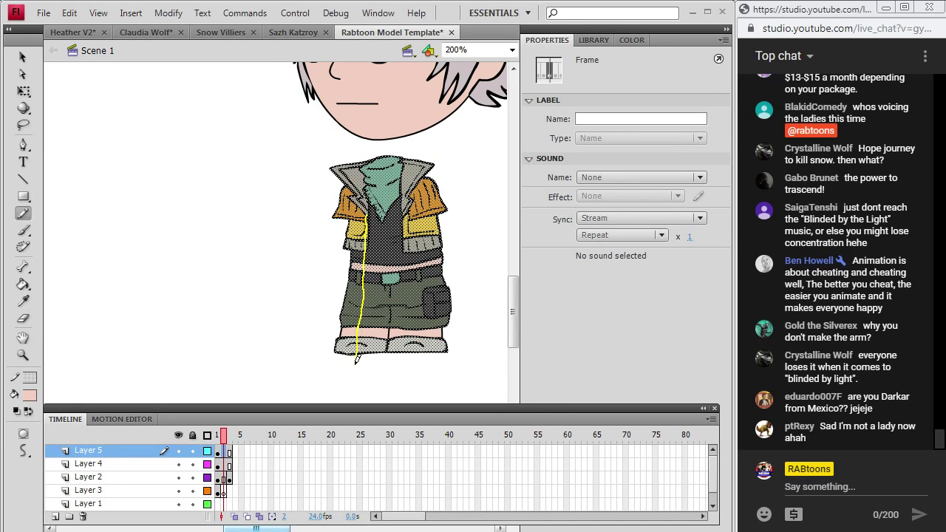
drag(357, 362, 352, 352)
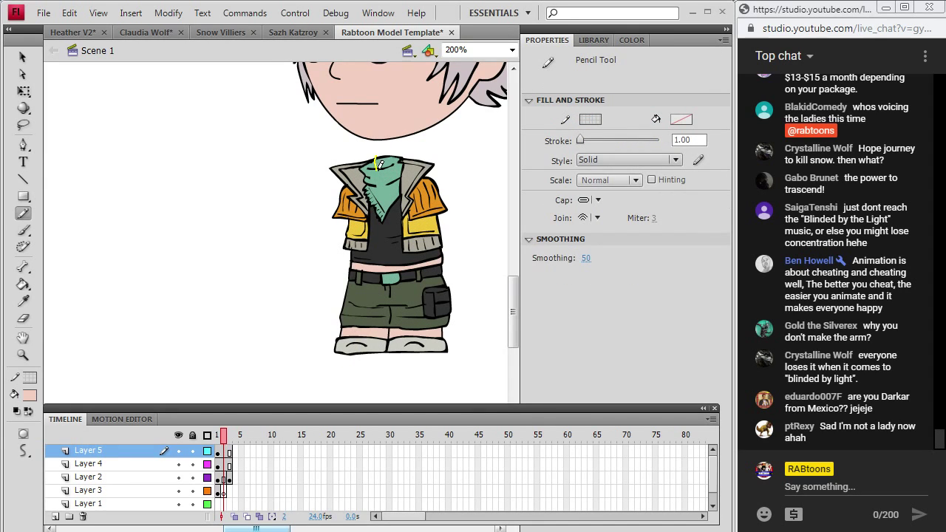
mouse_move(378, 193)
mouse_down()
mouse_move(355, 240)
mouse_move(353, 179)
mouse_up()
- On frame 2 of Layer 4, pencil a curved shading boundary from the crown of the hair down to the fringe
drag(512, 299, 514, 274)
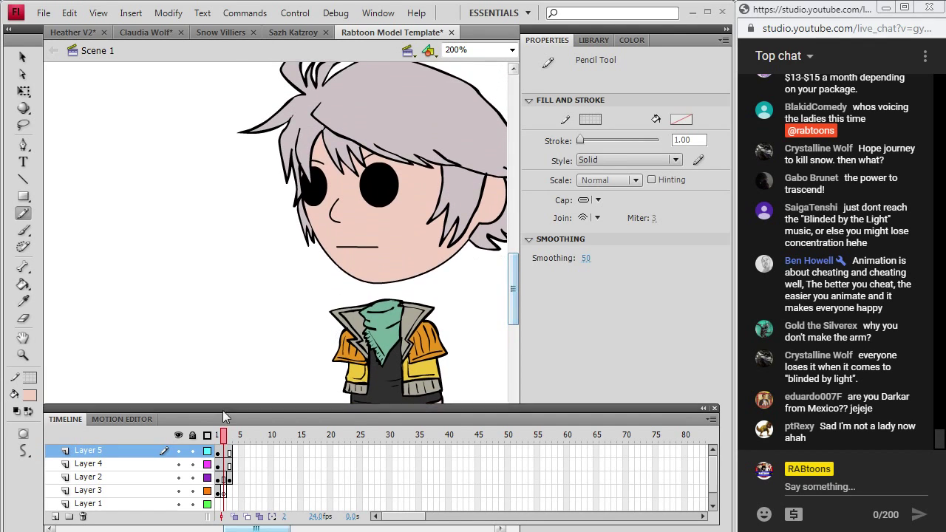
click(179, 451)
click(179, 451)
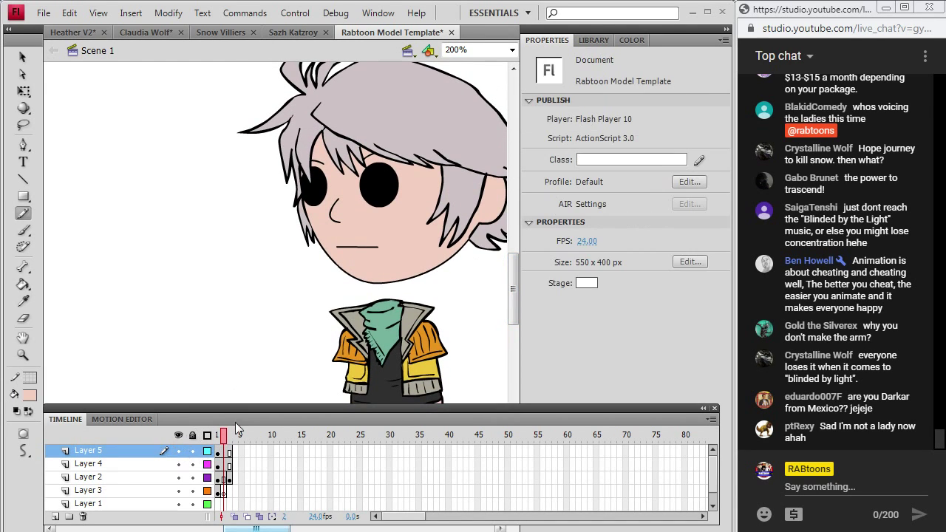
click(221, 465)
click(220, 465)
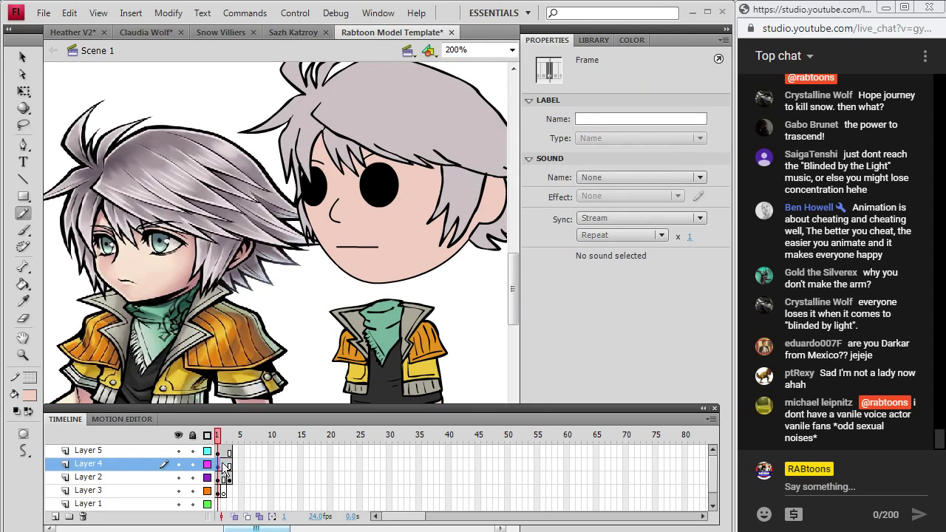
key(period)
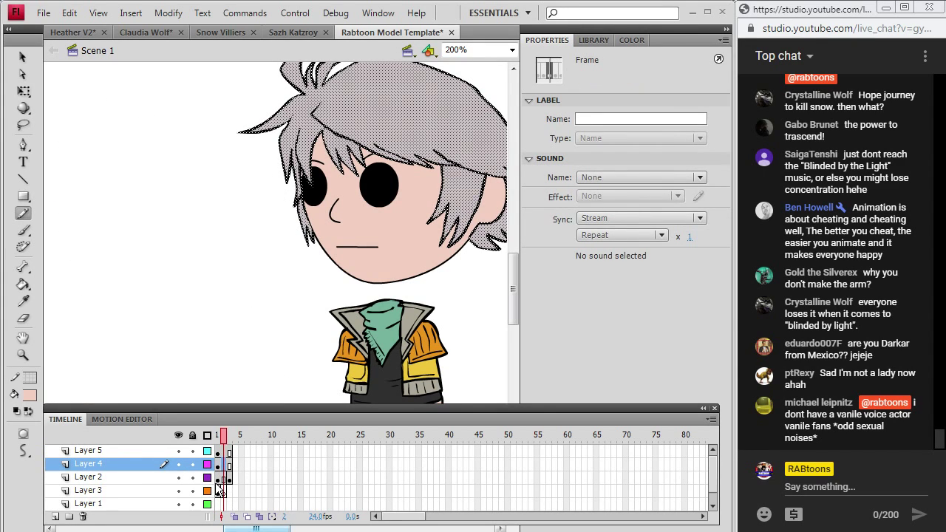
scroll(512, 285, up, 3)
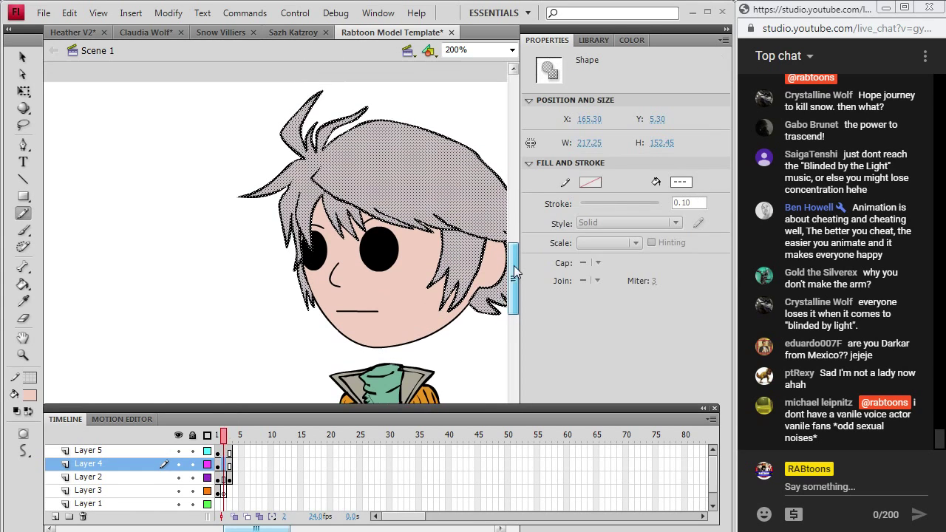
drag(284, 528, 290, 529)
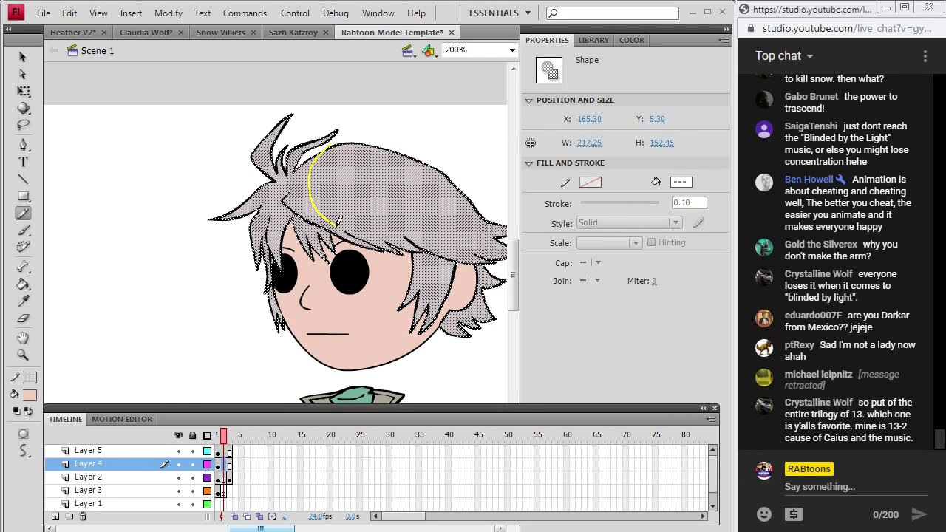
drag(377, 250, 381, 253)
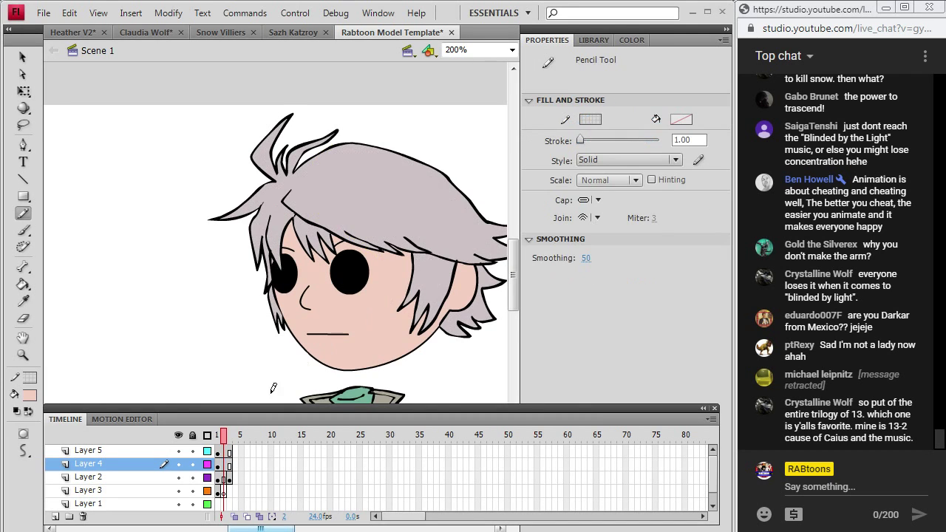
- Pencil shading boundary lines down the side lock in front of the ear and across the back hair spikes on Layer 4
click(224, 450)
click(224, 464)
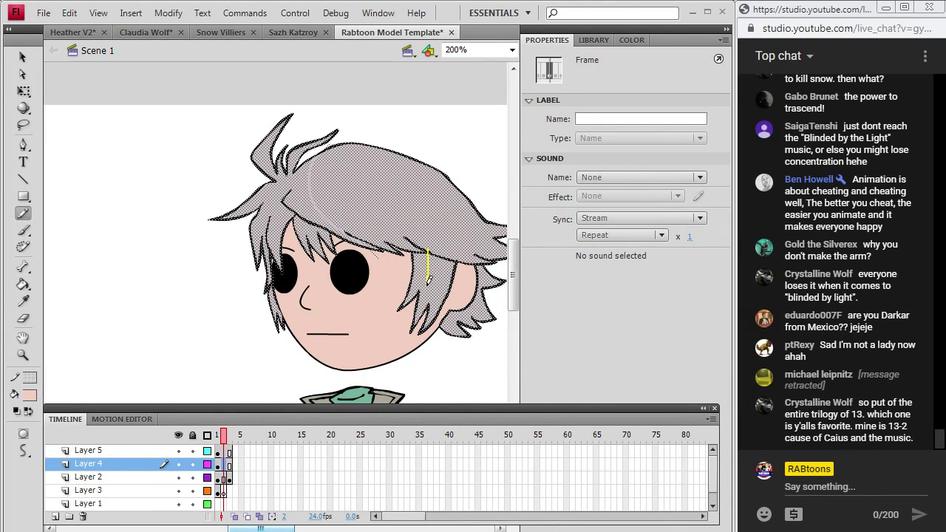
drag(411, 336, 412, 335)
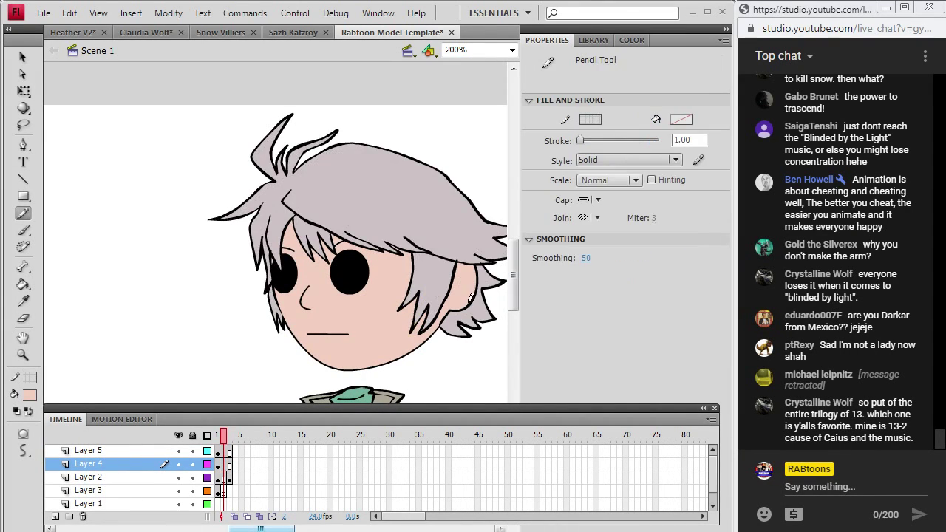
drag(481, 326, 497, 300)
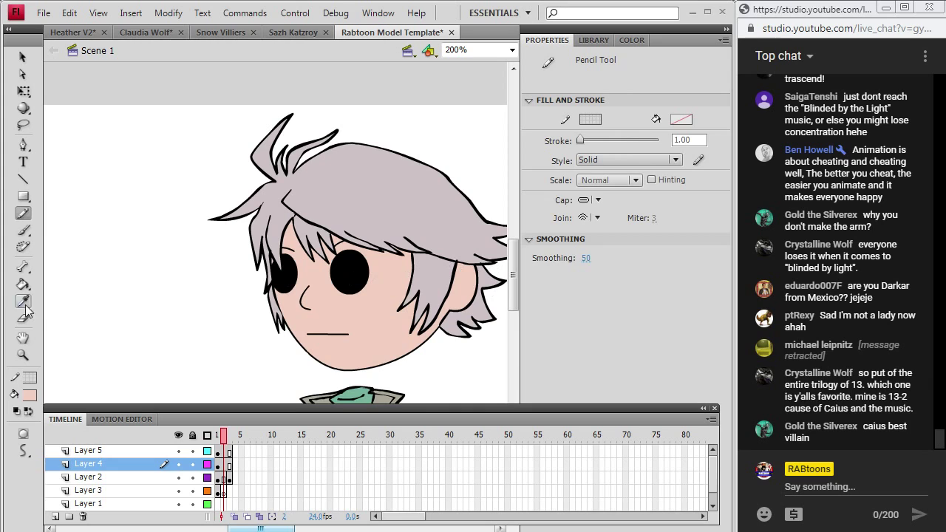
- Darken the hair fill colour and fill the shaded areas of the crown, front spikes, side lock and back hair on Layer 4
key(k)
click(29, 395)
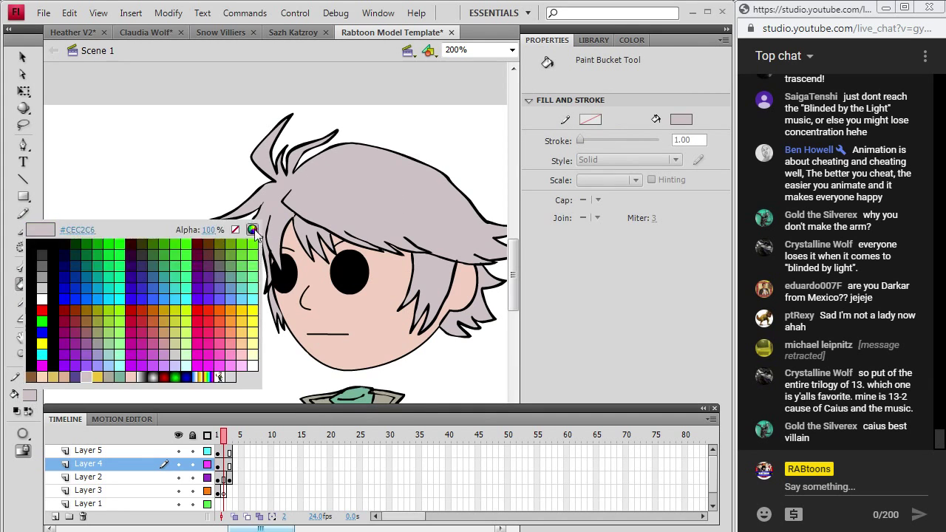
click(252, 230)
click(525, 226)
click(250, 375)
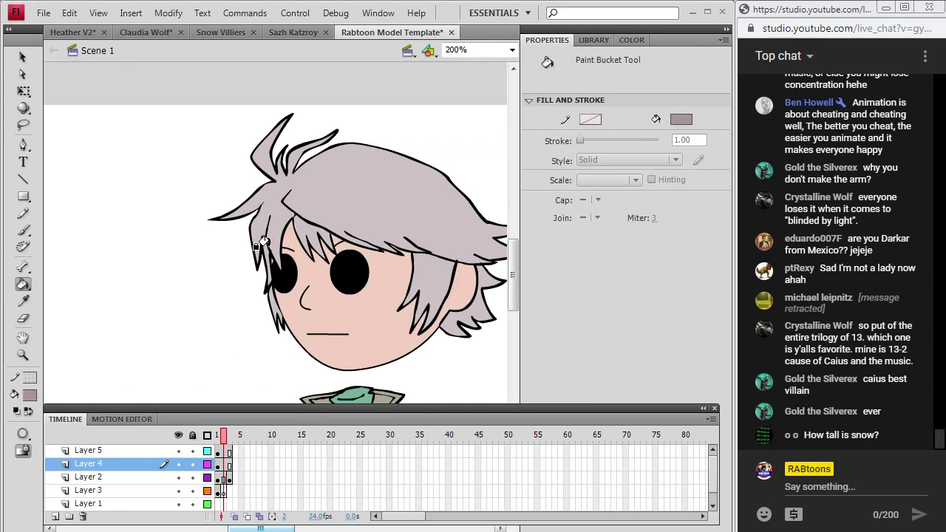
click(263, 255)
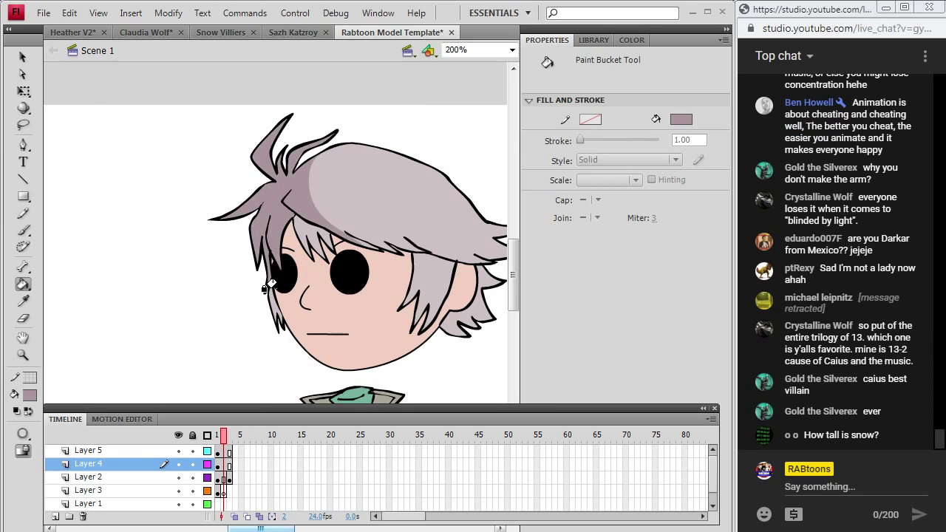
click(409, 279)
click(441, 325)
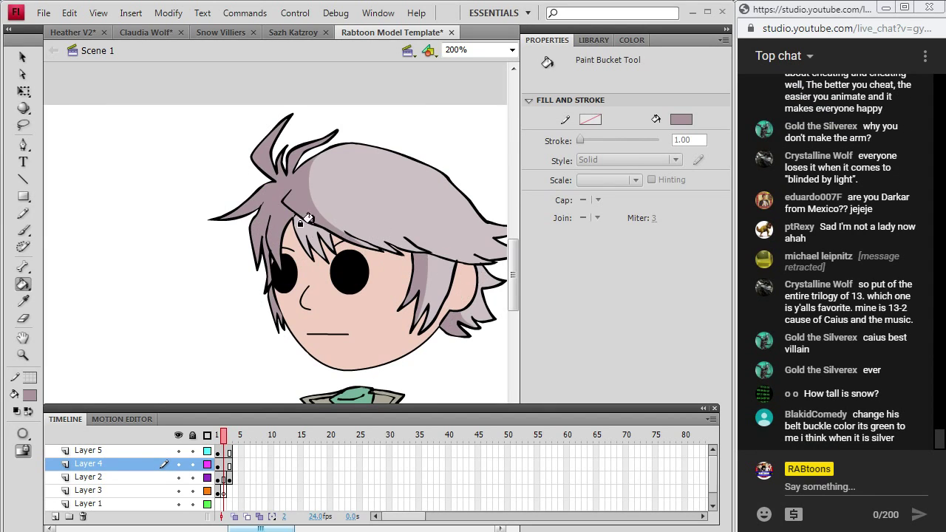
- Sample the face's skin tone and mix a darker shade of it as the fill colour
scroll(488, 273, down, 5)
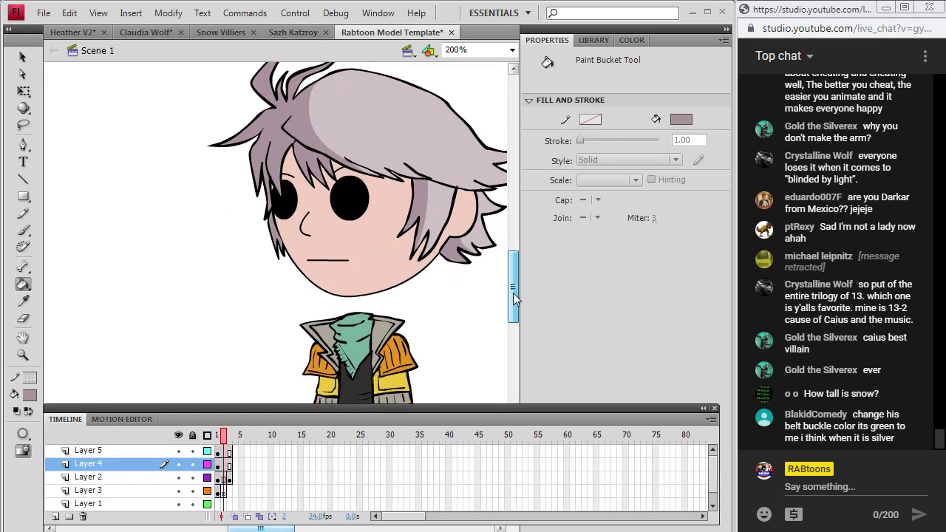
key(i)
click(377, 202)
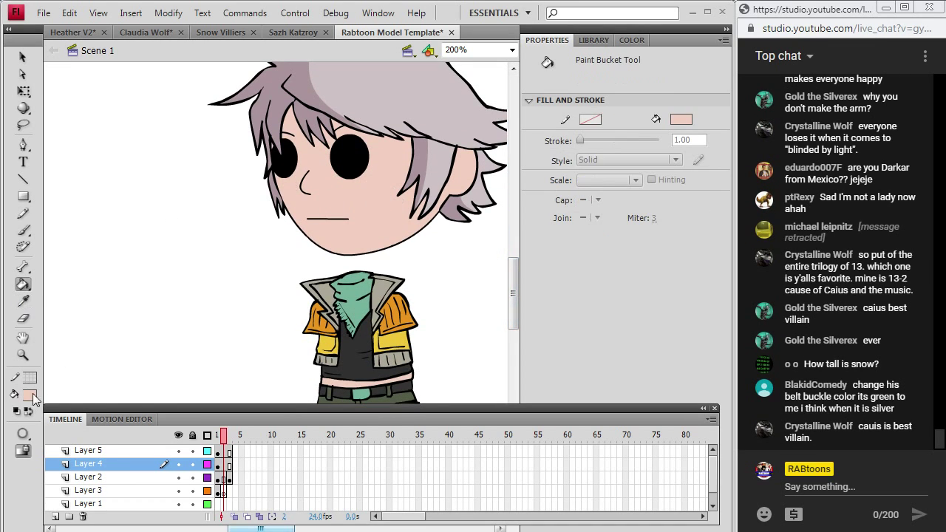
click(30, 396)
click(253, 229)
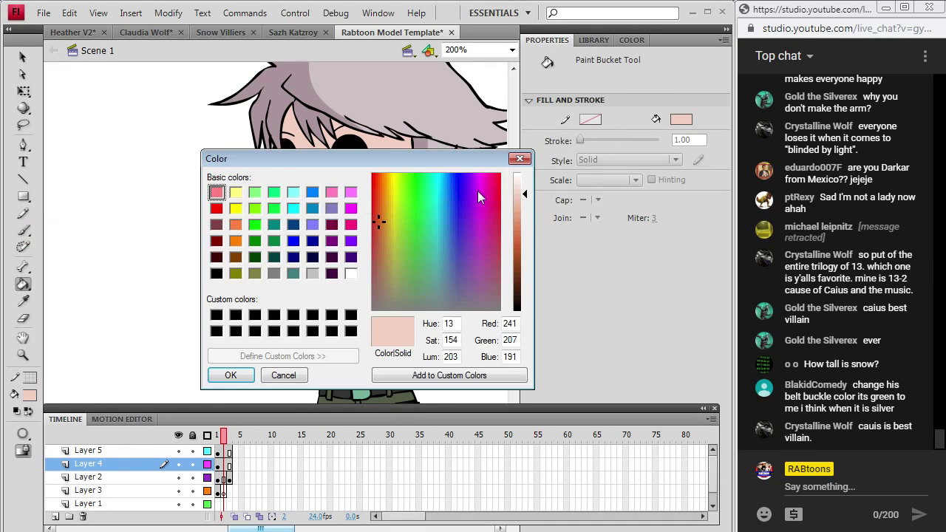
click(523, 215)
click(231, 375)
- On frame 2 of Layer 2, pencil shading boundary lines down the face to the chin and beneath the fringe and side lock
key(y)
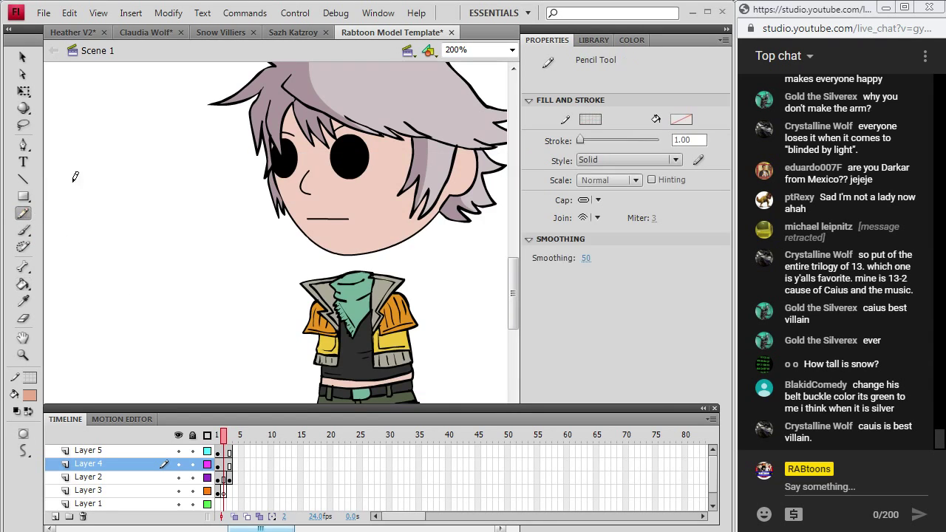
click(218, 478)
drag(514, 267, 515, 253)
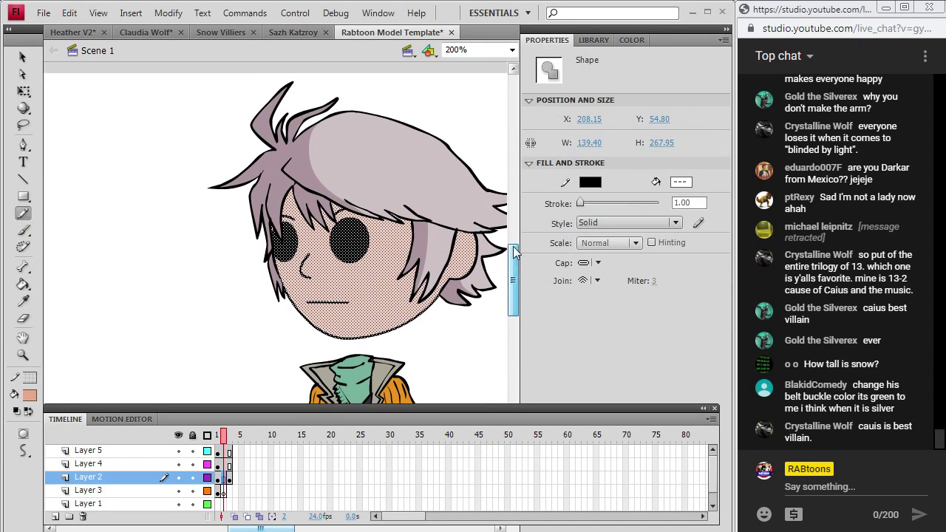
drag(320, 140, 306, 219)
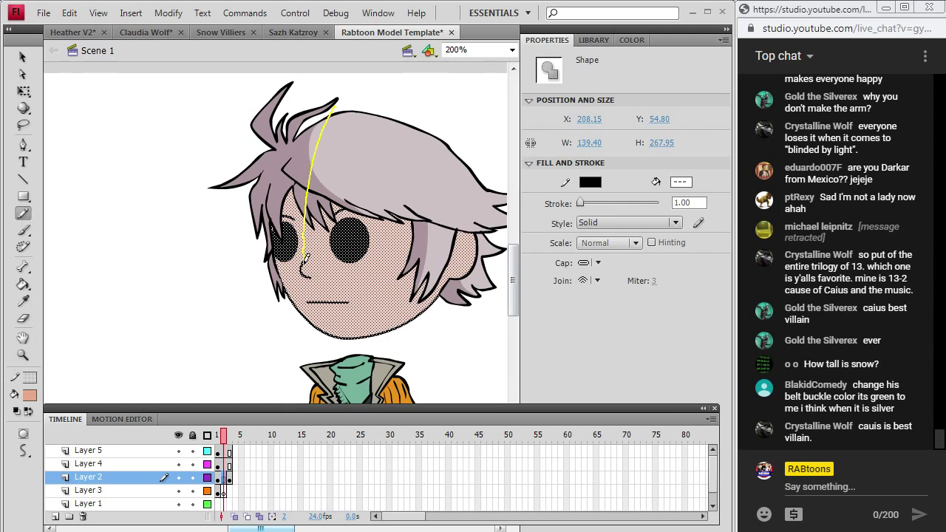
drag(320, 296, 344, 351)
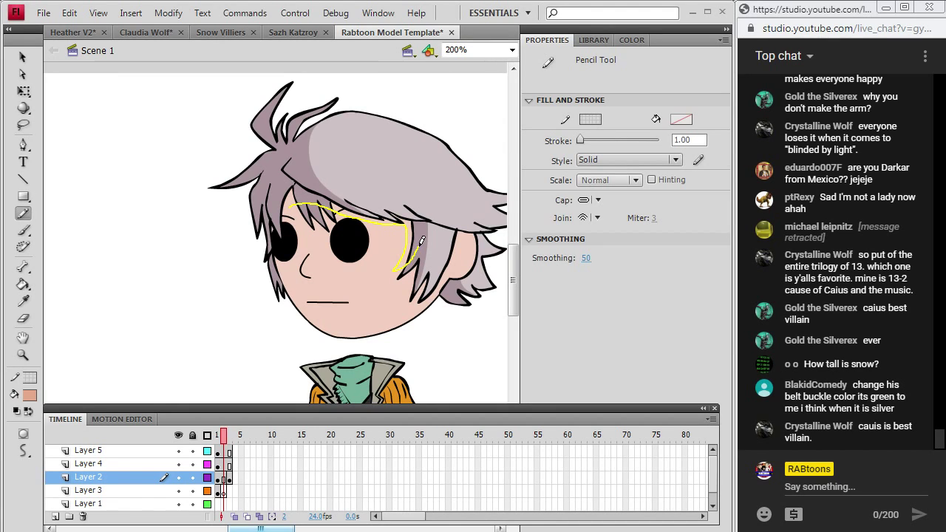
drag(442, 221, 481, 140)
- Fill the front side of the face and the area beneath the fringe with the darker skin tone
click(23, 284)
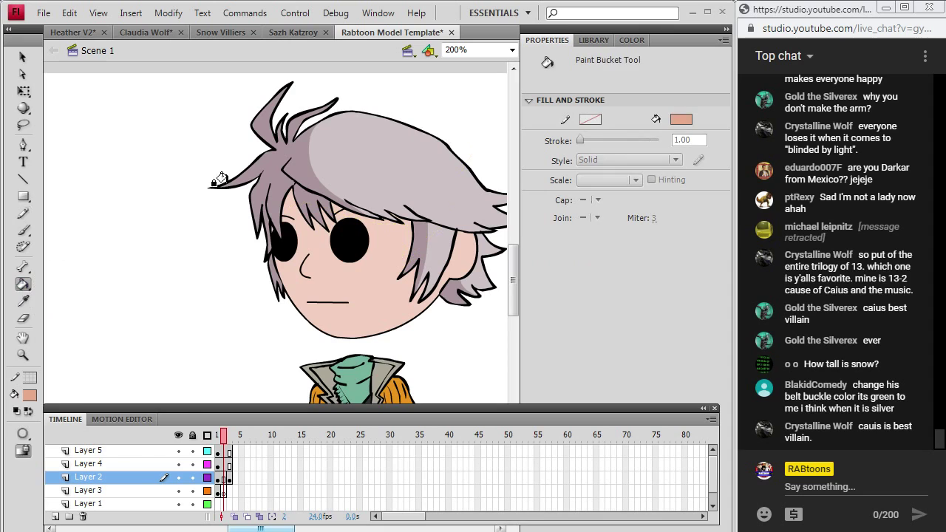
click(287, 255)
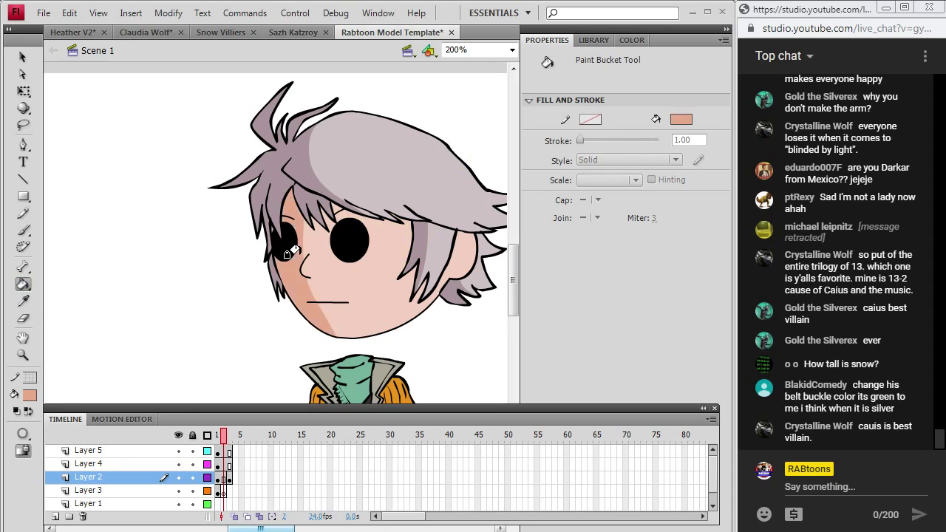
click(400, 224)
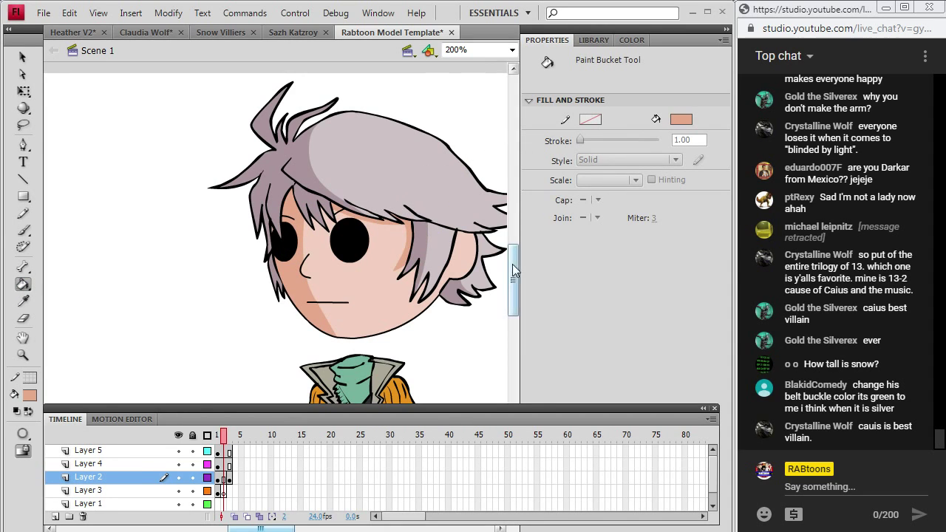
- Sample the shorts' green, darken it to RGB 52, 57, 45, and fill the shaded side of the shorts with it
drag(513, 279, 513, 305)
key(i)
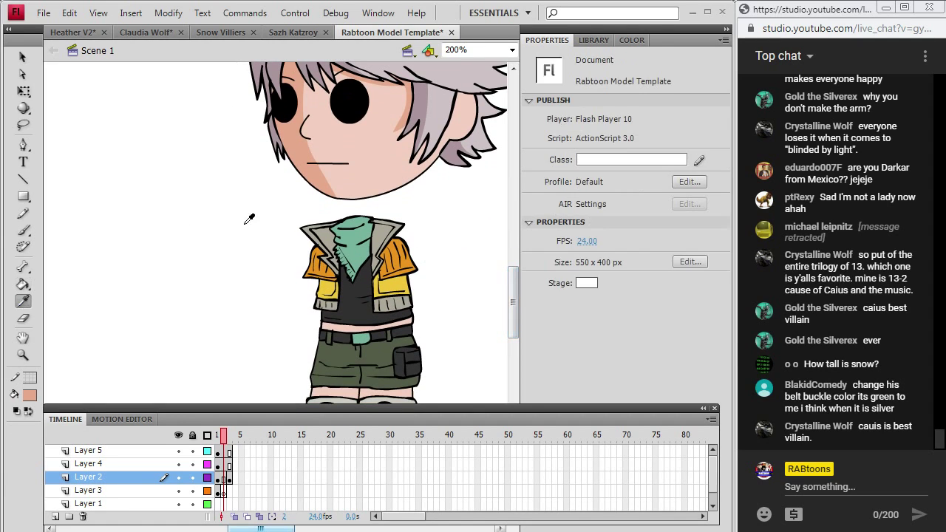
click(345, 358)
click(29, 396)
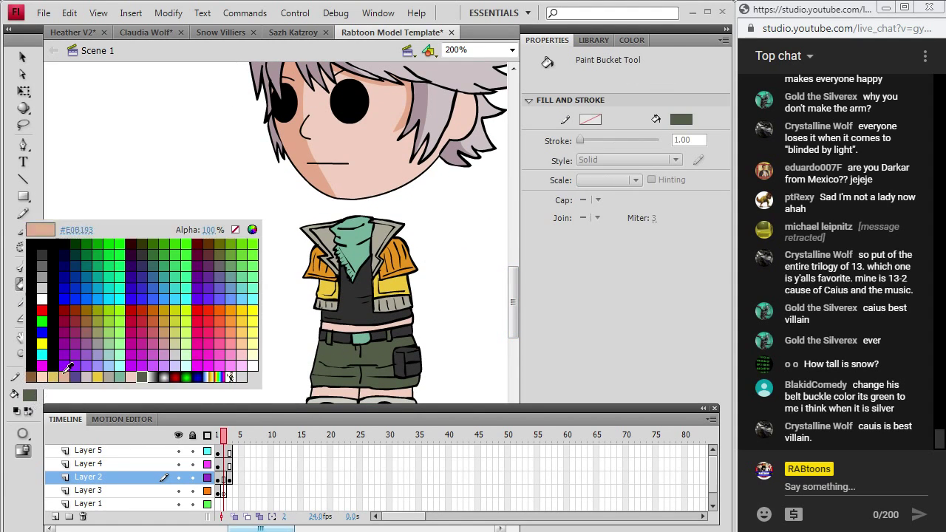
click(252, 229)
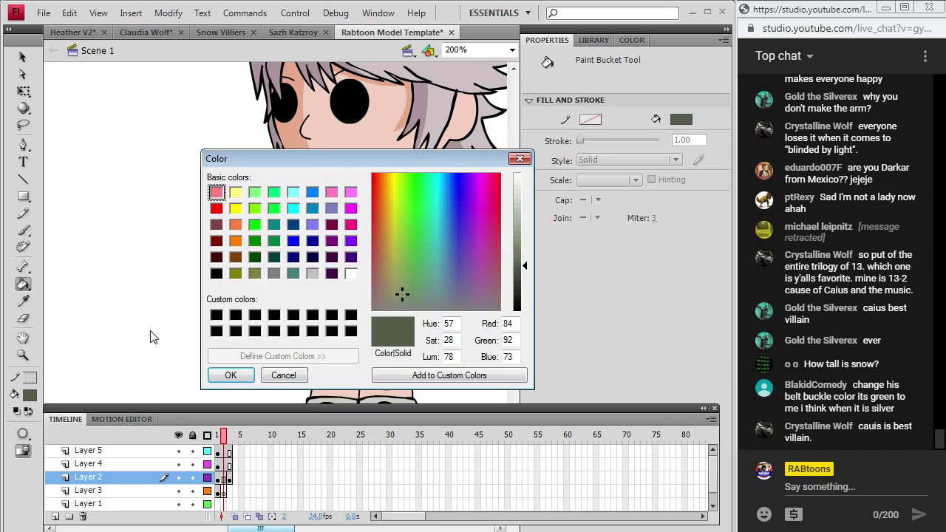
drag(520, 275, 528, 290)
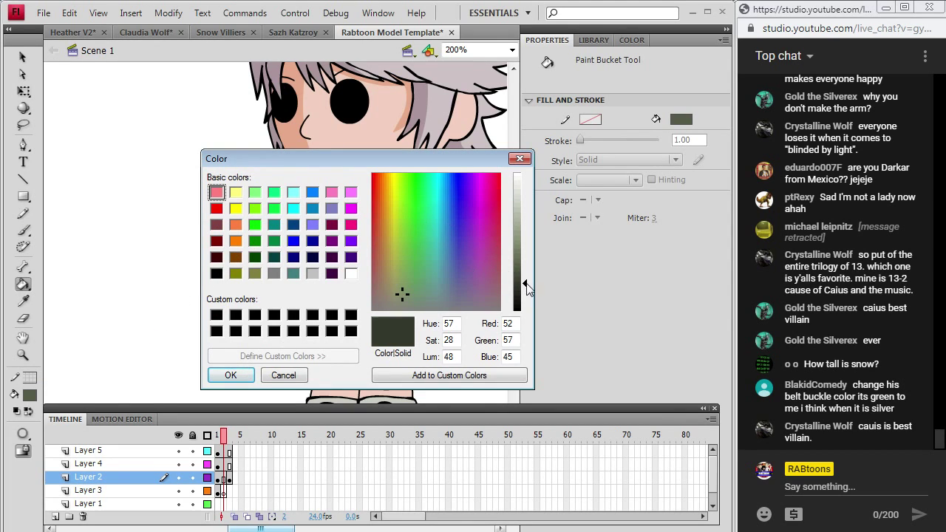
click(231, 377)
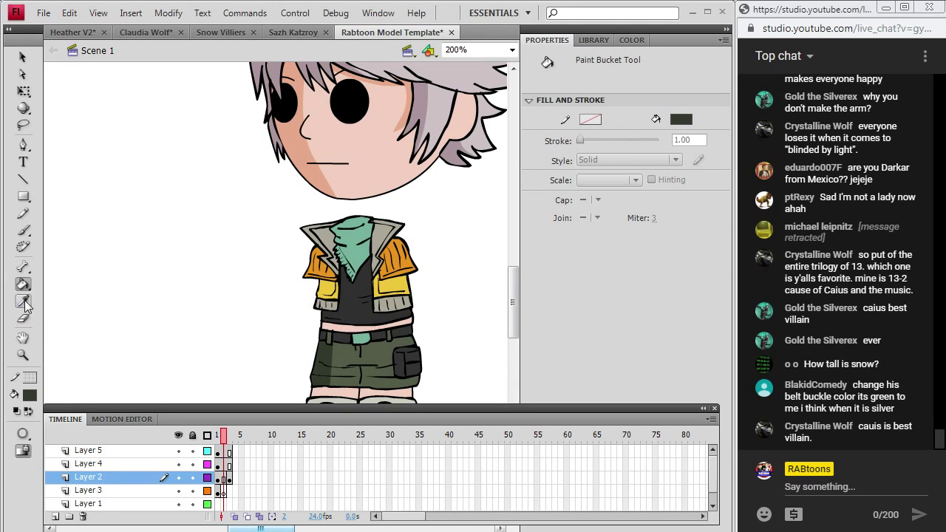
- Darken the shirt's dark grey to RGB 31, 31, 31 and fill the shaded side of the shirt with it
click(30, 396)
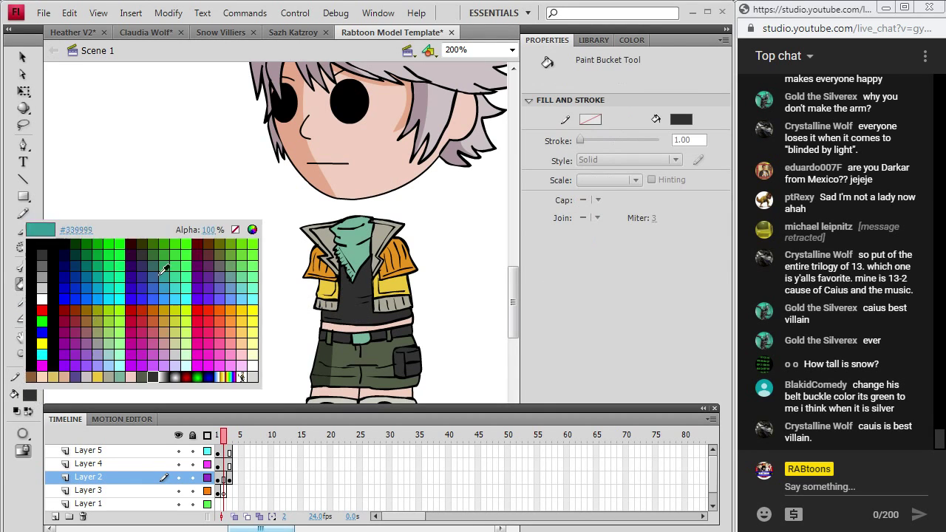
click(252, 230)
drag(527, 285, 528, 294)
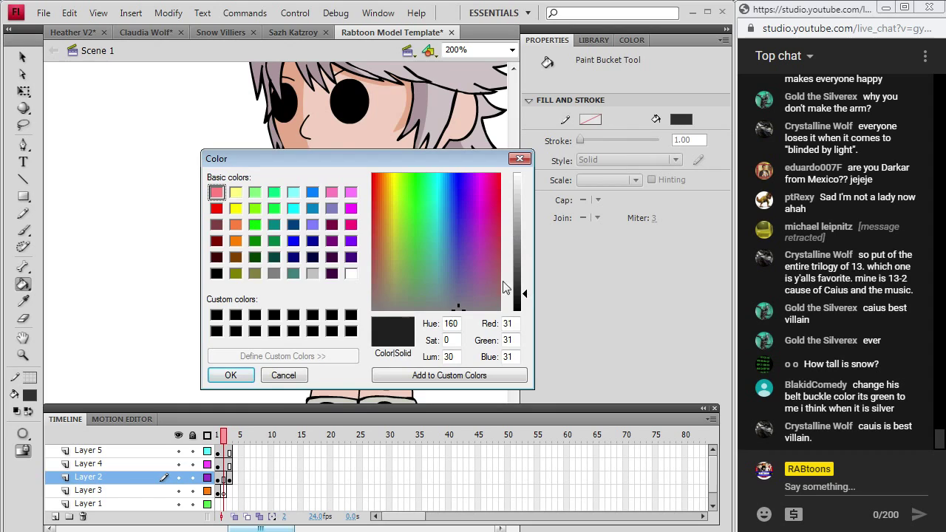
click(230, 375)
click(339, 311)
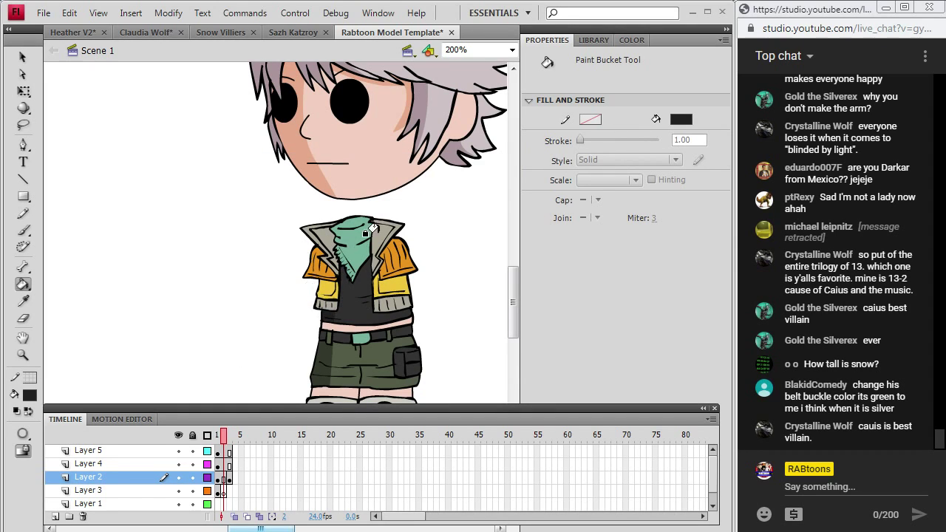
- Sample the jacket's yellow, darken it, and fill the shaded part of the yellow jacket panel with it
key(i)
click(334, 281)
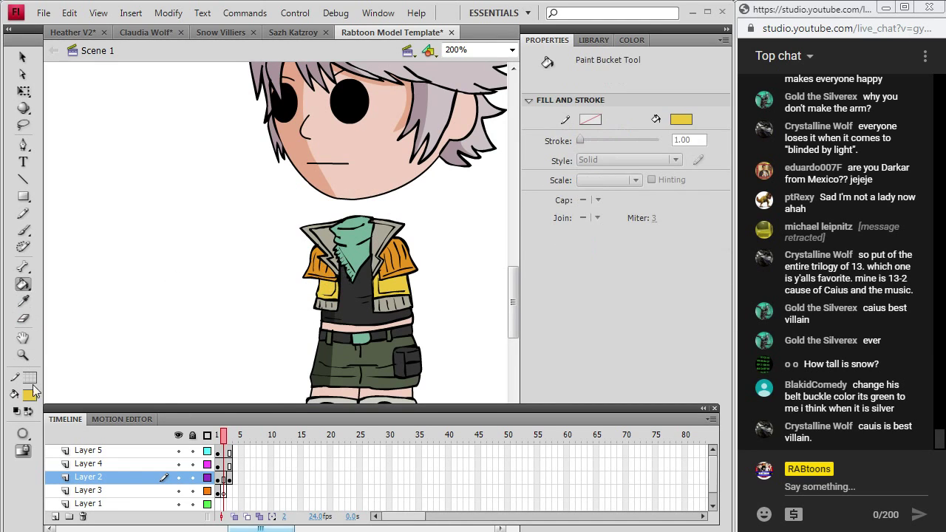
click(30, 394)
click(253, 230)
drag(523, 239, 525, 249)
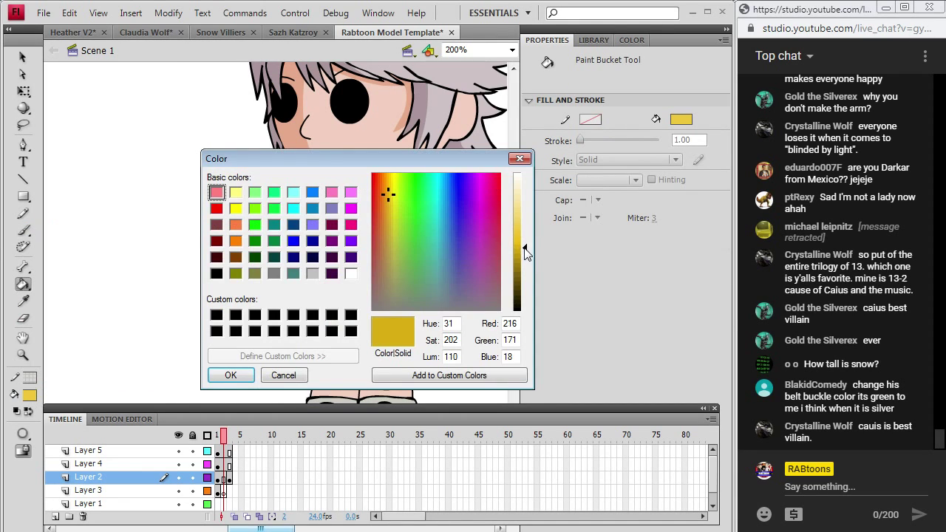
click(231, 375)
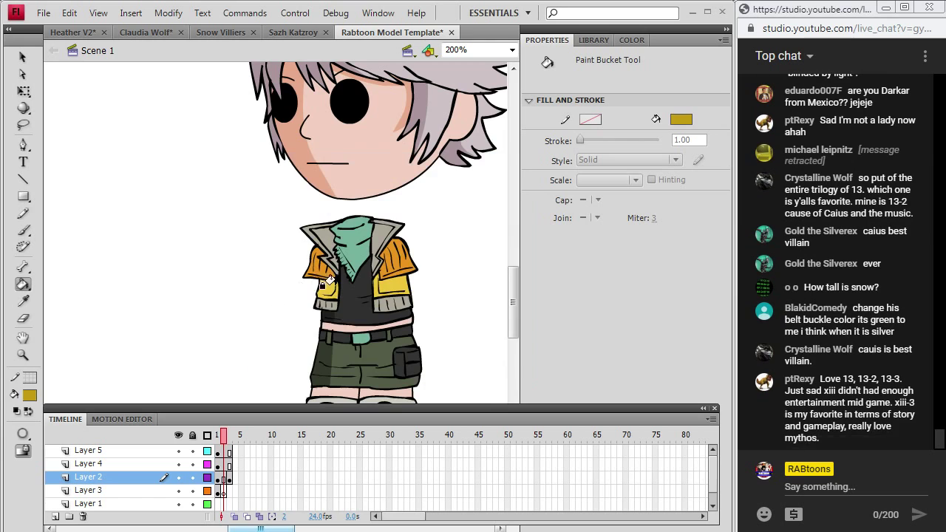
- Sample the jacket collar's grey, darken it, and fill the shaded side of the collar with it
click(22, 301)
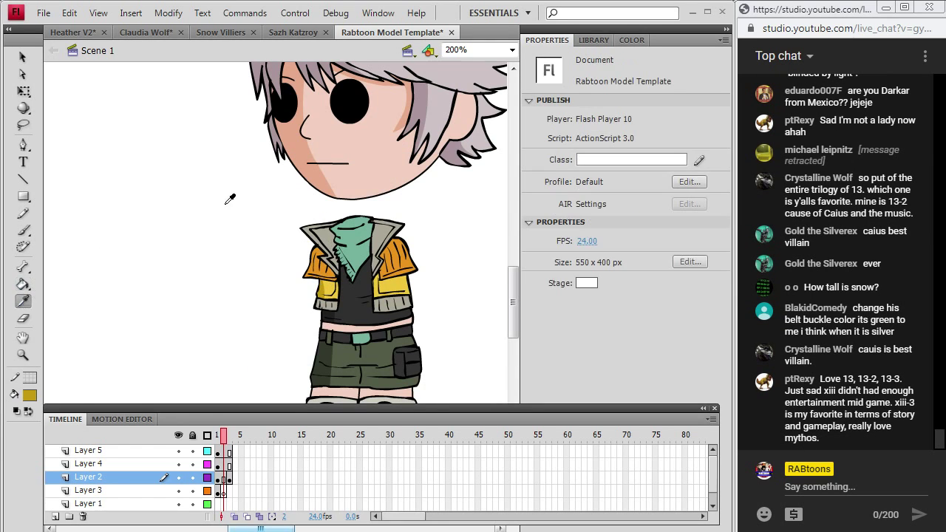
click(329, 235)
click(29, 396)
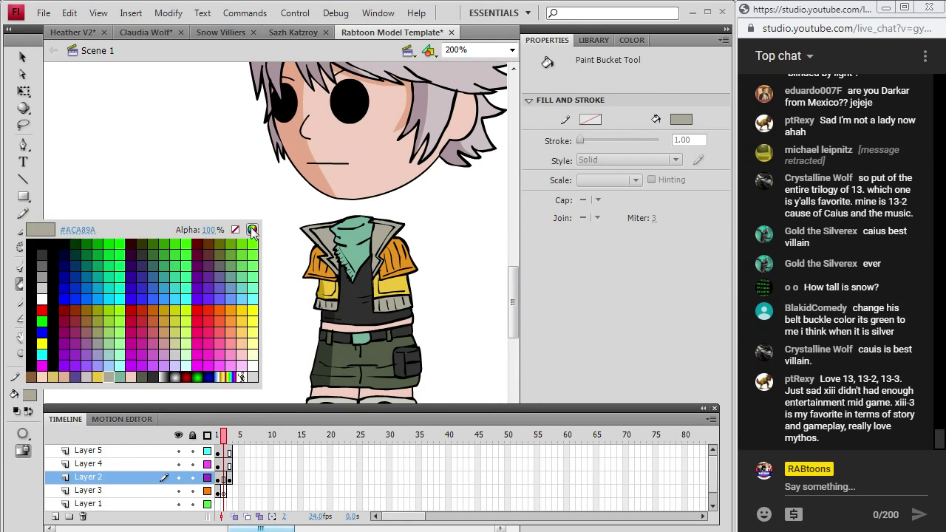
click(253, 229)
drag(528, 232, 528, 244)
click(230, 374)
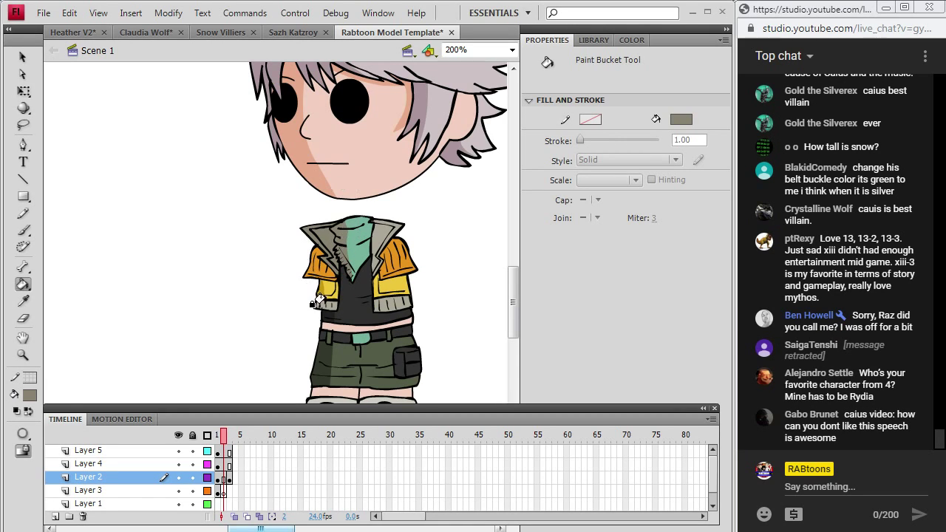
- Pencil a shading boundary down the body on Layer 2 and fill the waist and leg shadows with the face's sampled shadow tone
drag(514, 293, 513, 305)
click(23, 300)
click(305, 114)
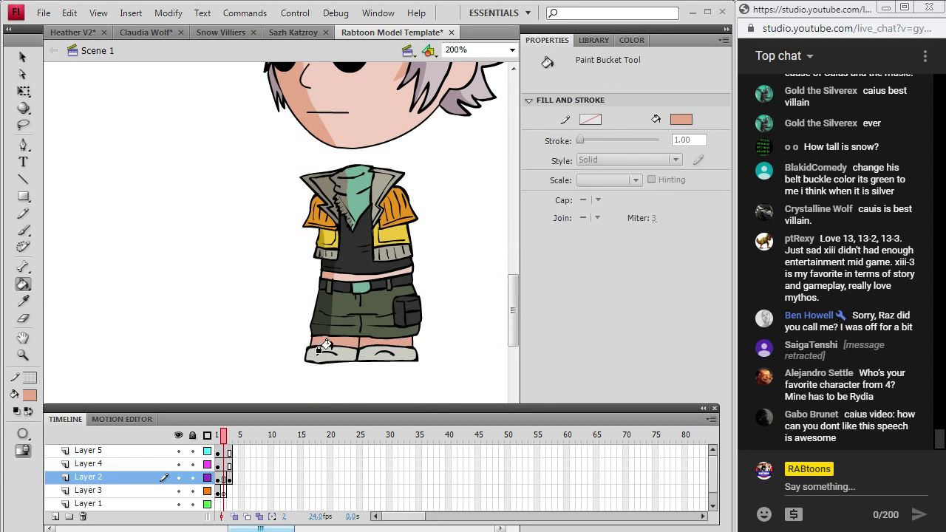
click(23, 213)
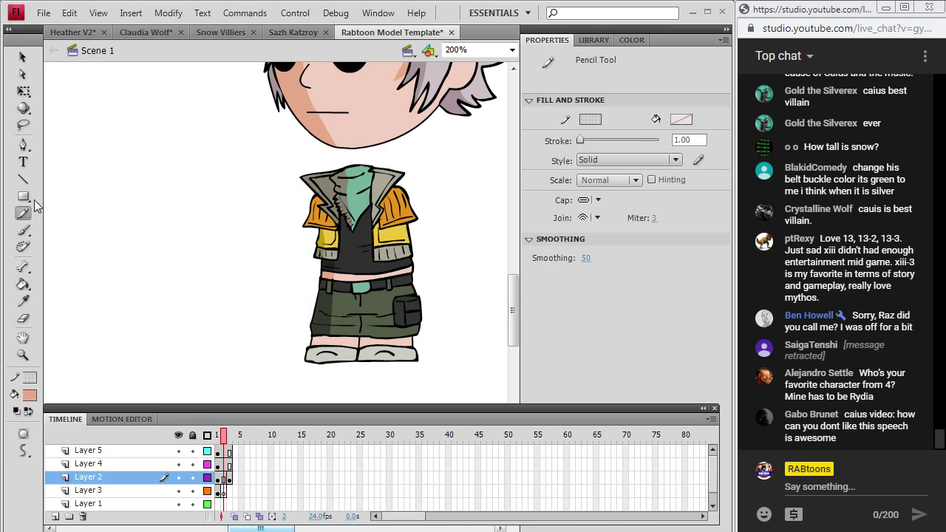
click(222, 478)
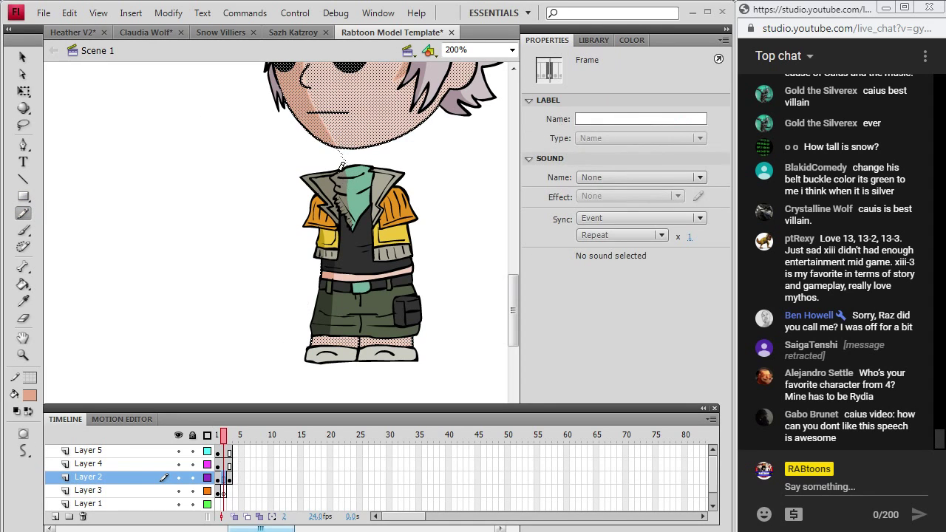
drag(340, 164, 334, 364)
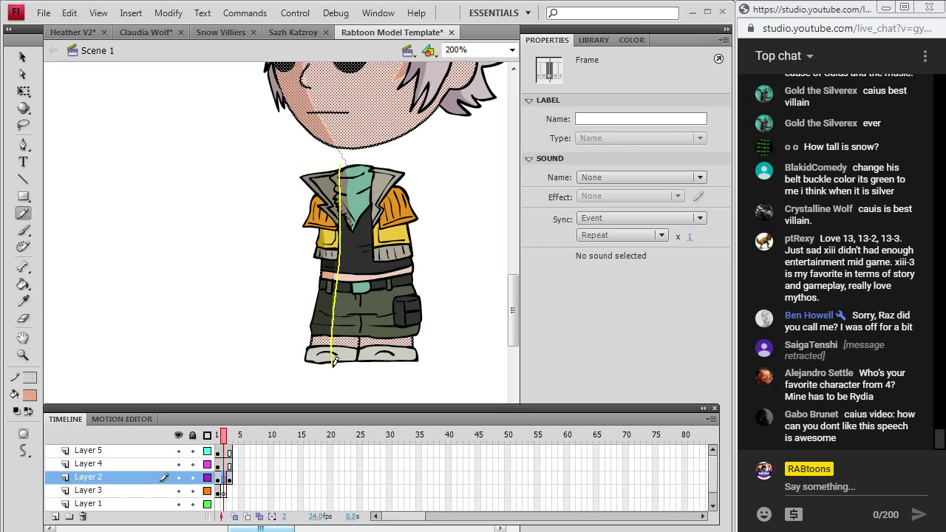
click(23, 285)
- Sample the shoes' light grey, darken it, and fill the shaded part of the front shoe with it
click(23, 301)
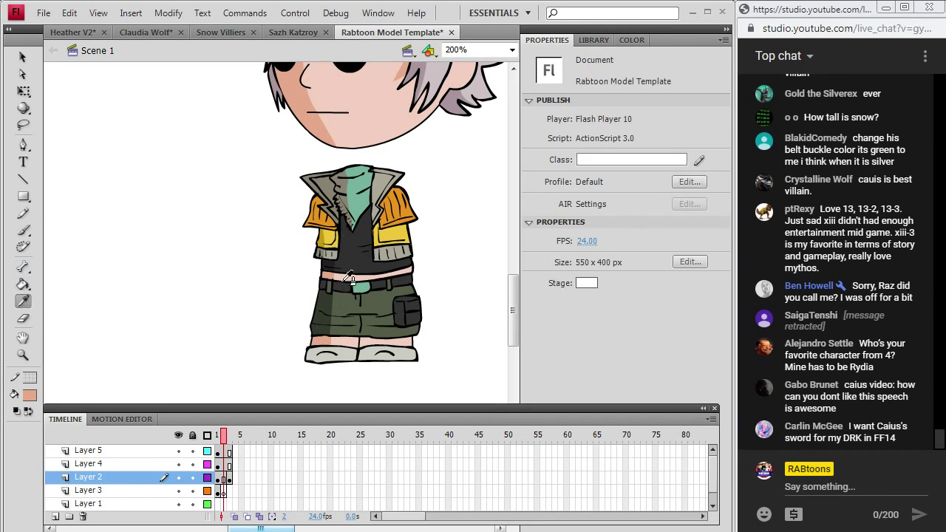
click(348, 356)
click(33, 392)
click(266, 227)
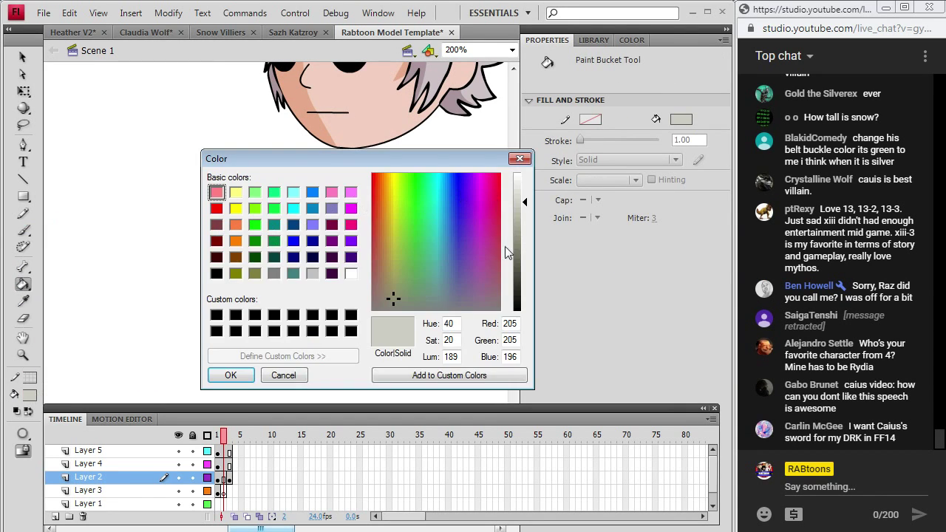
click(525, 225)
click(231, 375)
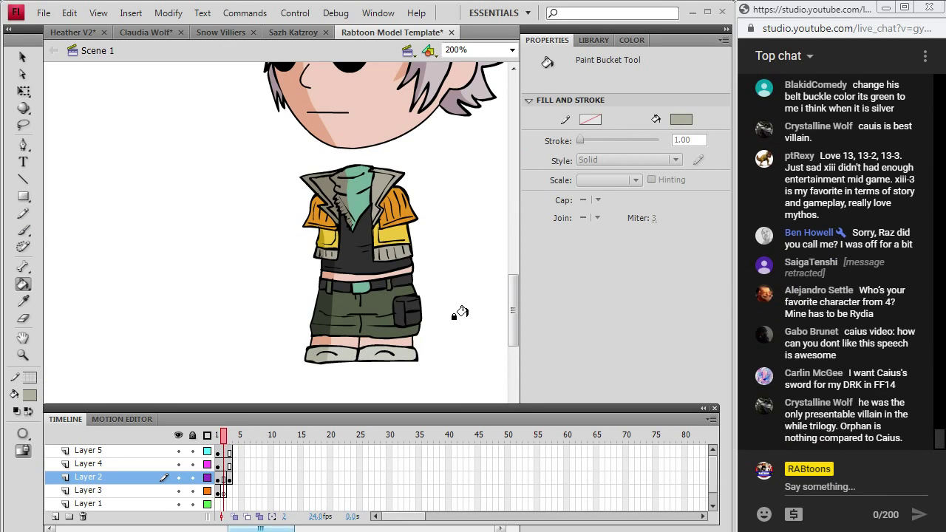
- Sample the orange of the jacket's front shoulder and darken it for use as the shading fill colour
click(23, 301)
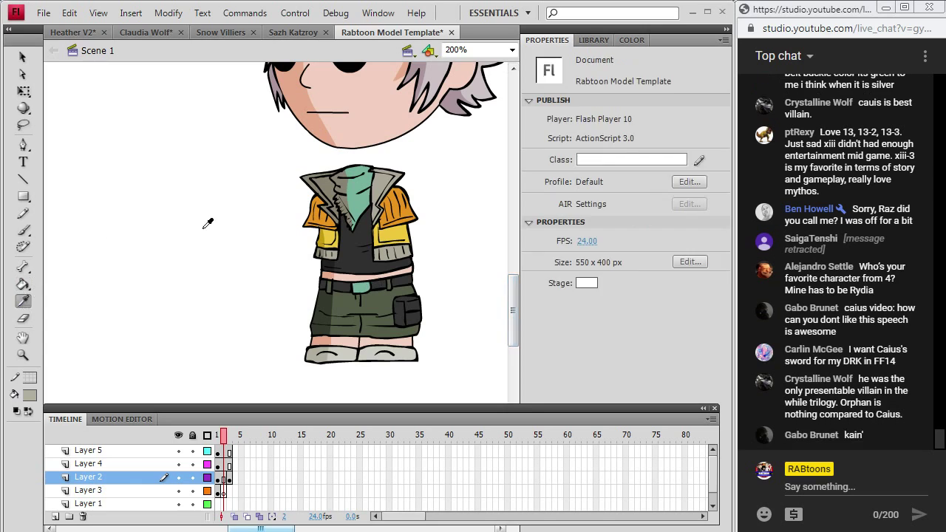
click(320, 292)
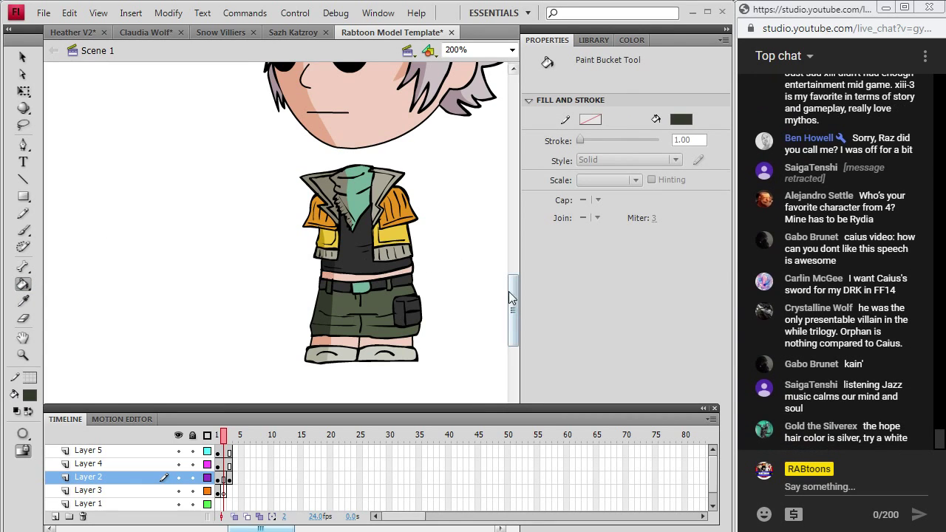
scroll(514, 295, up, 2)
scroll(514, 293, up, 1)
click(23, 301)
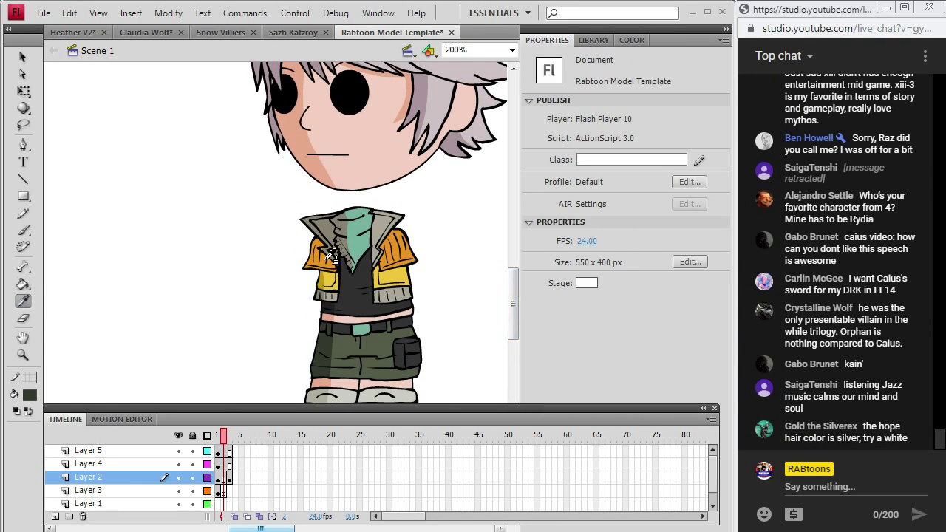
click(326, 259)
click(30, 396)
click(270, 225)
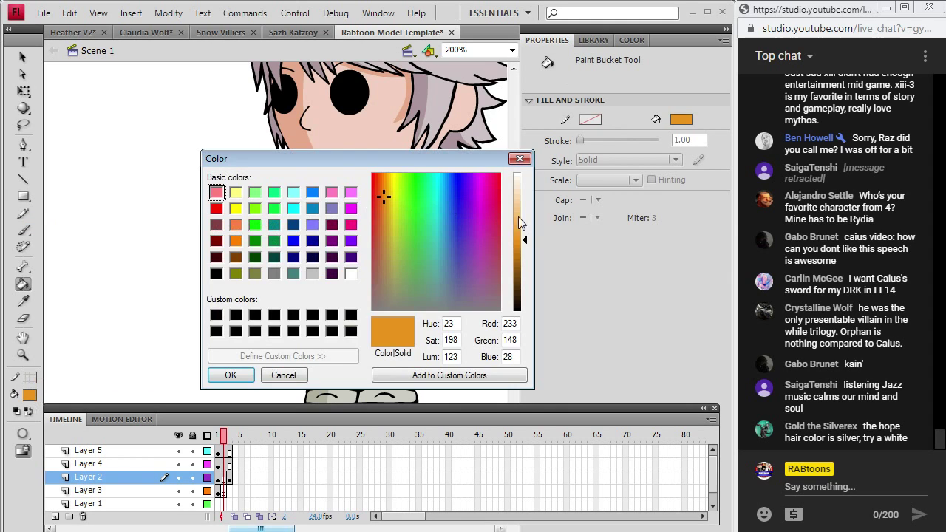
click(525, 260)
click(248, 375)
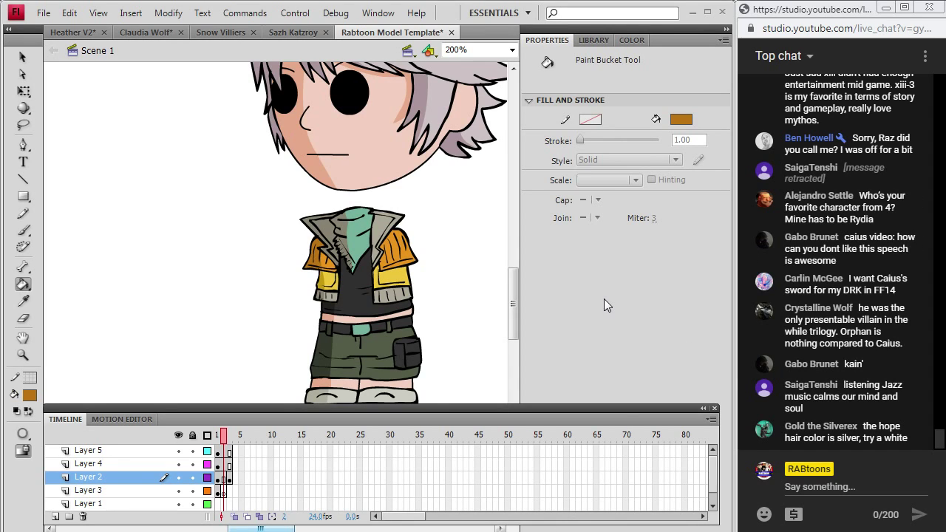
- Compare the shaded character's hair, face and outfit with the reference artwork on frame 1
scroll(429, 296, up, 4)
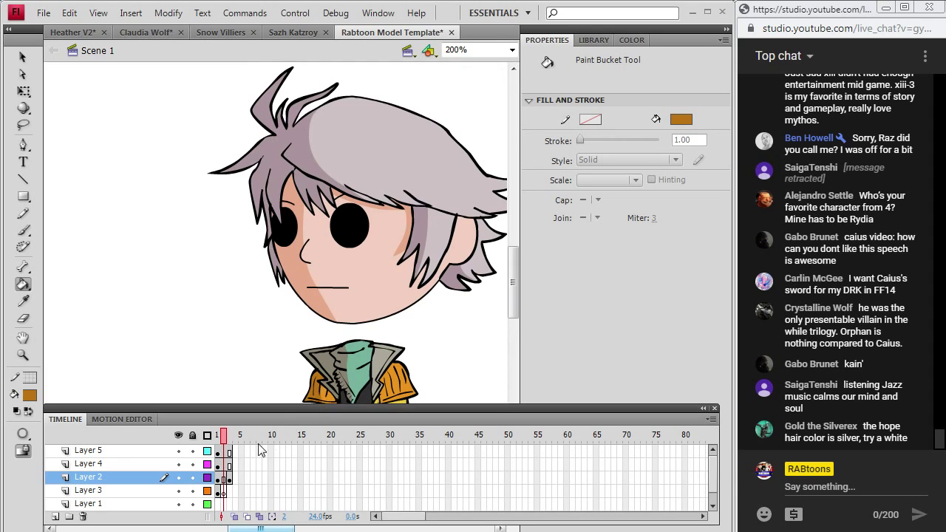
scroll(309, 310, down, 2)
scroll(310, 309, up, 2)
scroll(349, 275, down, 2)
scroll(349, 276, up, 2)
click(179, 491)
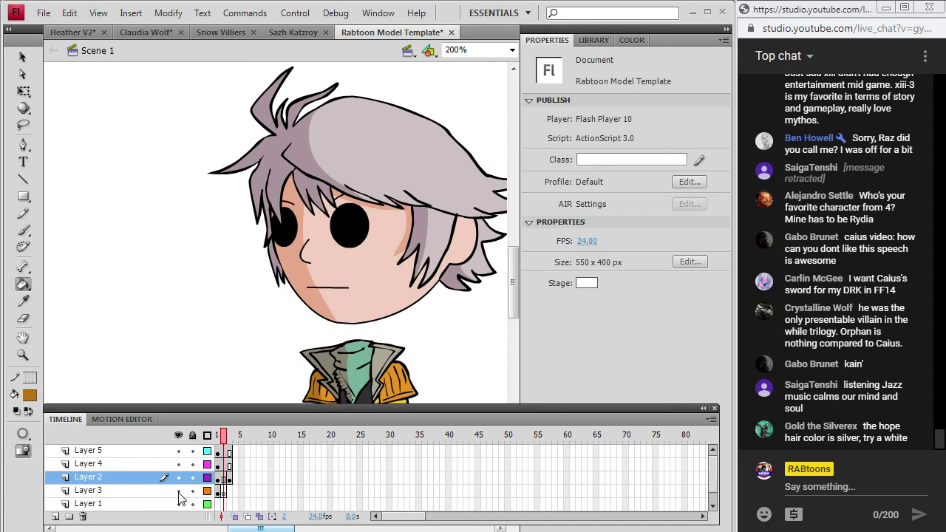
click(218, 437)
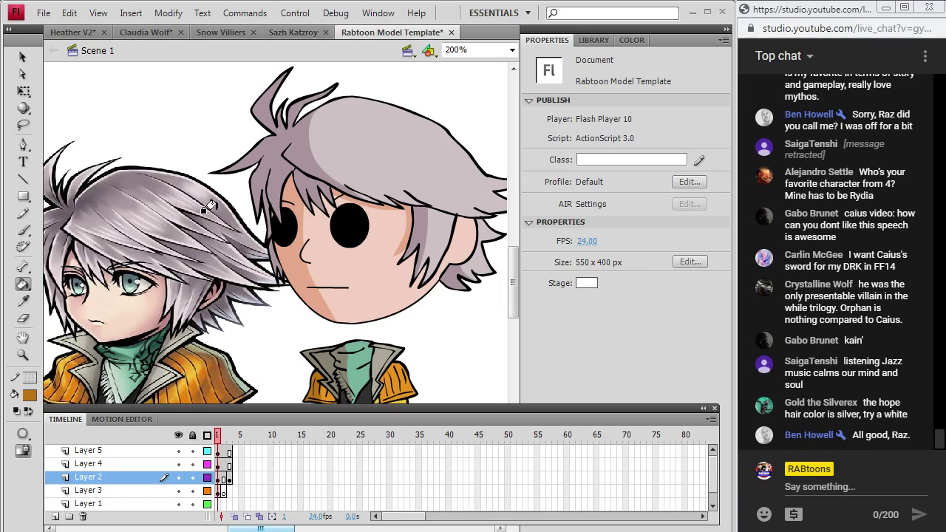
scroll(214, 221, down, 5)
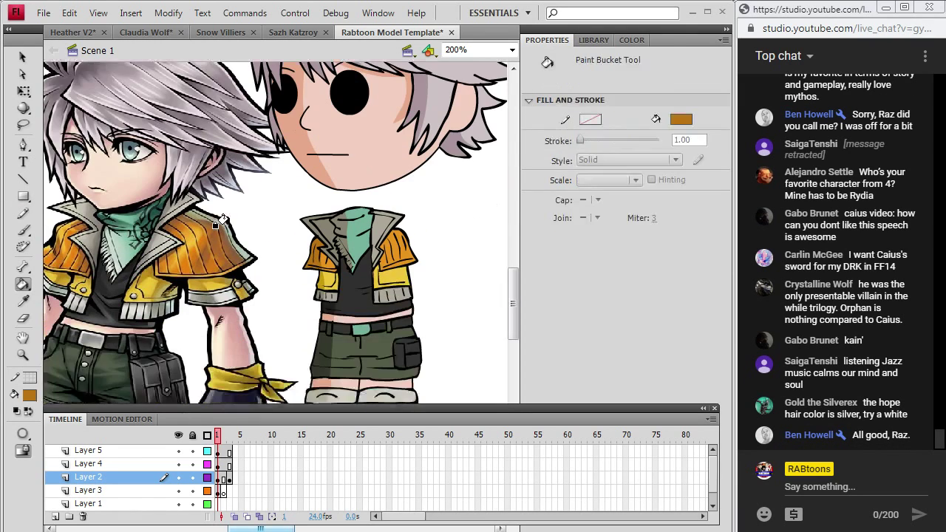
scroll(221, 220, down, 3)
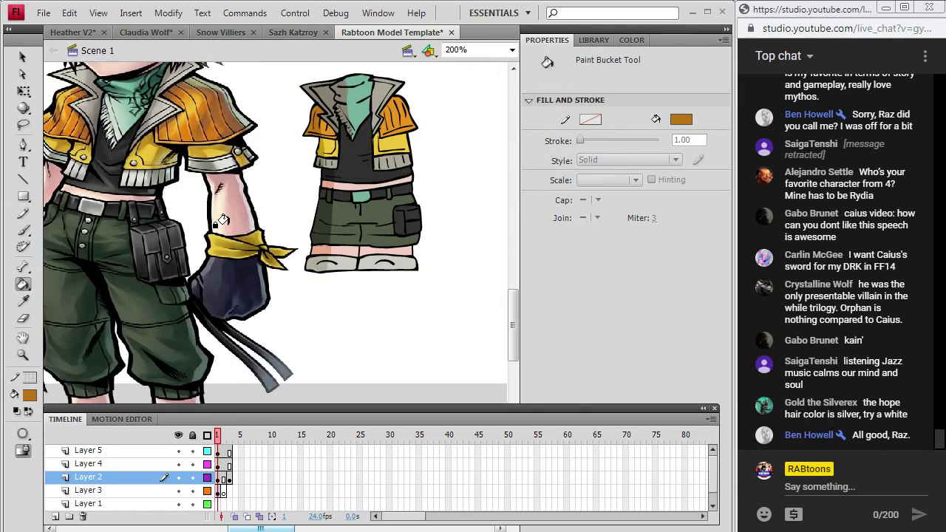
scroll(222, 220, up, 9)
- Cut the reference bitmap from Layer 3 on frame 1 so only the drawn character is left
click(23, 57)
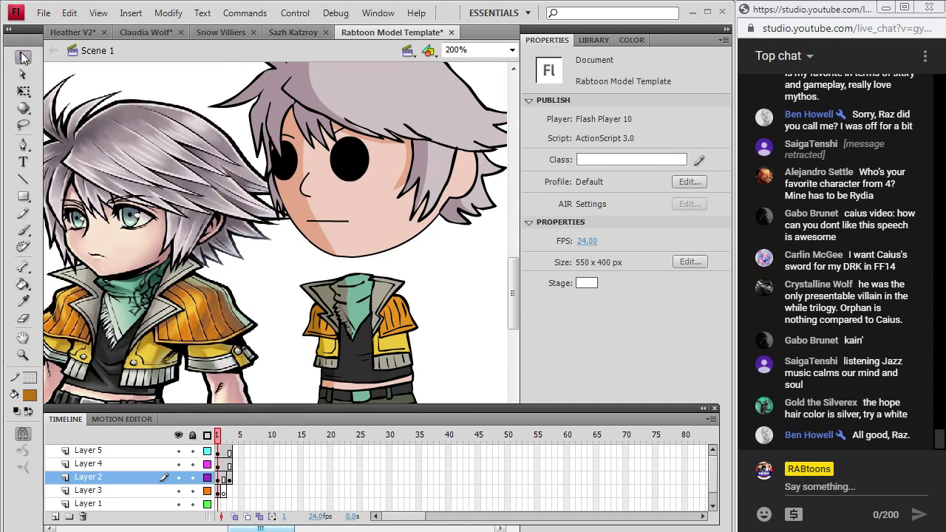
click(154, 225)
right_click(154, 226)
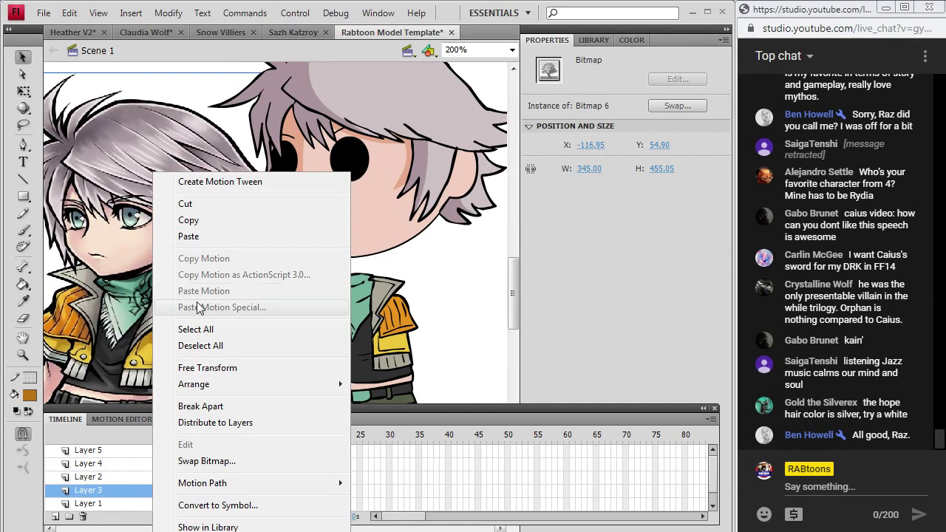
click(225, 208)
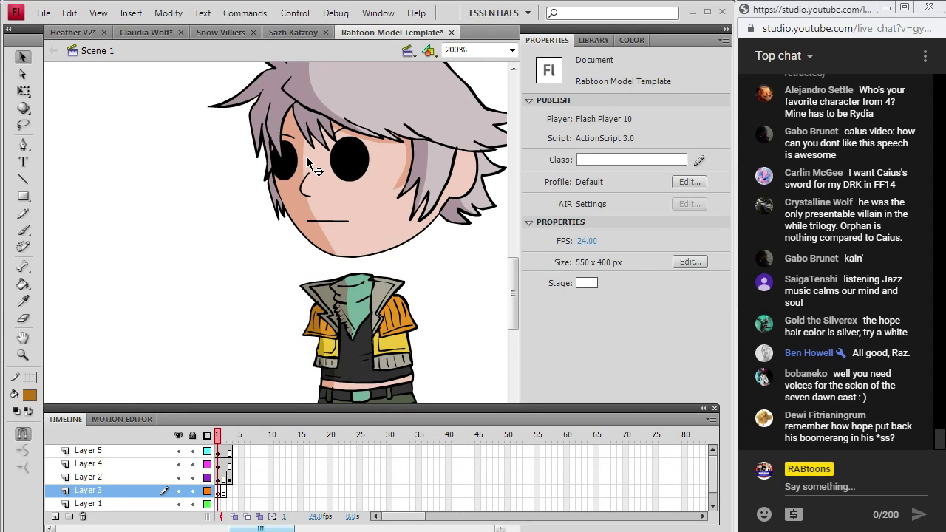
- Save the Rabtoon Model Template document with the finished character
click(513, 50)
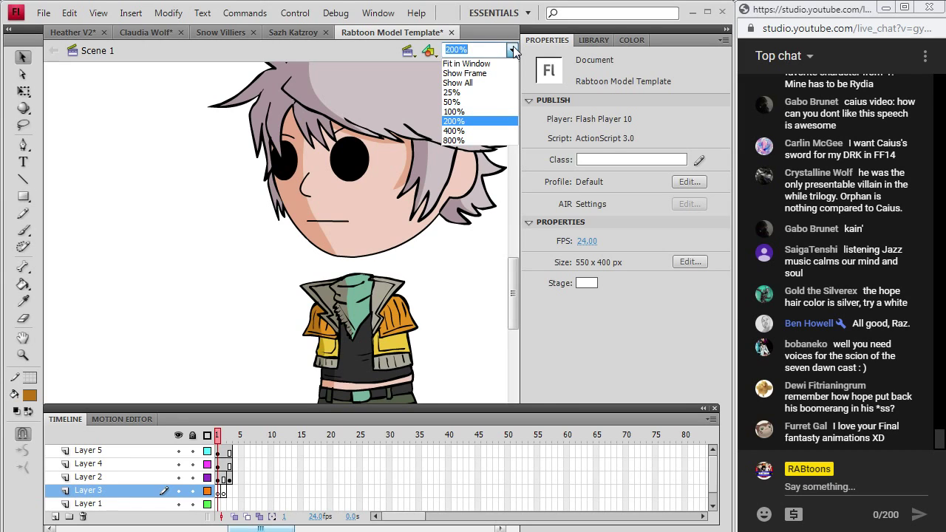
click(474, 112)
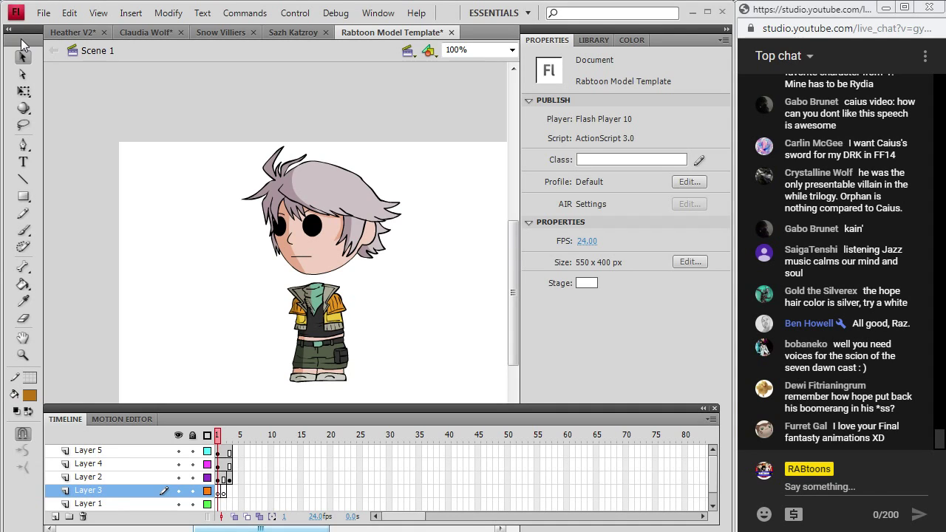
click(44, 13)
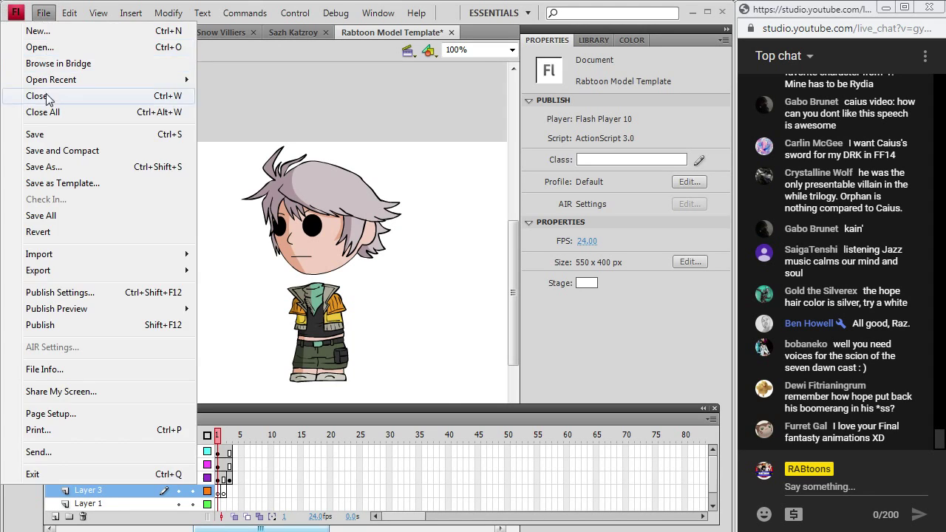
click(40, 133)
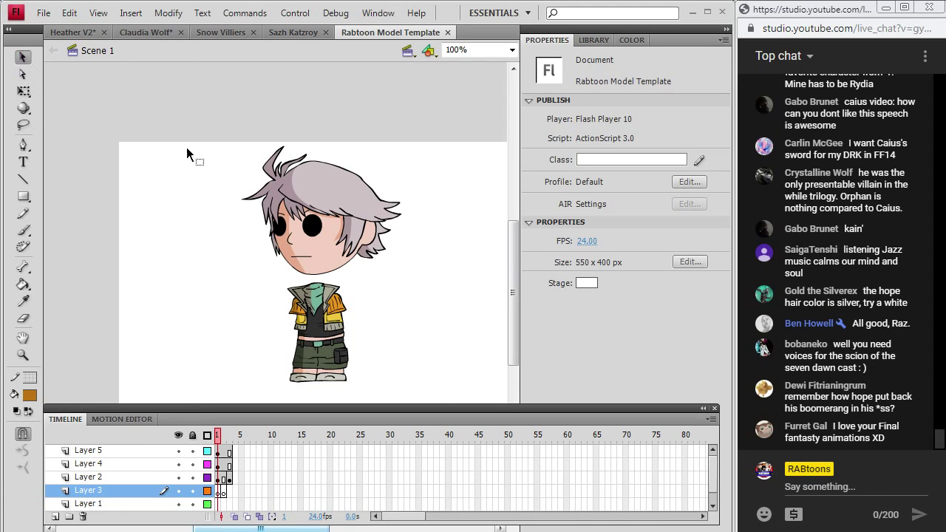
scroll(244, 111, down, 2)
scroll(229, 193, up, 2)
scroll(513, 292, down, 2)
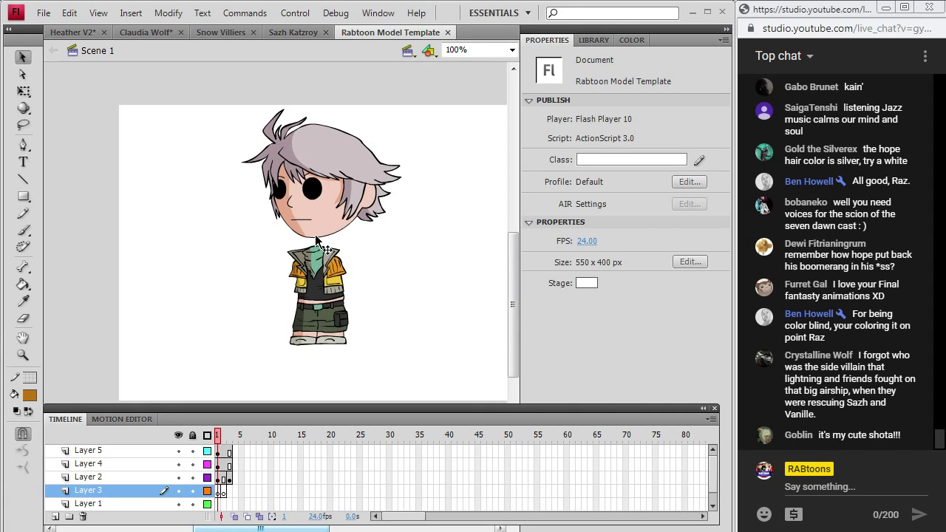
- Open the Caius document from the FFXIII folder inside Games > Final Fantasy
click(52, 16)
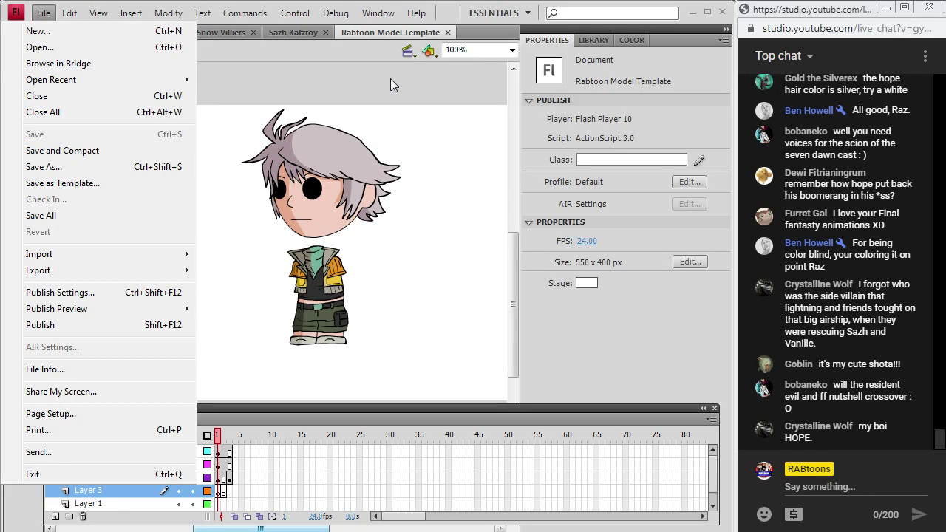
click(38, 47)
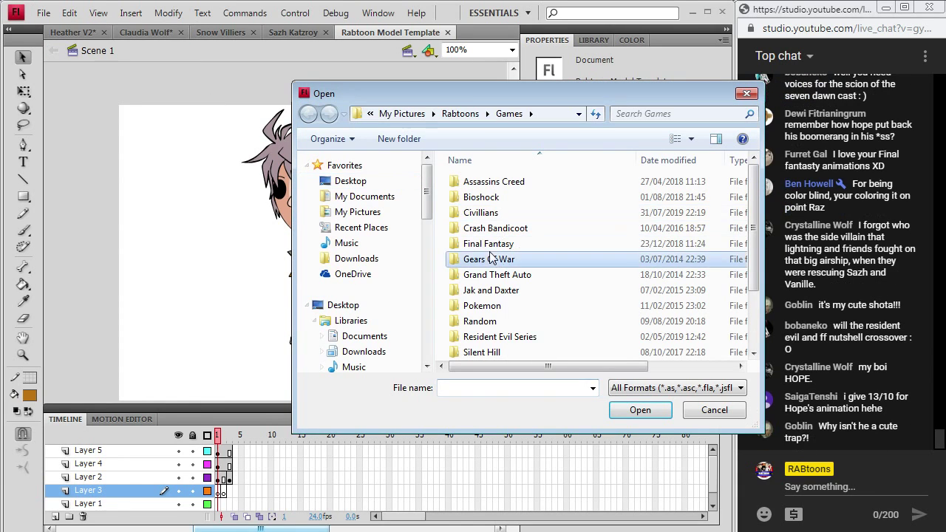
double_click(489, 245)
scroll(505, 307, down, 4)
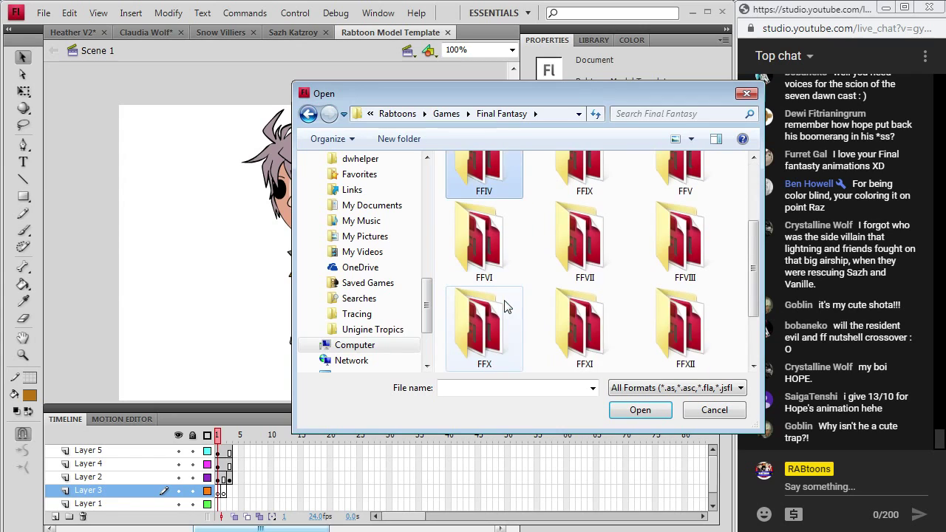
double_click(489, 336)
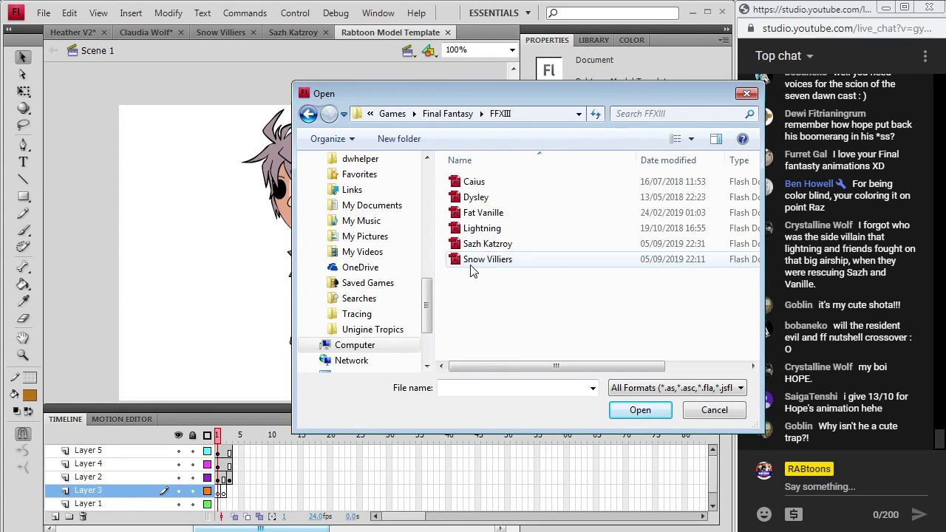
double_click(477, 185)
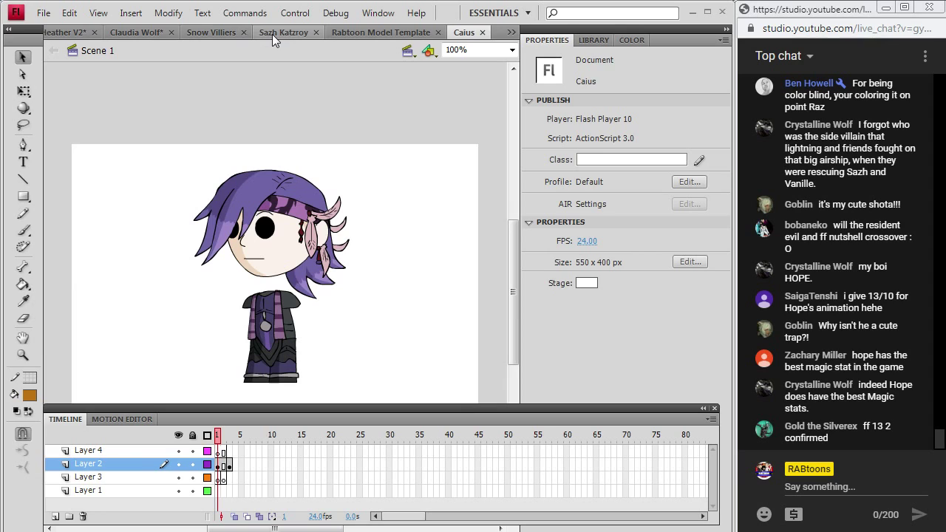
- Save the Rabtoon Model Template document as Hope Estheim in the Final Fantasy > FFXIII folder
click(425, 33)
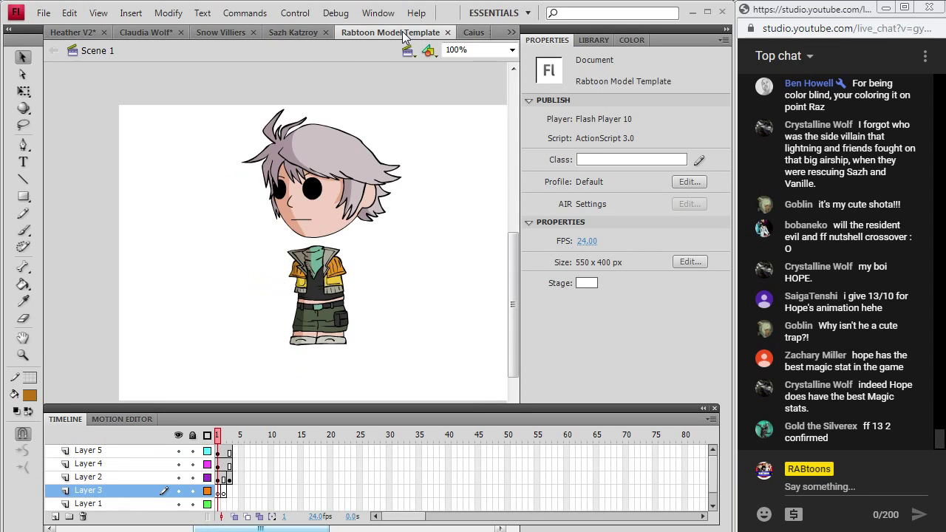
click(43, 15)
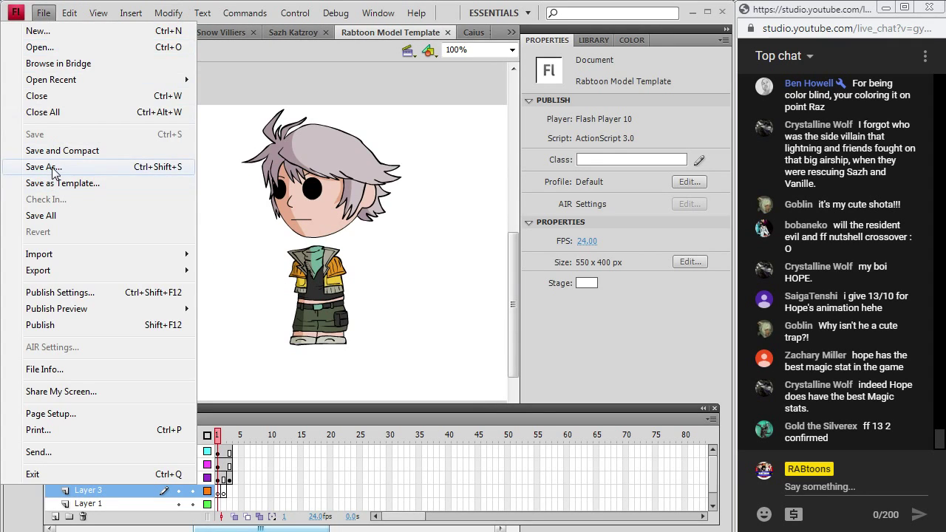
click(53, 169)
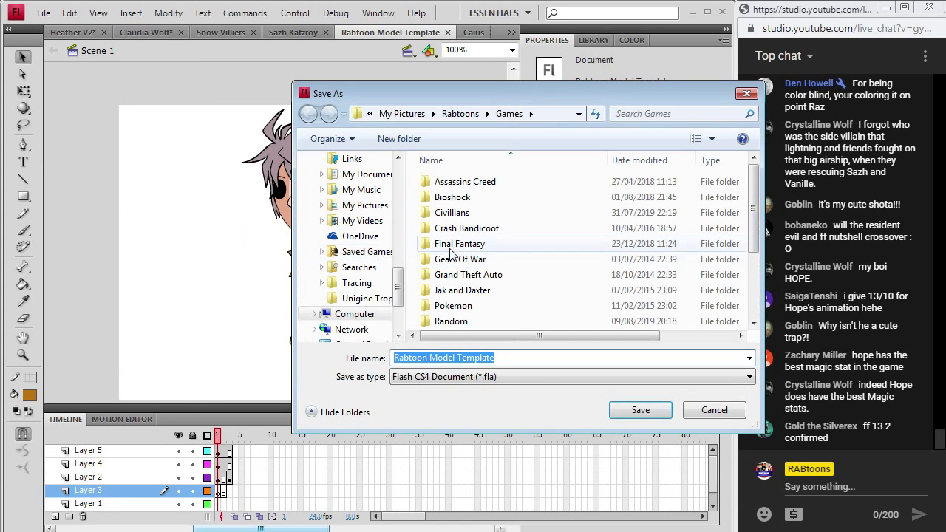
double_click(462, 252)
click(471, 311)
scroll(475, 312, down, 1)
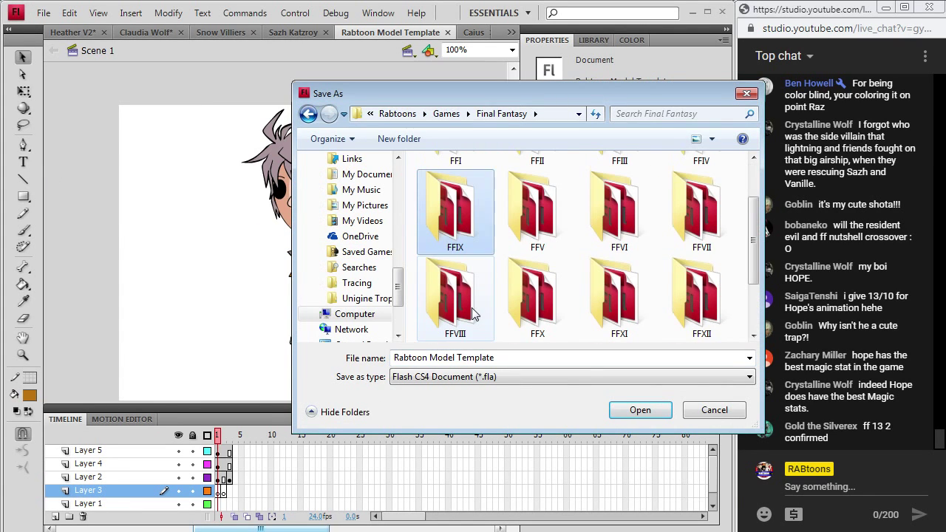
scroll(714, 300, down, 1)
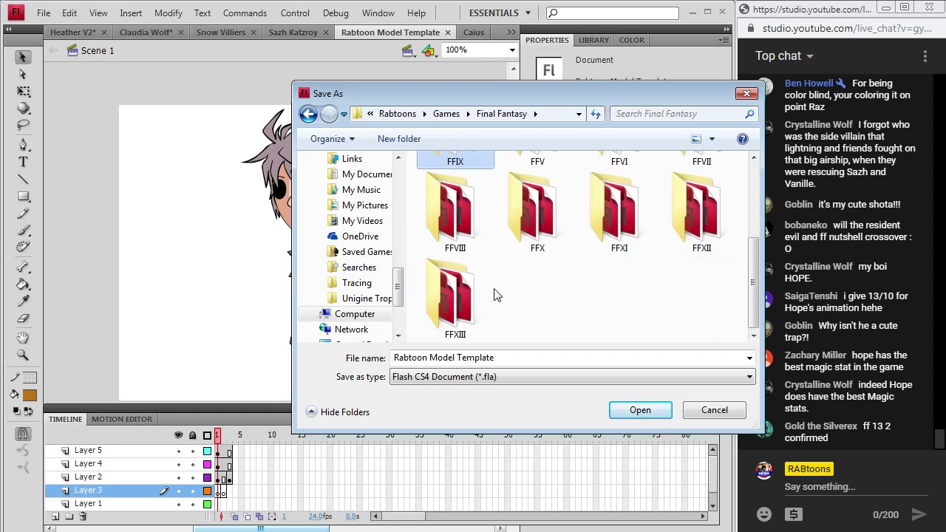
click(473, 299)
double_click(472, 299)
click(494, 355)
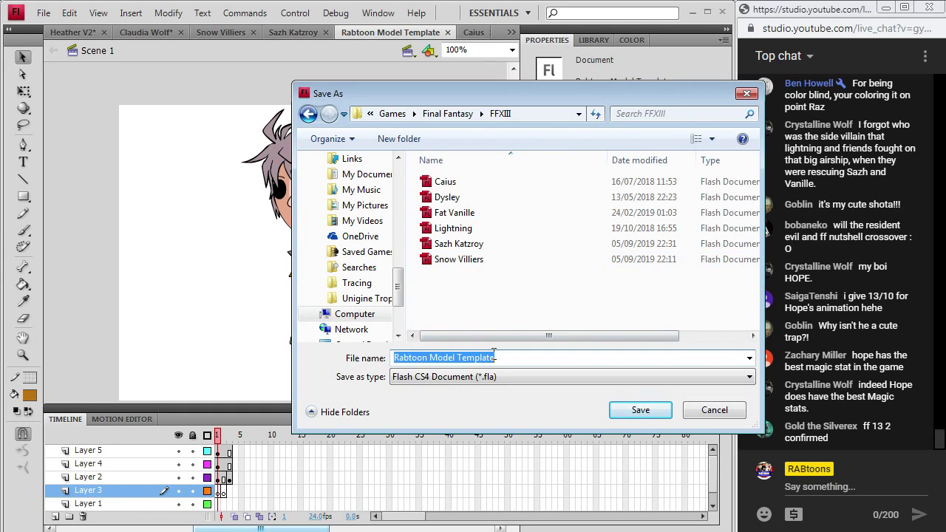
text(H)
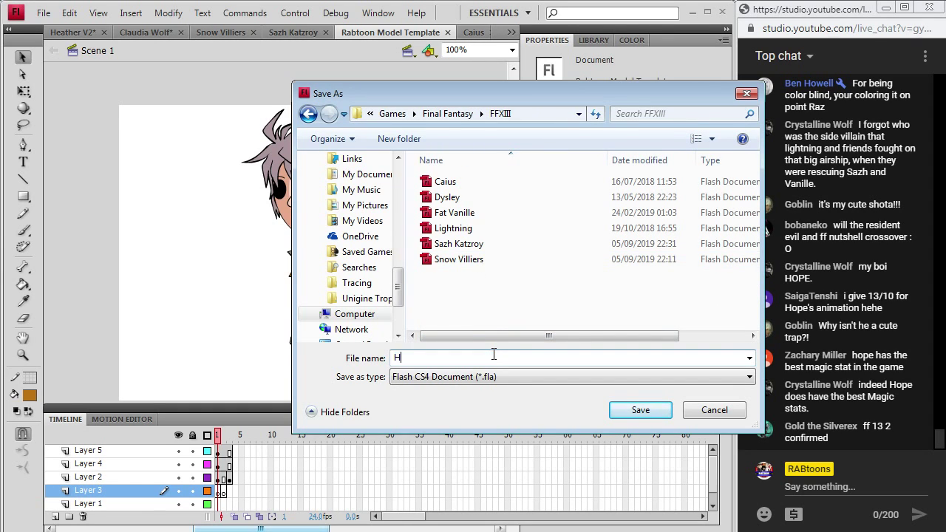
text(ope E)
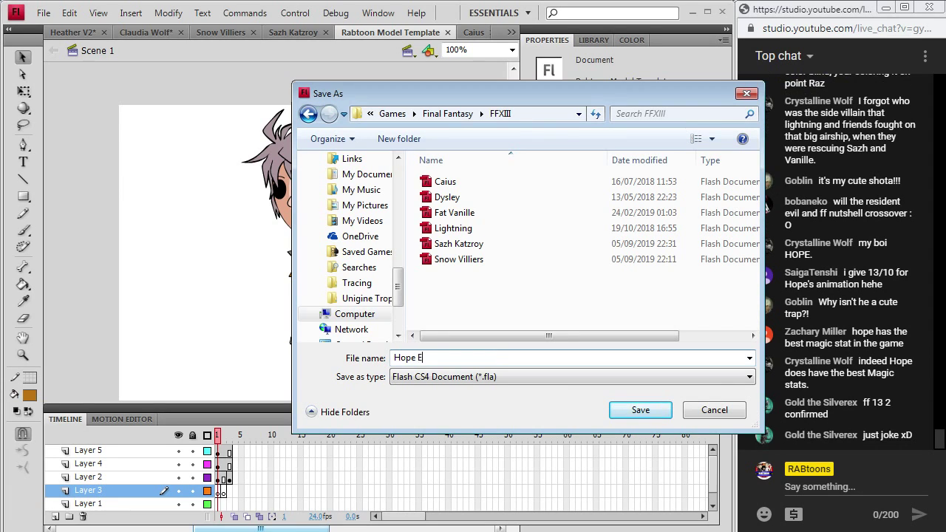
text(stheim)
click(654, 418)
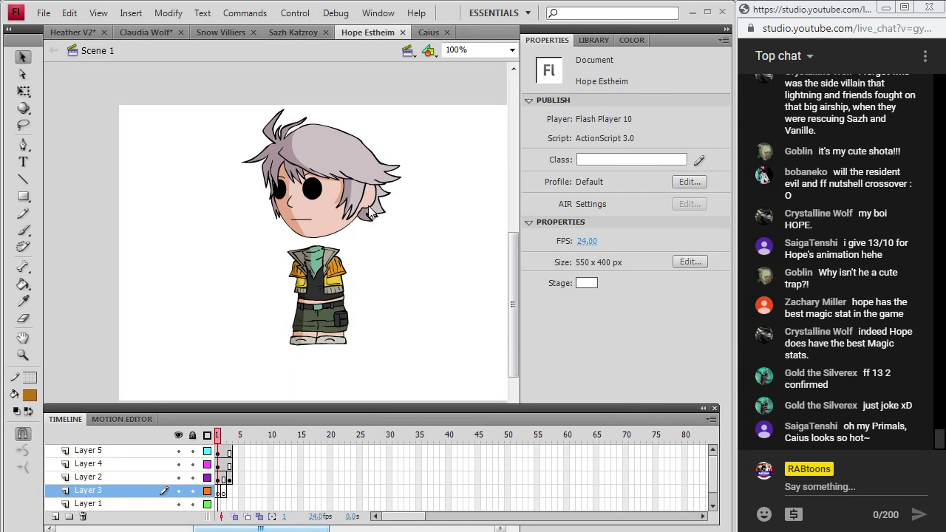
- Look over the finished characters in the Sazh Katzroy and Snow Villiers documents
click(293, 32)
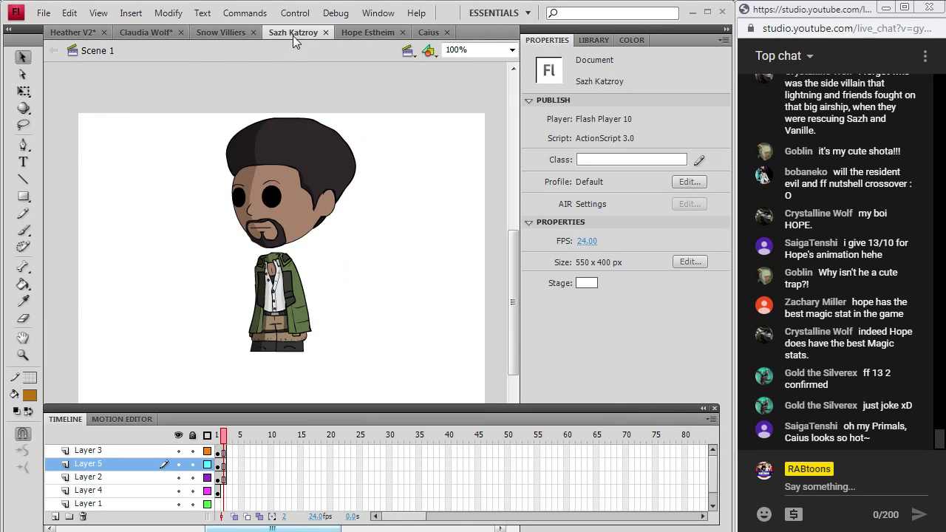
click(217, 35)
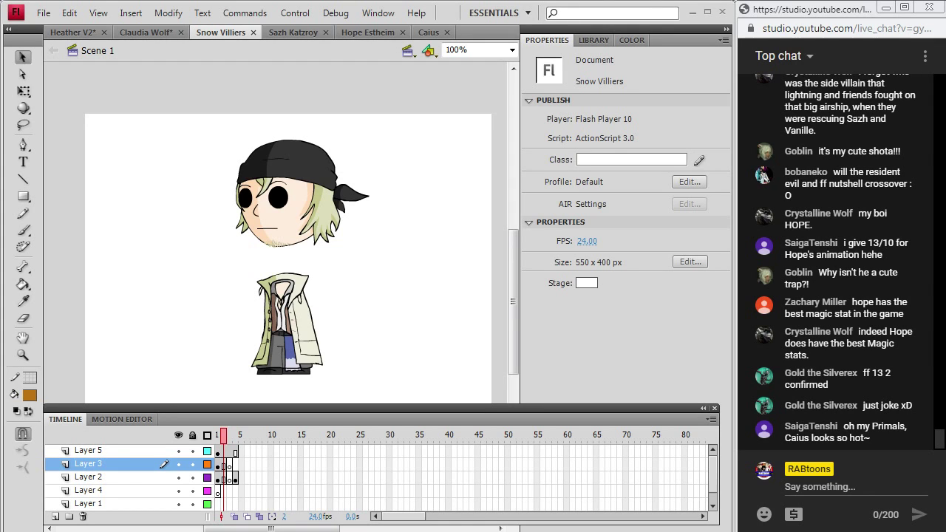
- Switch to Open Broadcaster Software and enable the End source in the Record Art scene
key(alt+Tab)
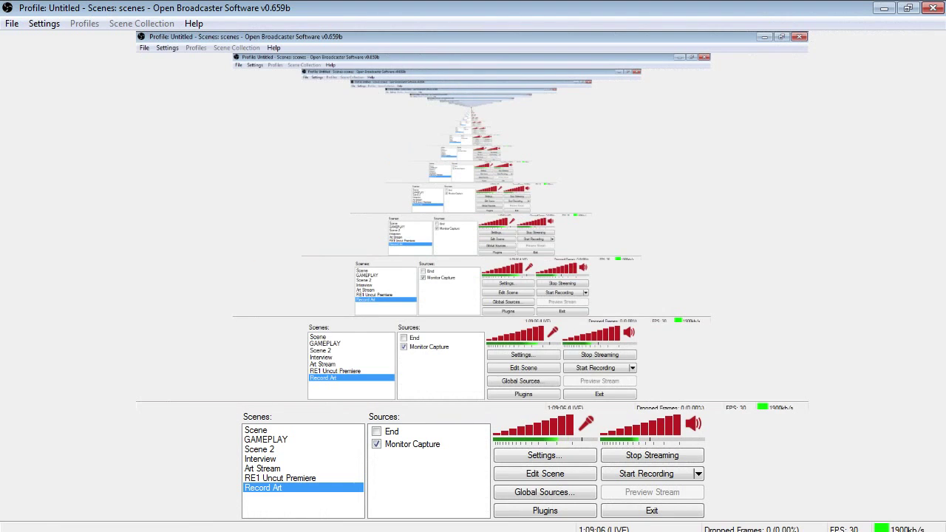
click(377, 432)
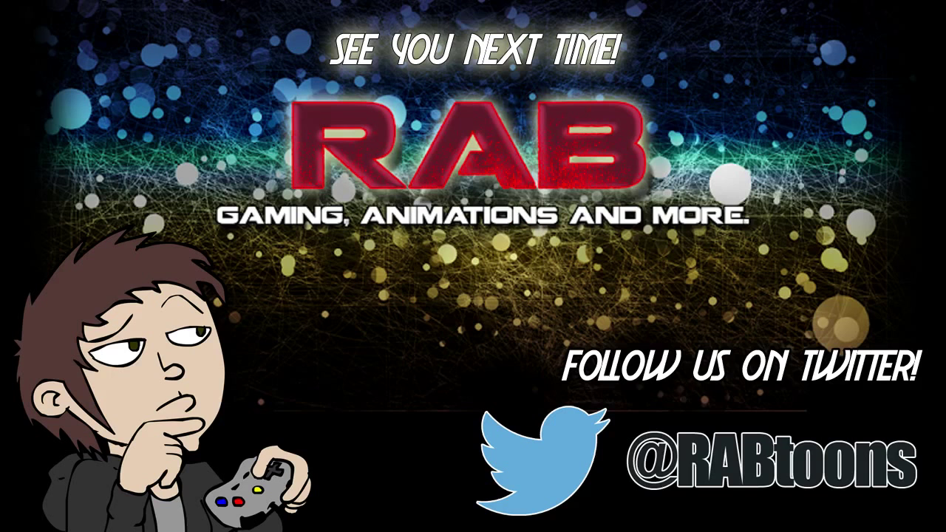